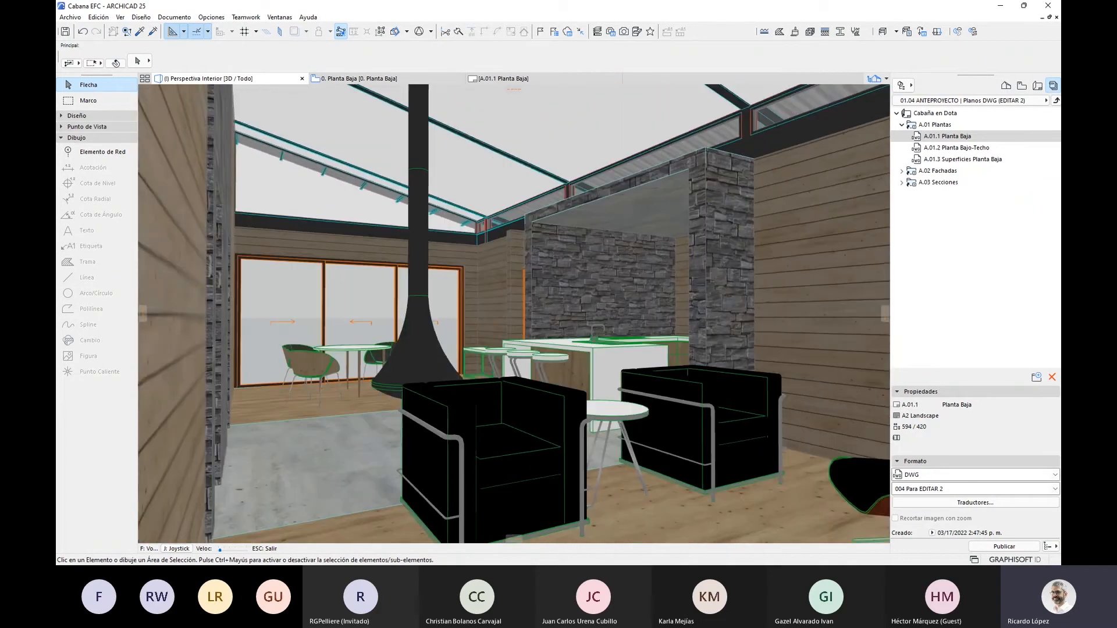
# - Leave the 3D exploration mode and examine the floors, sections and elevations listed in the project map
pyautogui.press('Escape')
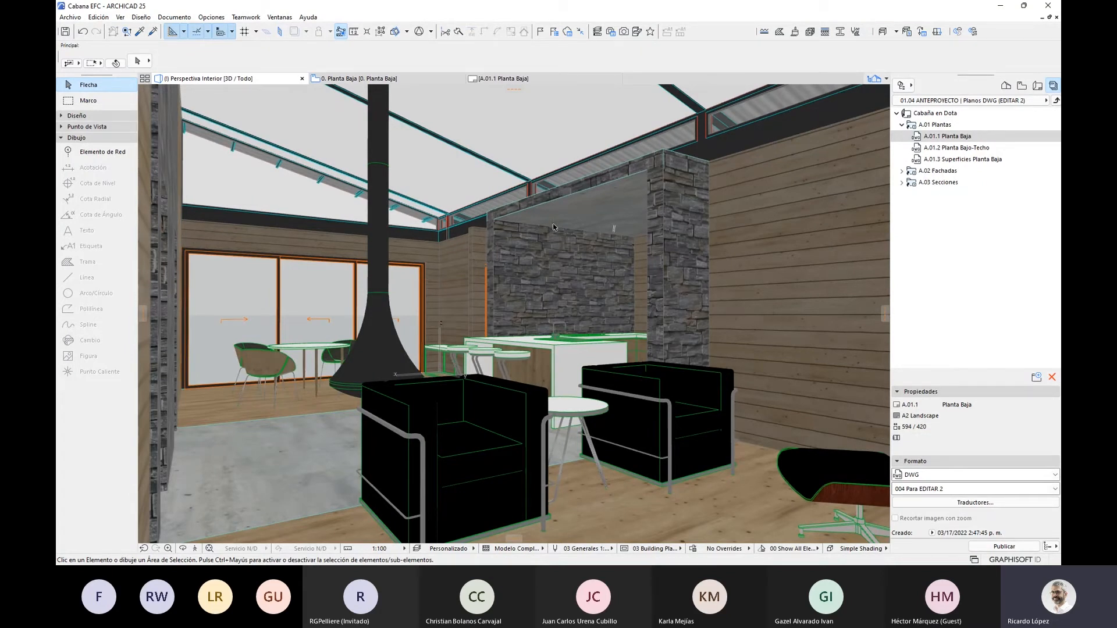
pyautogui.moveTo(644, 222)
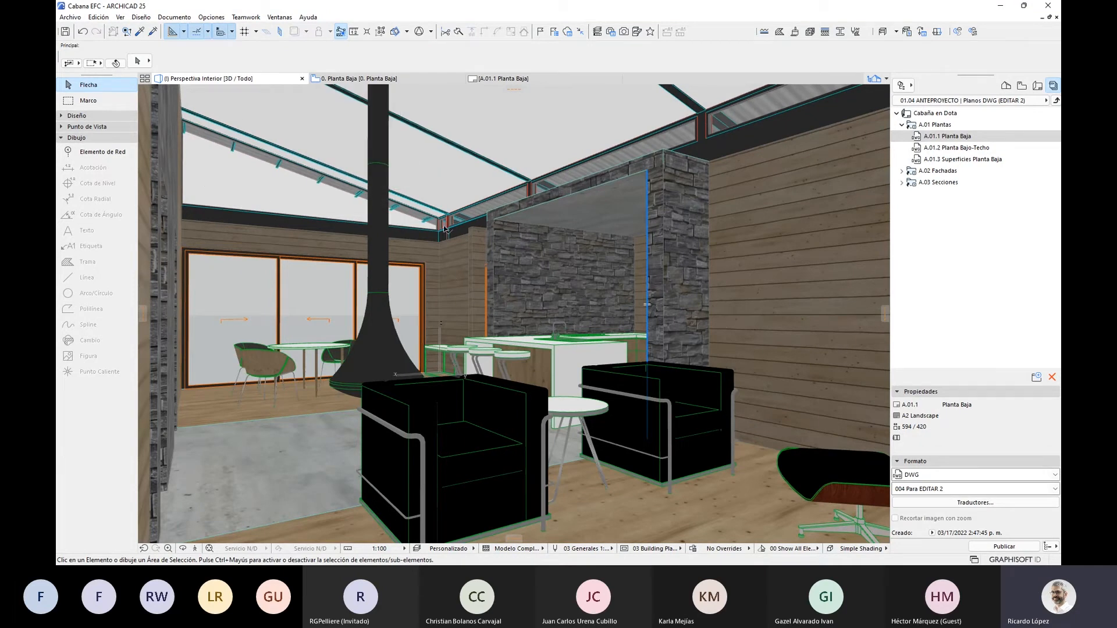
pyautogui.click(1007, 84)
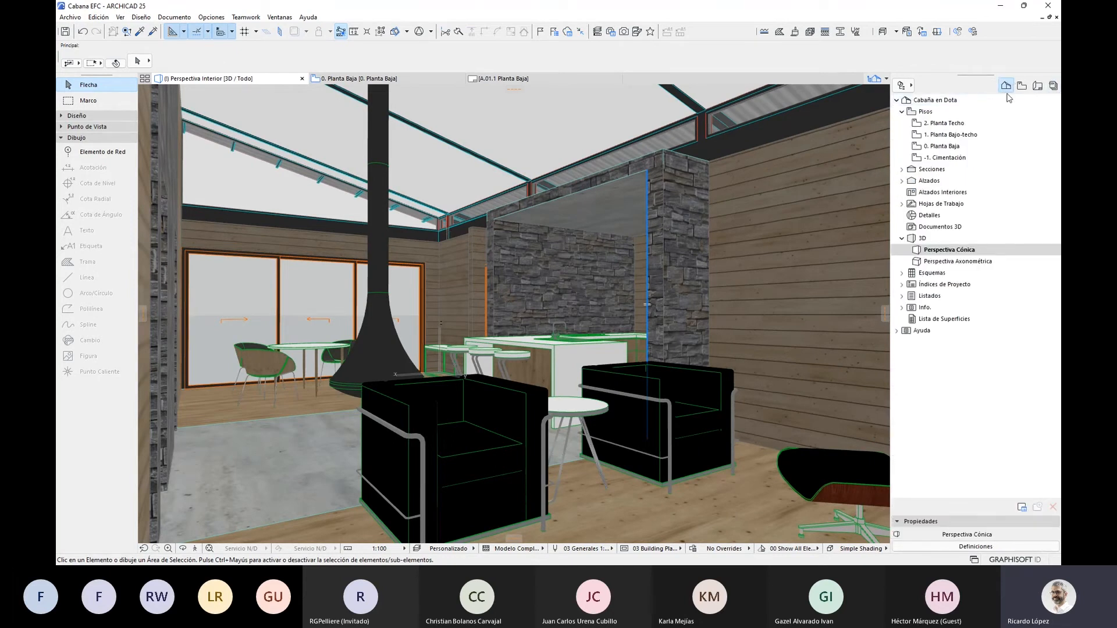
pyautogui.click(903, 239)
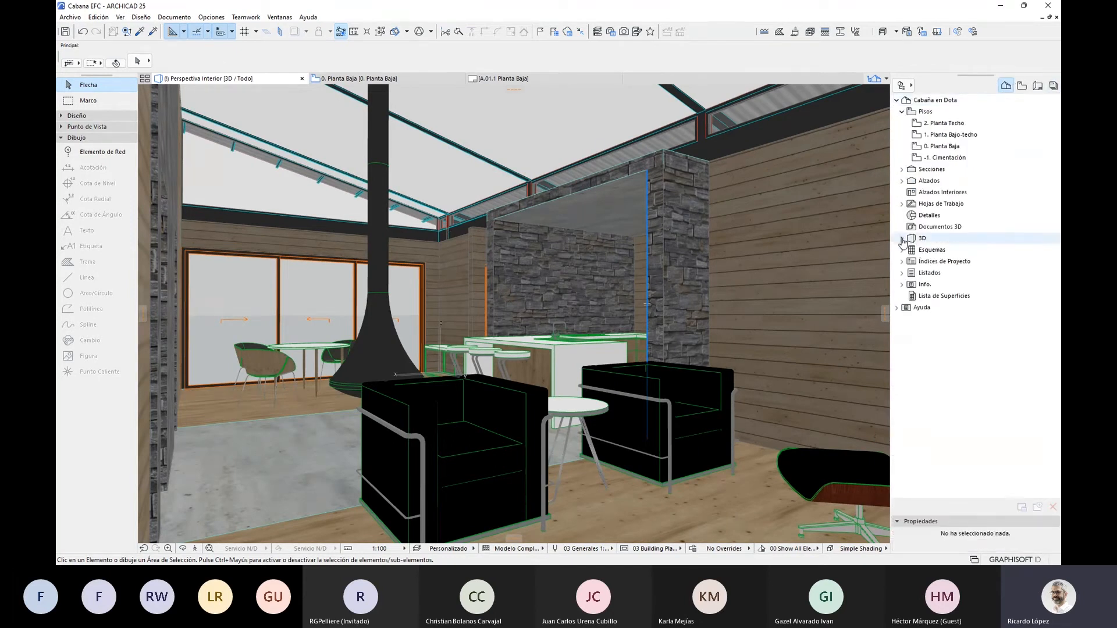
pyautogui.click(902, 170)
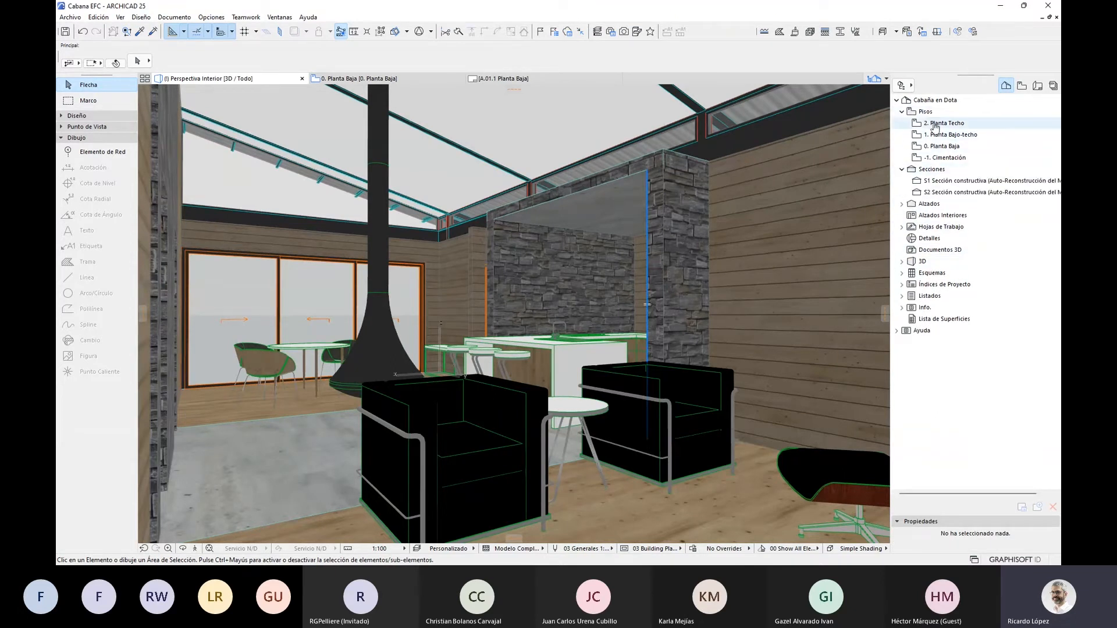
pyautogui.click(902, 204)
pyautogui.click(902, 204)
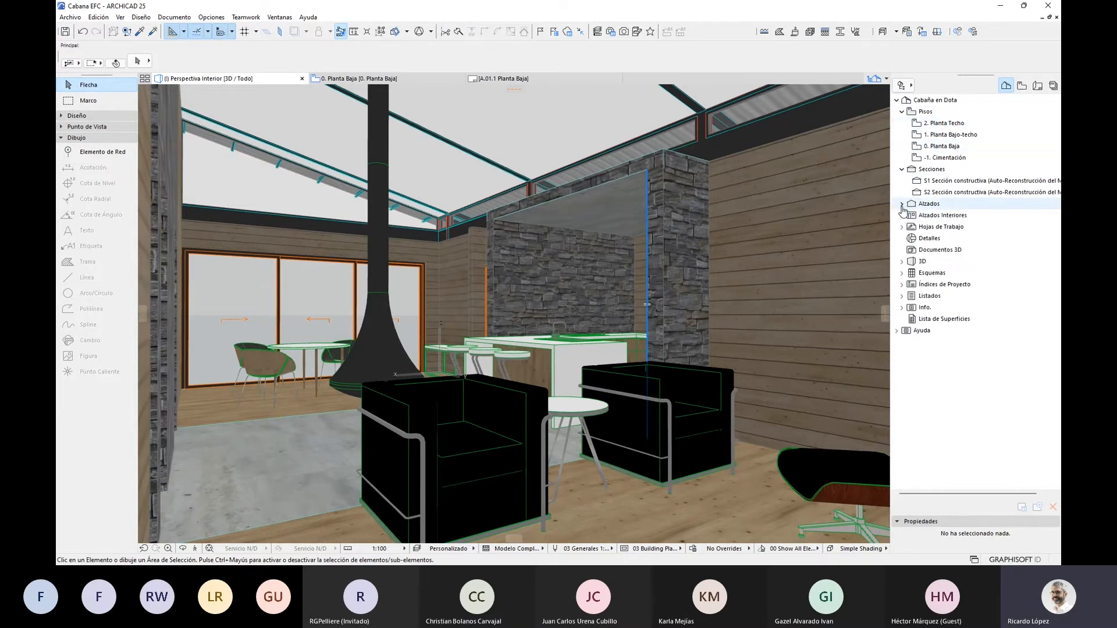
pyautogui.click(901, 169)
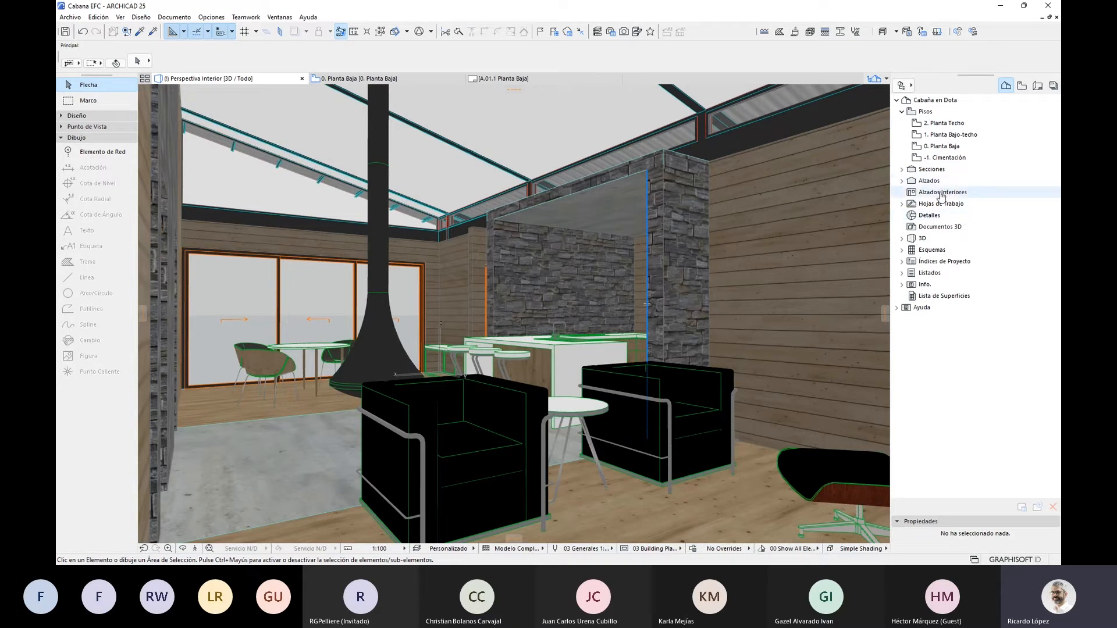
# - Switch the navigator to the view map and bring up the 0. Planta Baja floor plan
pyautogui.click(1022, 87)
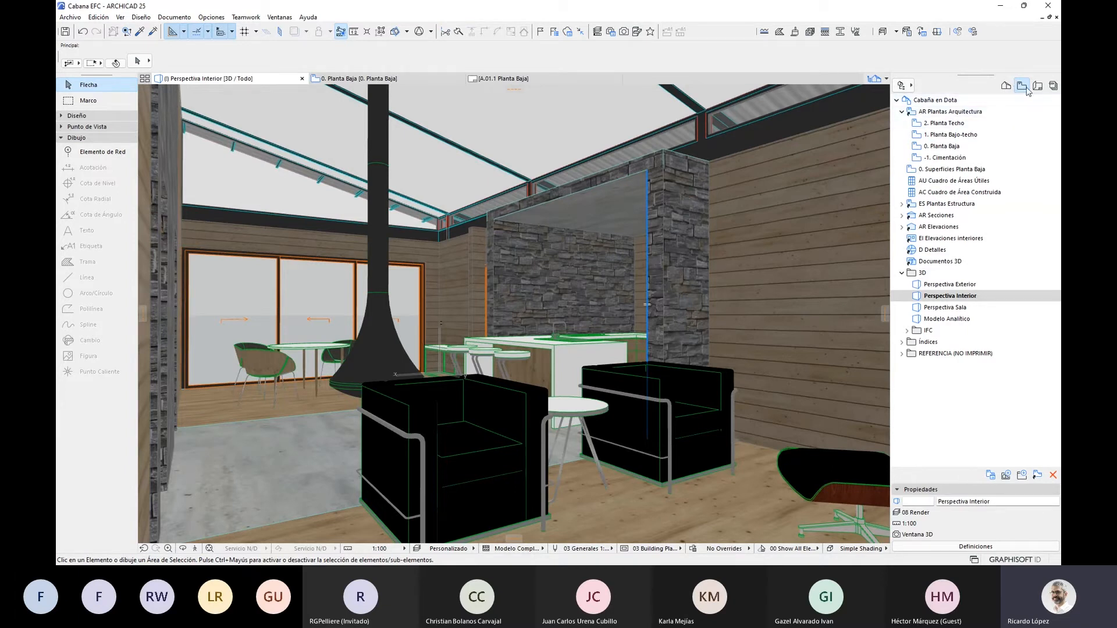
pyautogui.click(937, 121)
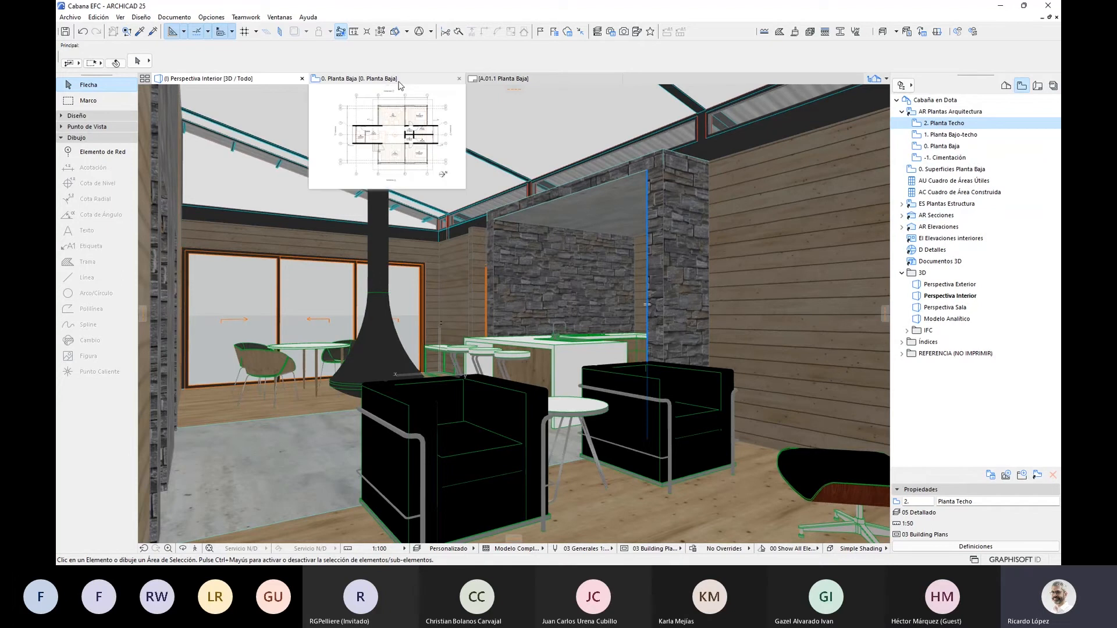
pyautogui.click(359, 78)
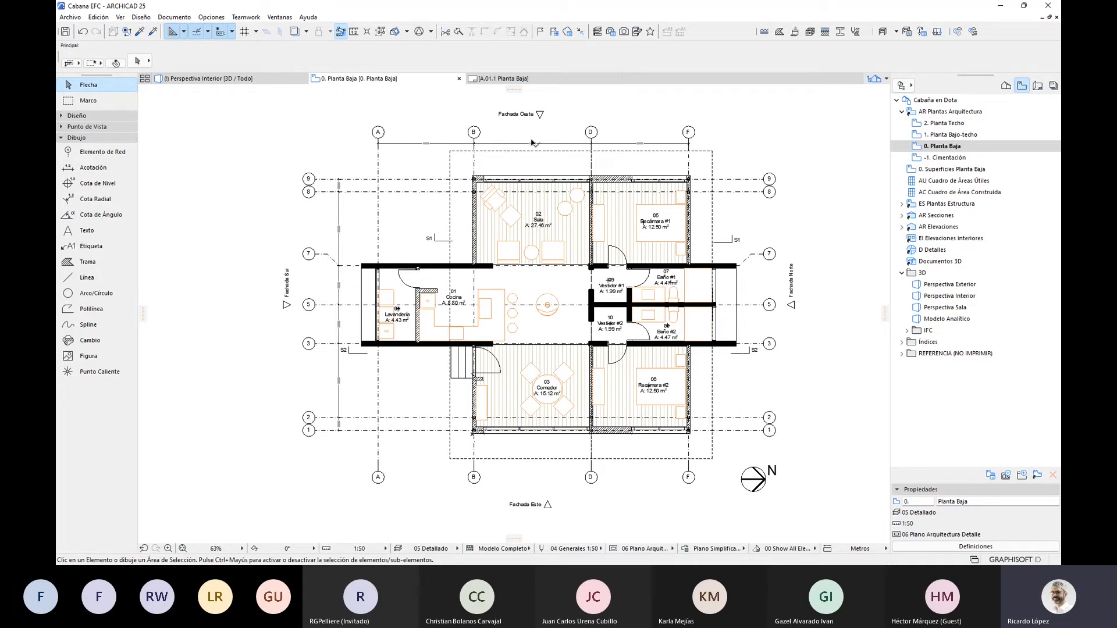
pyautogui.scroll(3, 517, 165)
pyautogui.scroll(-3, 526, 192)
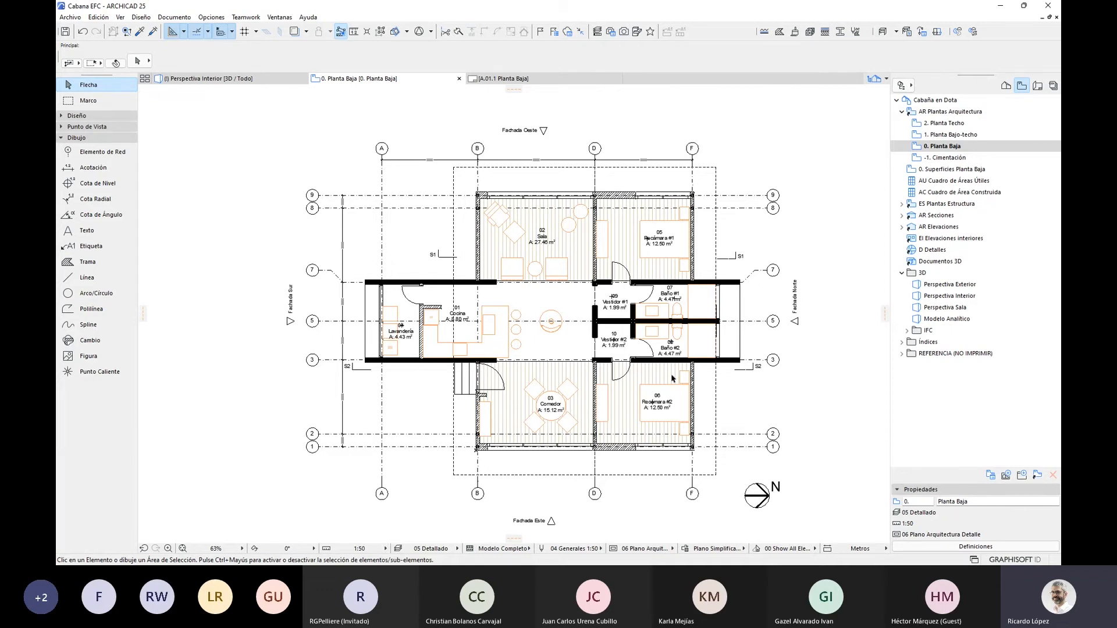
pyautogui.scroll(2, 667, 408)
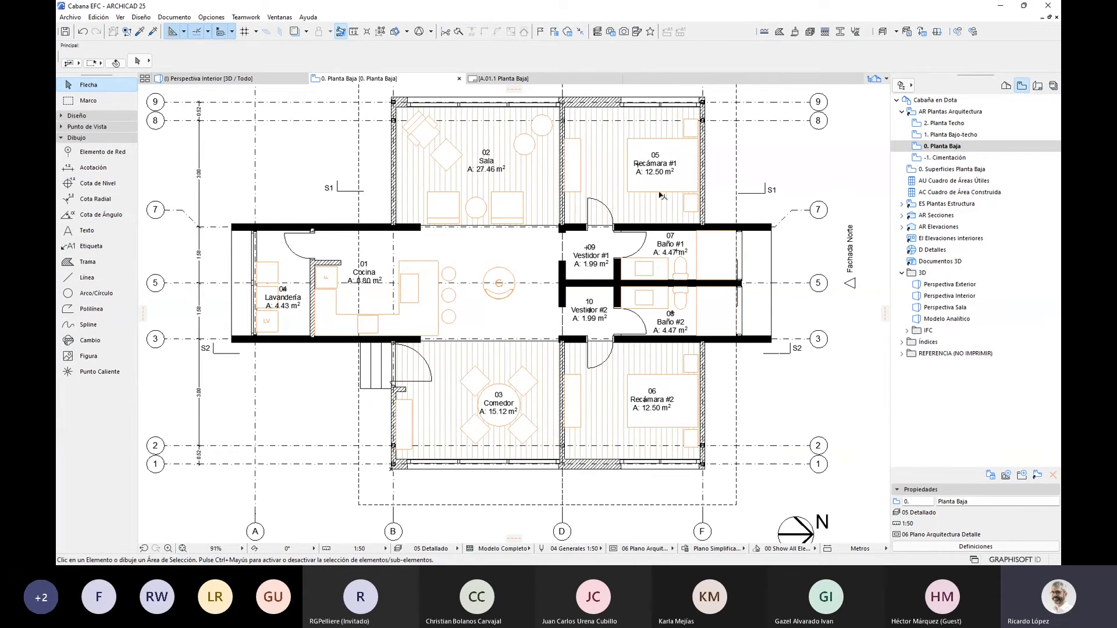
# - Examine the layer combinations and the layers belonging to 05 Detallado in an enlarged layer settings dialog
pyautogui.click(431, 549)
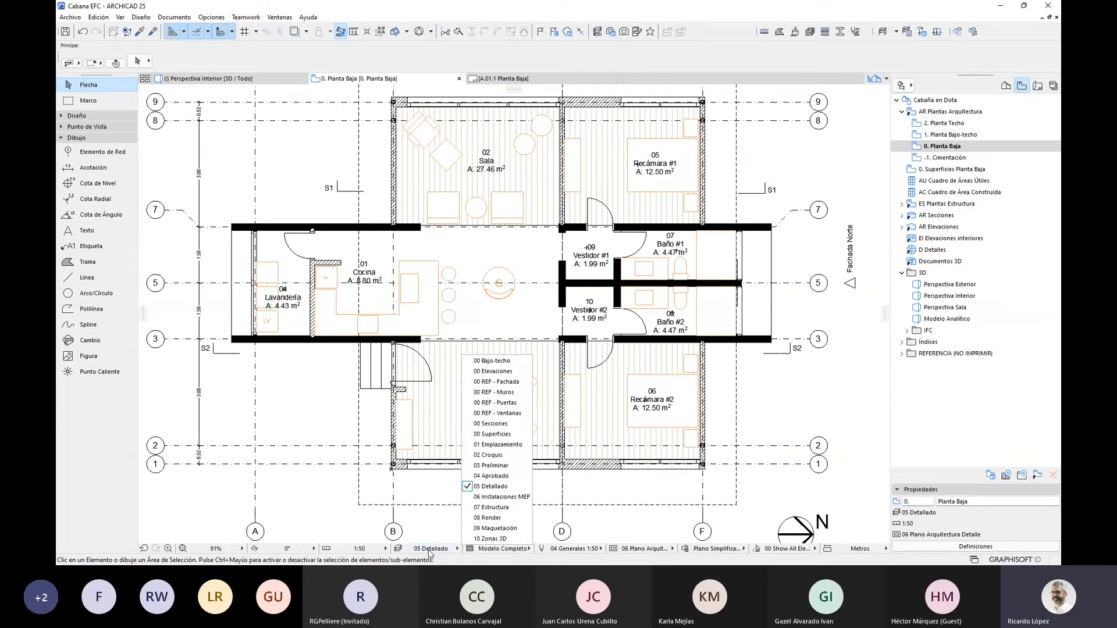
pyautogui.click(399, 548)
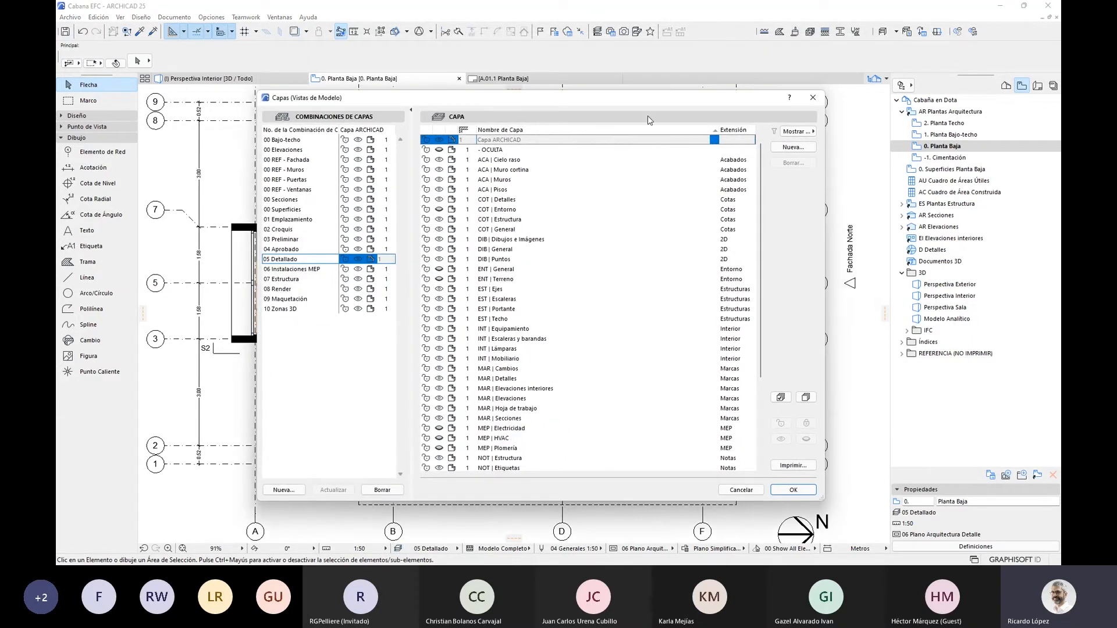
pyautogui.moveTo(612, 100); pyautogui.dragTo(614, 72)
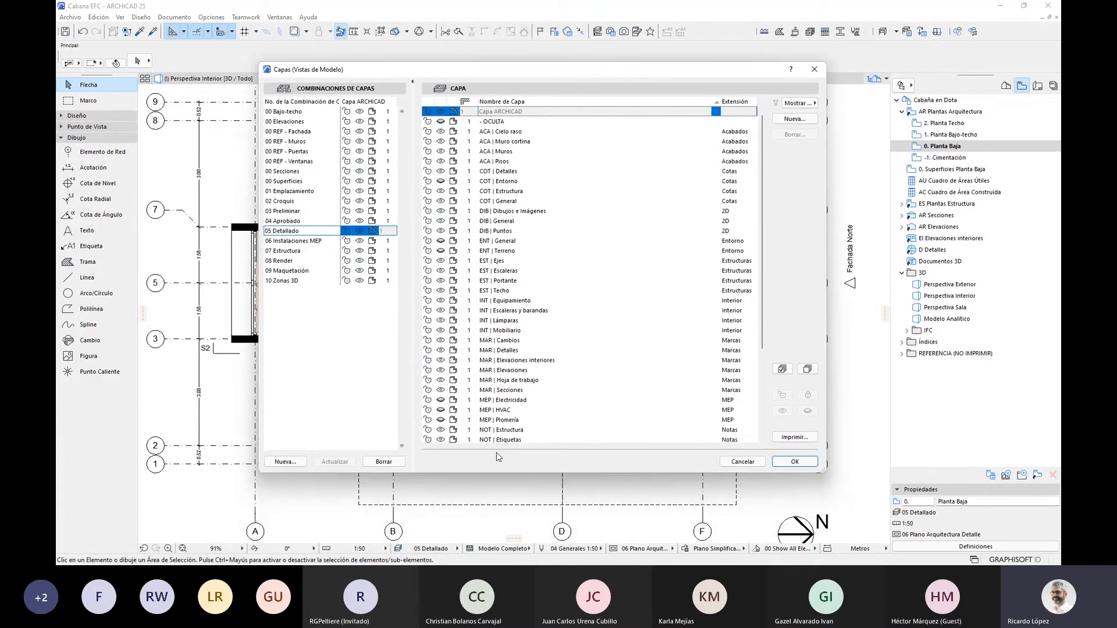
pyautogui.moveTo(521, 473); pyautogui.dragTo(520, 540)
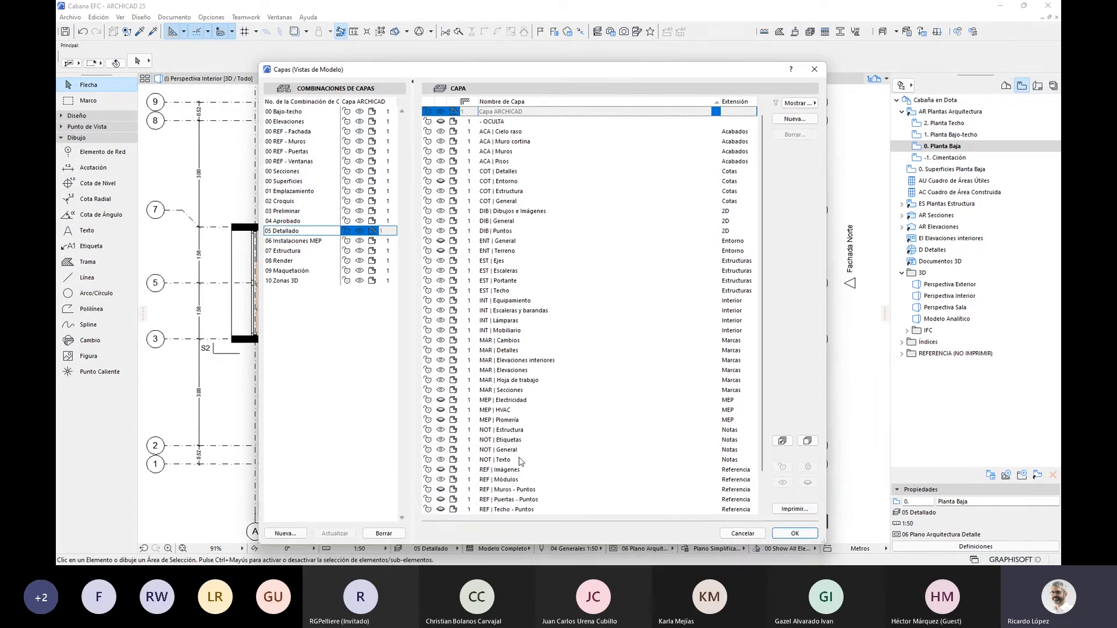
pyautogui.scroll(-2, 517, 219)
pyautogui.scroll(2, 516, 220)
pyautogui.moveTo(557, 73)
pyautogui.mouseDown()
pyautogui.moveTo(553, 49)
pyautogui.moveTo(551, 62)
pyautogui.mouseUp()
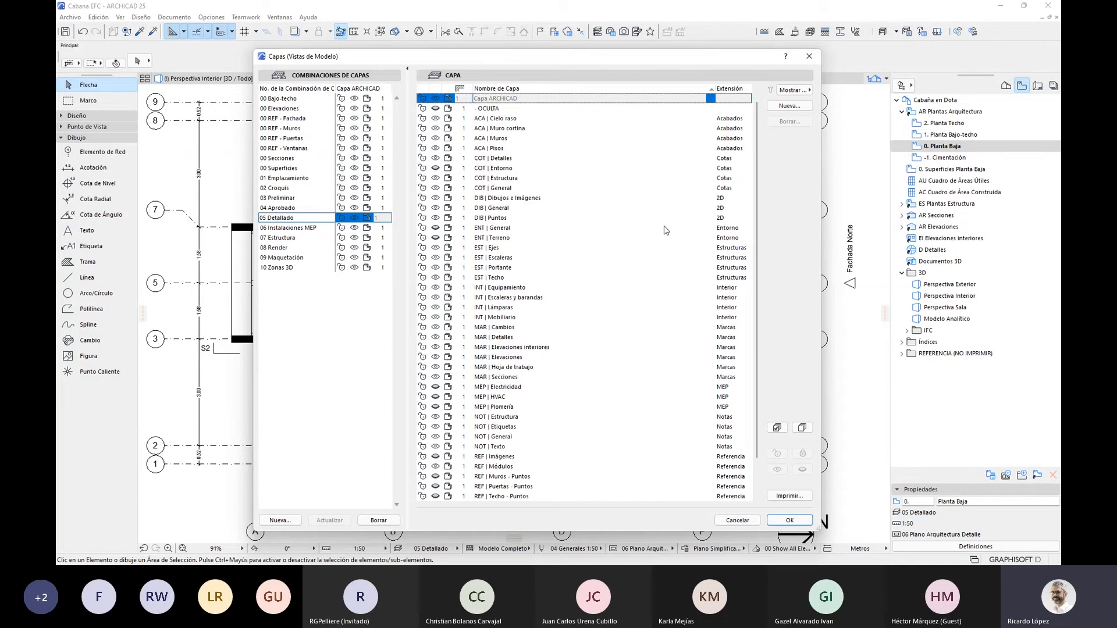
pyautogui.moveTo(675, 58); pyautogui.dragTo(672, 43)
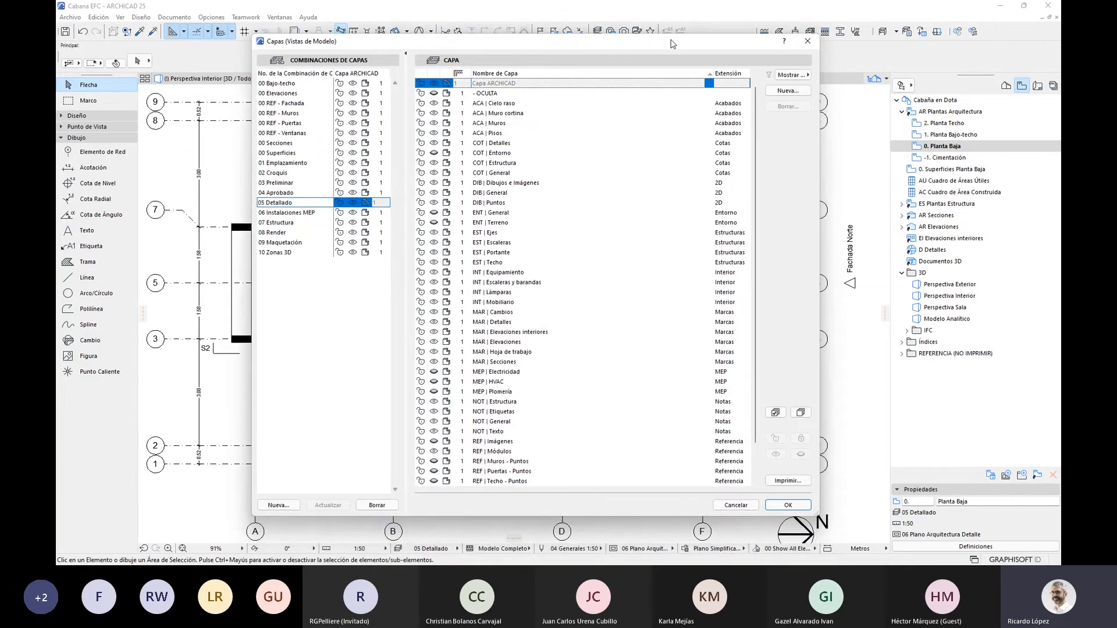
pyautogui.click(808, 41)
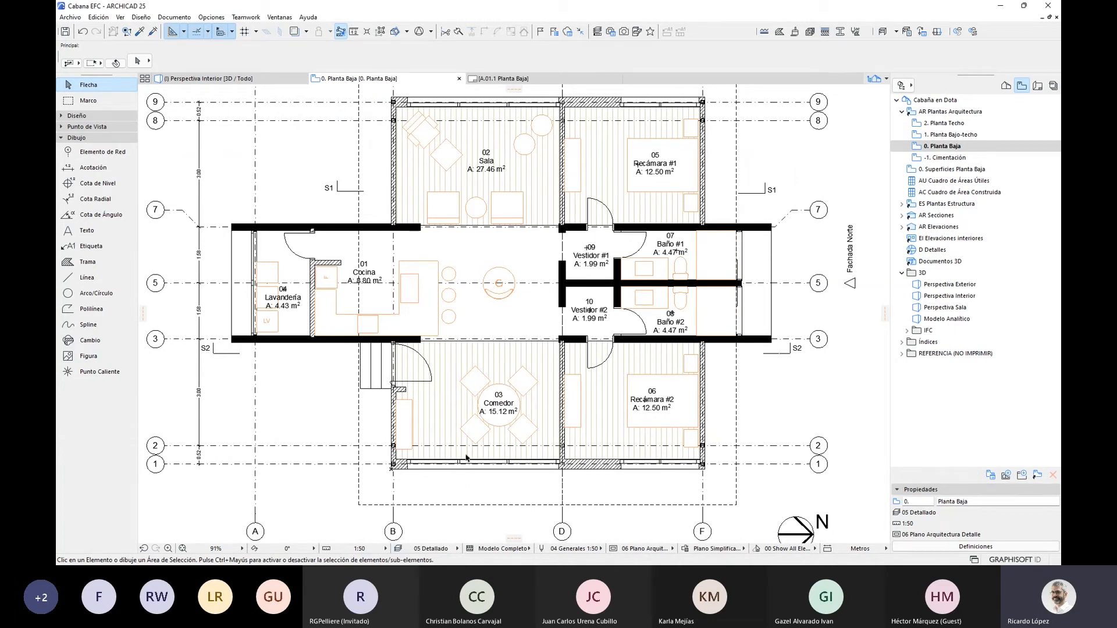
# - Review the layer combination, drawing scale and partial structure display choices available for the ground floor plan
pyautogui.click(417, 551)
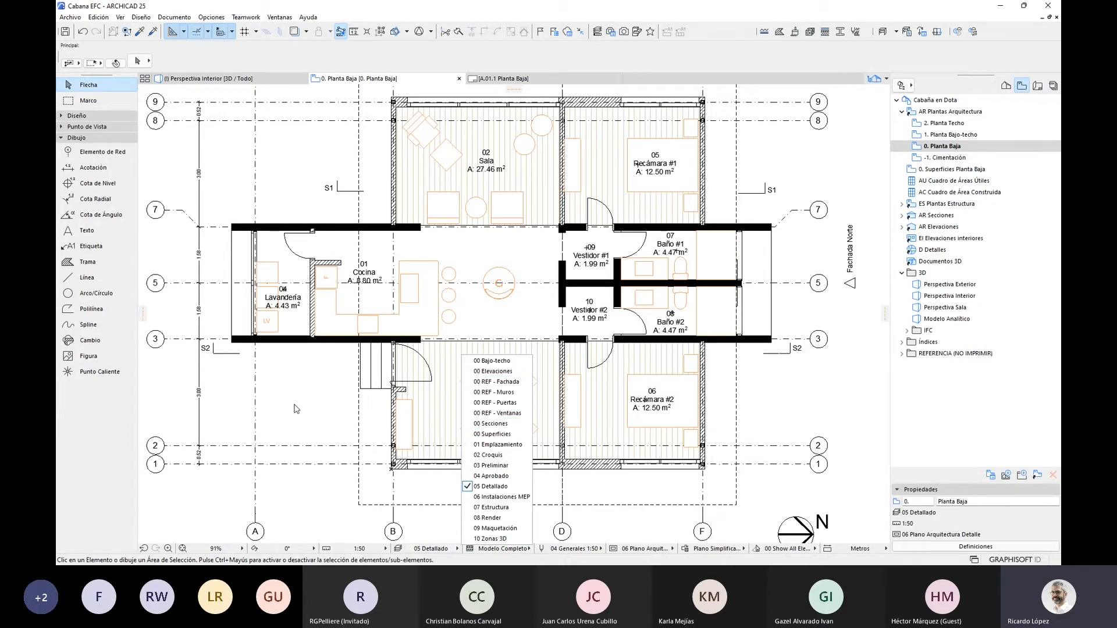
pyautogui.click(314, 407)
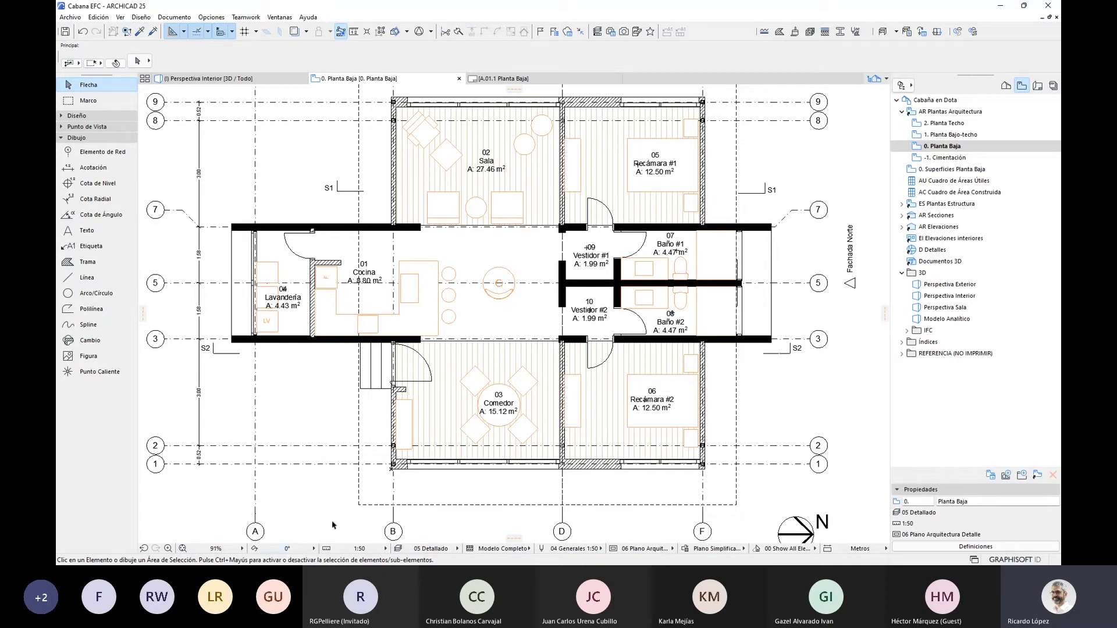
pyautogui.click(375, 549)
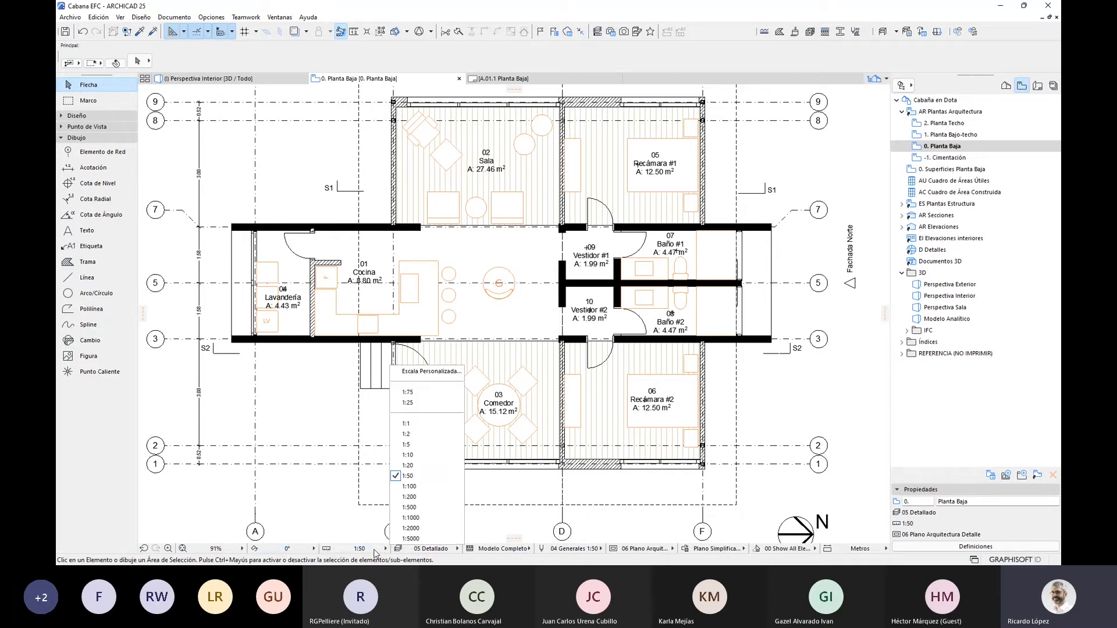
pyautogui.click(452, 552)
pyautogui.click(452, 553)
pyautogui.click(523, 550)
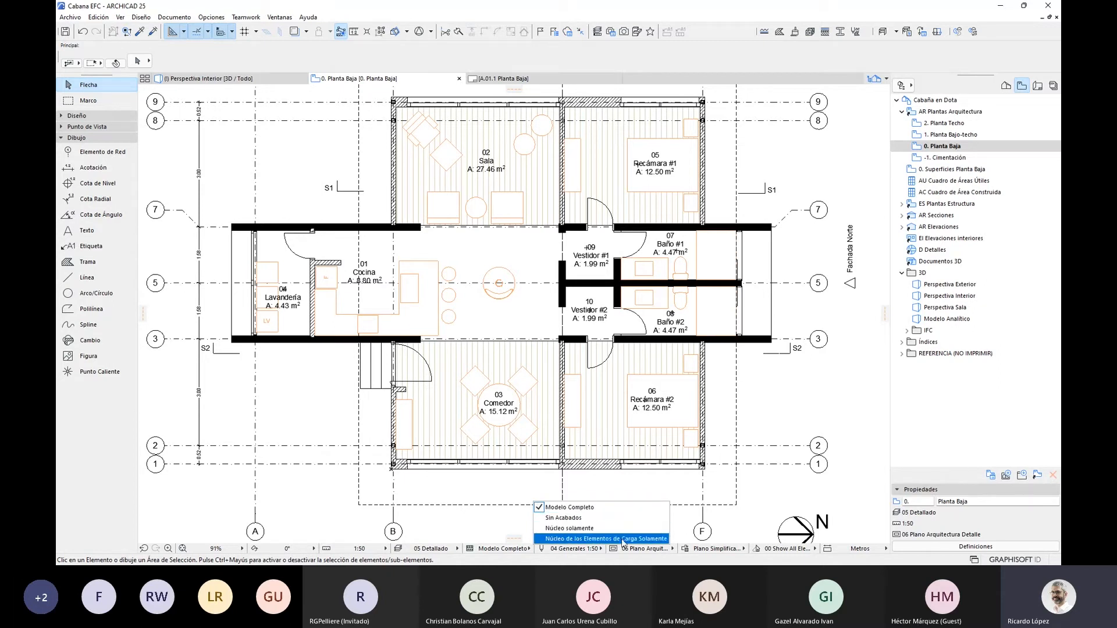
pyautogui.click(642, 481)
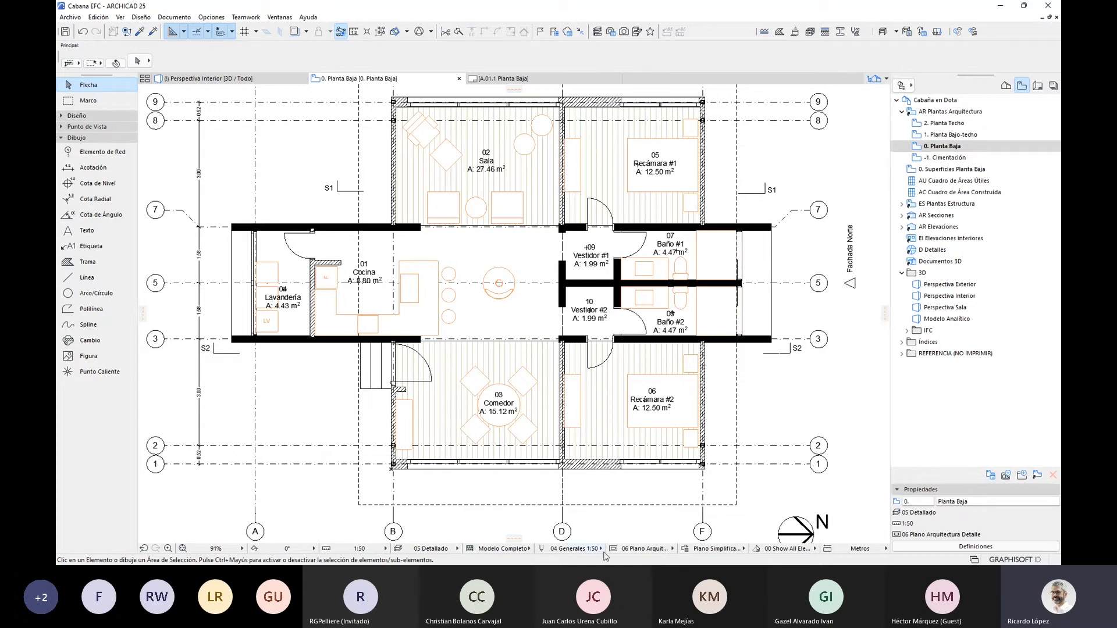
# - Examine the available pen sets and the colours, thicknesses and descriptions of individual pens in 04 Generales 1:50
pyautogui.click(562, 550)
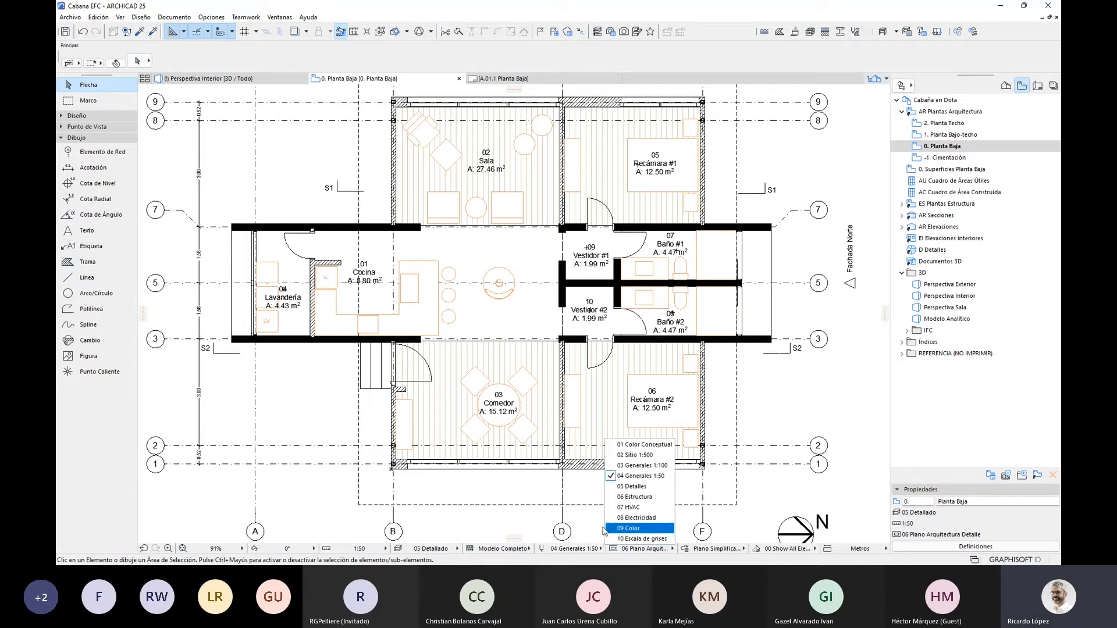
pyautogui.click(542, 550)
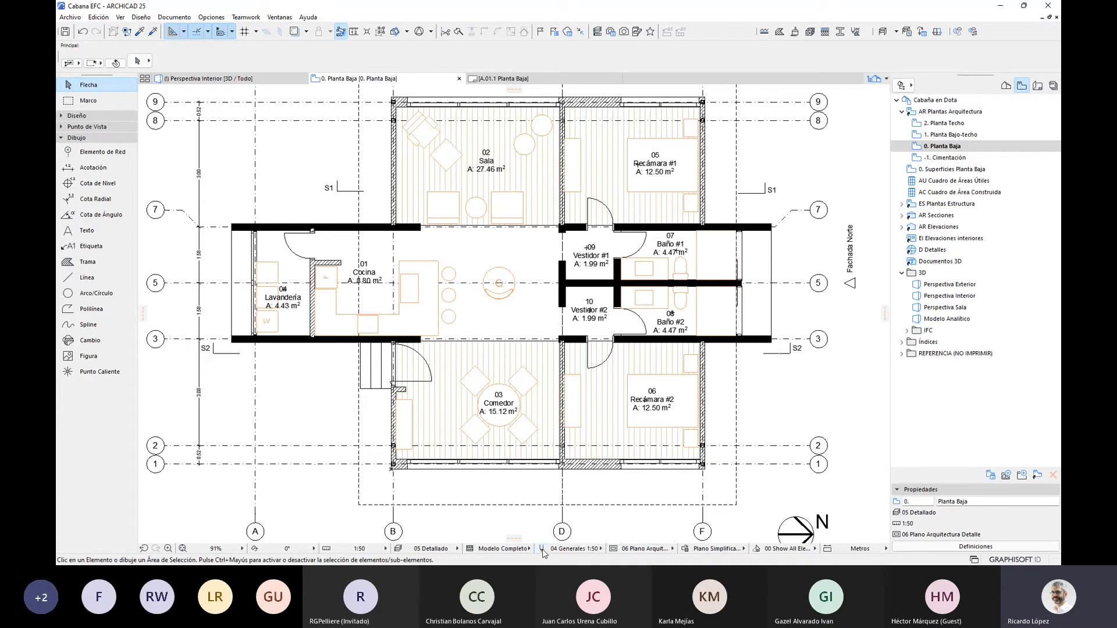
pyautogui.click(543, 552)
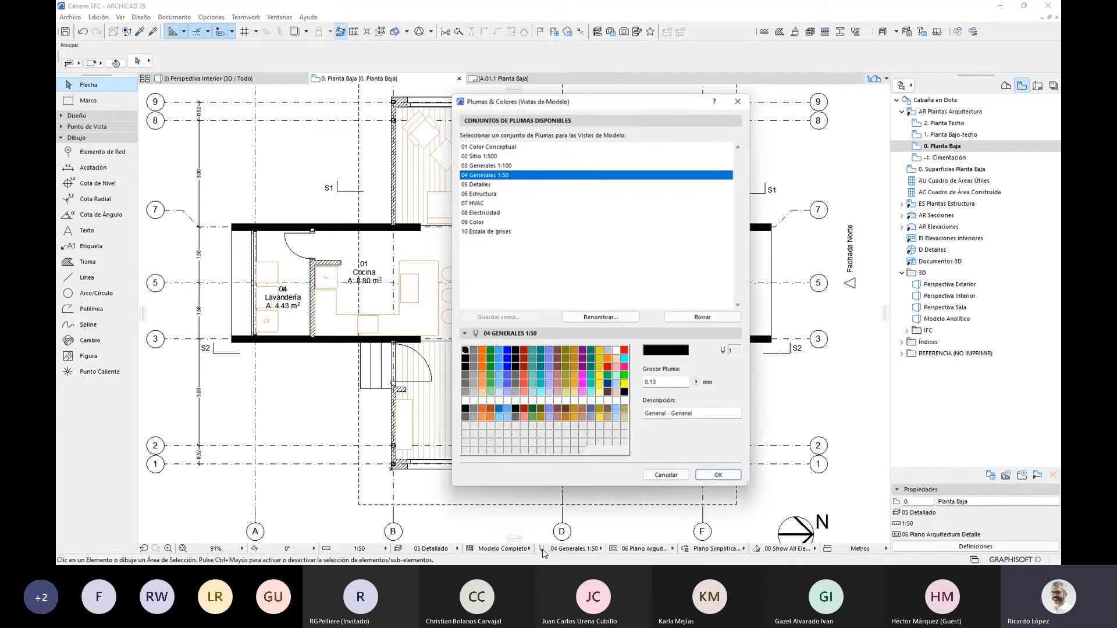
pyautogui.click(473, 351)
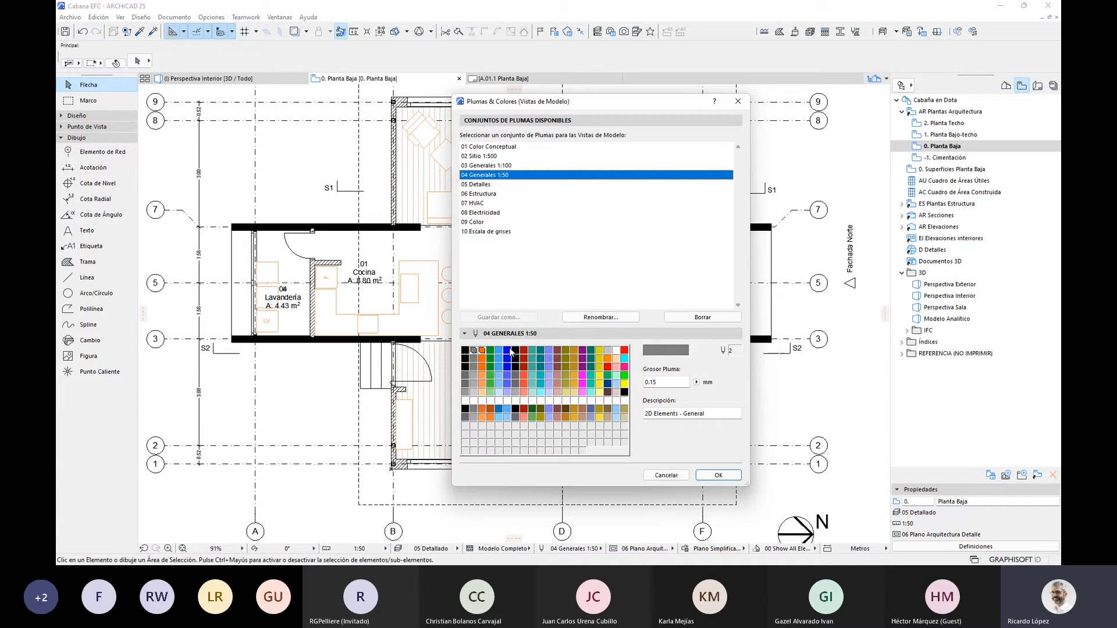
pyautogui.click(491, 358)
pyautogui.click(527, 351)
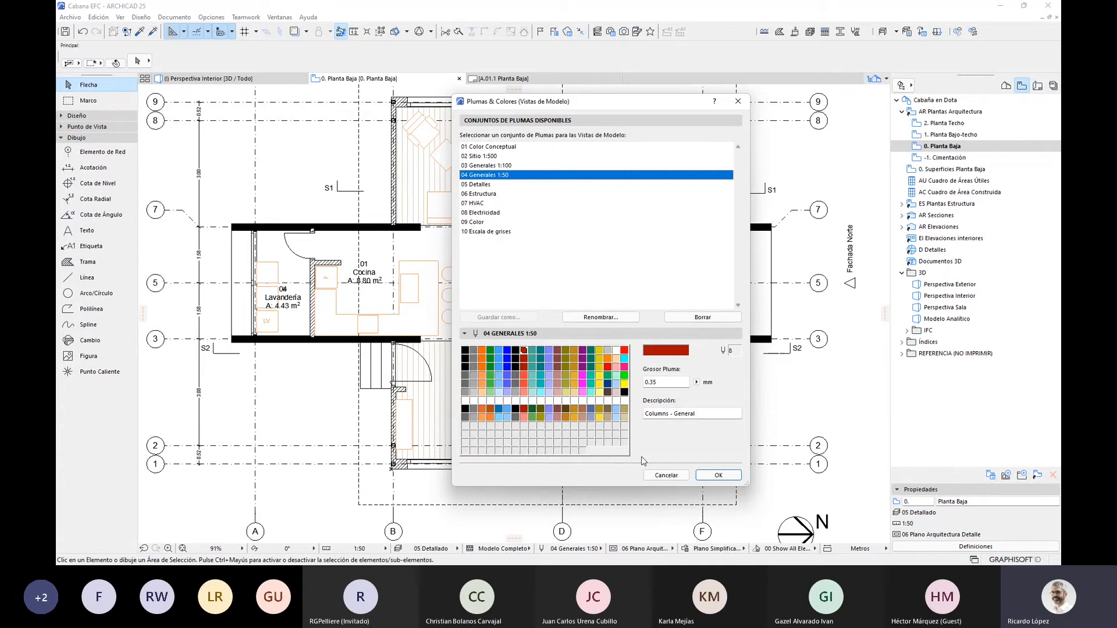
pyautogui.click(737, 102)
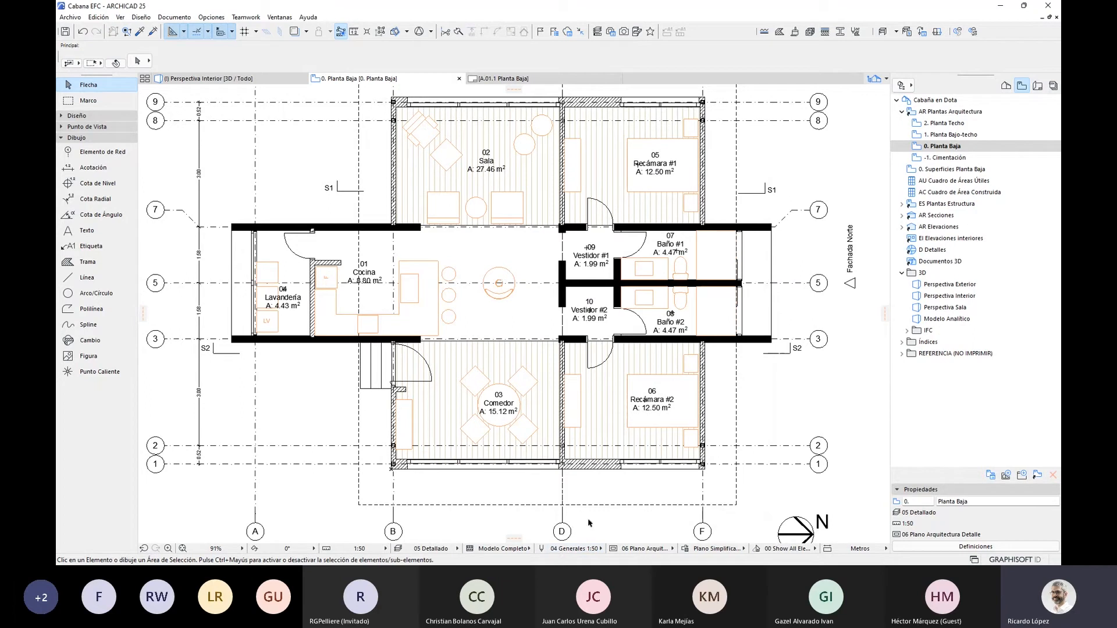
pyautogui.click(579, 549)
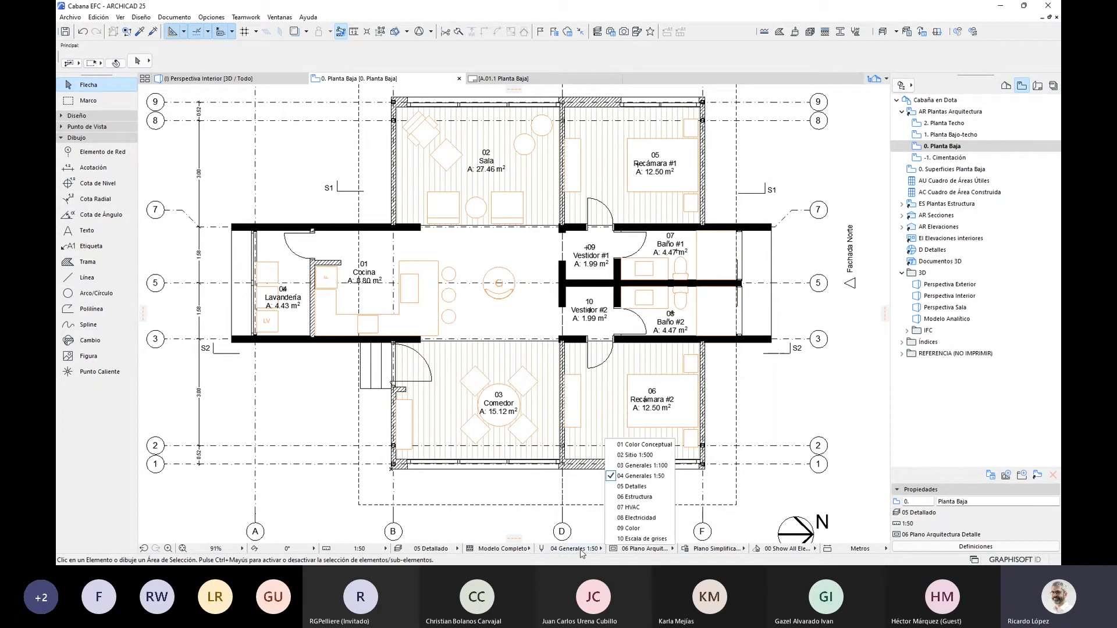
pyautogui.click(580, 550)
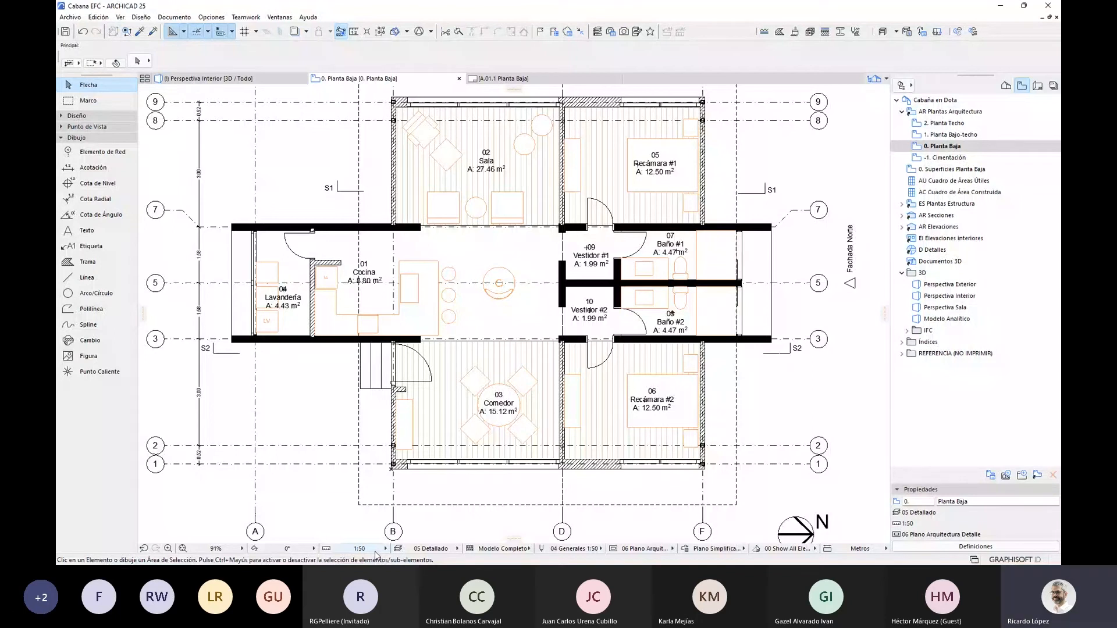
# - Examine the construction element, stair and curtain wall options of the 06 Plano Arquitectura Detalle model view combination
pyautogui.click(613, 551)
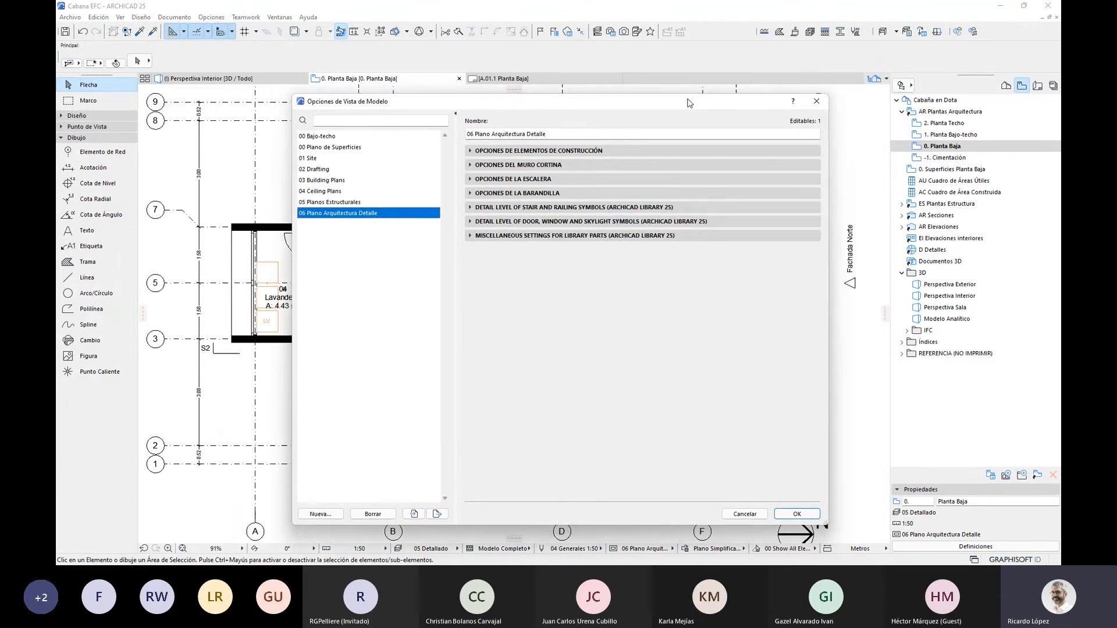
pyautogui.click(469, 150)
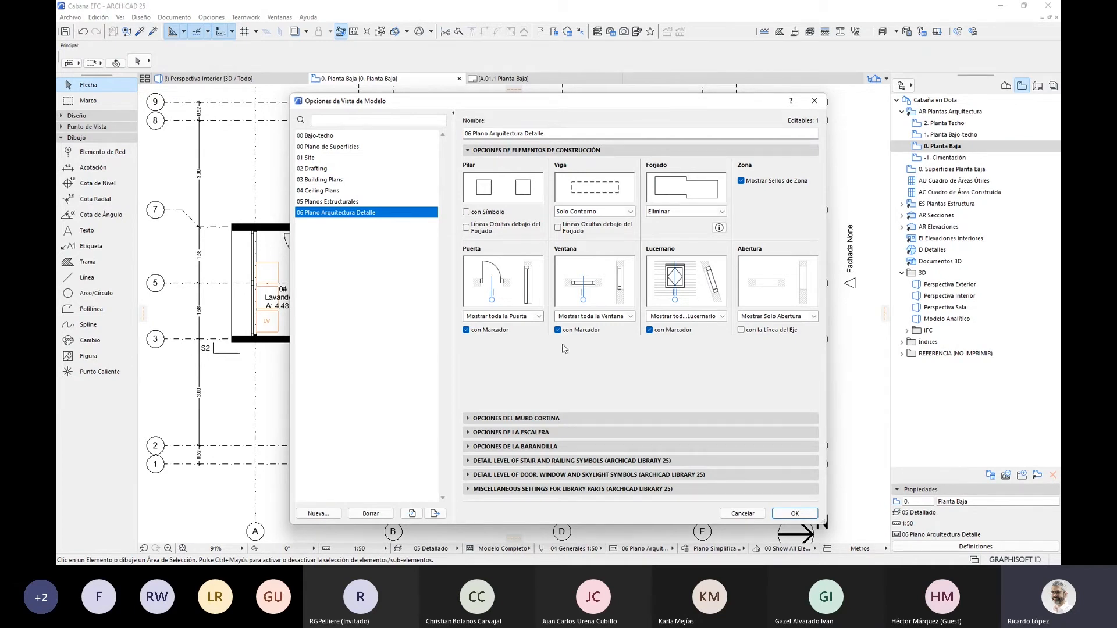
pyautogui.click(498, 150)
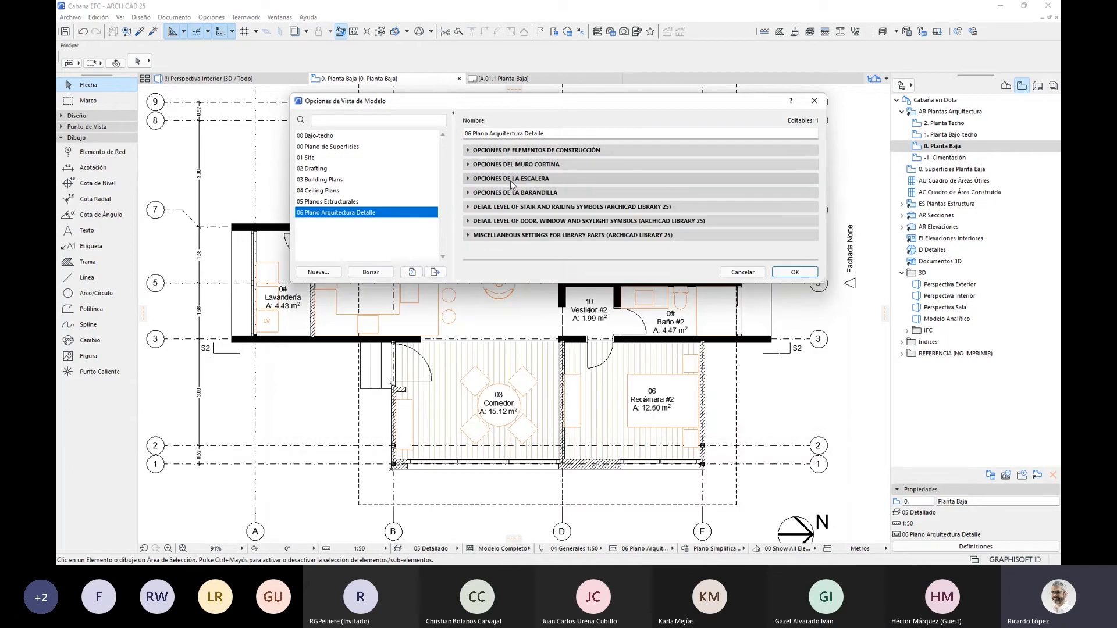
pyautogui.click(512, 179)
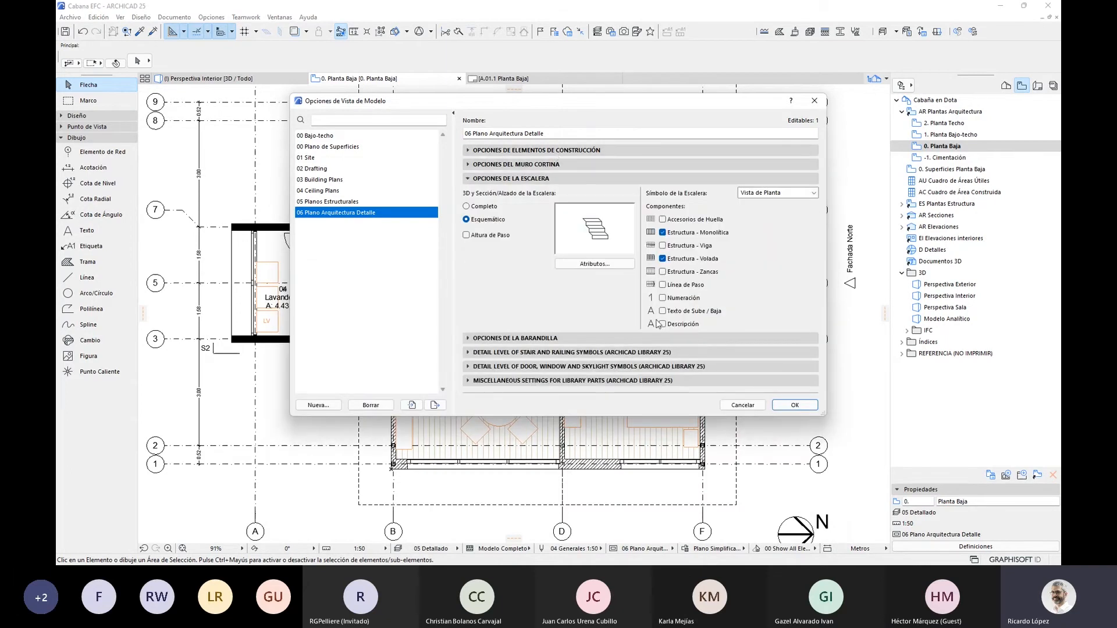
pyautogui.click(658, 164)
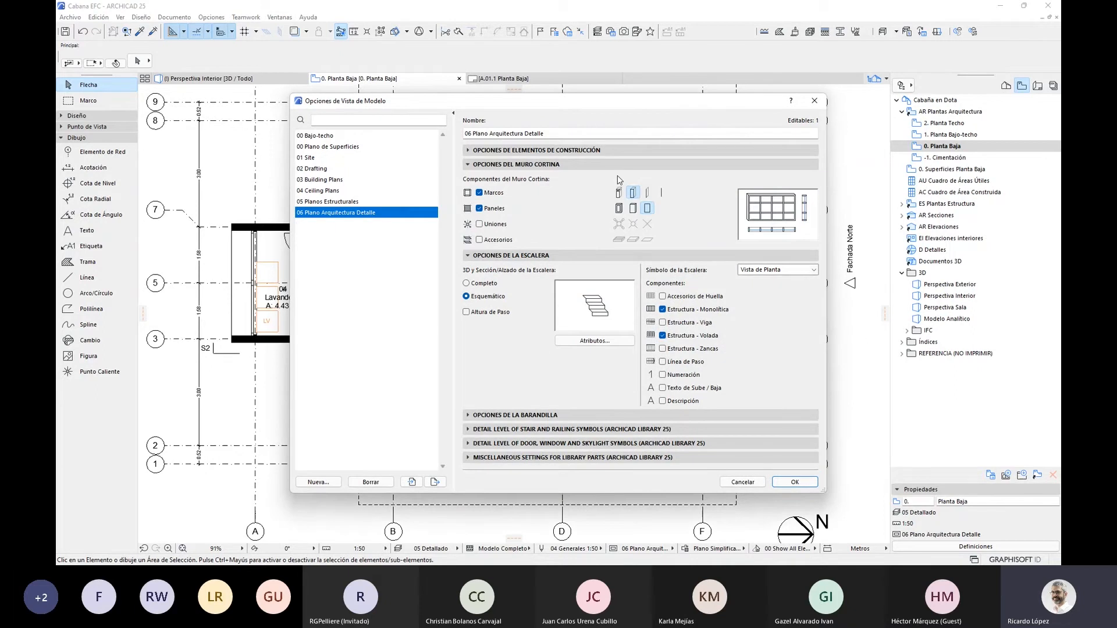
pyautogui.click(619, 150)
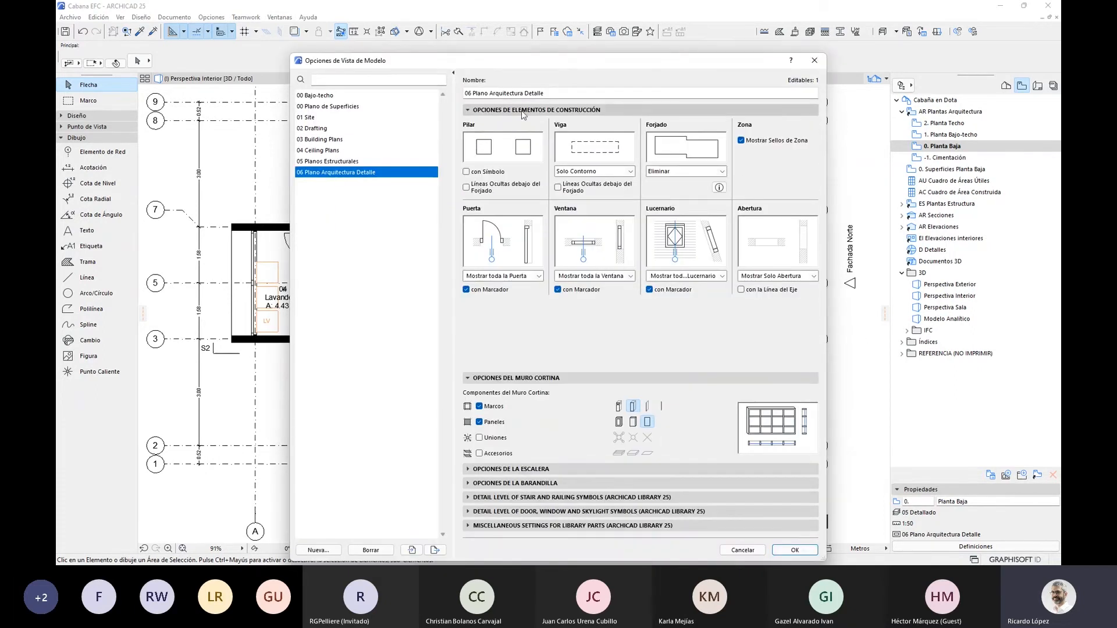
pyautogui.click(523, 110)
pyautogui.click(559, 124)
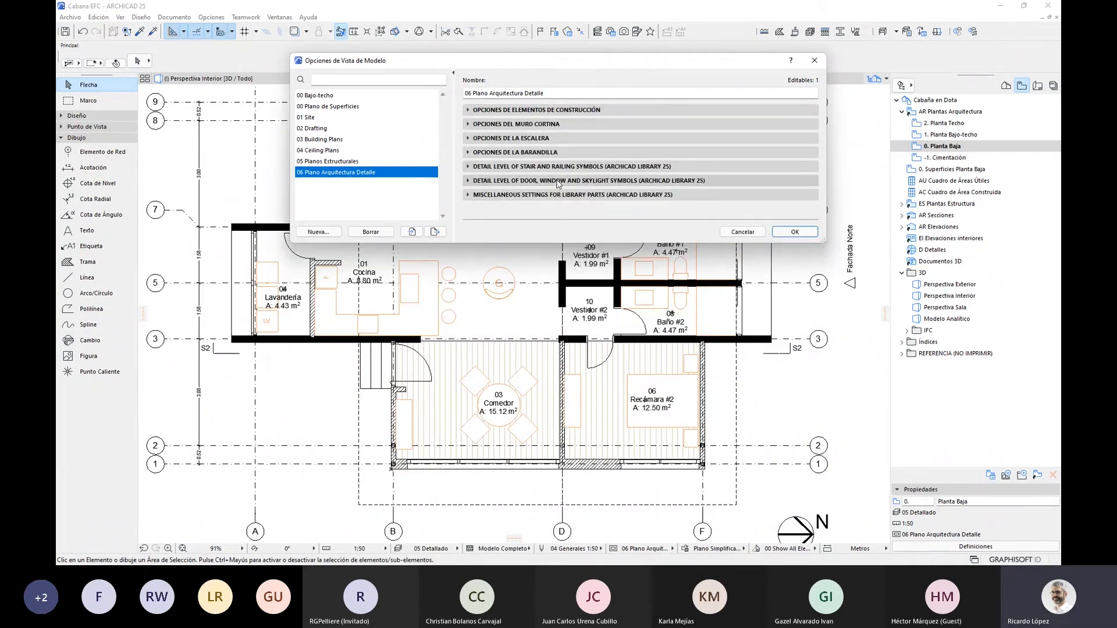
# - Examine the door, window and skylight symbol detail levels and the miscellaneous library part settings, leaving the model view options unchanged
pyautogui.click(559, 181)
pyautogui.click(596, 261)
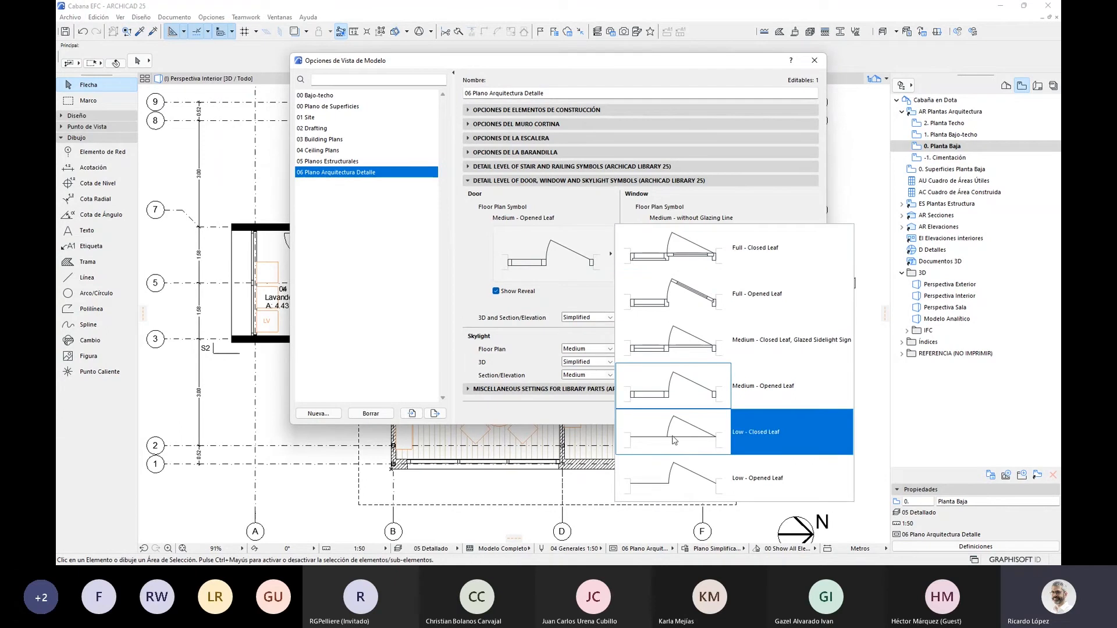
pyautogui.click(480, 266)
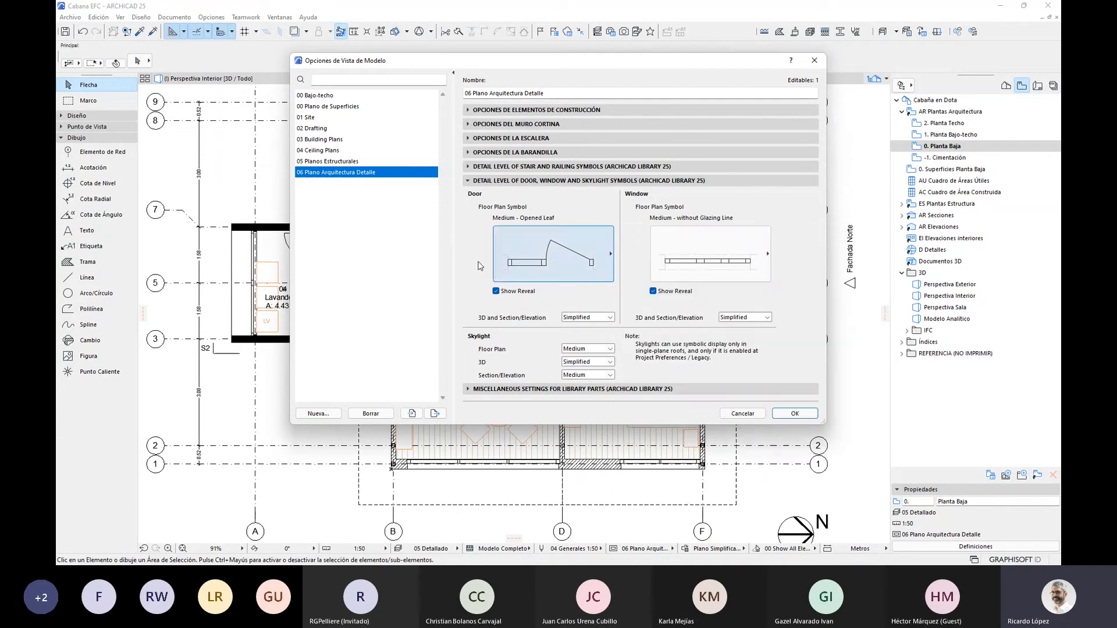
pyautogui.click(469, 181)
pyautogui.click(470, 196)
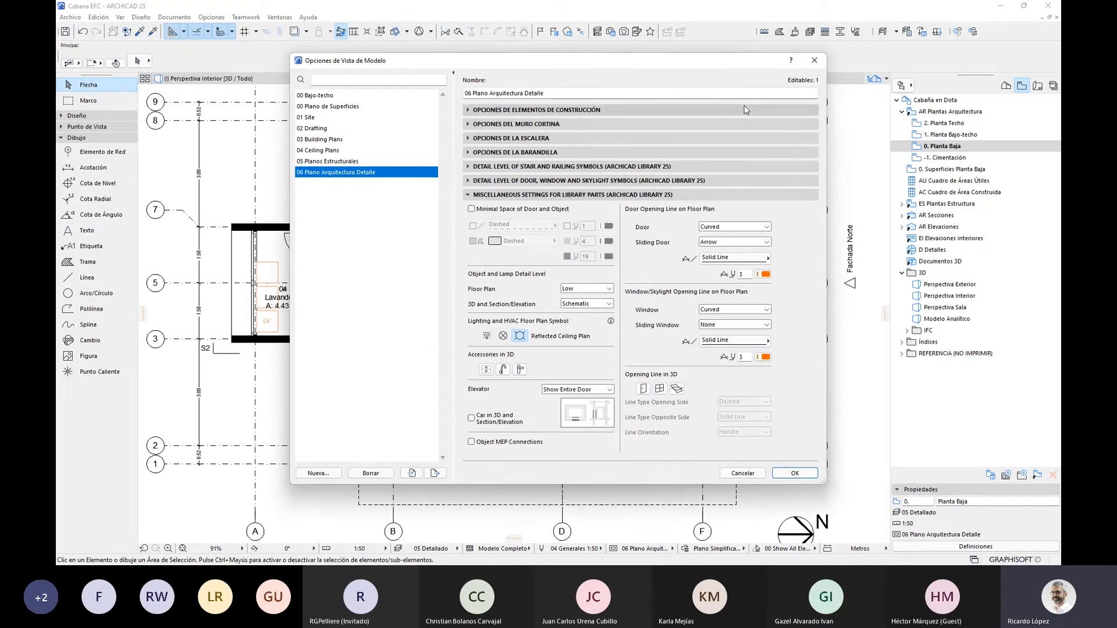
pyautogui.moveTo(750, 63); pyautogui.dragTo(756, 81)
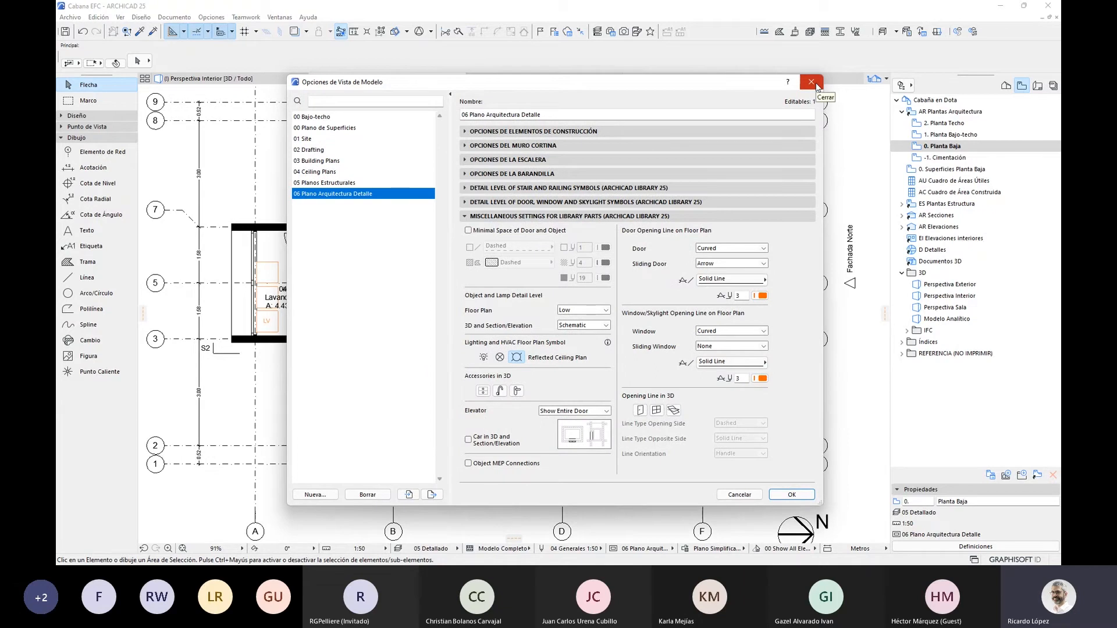
pyautogui.click(814, 83)
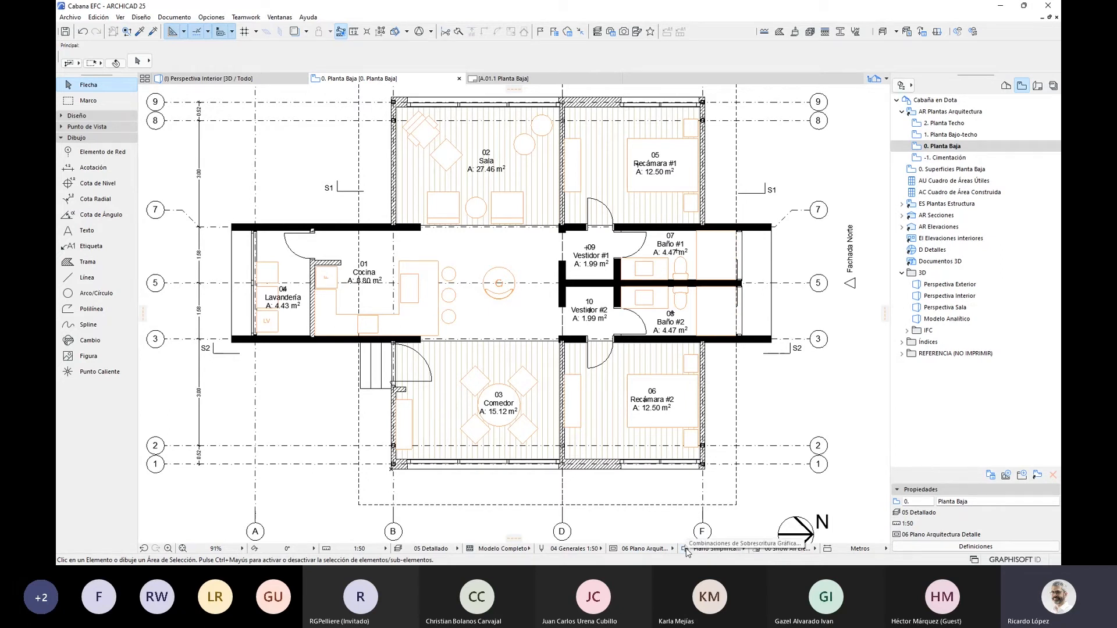
# - Review the available graphic override combinations and compare the rules of Plano Simplificado 0 with the floor plan
pyautogui.click(715, 550)
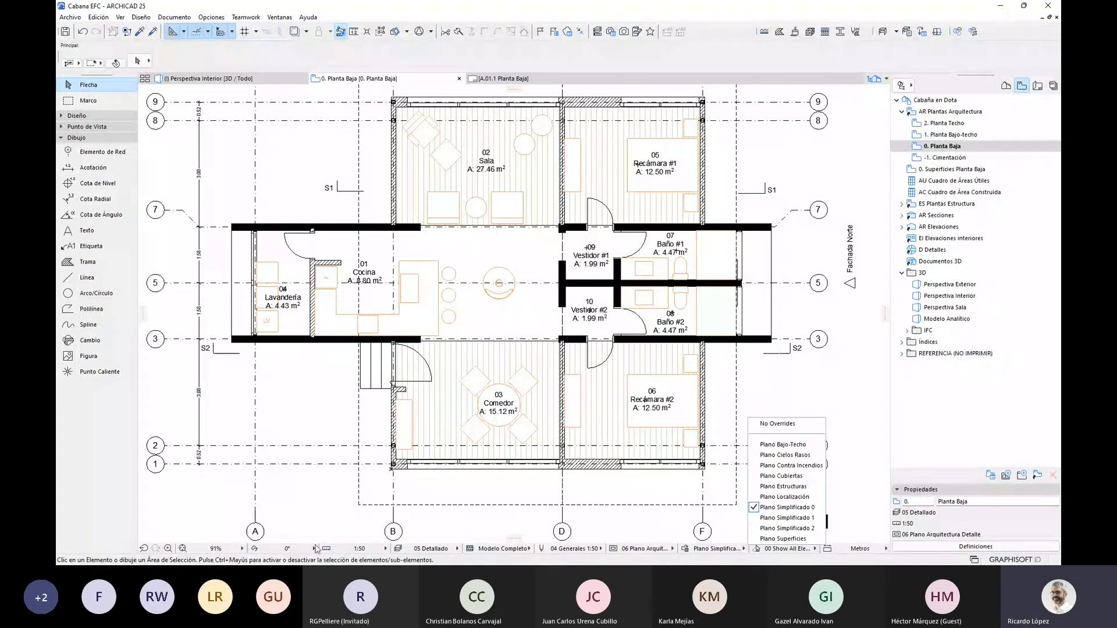
pyautogui.click(686, 552)
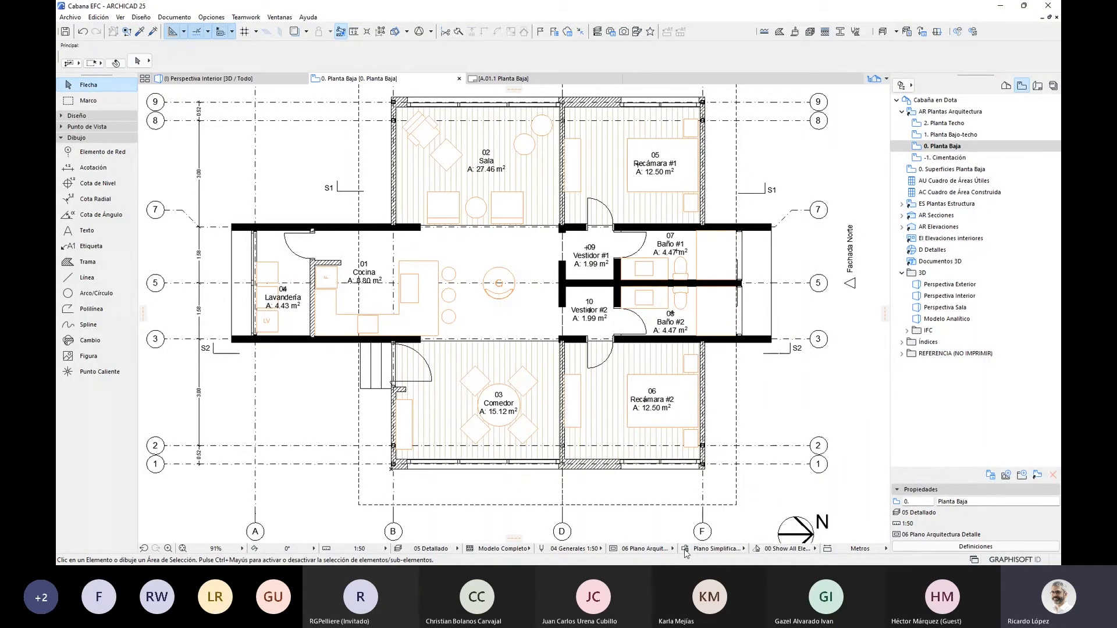
pyautogui.click(686, 551)
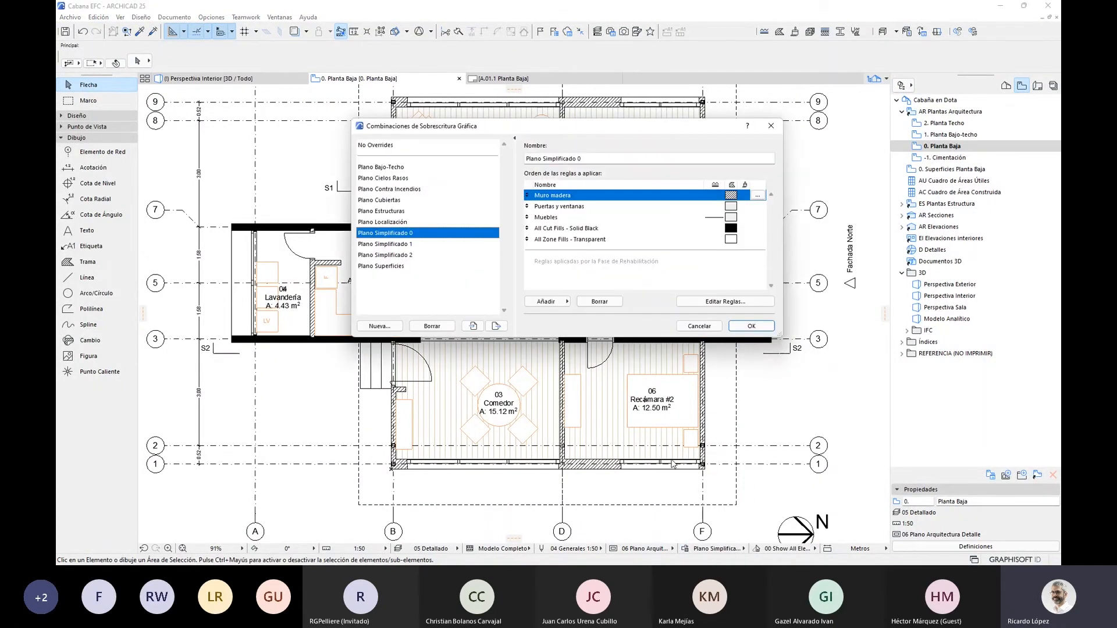
pyautogui.moveTo(658, 129); pyautogui.dragTo(634, 181)
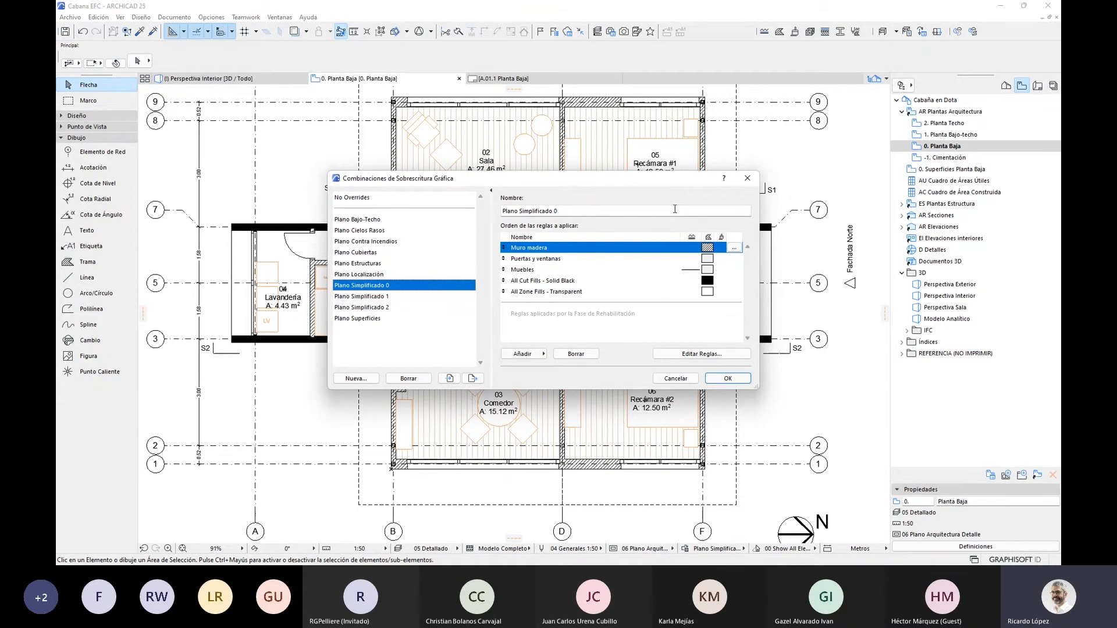
pyautogui.moveTo(636, 181); pyautogui.dragTo(623, 271)
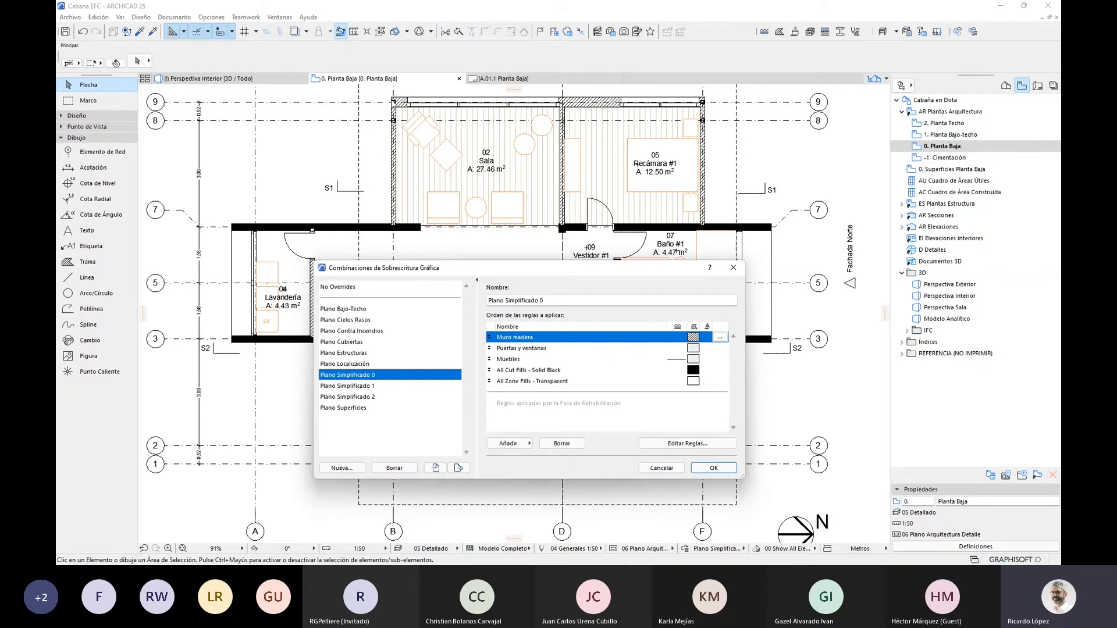
pyautogui.moveTo(484, 269); pyautogui.dragTo(483, 488)
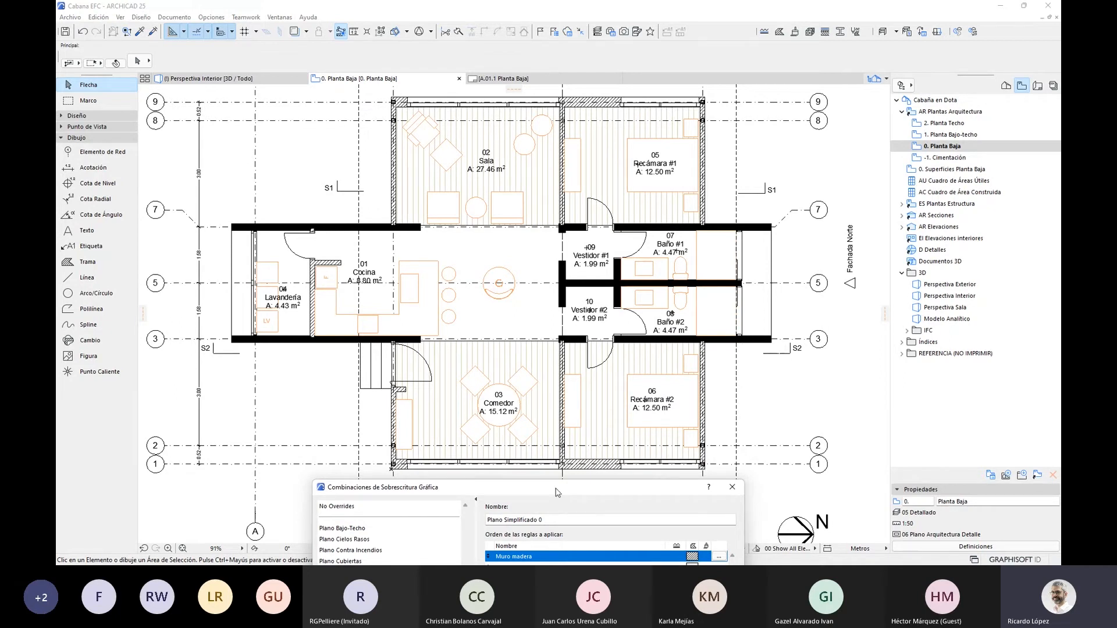
pyautogui.moveTo(556, 493); pyautogui.dragTo(544, 214)
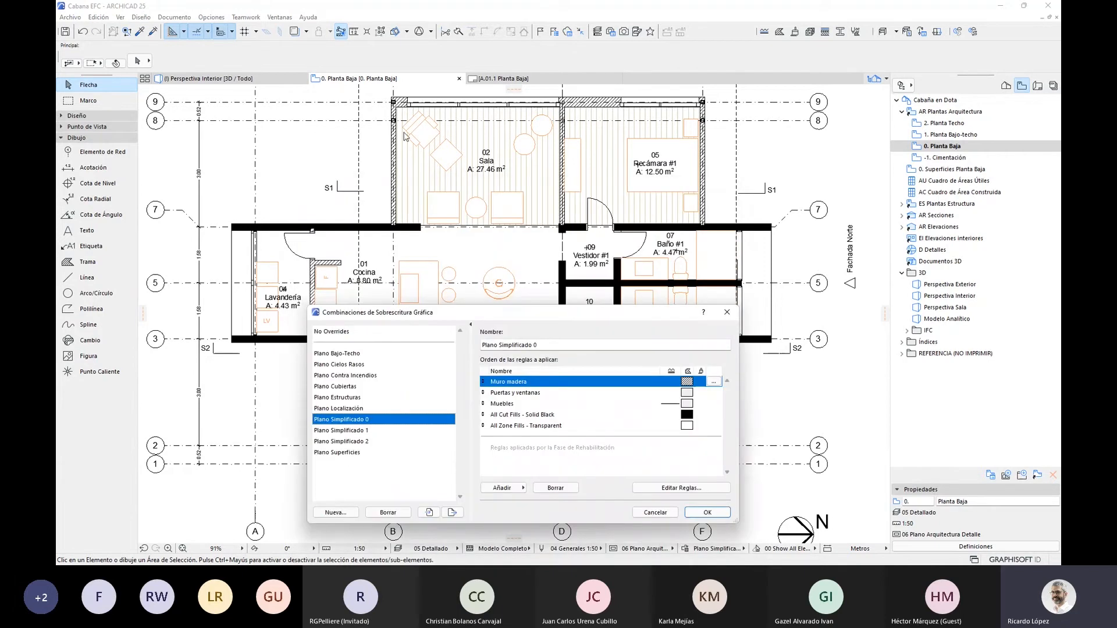
pyautogui.moveTo(621, 213); pyautogui.dragTo(619, 192)
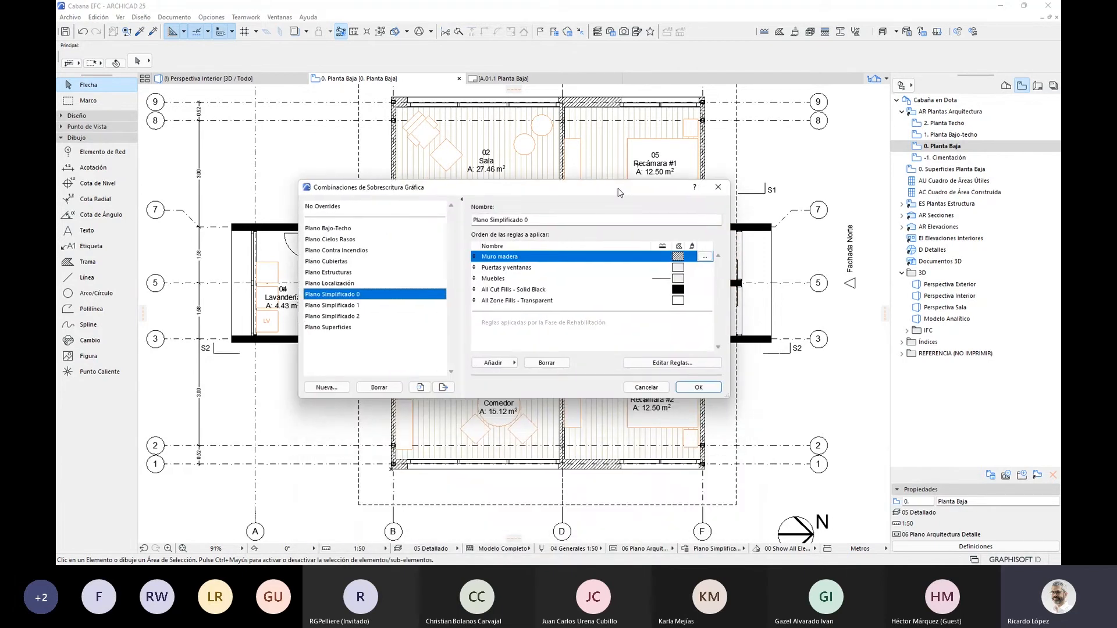
# - Examine the criteria and style overrides of the Muro madera graphic override rule
pyautogui.click(705, 257)
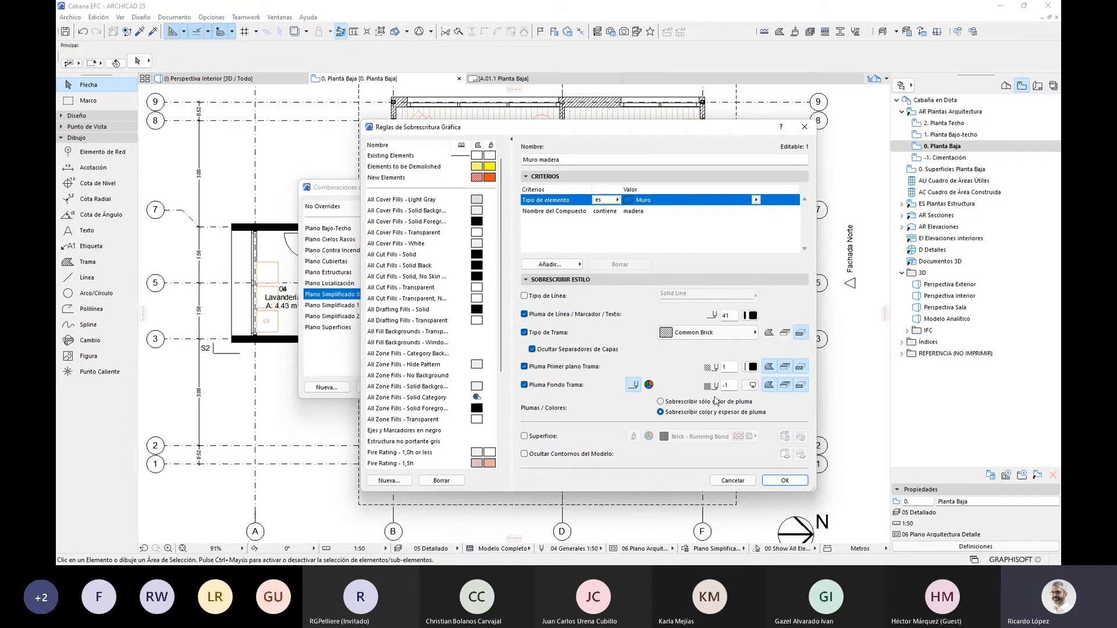
pyautogui.click(804, 127)
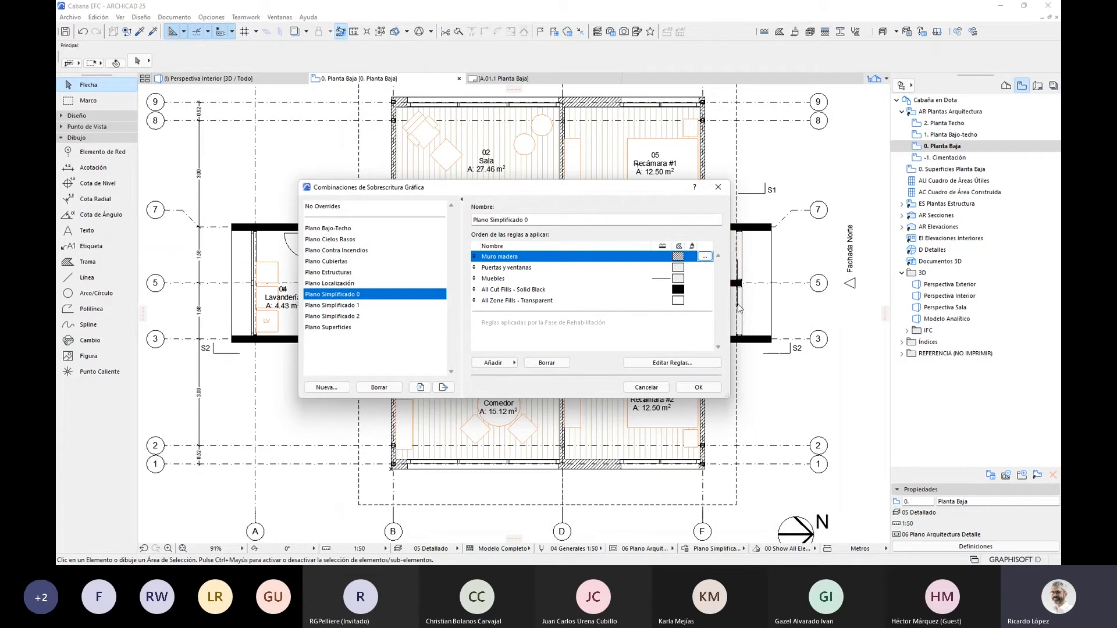
pyautogui.moveTo(590, 192); pyautogui.dragTo(648, 227)
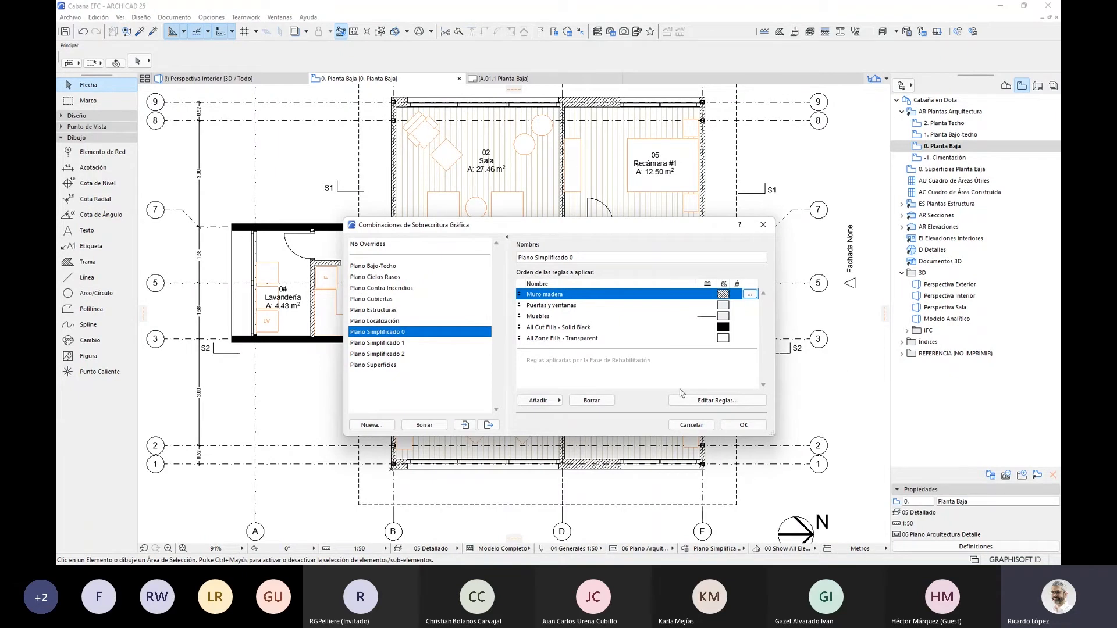
# - Examine the Muebles override rule's layer criteria, line pen and background pen choices, and leave the graphic override settings
pyautogui.doubleClick(736, 317)
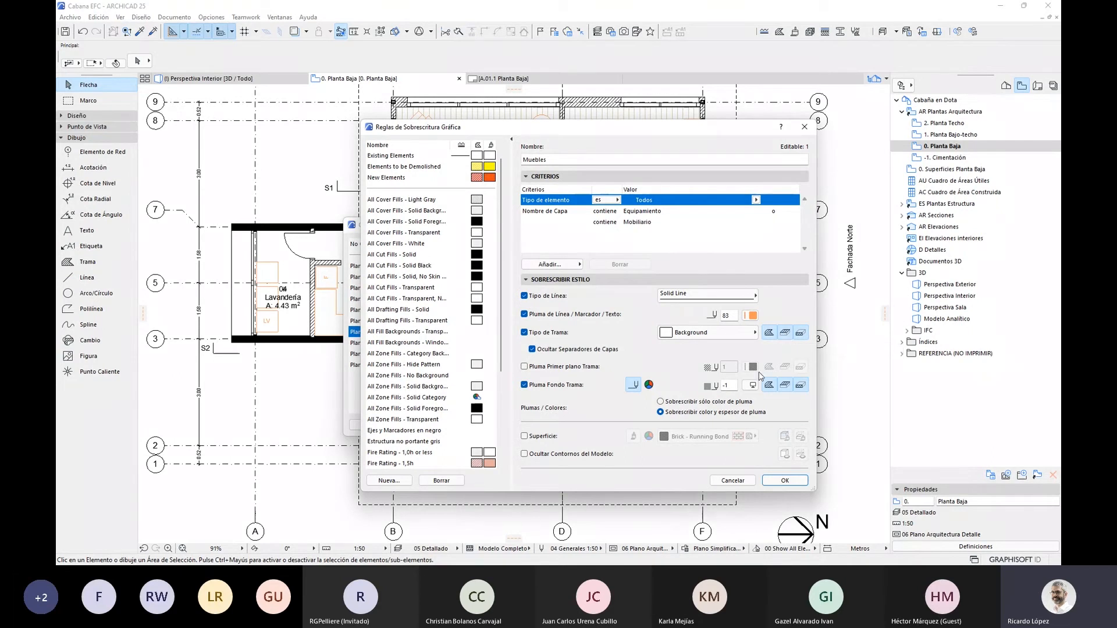
pyautogui.click(708, 387)
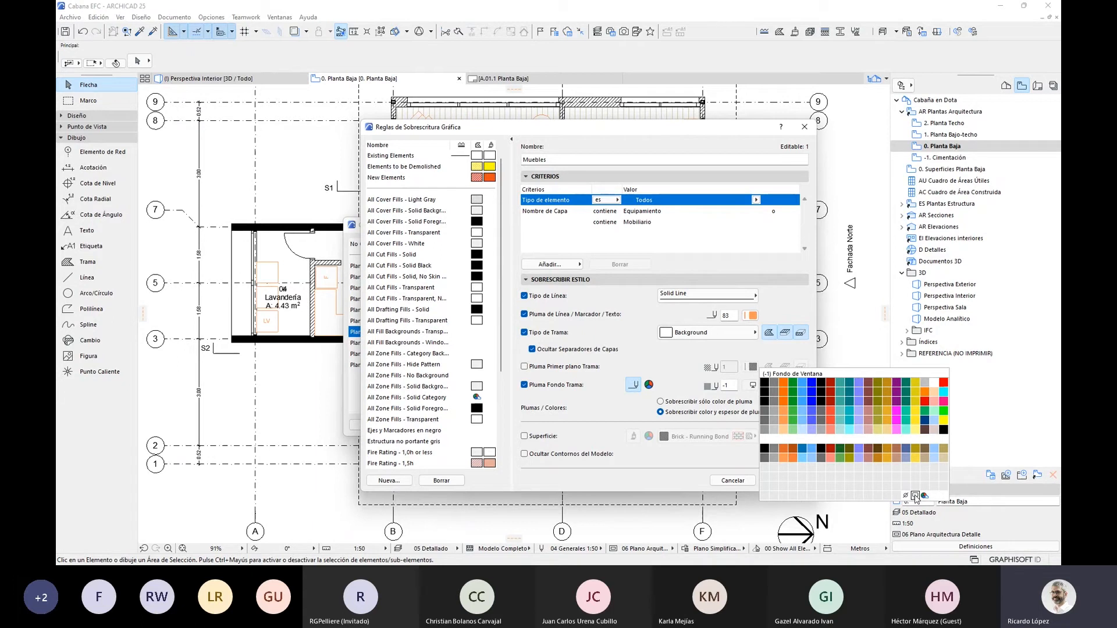
pyautogui.click(804, 127)
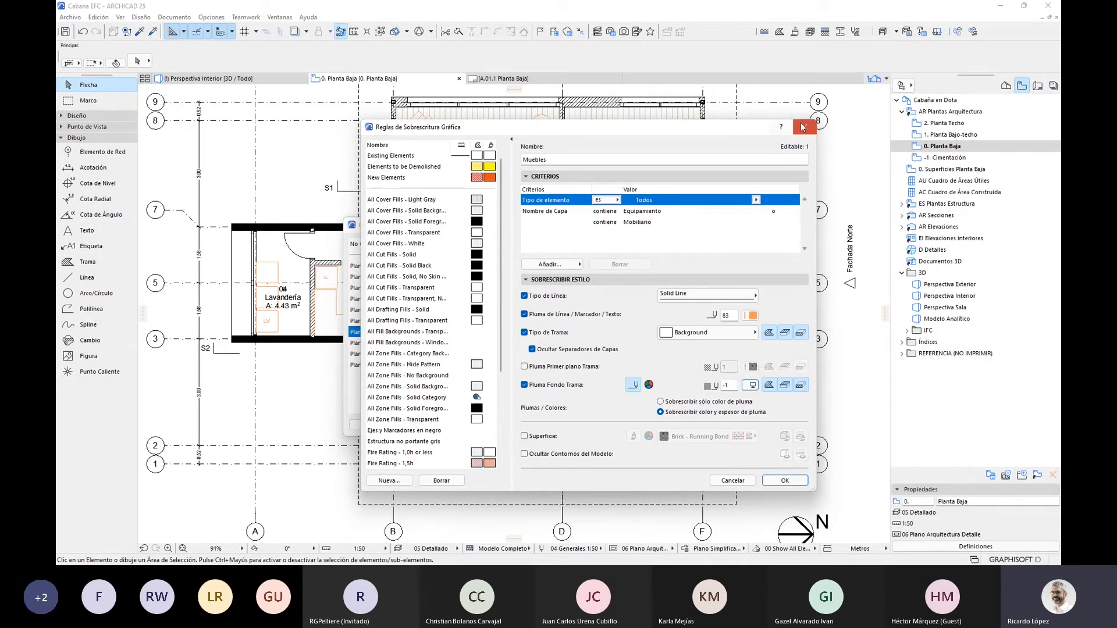
pyautogui.click(804, 127)
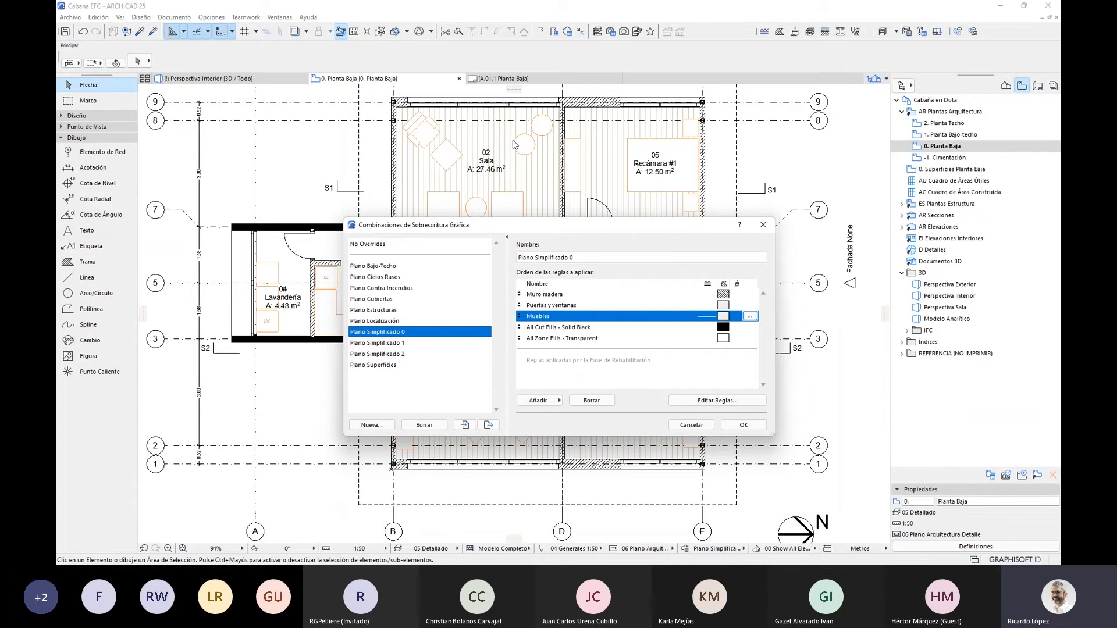
pyautogui.click(763, 224)
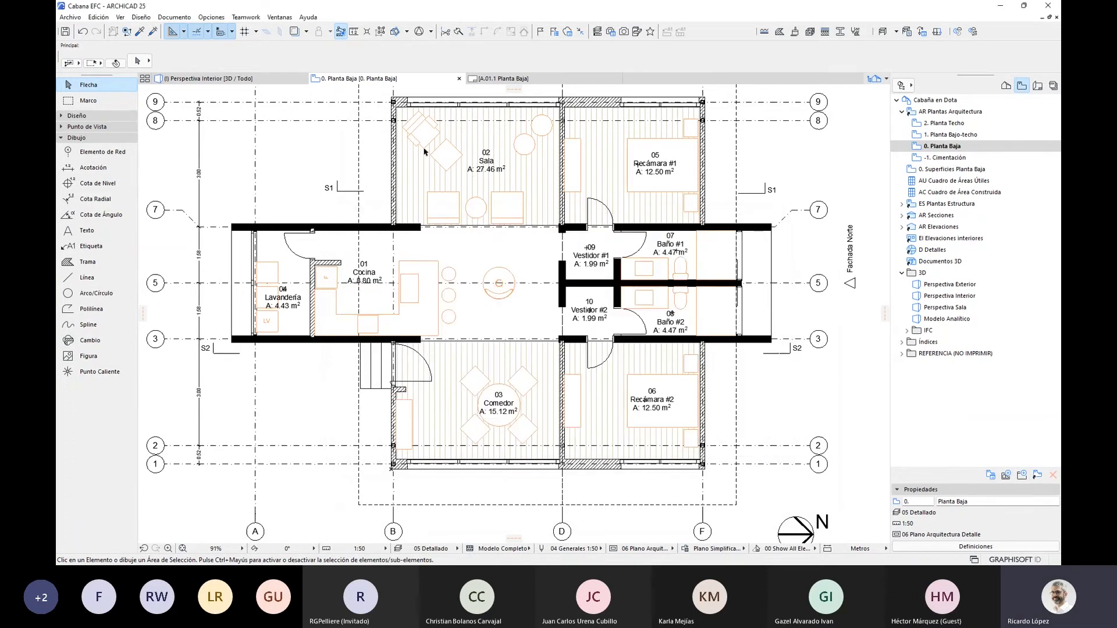
# - Try moving the Tumbona_Eames_02 lounge chair within the Sala, undo the move and clear the selection
pyautogui.click(411, 121)
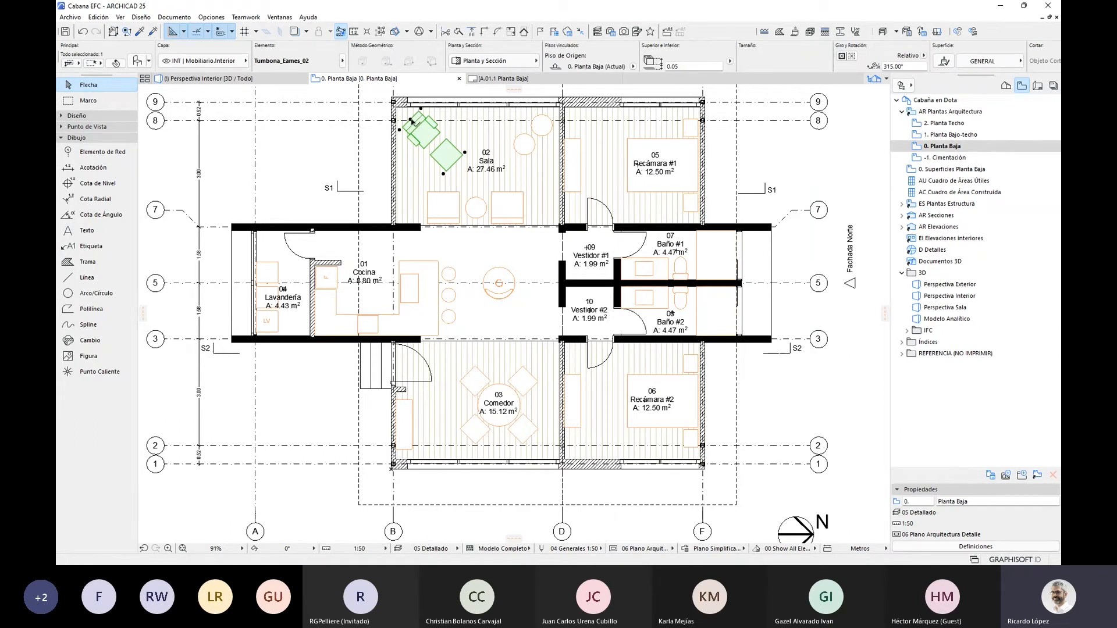
pyautogui.moveTo(411, 121); pyautogui.dragTo(450, 149)
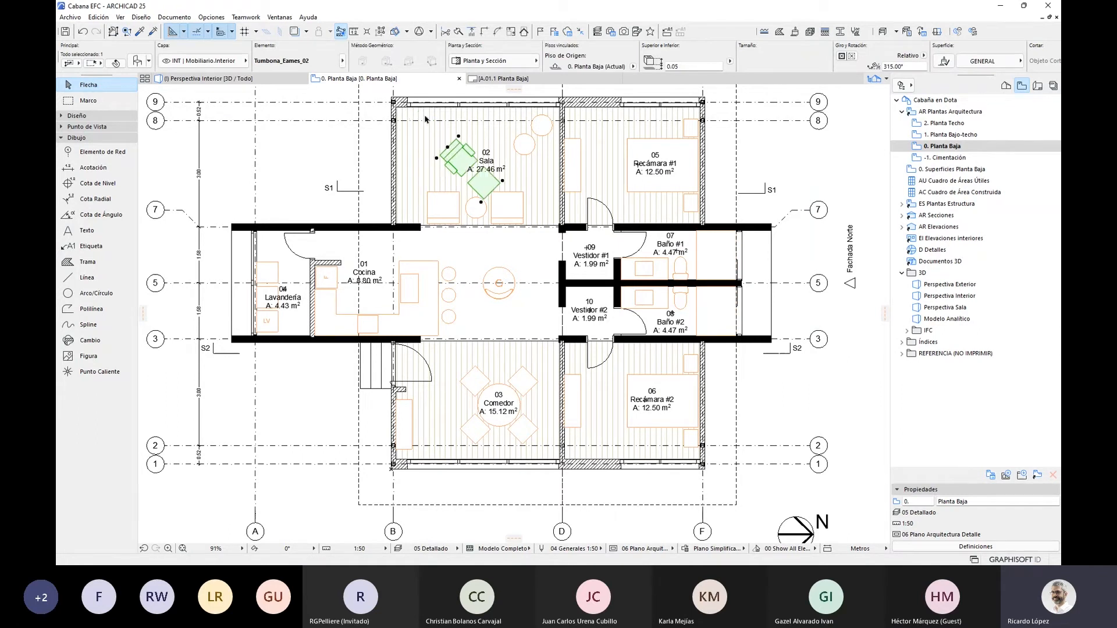
pyautogui.hotkey('ctrl', 'z')
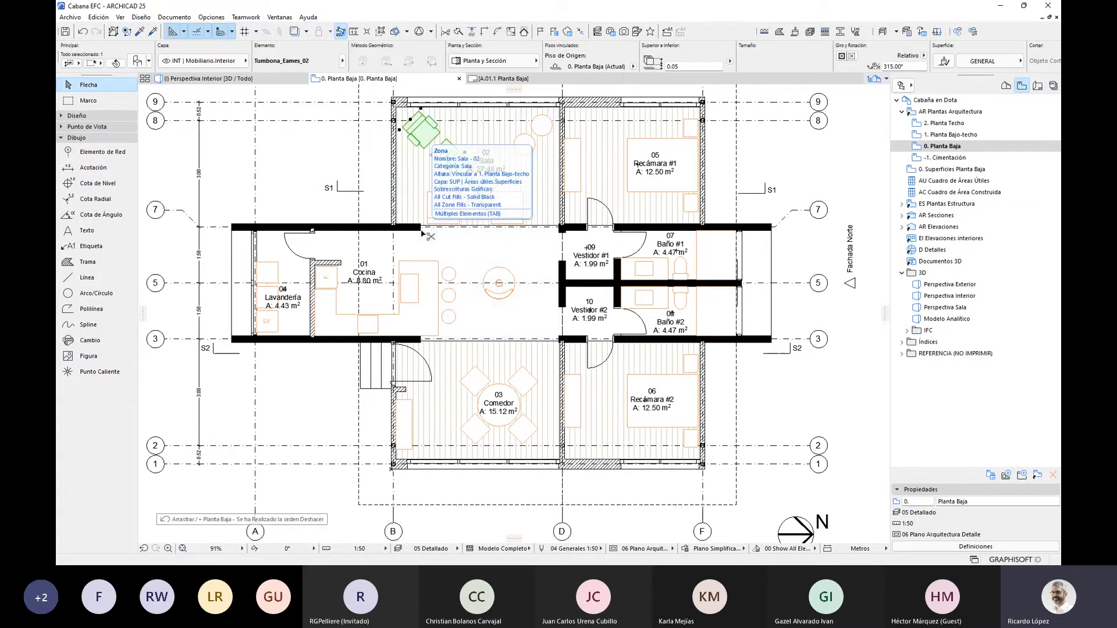
pyautogui.press('Escape')
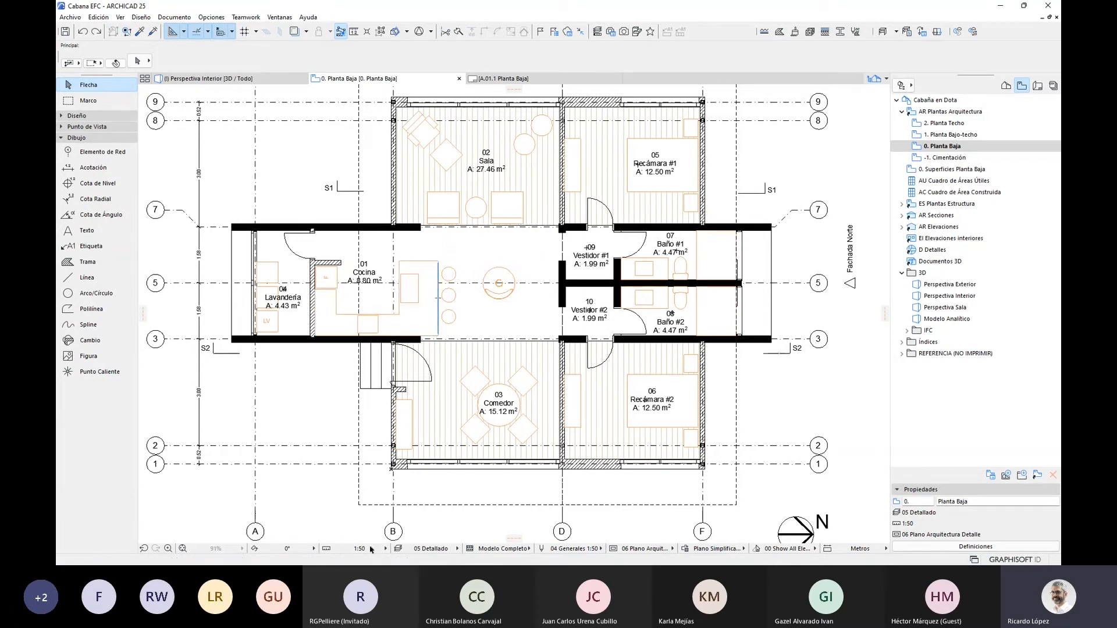
# - Review the dimension standards available for the ground floor plan, leaving the current one in use
pyautogui.scroll(-3, 670, 271)
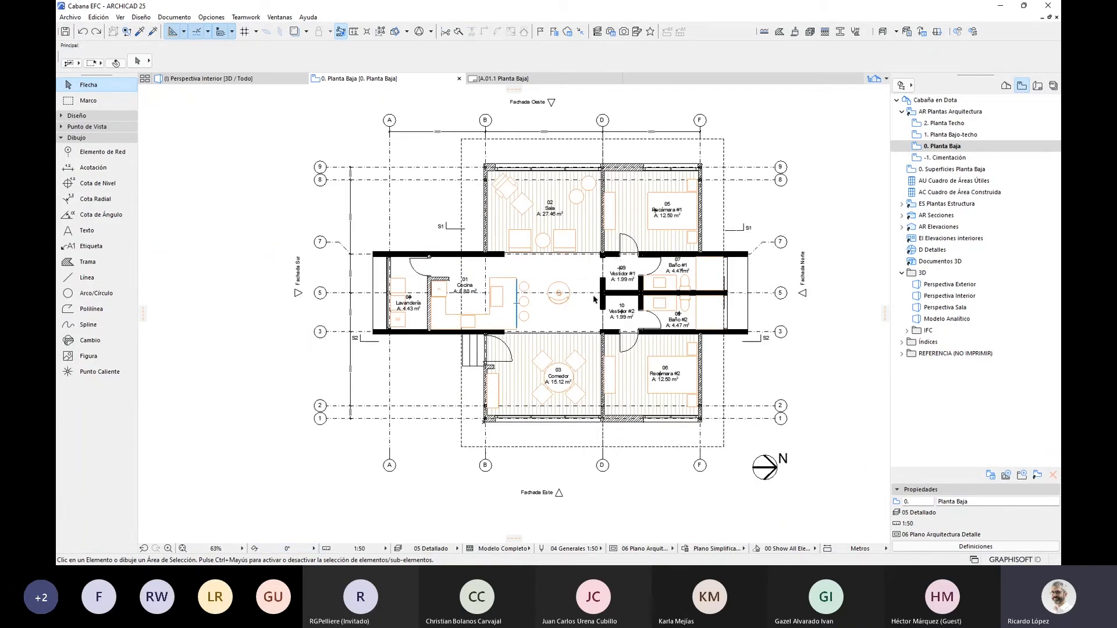
pyautogui.scroll(2, 693, 180)
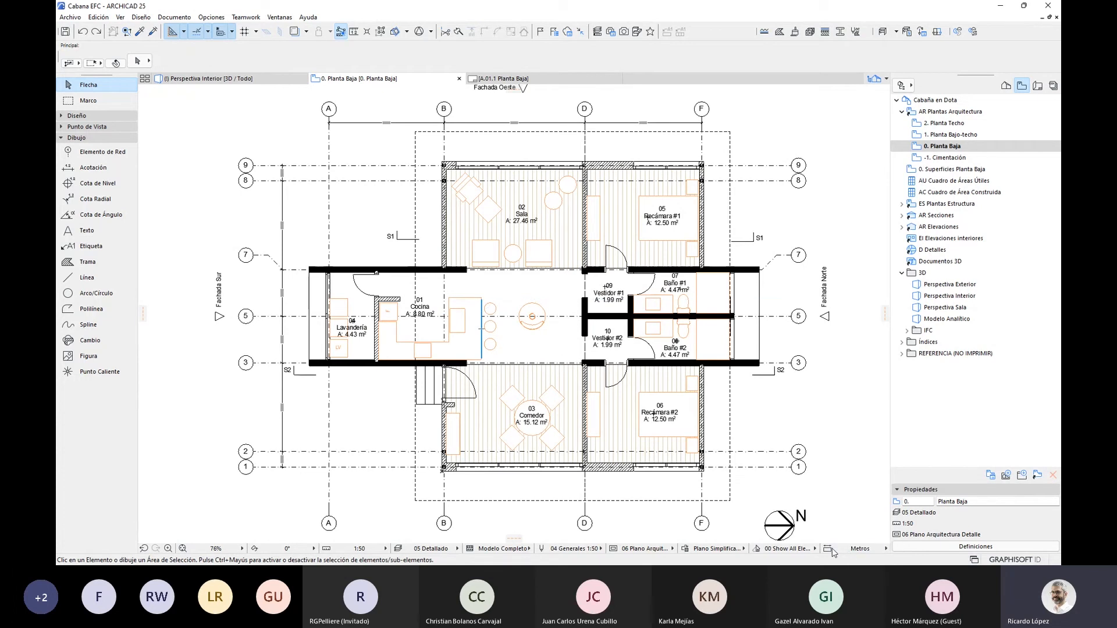
pyautogui.click(858, 549)
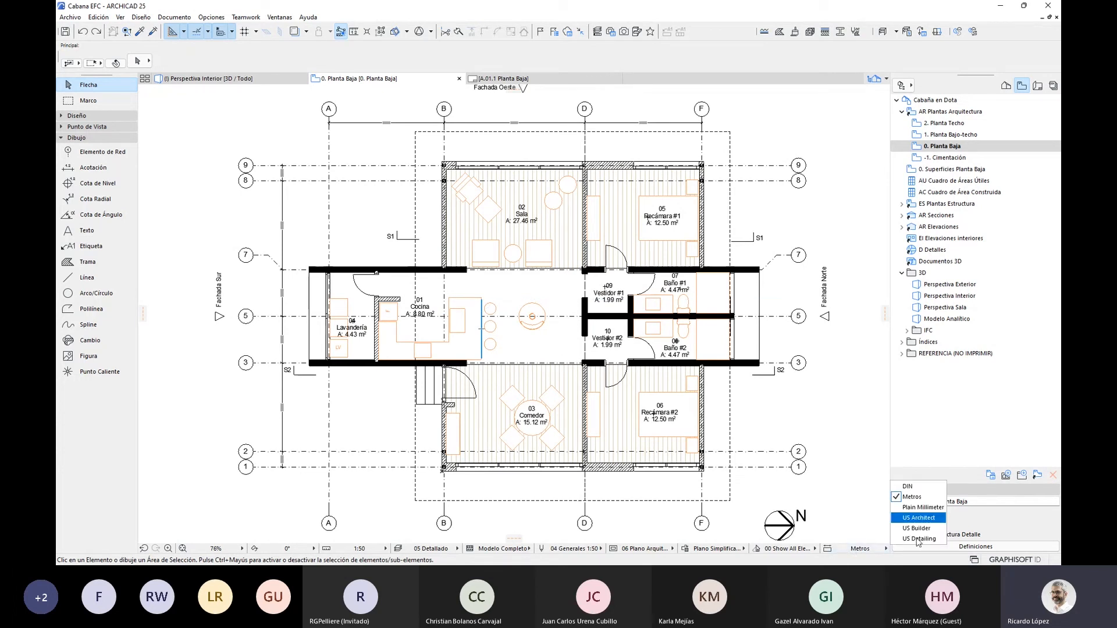
pyautogui.click(305, 382)
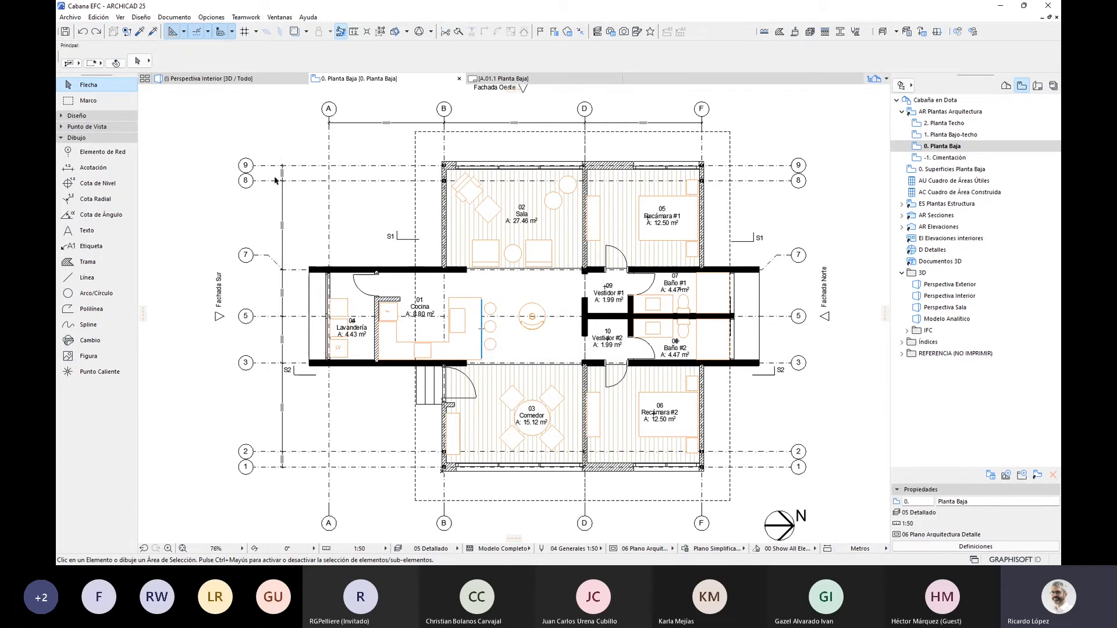
# - Switch the floor plan's dimension standard to US Architect with the dimensions along axes 3 to 7 in view
pyautogui.scroll(3, 273, 311)
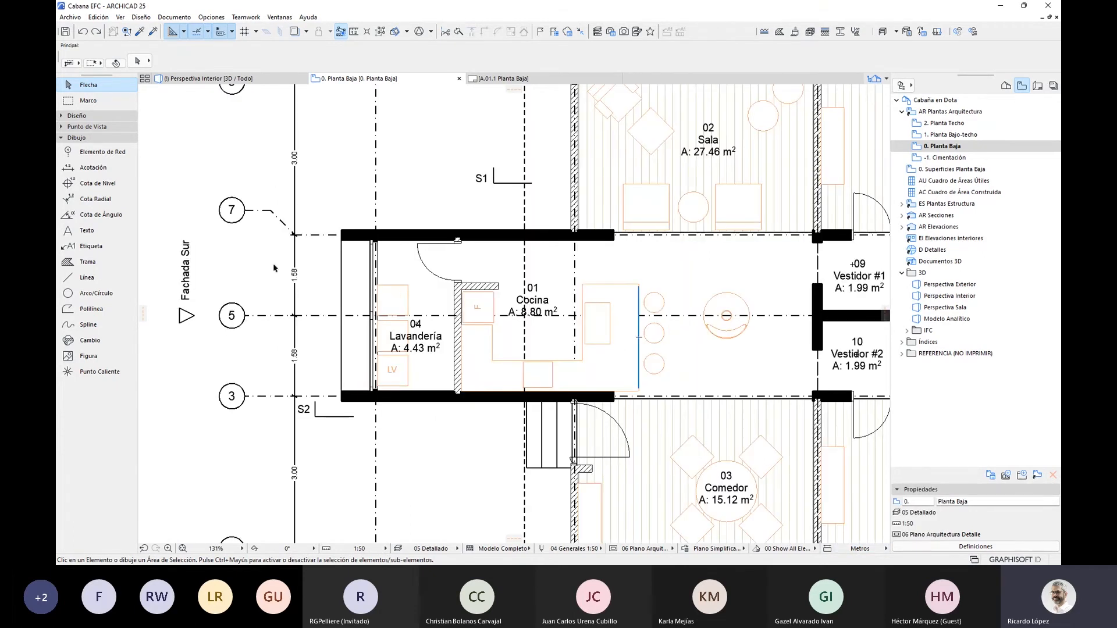
pyautogui.scroll(1, 283, 273)
pyautogui.scroll(1, 289, 277)
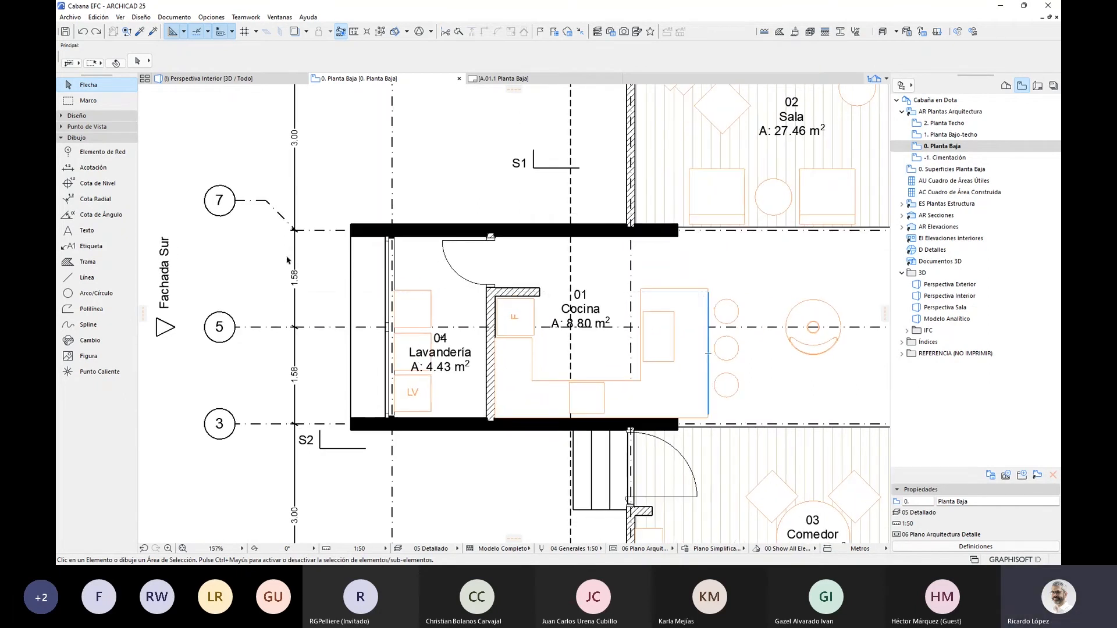
pyautogui.click(883, 550)
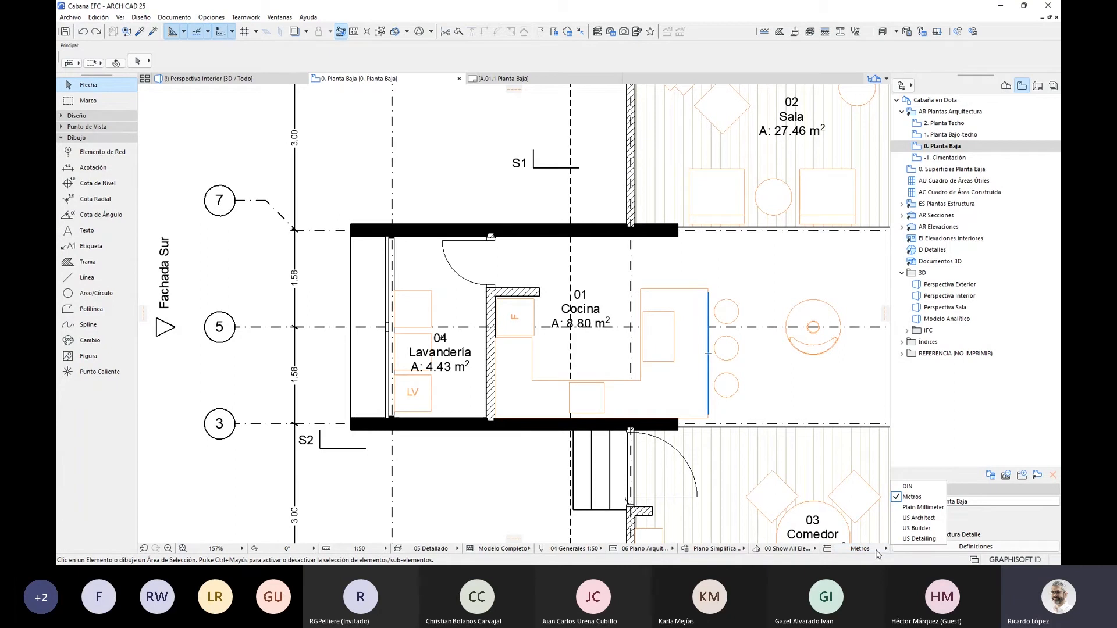
pyautogui.click(919, 518)
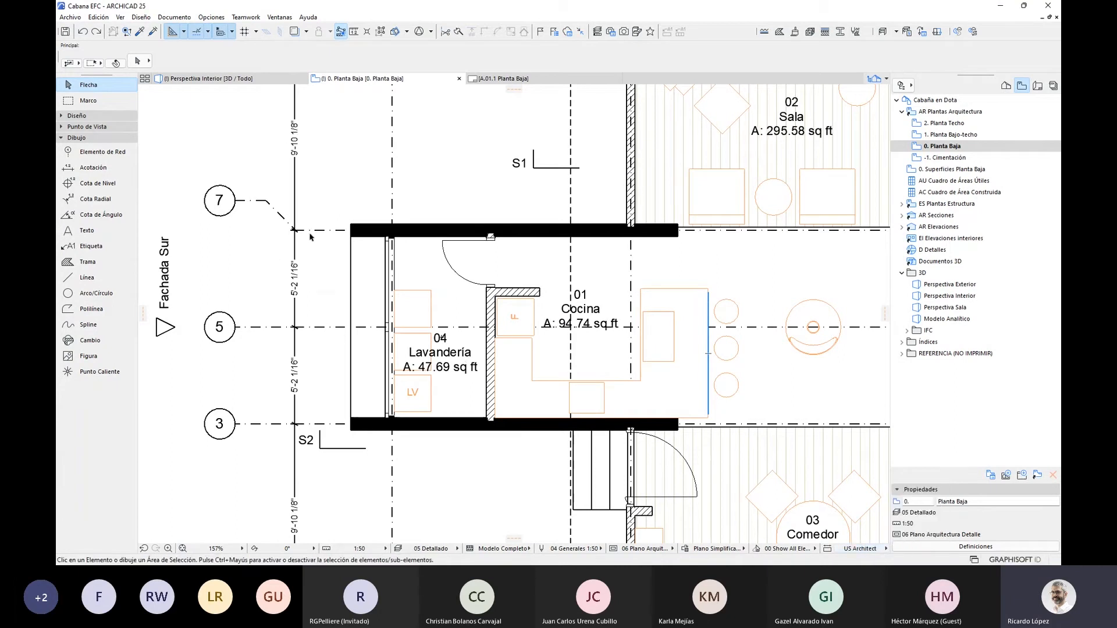
# - Set the dimension standard back to Metros and view the whole ground floor plan
pyautogui.click(885, 549)
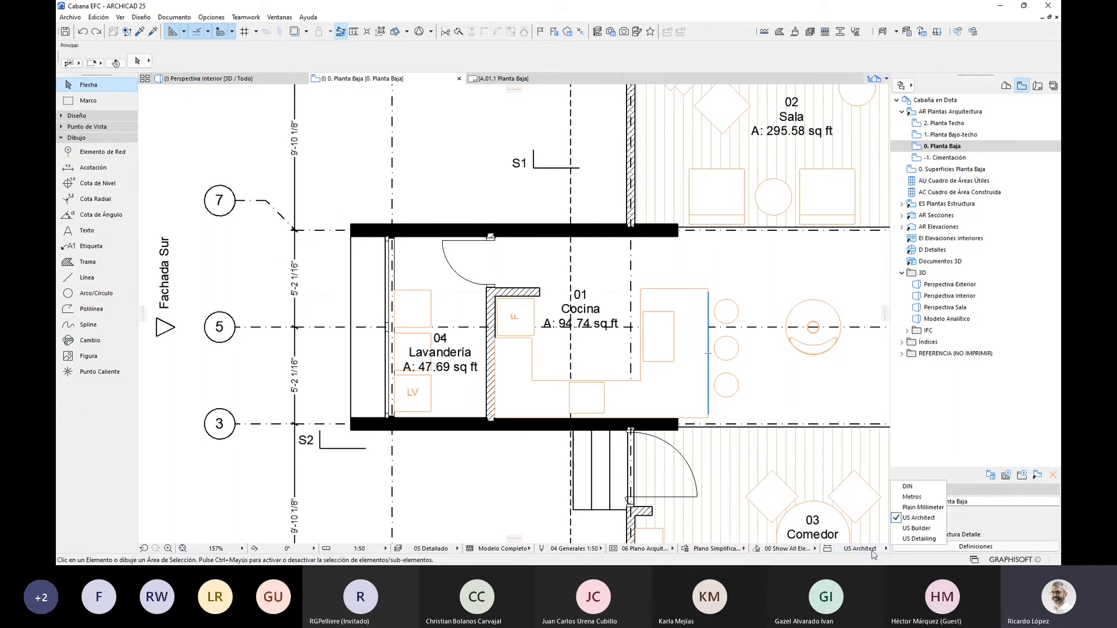
pyautogui.click(923, 497)
pyautogui.scroll(-5, 610, 266)
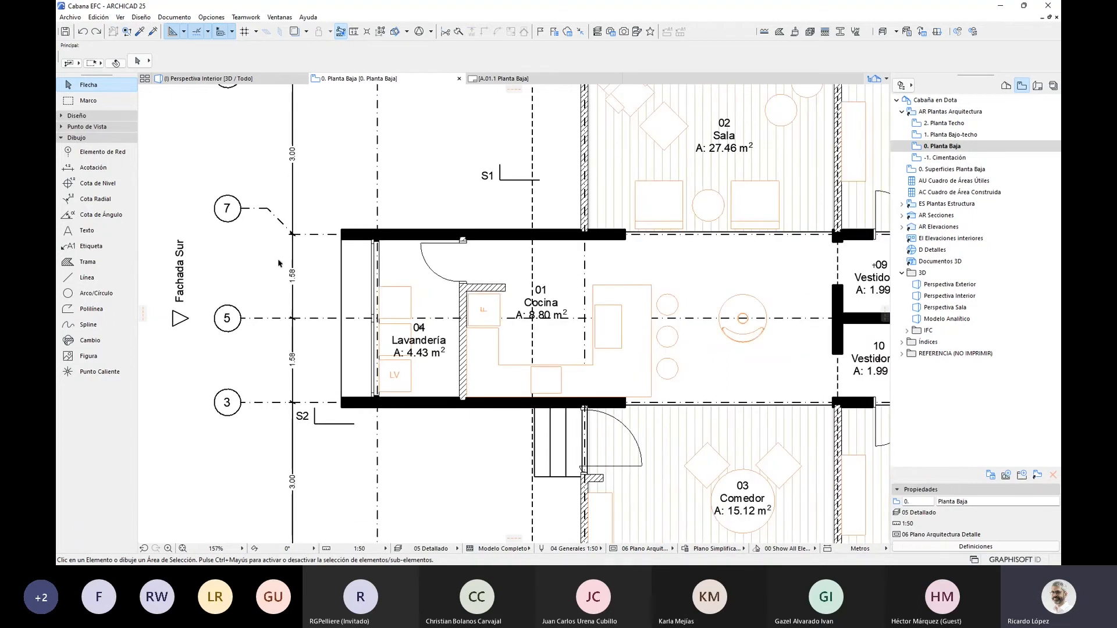
pyautogui.scroll(-2, 611, 267)
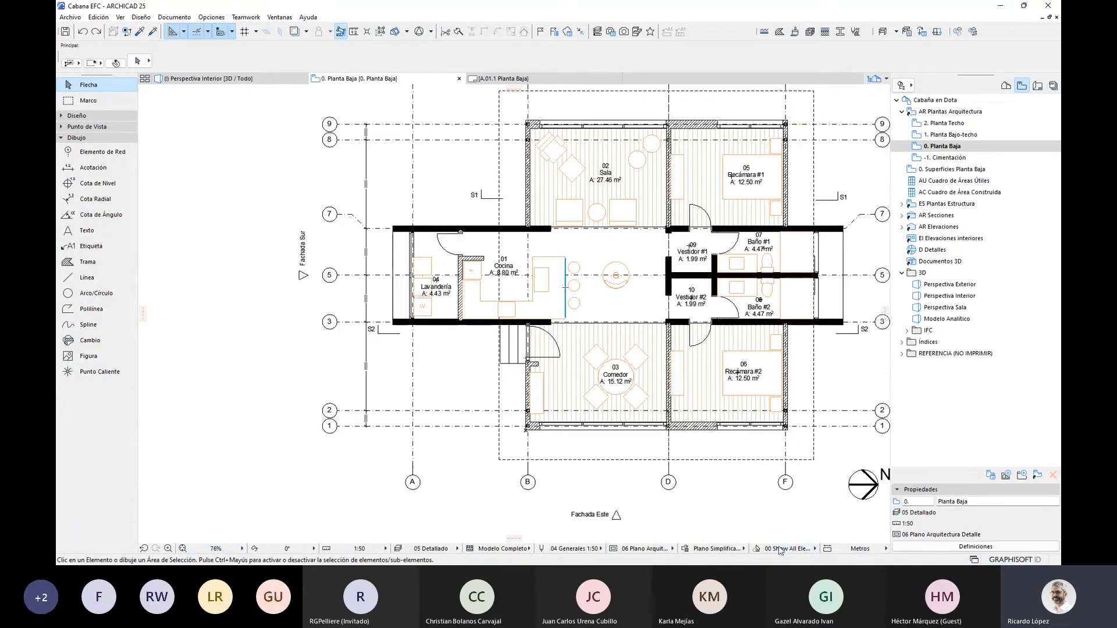
pyautogui.scroll(-3, 631, 320)
pyautogui.scroll(3, 692, 255)
pyautogui.scroll(3, 708, 243)
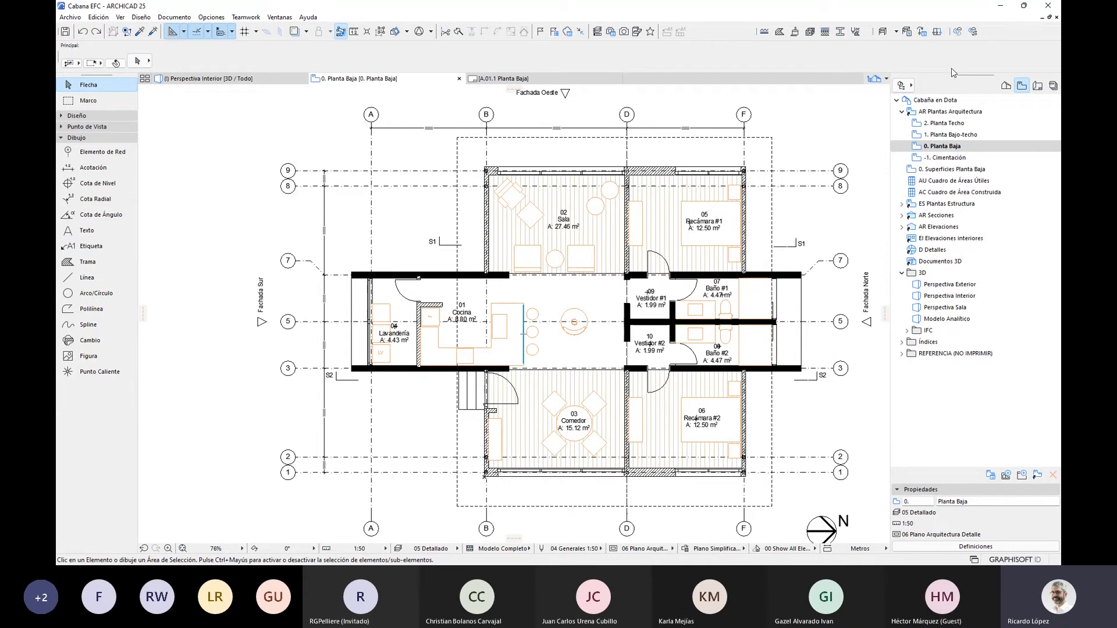
# - Show the project's layout book and list the layouts in the A.01 Plantas subset
pyautogui.click(1037, 86)
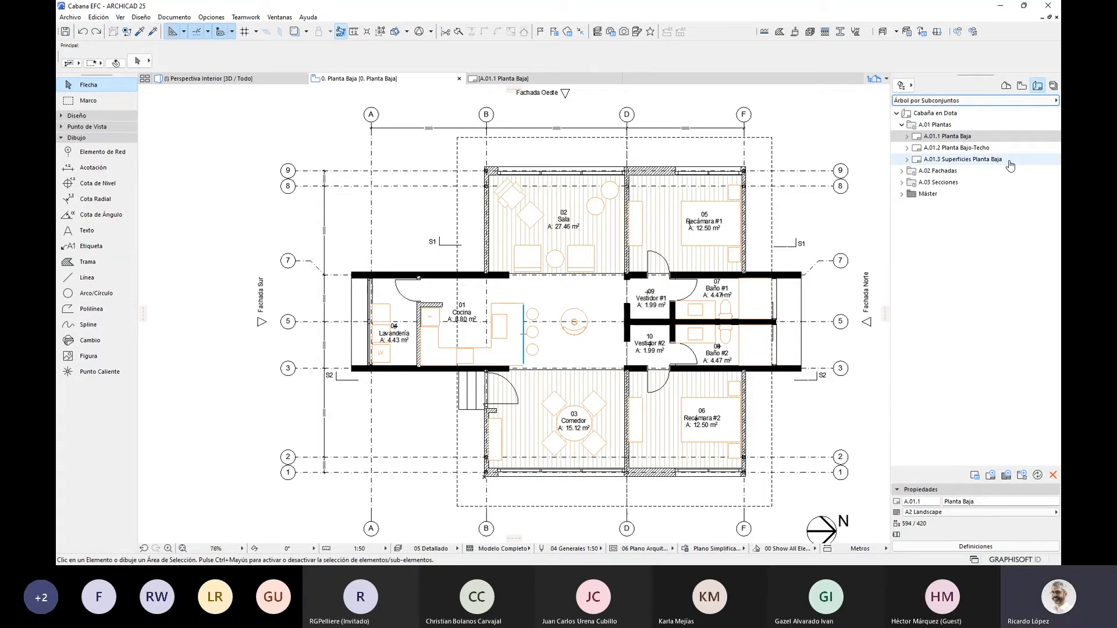
pyautogui.click(902, 125)
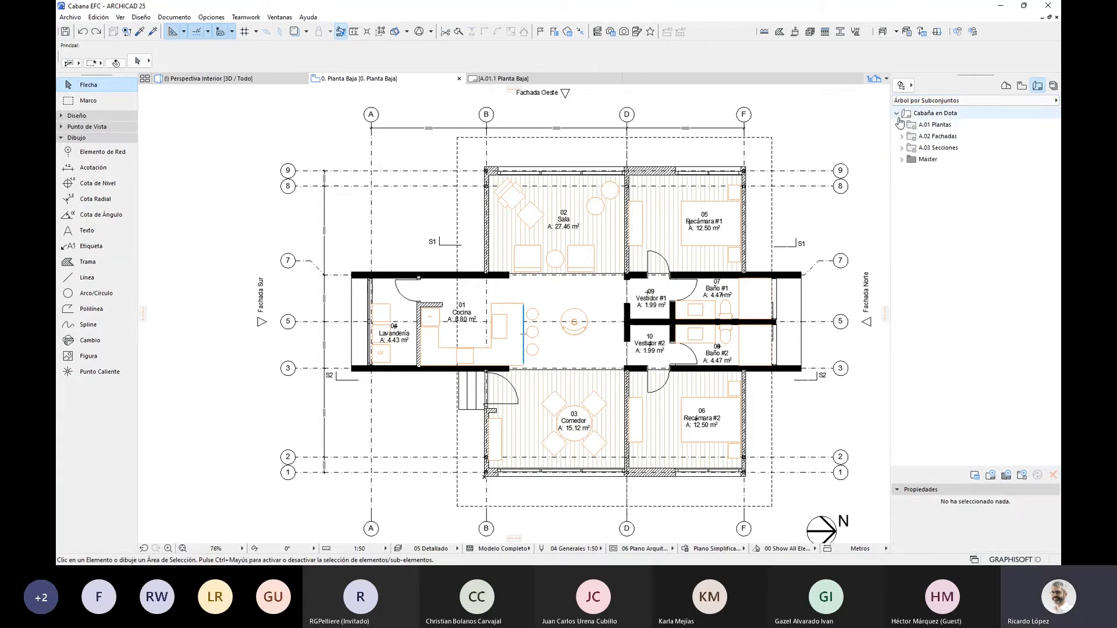
pyautogui.click(896, 113)
pyautogui.click(896, 114)
pyautogui.click(901, 125)
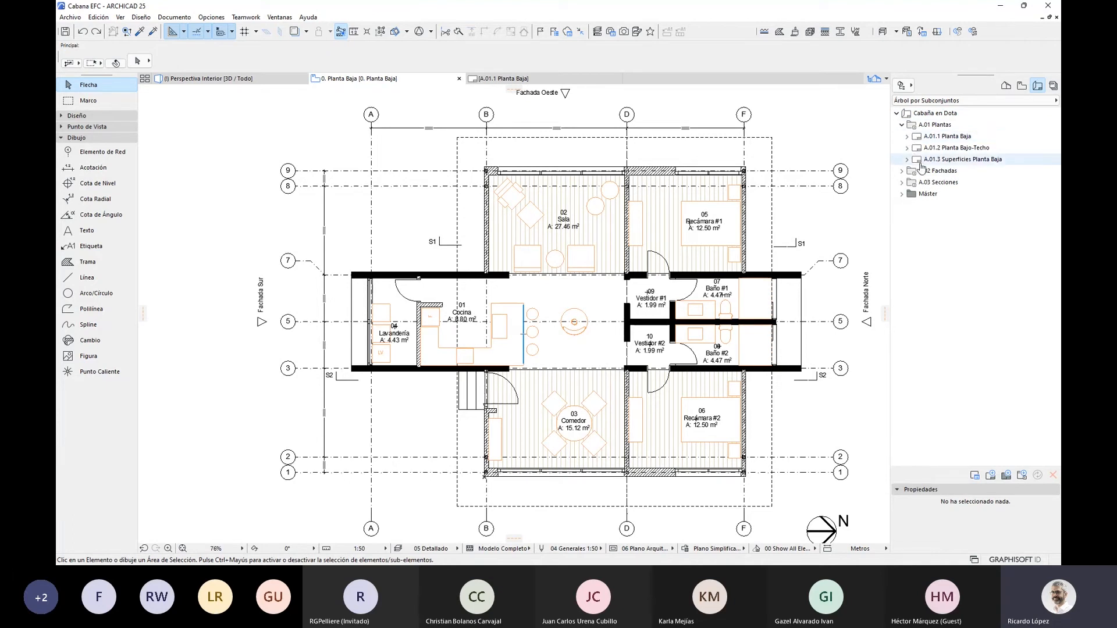
# - List the drawings placed on the A.01.1 Planta Baja layout and open that layout in full view
pyautogui.click(908, 137)
pyautogui.click(953, 138)
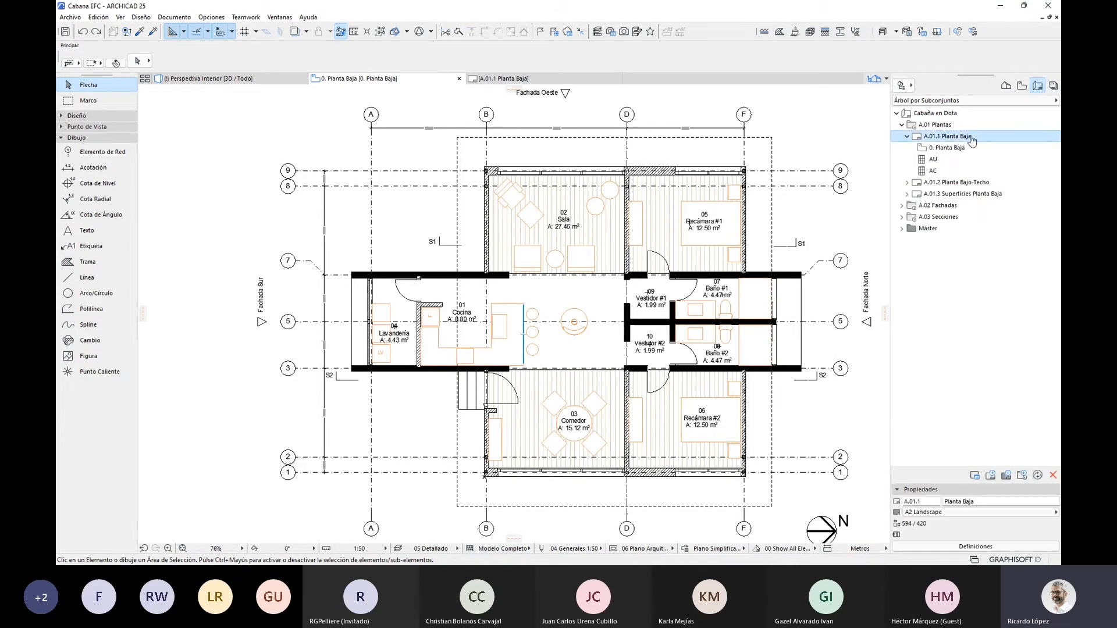
pyautogui.doubleClick(971, 139)
pyautogui.scroll(-3, 724, 285)
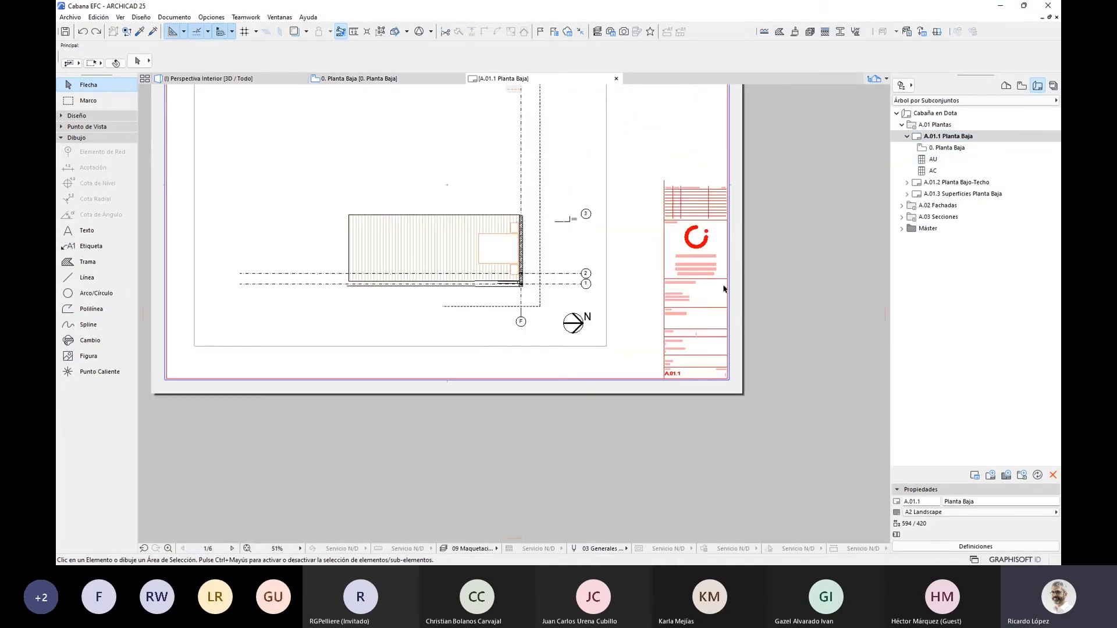
pyautogui.scroll(-2, 724, 283)
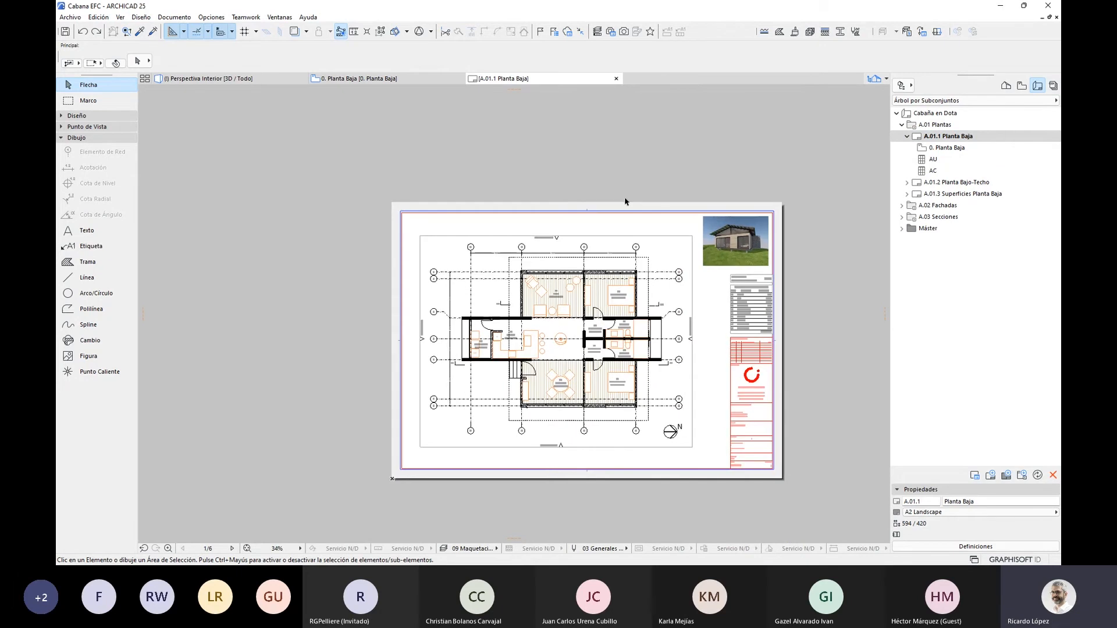
# - Inspect the layout's placed floor plan drawing, the AU and AC area schedules and the exterior view image, and clear the selection
pyautogui.click(603, 445)
pyautogui.scroll(2, 686, 325)
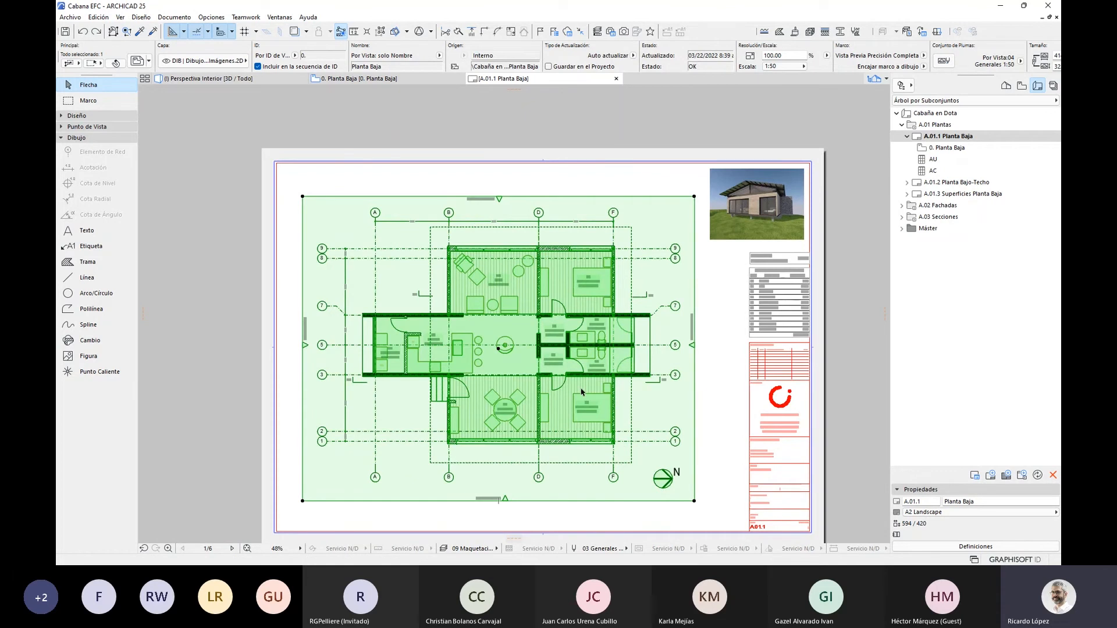
pyautogui.click(930, 149)
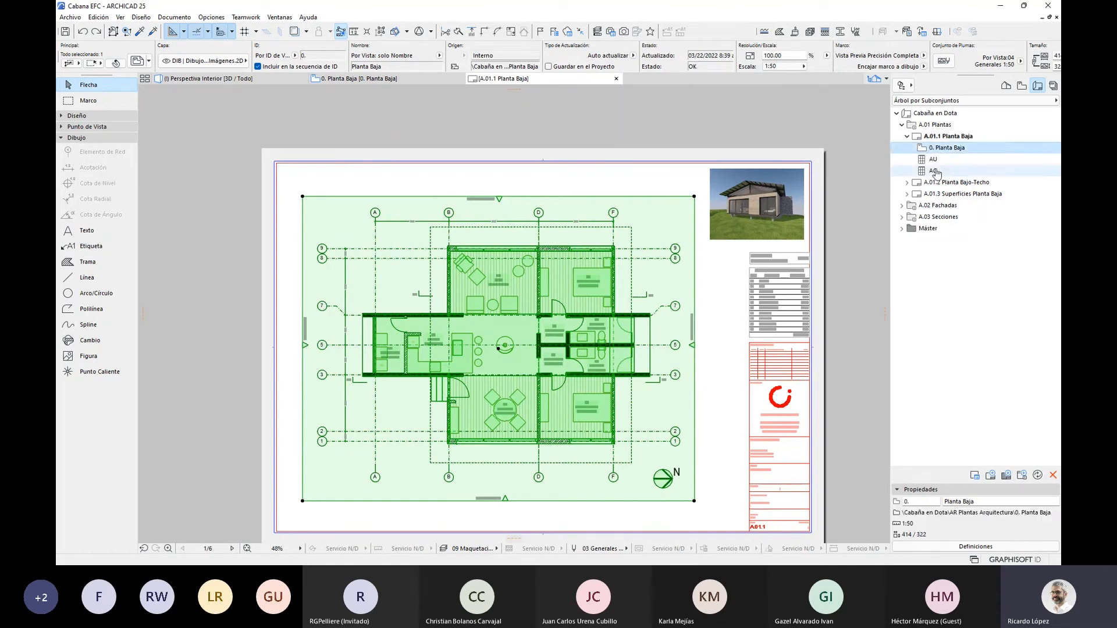
pyautogui.click(933, 160)
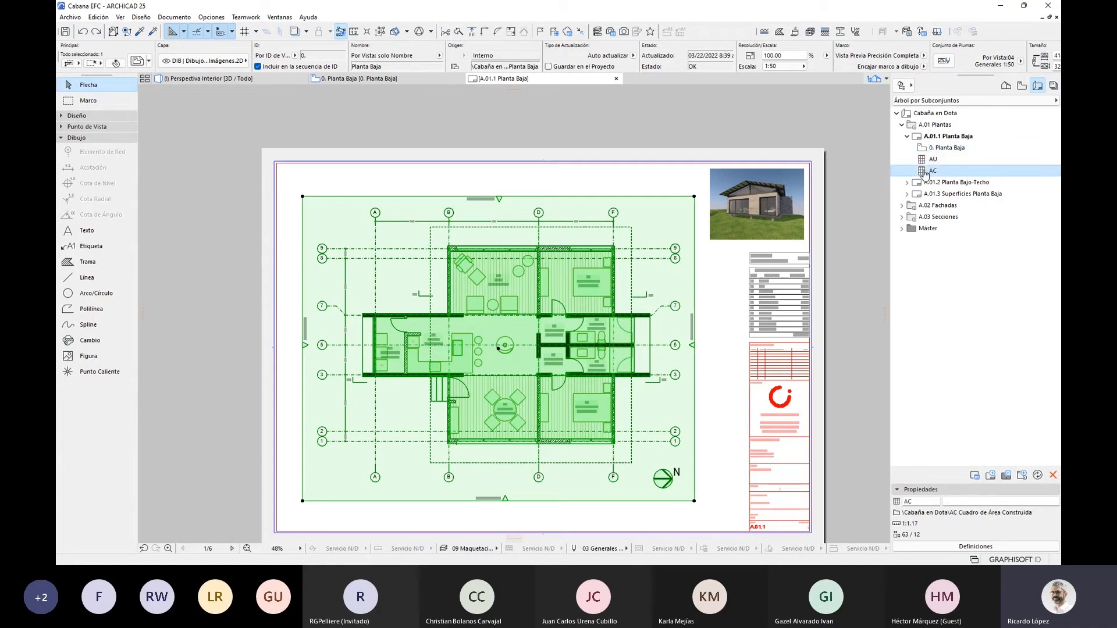
pyautogui.click(827, 177)
pyautogui.click(798, 194)
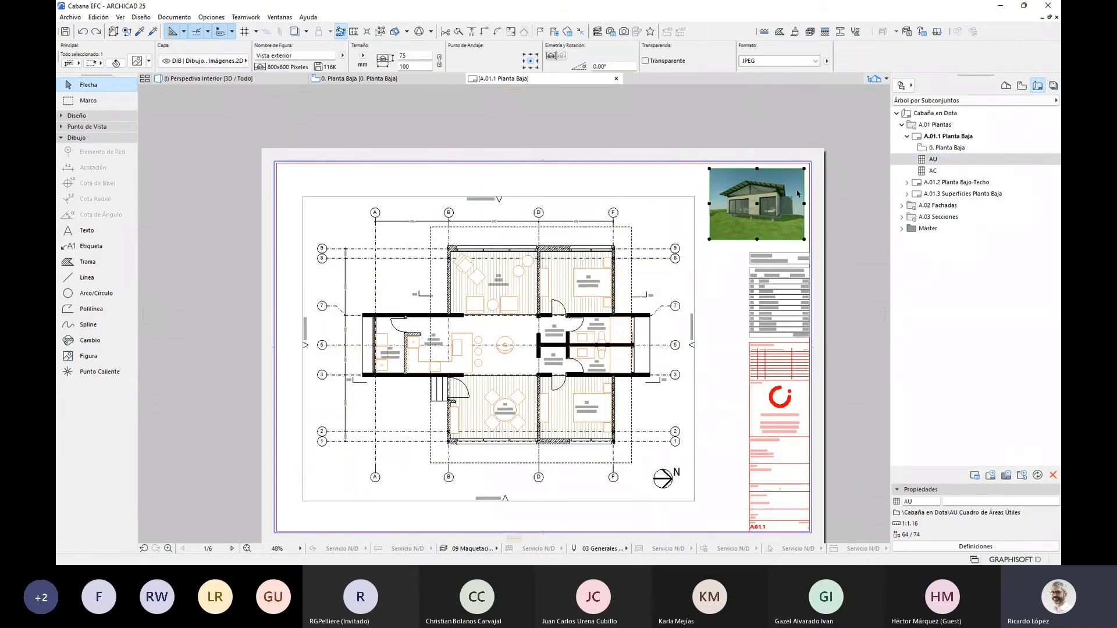
pyautogui.click(847, 298)
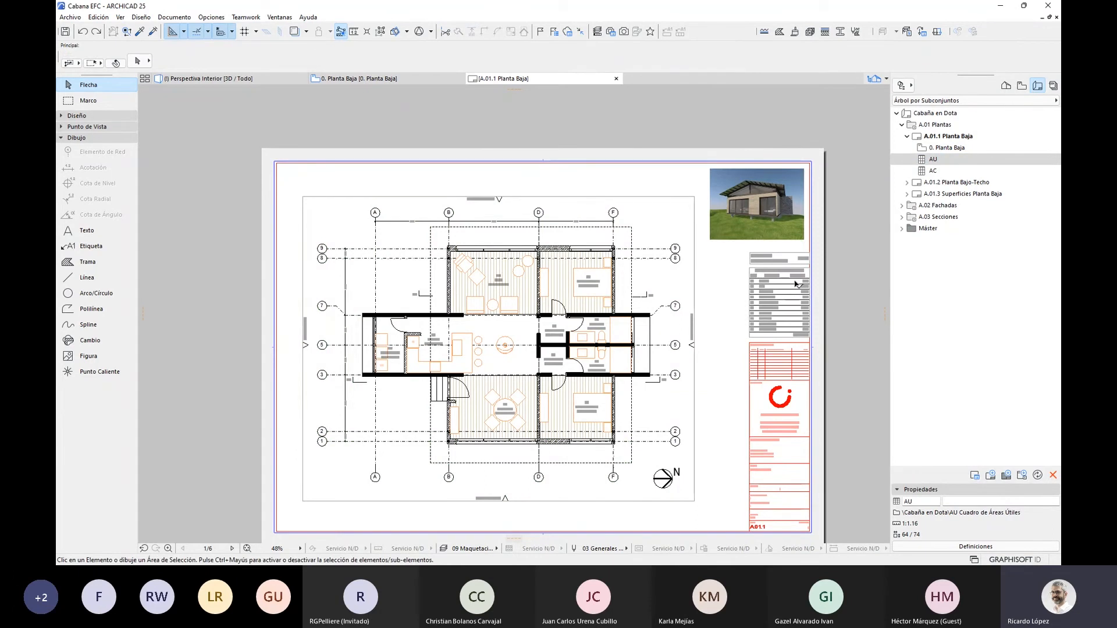
# - Examine the A.01.1 layout's area tables and title block, including company, project, title, scale and sheet fields
pyautogui.scroll(5, 794, 283)
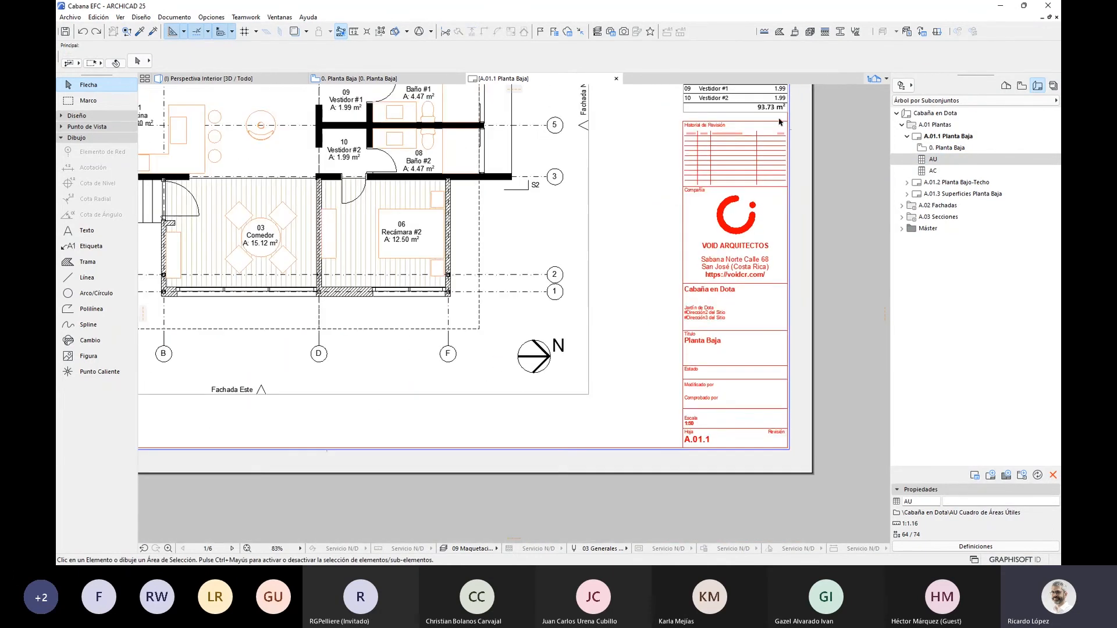
pyautogui.scroll(-5, 789, 331)
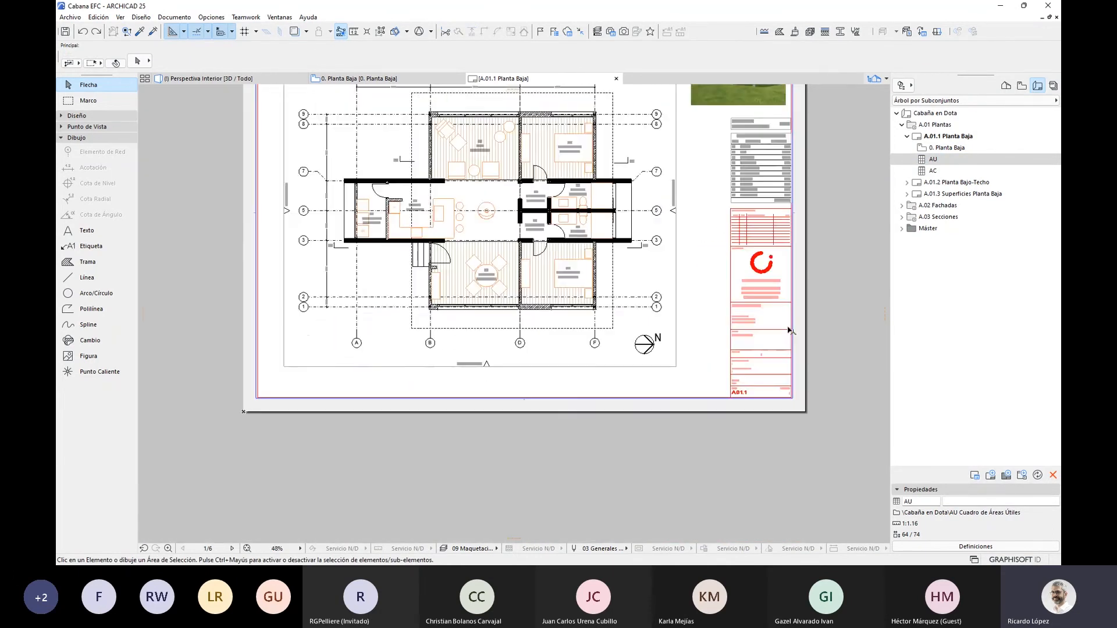
pyautogui.scroll(-2, 789, 330)
pyautogui.scroll(3, 785, 457)
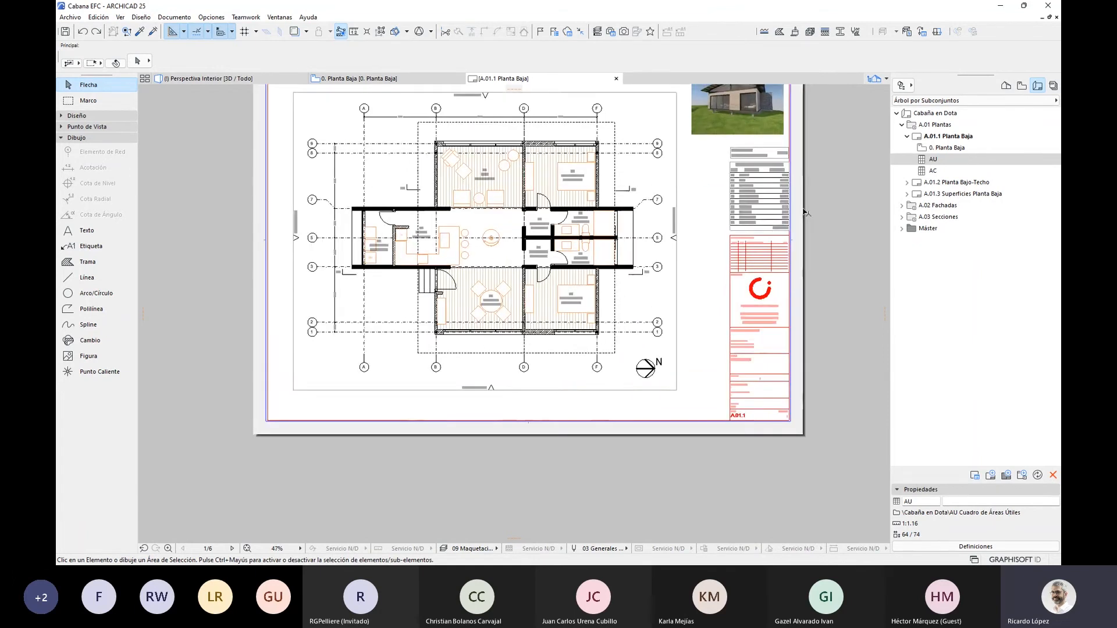
pyautogui.scroll(2, 805, 213)
pyautogui.scroll(-3, 786, 396)
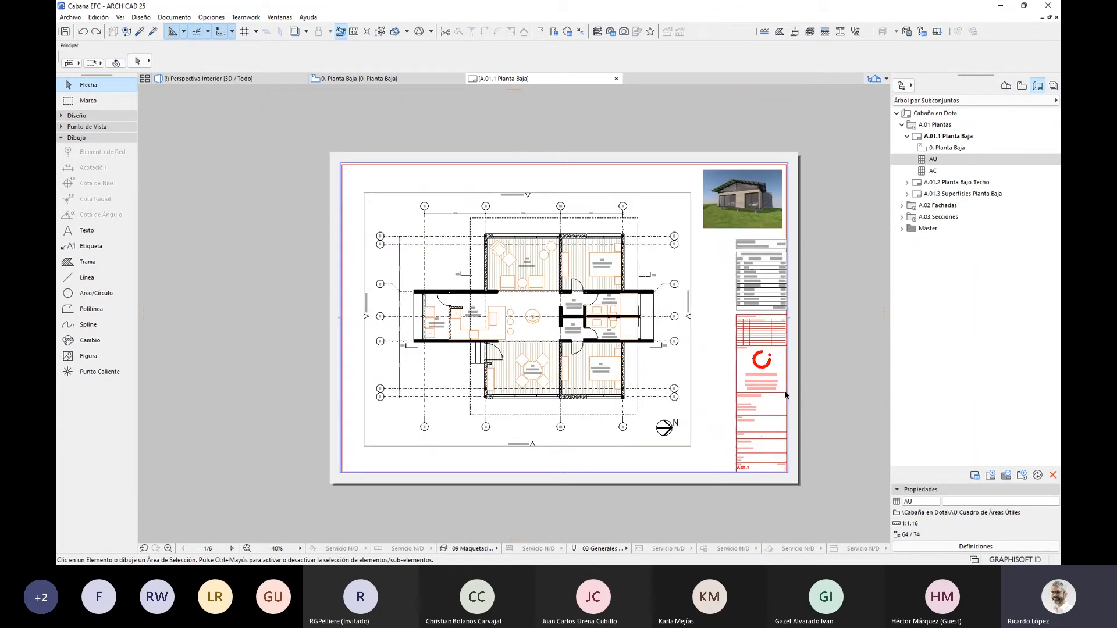
pyautogui.scroll(6, 785, 395)
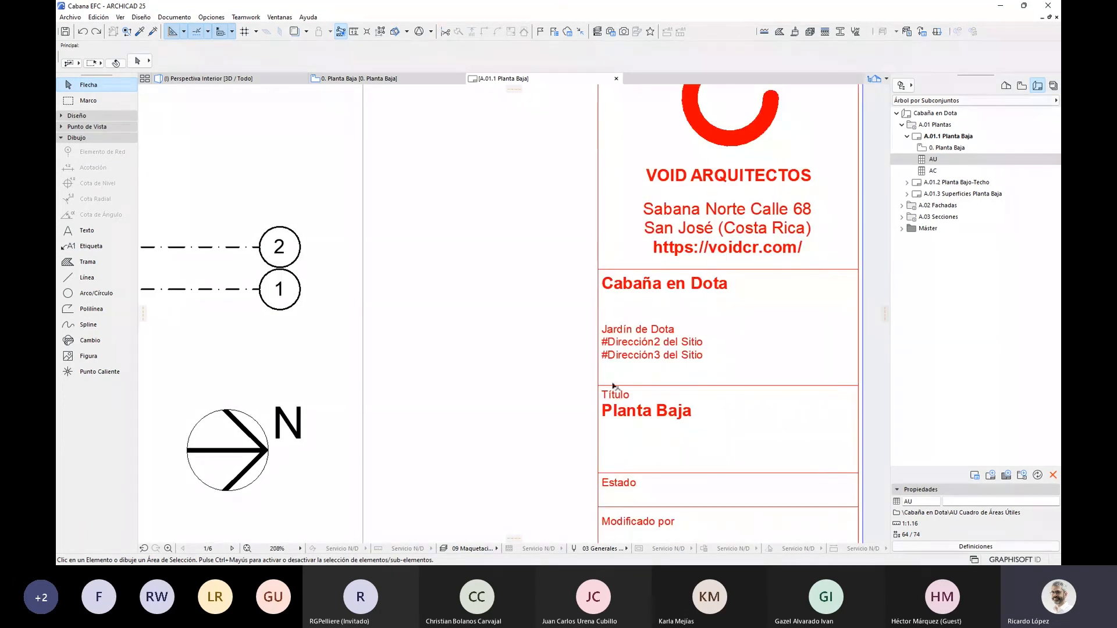
pyautogui.scroll(-1, 635, 358)
pyautogui.scroll(-2, 634, 358)
pyautogui.scroll(2, 736, 390)
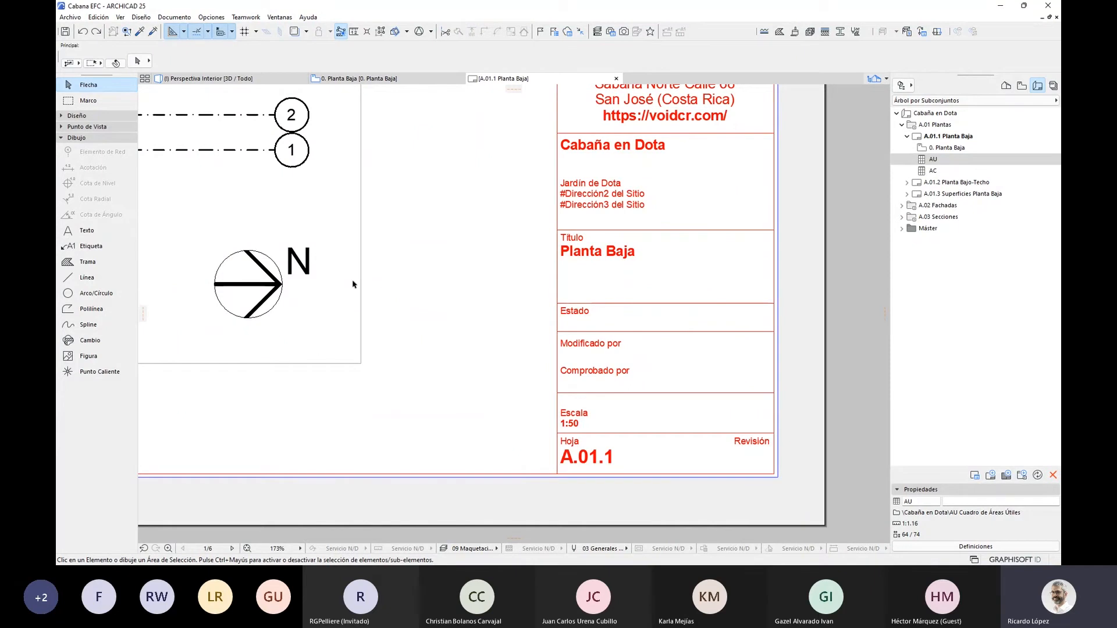
pyautogui.scroll(-4, 548, 299)
pyautogui.scroll(-15, 648, 139)
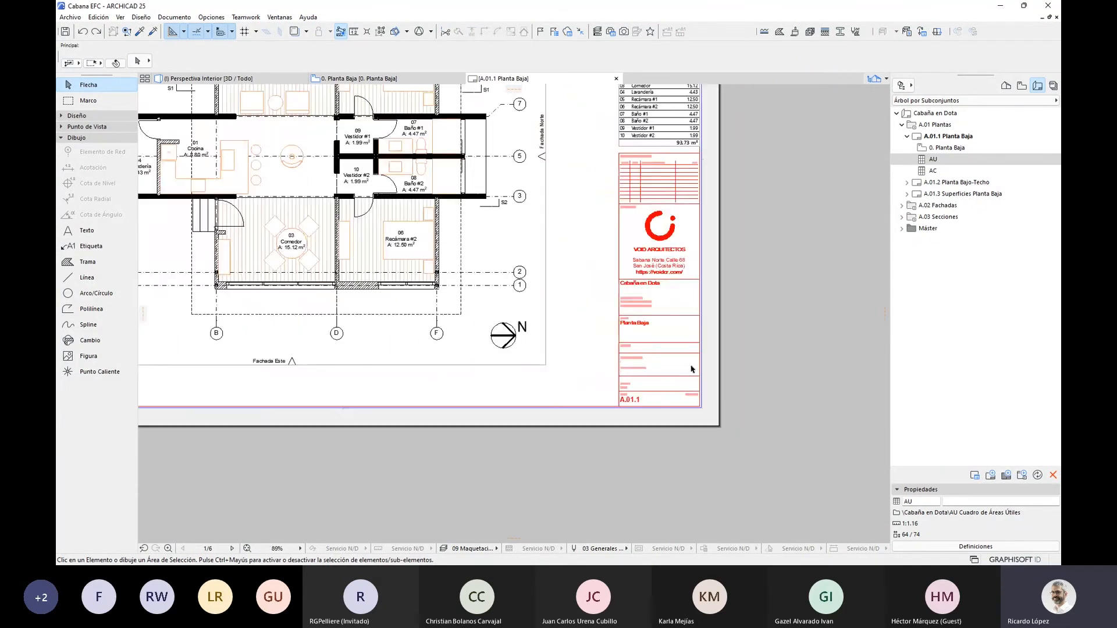
pyautogui.scroll(4, 566, 218)
pyautogui.scroll(4, 637, 286)
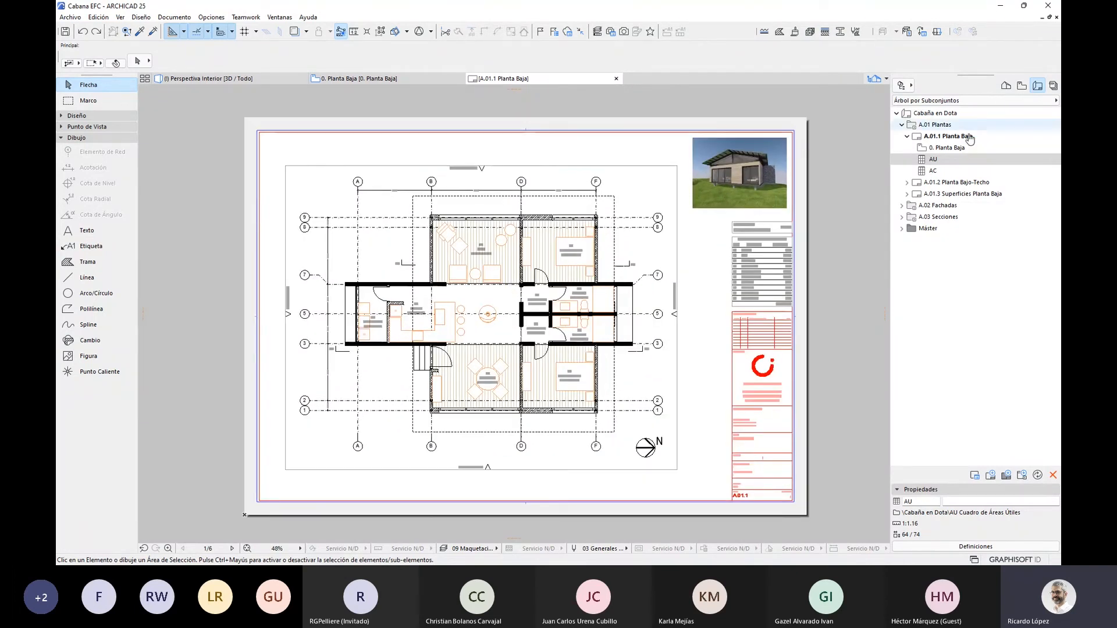
# - Collapse the A.01.1 Planta Baja layout and show the list of all publisher sets
pyautogui.click(907, 137)
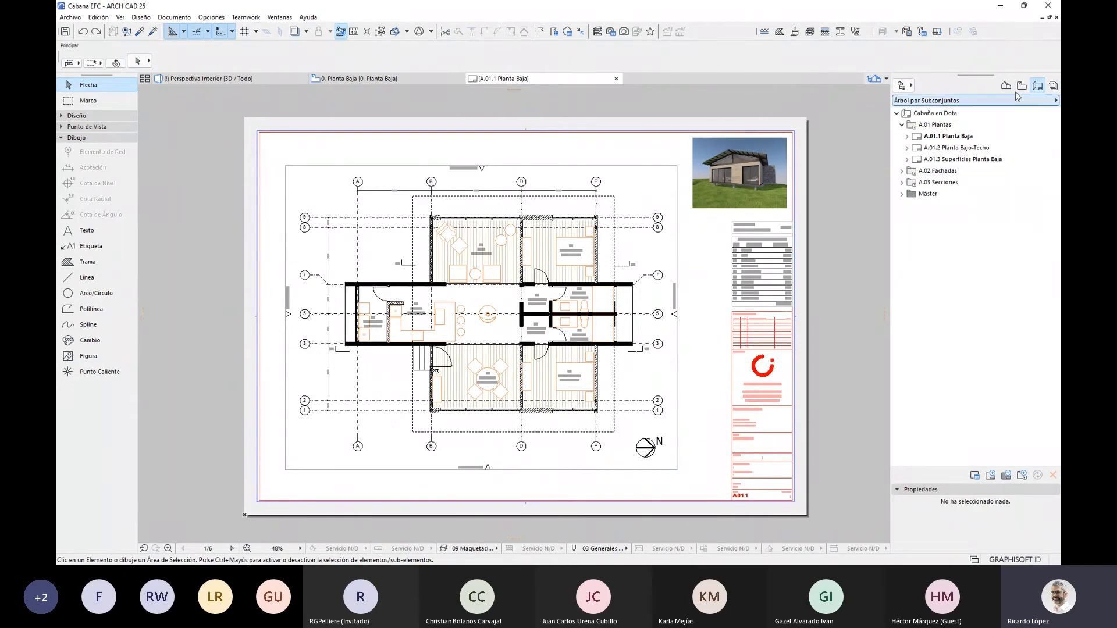
pyautogui.click(1053, 86)
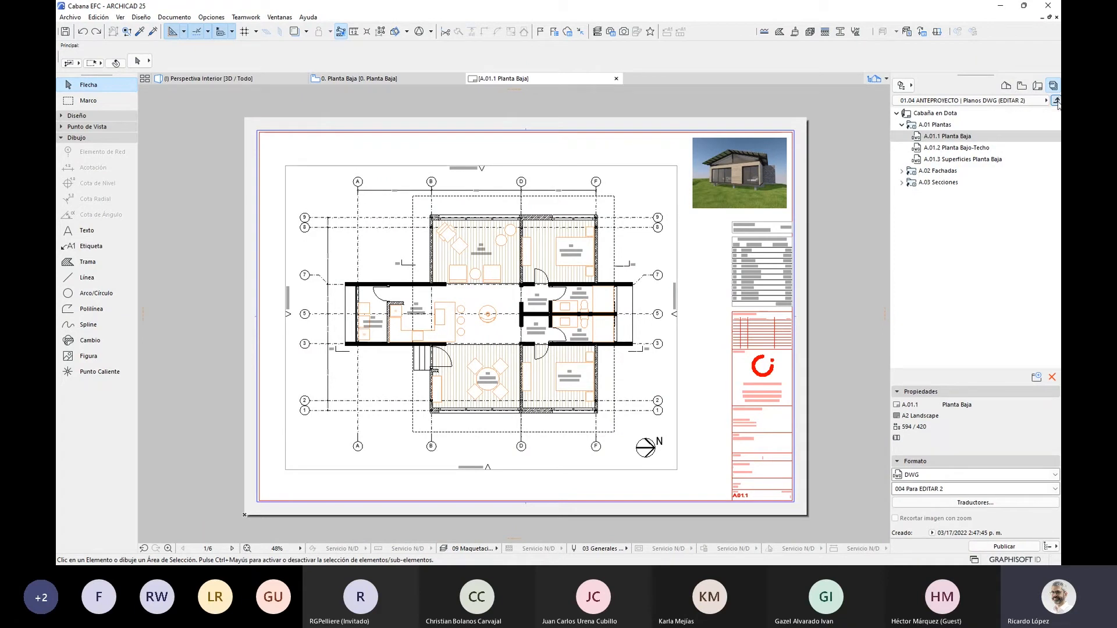
pyautogui.click(1056, 100)
# - Review the DWG publisher sets and open the 01 ANTEPROYECTO | Planos PDF set with its layouts listed
pyautogui.click(935, 153)
pyautogui.click(941, 167)
pyautogui.click(948, 179)
pyautogui.click(953, 194)
pyautogui.click(965, 244)
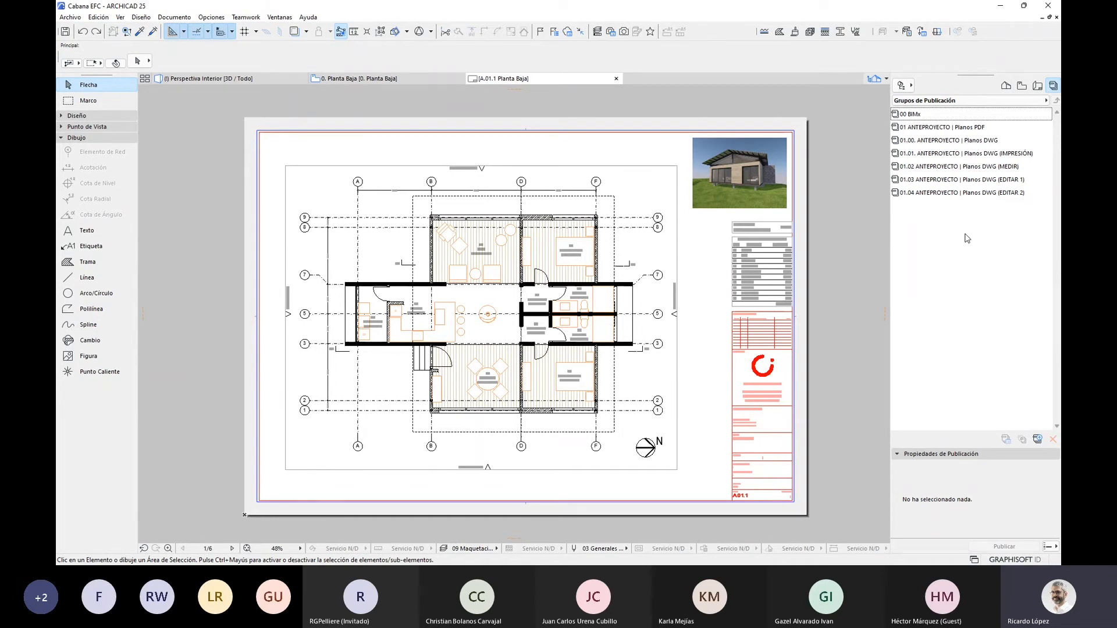
pyautogui.doubleClick(939, 127)
pyautogui.click(902, 124)
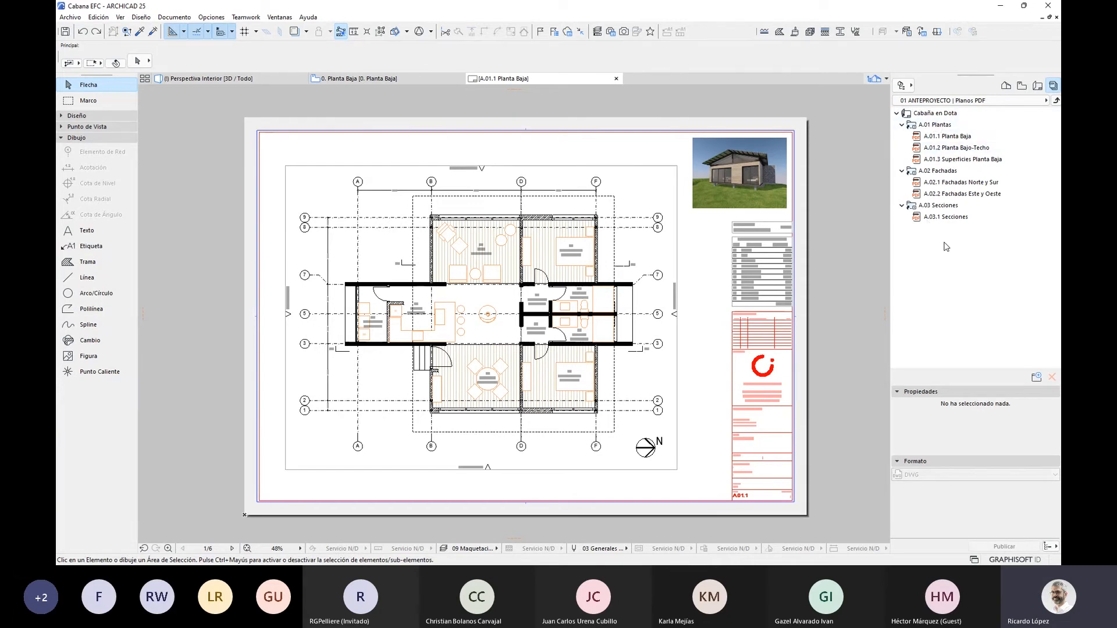
# - Review the page size and format properties of layouts A.01.1, A.01.2 and A.01.3 in the PDF publisher set
pyautogui.click(967, 135)
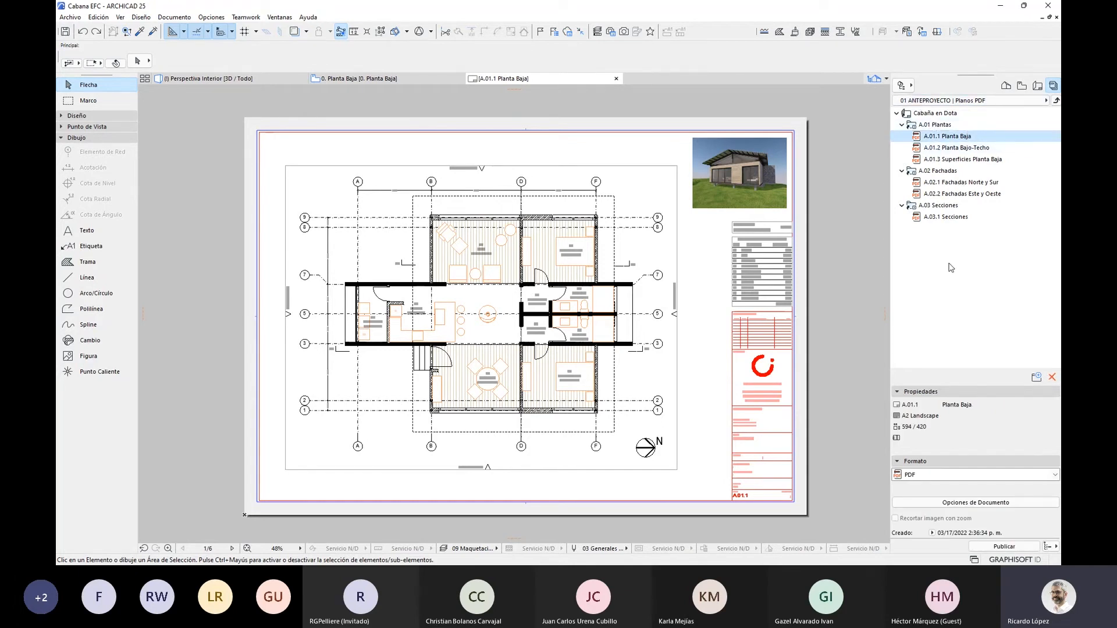
pyautogui.click(932, 145)
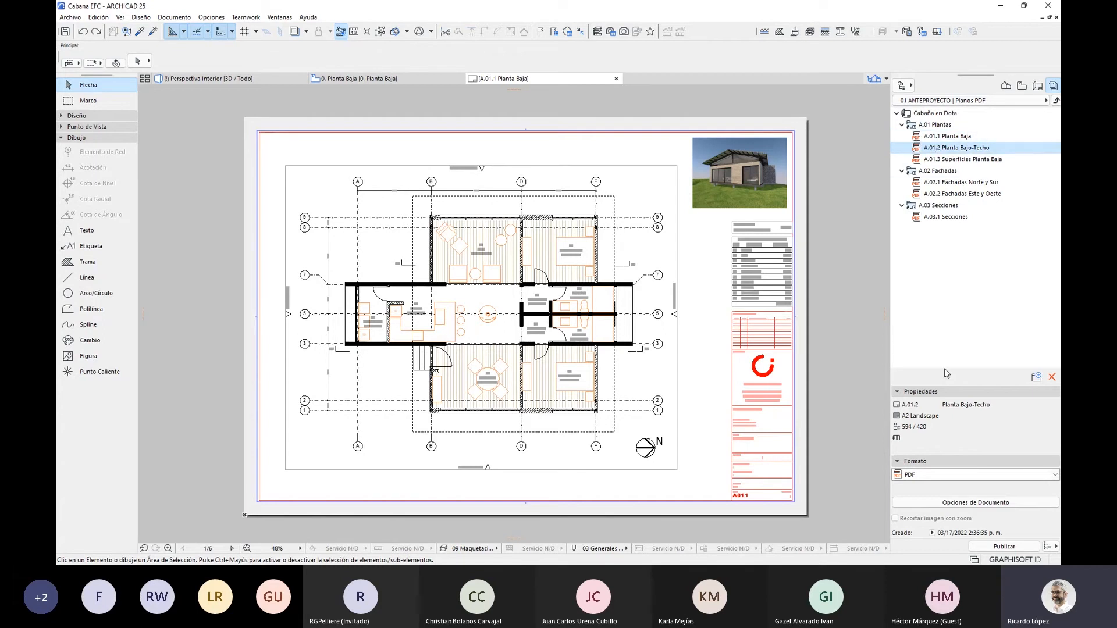
pyautogui.click(961, 160)
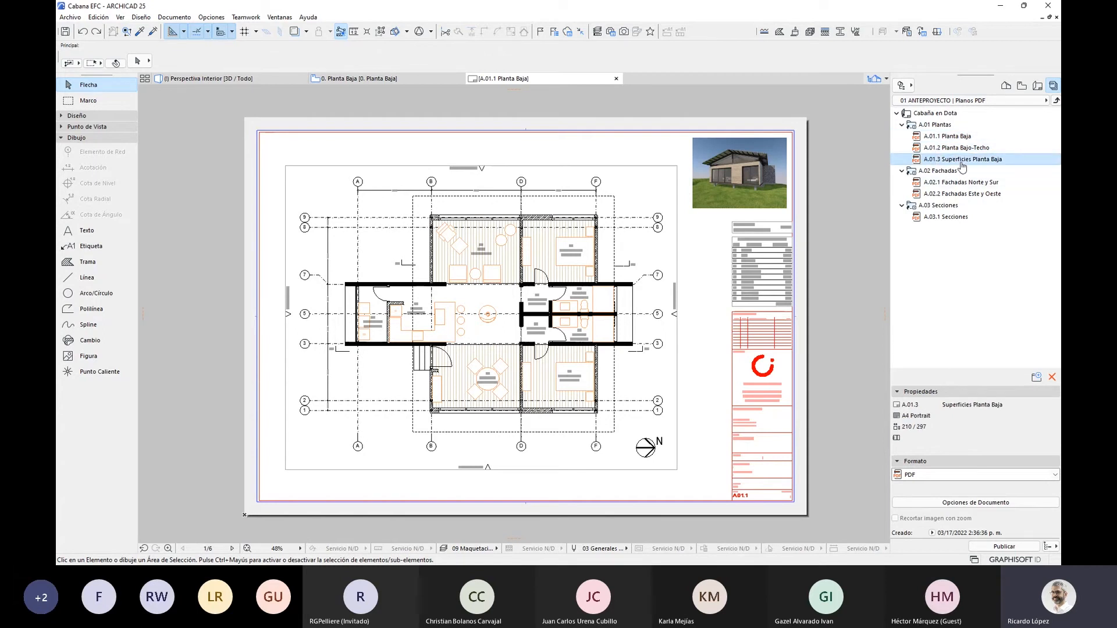
# - Examine the output formats available for the A.01.3 Superficies Planta Baja layout, including DWG, the image formats and PDF
pyautogui.click(936, 476)
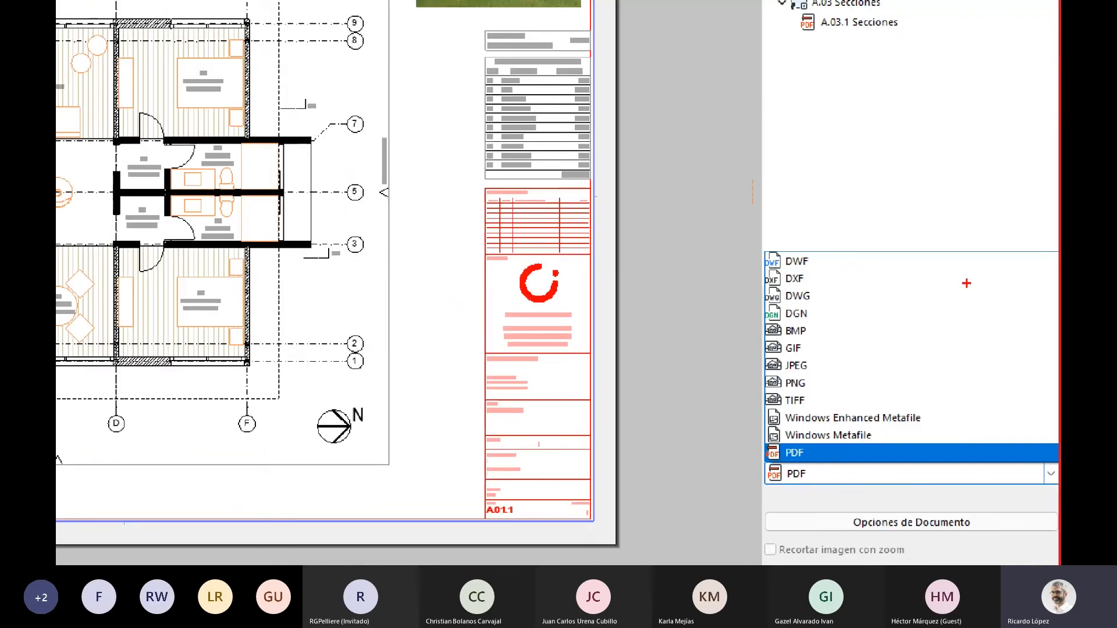
pyautogui.moveTo(742, 229); pyautogui.dragTo(943, 467)
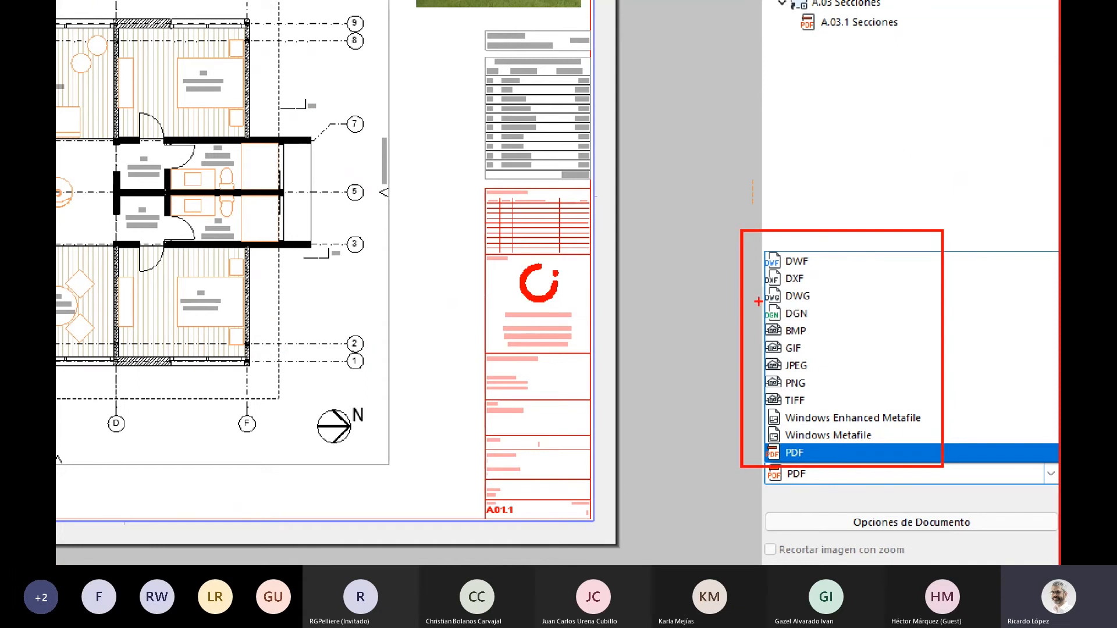
pyautogui.moveTo(719, 285); pyautogui.dragTo(831, 305)
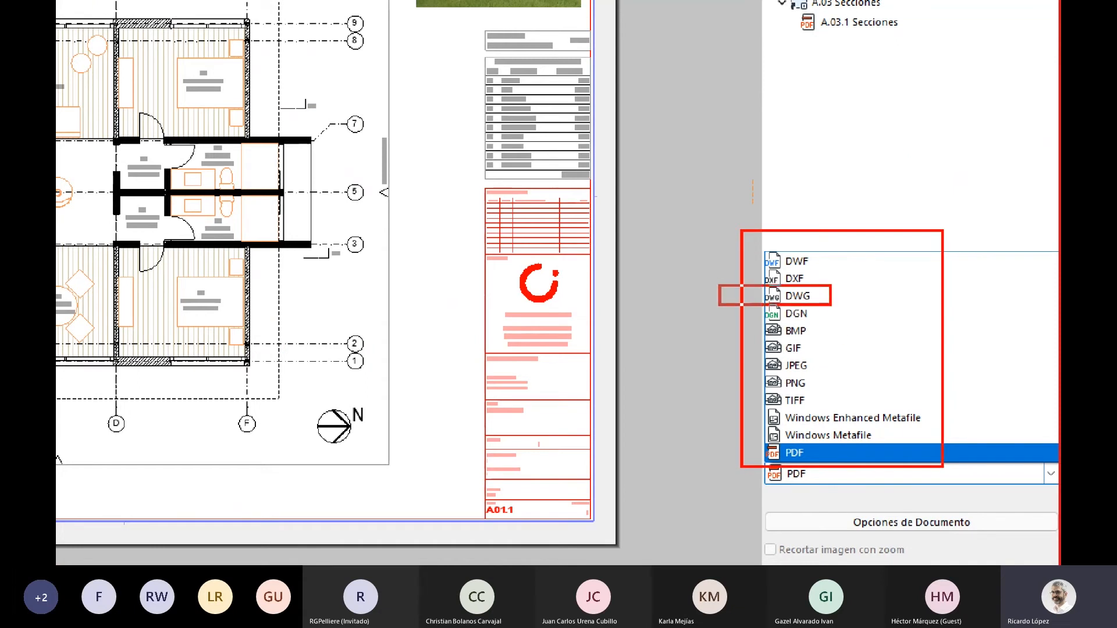
pyautogui.moveTo(681, 456)
pyautogui.mouseDown()
pyautogui.moveTo(761, 457)
pyautogui.moveTo(745, 470)
pyautogui.mouseUp()
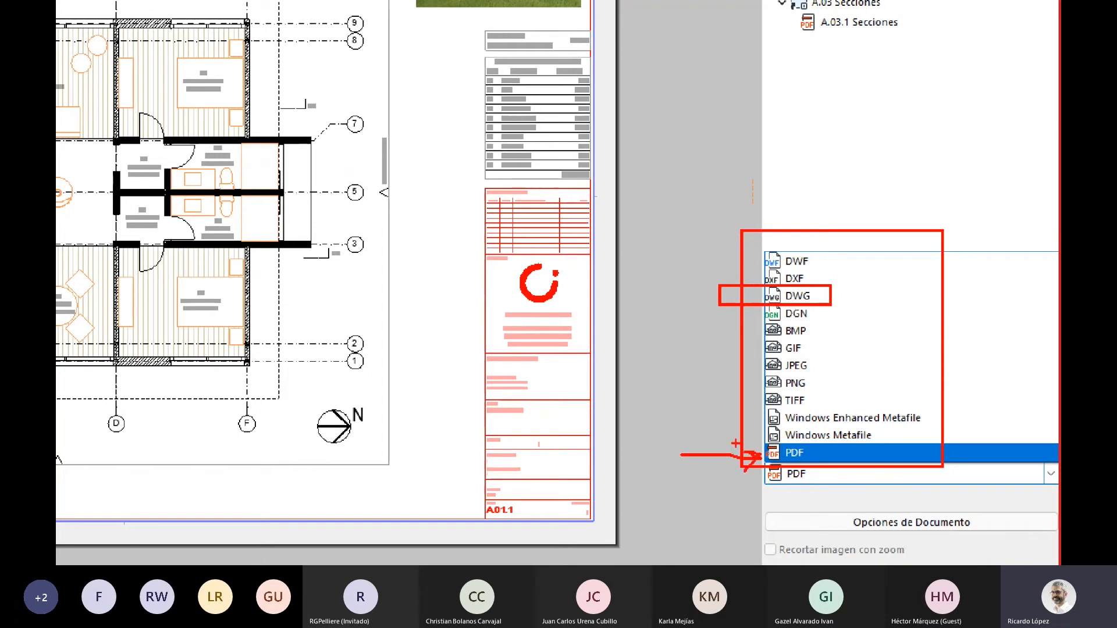
pyautogui.moveTo(468, 299)
pyautogui.mouseDown()
pyautogui.moveTo(452, 297)
pyautogui.moveTo(437, 268)
pyautogui.moveTo(491, 337)
pyautogui.mouseUp()
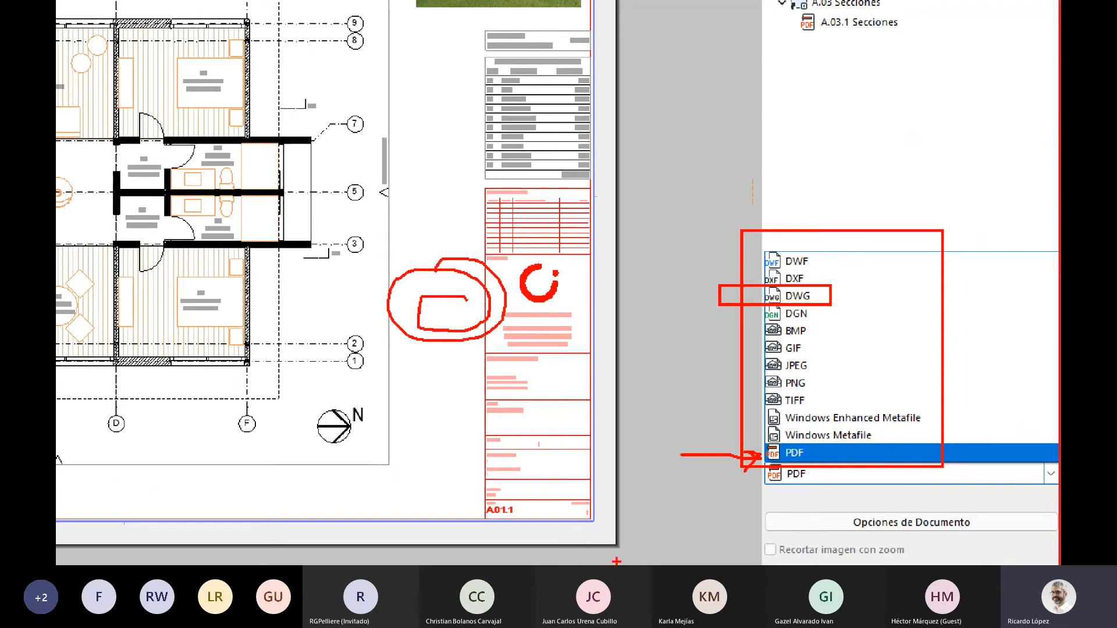
pyautogui.moveTo(821, 411)
pyautogui.mouseDown()
pyautogui.moveTo(742, 327)
pyautogui.moveTo(751, 321)
pyautogui.mouseUp()
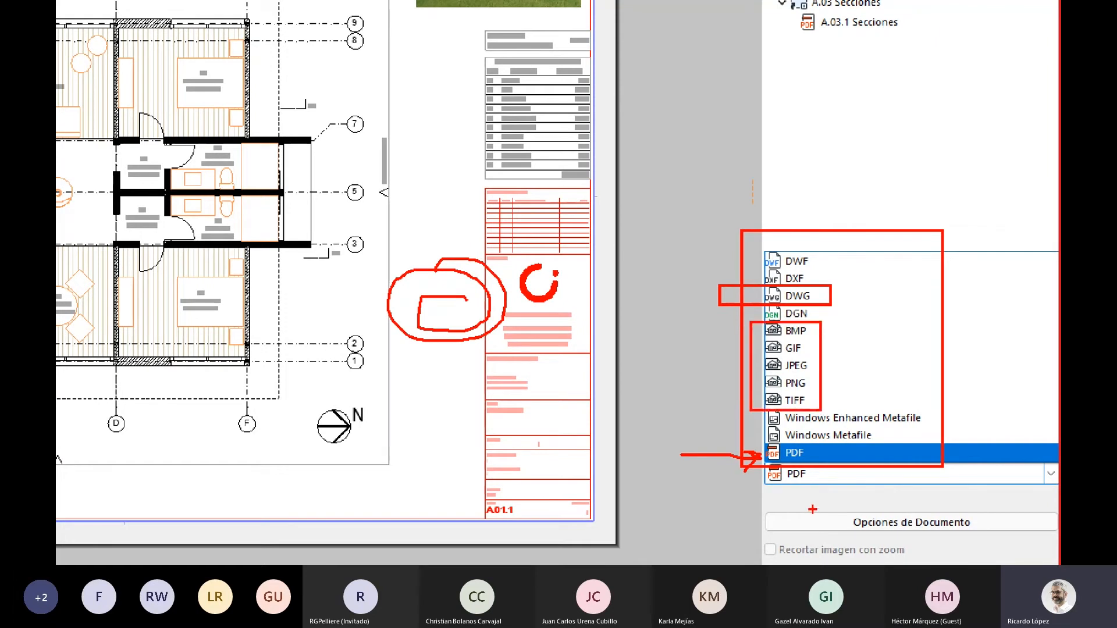
pyautogui.moveTo(634, 297)
pyautogui.mouseDown()
pyautogui.moveTo(714, 301)
pyautogui.moveTo(687, 296)
pyautogui.moveTo(694, 312)
pyautogui.mouseUp()
pyautogui.press('Escape')
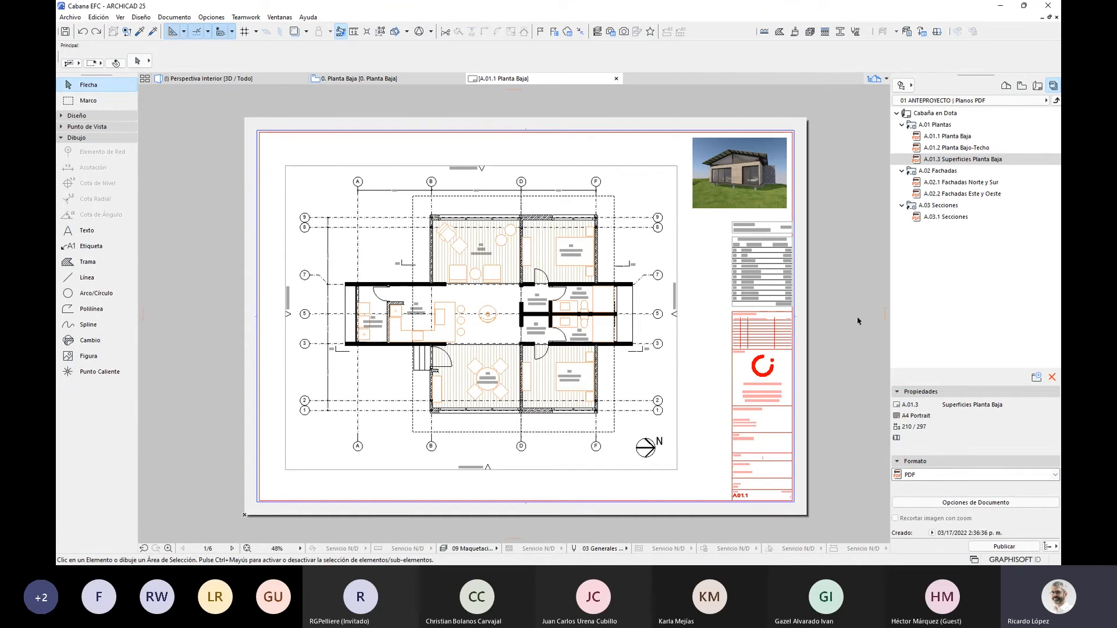
# - List all publisher sets, open the Organizer and show the layout book as its source with the A.01 Plantas subset selected
pyautogui.click(983, 100)
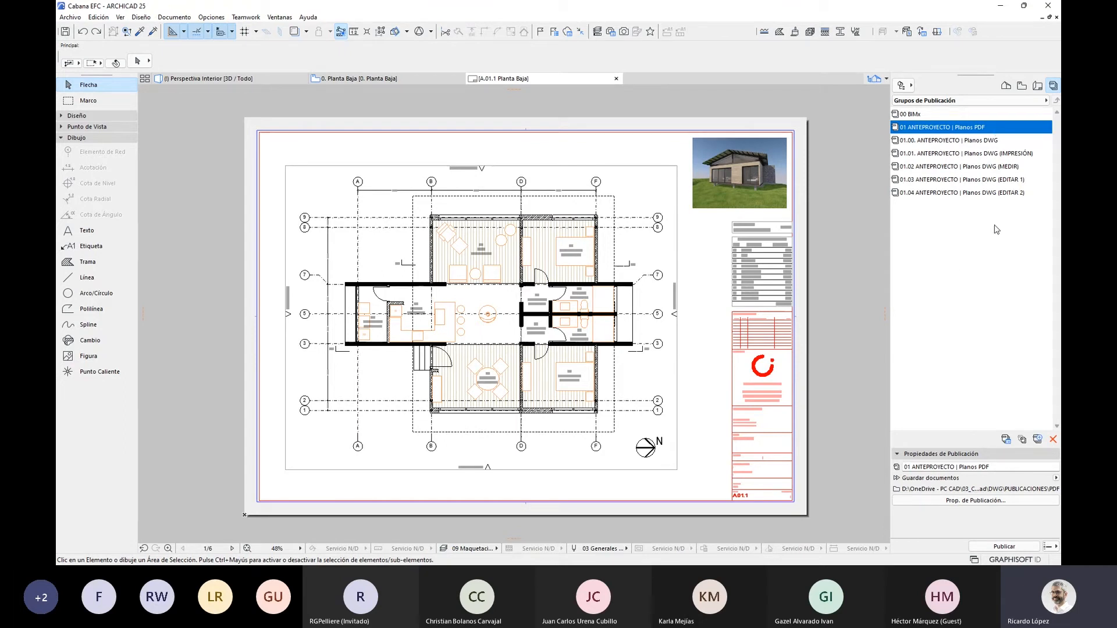
pyautogui.click(887, 80)
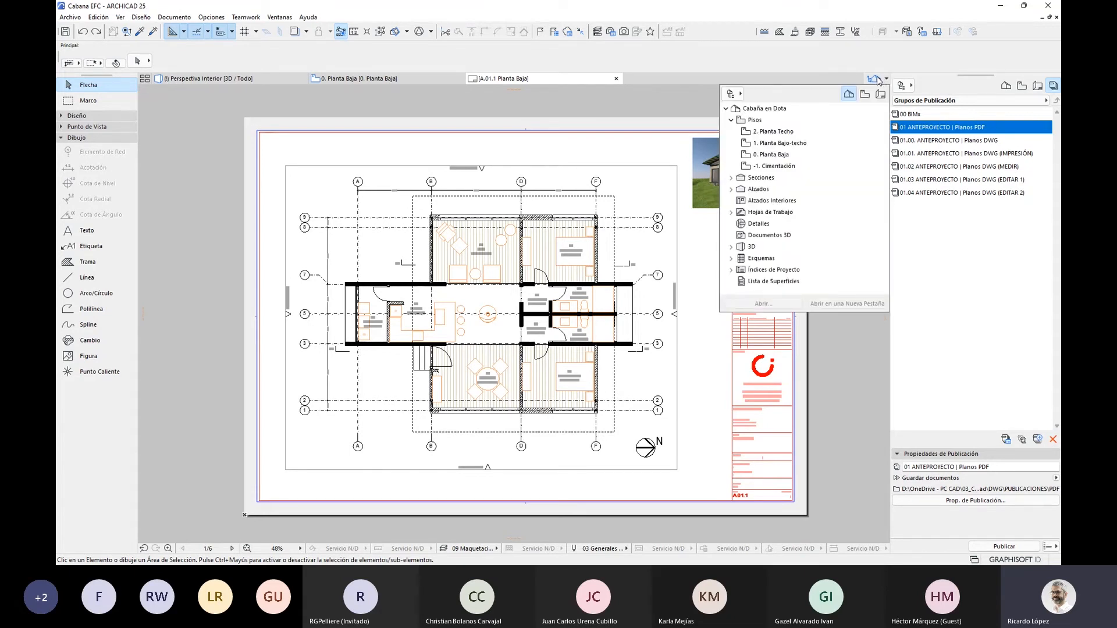
pyautogui.click(735, 94)
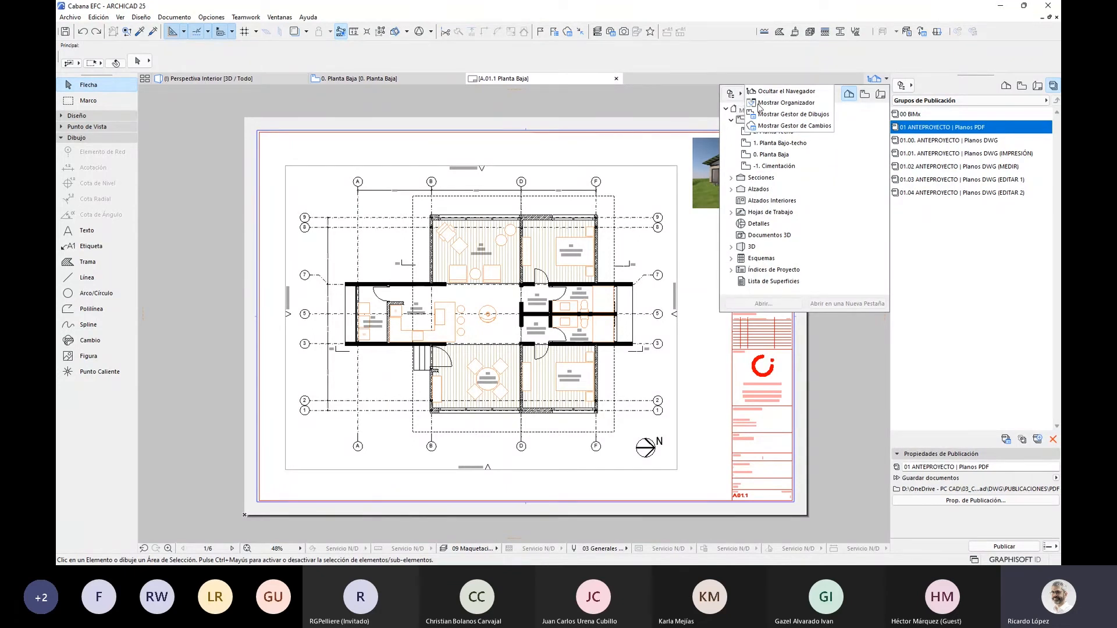
pyautogui.click(821, 105)
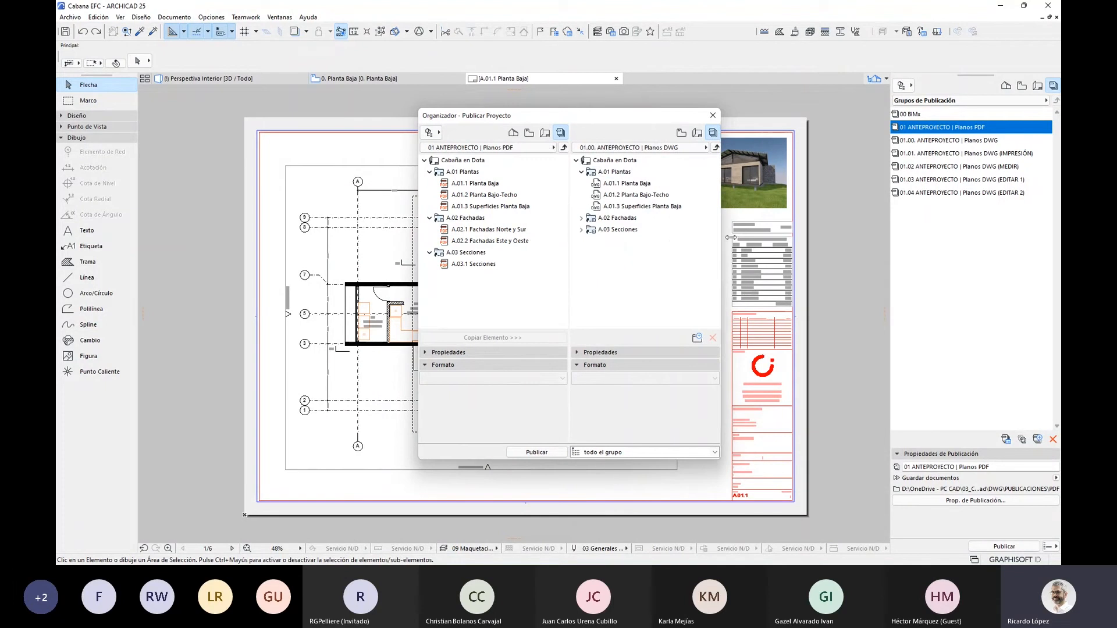
pyautogui.moveTo(634, 116); pyautogui.dragTo(867, 87)
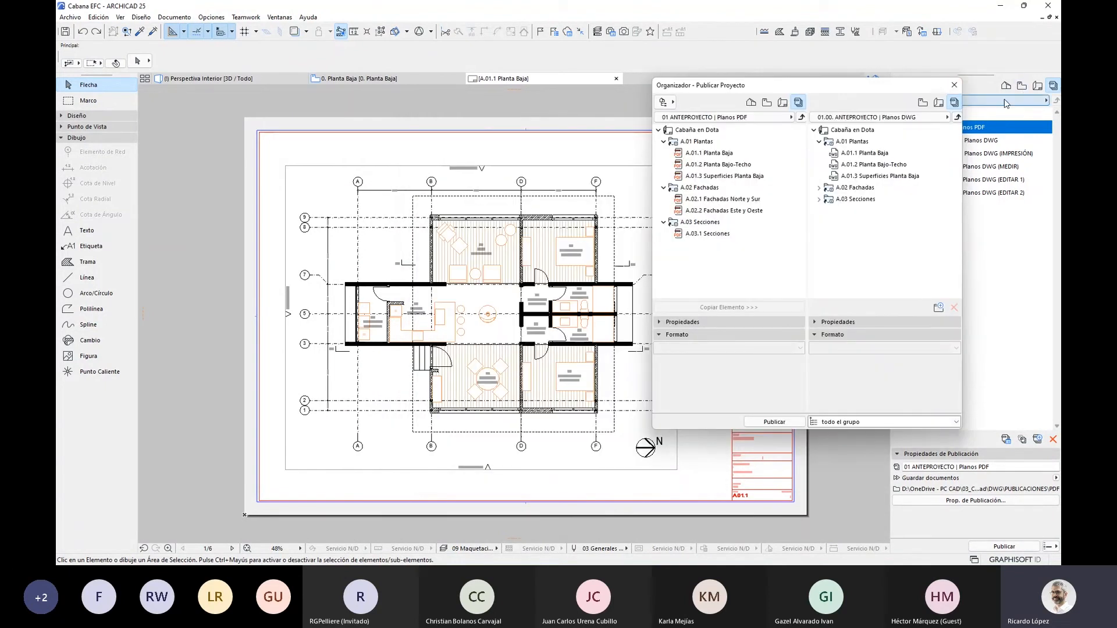
pyautogui.moveTo(839, 91); pyautogui.dragTo(717, 101)
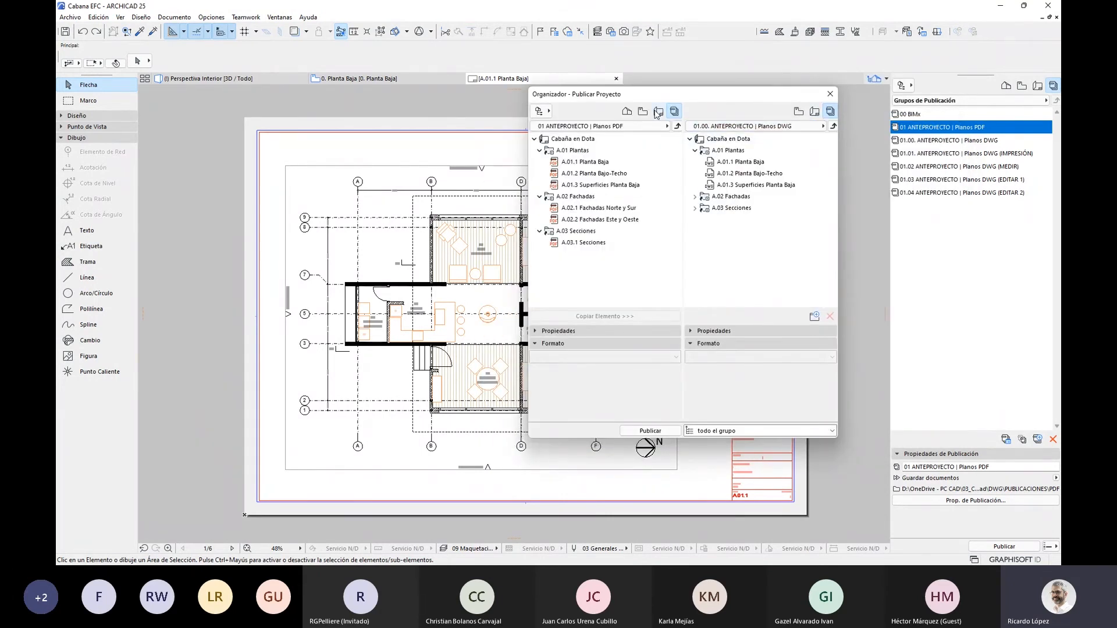
pyautogui.moveTo(678, 96); pyautogui.dragTo(612, 115)
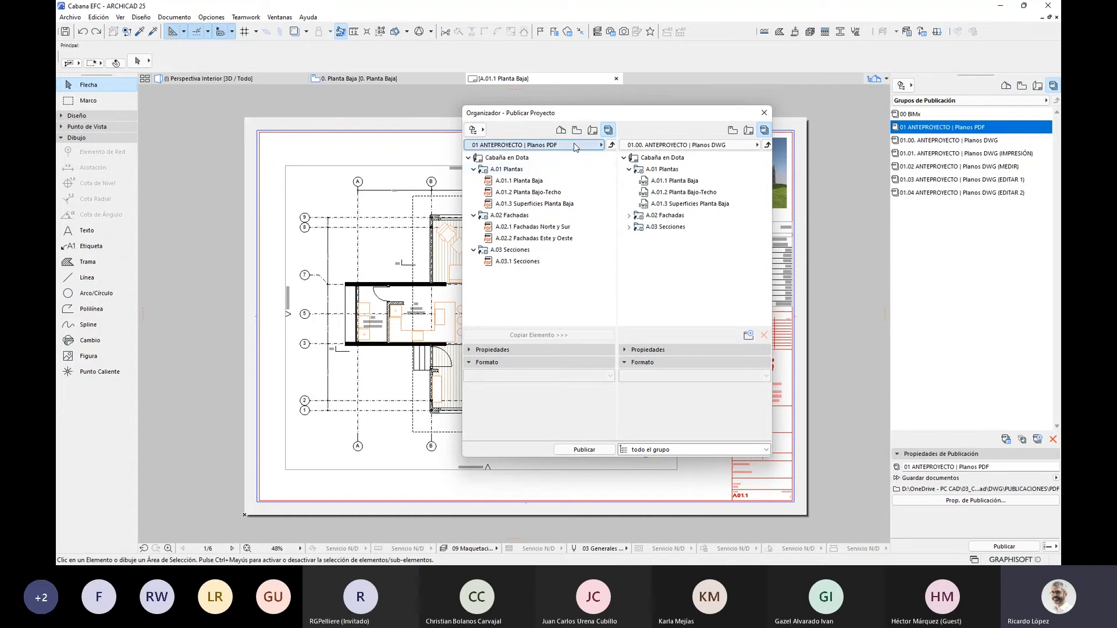
pyautogui.click(594, 129)
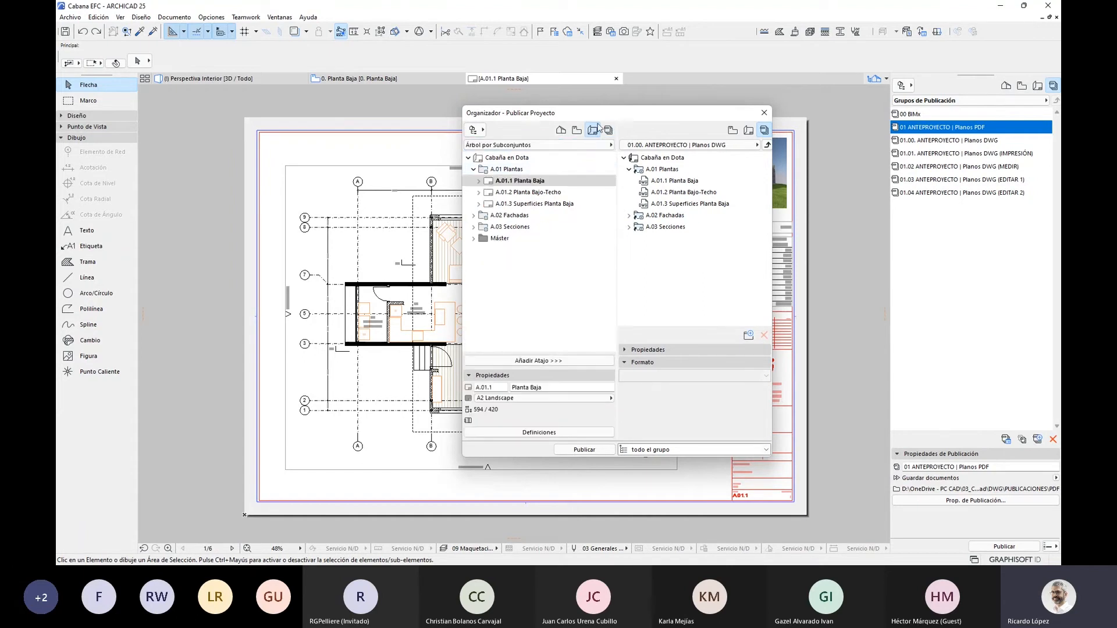
pyautogui.click(521, 168)
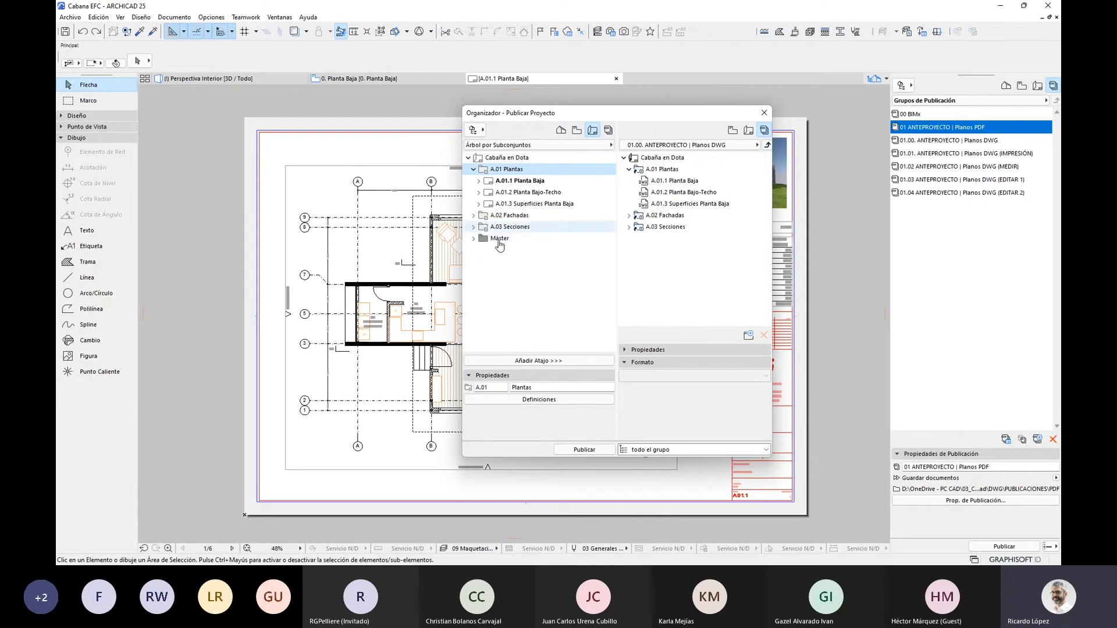
# - Create a new publisher set named 00_TEST in the Organizer
pyautogui.click(767, 145)
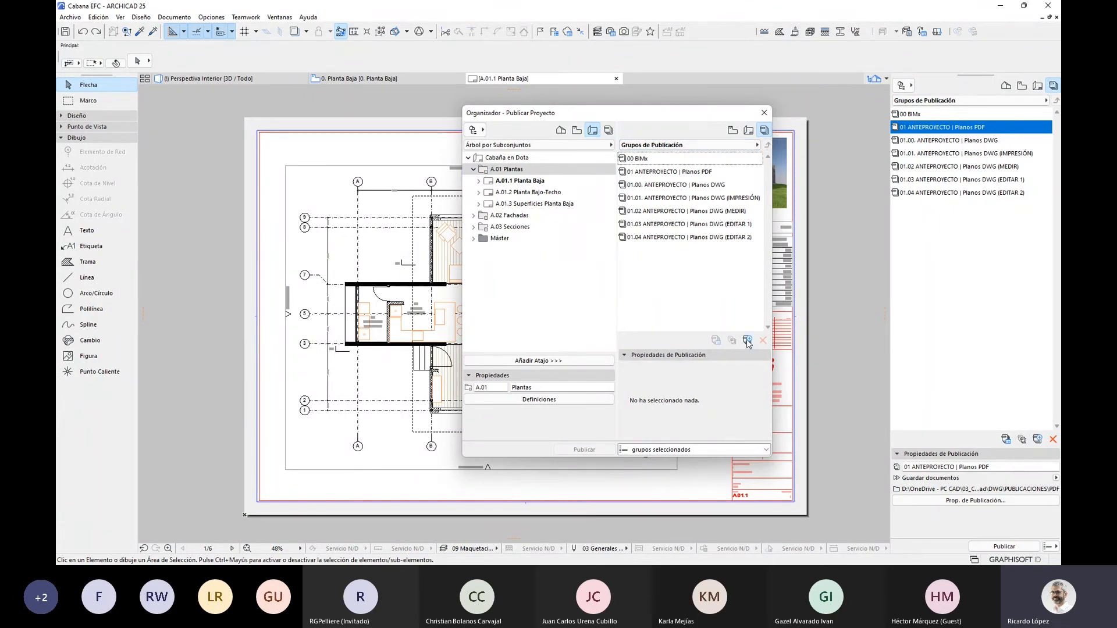
pyautogui.click(747, 341)
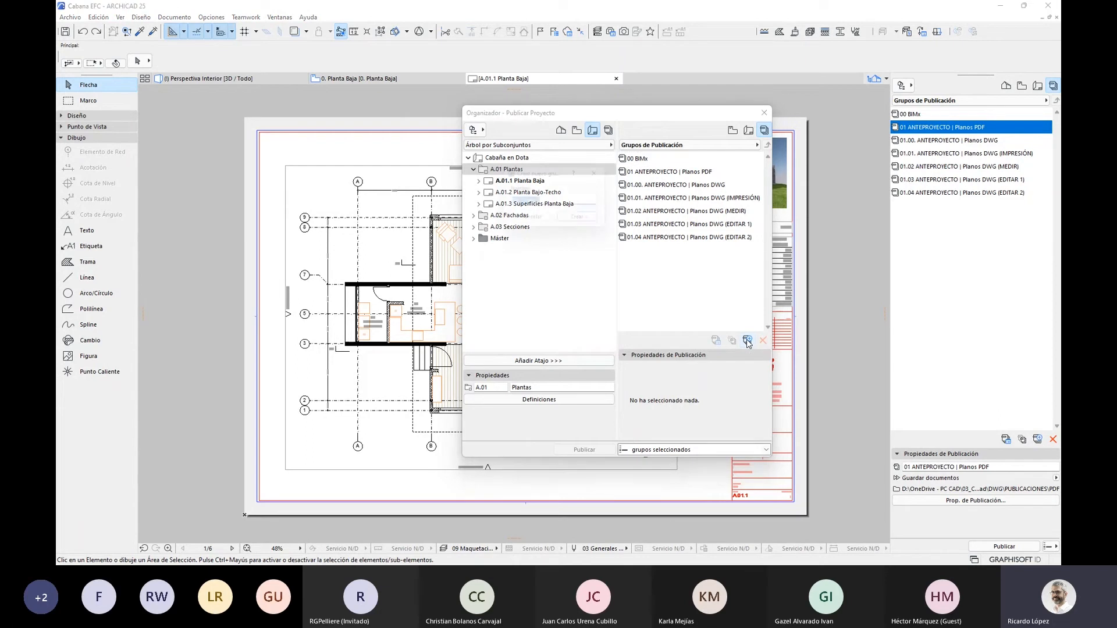
pyautogui.moveTo(554, 174); pyautogui.dragTo(702, 271)
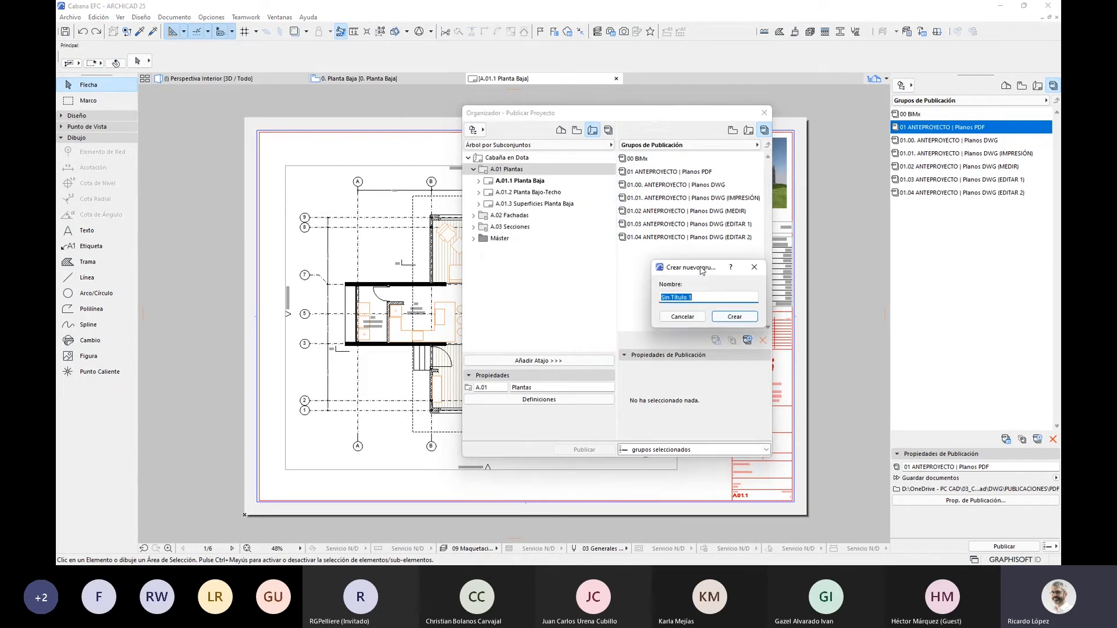
pyautogui.write('00_TEST')
pyautogui.click(745, 318)
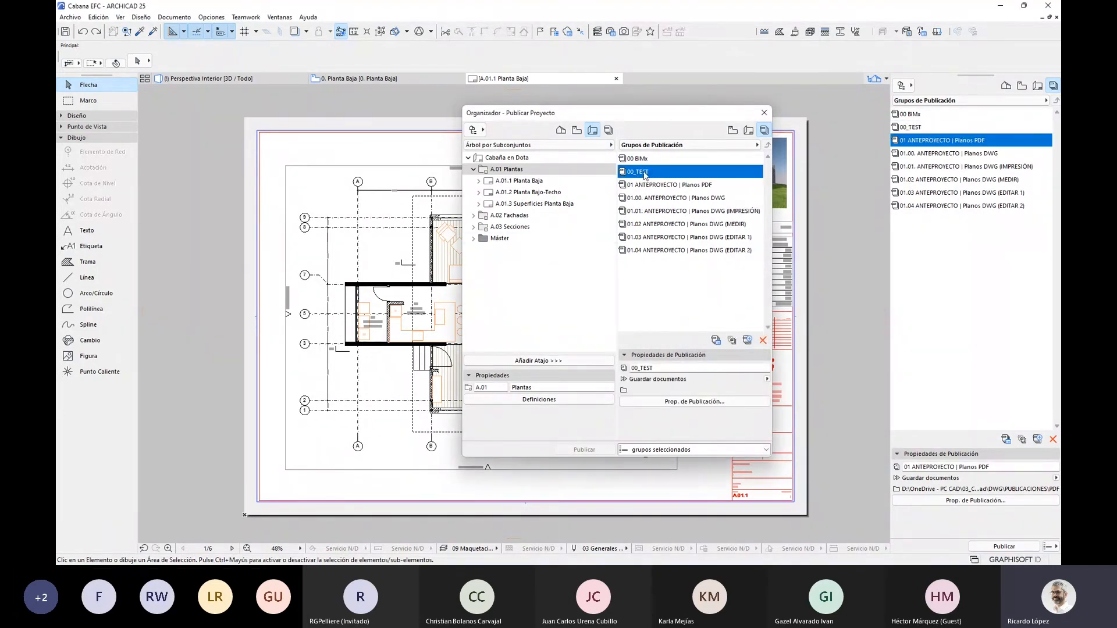
# - Open the 00_TEST set's publishing properties and choose Guardar documentos as the publishing method
pyautogui.click(694, 403)
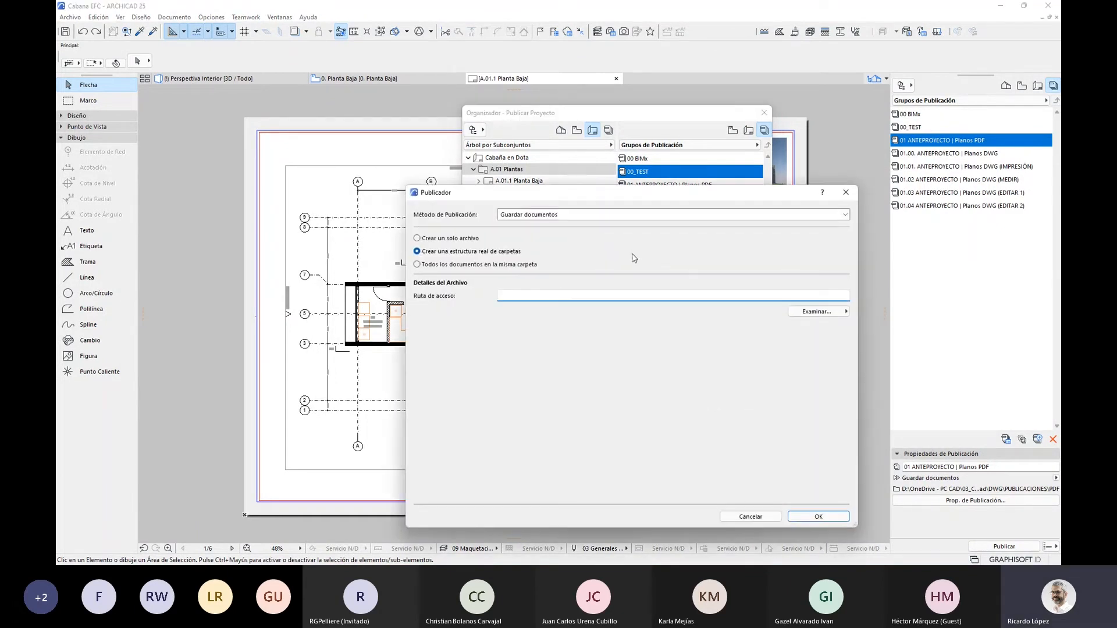
pyautogui.click(580, 218)
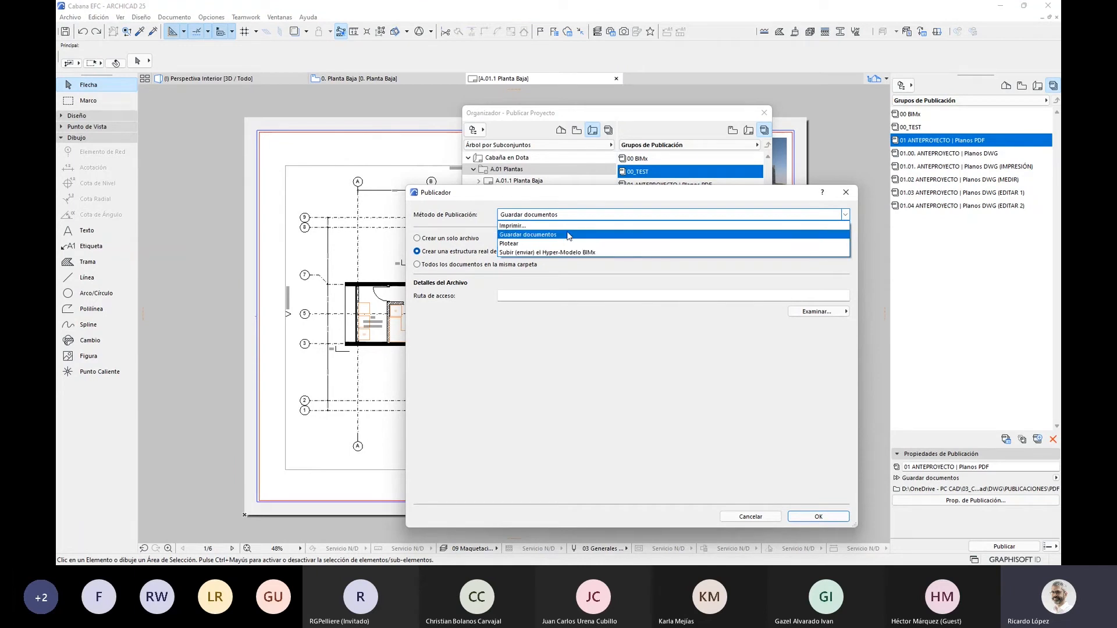
pyautogui.click(530, 236)
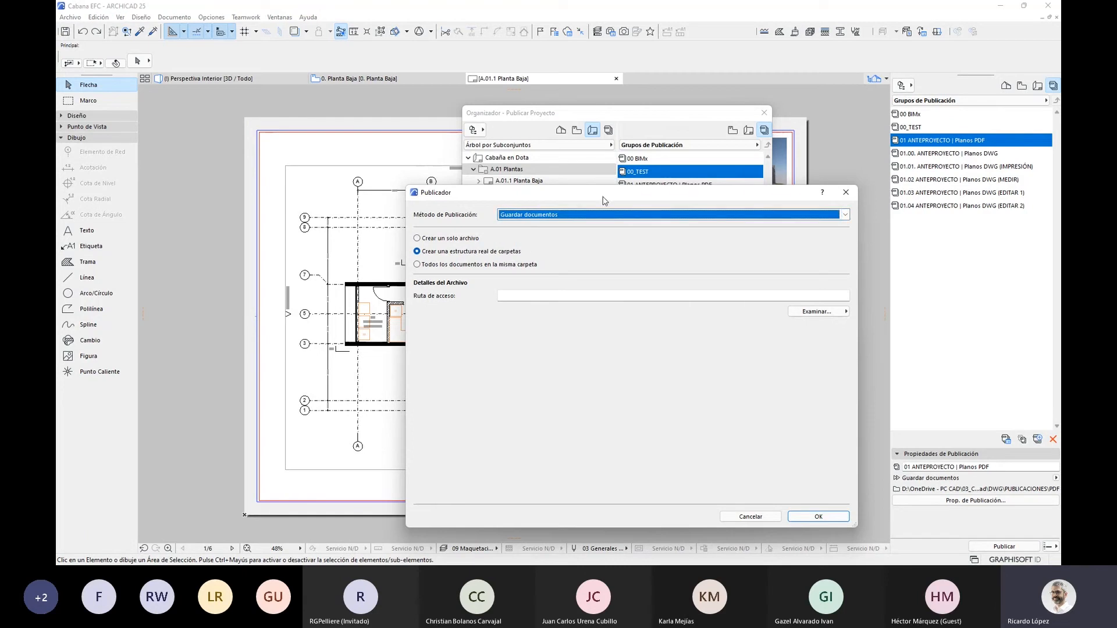
pyautogui.moveTo(624, 197); pyautogui.dragTo(628, 205)
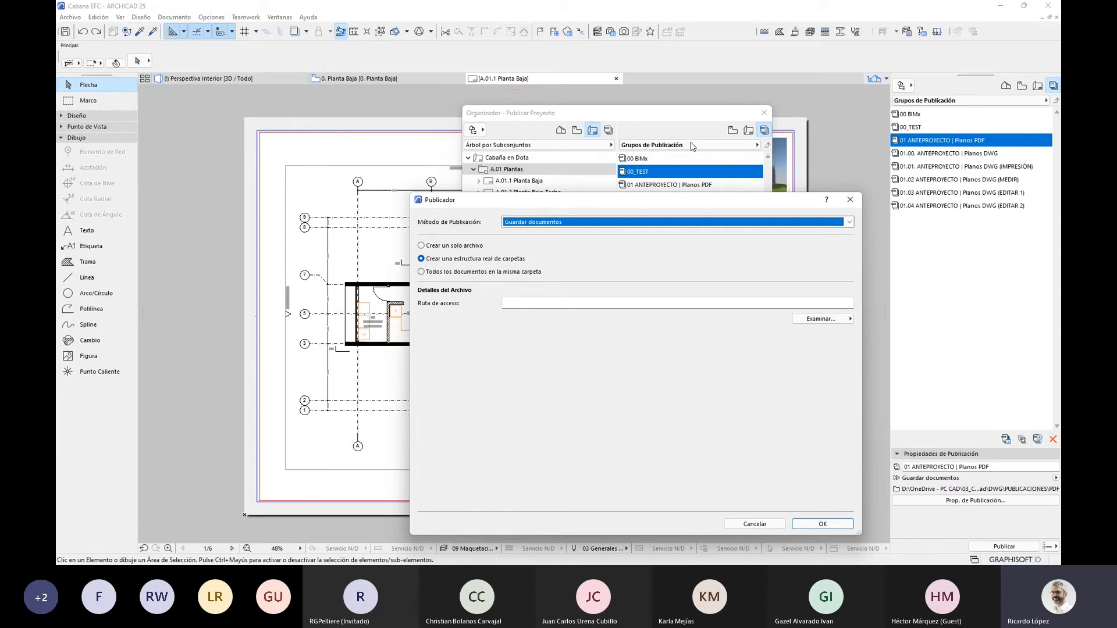
pyautogui.moveTo(697, 204); pyautogui.dragTo(655, 259)
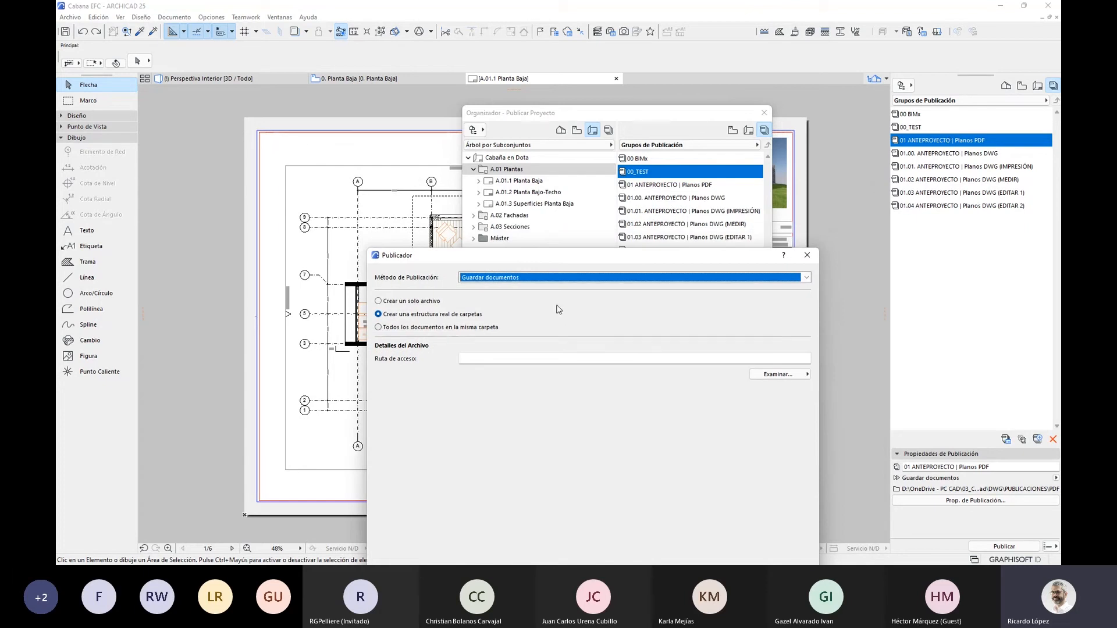
pyautogui.moveTo(580, 261); pyautogui.dragTo(597, 193)
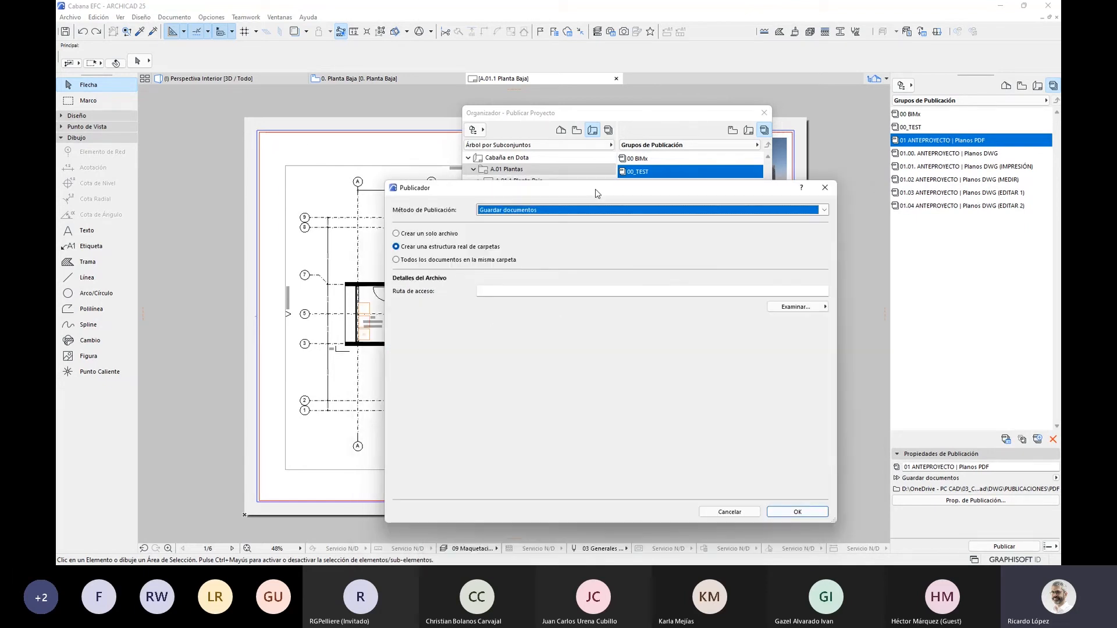
# - Start browsing the local file system for the 00_TEST set's publishing path
pyautogui.click(788, 291)
pyautogui.click(822, 307)
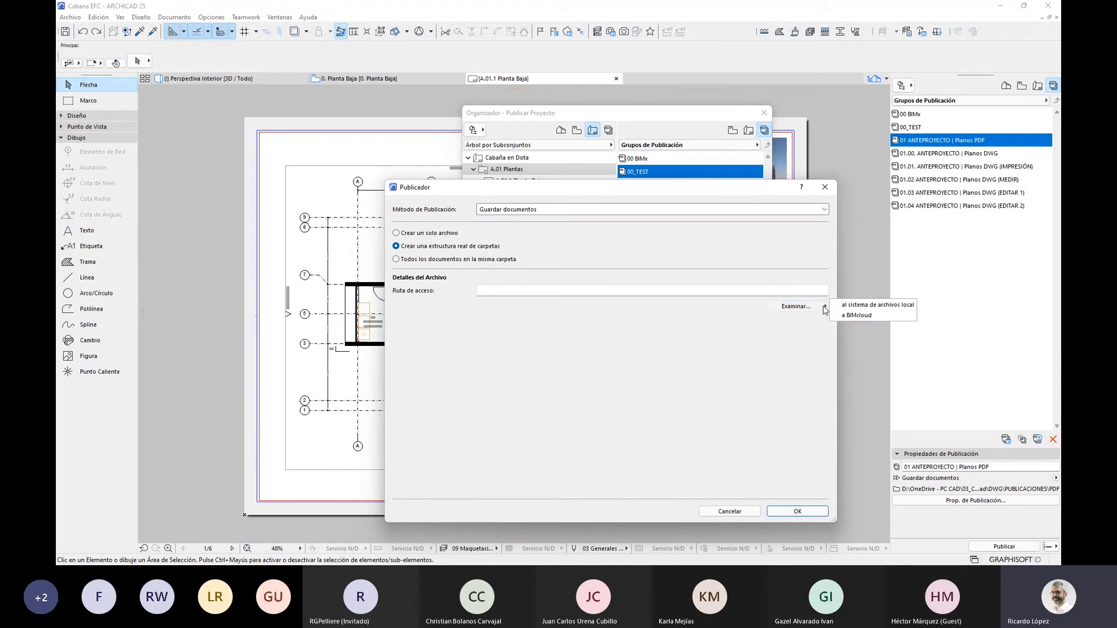
pyautogui.click(898, 308)
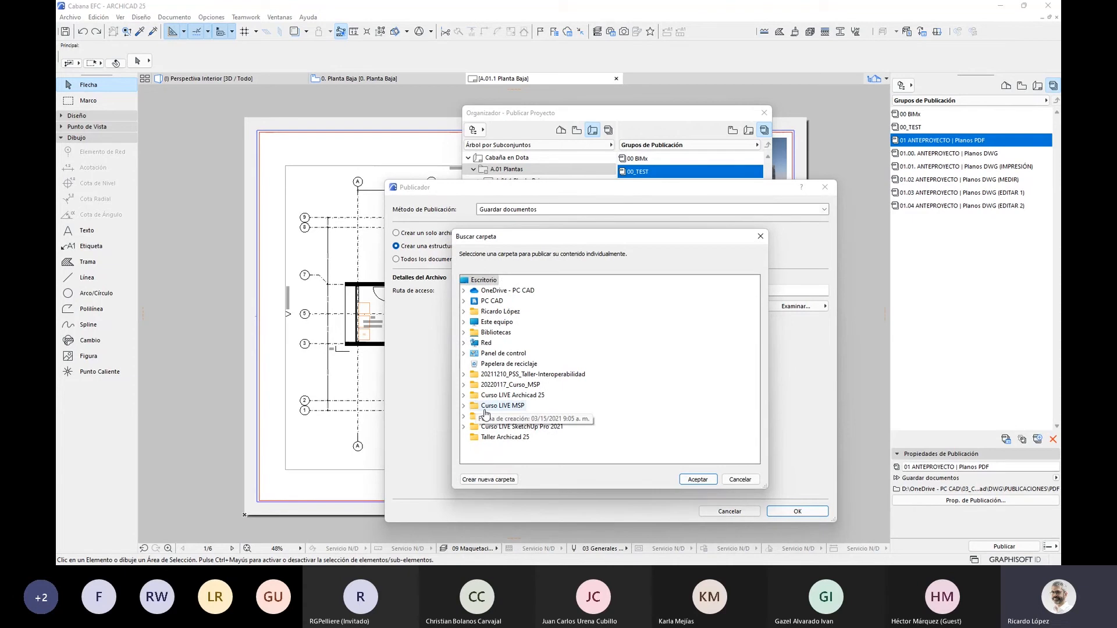
# - Navigate to the OneDrive folder 03_Cursos\Archicad\20220308_Webinar_Interoperabilidad\DWG\PUBLICACIONES as the publishing location
pyautogui.doubleClick(514, 375)
pyautogui.click(463, 374)
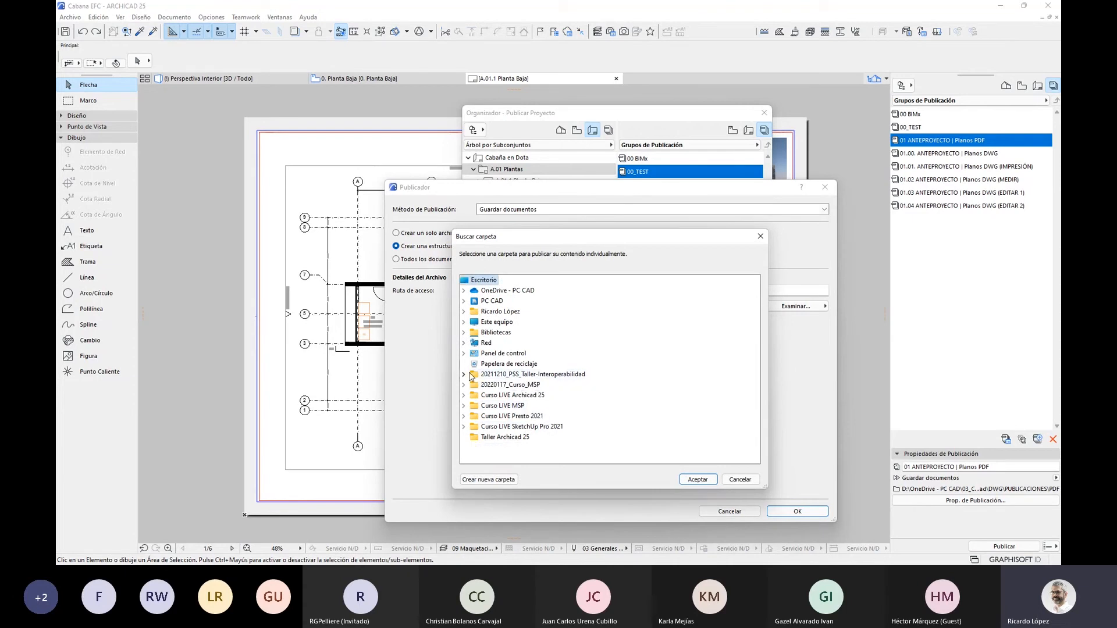
pyautogui.doubleClick(494, 291)
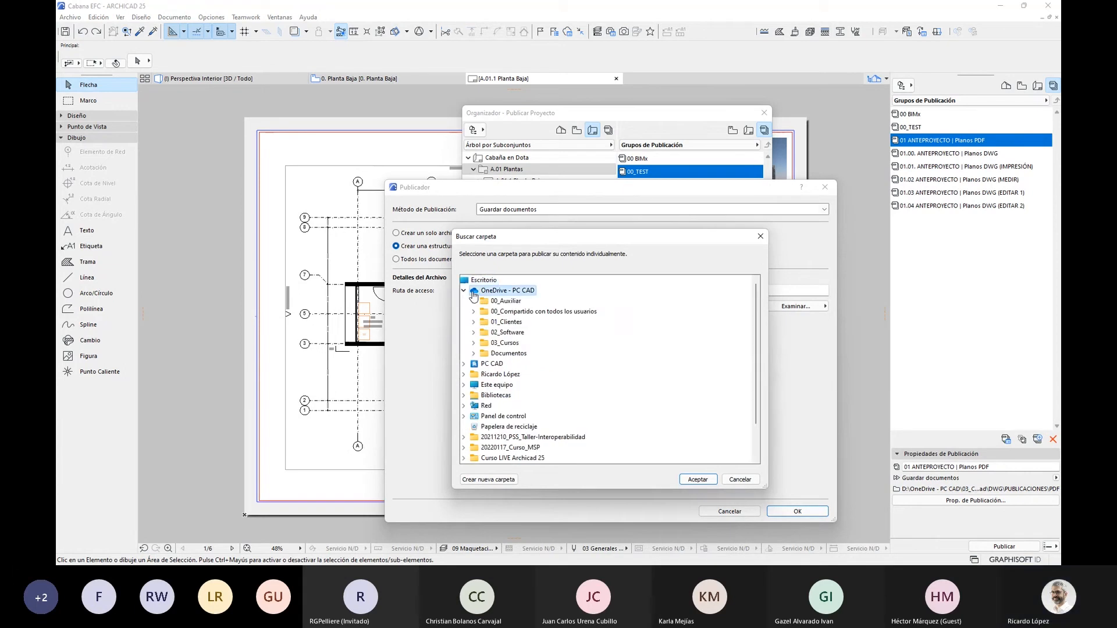
pyautogui.doubleClick(493, 347)
pyautogui.scroll(-3, 493, 349)
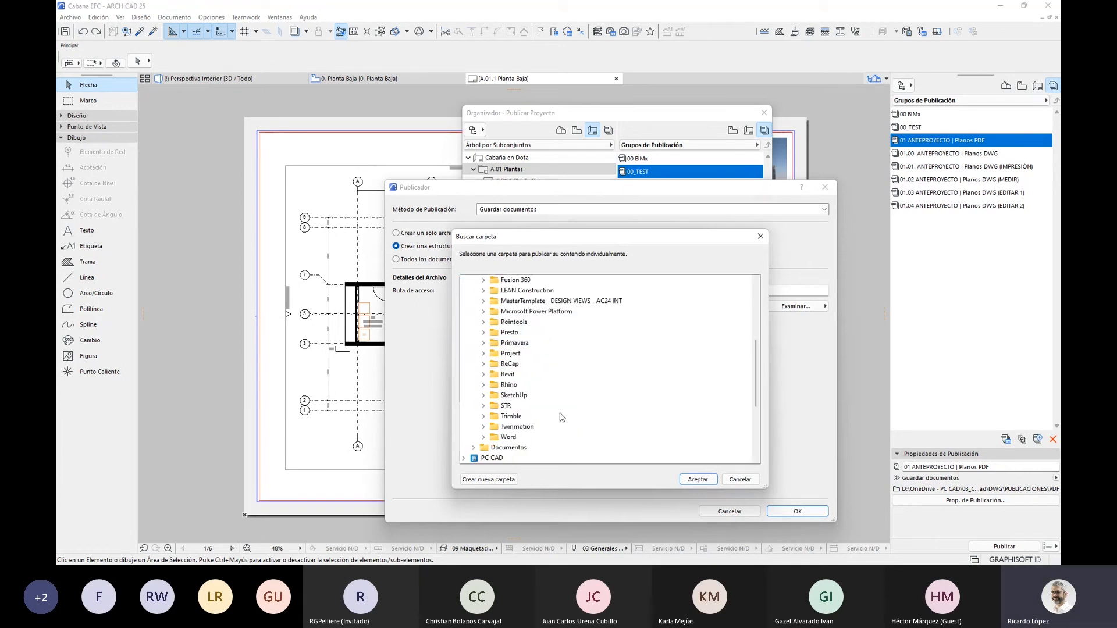
pyautogui.scroll(5, 486, 355)
pyautogui.scroll(-10, 582, 396)
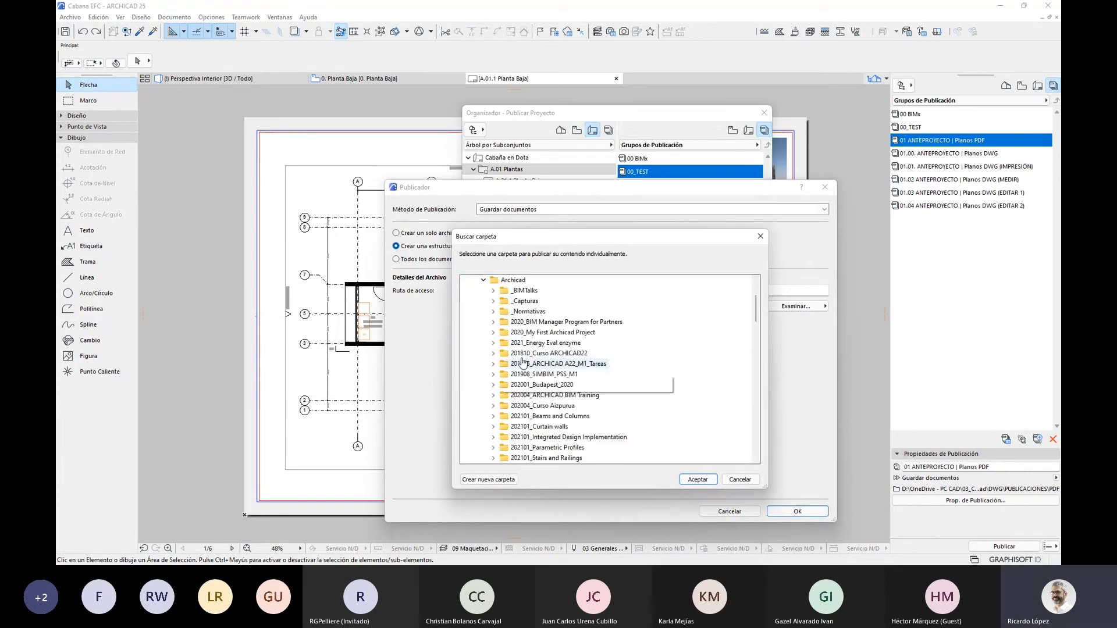
pyautogui.scroll(-5, 638, 427)
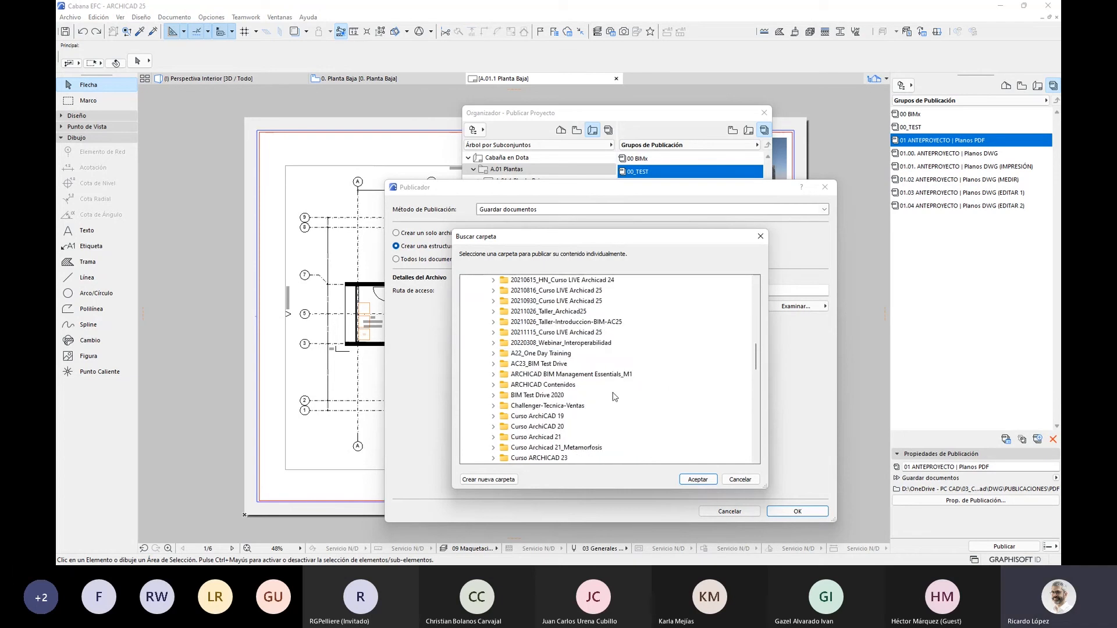
pyautogui.click(494, 343)
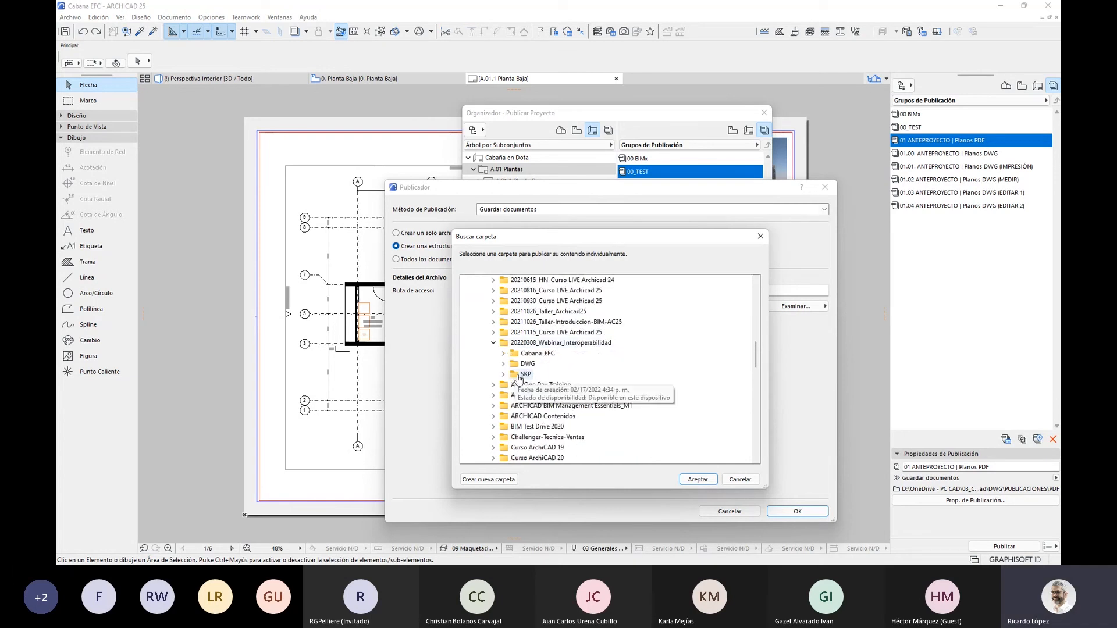
pyautogui.doubleClick(527, 365)
pyautogui.doubleClick(555, 374)
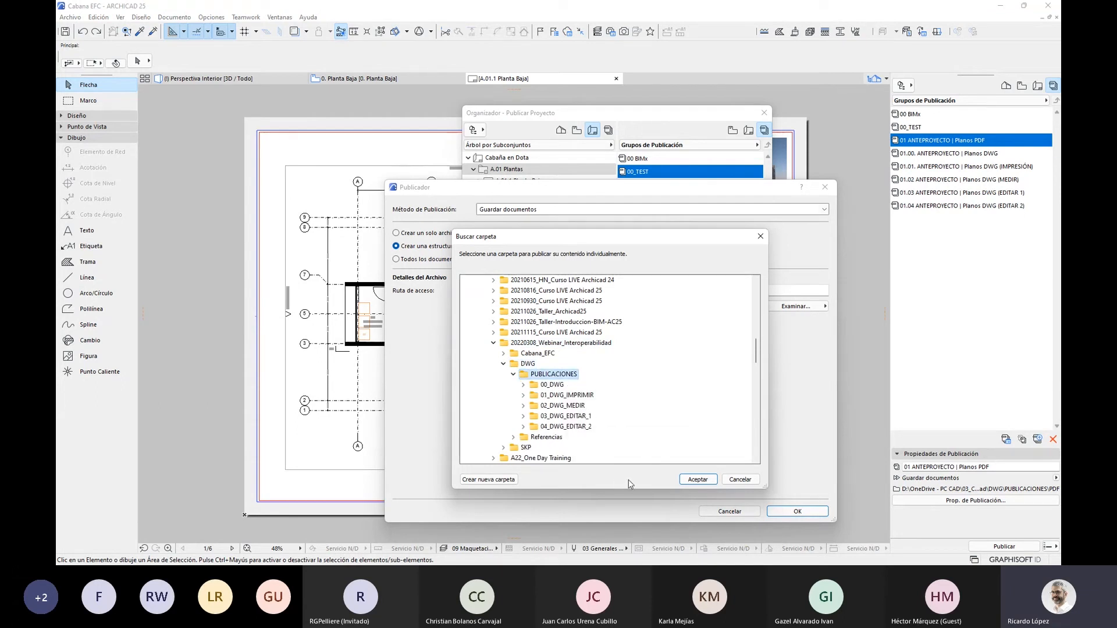
# - Create a TEST folder inside PUBLICACIONES and confirm it as the 00_TEST set's publishing path
pyautogui.click(496, 481)
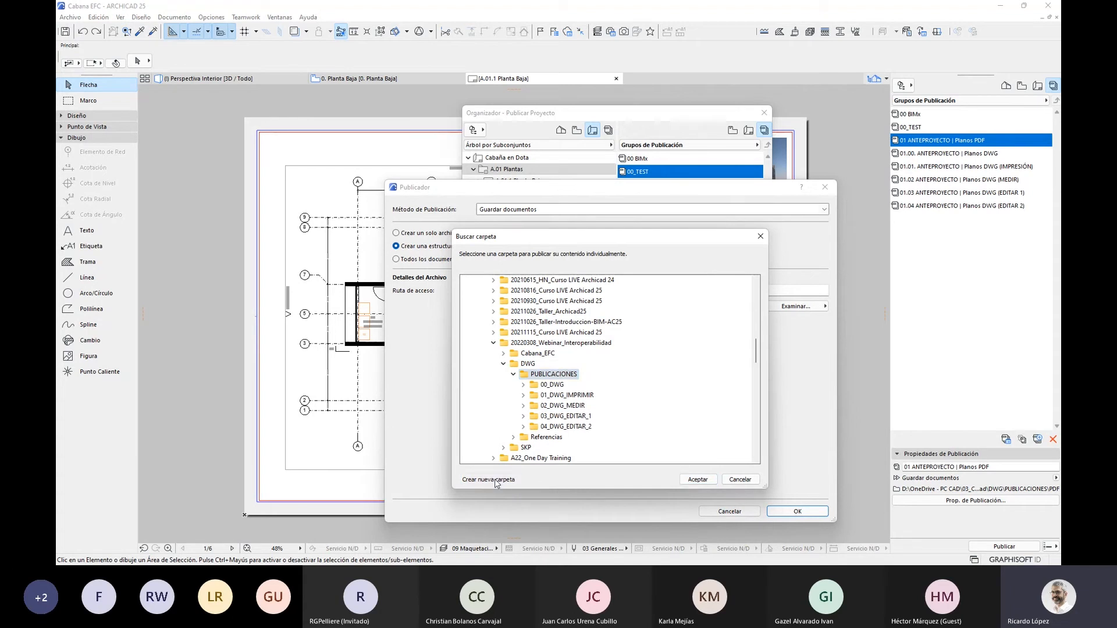
pyautogui.write('TEST')
pyautogui.click(550, 437)
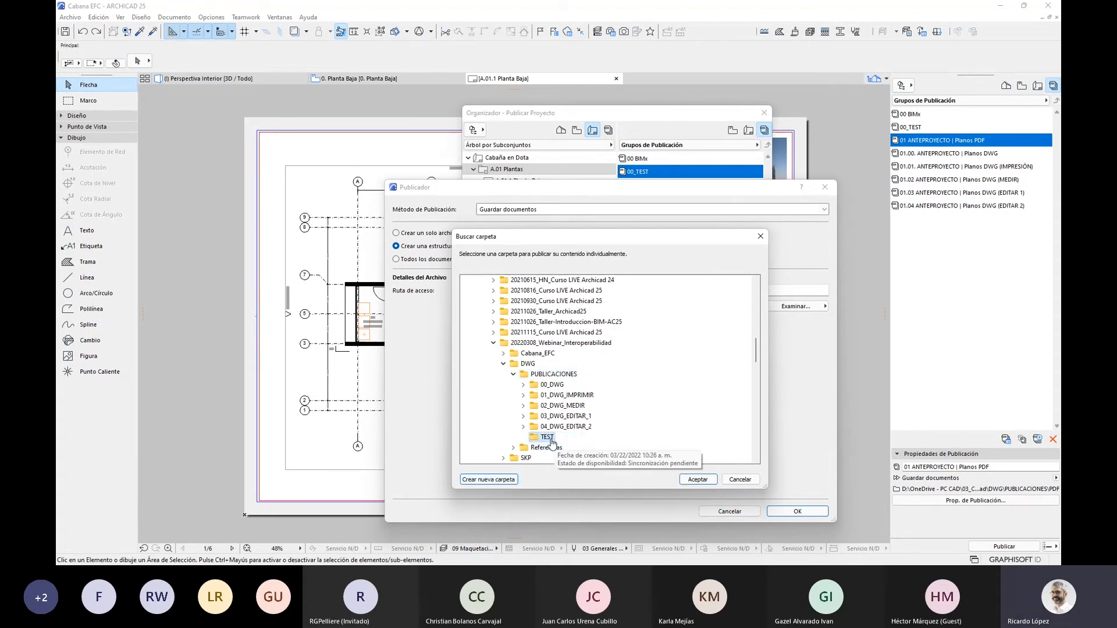
pyautogui.click(698, 478)
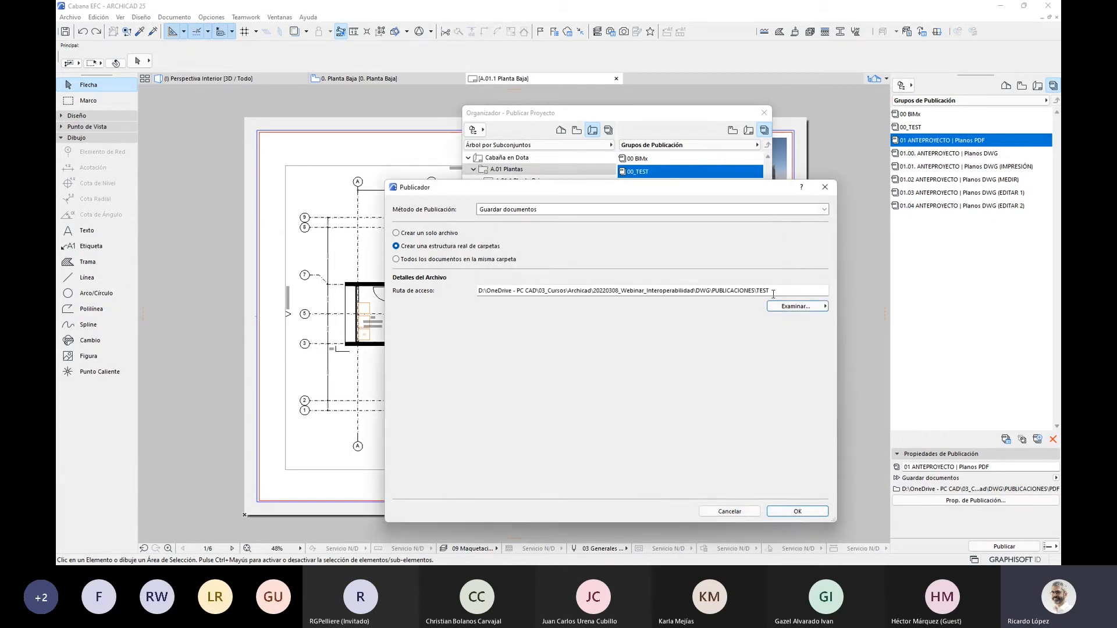
pyautogui.moveTo(773, 293); pyautogui.dragTo(749, 291)
pyautogui.click(794, 510)
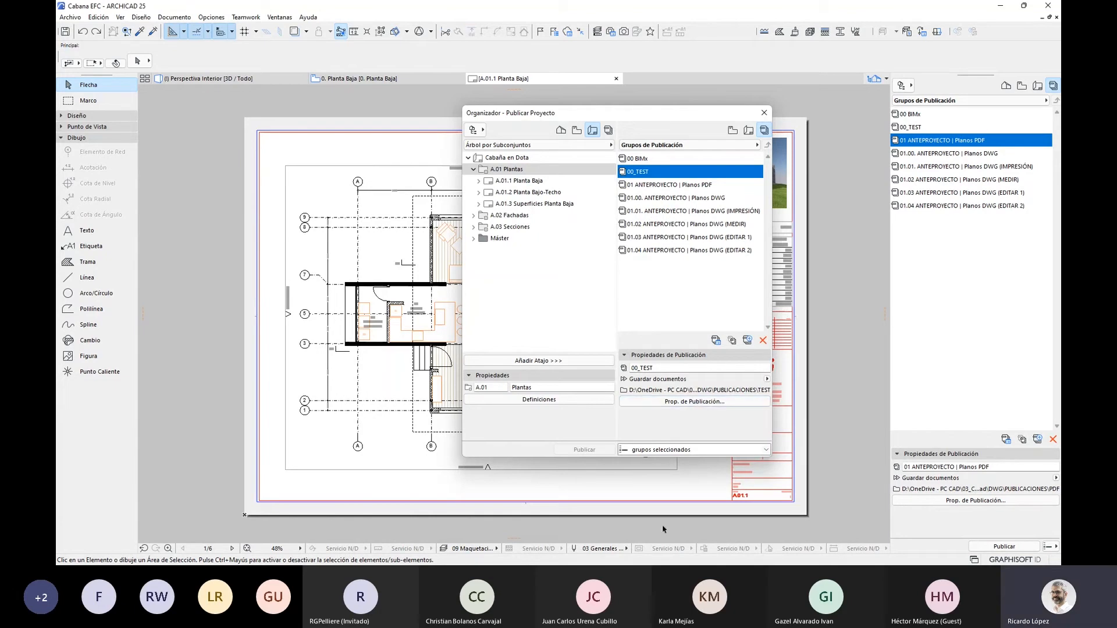
# - Enlarge the Organizer, open the empty 00_TEST set and show the layout book with A.01 Plantas collapsed as its source
pyautogui.moveTo(772, 414); pyautogui.dragTo(809, 414)
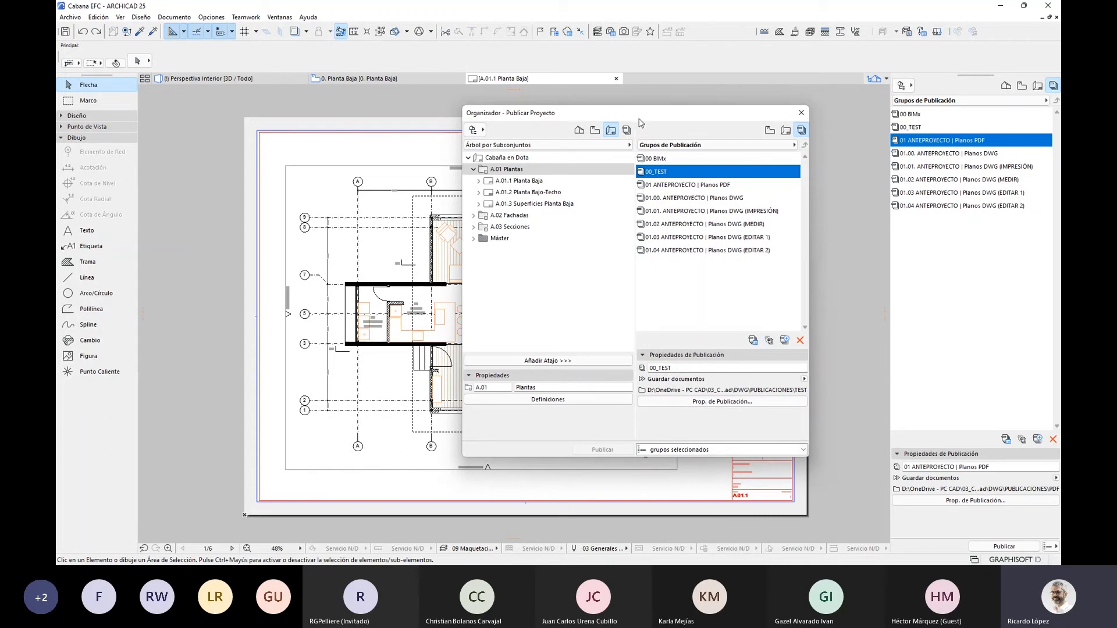
pyautogui.moveTo(639, 122); pyautogui.dragTo(613, 137)
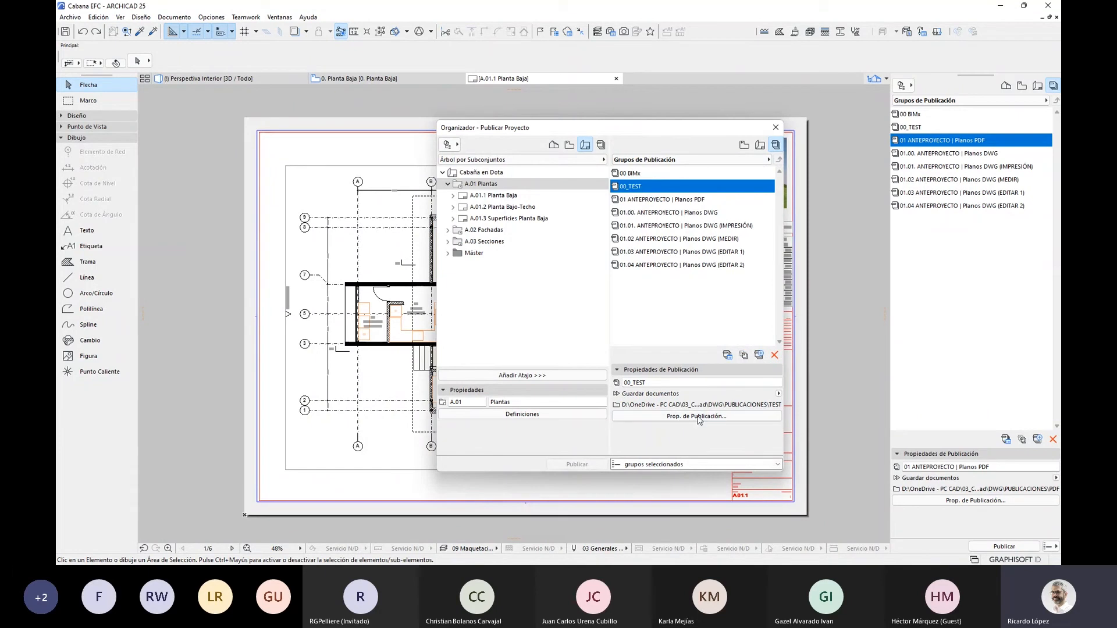
pyautogui.doubleClick(634, 187)
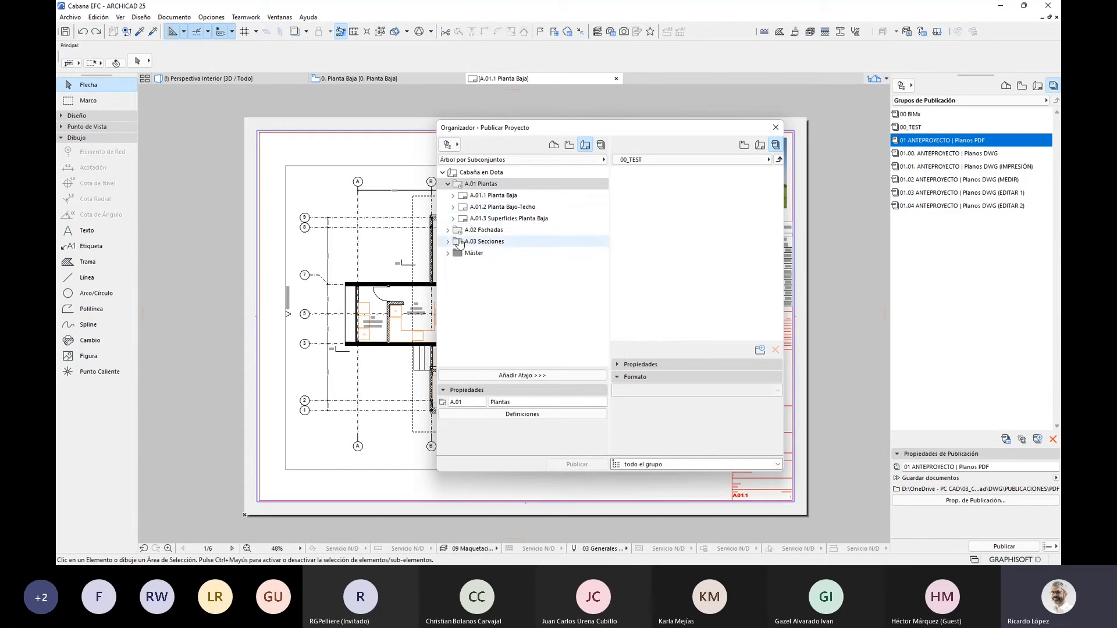
pyautogui.click(570, 145)
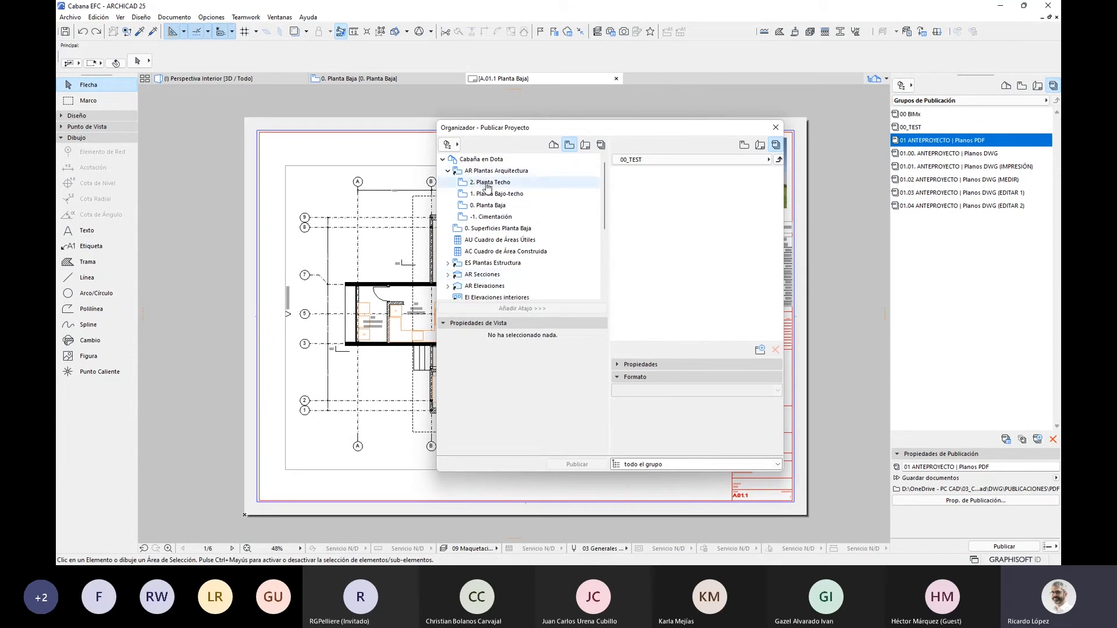
pyautogui.click(586, 145)
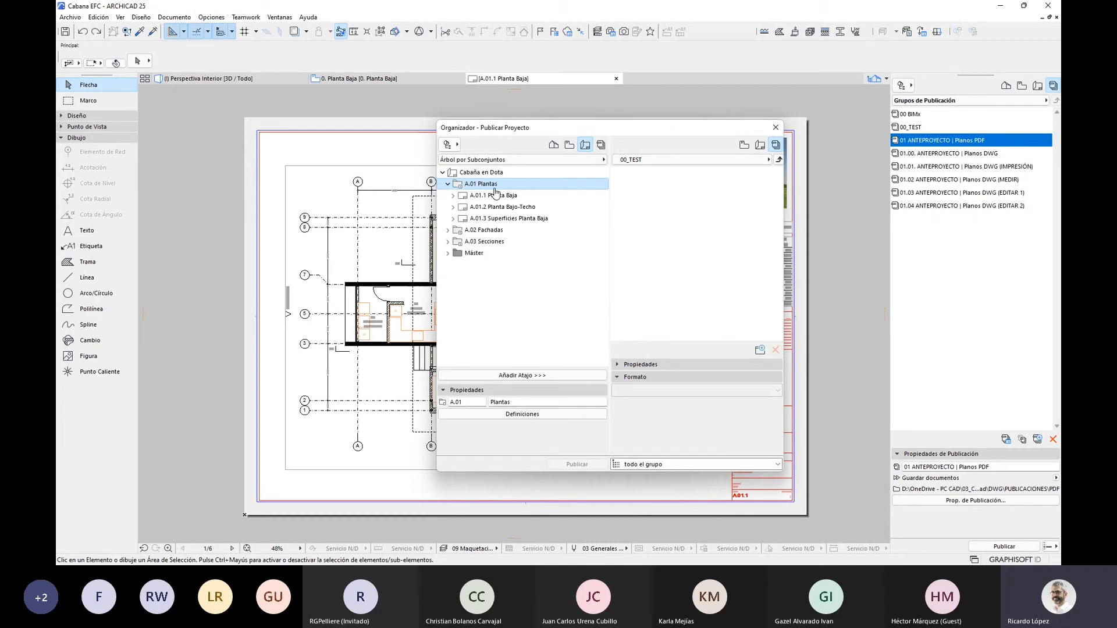
pyautogui.click(446, 185)
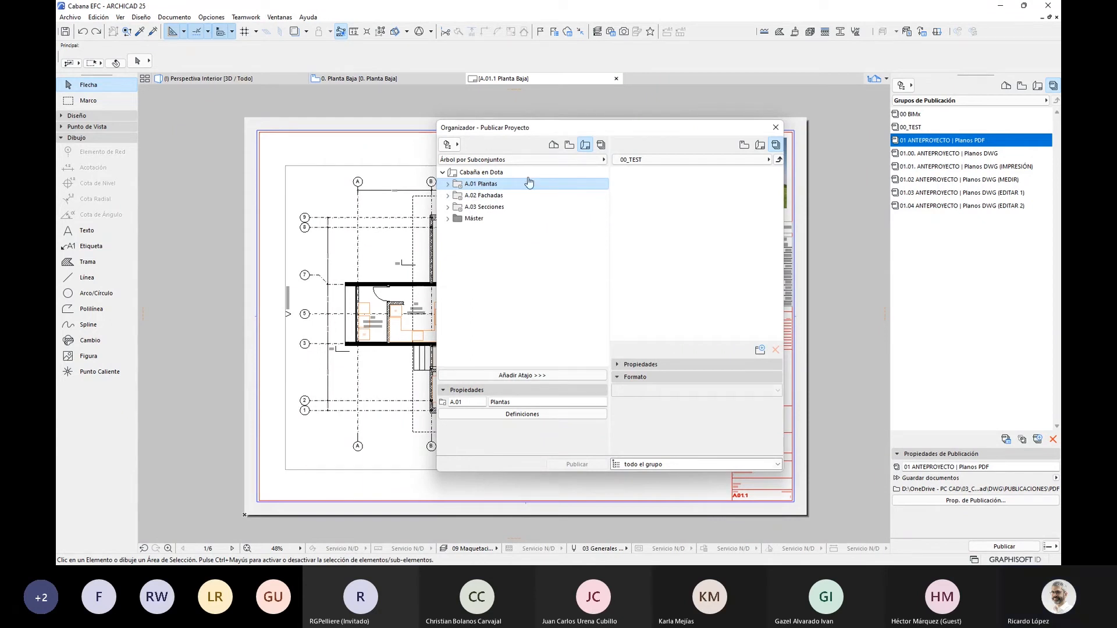
# - Add the A.01 Plantas, A.02 Fachadas and A.03 Secciones subsets to the 00_TEST set and expand them
pyautogui.moveTo(529, 184); pyautogui.dragTo(625, 181)
pyautogui.click(617, 174)
pyautogui.click(617, 174)
pyautogui.click(483, 195)
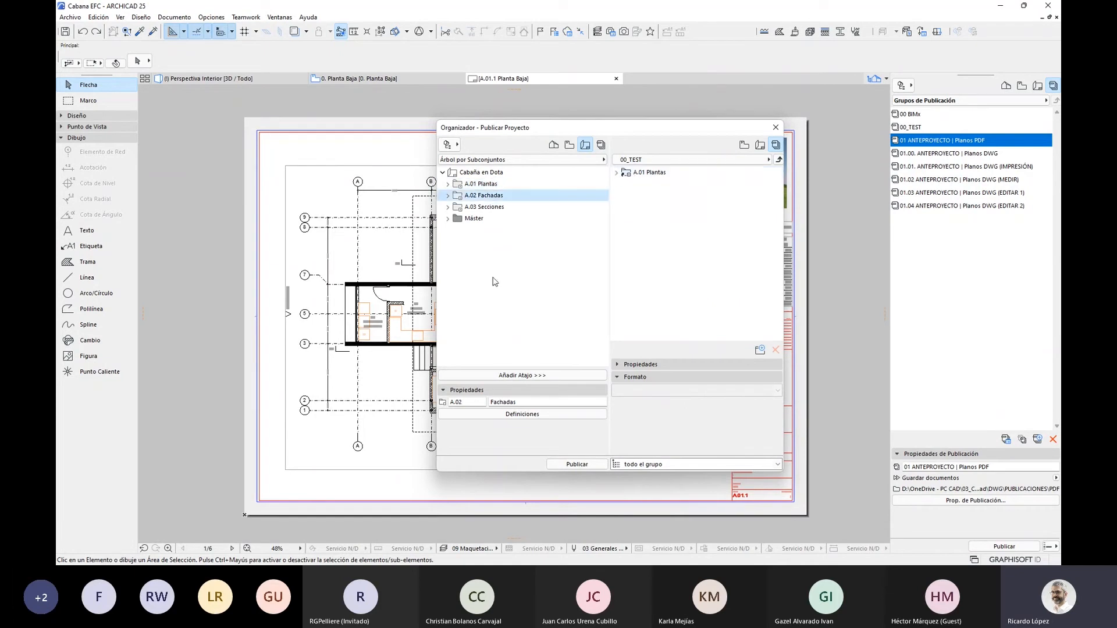
pyautogui.click(522, 376)
pyautogui.click(483, 208)
pyautogui.click(522, 375)
pyautogui.click(617, 174)
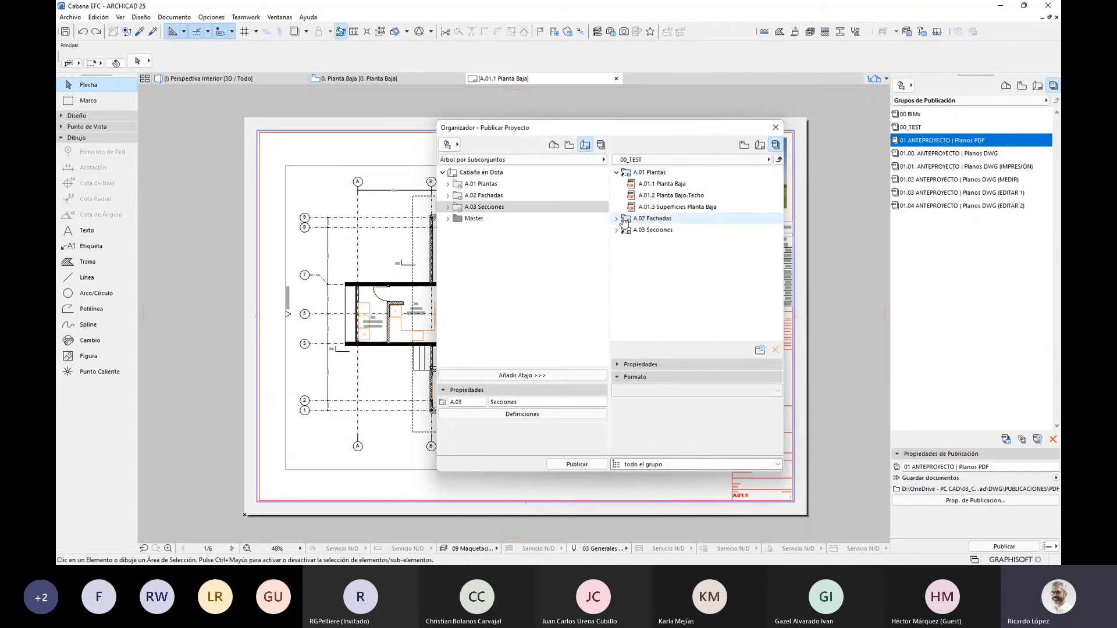
pyautogui.click(616, 219)
pyautogui.click(616, 253)
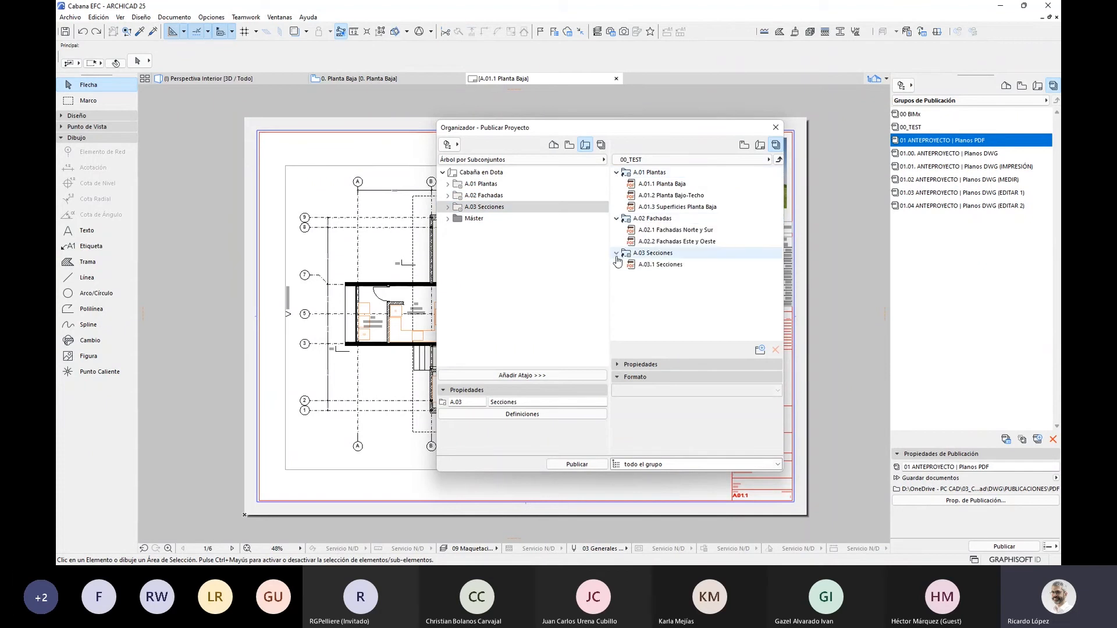
# - Set the output format of all subsets and layouts in 00_TEST to DWG and close the Organizer
pyautogui.click(643, 173)
pyautogui.keyDown('shift'); pyautogui.click(670, 265); pyautogui.keyUp('shift')
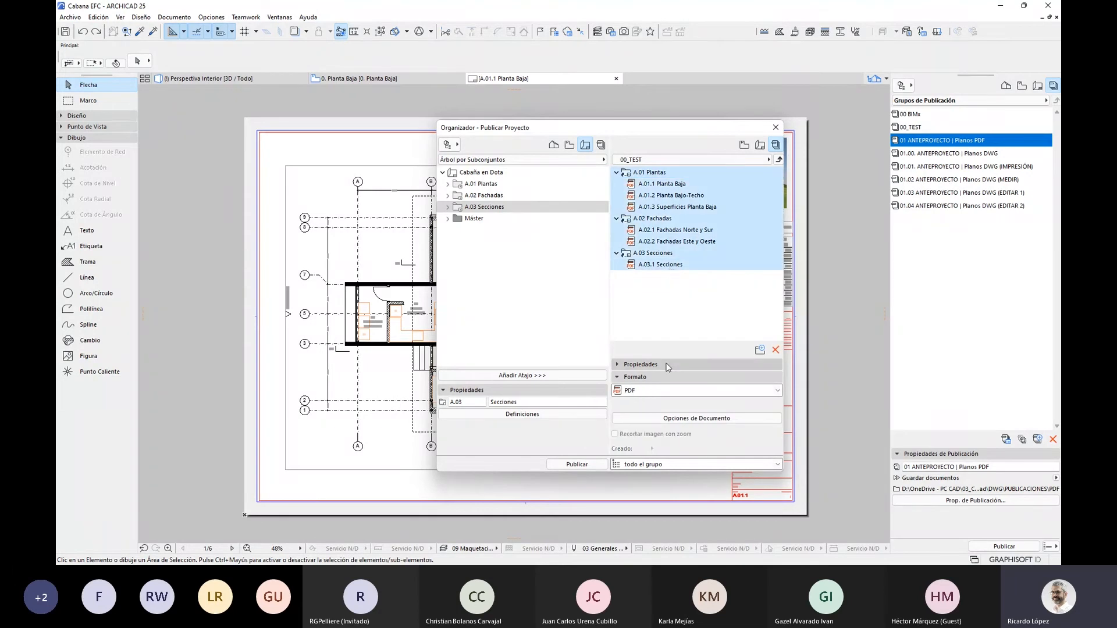
pyautogui.click(693, 391)
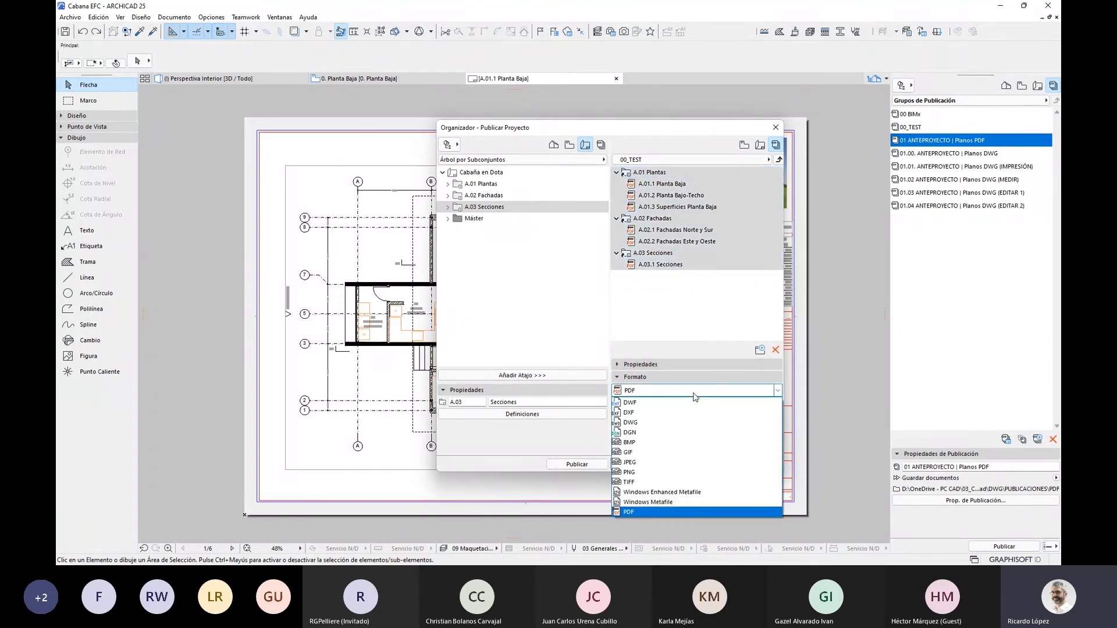
pyautogui.click(666, 427)
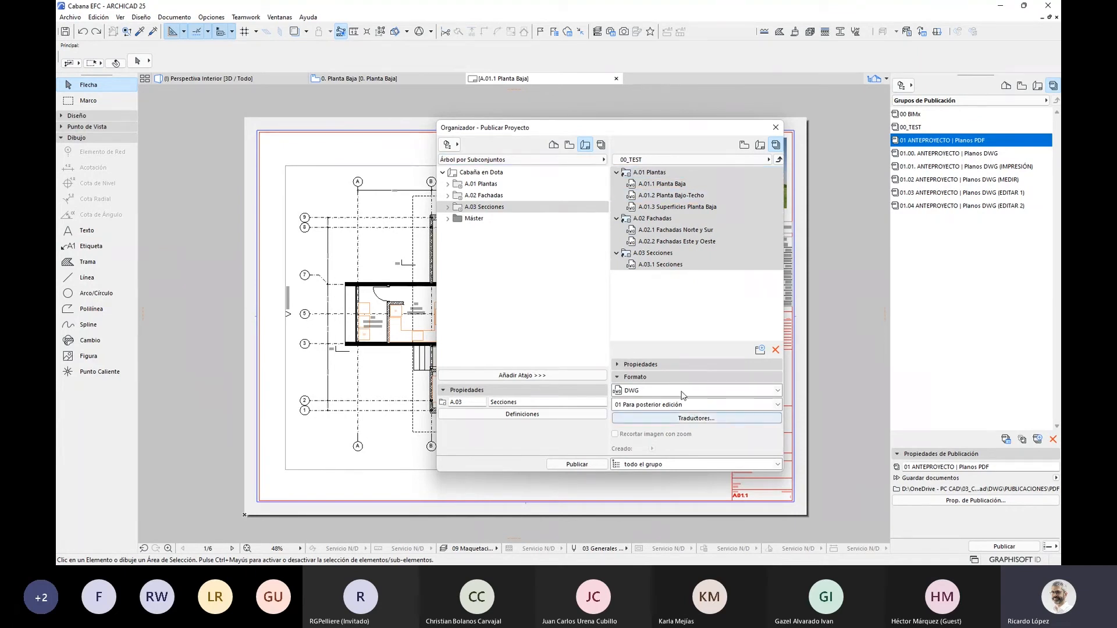
pyautogui.click(777, 405)
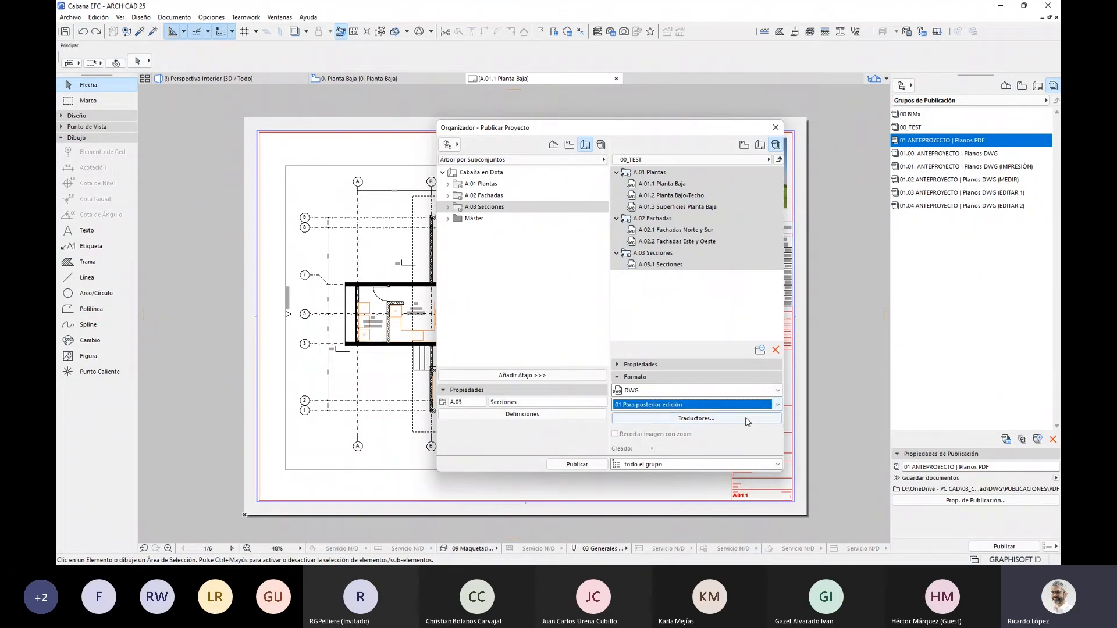
pyautogui.click(775, 128)
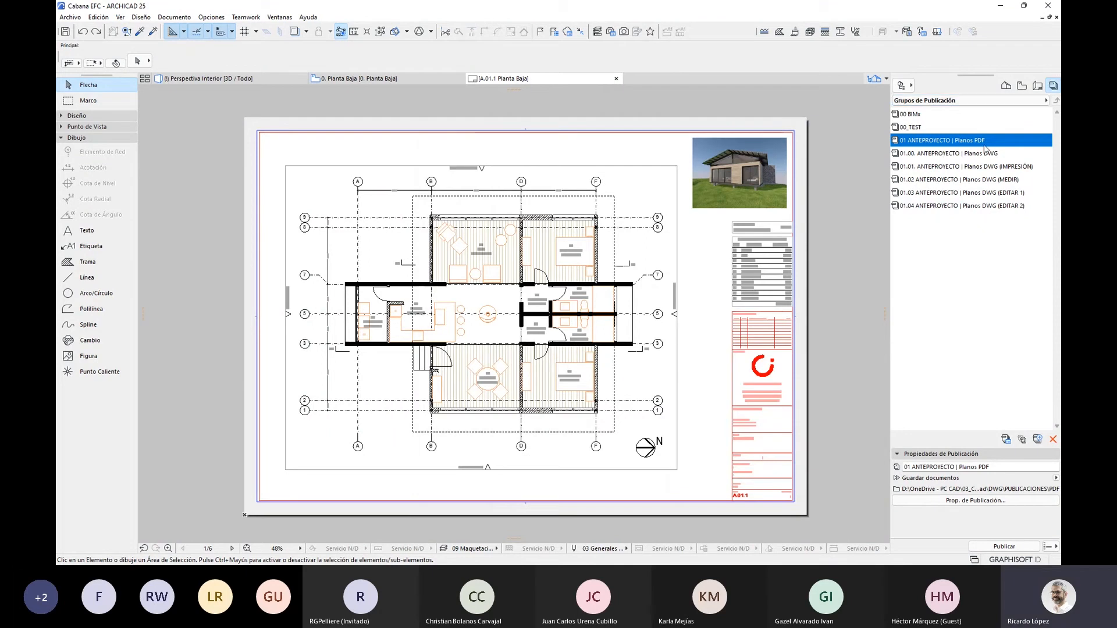
# - Open the 00_TEST set in the Navigator to show its contents and widen the palette
pyautogui.doubleClick(923, 127)
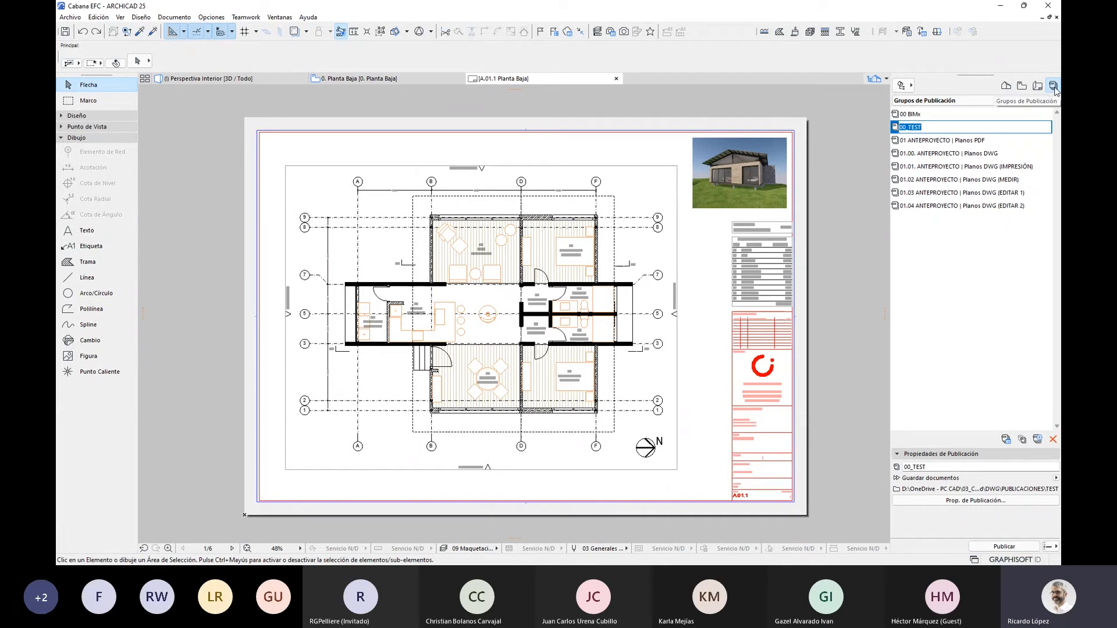
pyautogui.click(945, 241)
pyautogui.click(923, 129)
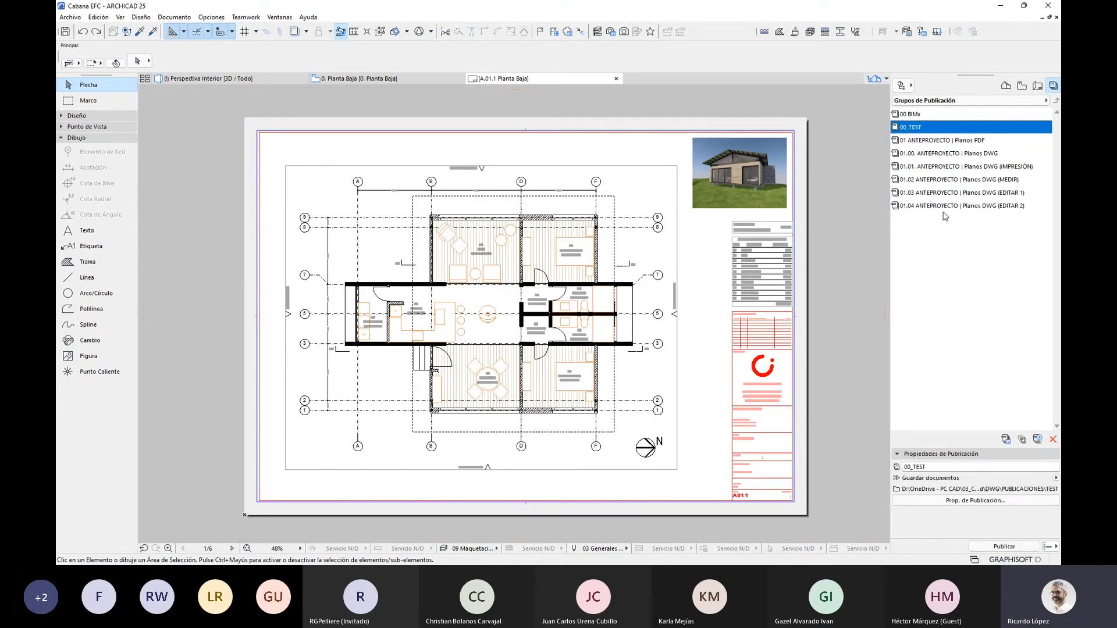
pyautogui.doubleClick(911, 128)
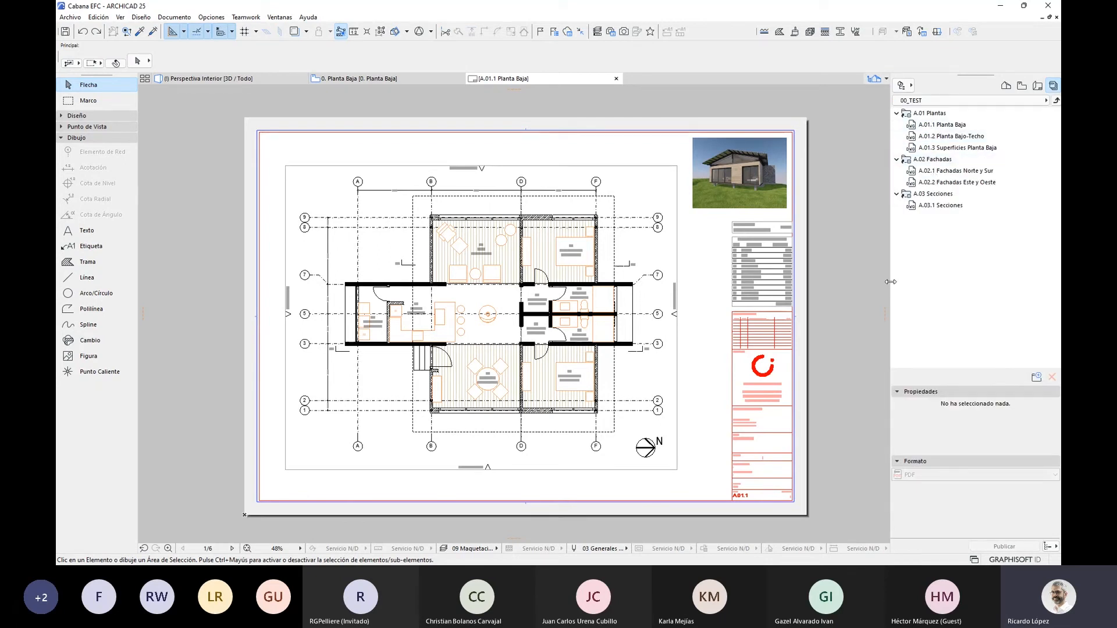
pyautogui.moveTo(890, 281); pyautogui.dragTo(848, 273)
# - Select all subsets and layouts in the 00_TEST set and review the DWG translators available for them
pyautogui.click(895, 126)
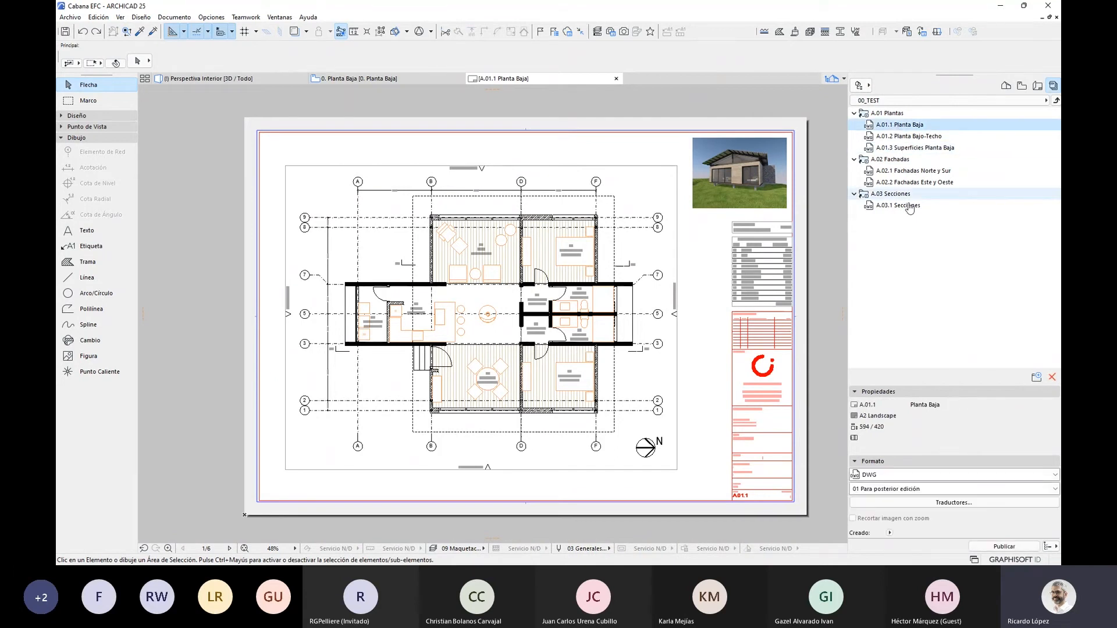
pyautogui.press('Up')
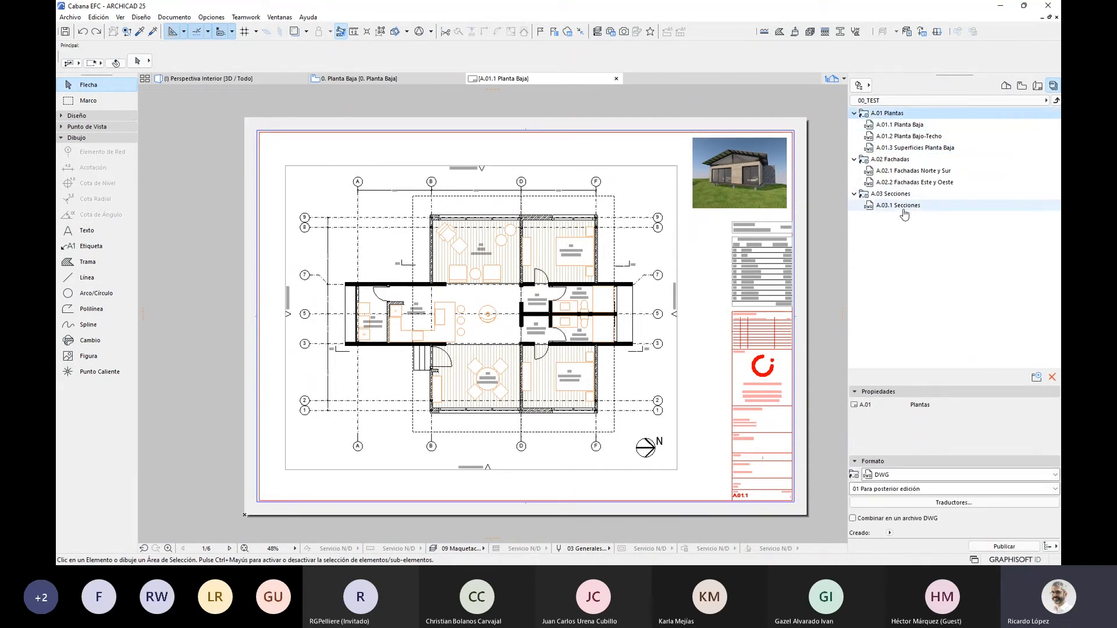
pyautogui.keyDown('shift'); pyautogui.click(903, 208); pyautogui.keyUp('shift')
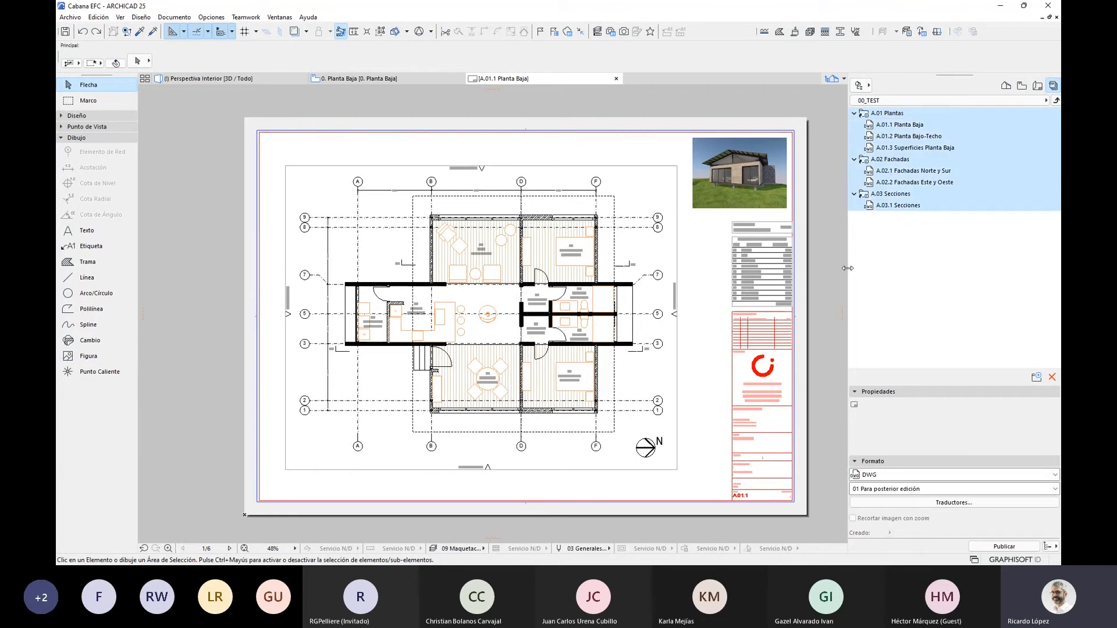
pyautogui.moveTo(848, 268); pyautogui.dragTo(847, 268)
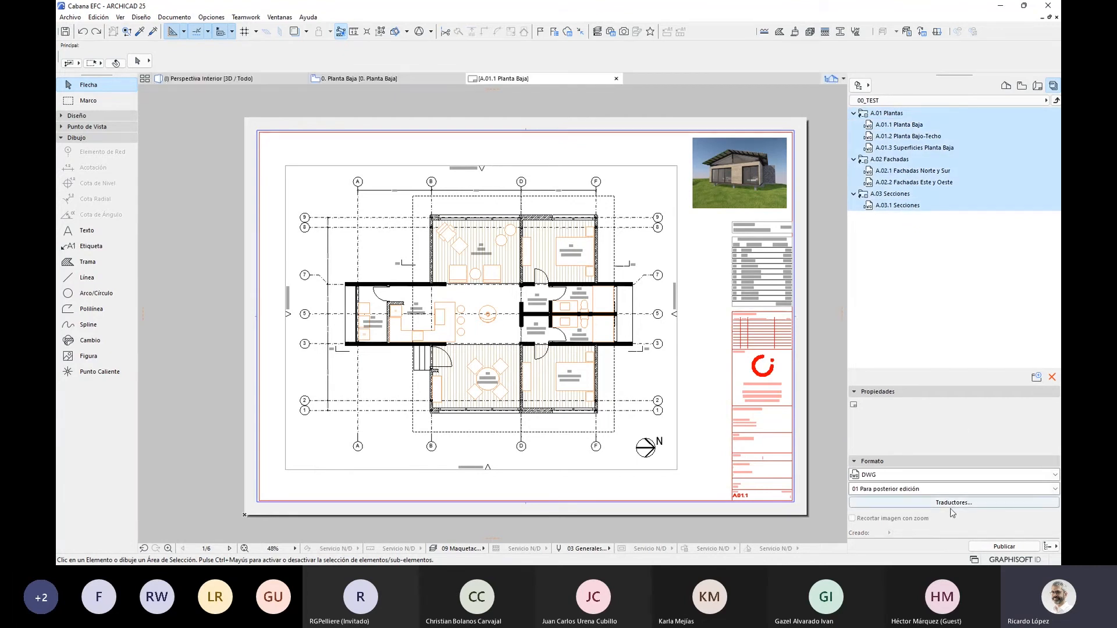
pyautogui.click(906, 491)
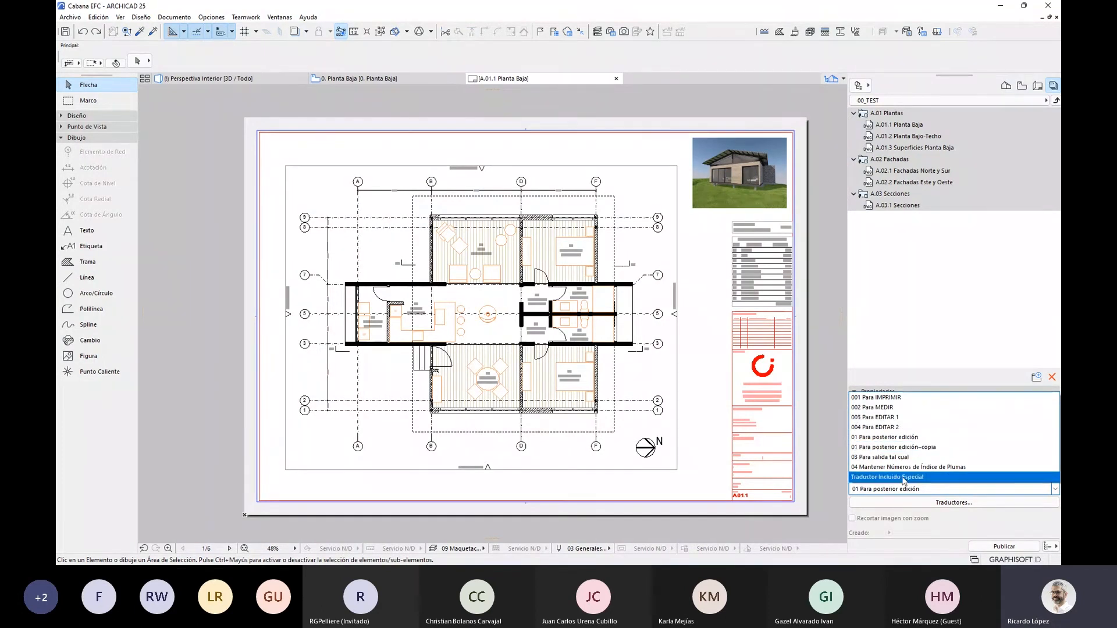
pyautogui.click(957, 515)
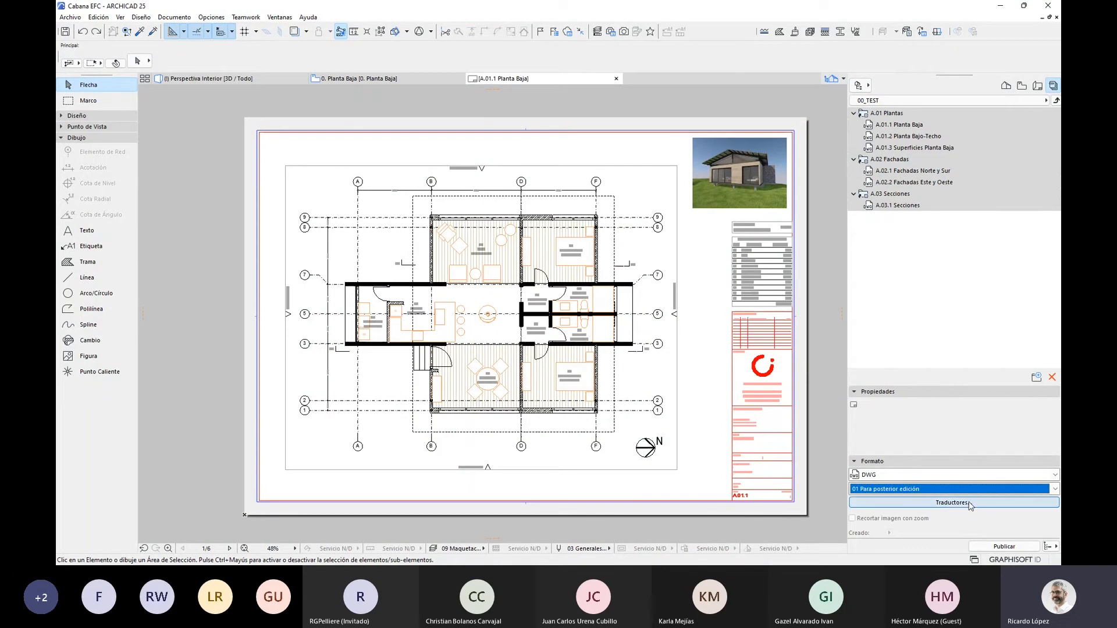
# - Open the DXF-DWG translation setup and enlarge the dialog to show more of the available translators
pyautogui.click(969, 505)
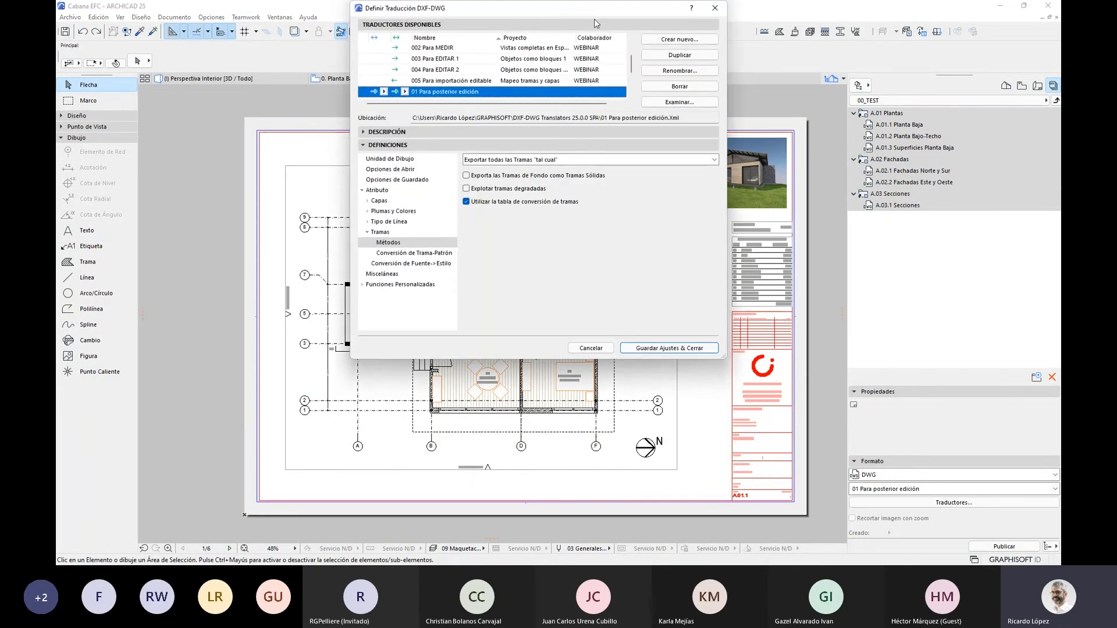
pyautogui.moveTo(595, 19); pyautogui.dragTo(653, 42)
pyautogui.moveTo(693, 127); pyautogui.dragTo(693, 119)
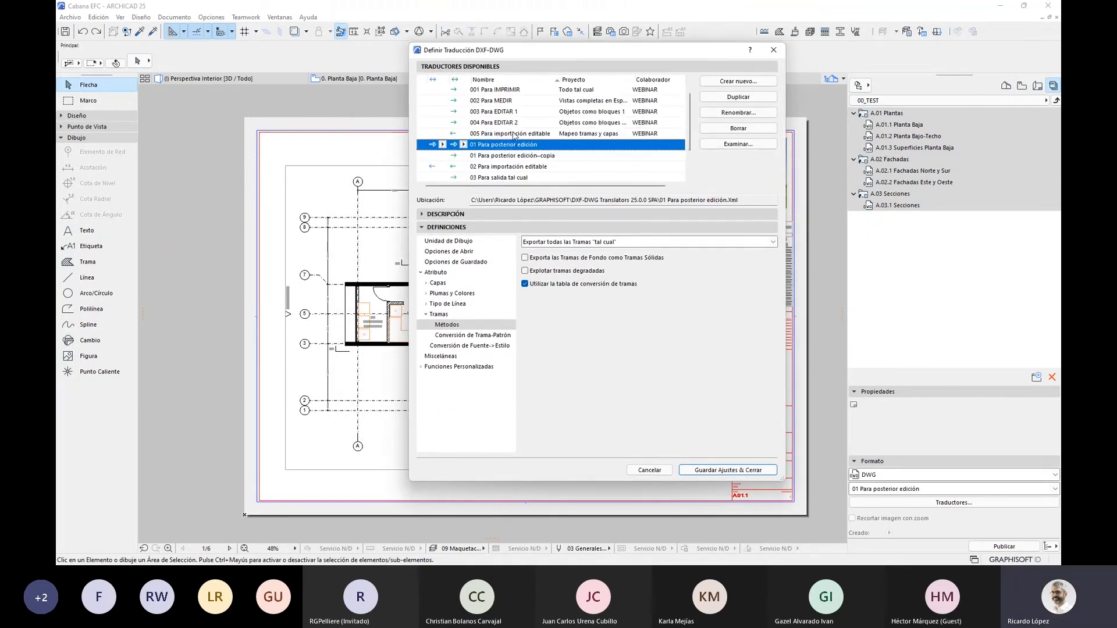
# - Inspect the name, project and collaborator fields of the 001 Para IMPRIMIR translator without renaming it
pyautogui.click(498, 90)
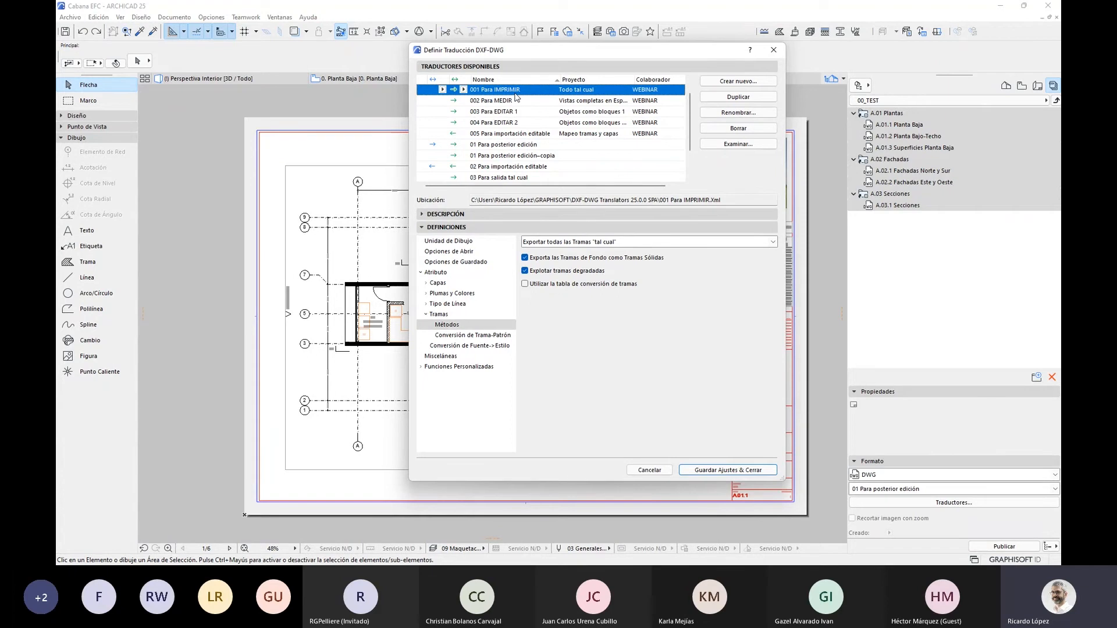
pyautogui.click(724, 114)
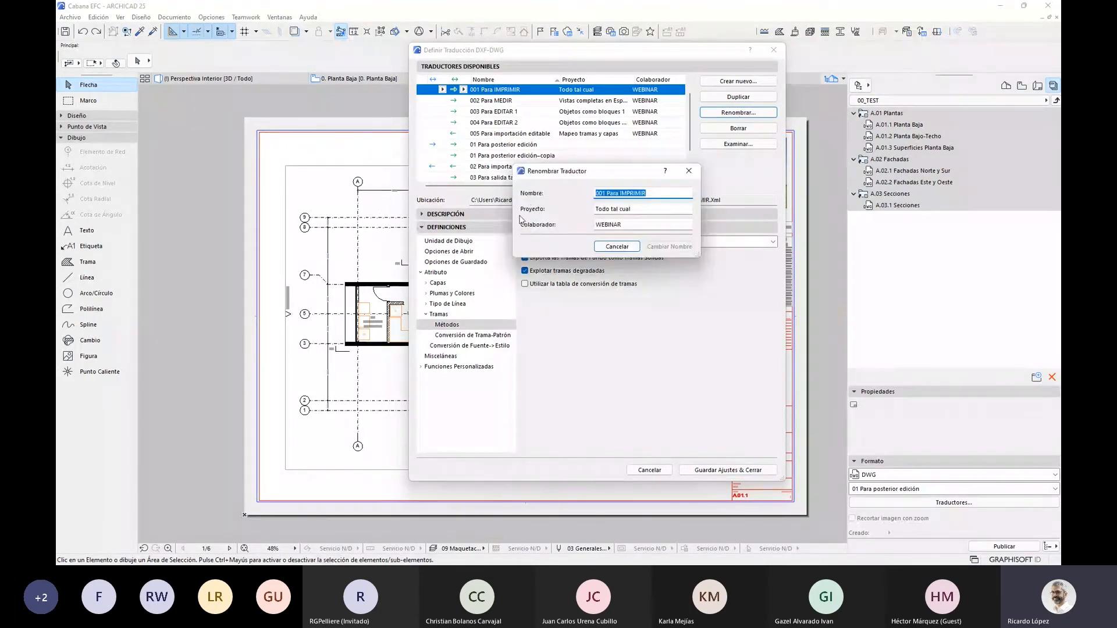
pyautogui.press('Tab')
pyautogui.click(617, 227)
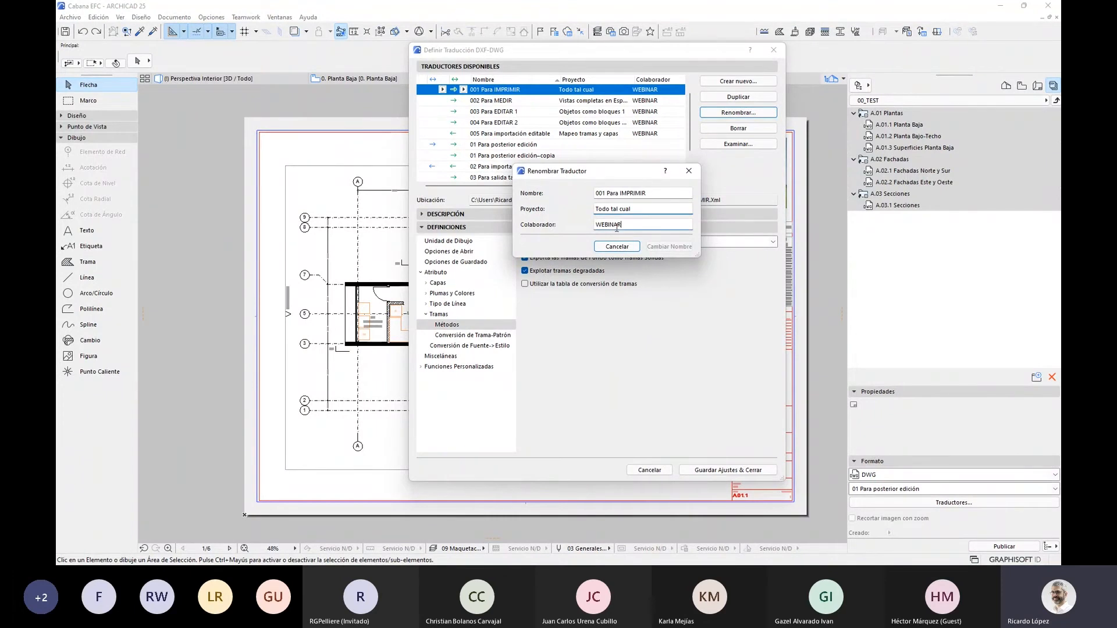
pyautogui.hotkey('shift', 'Tab')
pyautogui.click(688, 170)
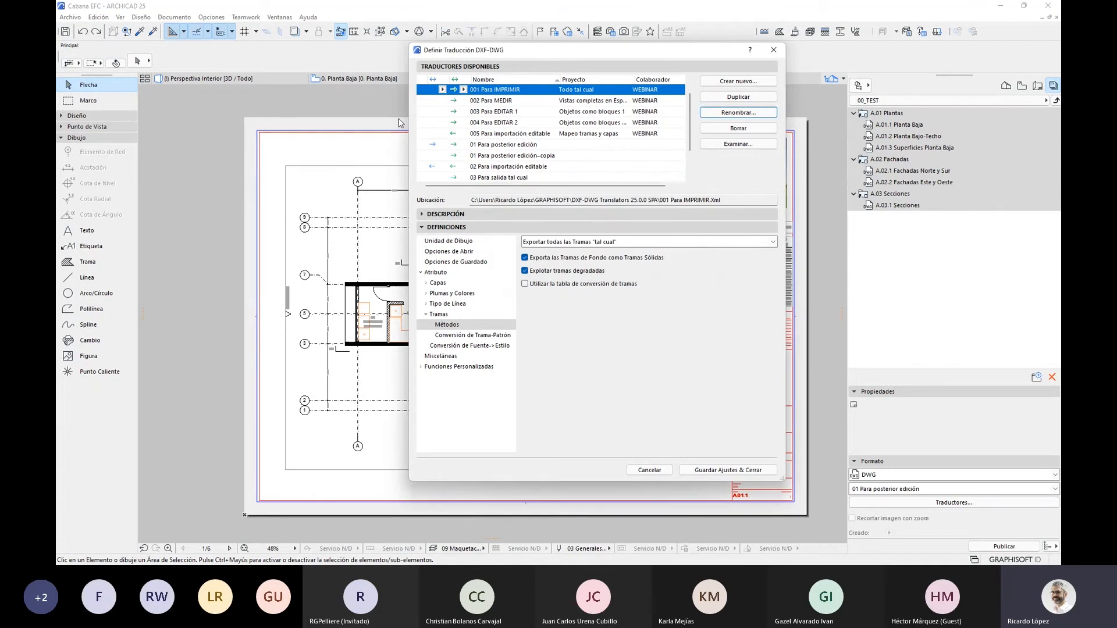
# - Widen the translation dialog and its name and project columns so the translator entries are fully readable
pyautogui.moveTo(409, 128); pyautogui.dragTo(288, 129)
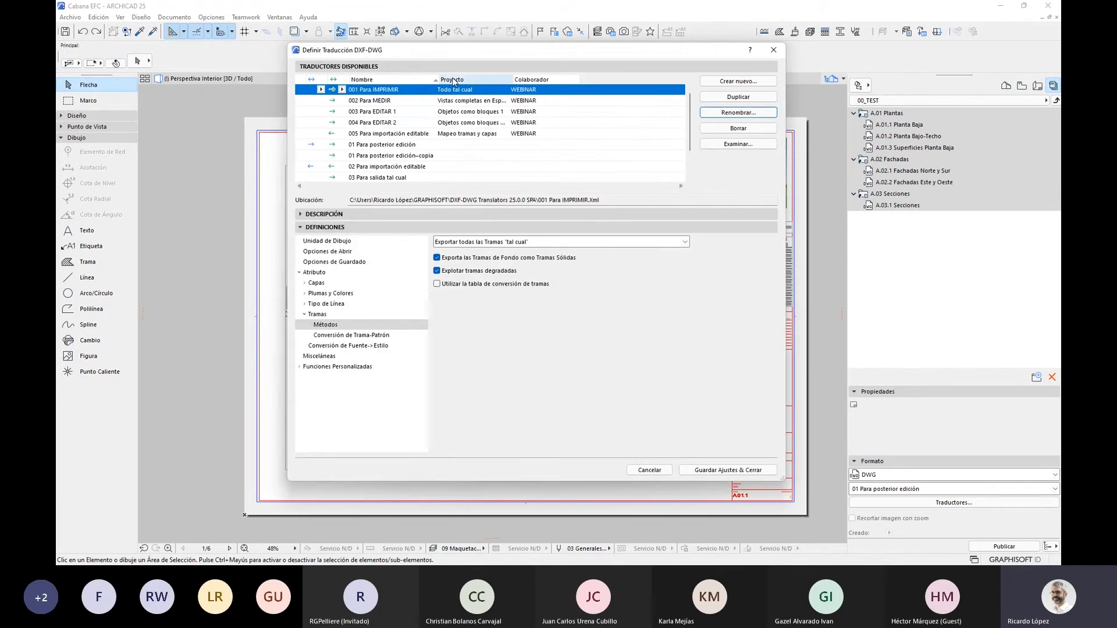
pyautogui.moveTo(437, 79); pyautogui.dragTo(463, 80)
pyautogui.moveTo(537, 80); pyautogui.dragTo(566, 79)
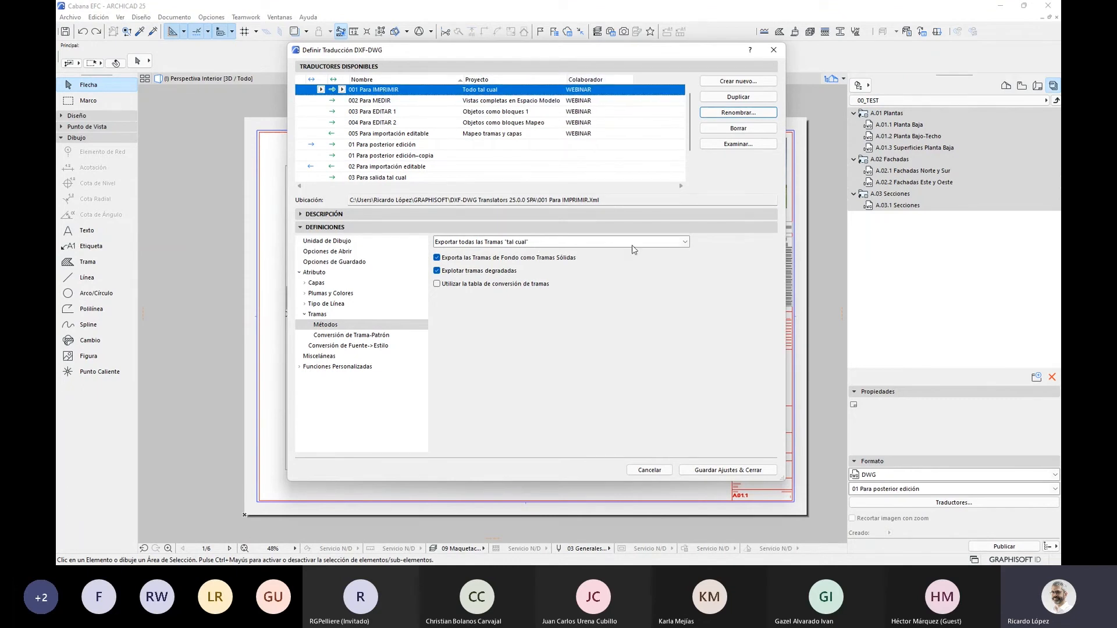
# - Collapse the translator definitions and highlight the file location of the 001 Para IMPRIMIR translator
pyautogui.click(306, 228)
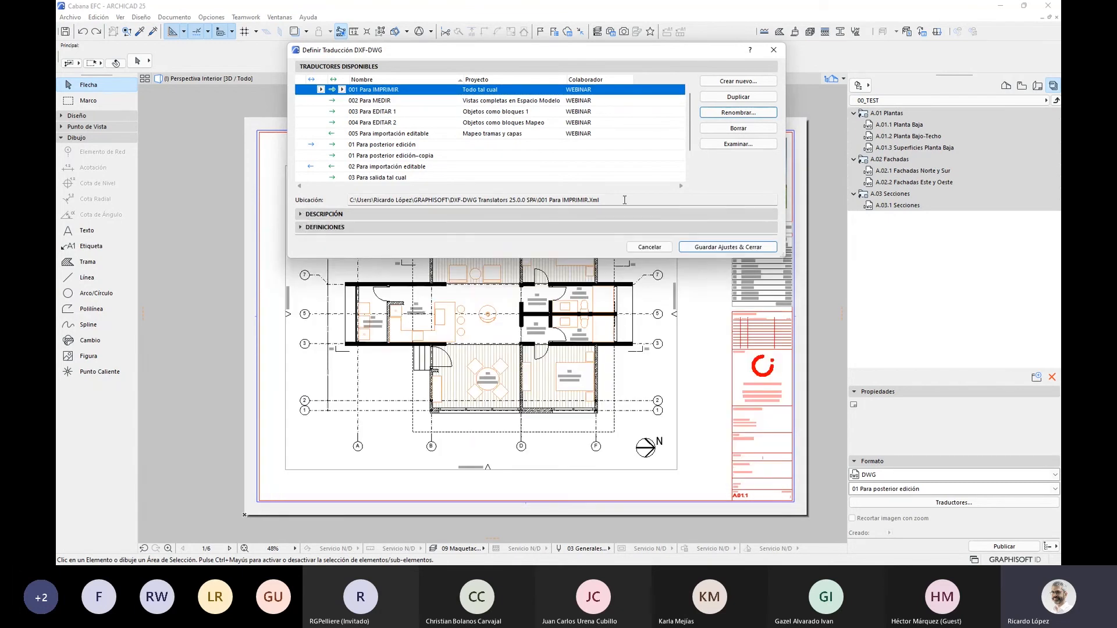
pyautogui.moveTo(599, 200); pyautogui.dragTo(347, 202)
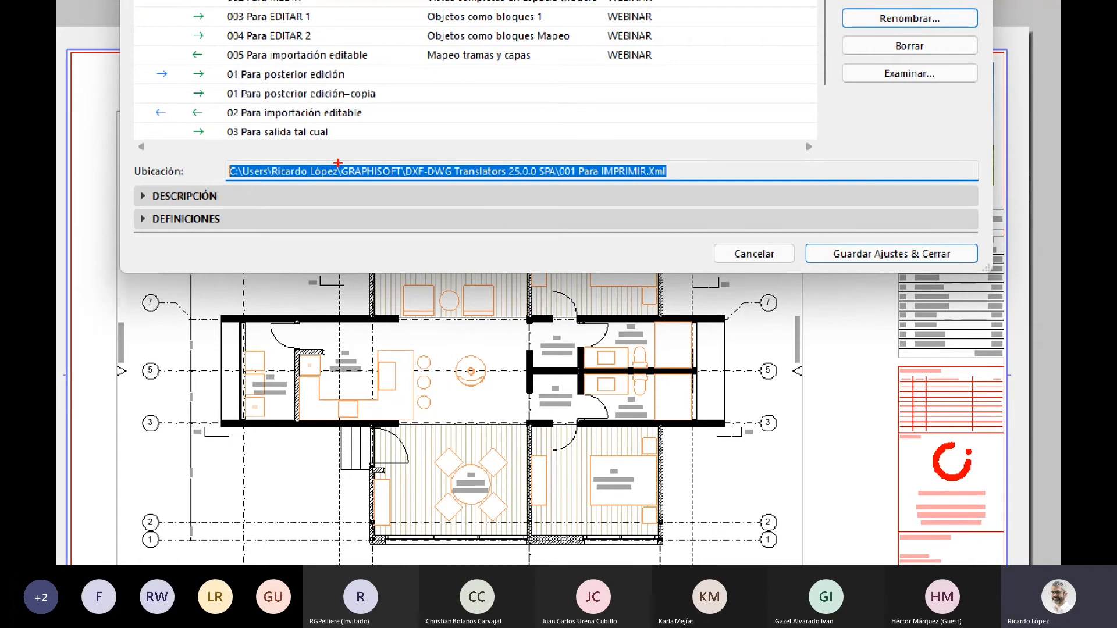
pyautogui.moveTo(338, 160); pyautogui.dragTo(672, 182)
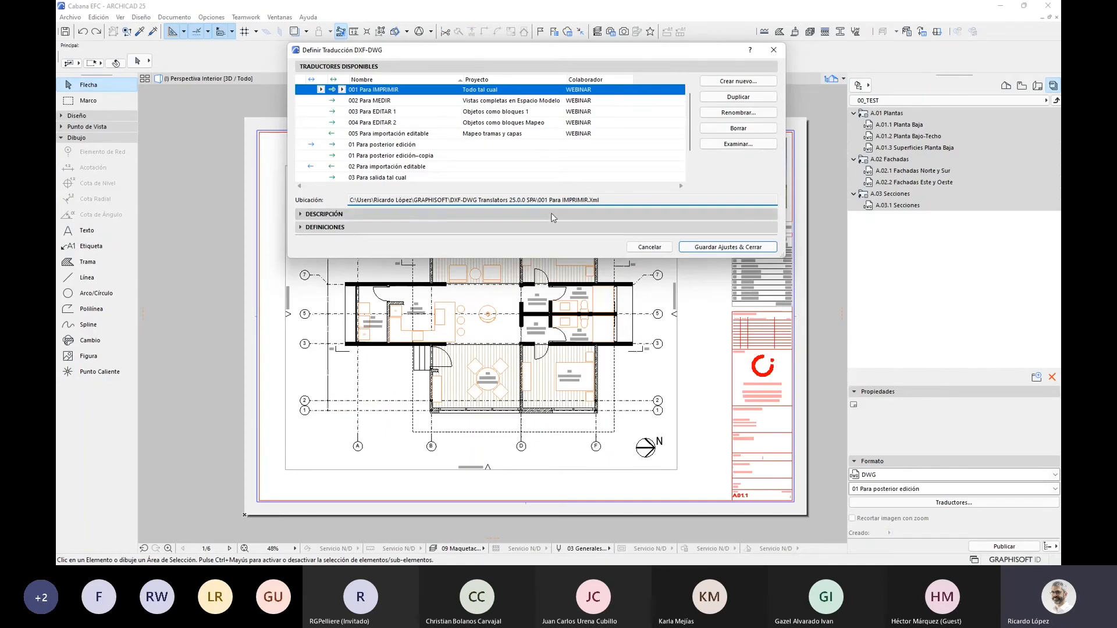
# - Expand the description of the 001 Para IMPRIMIR translator and highlight its explanatory text and closing note
pyautogui.click(551, 214)
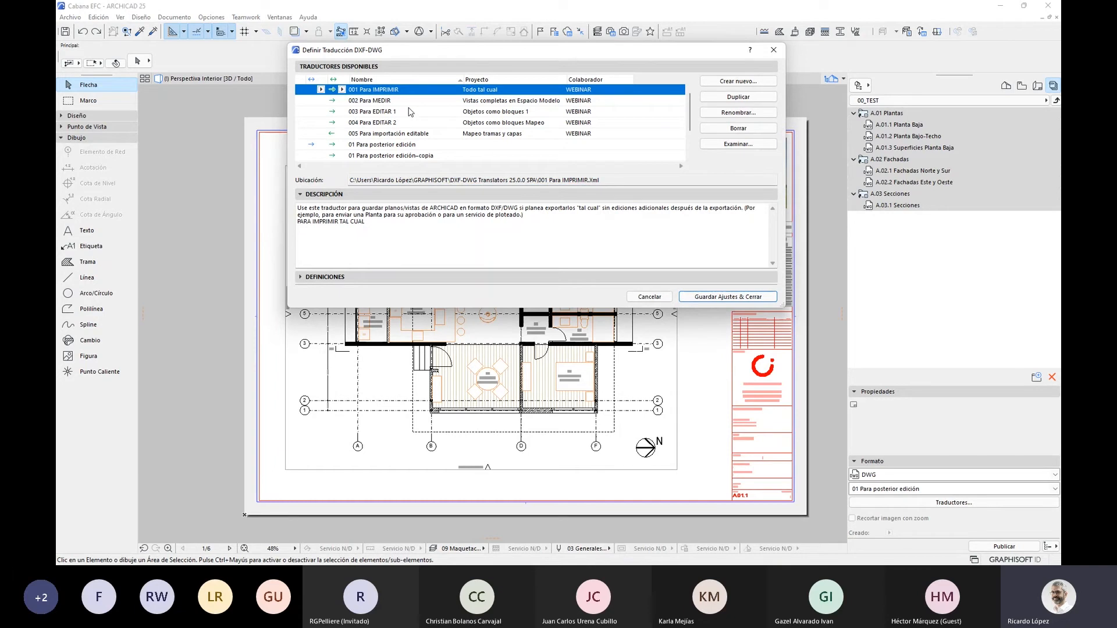
pyautogui.moveTo(403, 225); pyautogui.dragTo(349, 208)
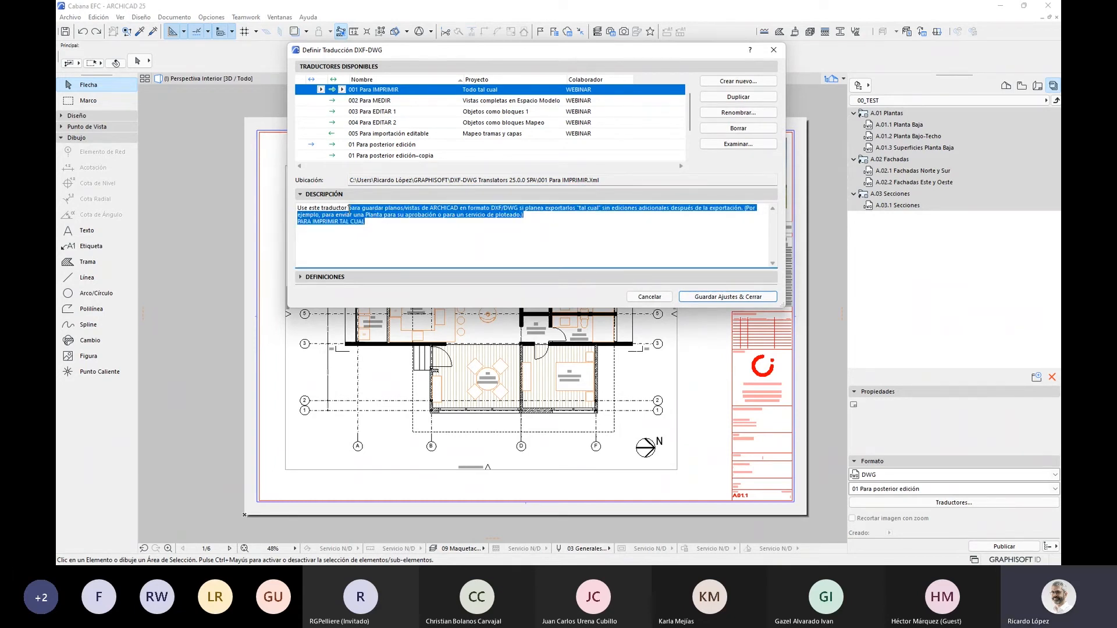
pyautogui.moveTo(364, 221); pyautogui.dragTo(298, 225)
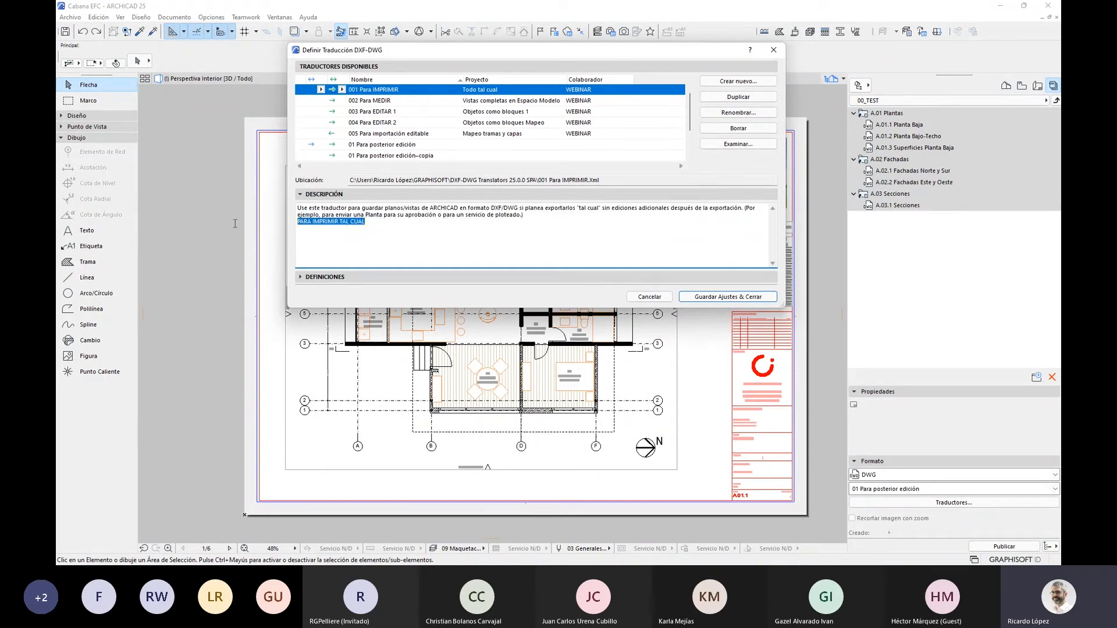
# - Compare the descriptions of translators 002, 003 and 004, return to 001 Para IMPRIMIR and collapse the description
pyautogui.click(381, 103)
pyautogui.click(379, 113)
pyautogui.click(377, 121)
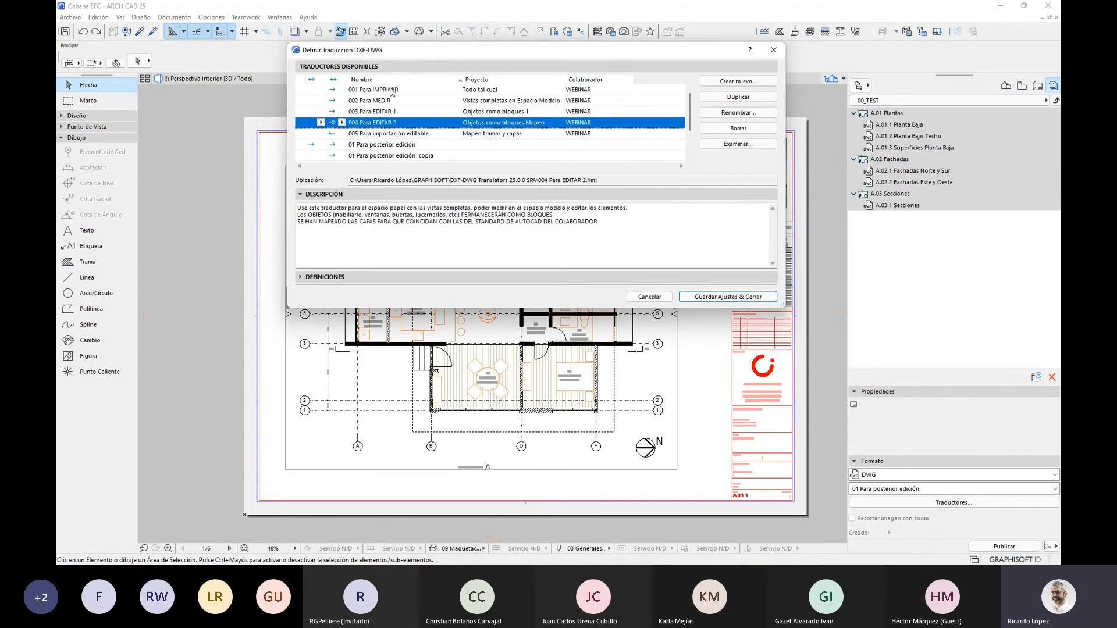
pyautogui.click(392, 91)
pyautogui.click(382, 193)
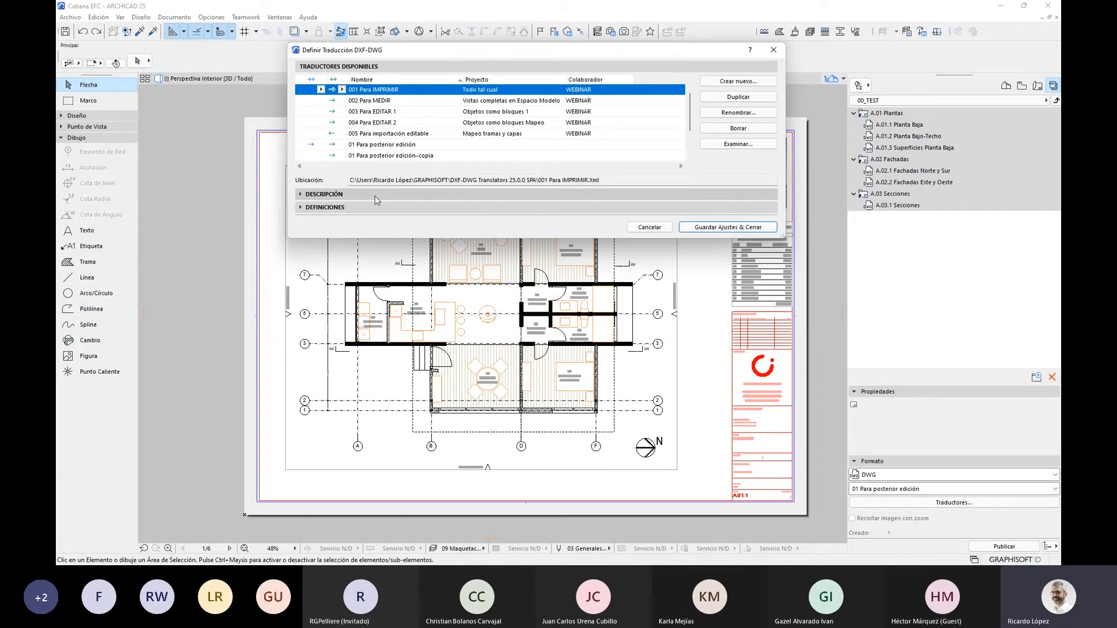
# - Expand the 001 Para IMPRIMIR definitions, collapse the attribute group and review the drawing unit choices, keeping 1 metro
pyautogui.click(383, 213)
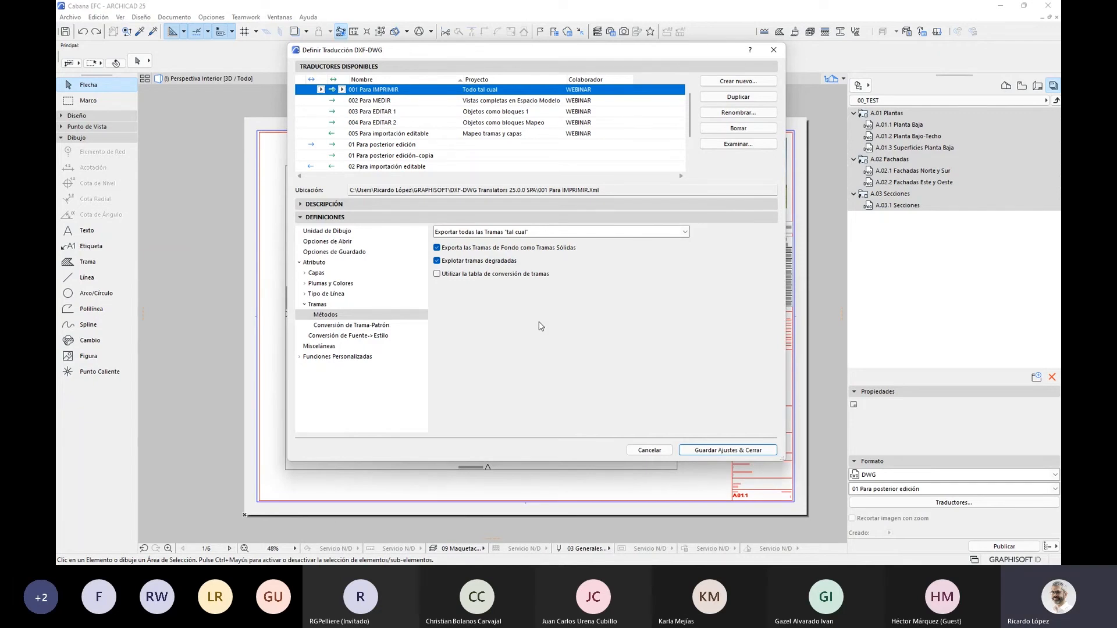
pyautogui.click(347, 232)
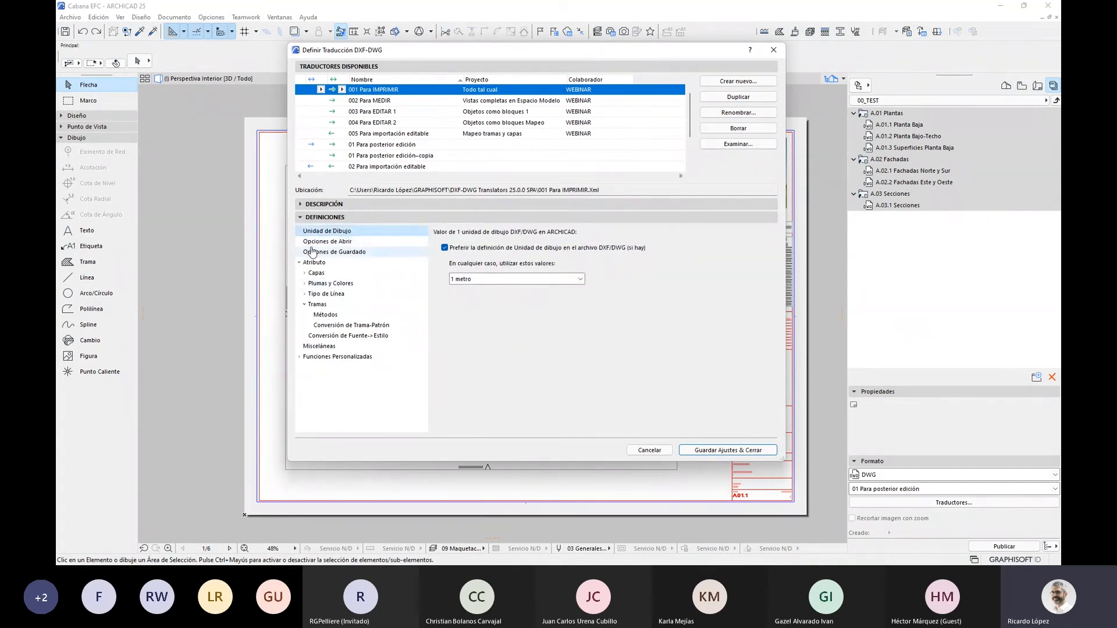
pyautogui.click(299, 262)
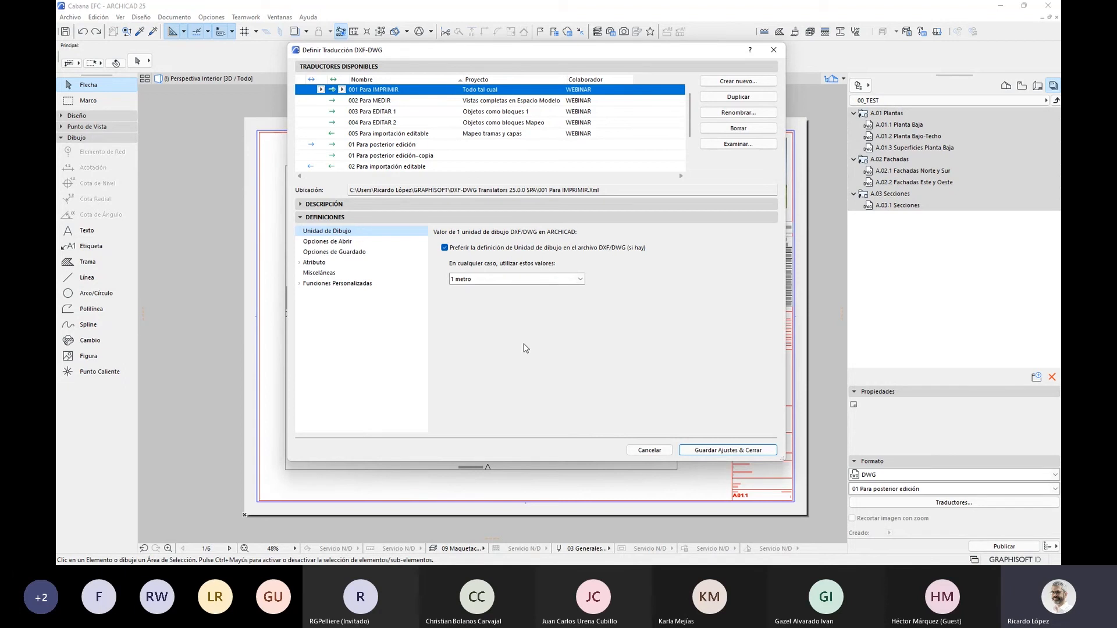
pyautogui.click(580, 281)
pyautogui.click(580, 280)
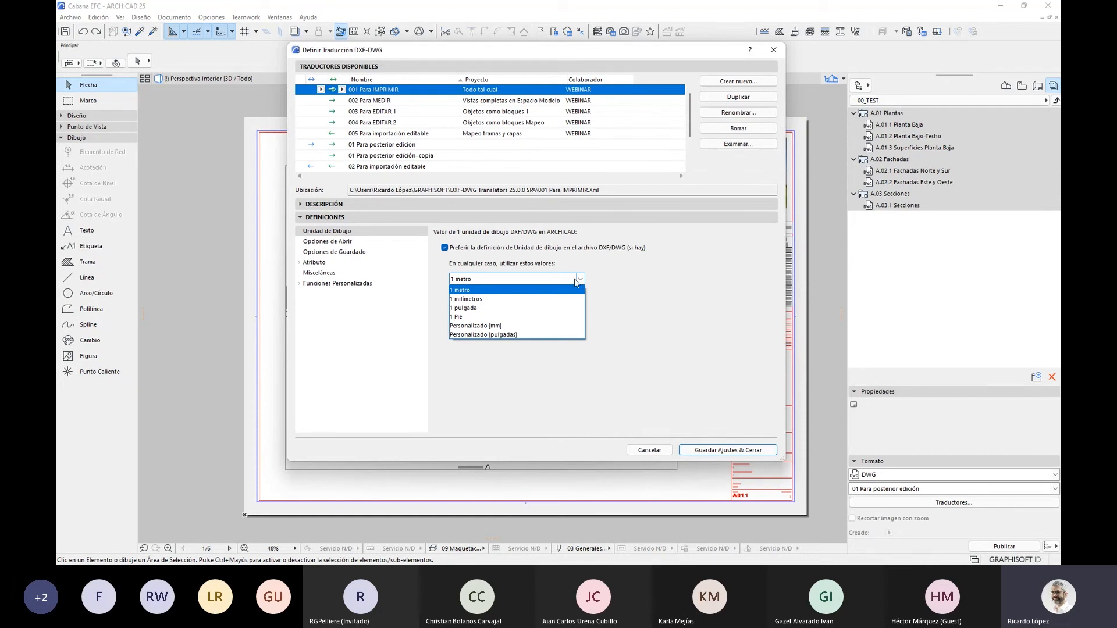
pyautogui.click(512, 289)
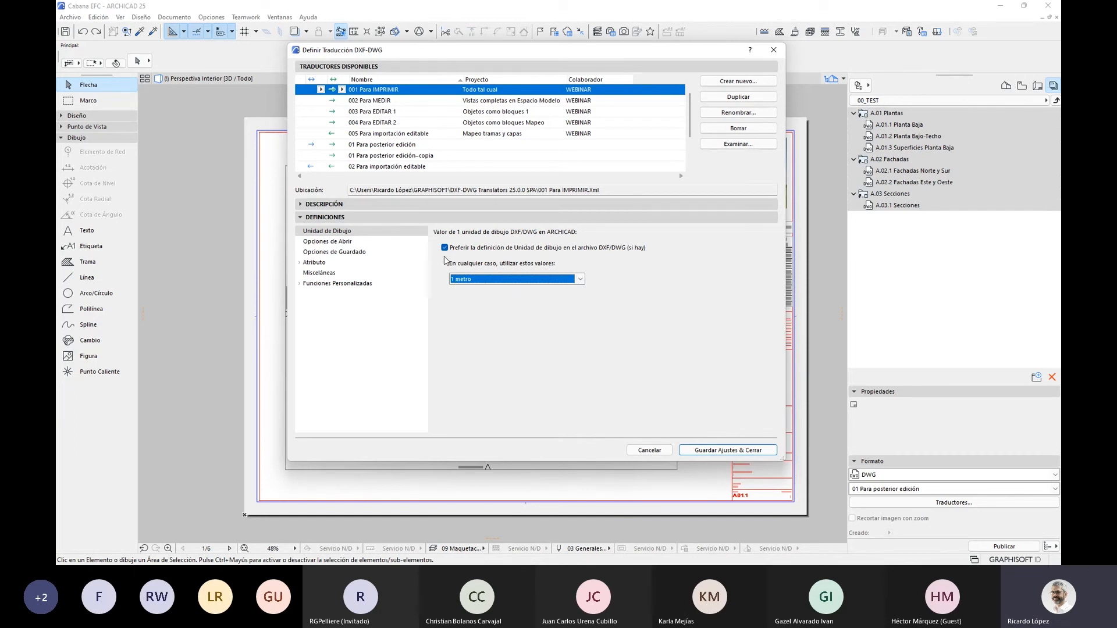
pyautogui.click(576, 279)
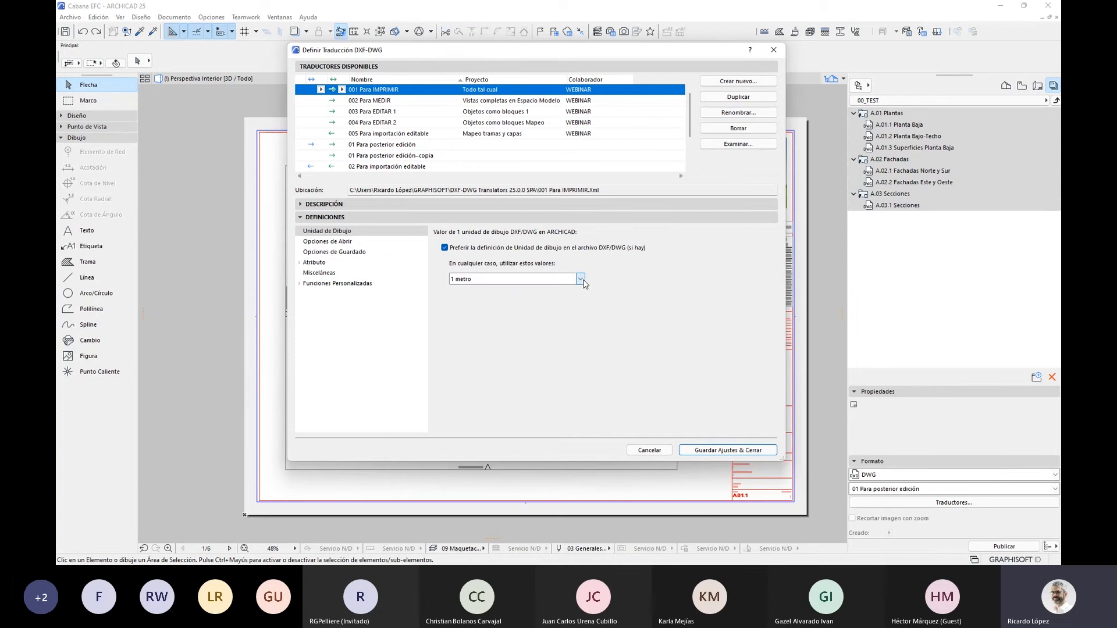
pyautogui.click(617, 278)
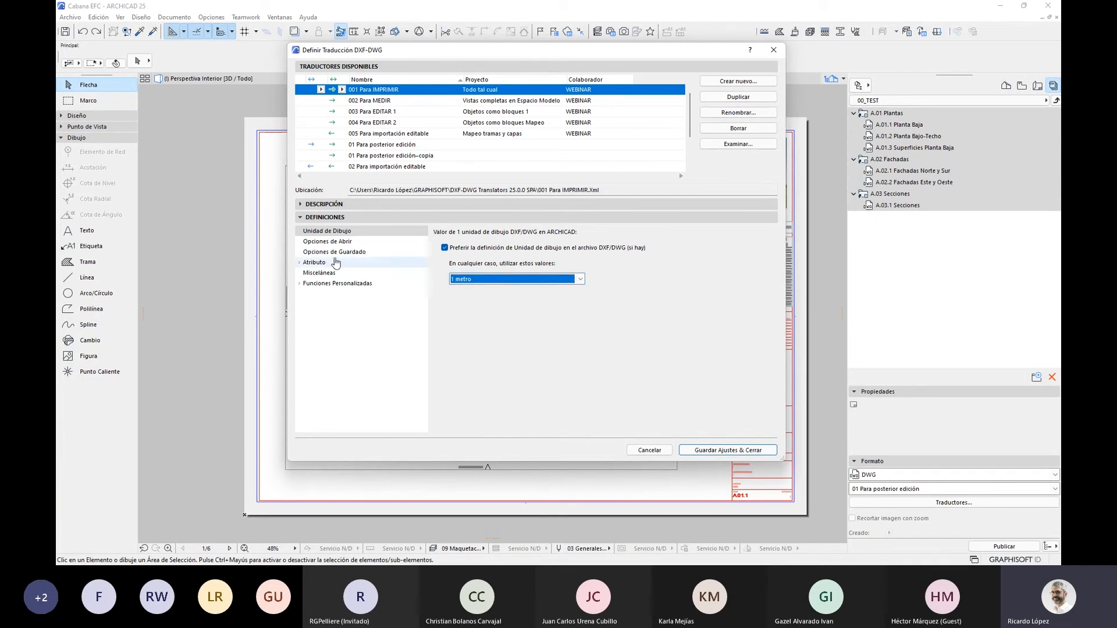
# - Examine the opening options of 001 Para IMPRIMIR and the choices for its default role and import/export use
pyautogui.click(350, 243)
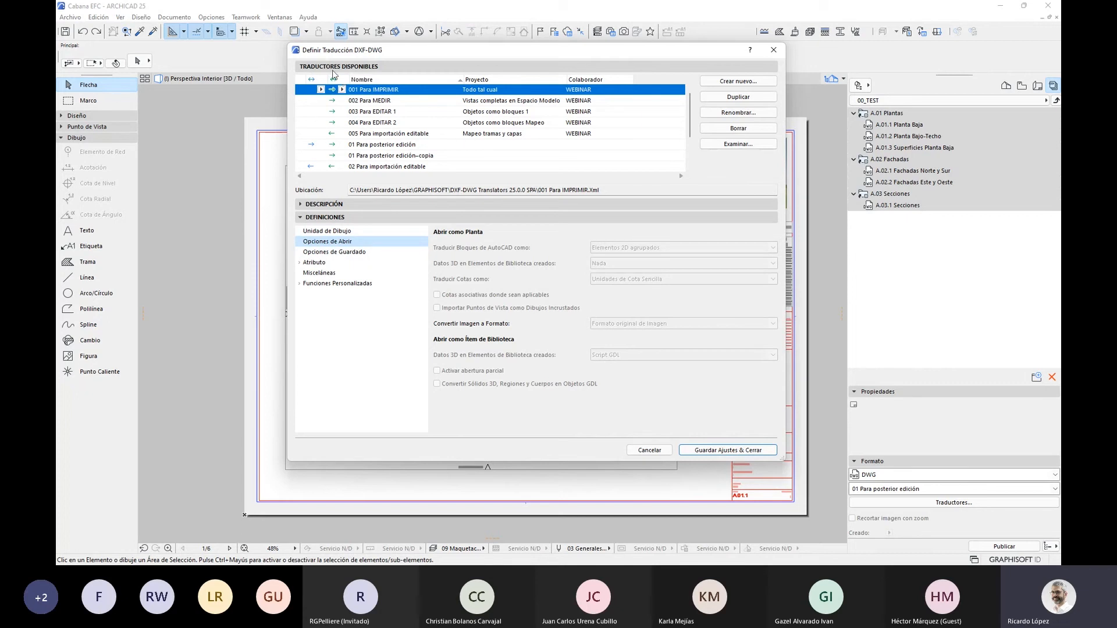
pyautogui.click(321, 90)
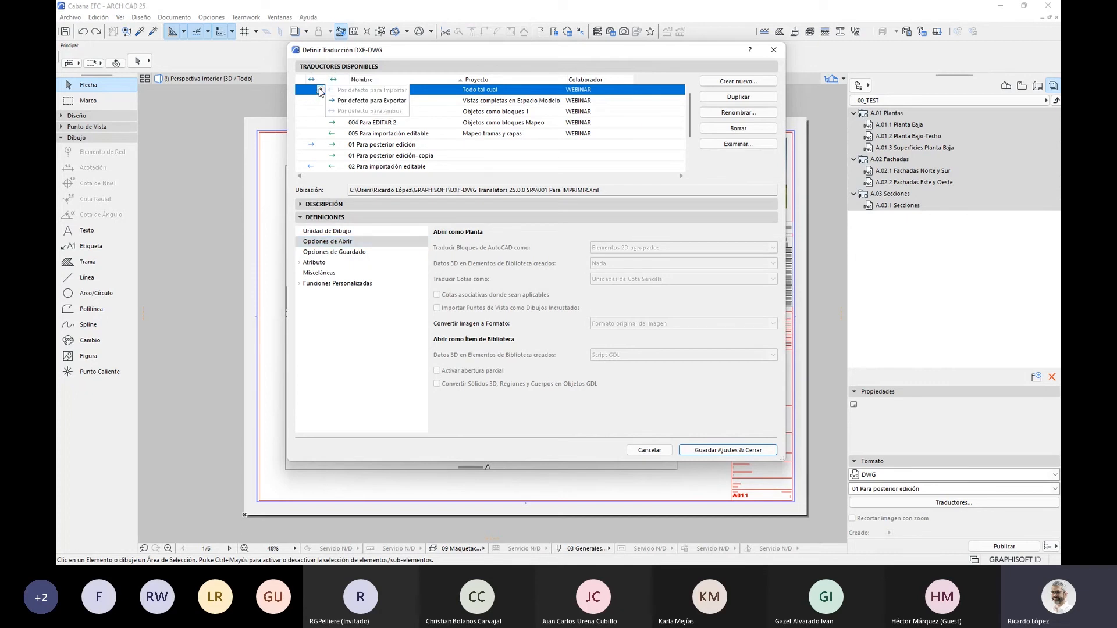
pyautogui.click(358, 66)
pyautogui.click(342, 90)
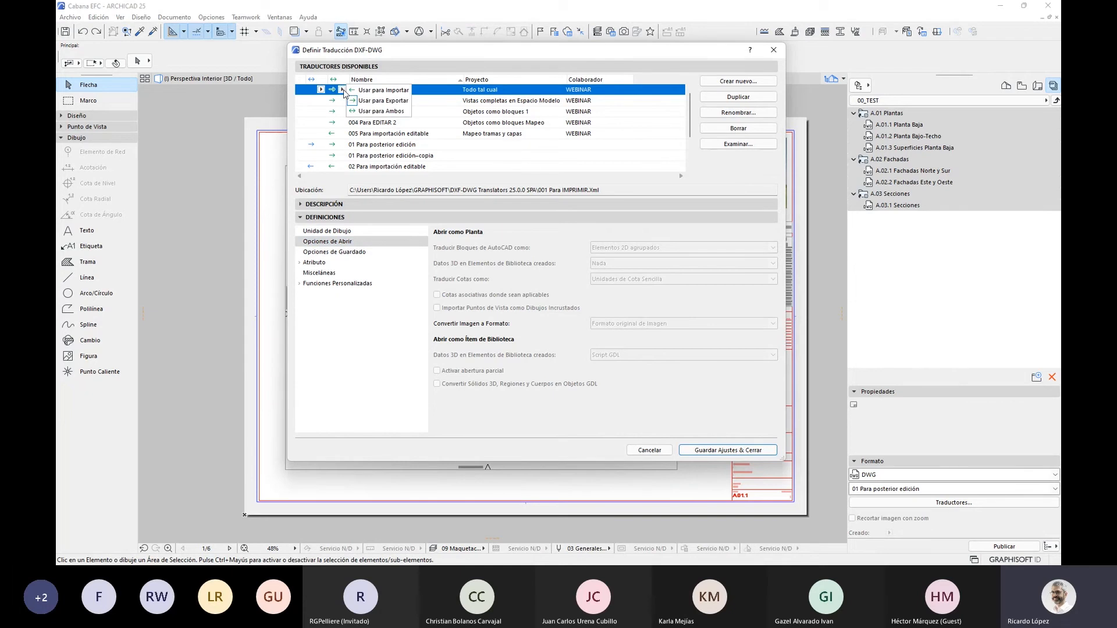
pyautogui.click(396, 73)
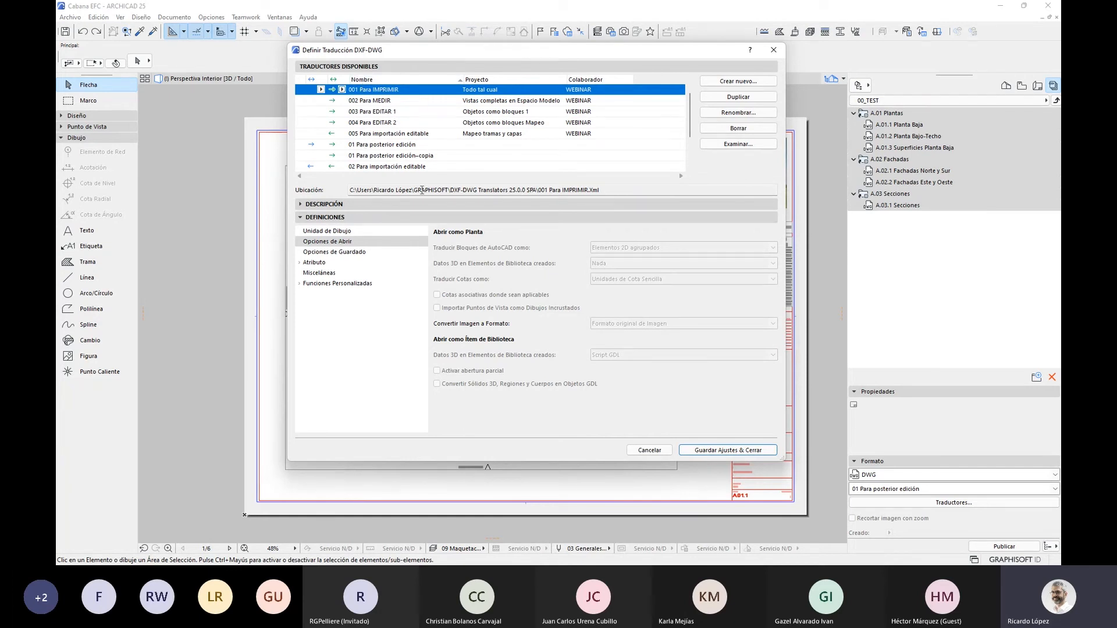
# - Show the saving options of 001 Para IMPRIMIR and review the available AutoCAD file versions, keeping Dibujo AutoCAD 2018
pyautogui.click(343, 252)
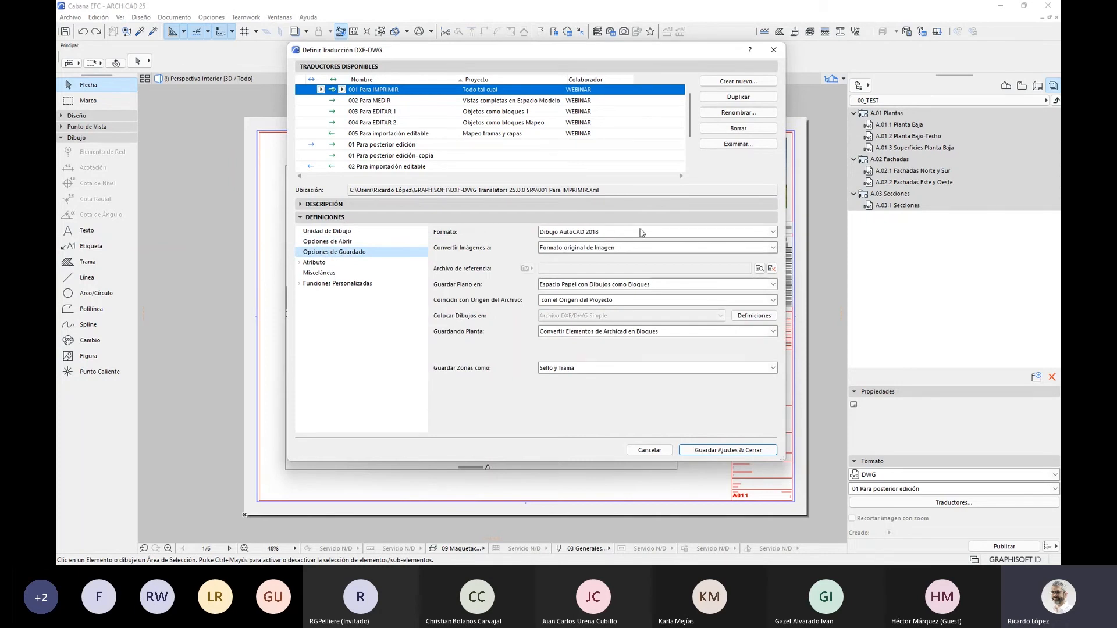
pyautogui.click(773, 233)
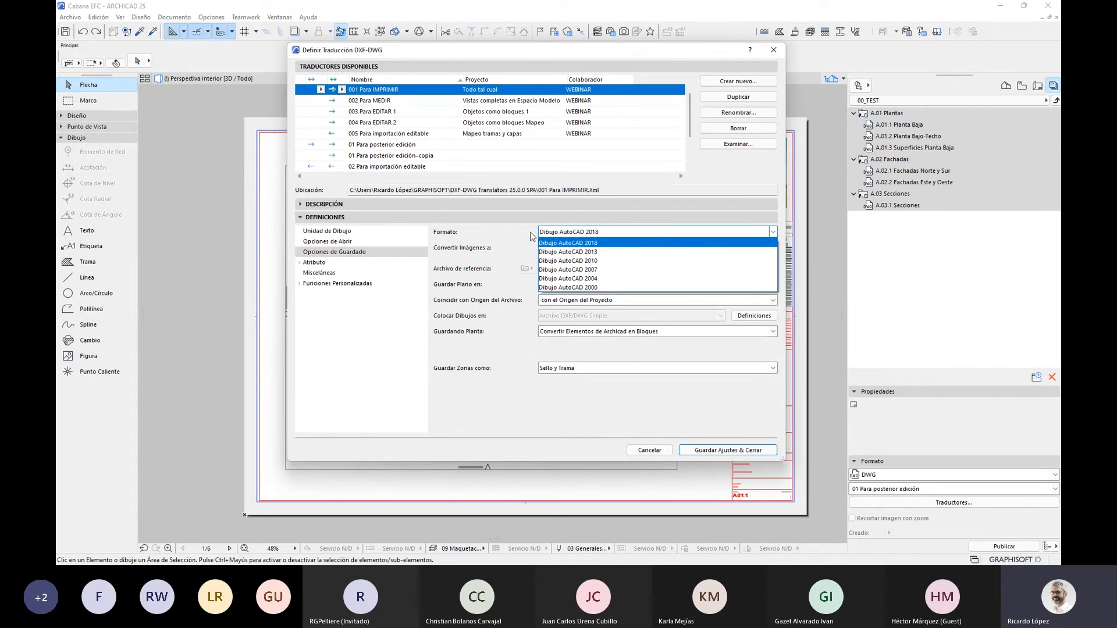
pyautogui.click(479, 243)
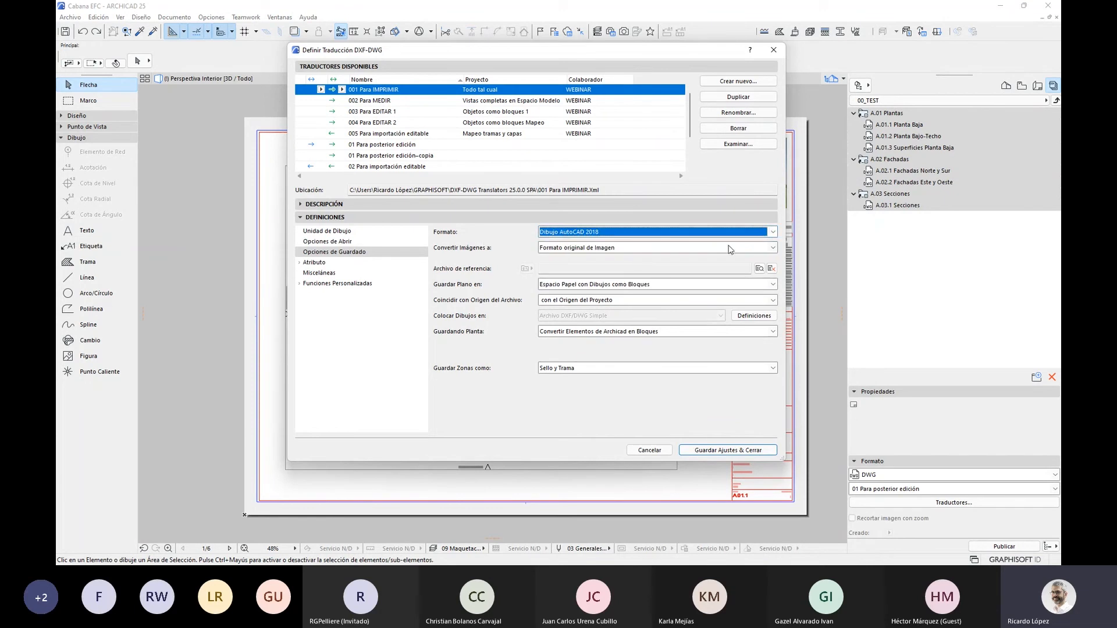
# - Review the image conversion choices against the rendered image on the layout, keeping Formato original de Imagen
pyautogui.click(774, 249)
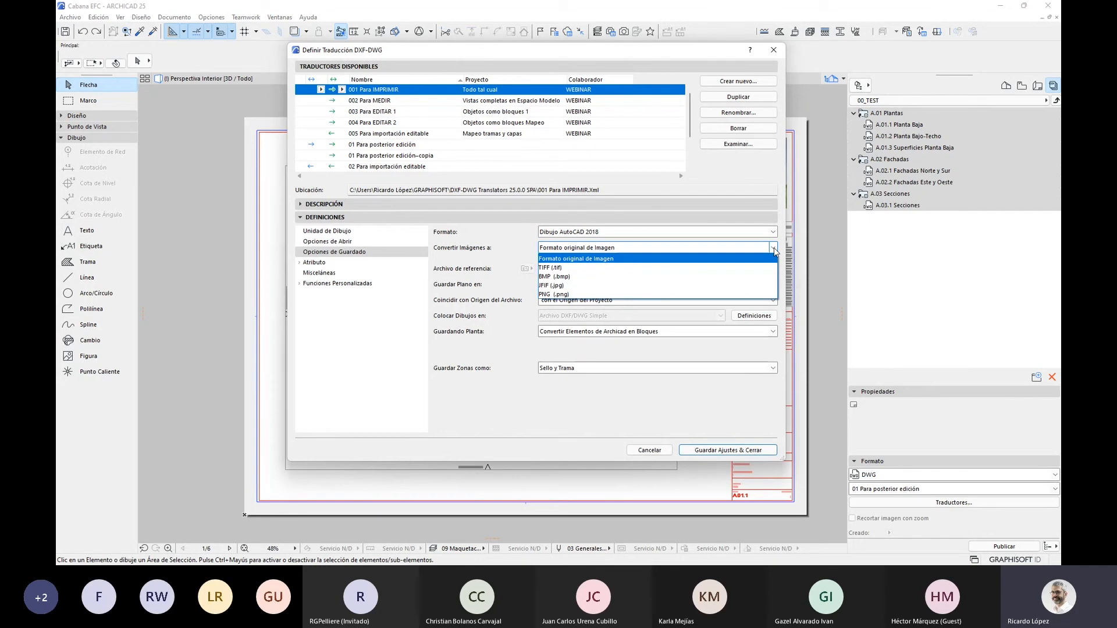
pyautogui.click(658, 57)
pyautogui.moveTo(658, 57); pyautogui.dragTo(574, 107)
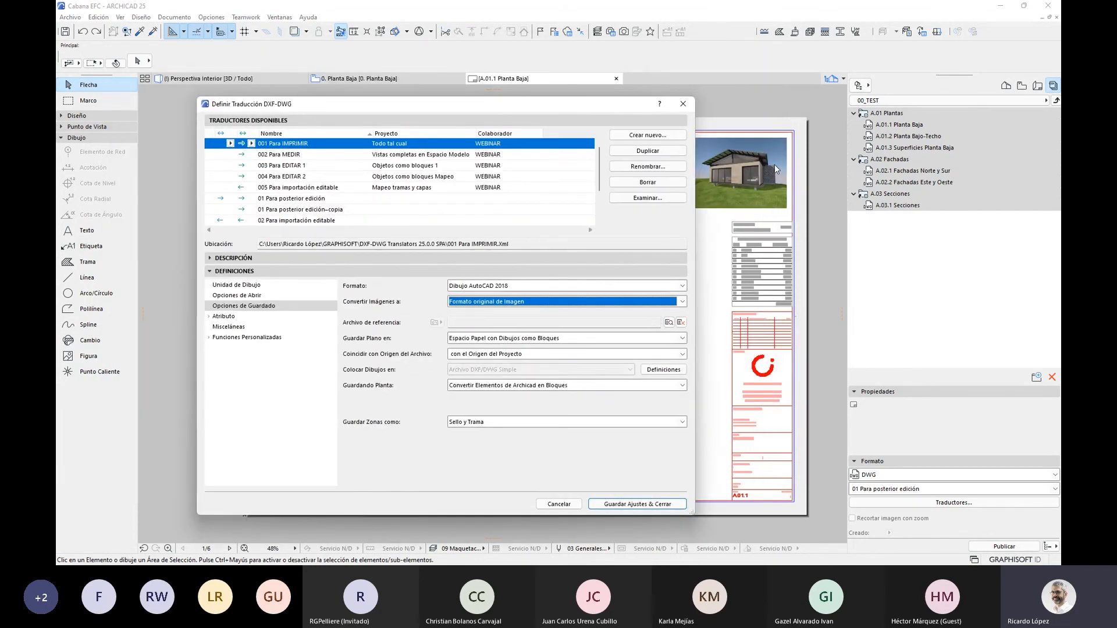
pyautogui.click(683, 302)
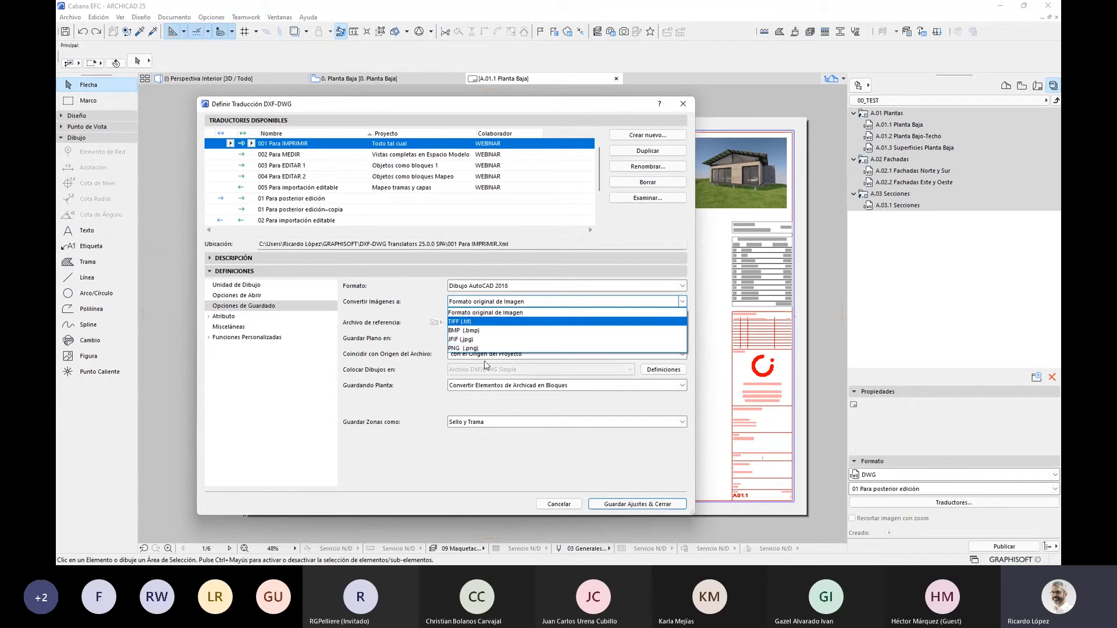
pyautogui.click(486, 312)
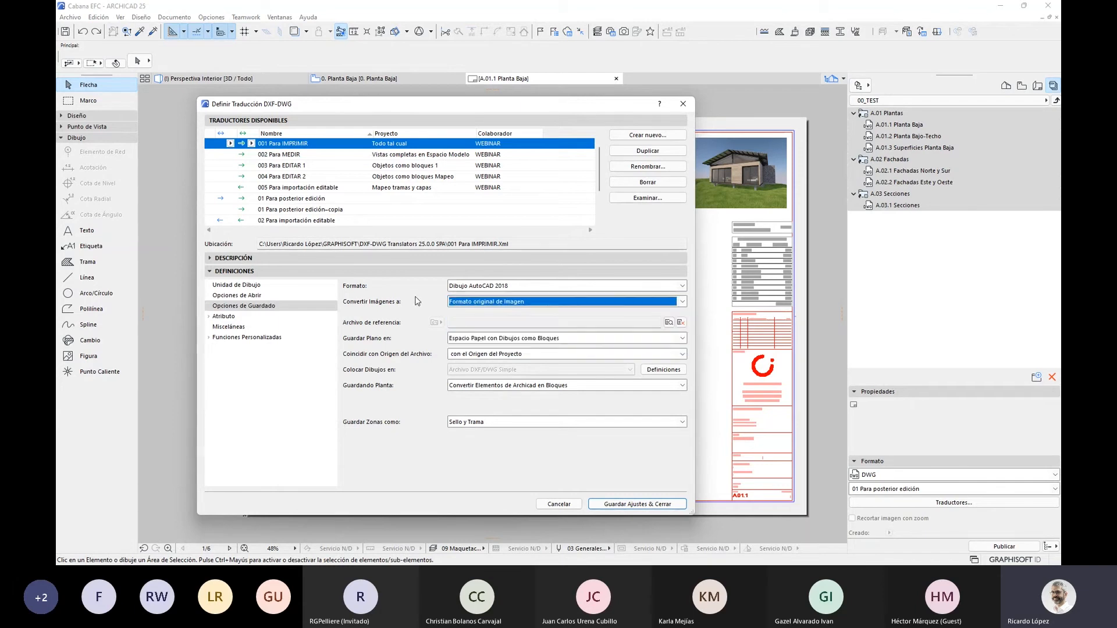
pyautogui.moveTo(540, 113); pyautogui.dragTo(630, 101)
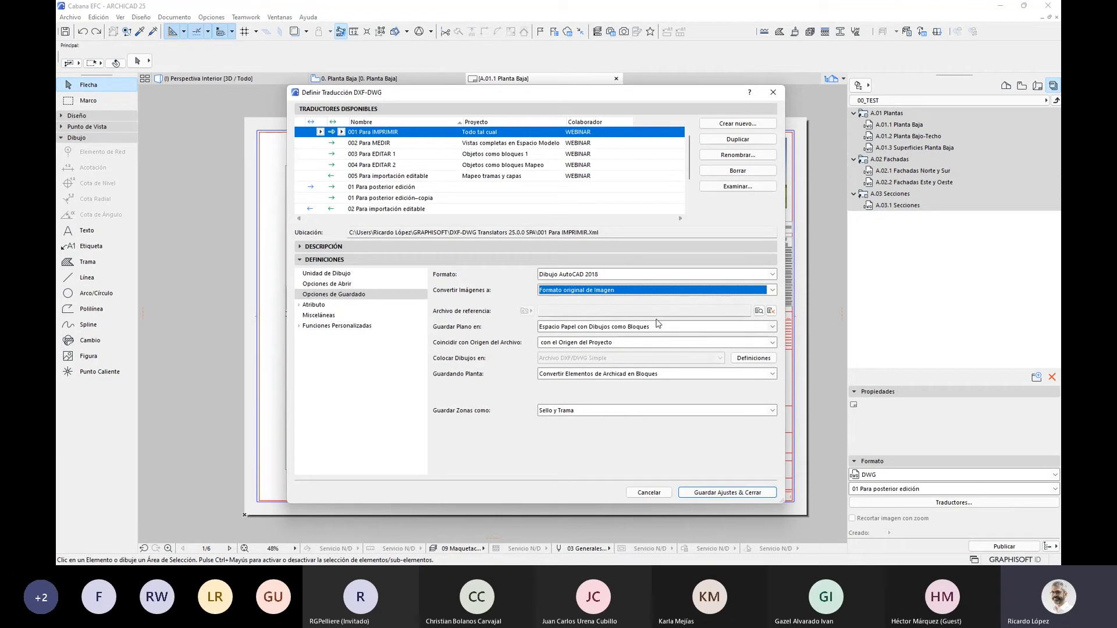
# - Review the layout saving choices, keeping Espacio Papel con Dibujos como Bloques, and inspect the Xref definitions without changing them
pyautogui.click(772, 327)
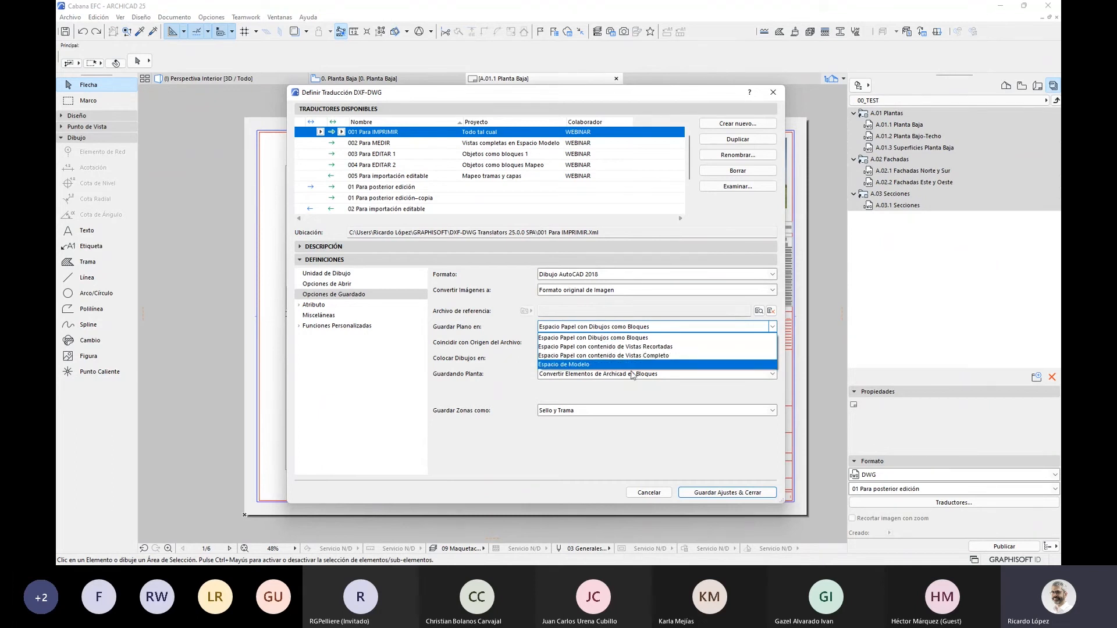
pyautogui.click(510, 329)
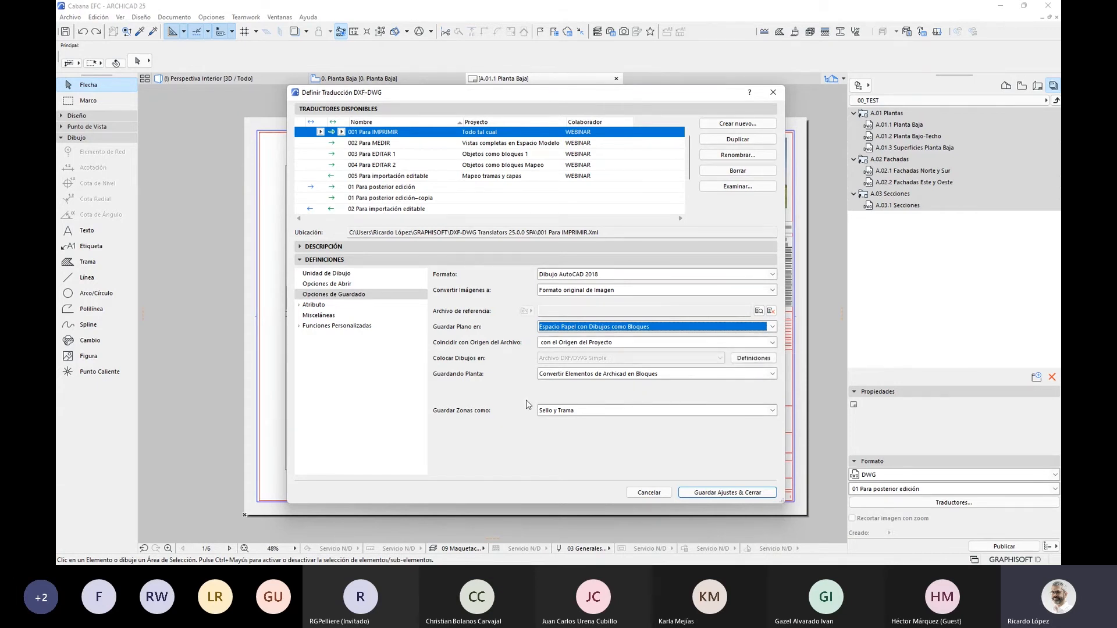
pyautogui.click(750, 360)
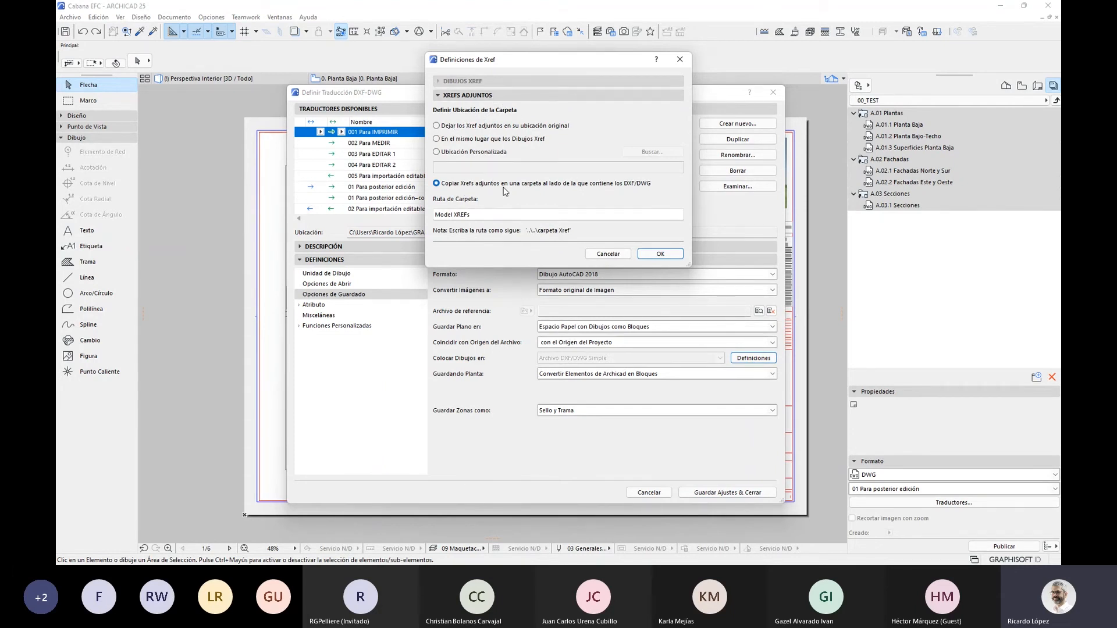
pyautogui.click(680, 59)
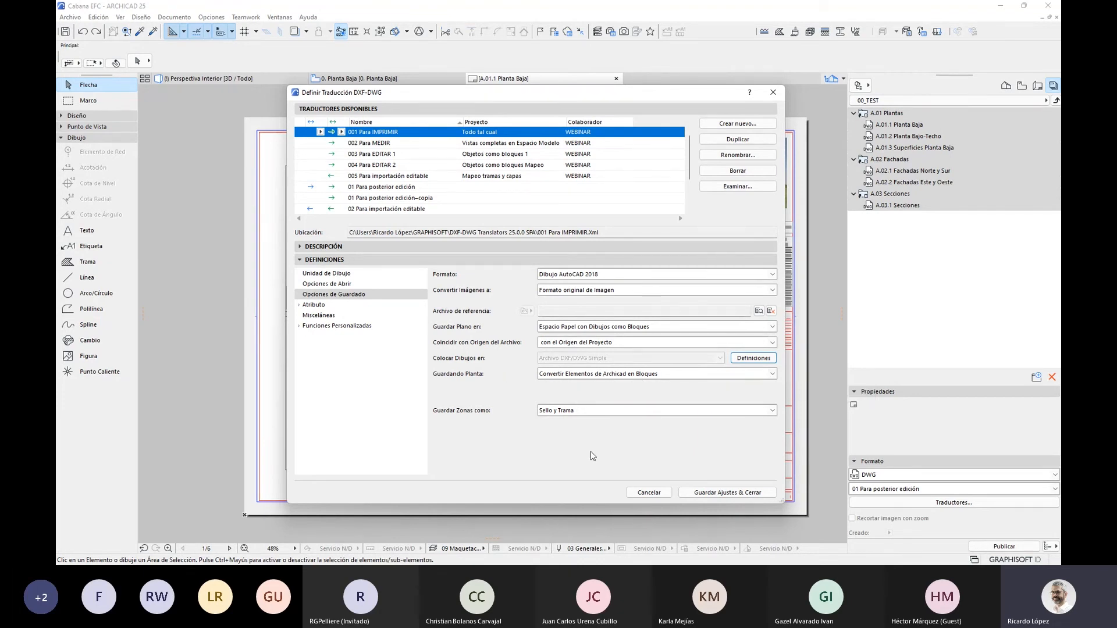
# - Review the floor plan and zone saving choices, keeping Convertir Elementos de Archicad en Bloques and Sello y Trama
pyautogui.click(774, 375)
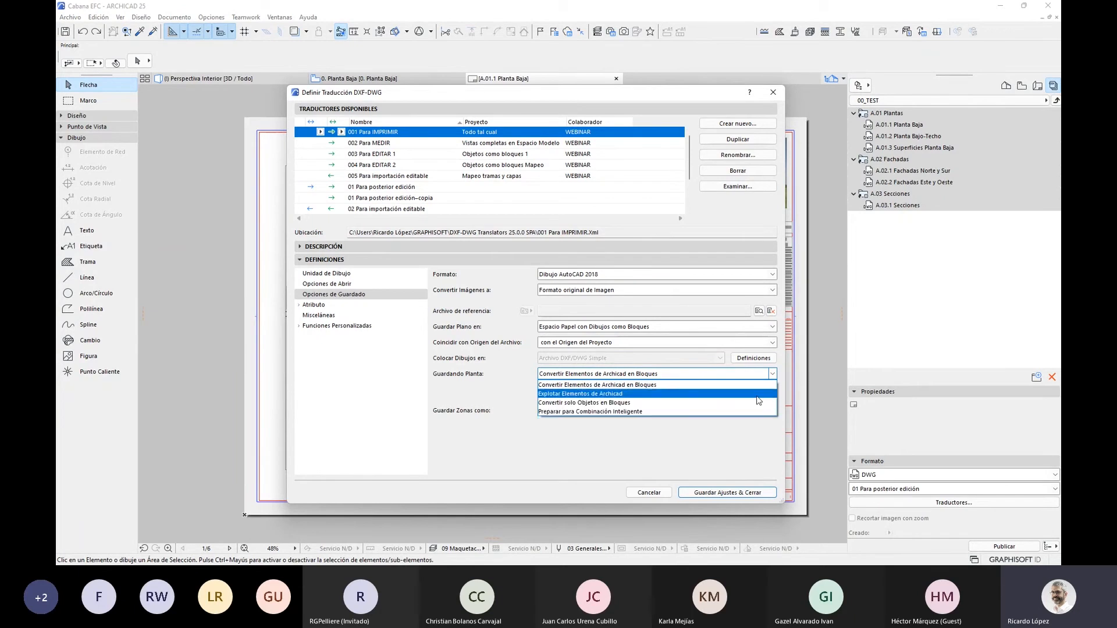
pyautogui.click(495, 405)
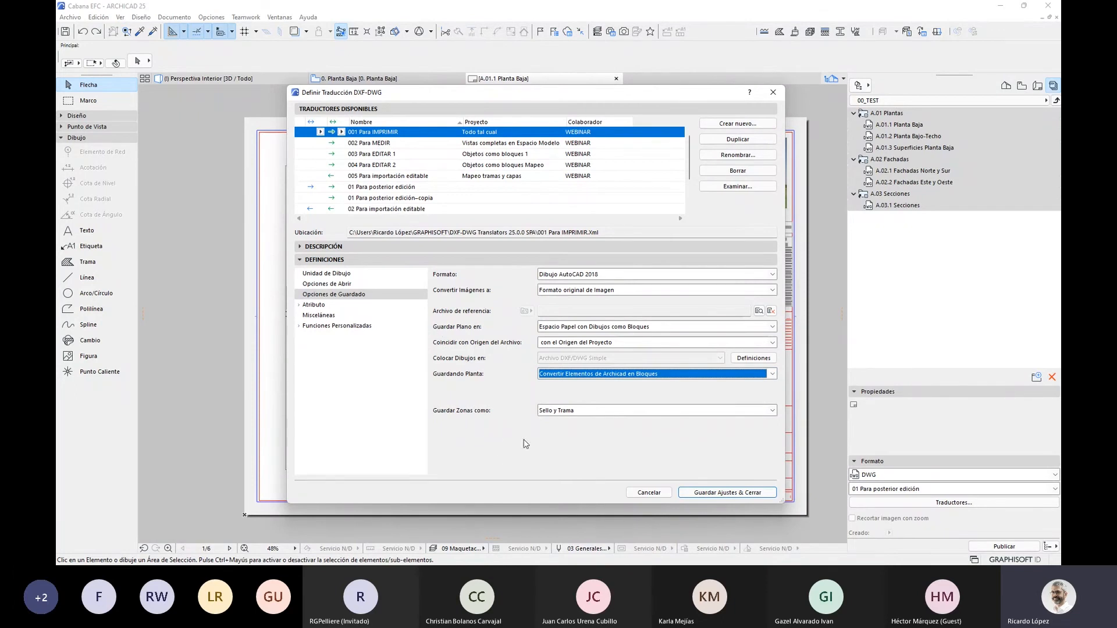
pyautogui.click(599, 412)
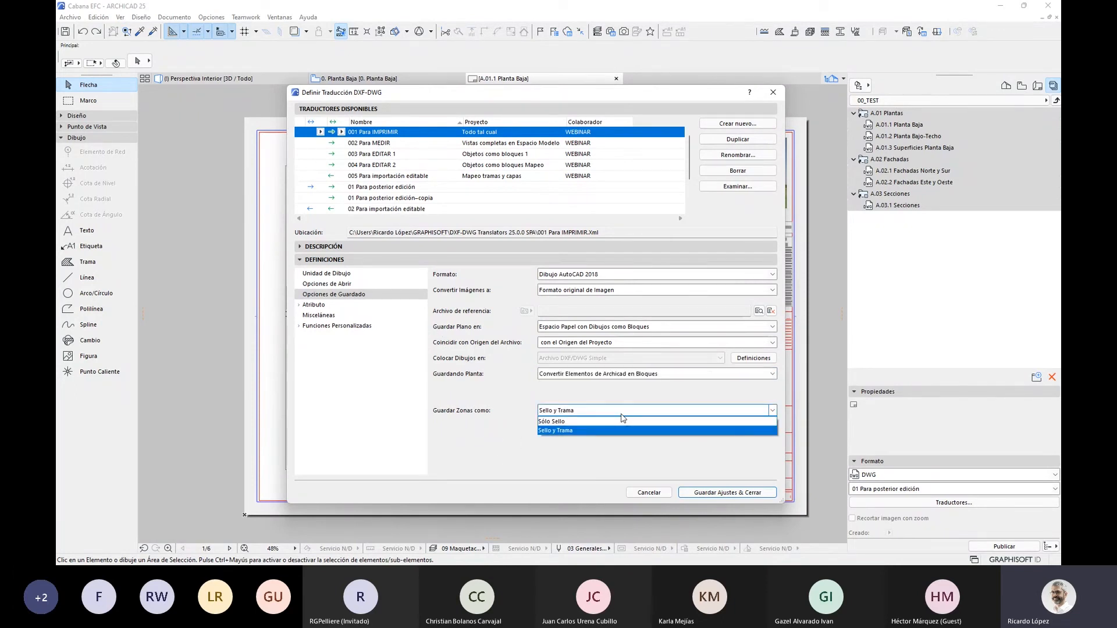
pyautogui.click(559, 396)
pyautogui.click(567, 414)
pyautogui.click(526, 396)
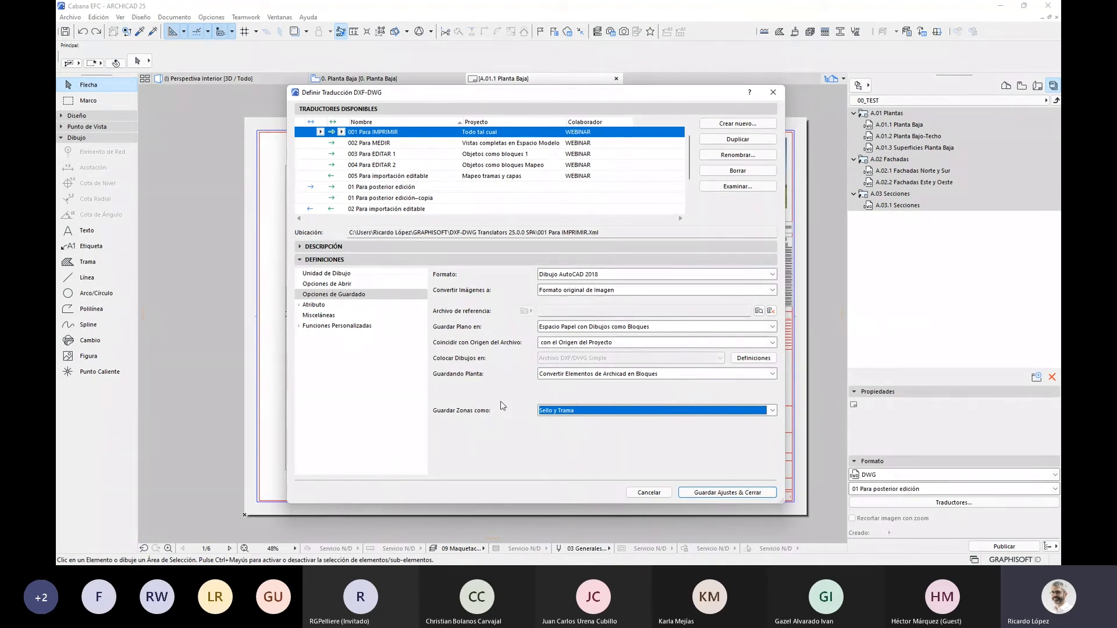
# - Expand the attribute definitions of 001 Para IMPRIMIR to examine their subgroups, collapse Tramas and close the translator settings
pyautogui.click(312, 307)
pyautogui.click(299, 304)
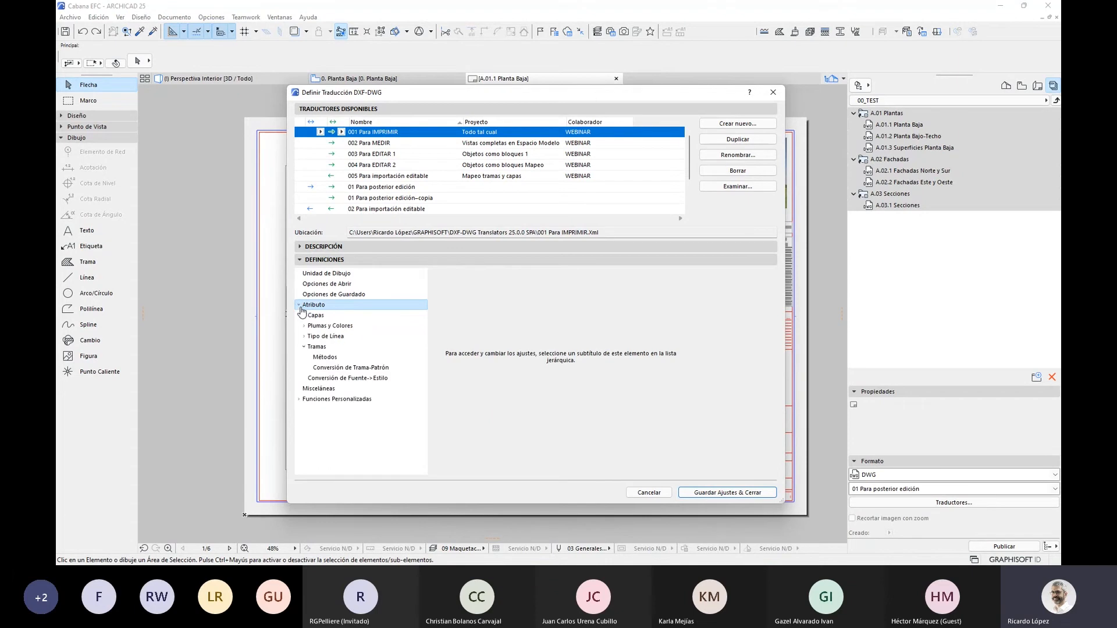
pyautogui.click(323, 316)
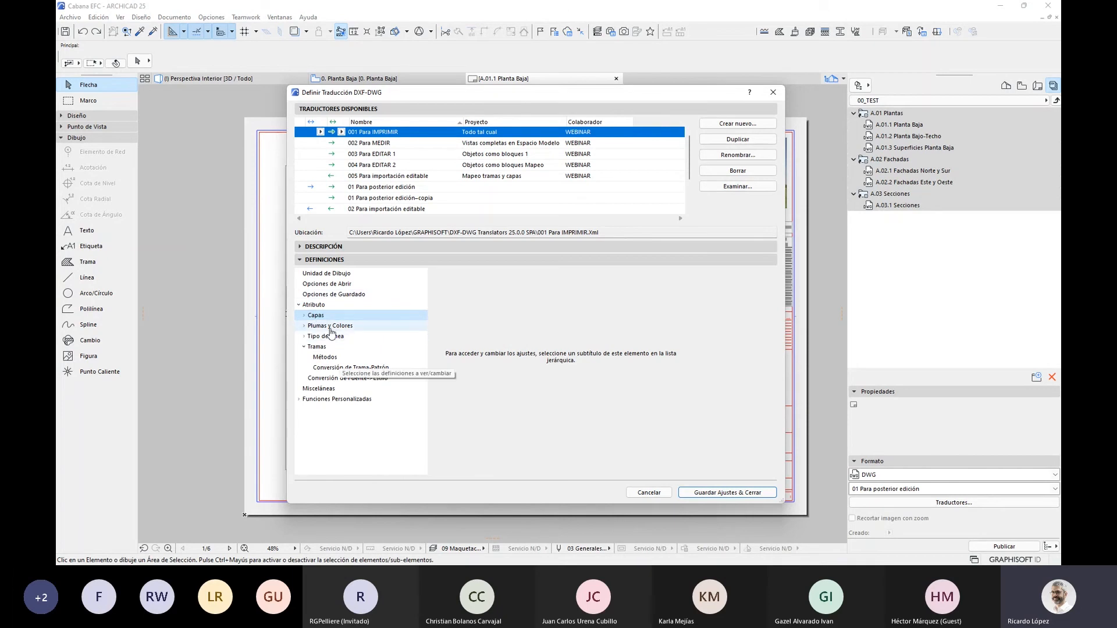
pyautogui.click(327, 305)
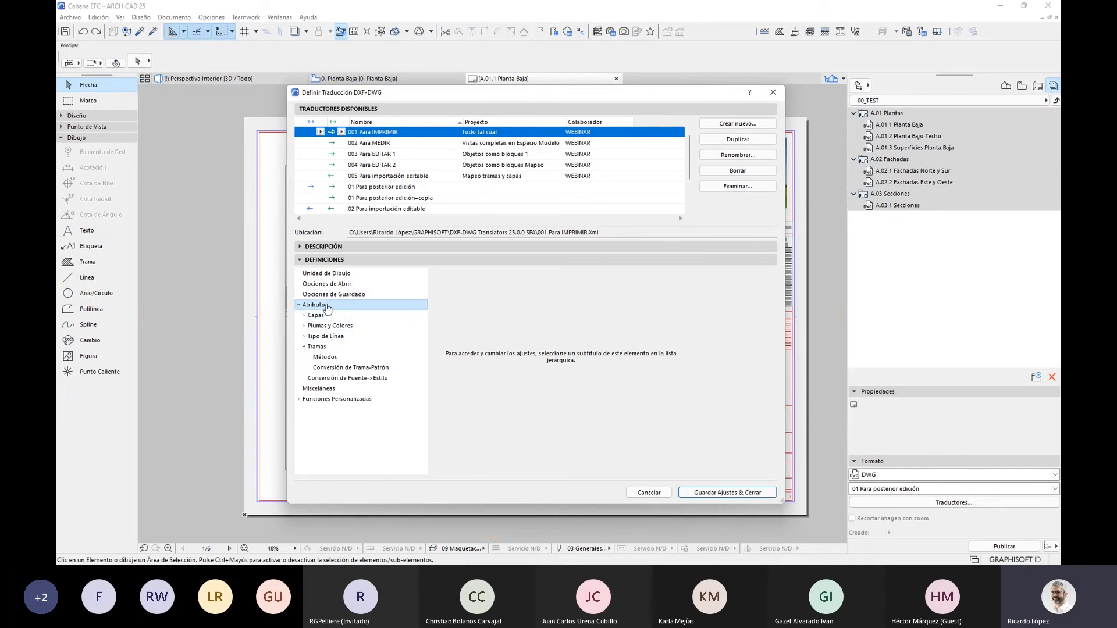
pyautogui.click(301, 348)
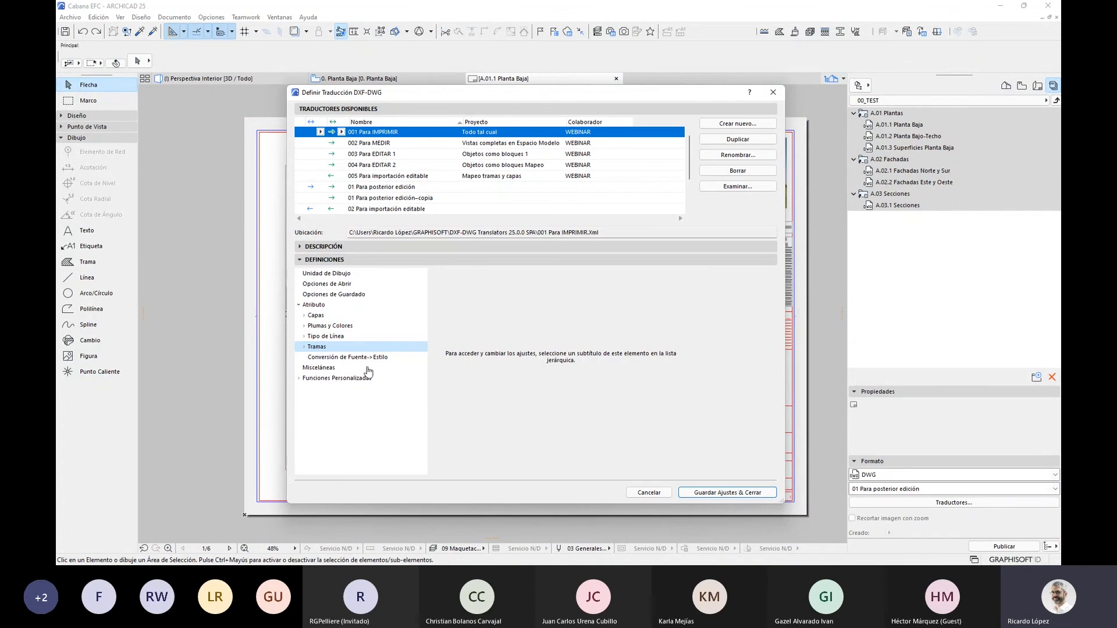
pyautogui.click(772, 92)
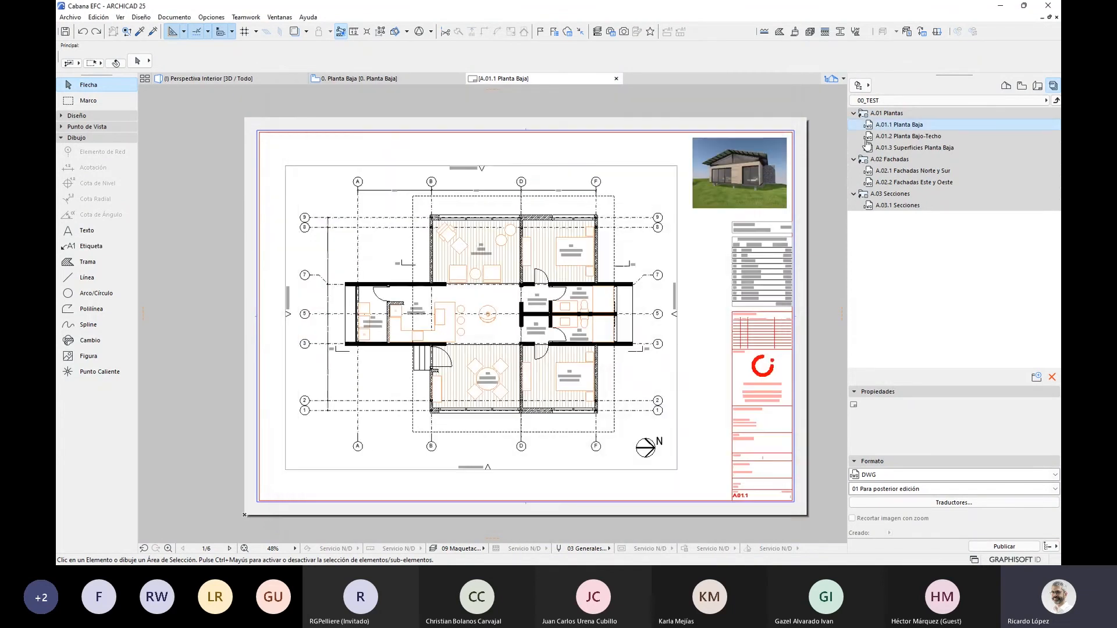
# - Switch the publisher set from 00_TEST to 01.01. ANTEPROYECTO | Planos DWG (IMPRESIÓN)
pyautogui.click(977, 491)
pyautogui.click(944, 279)
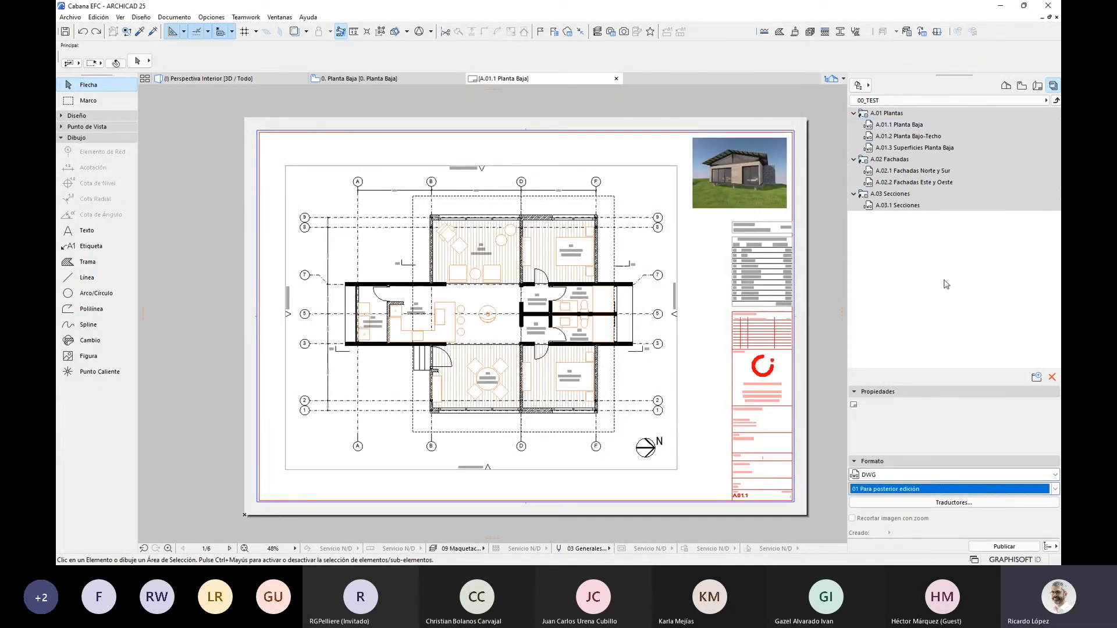
pyautogui.click(1041, 101)
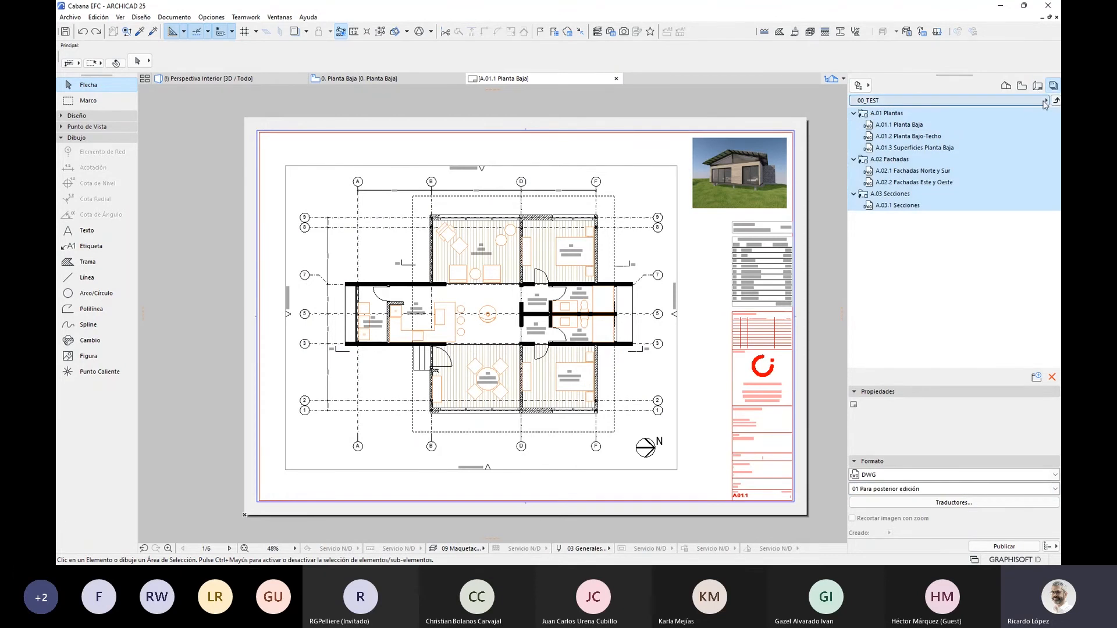
pyautogui.click(806, 151)
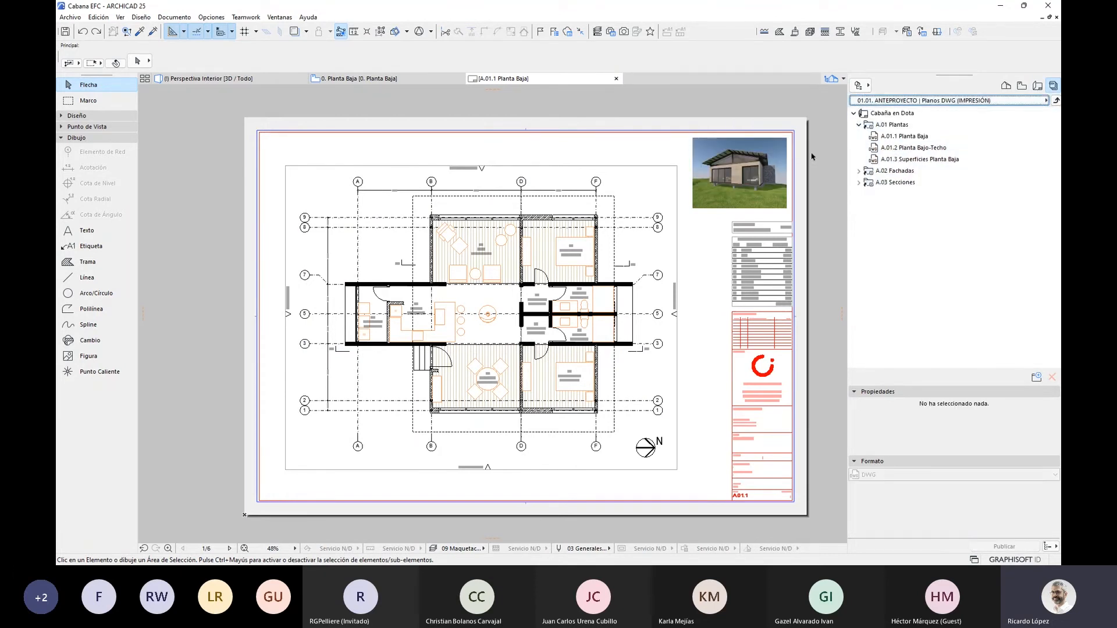
# - Publish only the A.01.1 Planta Baja layout as DWG with the 001 Para IMPRIMIR translator
pyautogui.click(942, 139)
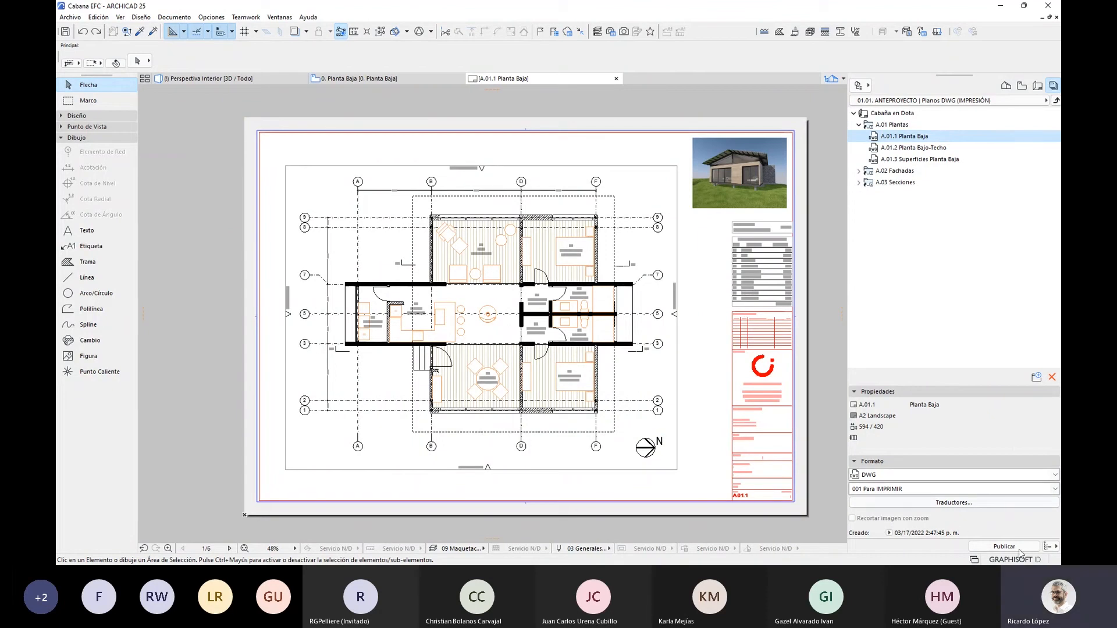
pyautogui.click(1048, 548)
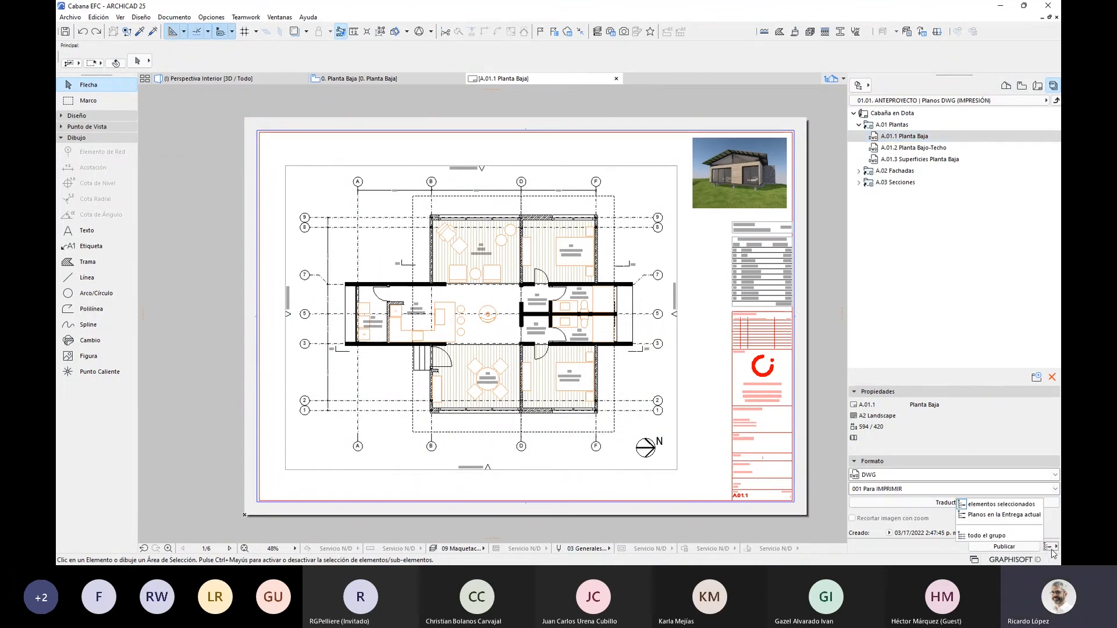
pyautogui.click(1025, 505)
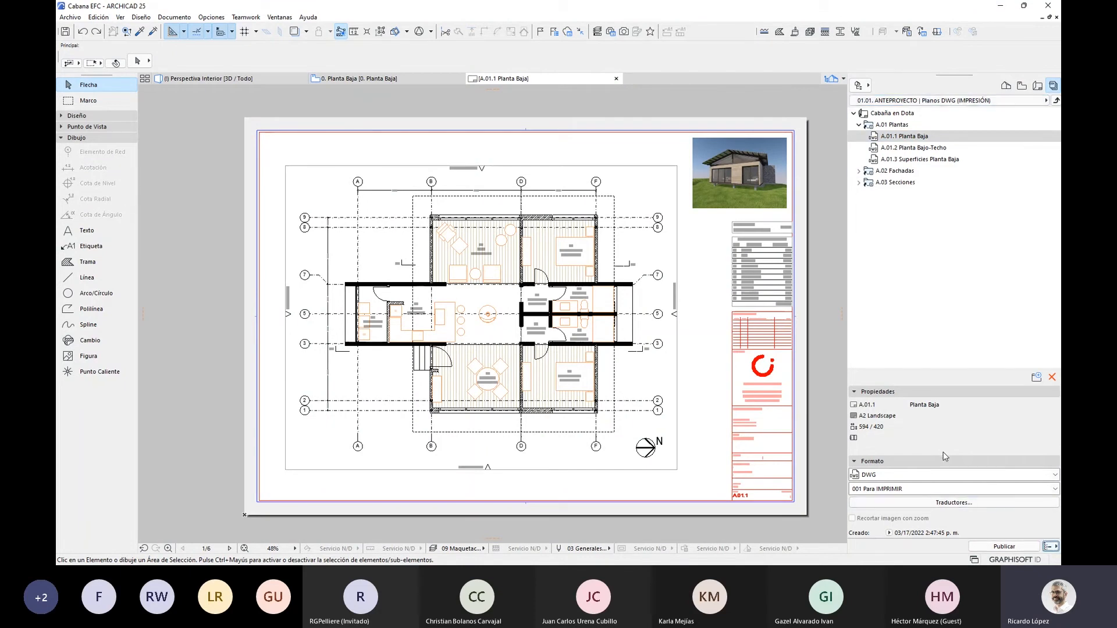
pyautogui.click(1024, 548)
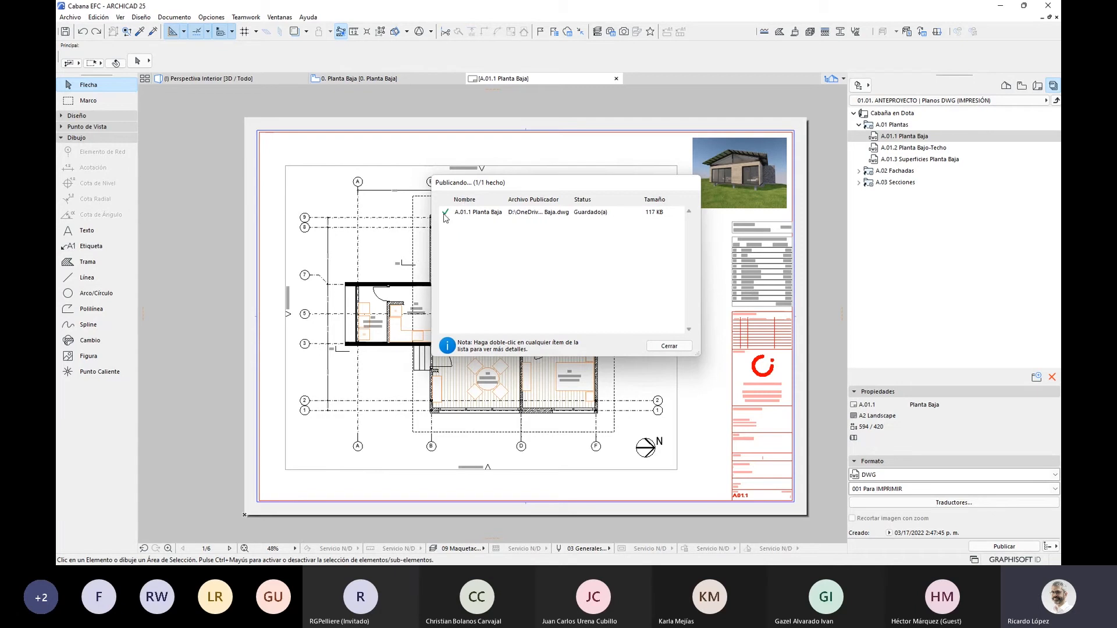
# - Widen the publishing report to check the A.01.1 Planta Baja output file path, and close the report
pyautogui.moveTo(541, 188); pyautogui.dragTo(514, 193)
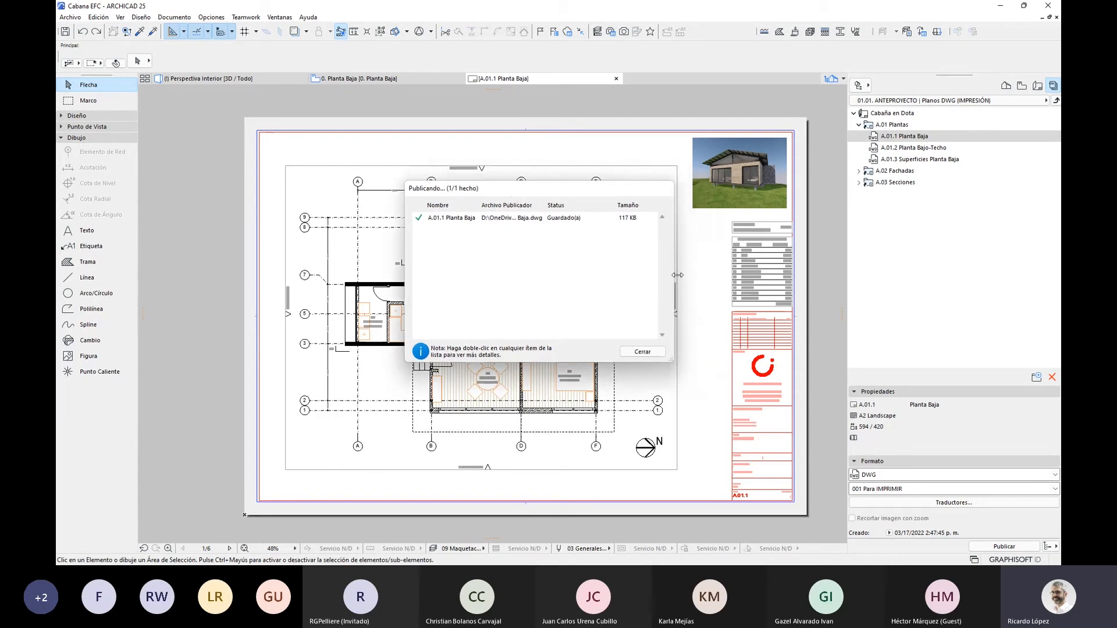
pyautogui.moveTo(675, 276); pyautogui.dragTo(790, 275)
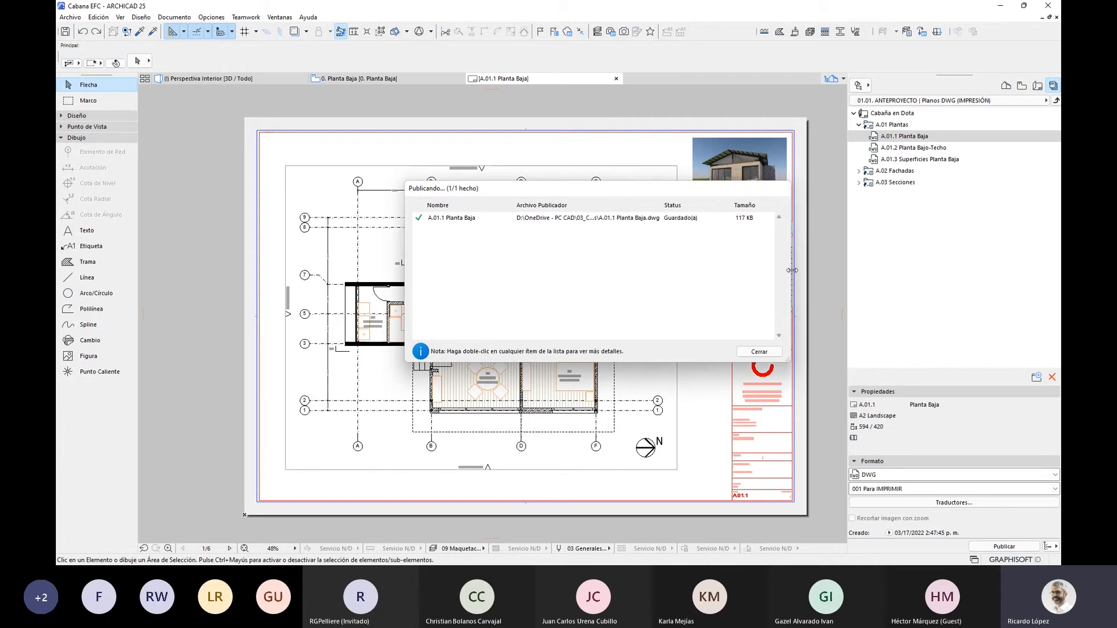
pyautogui.click(604, 223)
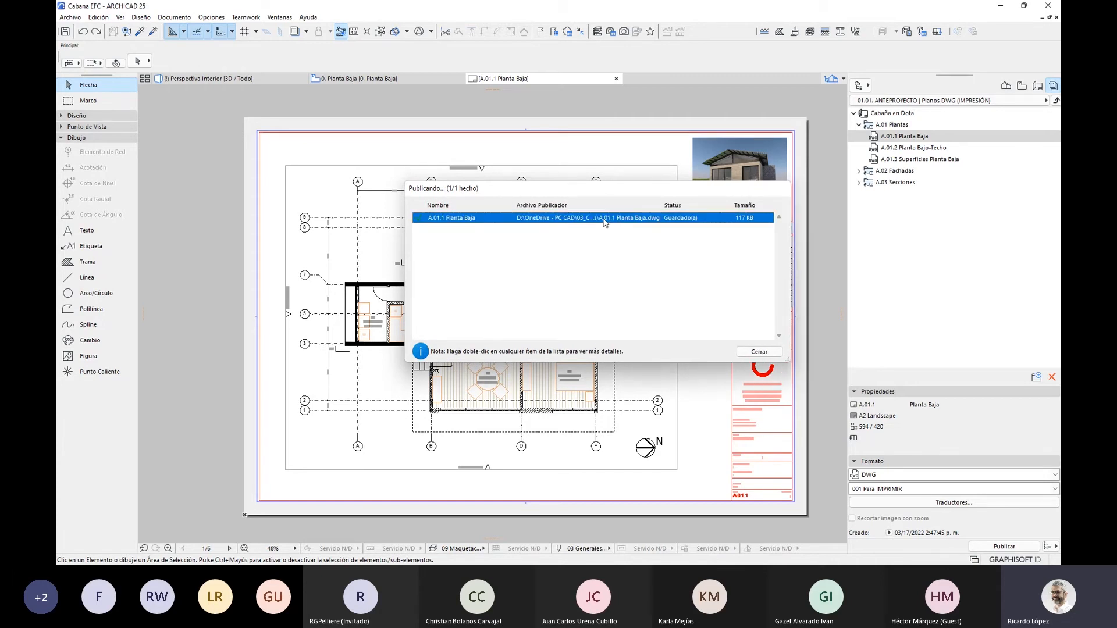
pyautogui.click(773, 351)
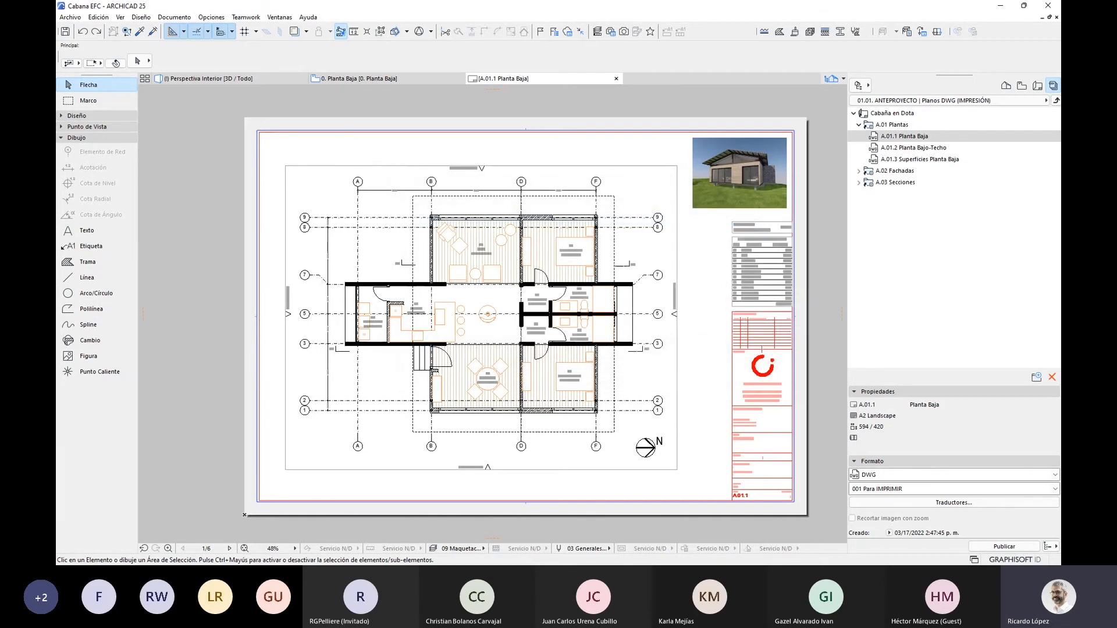
# - Switch to AutoCAD and open A.01.1 Planta Baja.dwg from PUBLICACIONES, 01_DWG_IMPRIMIR, Cabaña en Dota, A.01 Plantas
pyautogui.hotkey('alt', 'Tab')
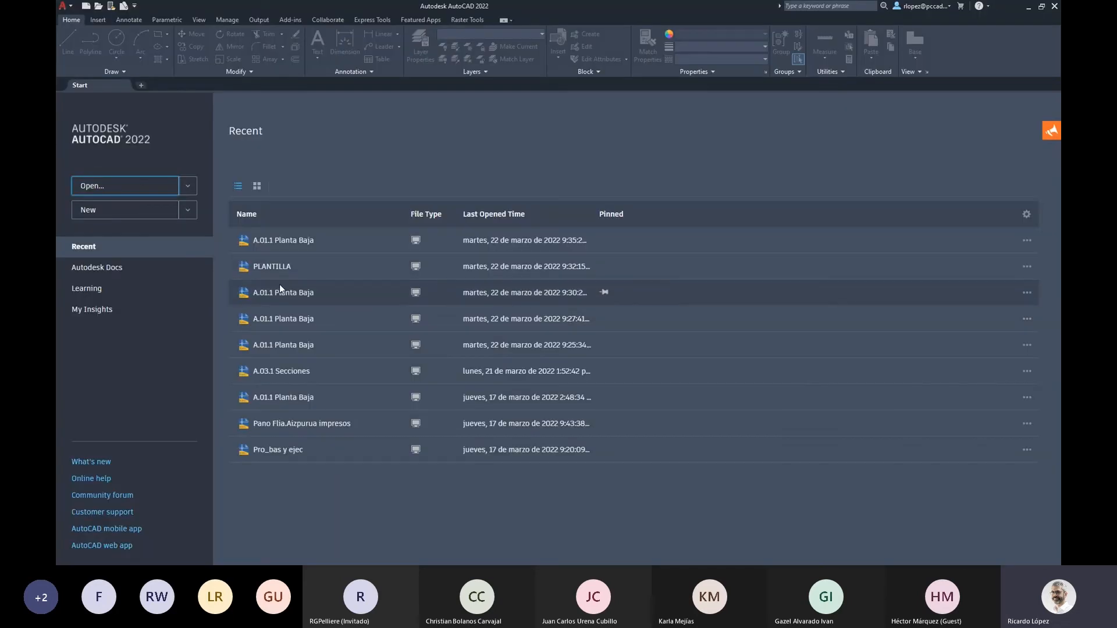
pyautogui.click(143, 195)
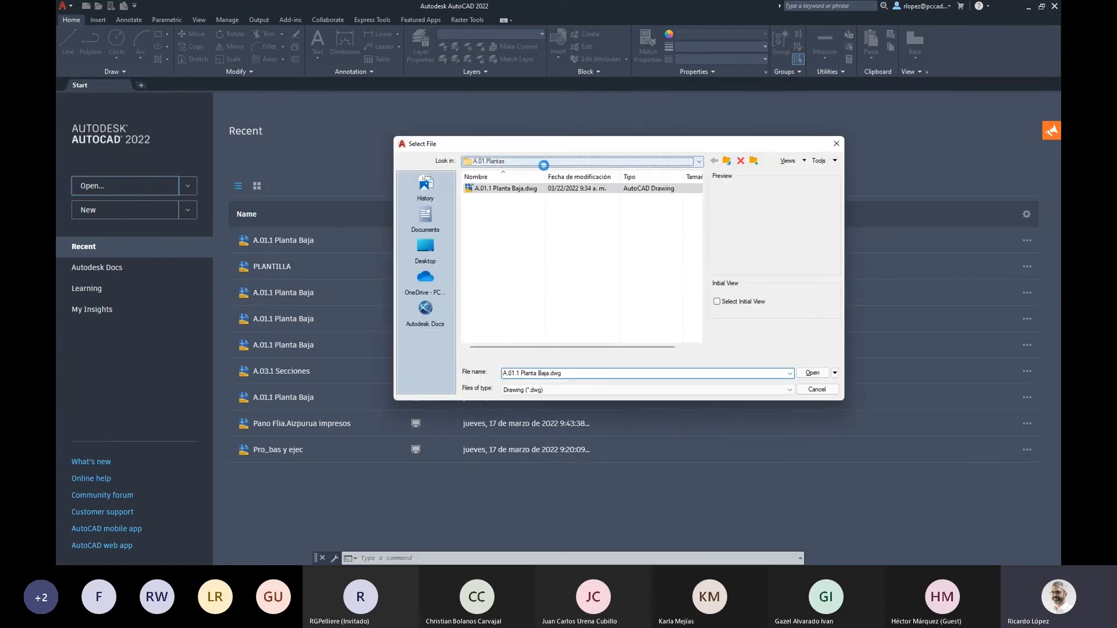
pyautogui.click(544, 163)
pyautogui.click(576, 248)
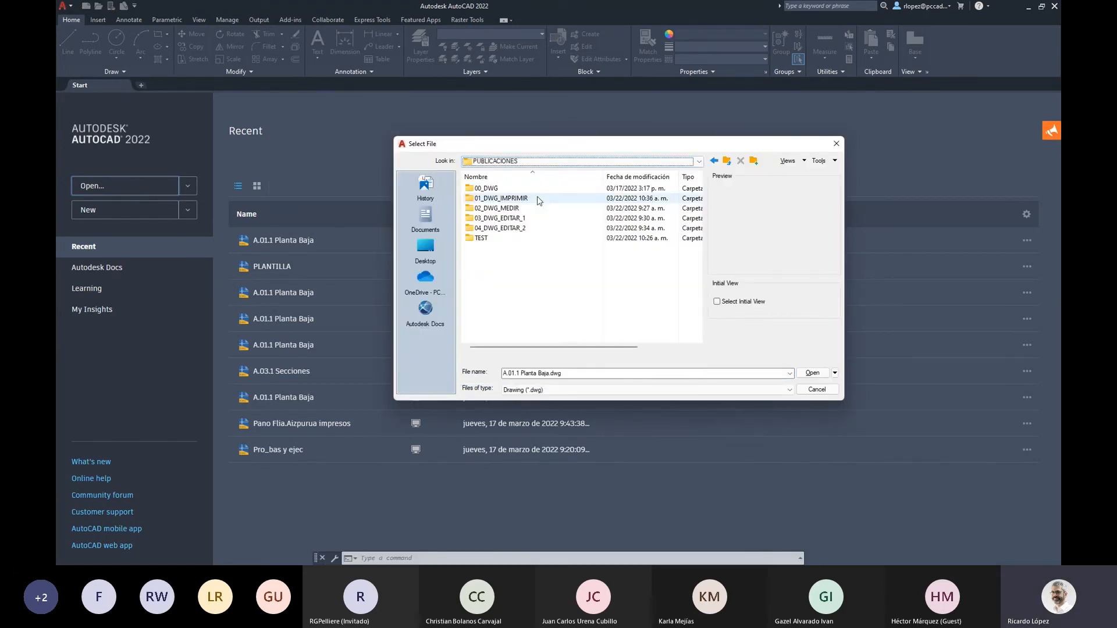
pyautogui.doubleClick(504, 199)
pyautogui.click(504, 190)
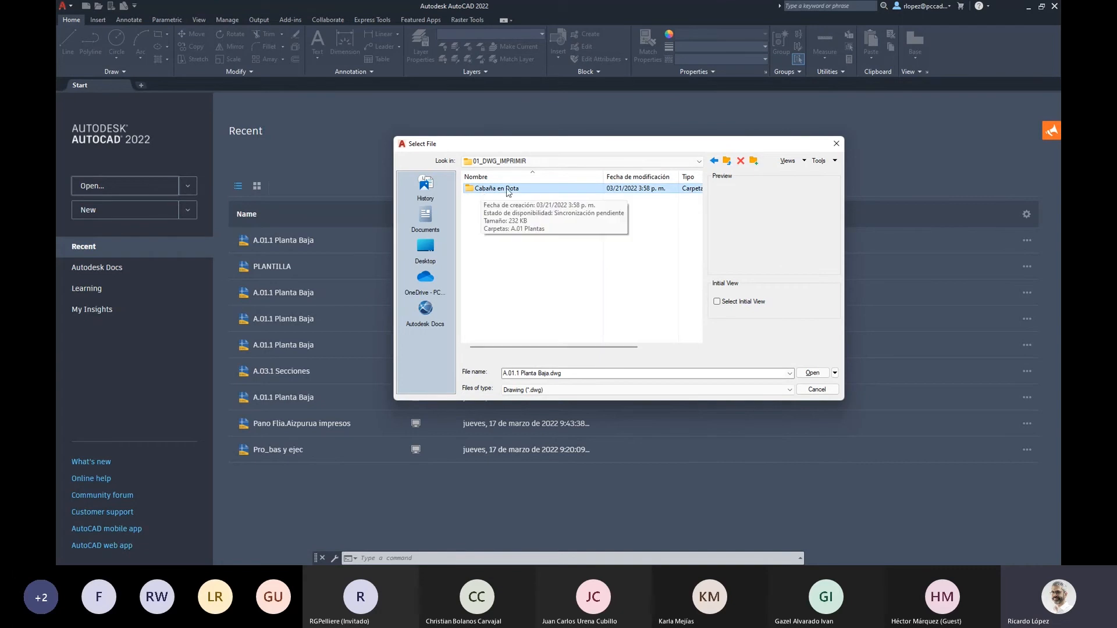
pyautogui.doubleClick(508, 192)
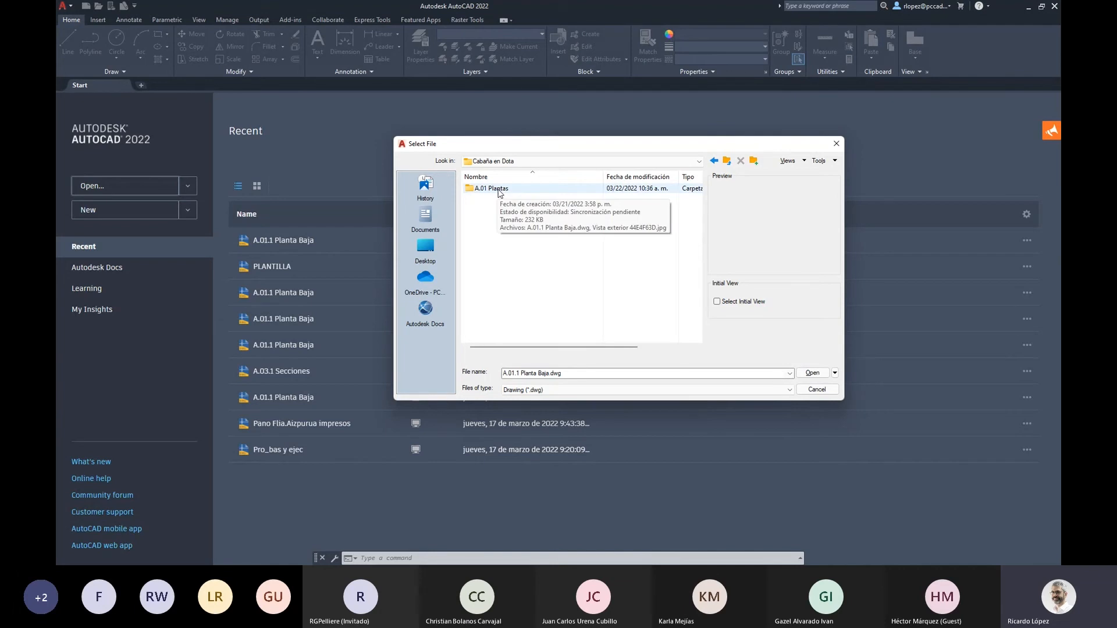
pyautogui.click(508, 191)
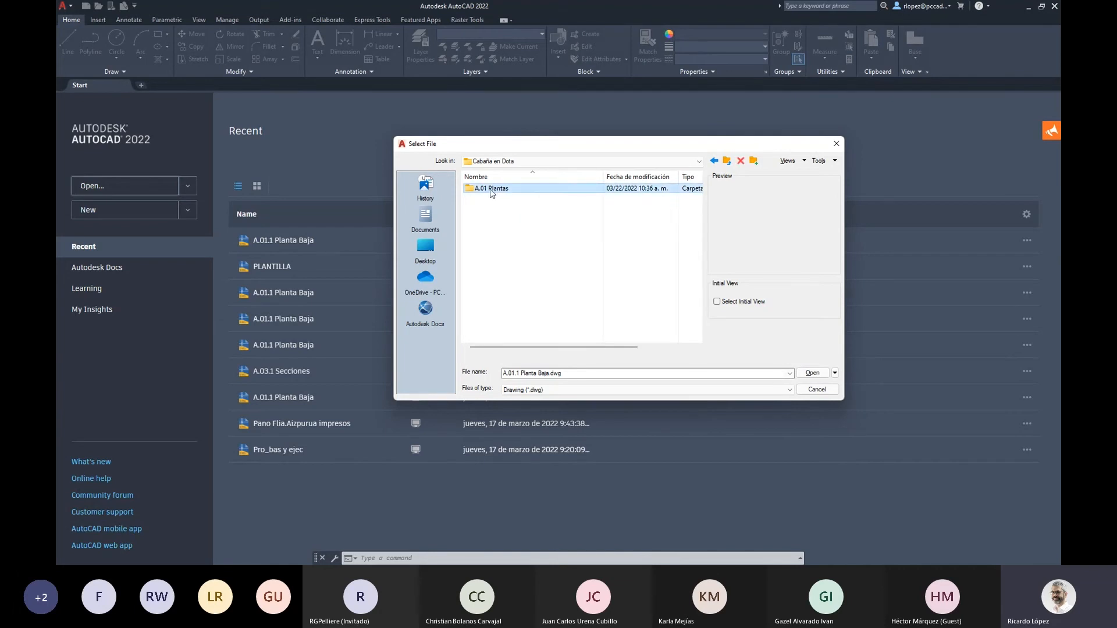
pyautogui.doubleClick(487, 189)
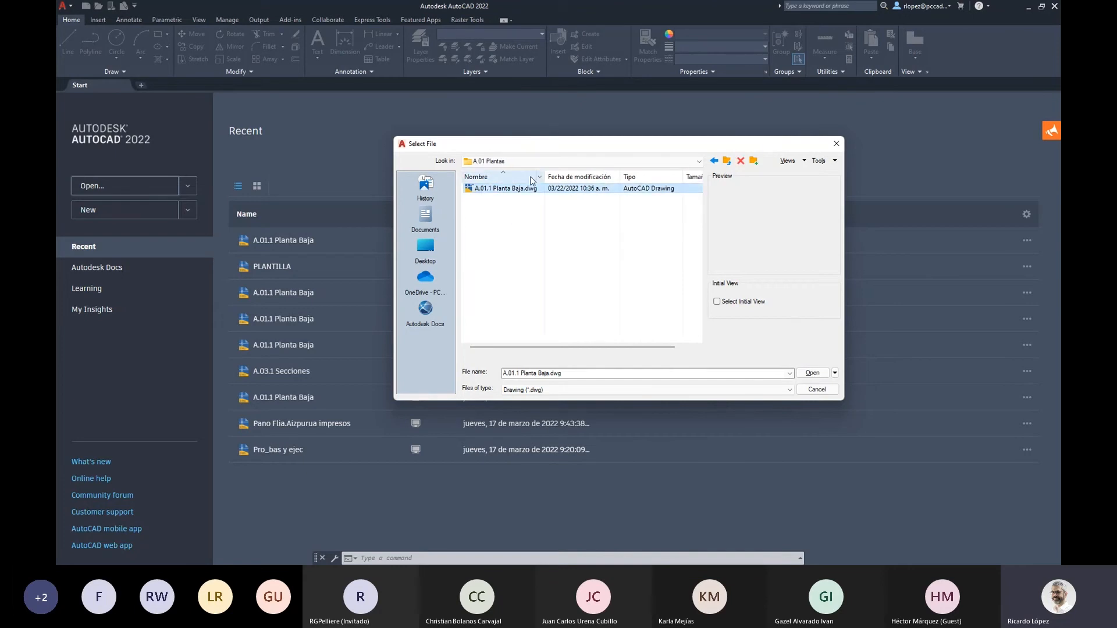
pyautogui.moveTo(545, 177); pyautogui.dragTo(574, 181)
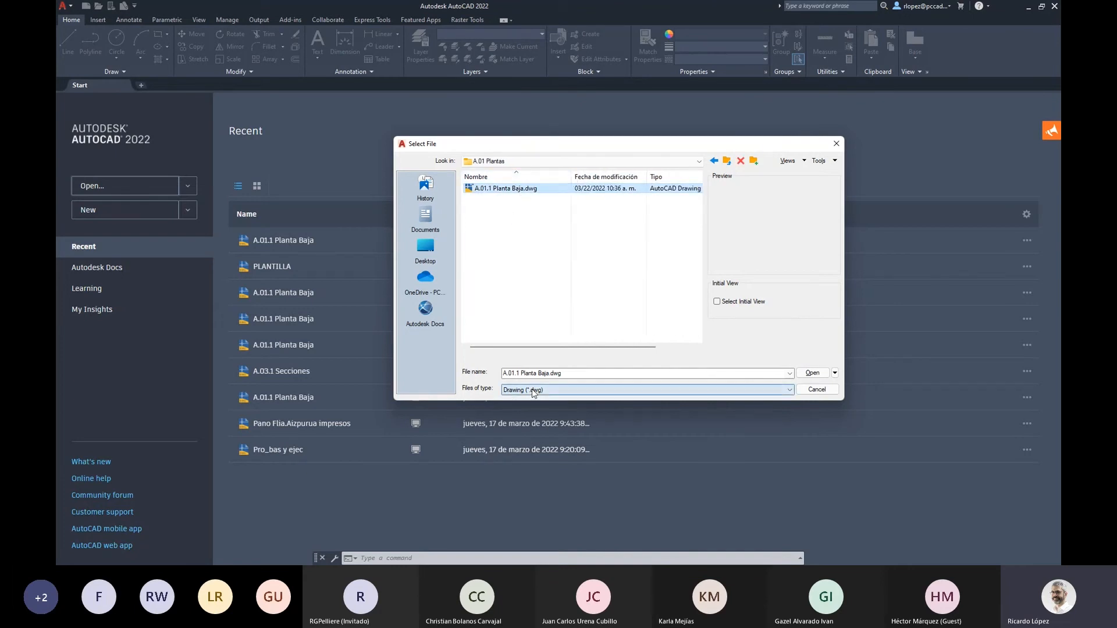
pyautogui.click(812, 372)
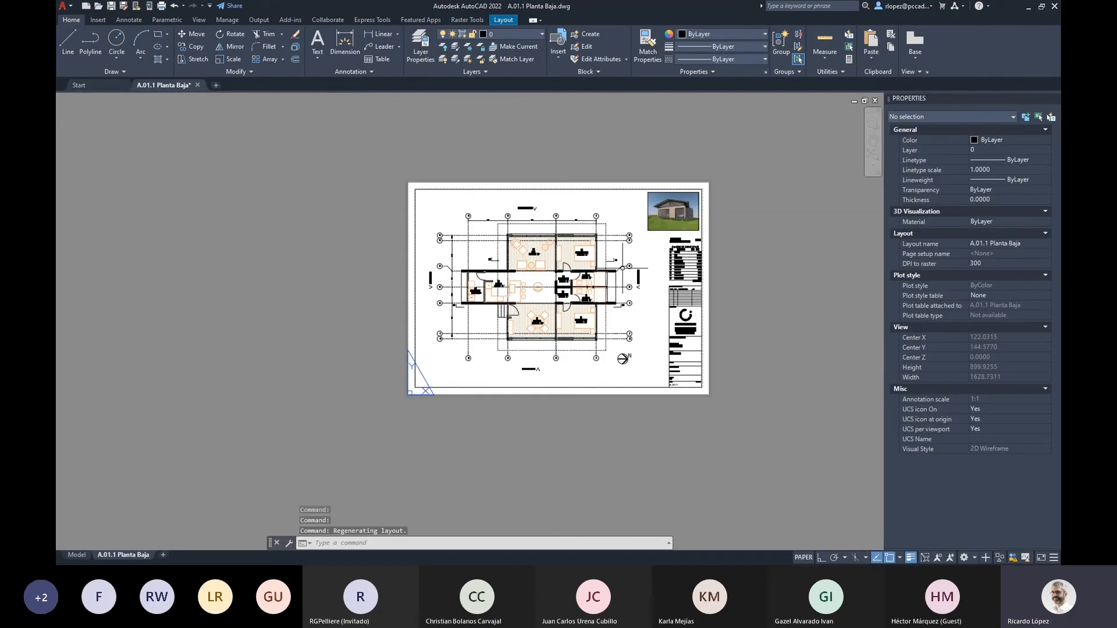
# - Inspect the published sheet, select the floor plan drawing to examine its block reference properties, and clear the selection
pyautogui.scroll(6, 623, 268)
pyautogui.scroll(-4, 684, 326)
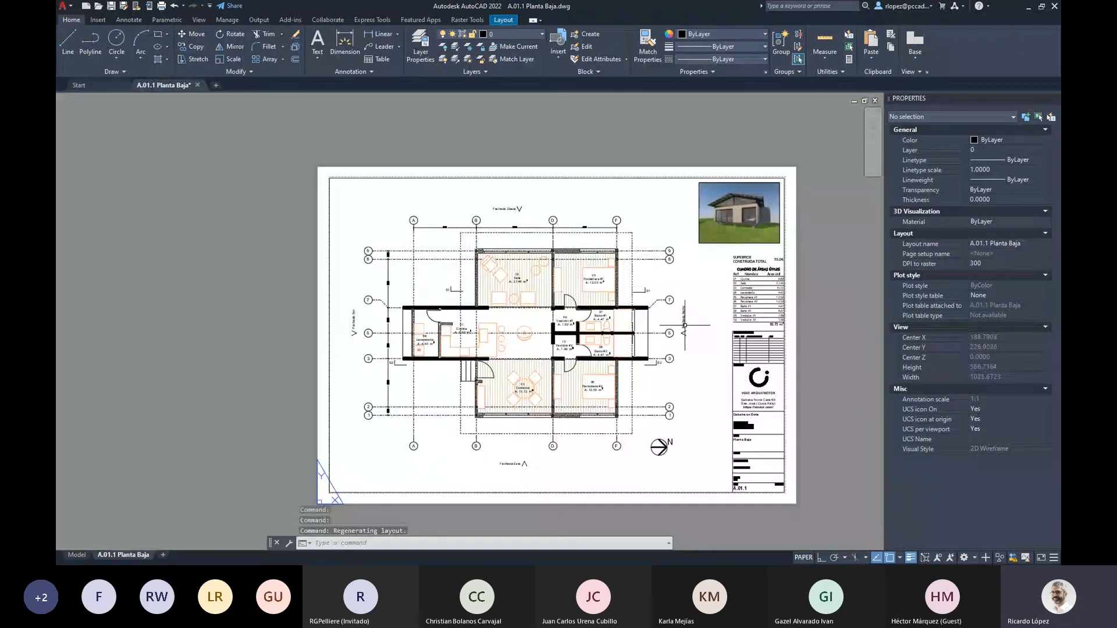
pyautogui.scroll(2, 696, 326)
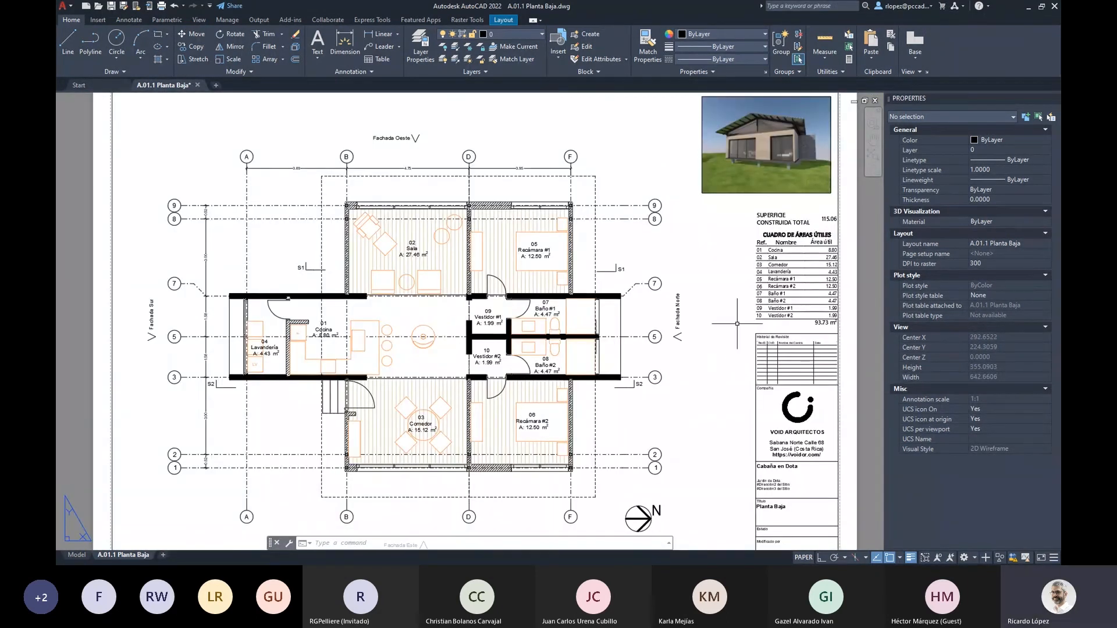
pyautogui.scroll(-2, 727, 331)
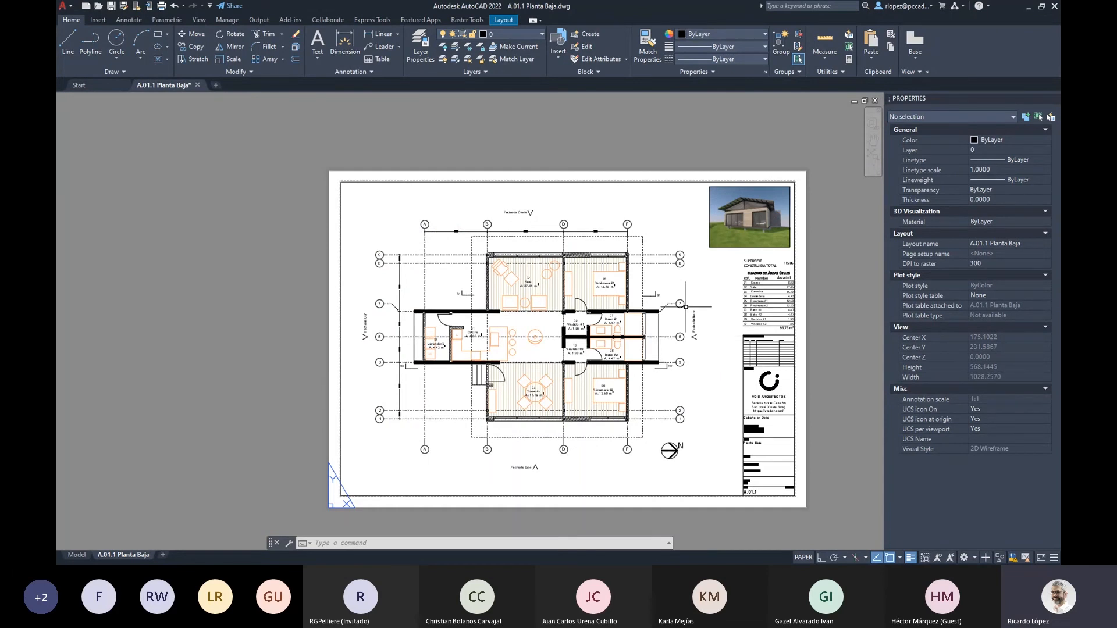
pyautogui.scroll(2, 686, 306)
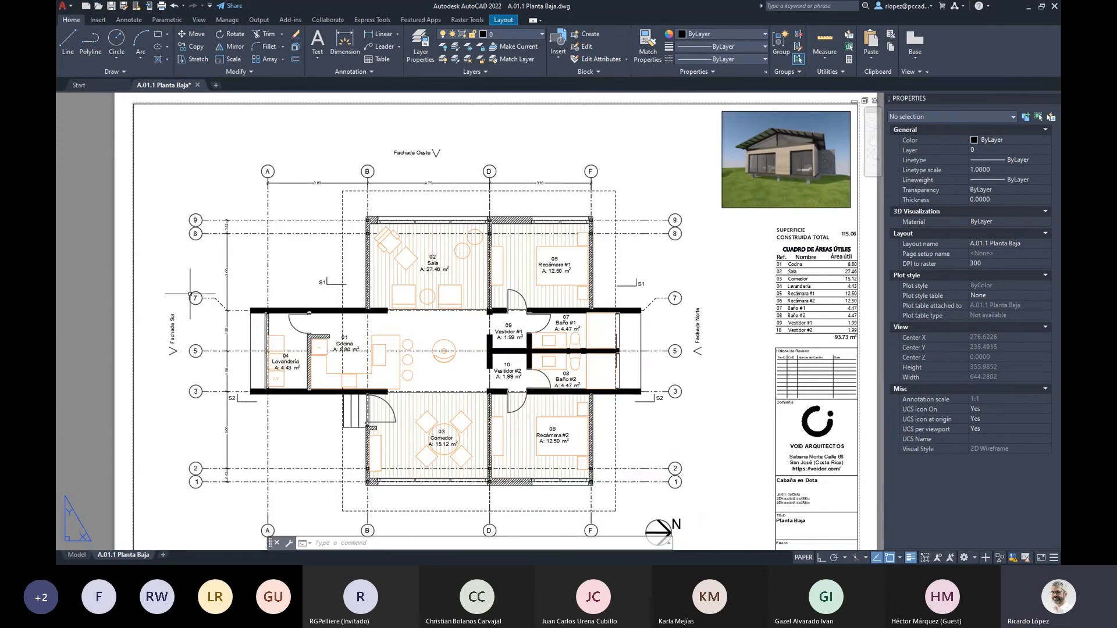
pyautogui.click(734, 324)
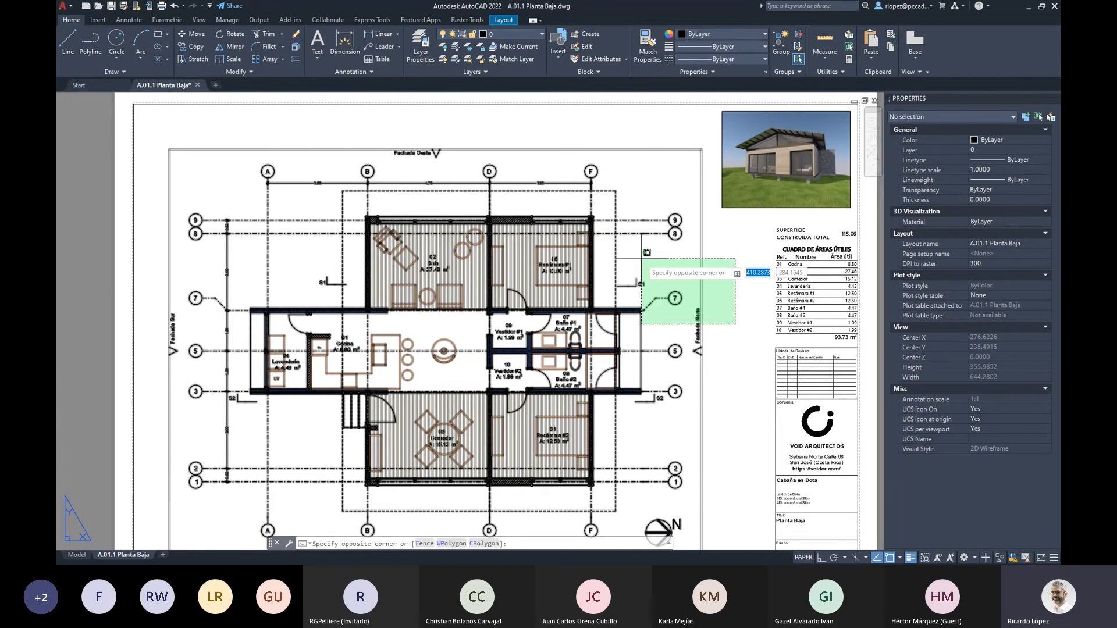
pyautogui.click(642, 259)
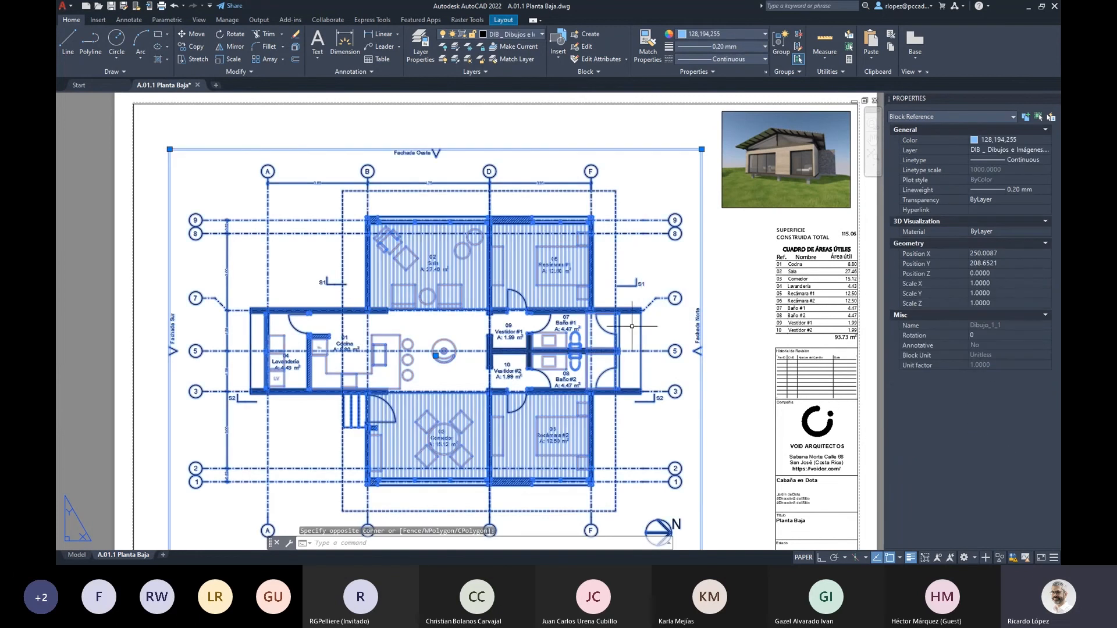
pyautogui.hotkey('ctrl', '1')
pyautogui.click(930, 111)
pyautogui.moveTo(952, 99); pyautogui.dragTo(881, 60)
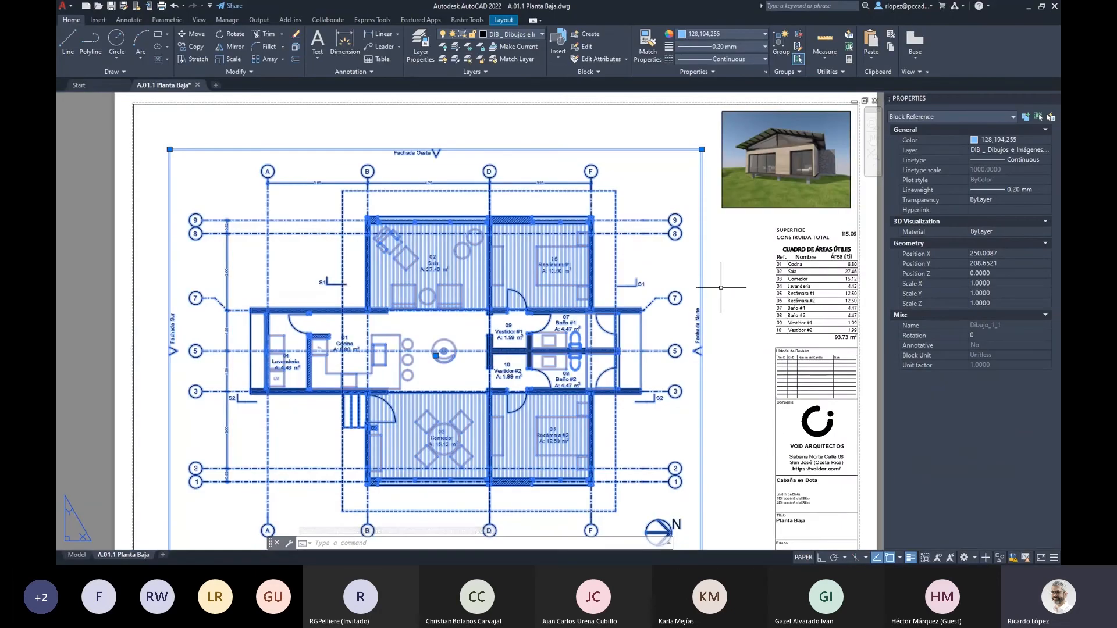
pyautogui.press('Escape')
# - Display the drawing's layer list to examine the layer names carried over from the translator, and close the list
pyautogui.click(536, 33)
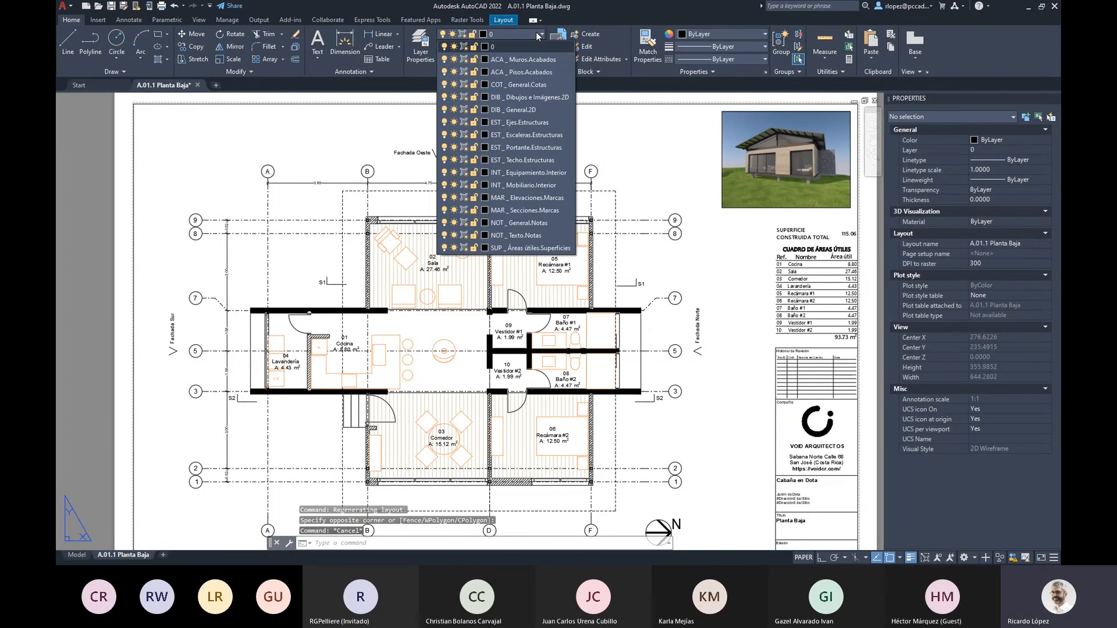
pyautogui.hotkey('ctrl', '1')
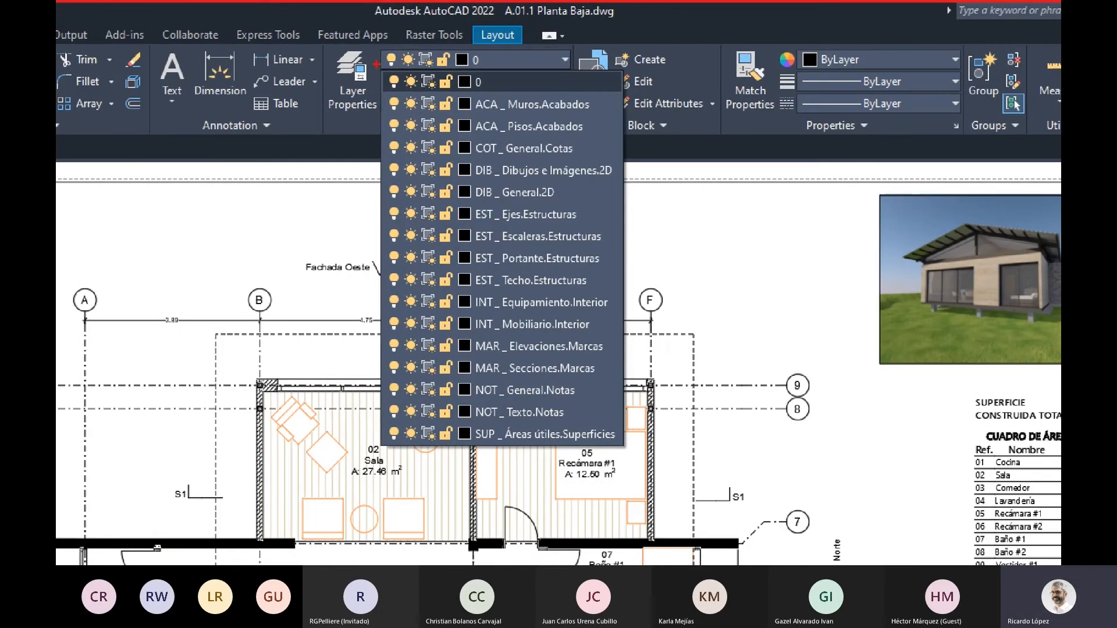
pyautogui.keyDown('ctrl'); pyautogui.moveTo(384, 188); pyautogui.dragTo(624, 448); pyautogui.keyUp('ctrl')
pyautogui.moveTo(672, 219)
pyautogui.mouseDown()
pyautogui.moveTo(783, 201)
pyautogui.moveTo(665, 208)
pyautogui.moveTo(676, 238)
pyautogui.mouseUp()
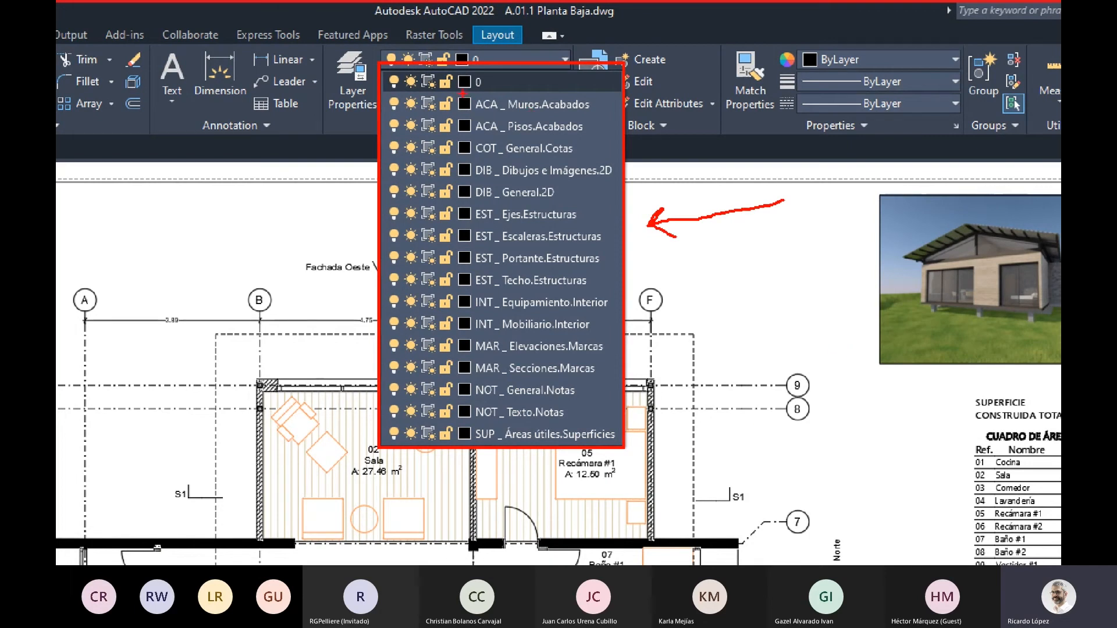
pyautogui.moveTo(488, 222)
pyautogui.mouseDown()
pyautogui.moveTo(688, 282)
pyautogui.moveTo(474, 96)
pyautogui.mouseUp()
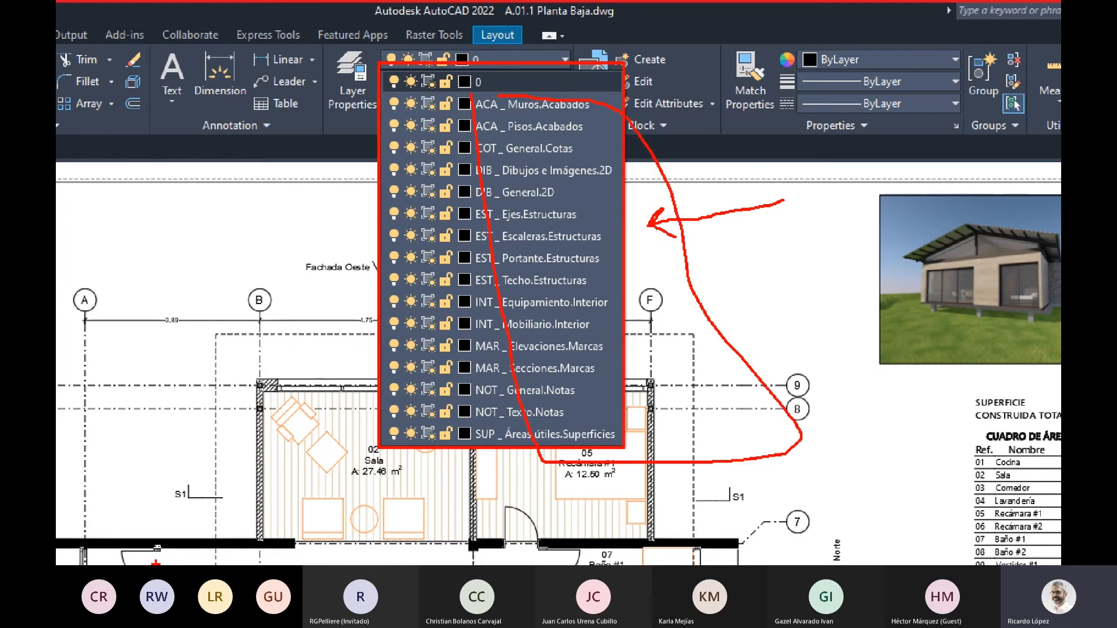
pyautogui.press('Escape')
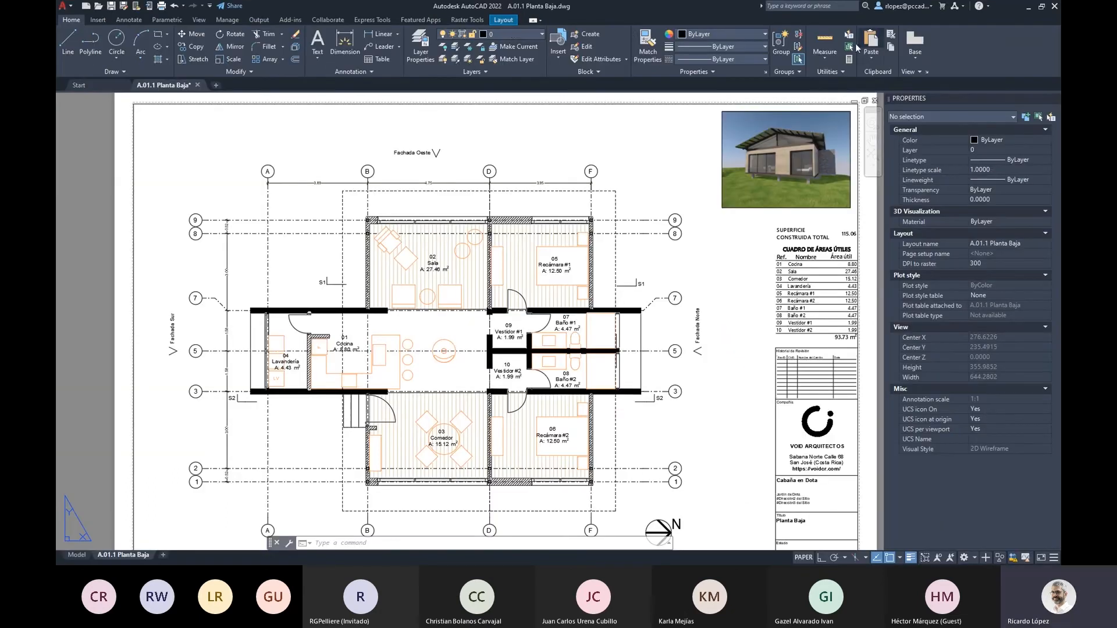
# - Examine the line work, hatches and room labels around Recámara #1 and the complete sheet
pyautogui.scroll(10, 662, 219)
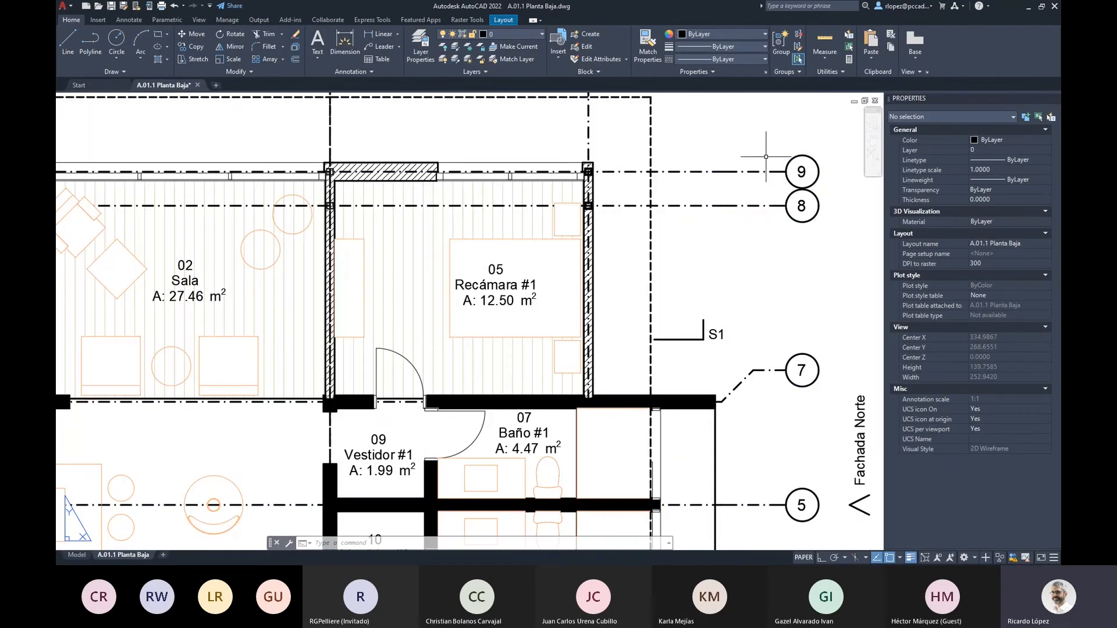
pyautogui.scroll(-4, 736, 304)
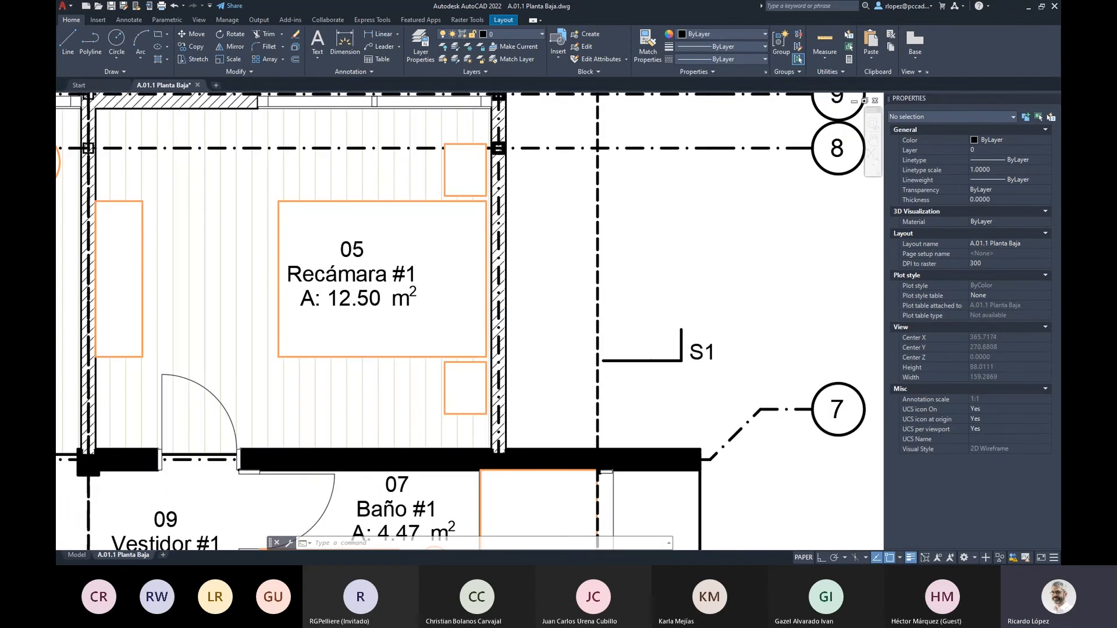
pyautogui.scroll(-3, 738, 287)
pyautogui.press('Escape')
pyautogui.press('Escape')
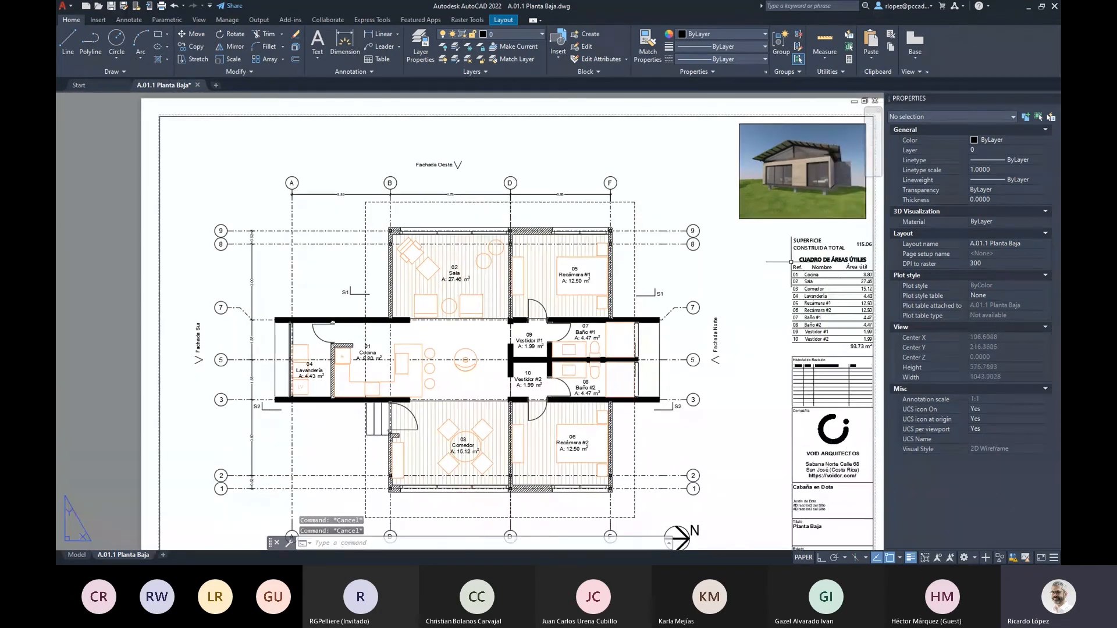
pyautogui.scroll(-4, 748, 299)
pyautogui.moveTo(791, 358); pyautogui.dragTo(783, 341, button='middle')
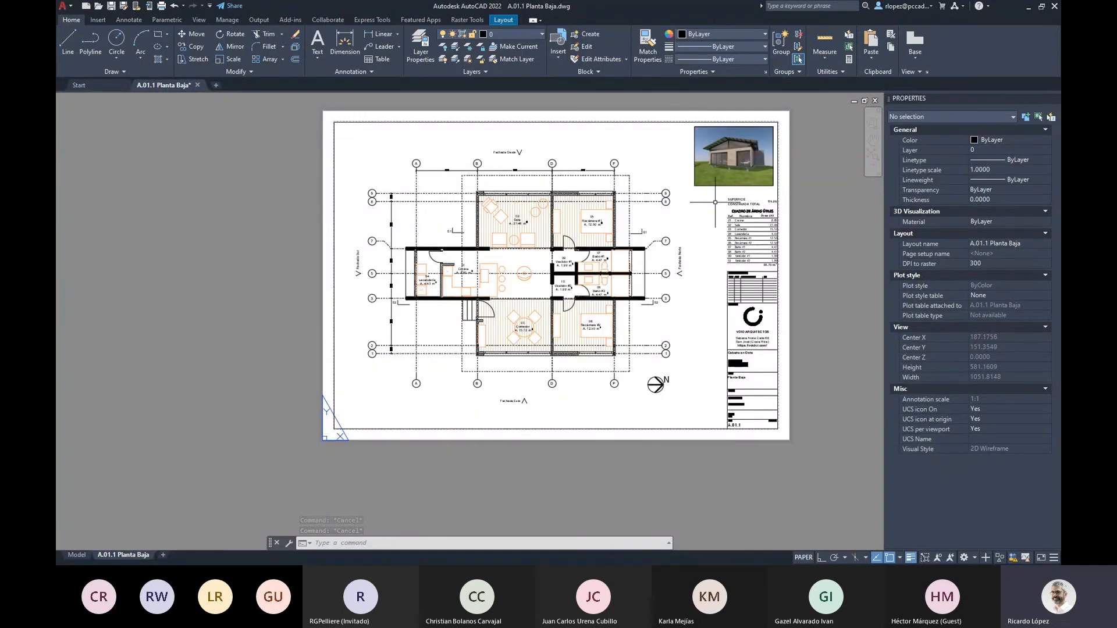
# - Recheck the floor plan as a single block, inspect the model space, and return to the A.01.1 Planta Baja layout
pyautogui.click(694, 227)
pyautogui.click(604, 211)
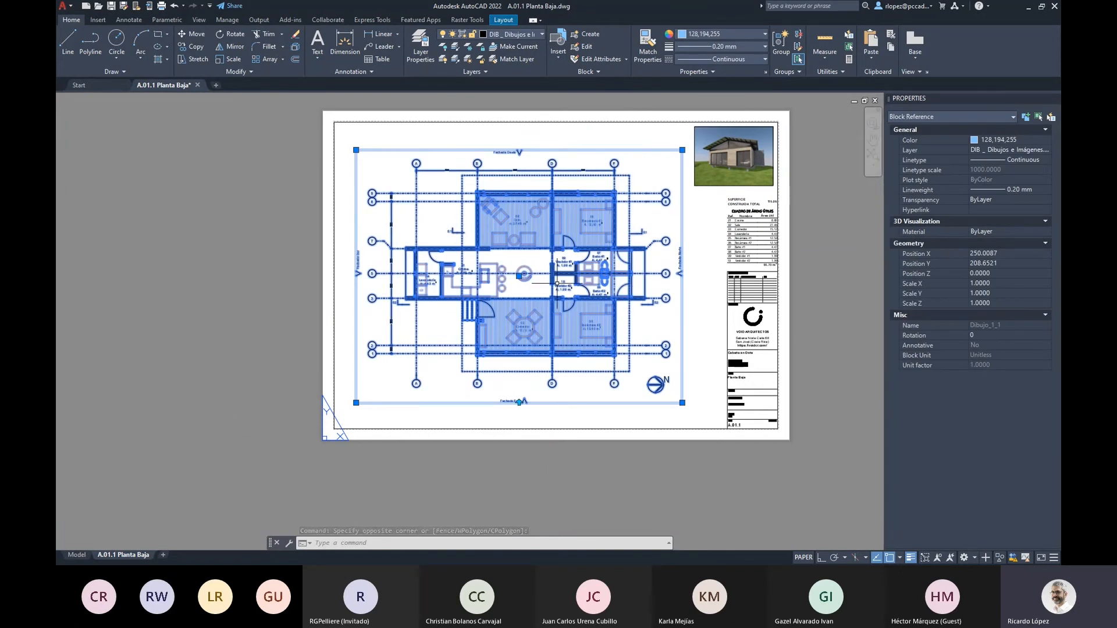
pyautogui.press('Escape')
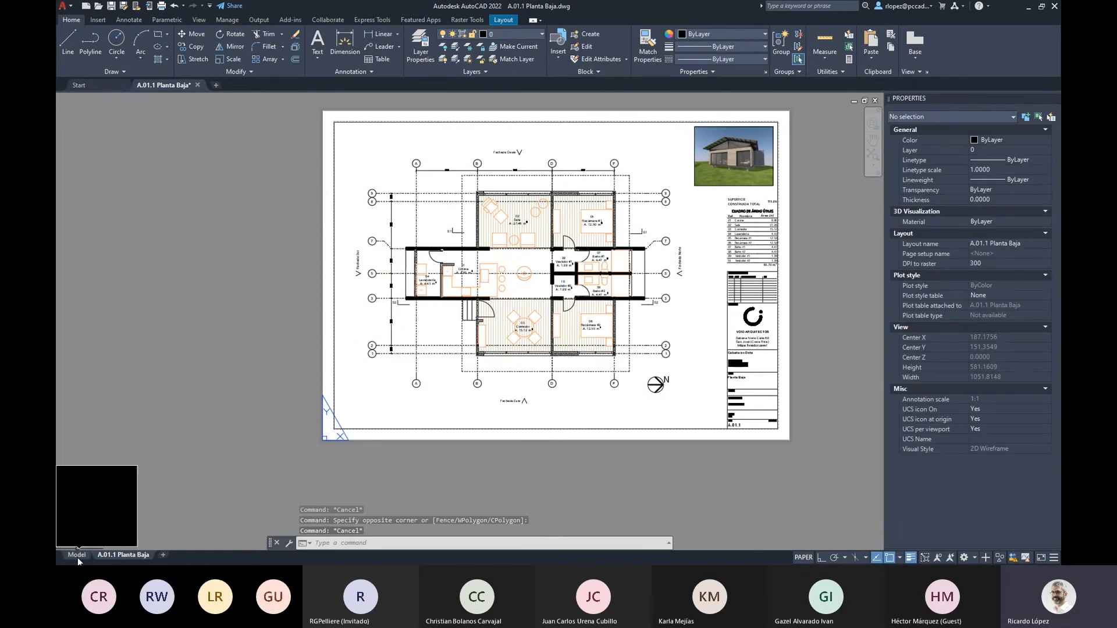
pyautogui.click(78, 555)
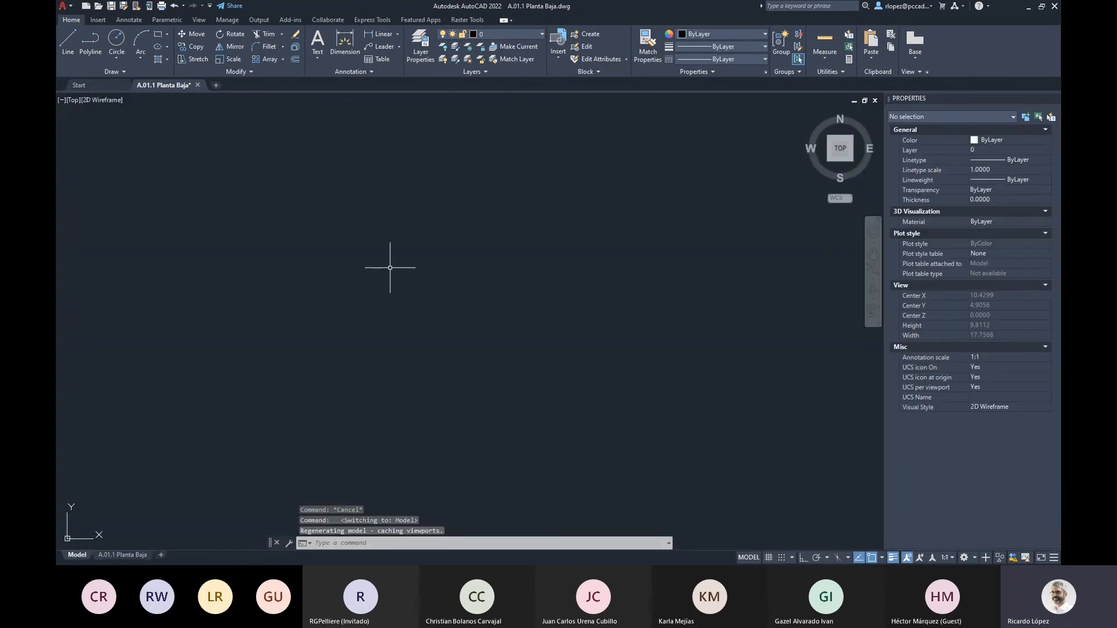
pyautogui.click(126, 554)
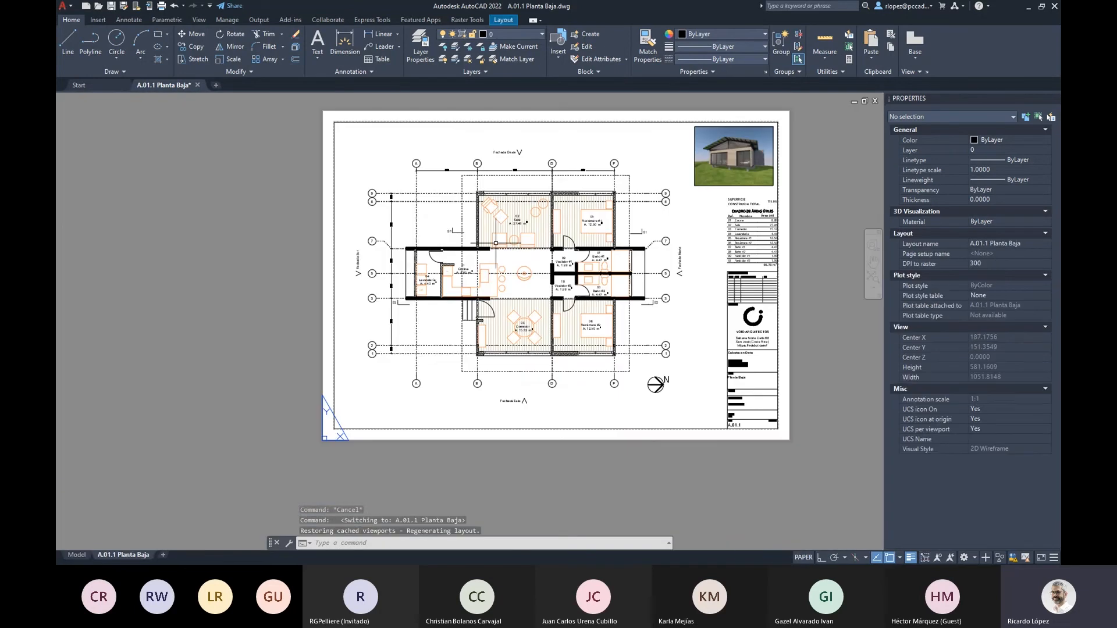
# - Close the A.01.1 Planta Baja drawing without saving changes and return to ARCHICAD
pyautogui.click(198, 86)
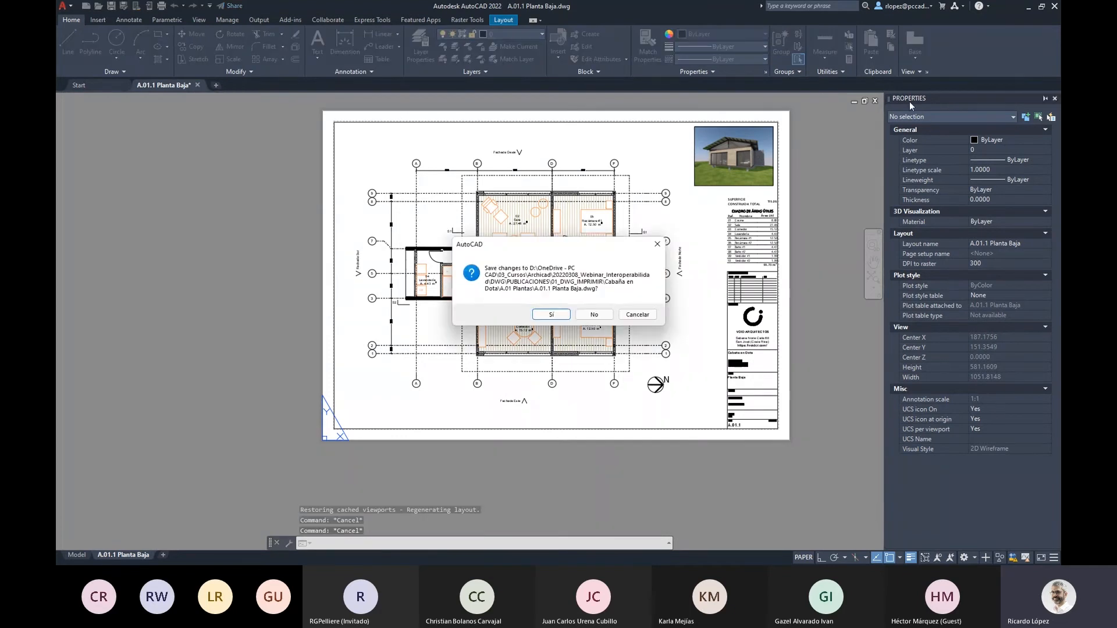
pyautogui.click(595, 315)
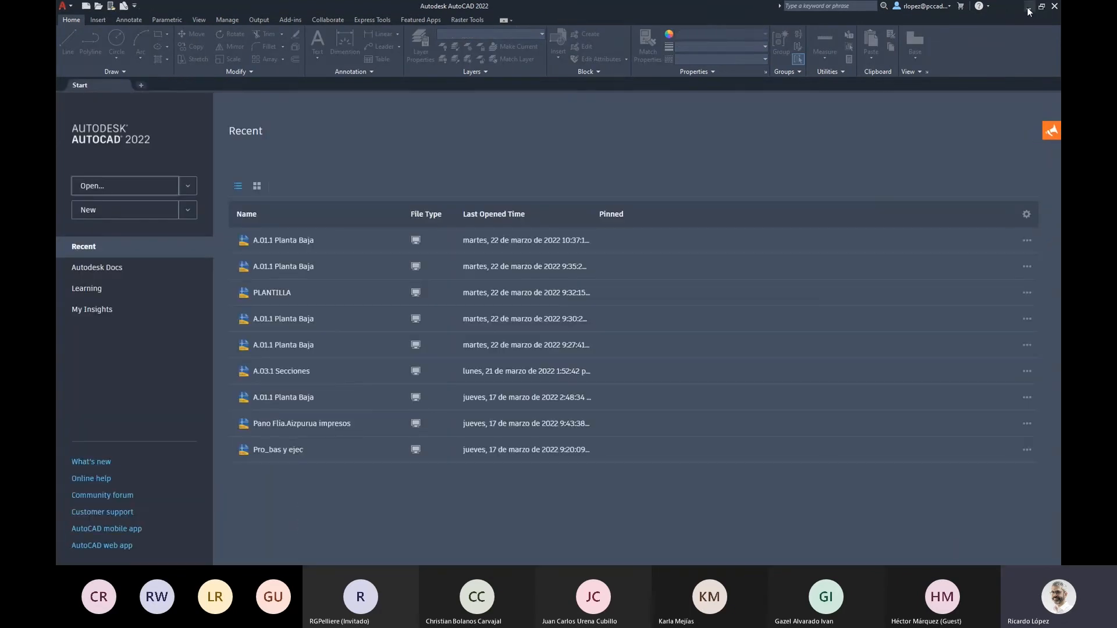
pyautogui.click(1028, 7)
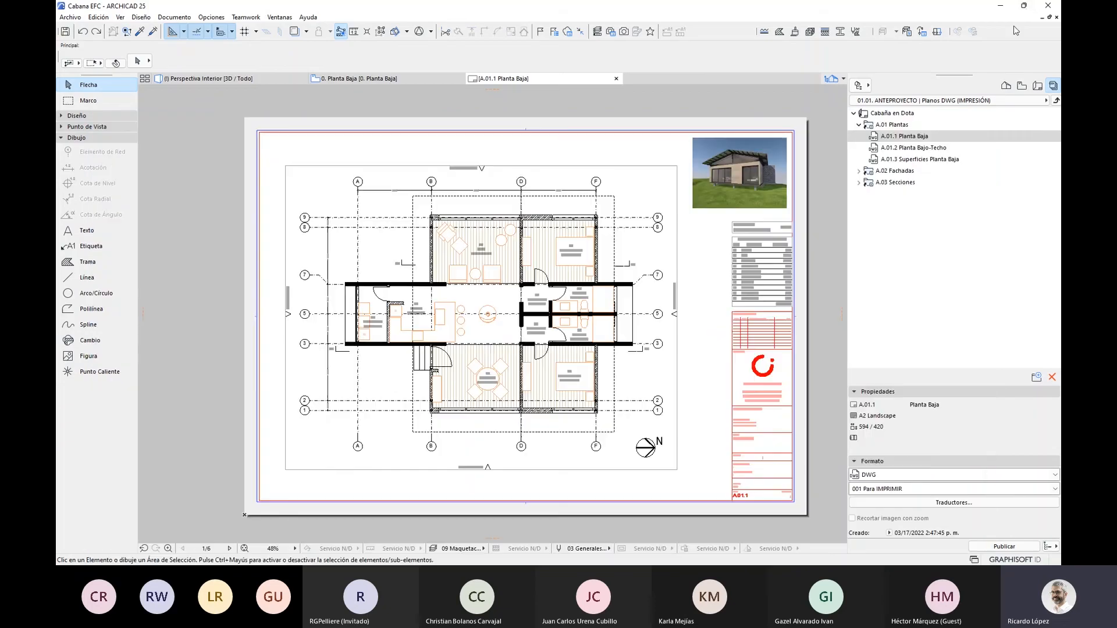
# - Switch the publisher set to 01.02 ANTEPROYECTO | Planos DWG (MEDIR) and select its Cabaña en Dota root folder
pyautogui.click(1046, 101)
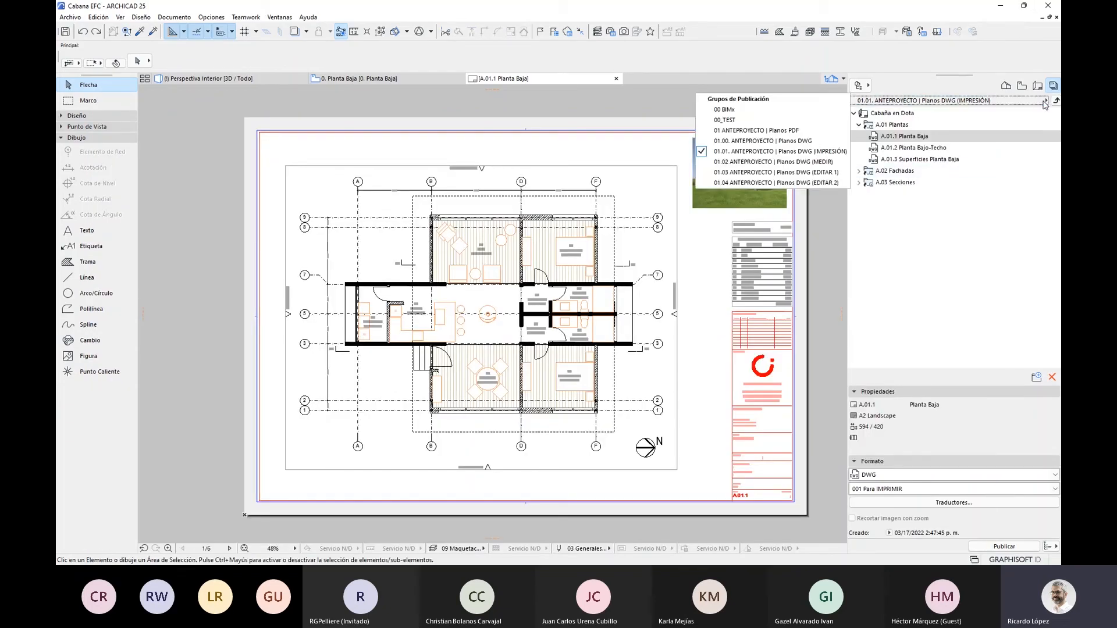
pyautogui.click(795, 162)
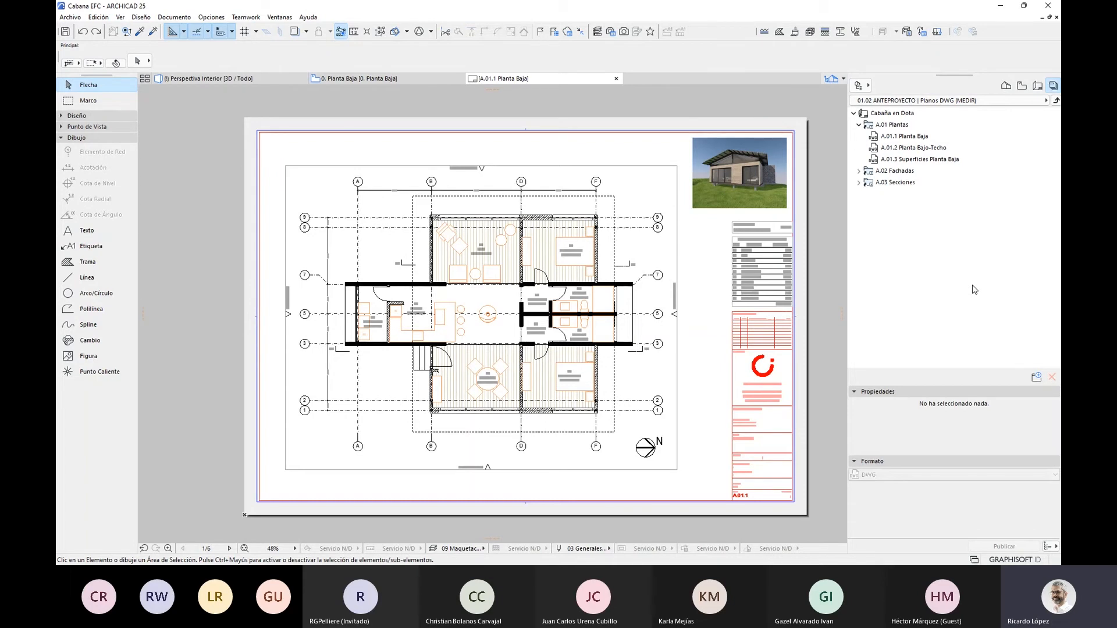
pyautogui.click(890, 113)
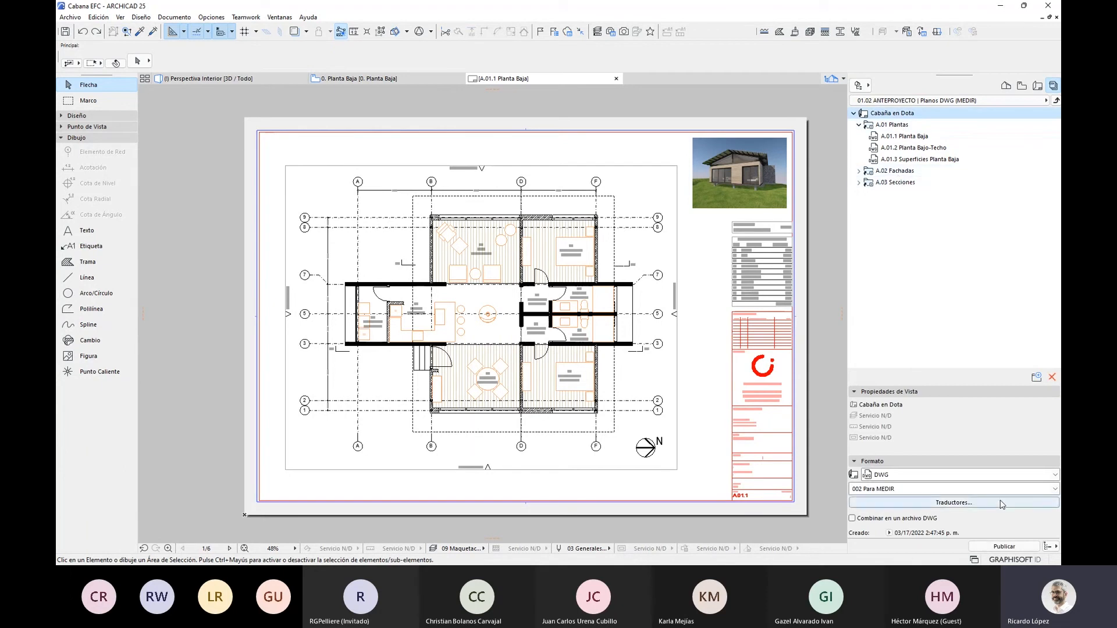
# - Review the 002 Para MEDIR translator's drawing unit, save options and layout-saving choices, and leave it without saving changes
pyautogui.click(951, 505)
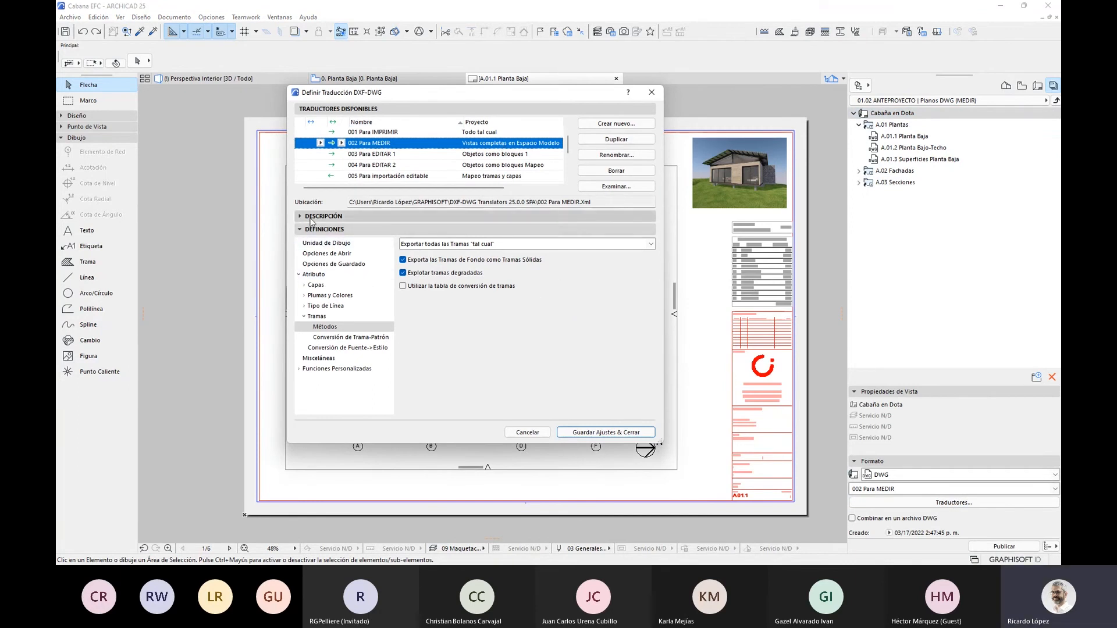
pyautogui.click(324, 244)
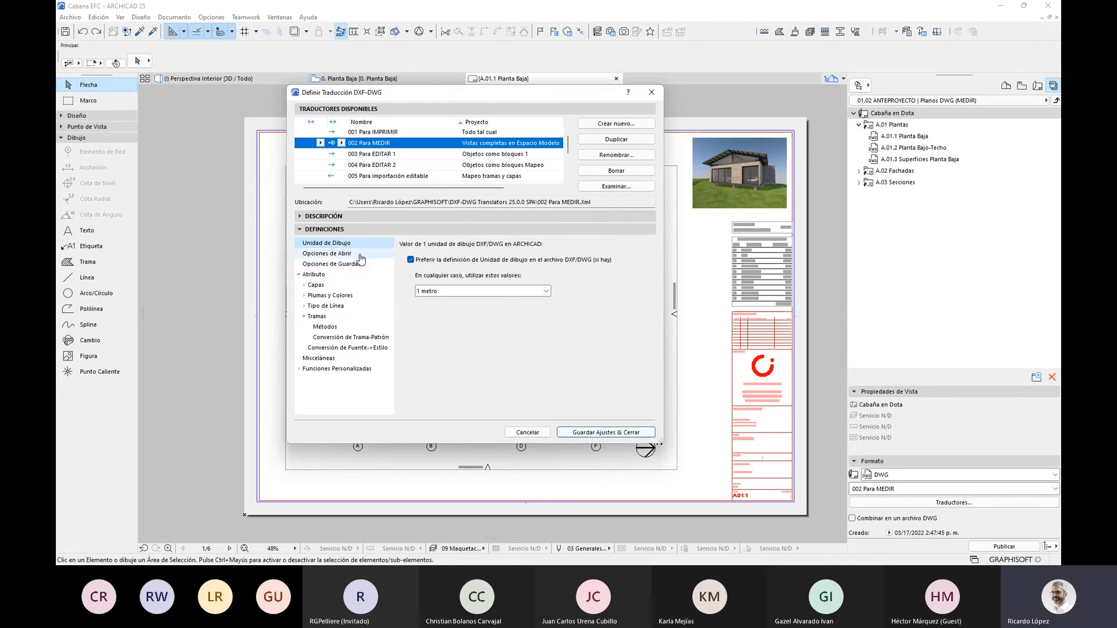
pyautogui.click(334, 264)
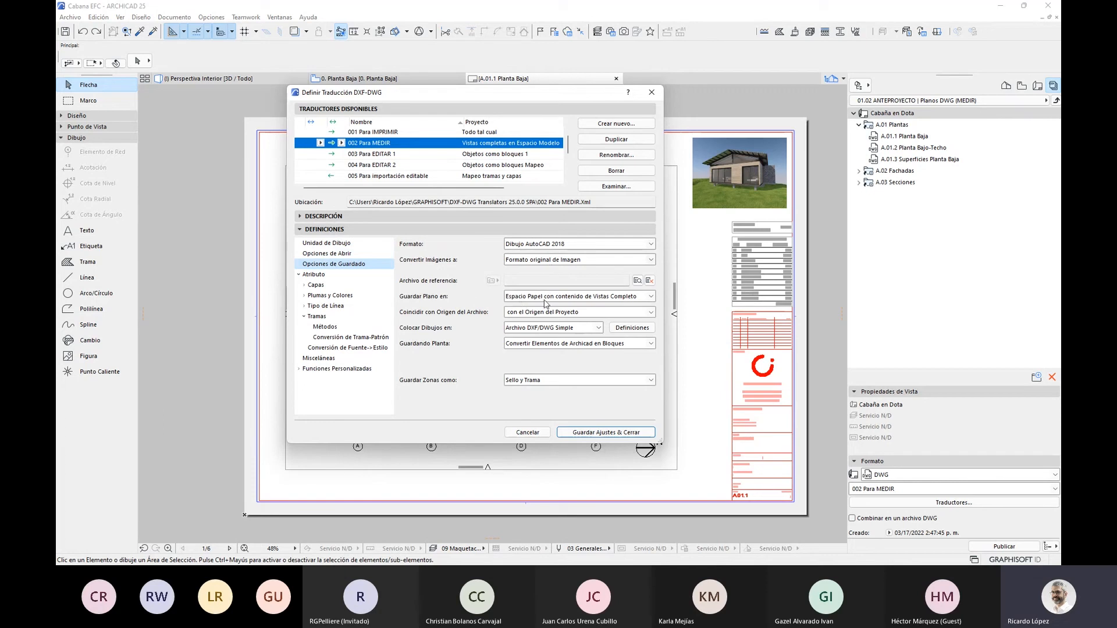
pyautogui.click(652, 300)
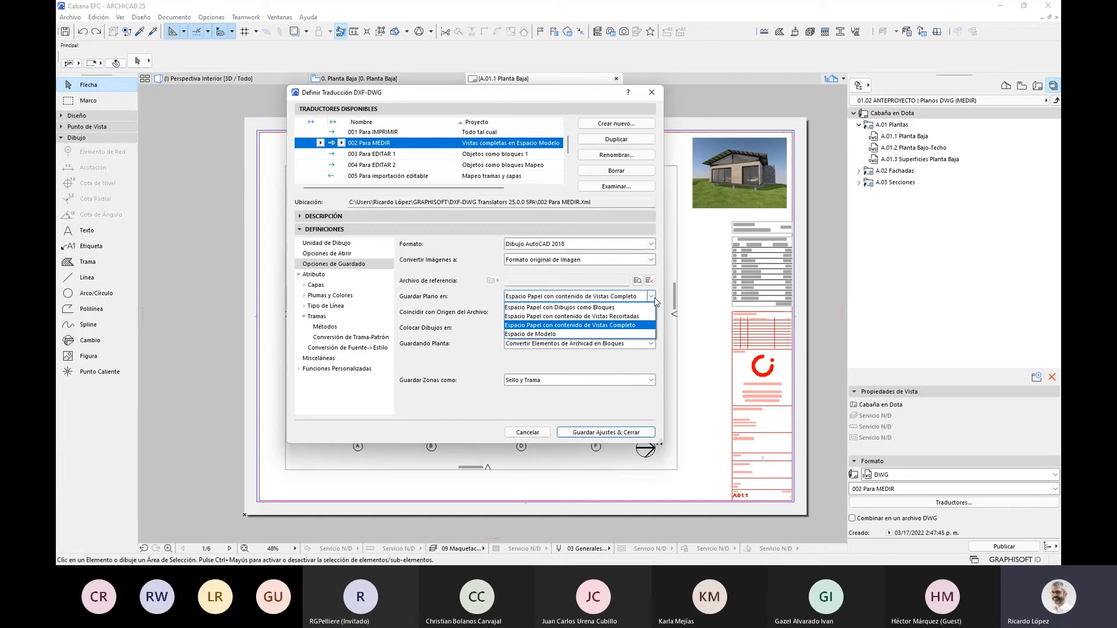
pyautogui.click(495, 329)
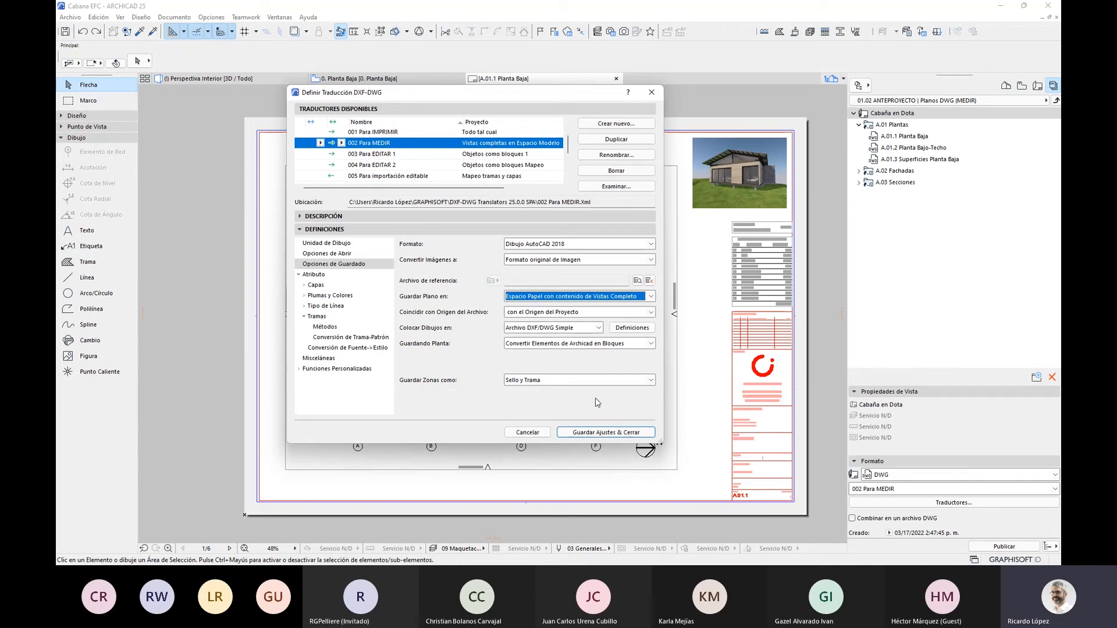
pyautogui.click(527, 432)
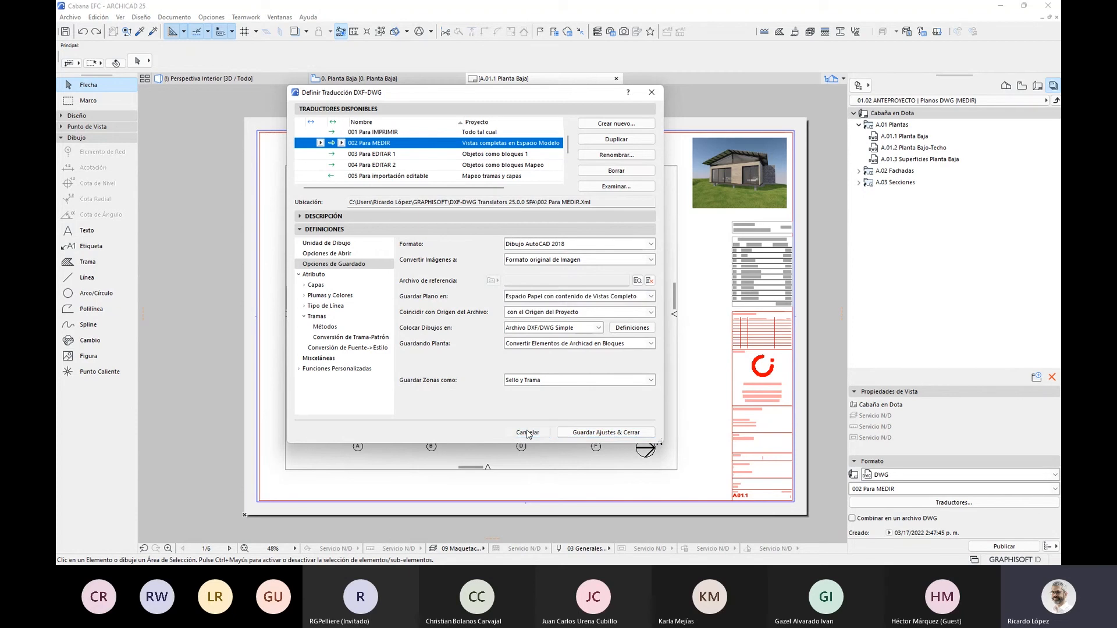
# - Publish only the A.01.1 Planta Baja layout as DWG with the 002 Para MEDIR translator
pyautogui.click(905, 136)
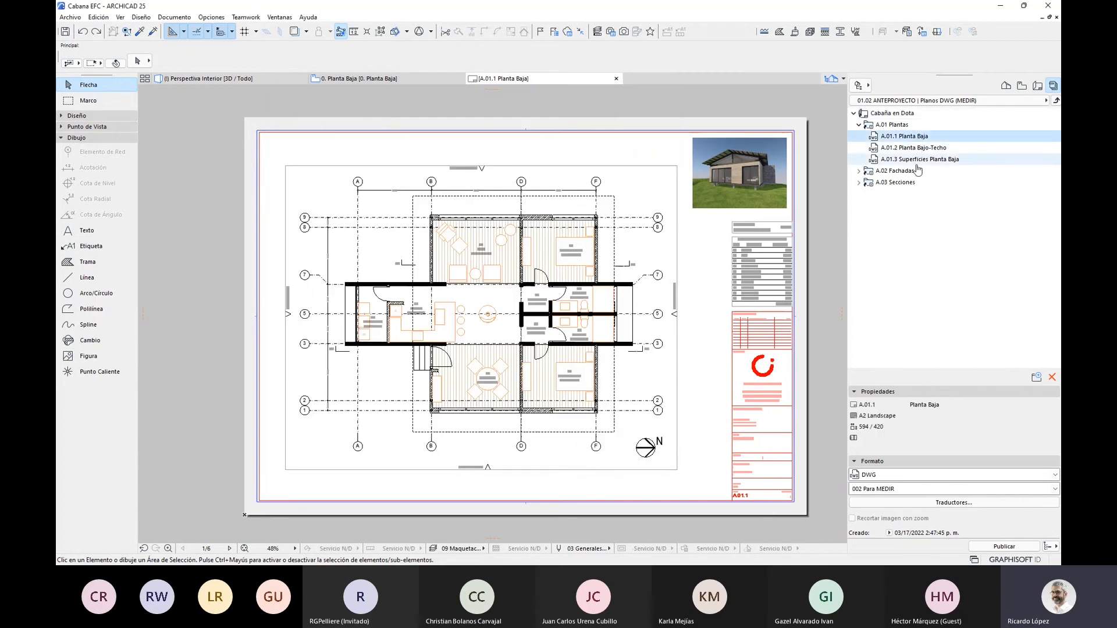
pyautogui.click(1056, 549)
pyautogui.click(1011, 505)
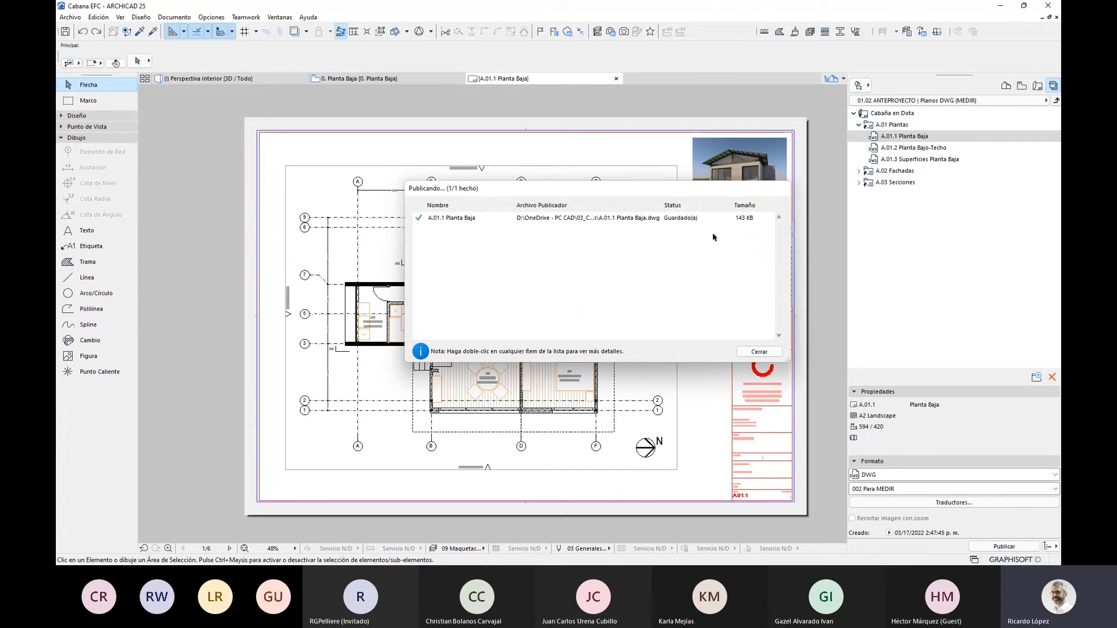
pyautogui.click(759, 352)
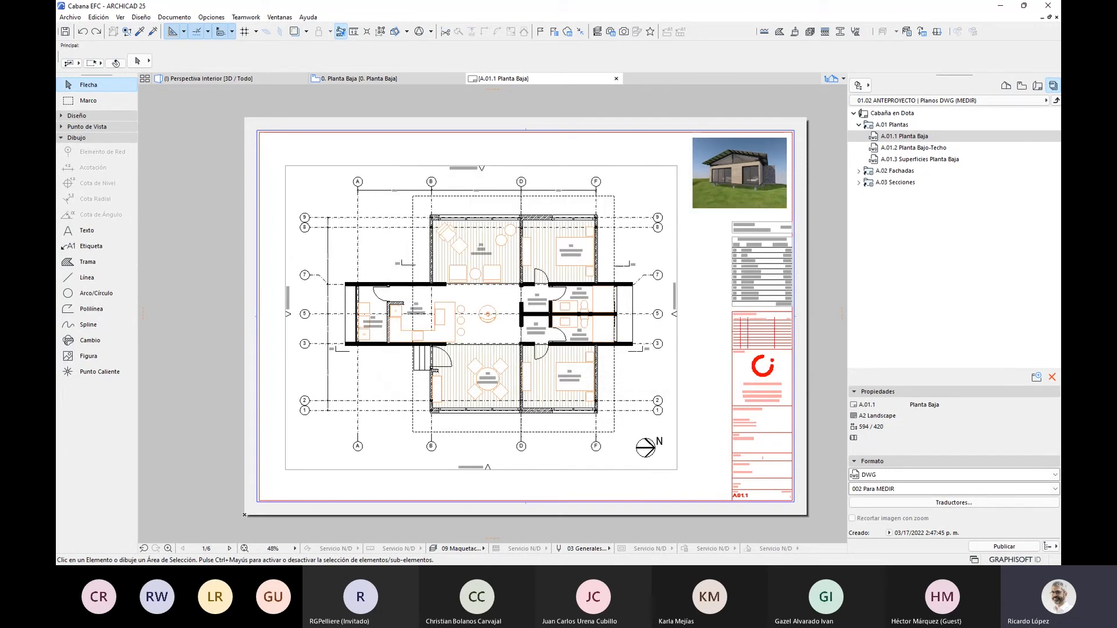
# - Switch to AutoCAD and open A.01.1 Planta Baja.dwg from 02_DWG_MEDIR, Cabaña en Dota, A.01 Plantas
pyautogui.hotkey('alt', 'Tab')
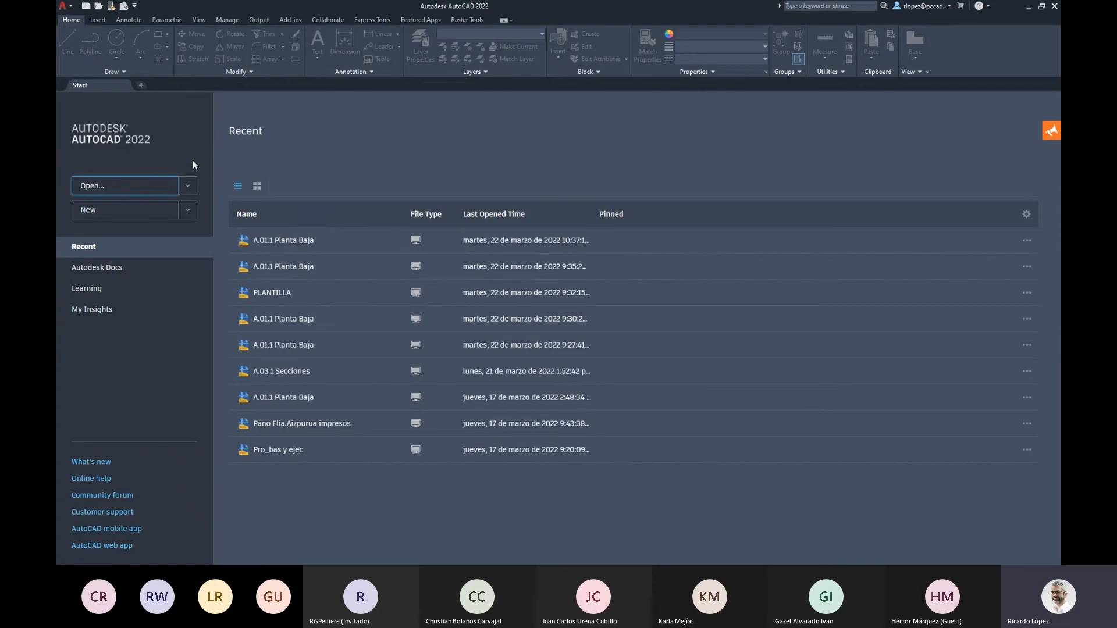
pyautogui.click(153, 185)
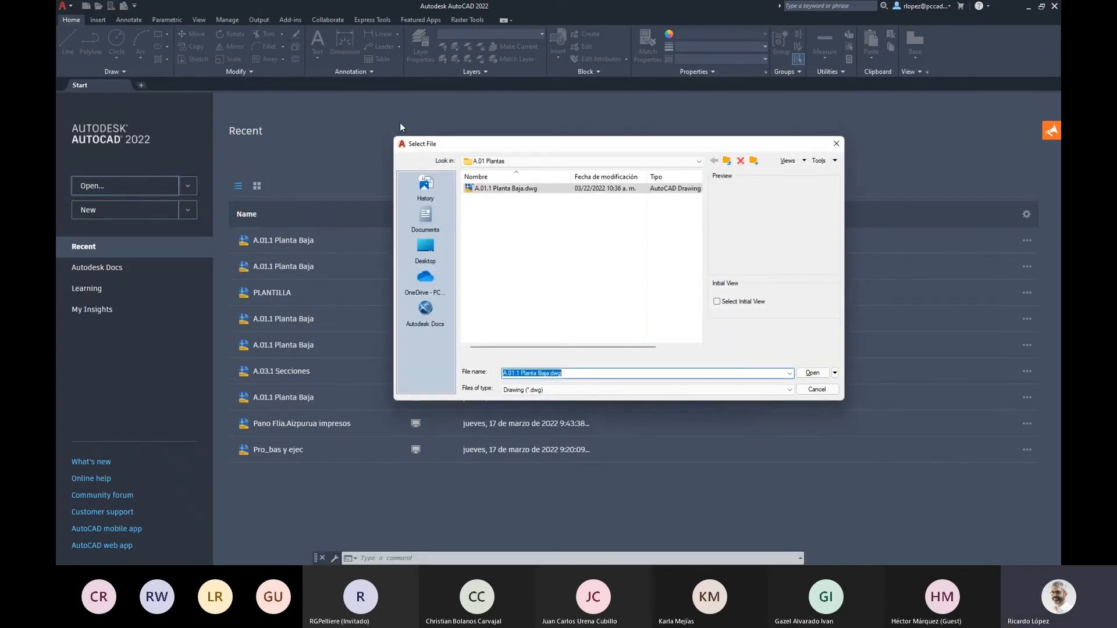
pyautogui.click(587, 162)
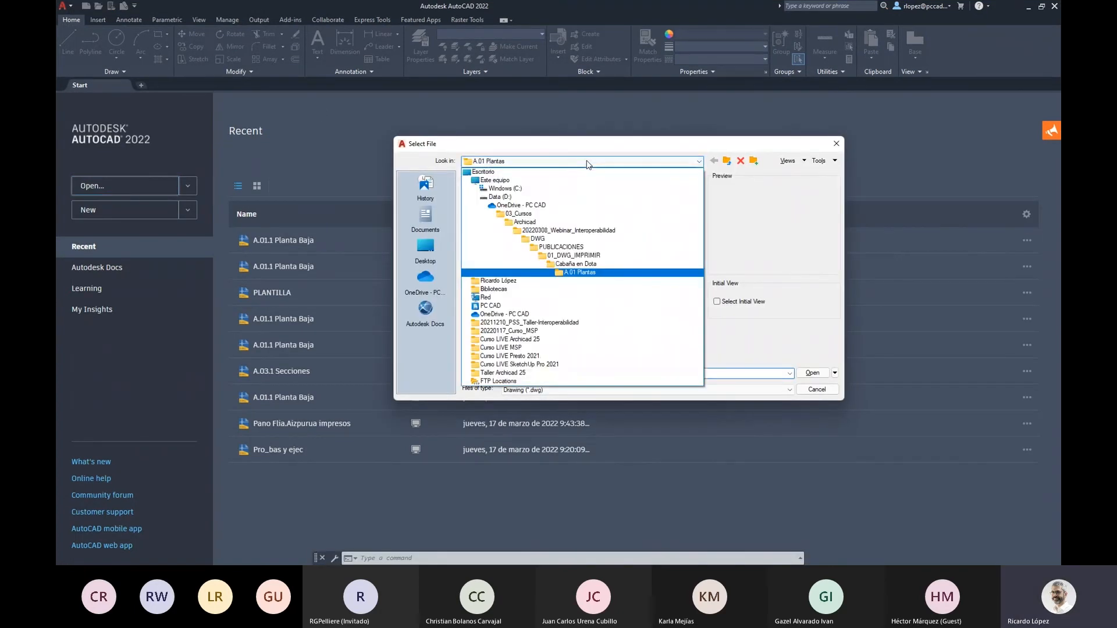
pyautogui.click(560, 247)
pyautogui.doubleClick(518, 209)
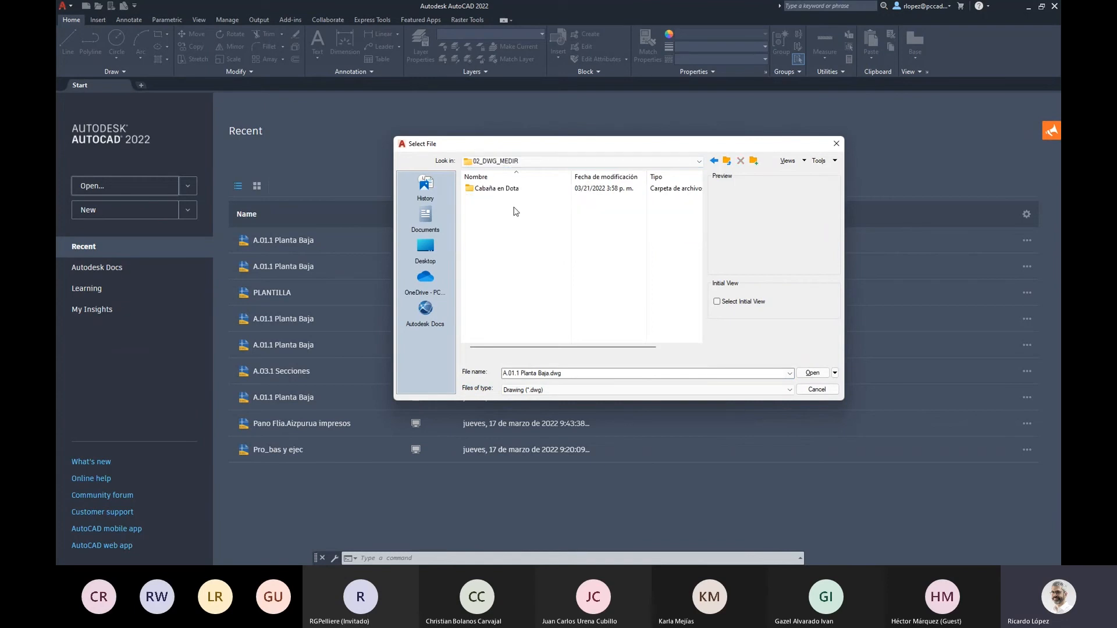
pyautogui.doubleClick(507, 188)
pyautogui.doubleClick(513, 189)
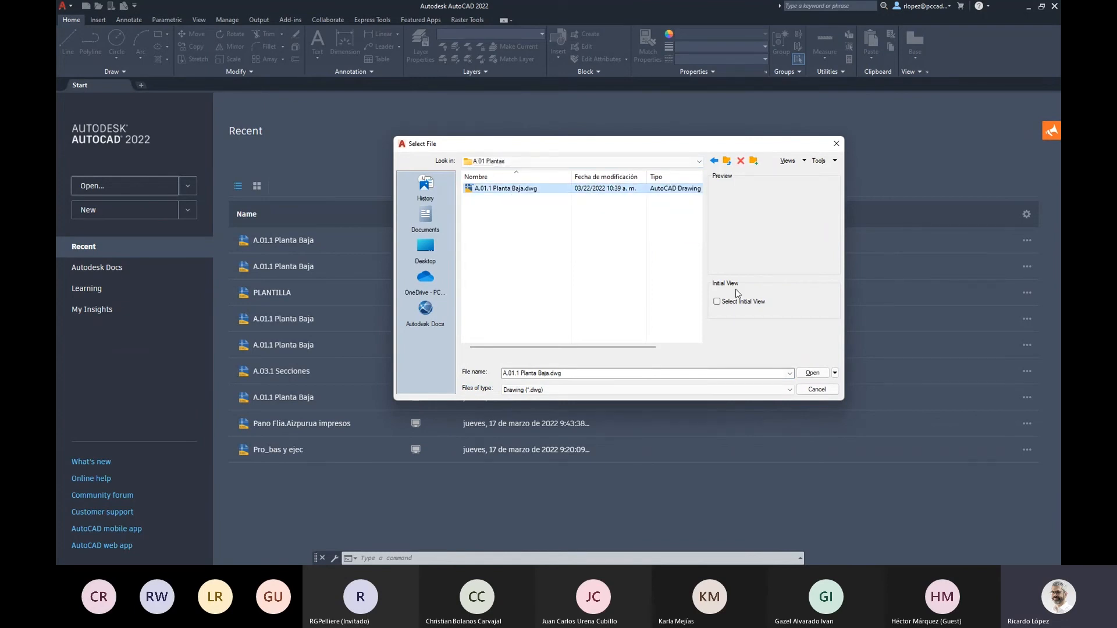
pyautogui.click(812, 373)
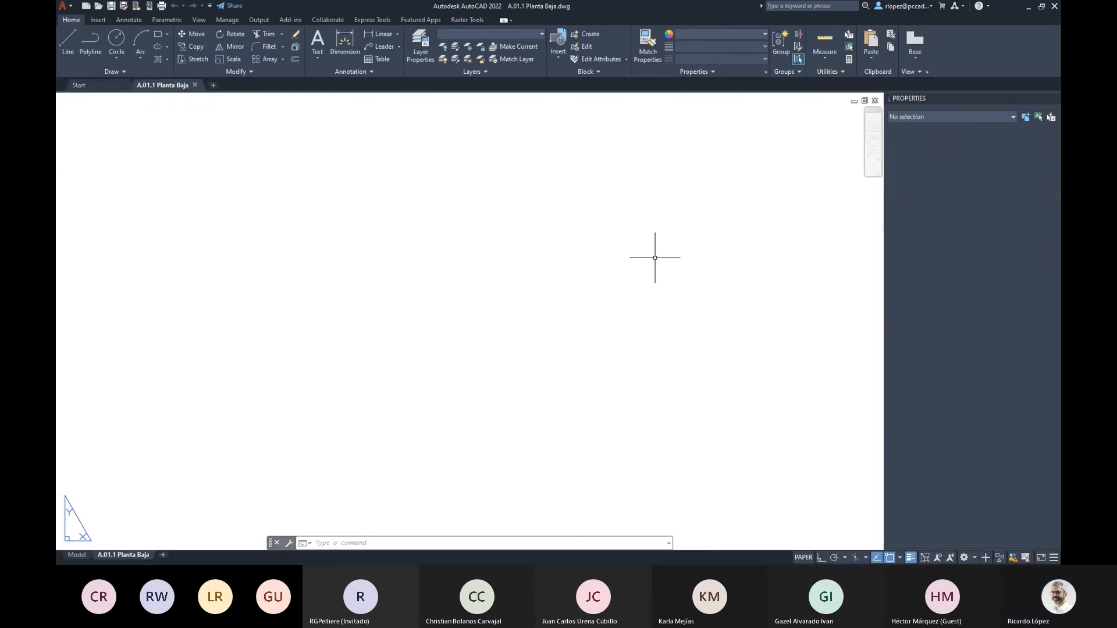
# - Examine the A.01.1 Planta Baja sheet in paper space and switch to the floor plan in model space
pyautogui.scroll(-12, 573, 254)
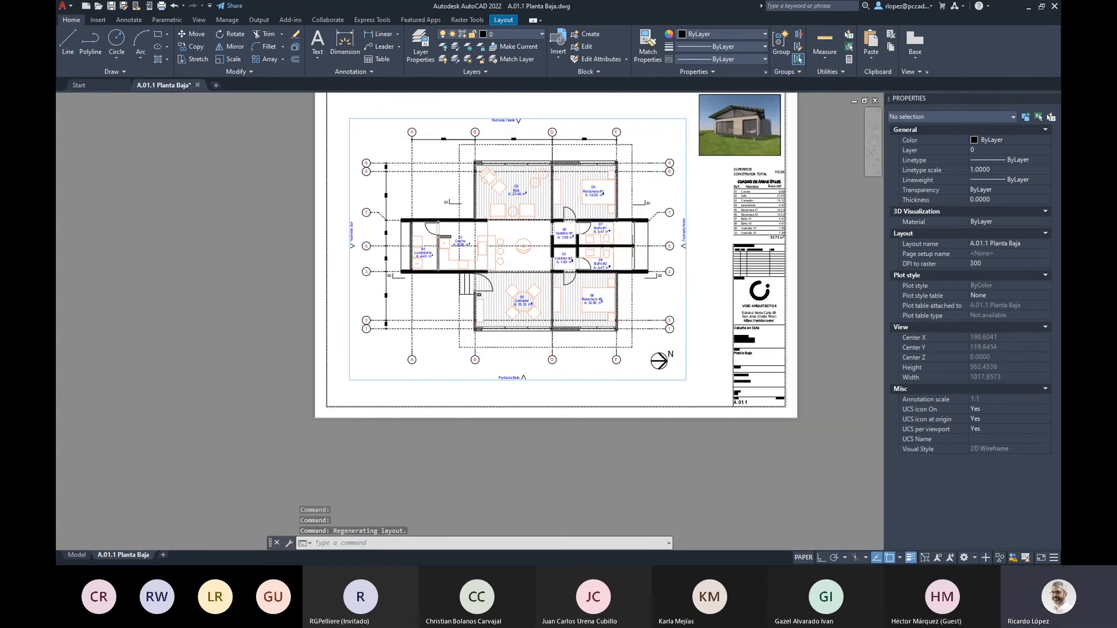
pyautogui.scroll(2, 591, 144)
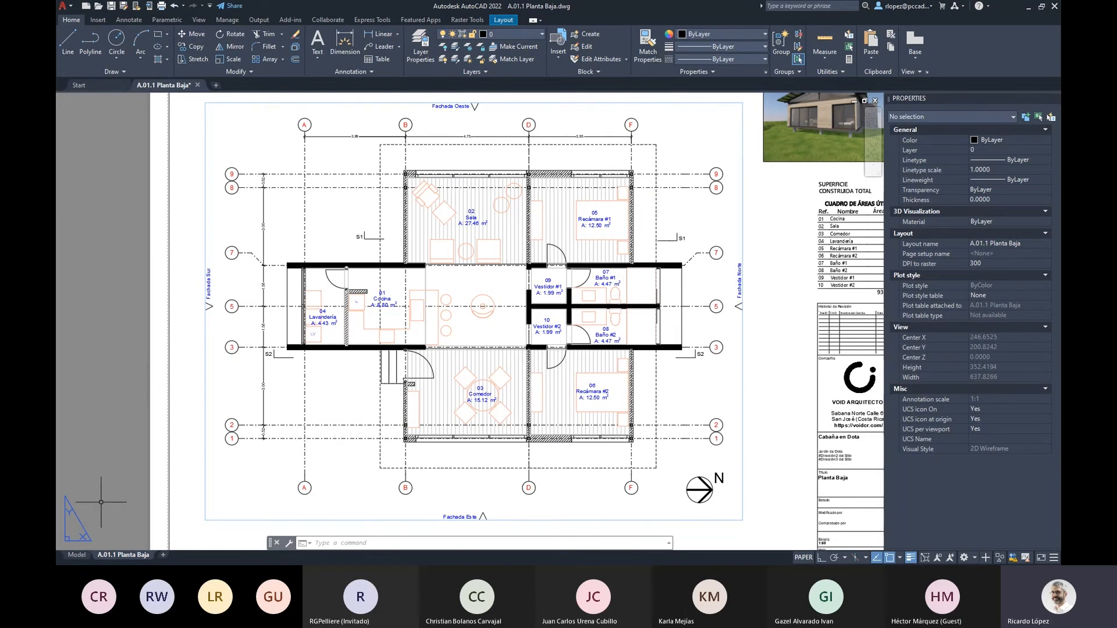
pyautogui.click(77, 556)
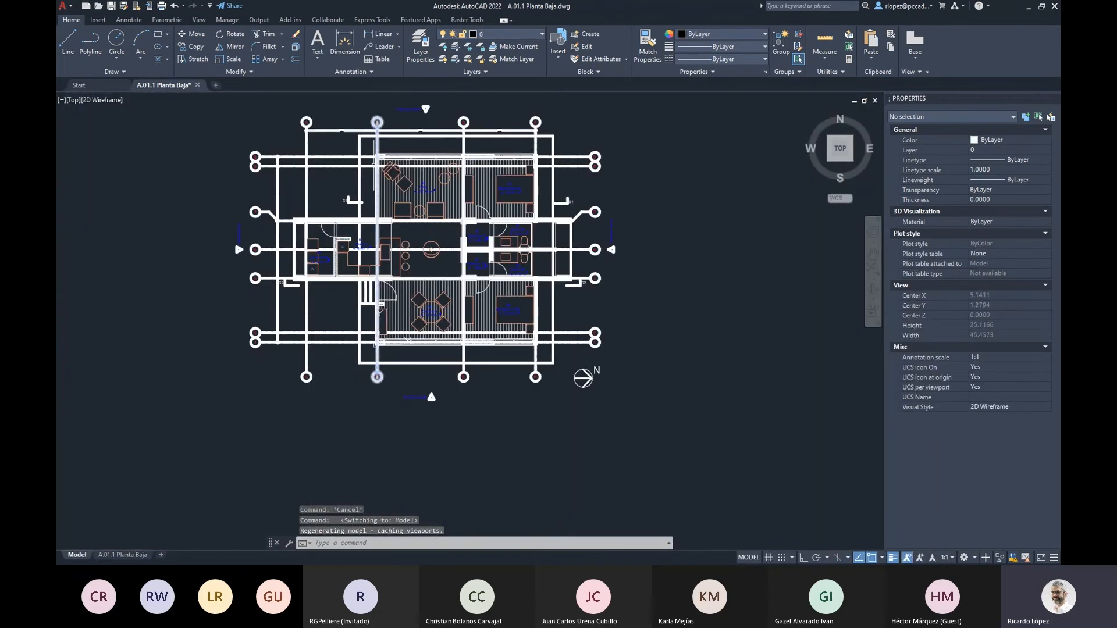
pyautogui.scroll(8, 386, 186)
pyautogui.scroll(-3, 489, 262)
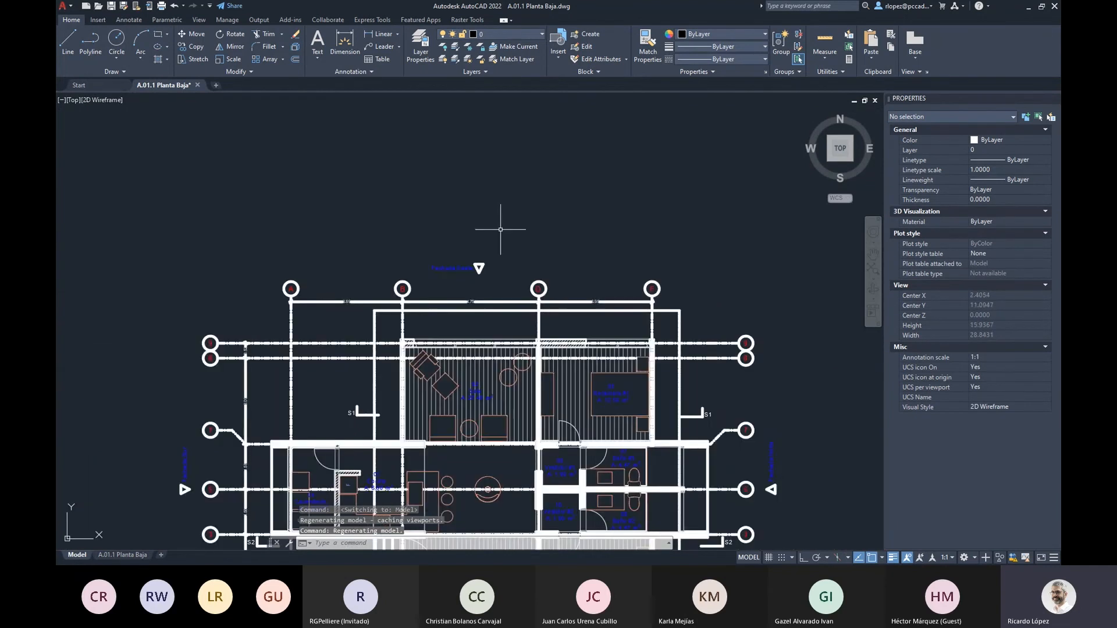
# - Quick-measure the distance between axes D and F and the size of the bed in Recámara #1
pyautogui.scroll(3, 504, 230)
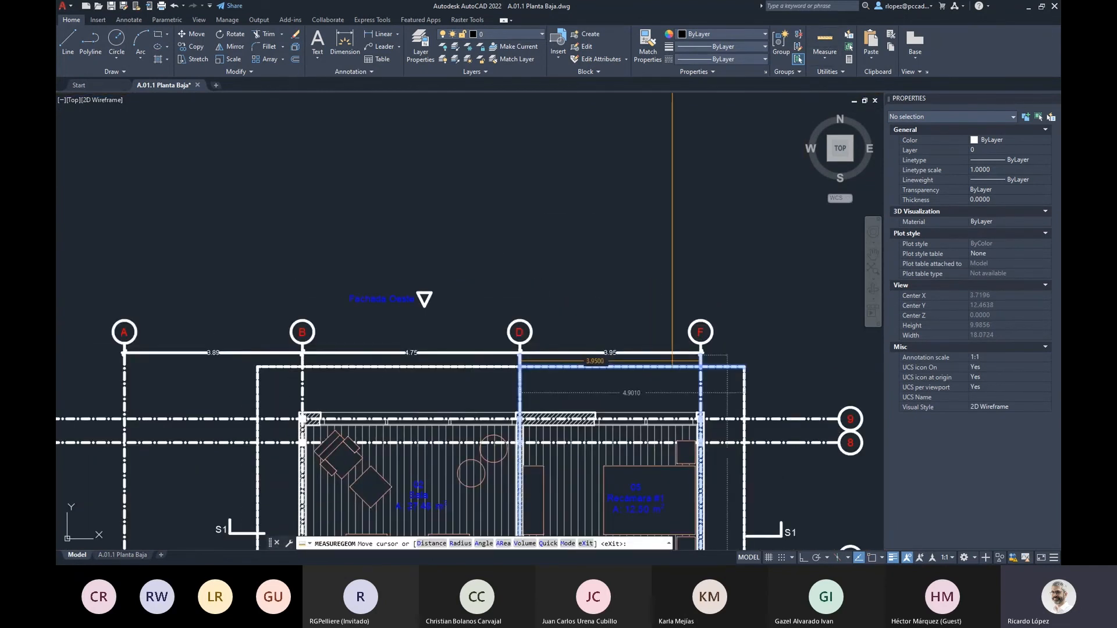
pyautogui.scroll(6, 621, 396)
pyautogui.scroll(-6, 663, 378)
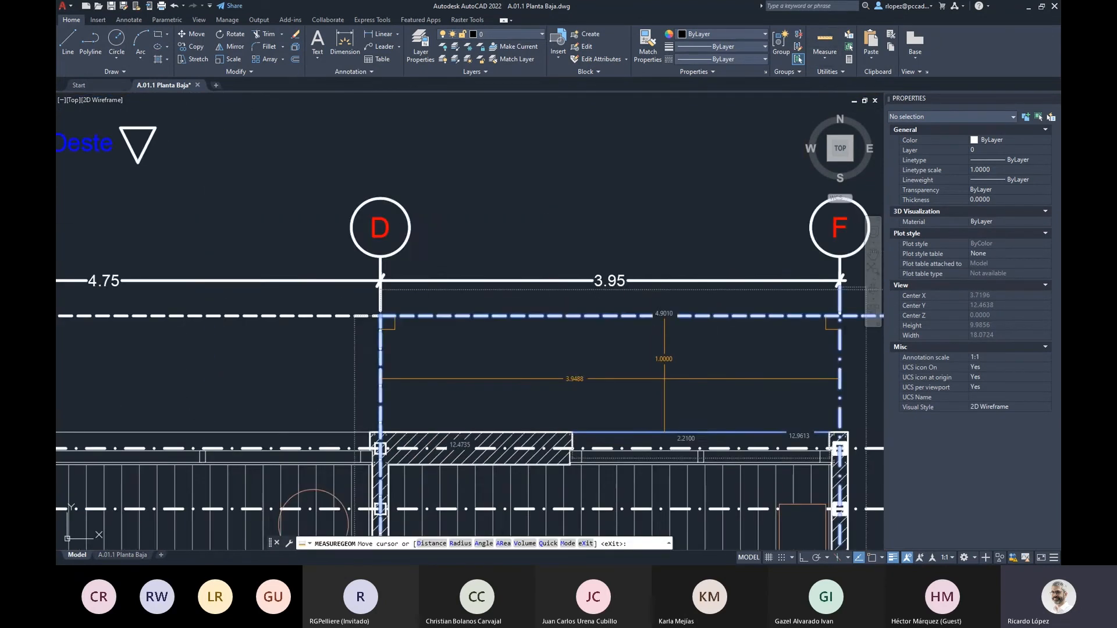
pyautogui.scroll(4, 675, 372)
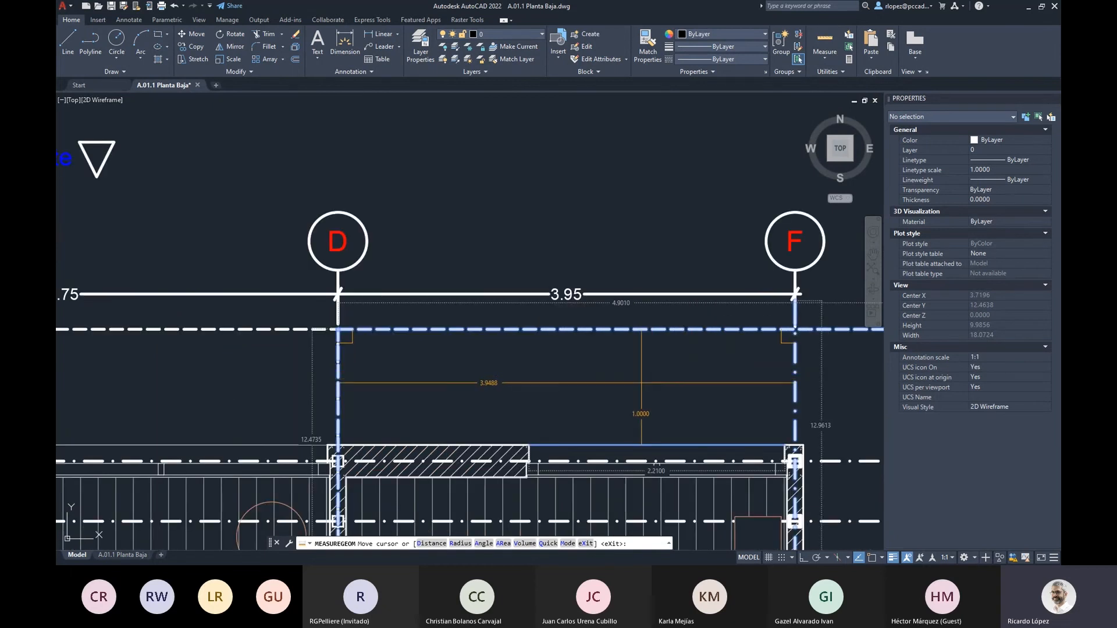
pyautogui.scroll(-6, 672, 390)
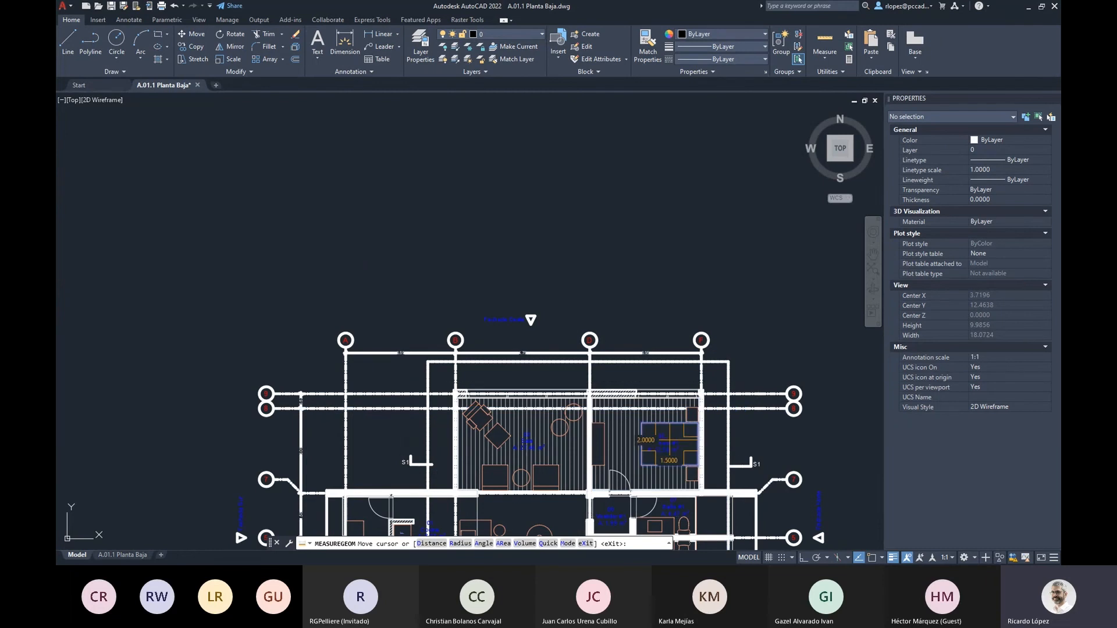
pyautogui.scroll(4, 671, 439)
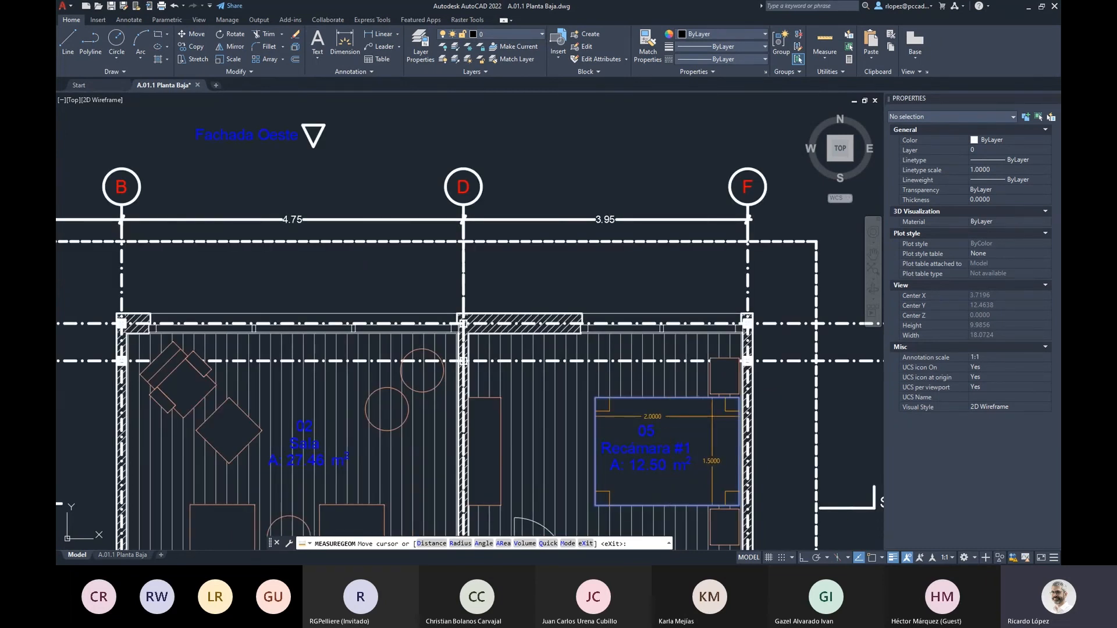
pyautogui.press('Escape')
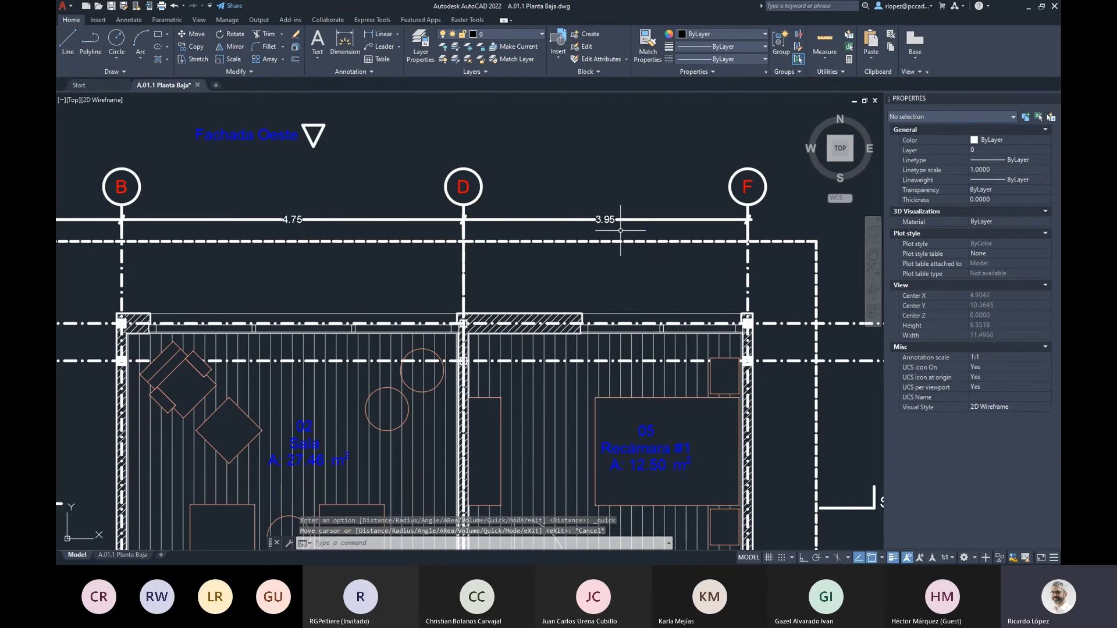
# - Check the drawing's insertion units with the UNITS command and close it without changes
pyautogui.write('un')
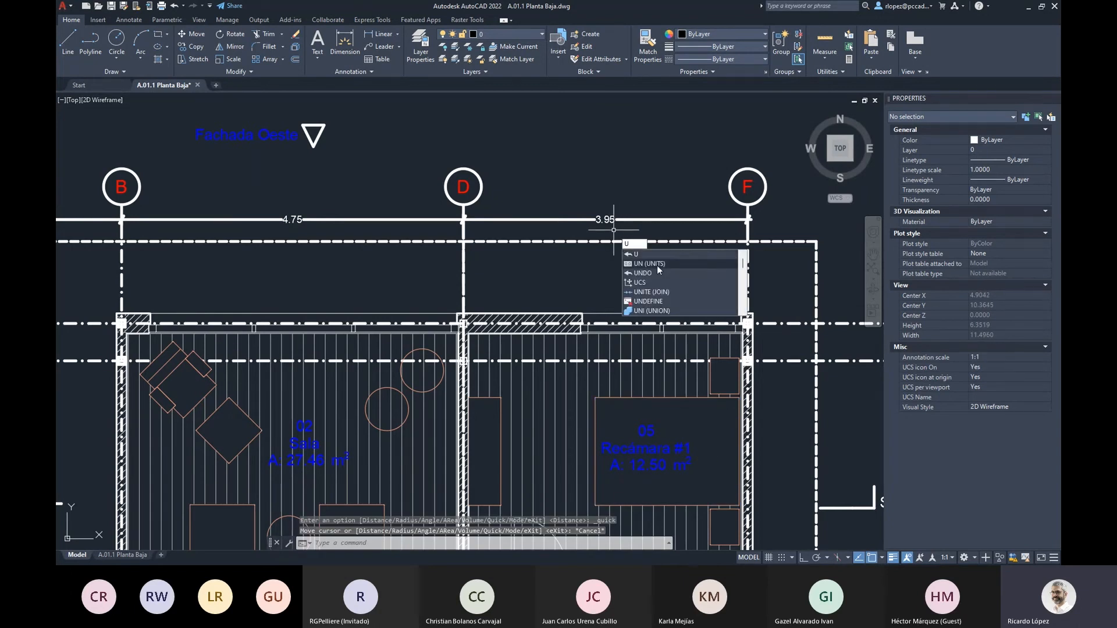
pyautogui.click(656, 266)
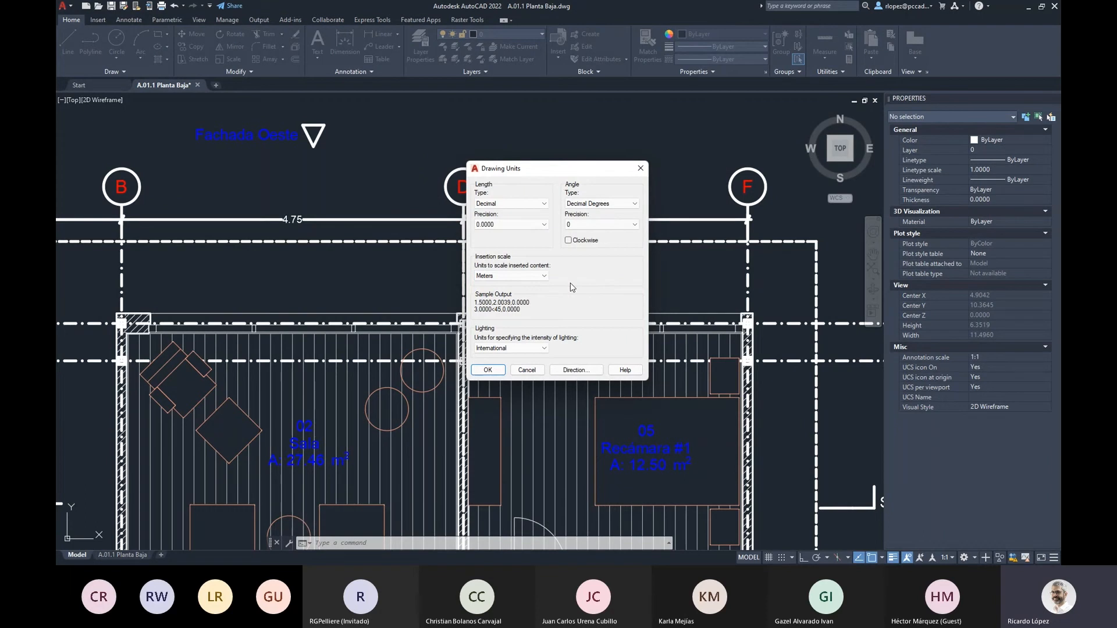
pyautogui.click(640, 168)
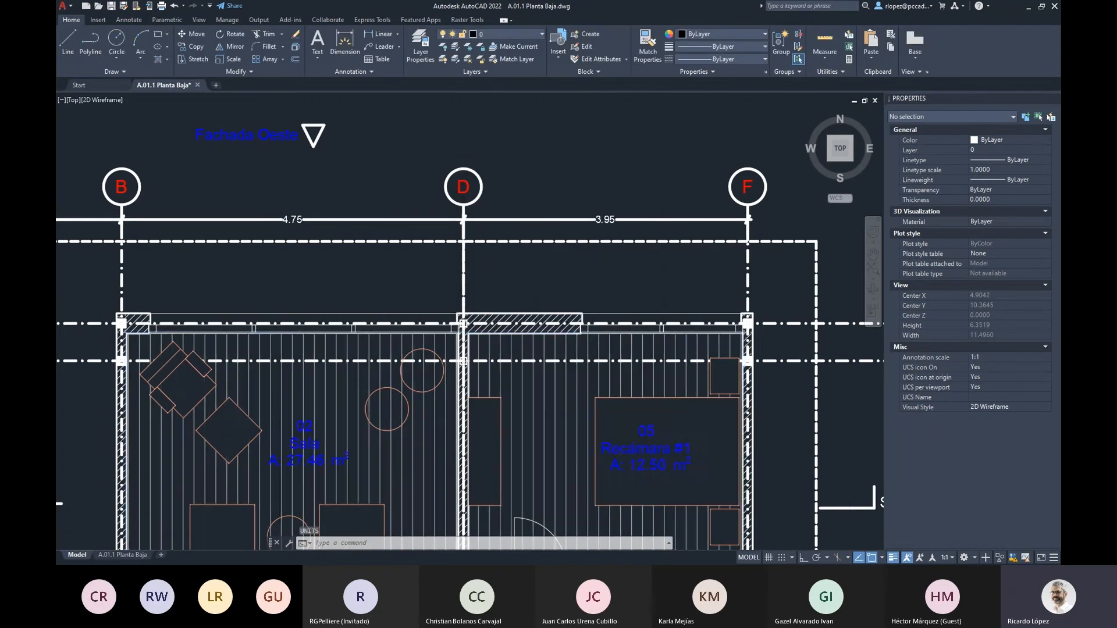
# - Inspect the properties of the dimension between axes D and F, and clear the selection
pyautogui.scroll(-5, 576, 351)
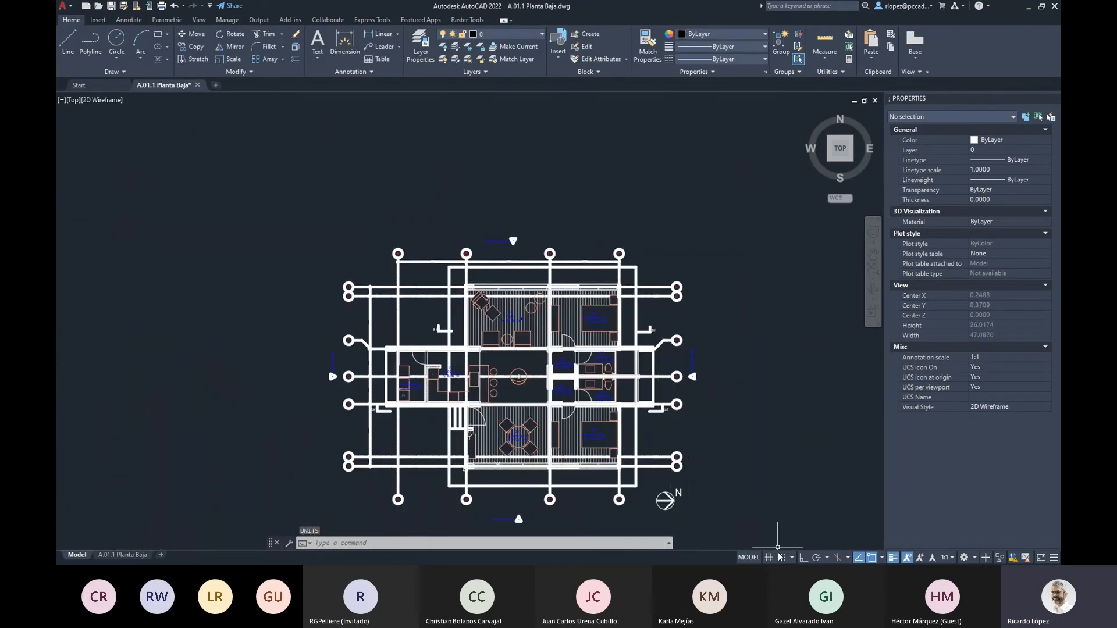
pyautogui.scroll(4, 623, 338)
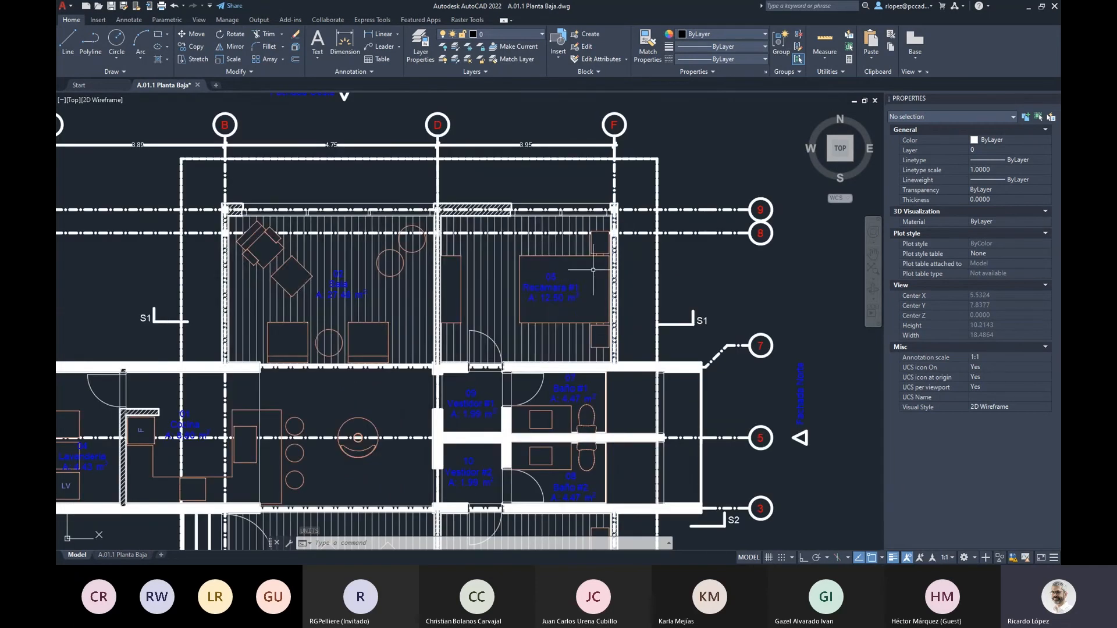
pyautogui.scroll(1, 593, 270)
pyautogui.scroll(-3, 579, 245)
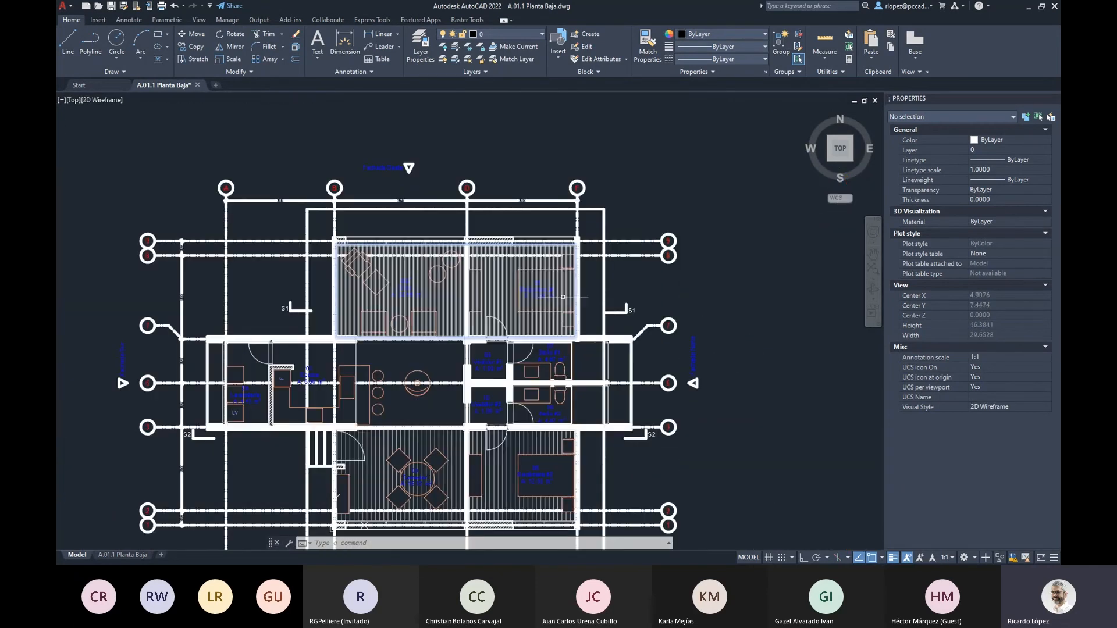
pyautogui.click(526, 198)
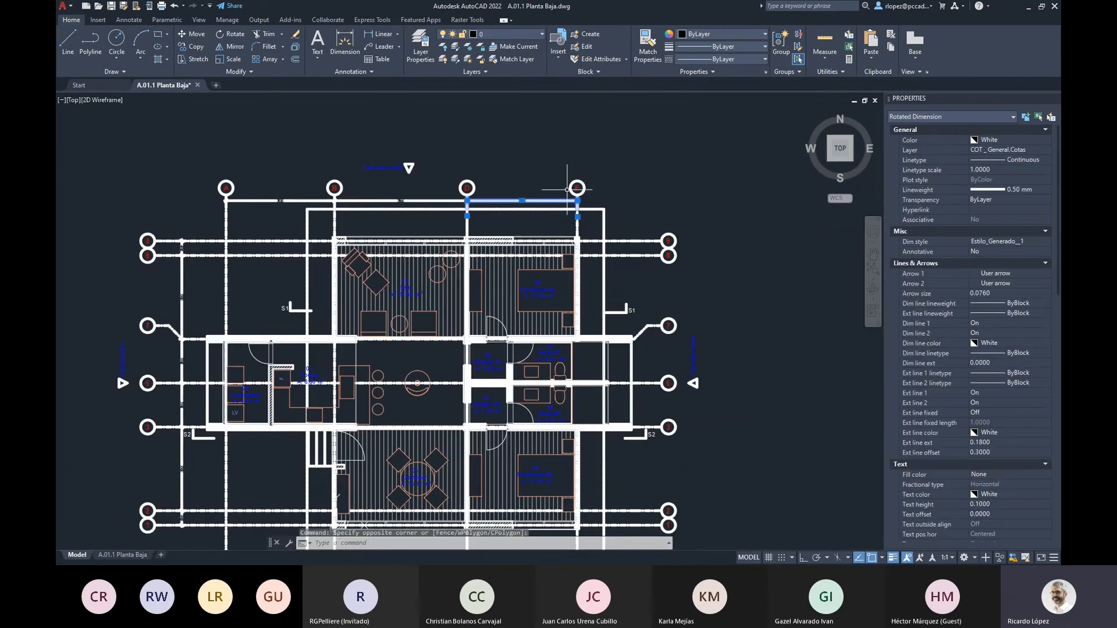
pyautogui.scroll(3, 538, 186)
pyautogui.click(620, 361)
pyautogui.click(584, 331)
pyautogui.press('Escape')
# - Inspect the block properties of the bed in Recámara #1 and of the striped floor finish
pyautogui.scroll(-5, 609, 350)
pyautogui.scroll(3, 580, 327)
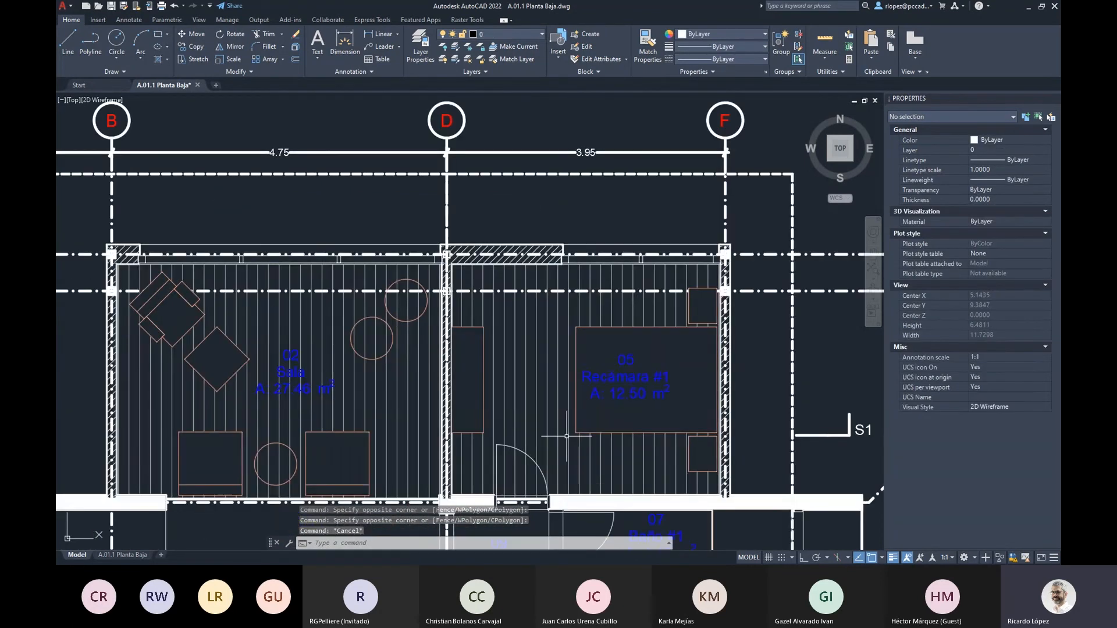
pyautogui.click(580, 327)
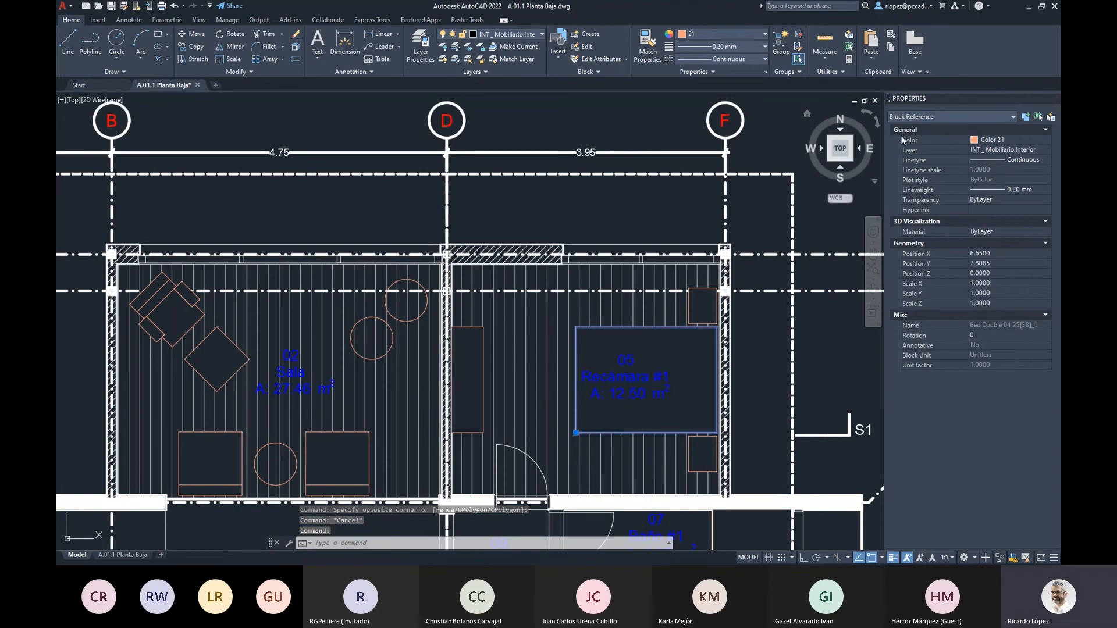
pyautogui.click(526, 338)
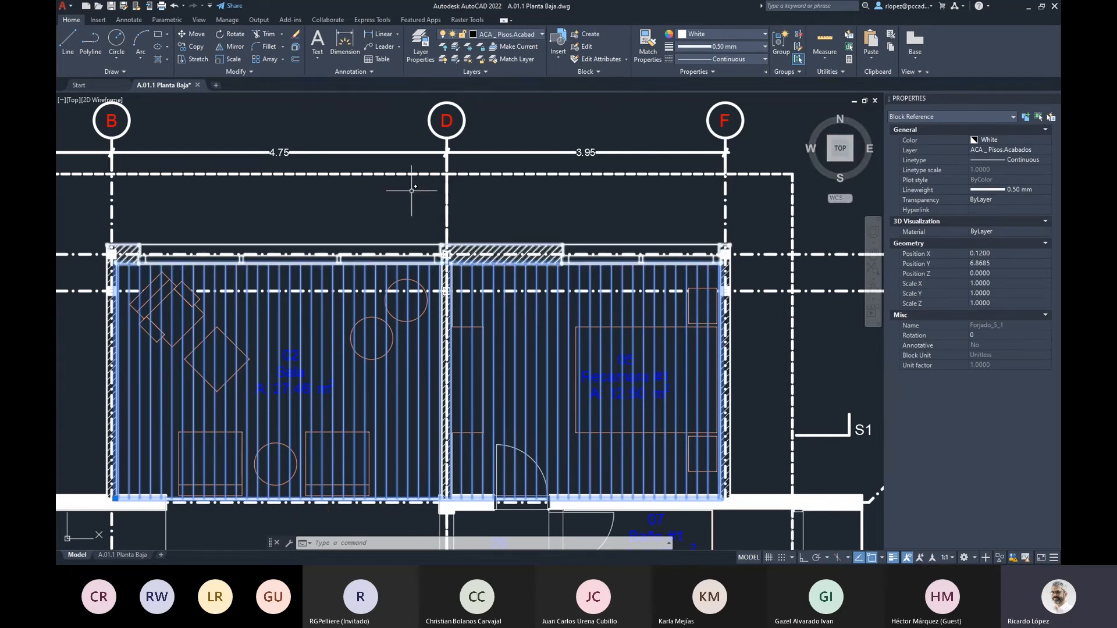
# - Inspect the properties of the dimension between axes D and F again, and clear the selection
pyautogui.press('Escape')
pyautogui.click(518, 164)
pyautogui.click(510, 148)
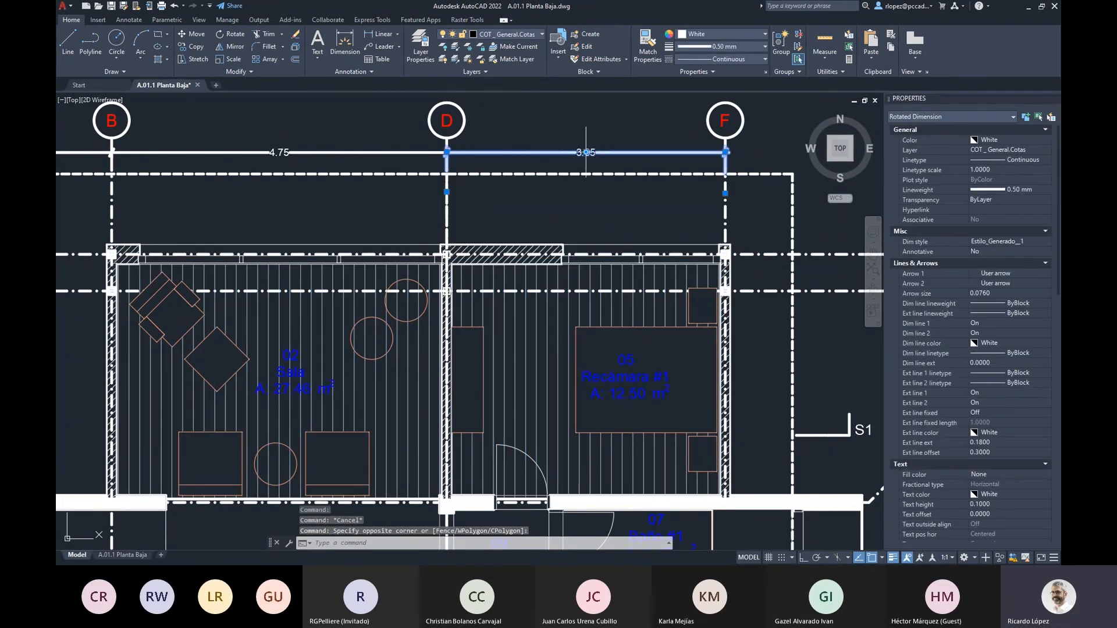
pyautogui.click(585, 152)
pyautogui.press('Escape')
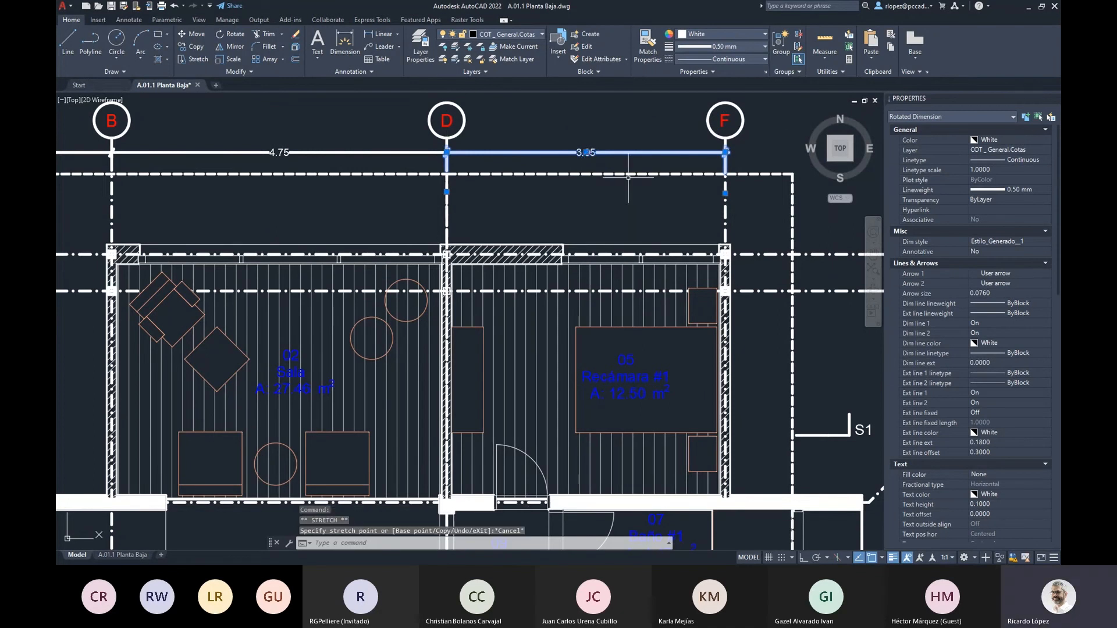
pyautogui.scroll(-5, 548, 205)
pyautogui.press('Escape')
pyautogui.scroll(5, 531, 270)
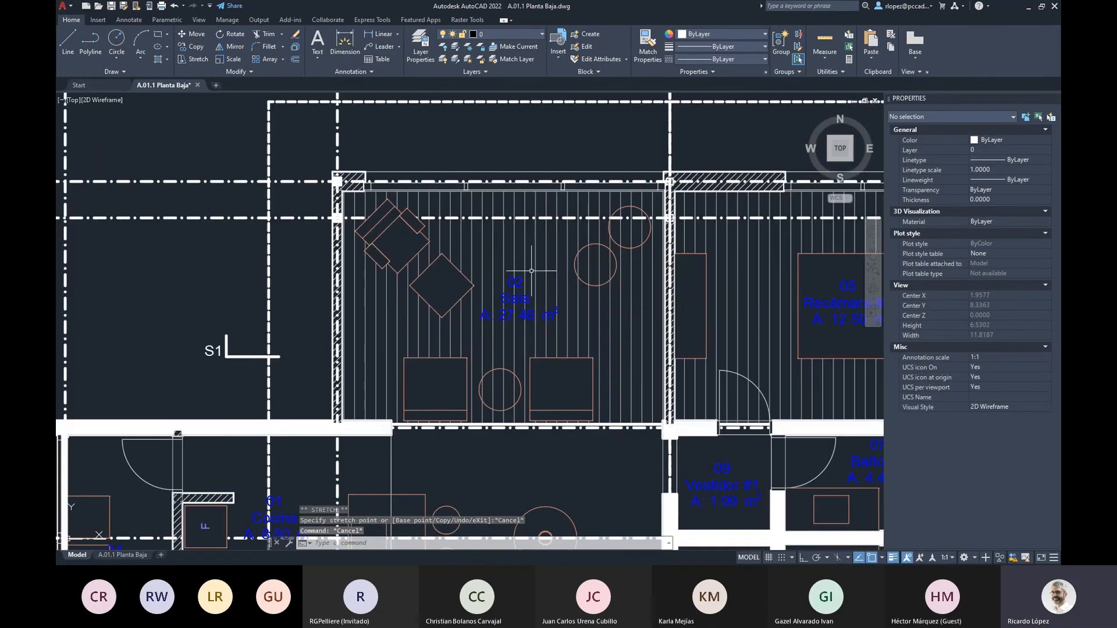
# - Inspect the block properties of the sink in the Cocina and clear the selection
pyautogui.click(370, 197)
pyautogui.press('Escape')
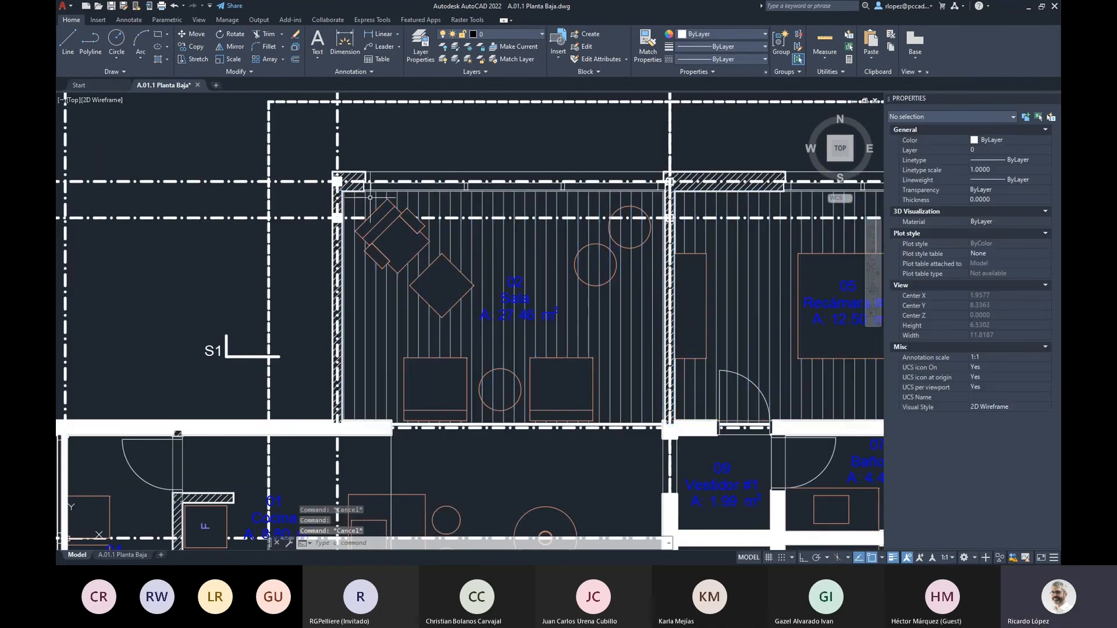
pyautogui.scroll(-3, 373, 197)
pyautogui.scroll(3, 353, 300)
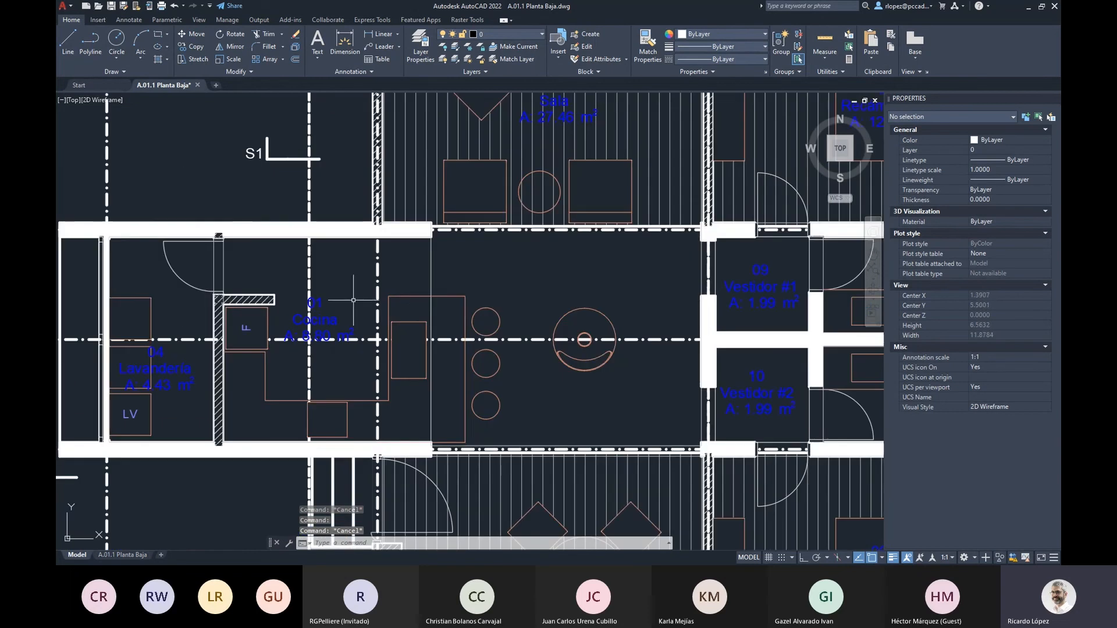
pyautogui.click(421, 324)
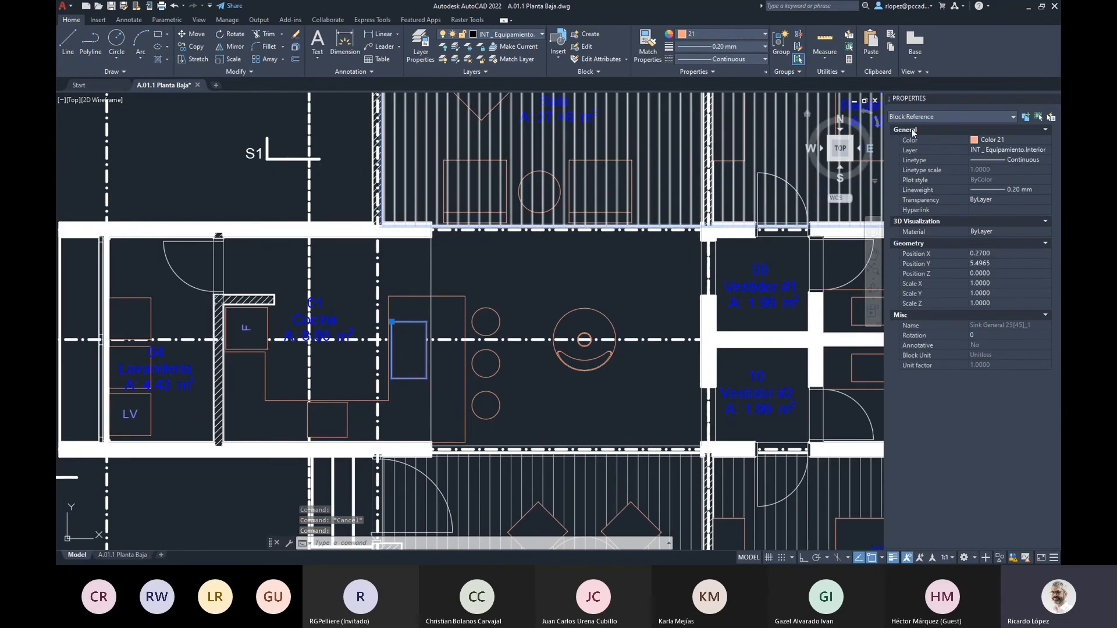
pyautogui.press('Escape')
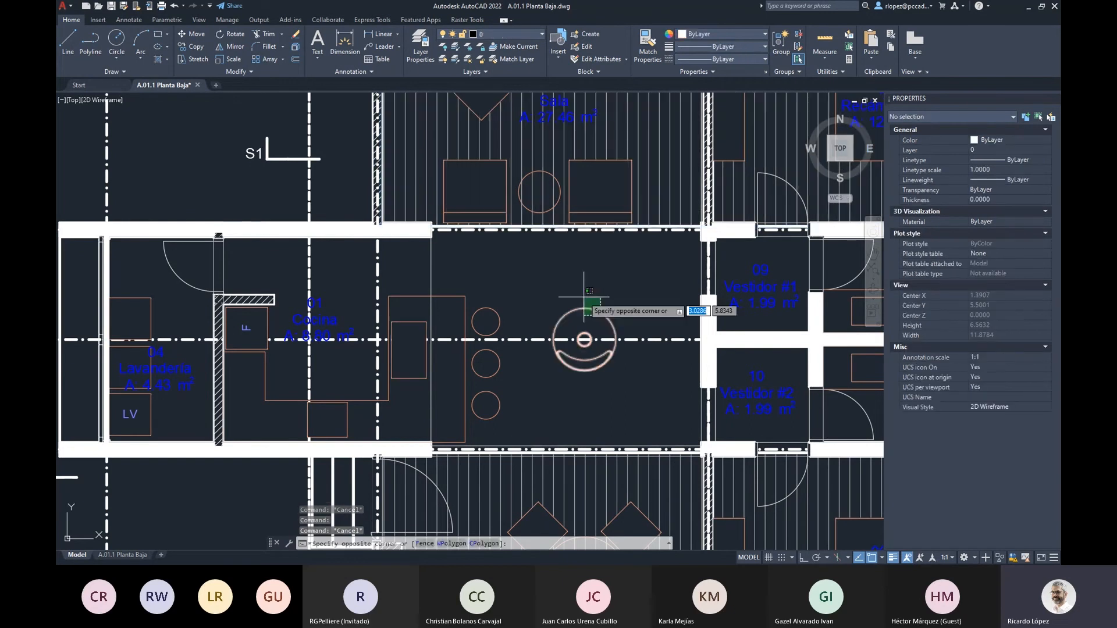
# - Inspect the block properties of the L-shaped counter in the Cocina and clear the selection
pyautogui.click(602, 317)
pyautogui.press('Escape')
pyautogui.scroll(-3, 585, 339)
pyautogui.scroll(3, 428, 345)
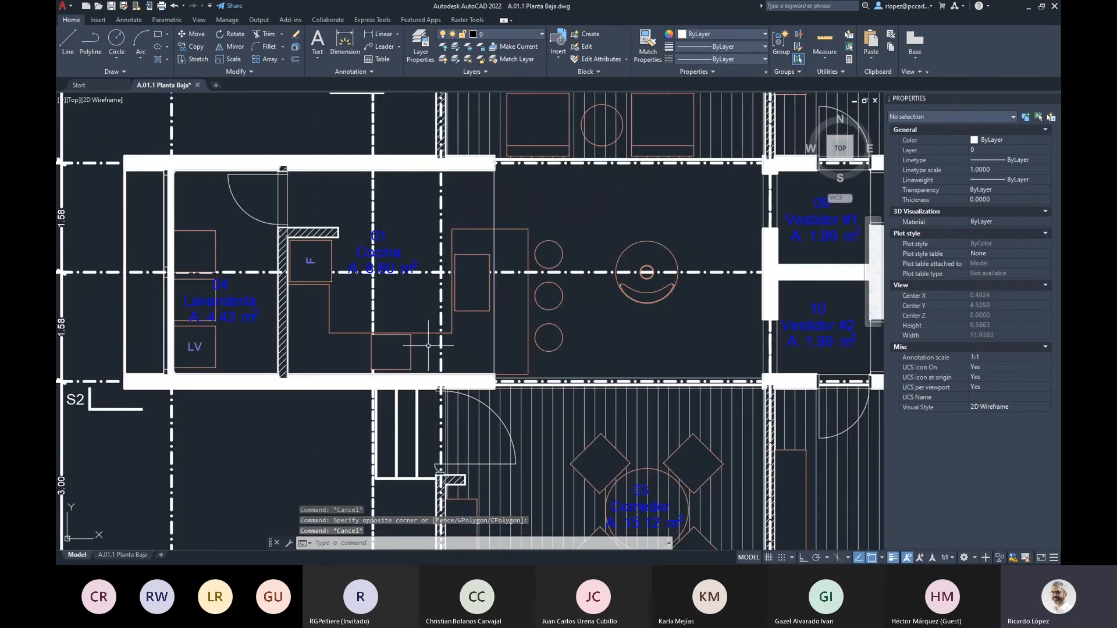
pyautogui.click(423, 337)
pyautogui.click(419, 312)
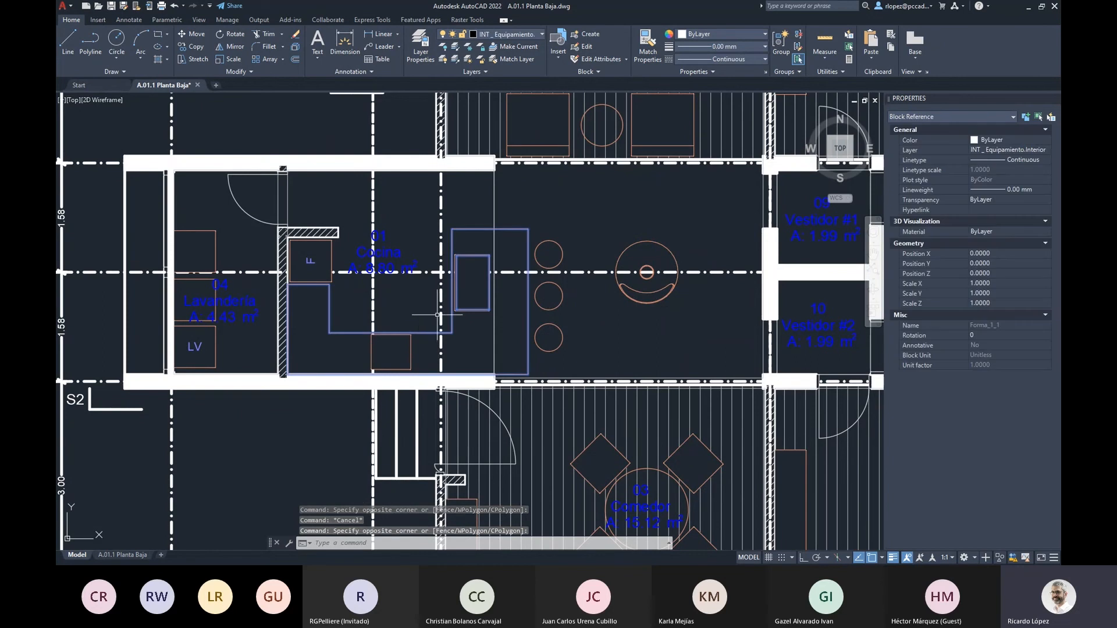
pyautogui.press('Escape')
pyautogui.scroll(-5, 471, 256)
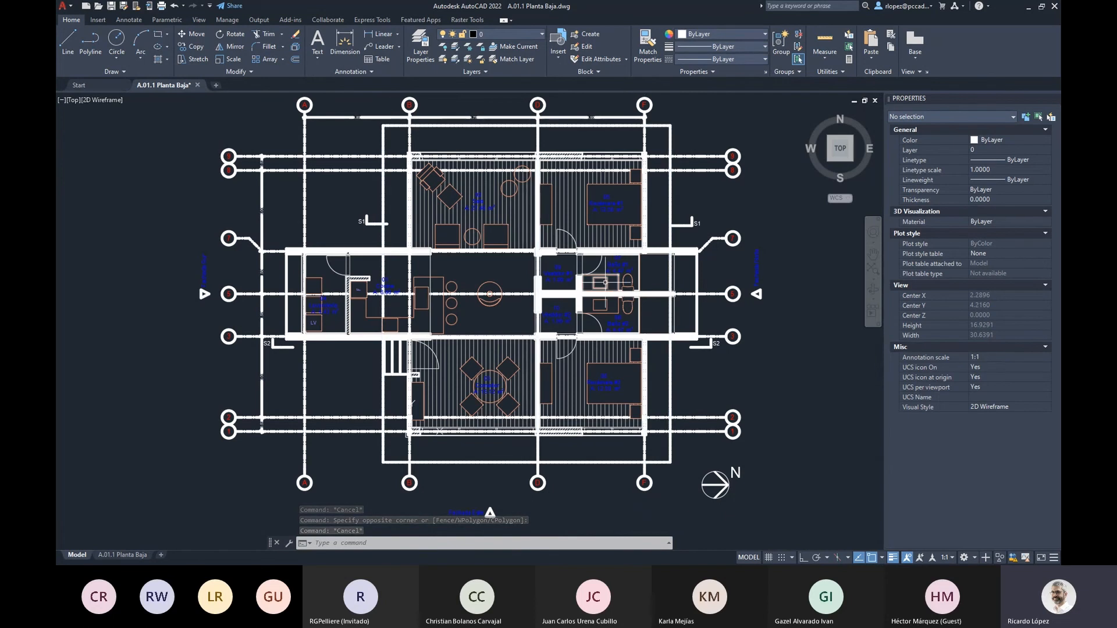
# - Close the A.01.1 Planta Baja drawing without saving and switch to ARCHICAD
pyautogui.click(198, 86)
pyautogui.click(594, 315)
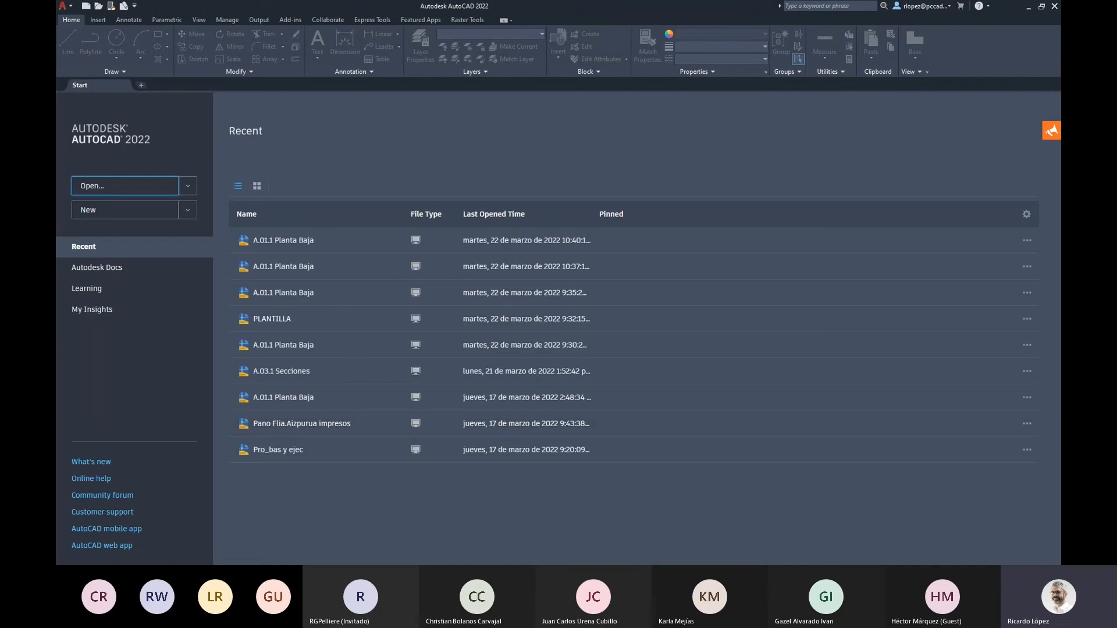
pyautogui.hotkey('alt', 'Tab')
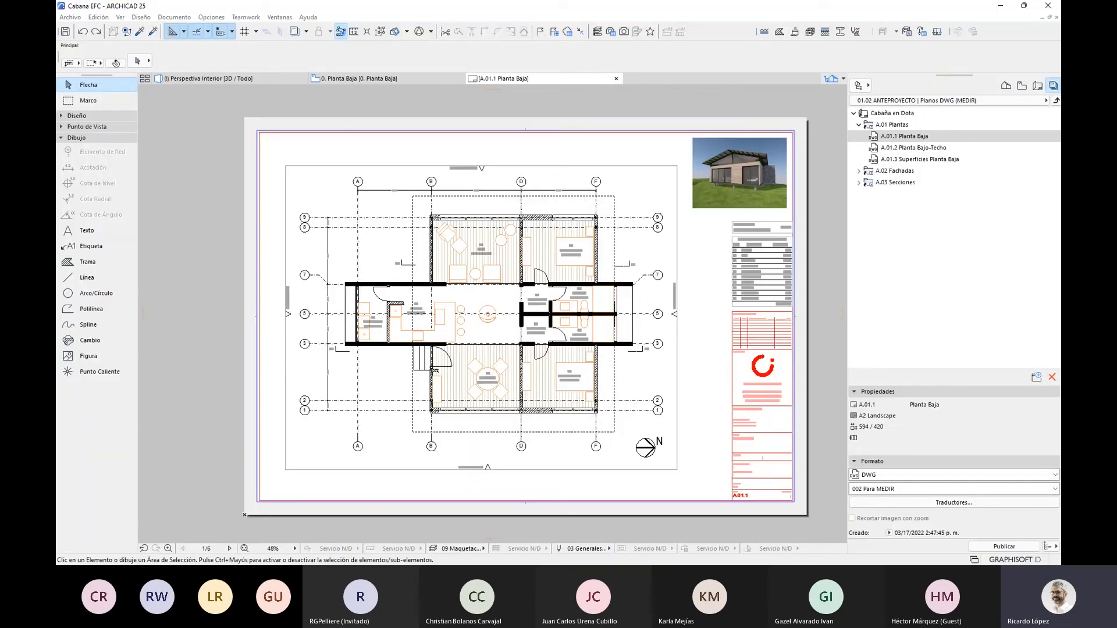
# - Open the publisher set 01.03 ANTEPROYECTO | Planos DWG (EDITAR 1) and select A.01.1 Planta Baja
pyautogui.click(948, 101)
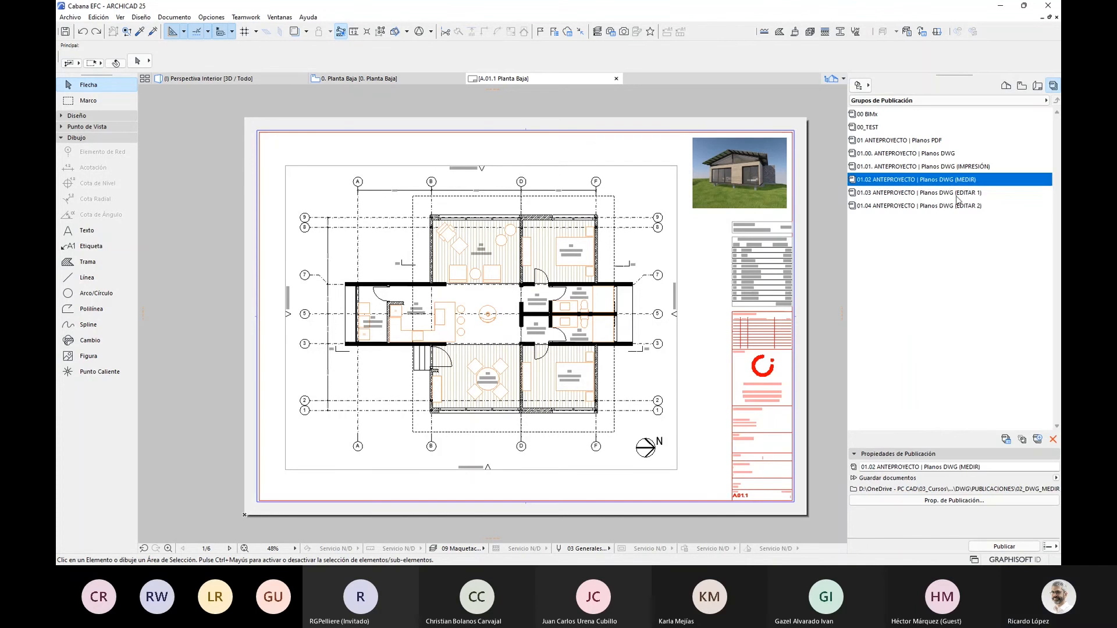
pyautogui.click(963, 193)
pyautogui.click(943, 193)
pyautogui.click(927, 289)
pyautogui.click(893, 195)
pyautogui.doubleClick(894, 196)
pyautogui.click(899, 137)
# - Review the drawing unit, opening and saving options of the DXF-DWG translator 003 Para EDITAR 1
pyautogui.click(954, 502)
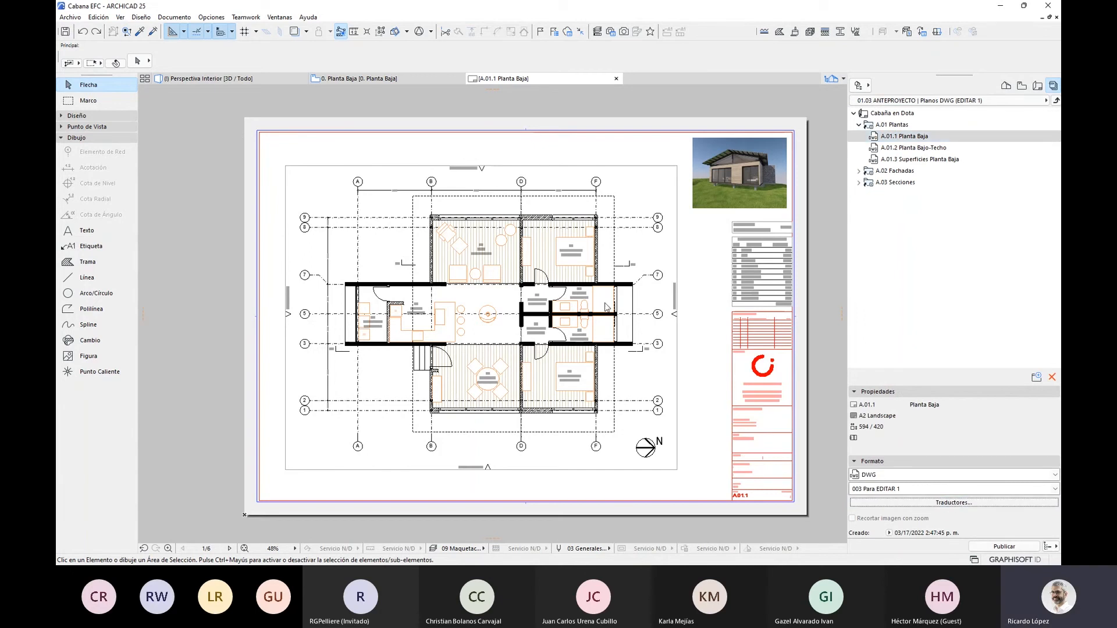
pyautogui.moveTo(573, 98); pyautogui.dragTo(623, 83)
pyautogui.click(389, 221)
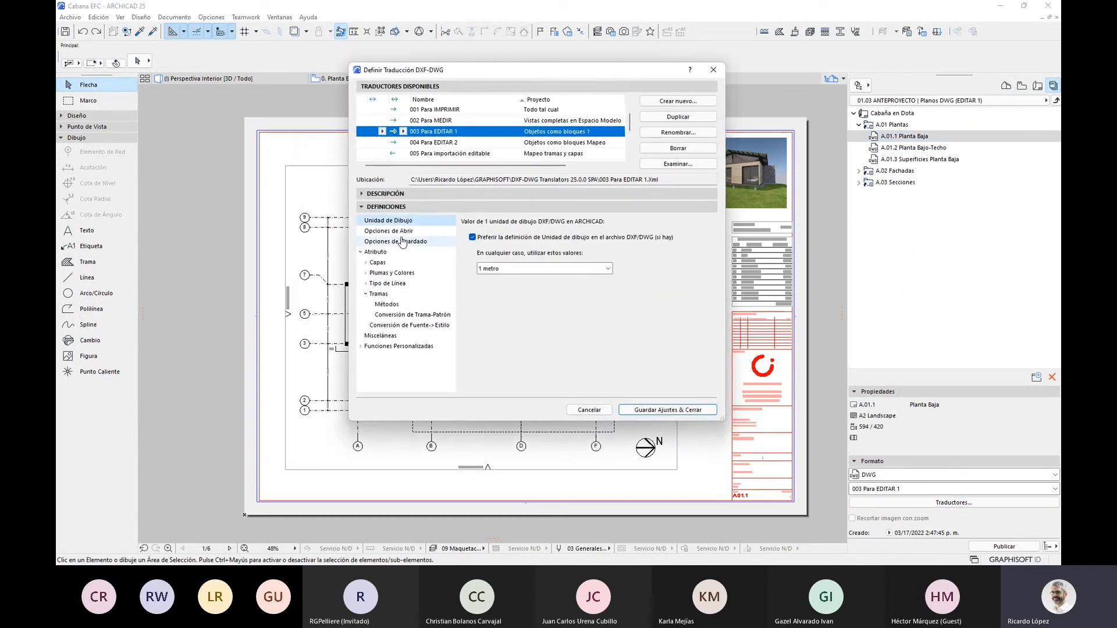
pyautogui.click(402, 232)
pyautogui.click(402, 242)
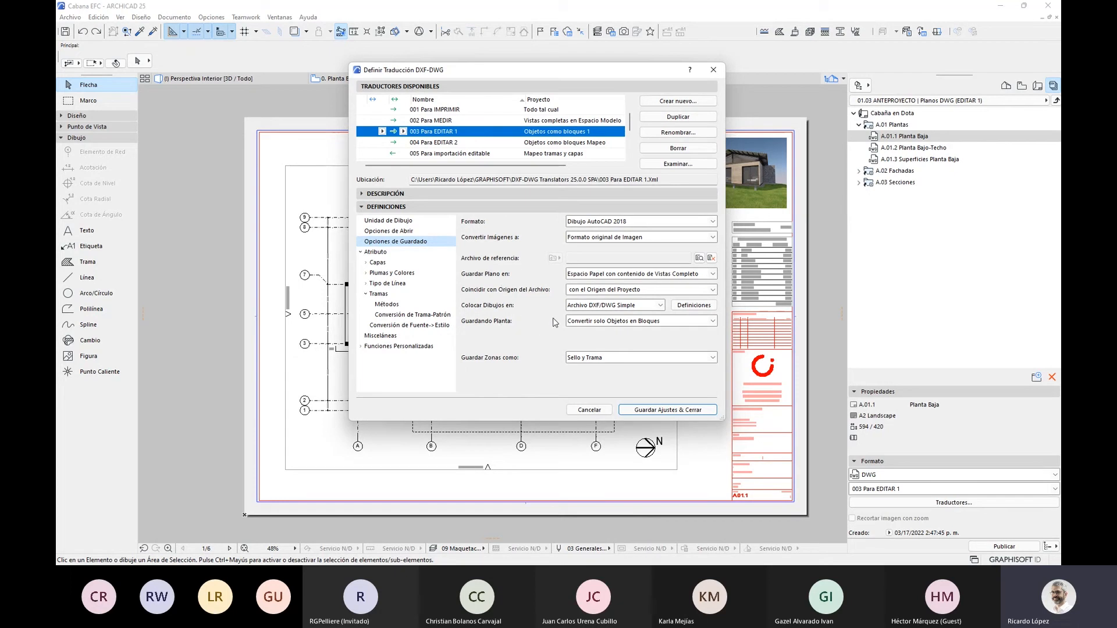
# - Examine the translator's choices for saving the floor plan, keep Convertir solo Objetos en Bloques, and close the translator settings
pyautogui.click(712, 321)
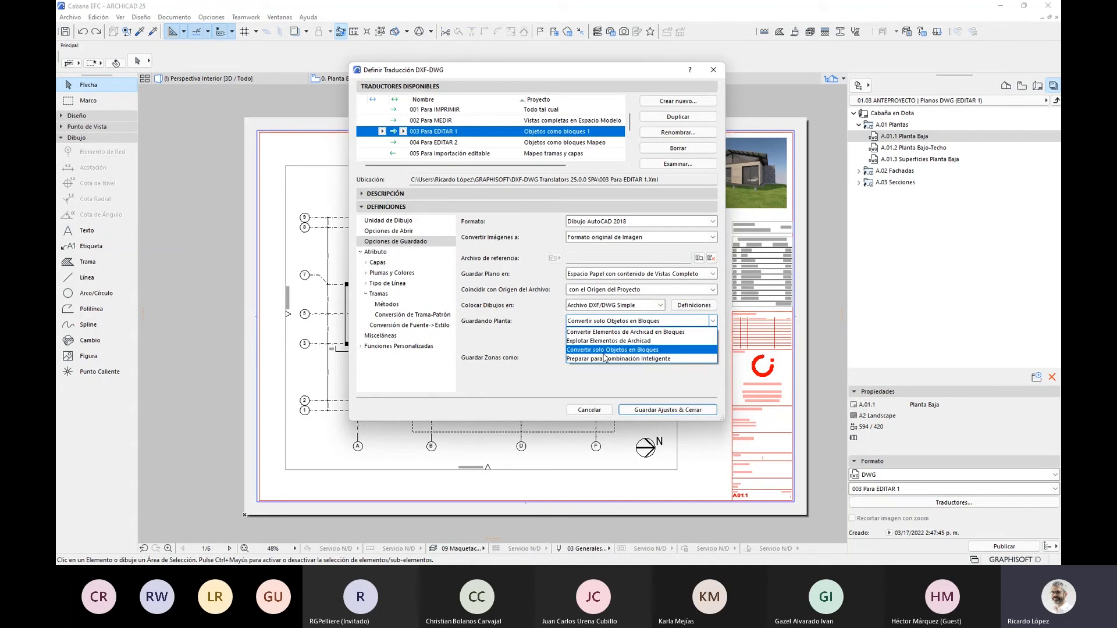
pyautogui.click(517, 338)
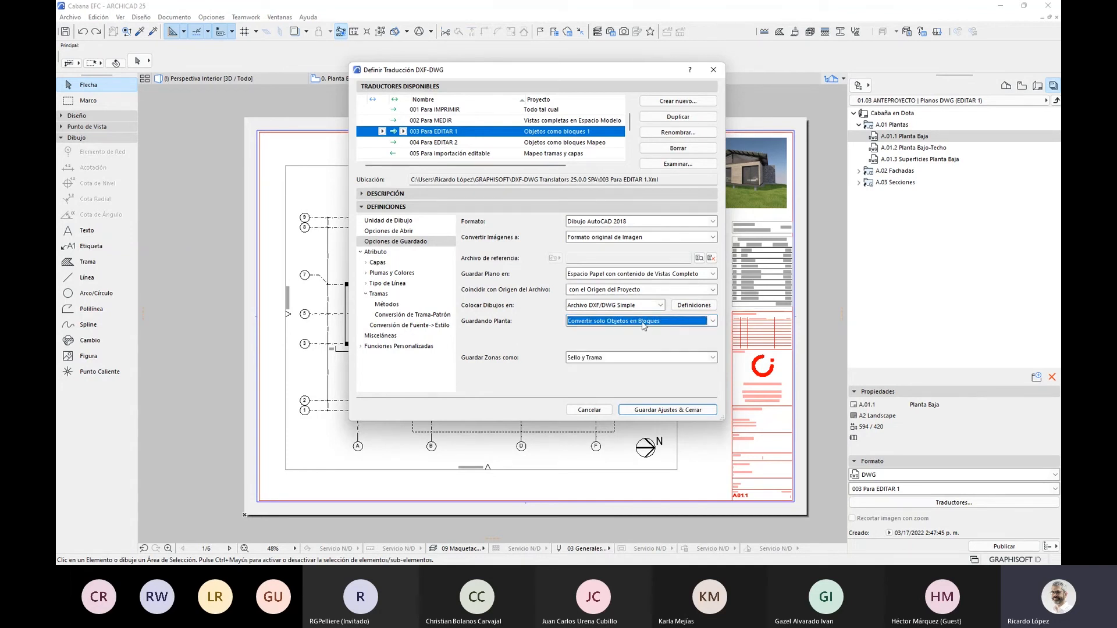
pyautogui.click(713, 70)
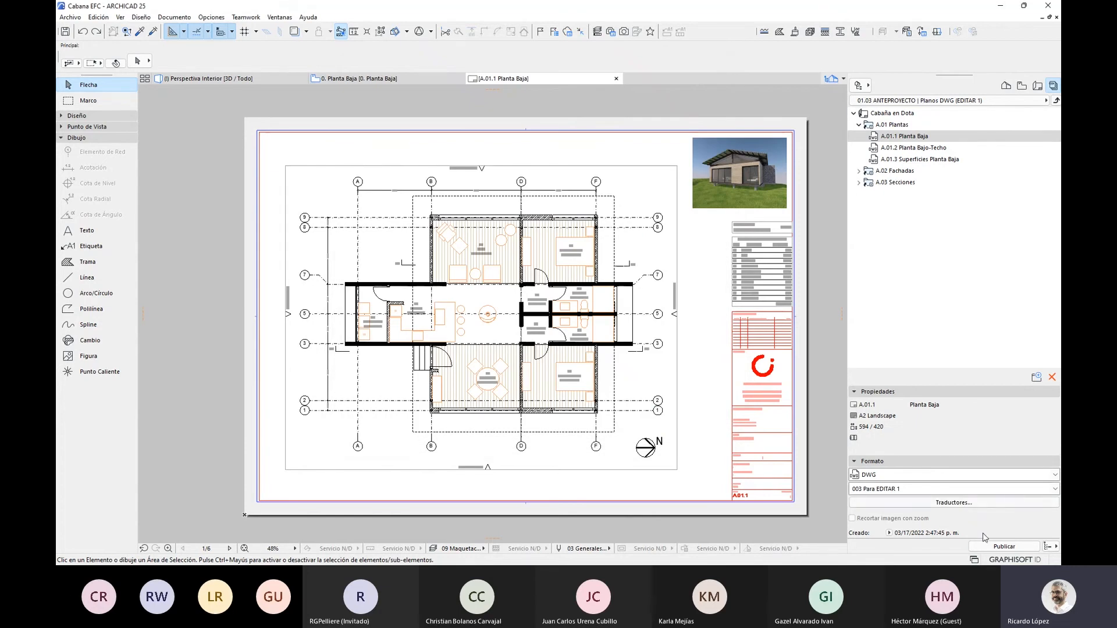
# - Show the publishing scope choices for A.01.1 Planta Baja
pyautogui.click(1055, 547)
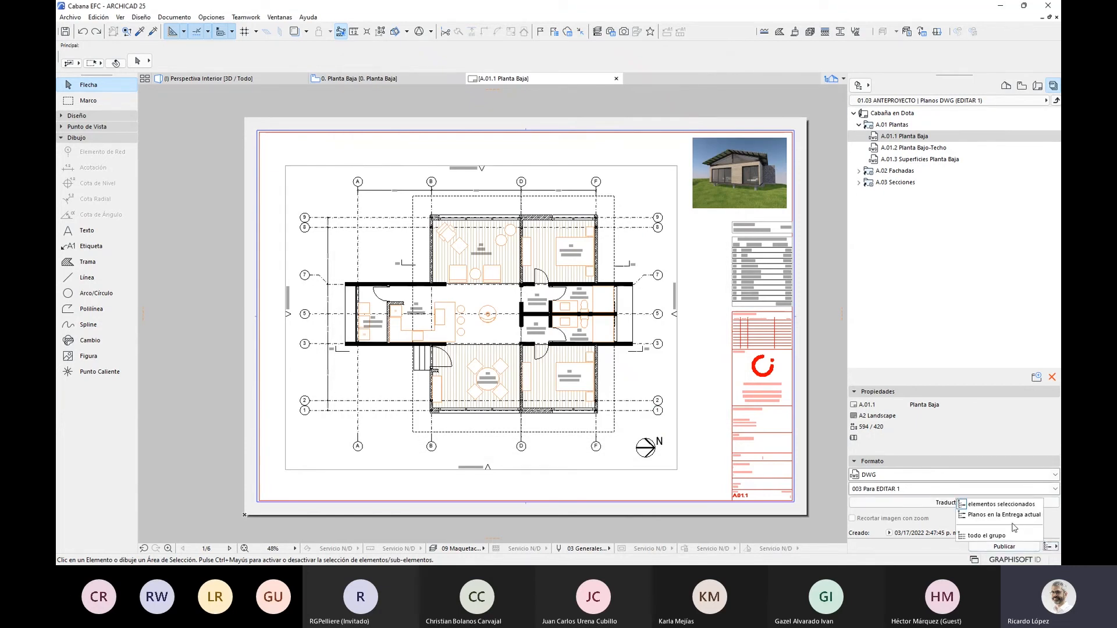
# - Publish only the selected A.01.1 Planta Baja layout as a DWG file and dismiss the publishing report
pyautogui.click(1005, 504)
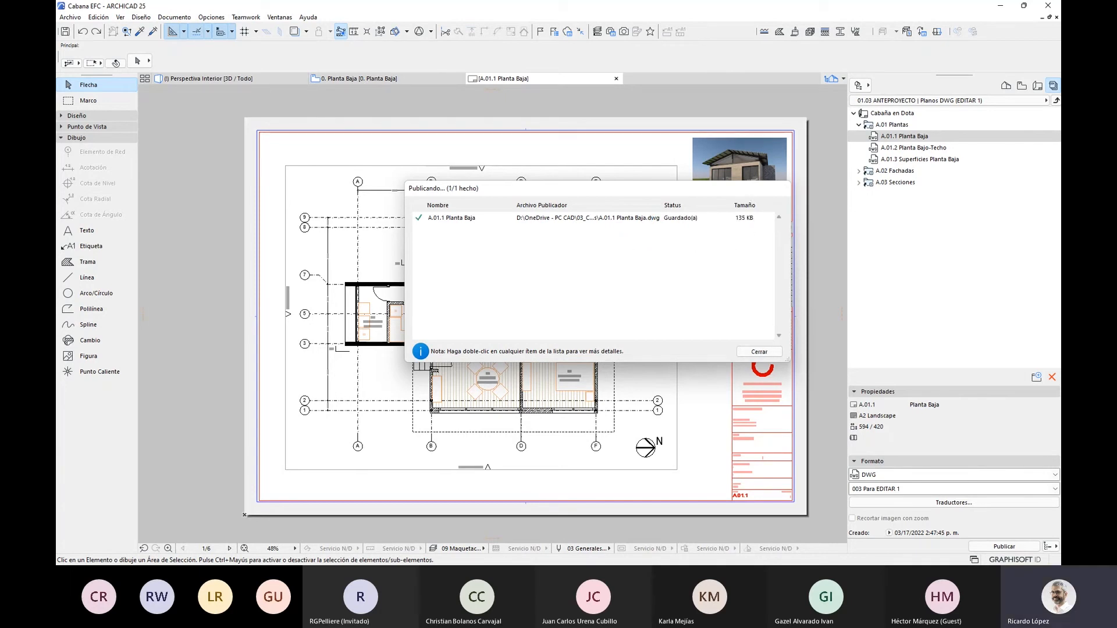
pyautogui.click(759, 352)
# - Switch to AutoCAD and open A.01.1 Planta Baja.dwg from 03_DWG_EDITAR_1, Cabaña en Dota, A.01 Plantas
pyautogui.hotkey('alt', 'Tab')
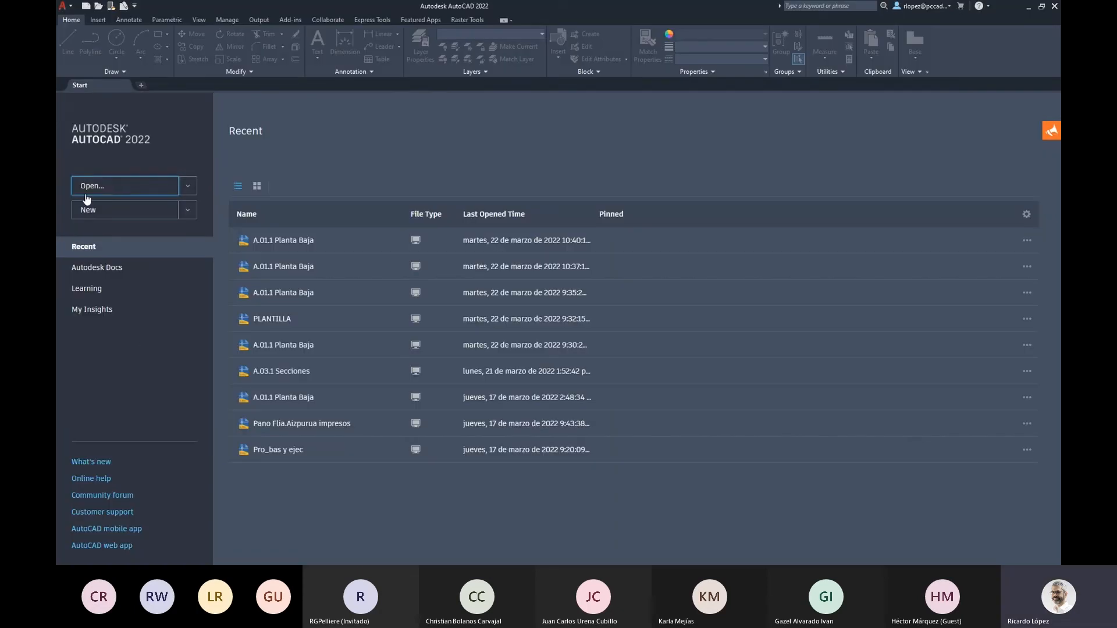
pyautogui.click(111, 191)
pyautogui.click(557, 158)
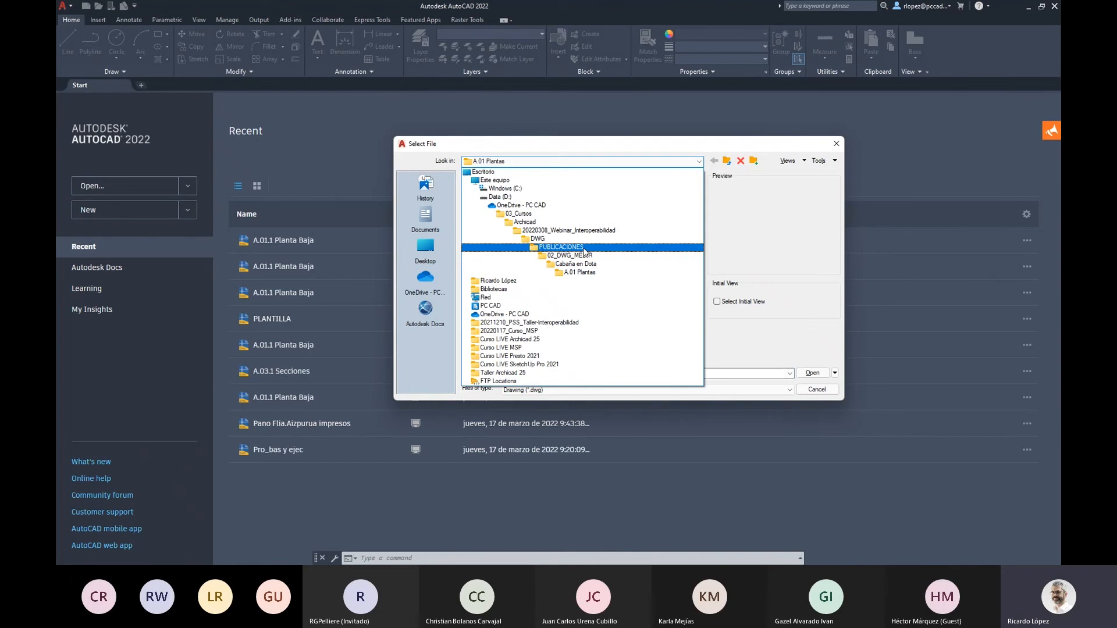
pyautogui.click(584, 249)
pyautogui.doubleClick(523, 209)
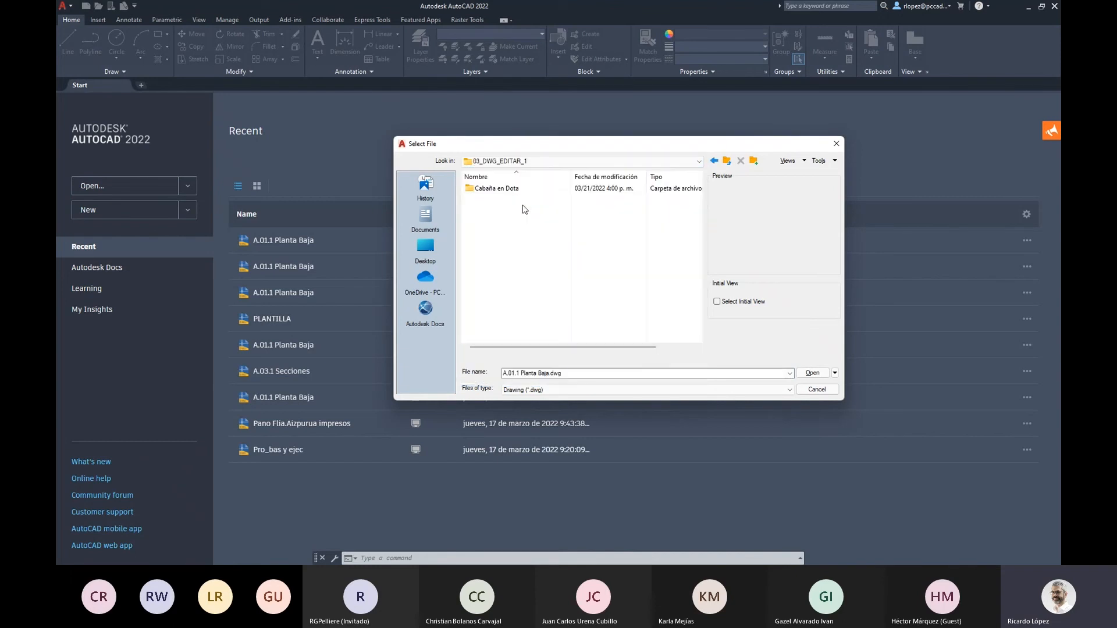
pyautogui.doubleClick(496, 188)
pyautogui.doubleClick(501, 189)
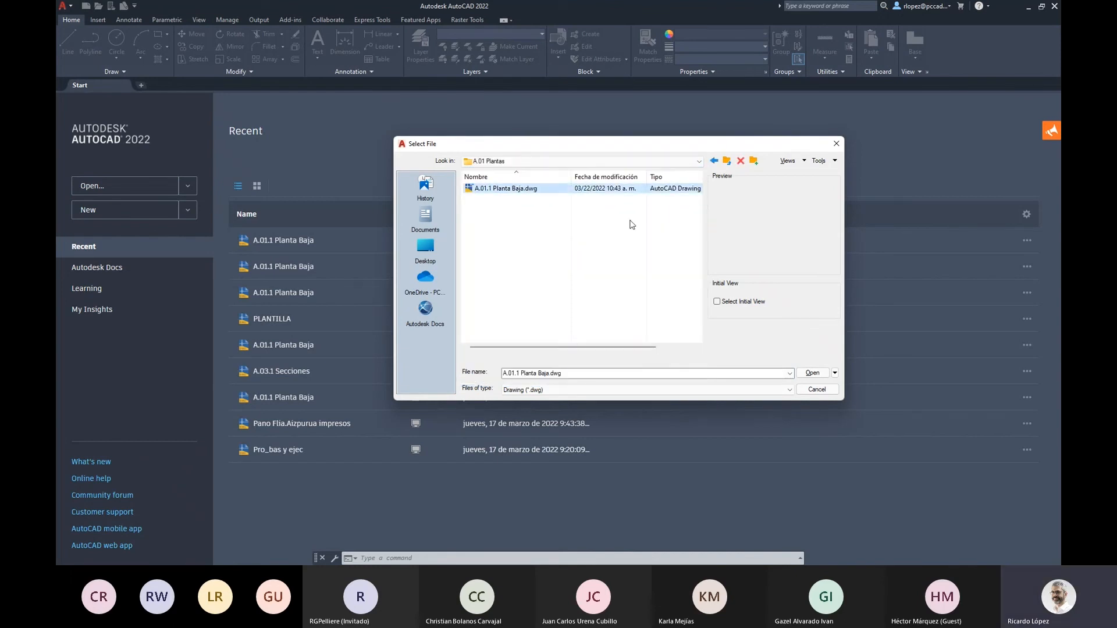
pyautogui.click(816, 374)
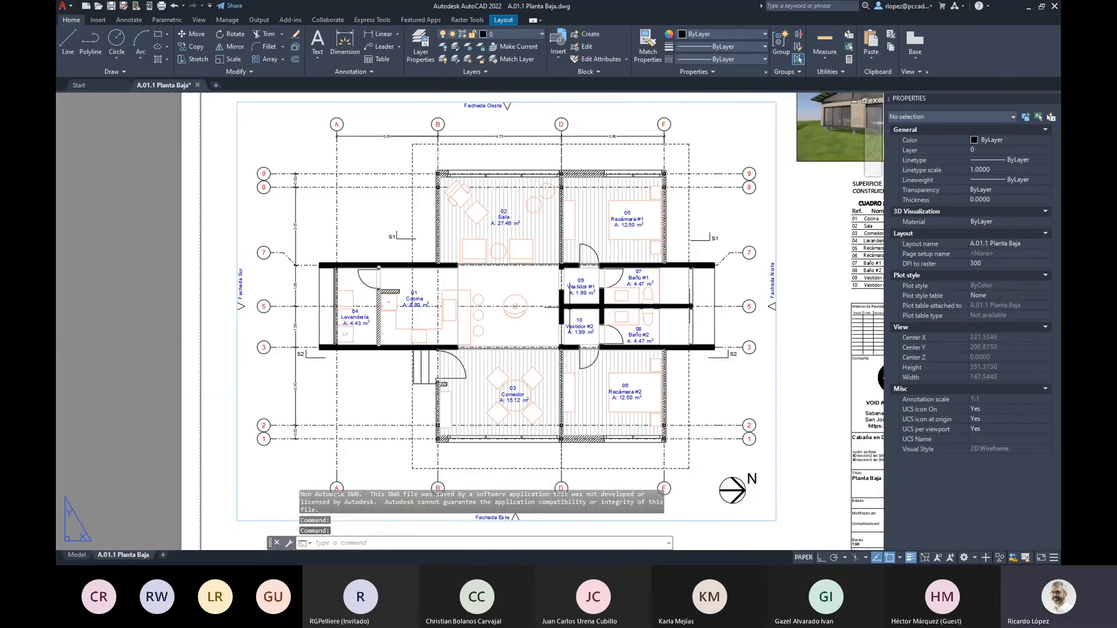
# - Inspect the properties of the floor plan's viewport on the A.01.1 Planta Baja layout, including its scale
pyautogui.scroll(-2, 616, 213)
pyautogui.scroll(2, 635, 214)
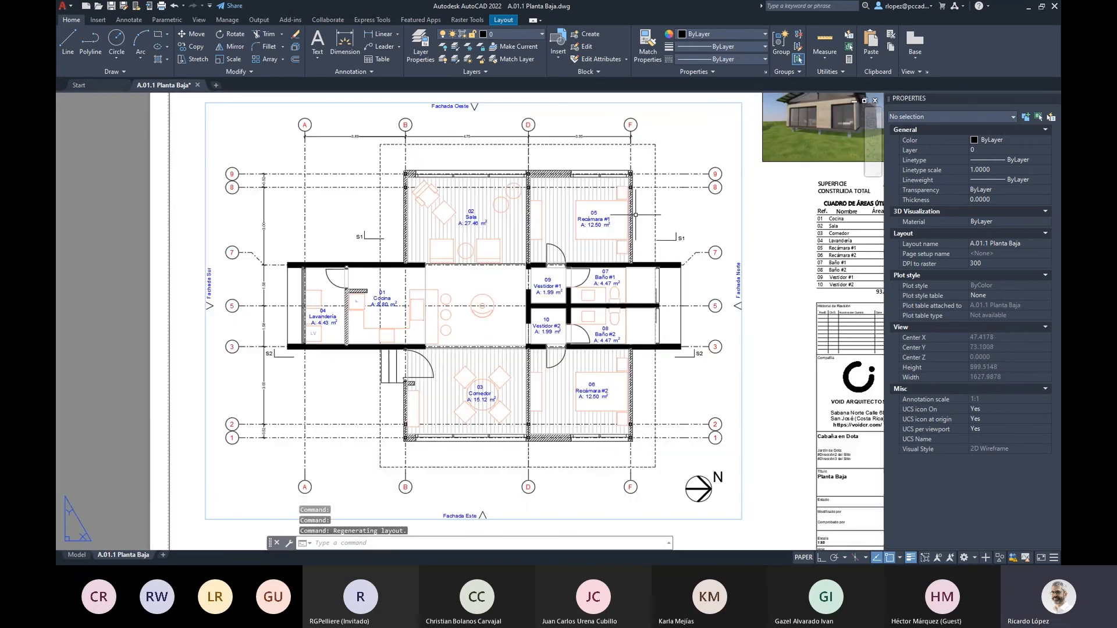
pyautogui.click(773, 200)
pyautogui.click(730, 210)
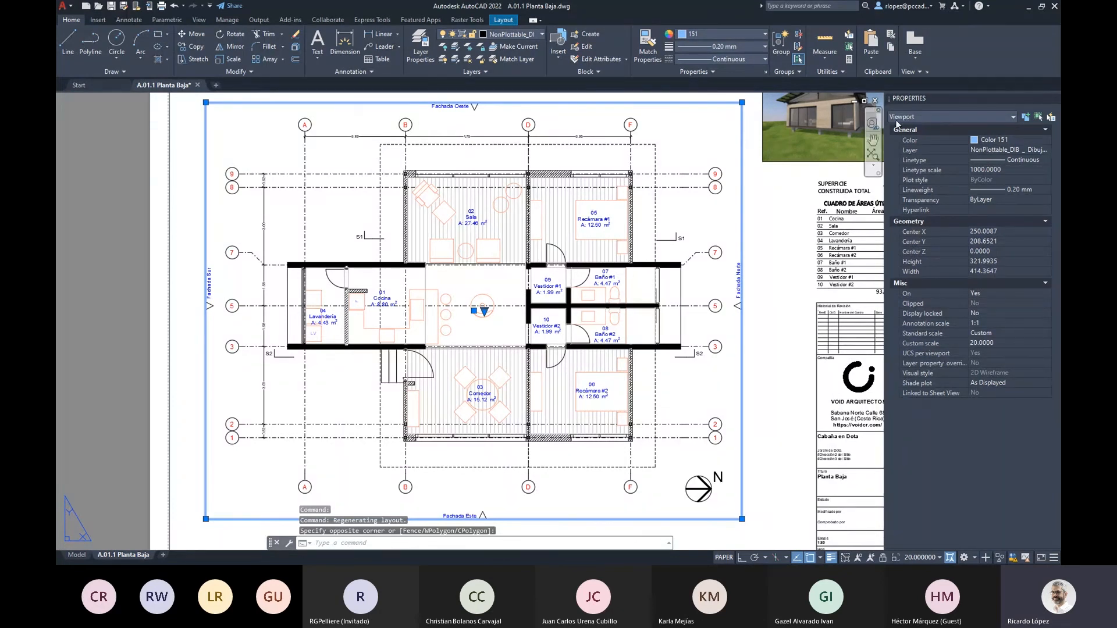
pyautogui.press('Escape')
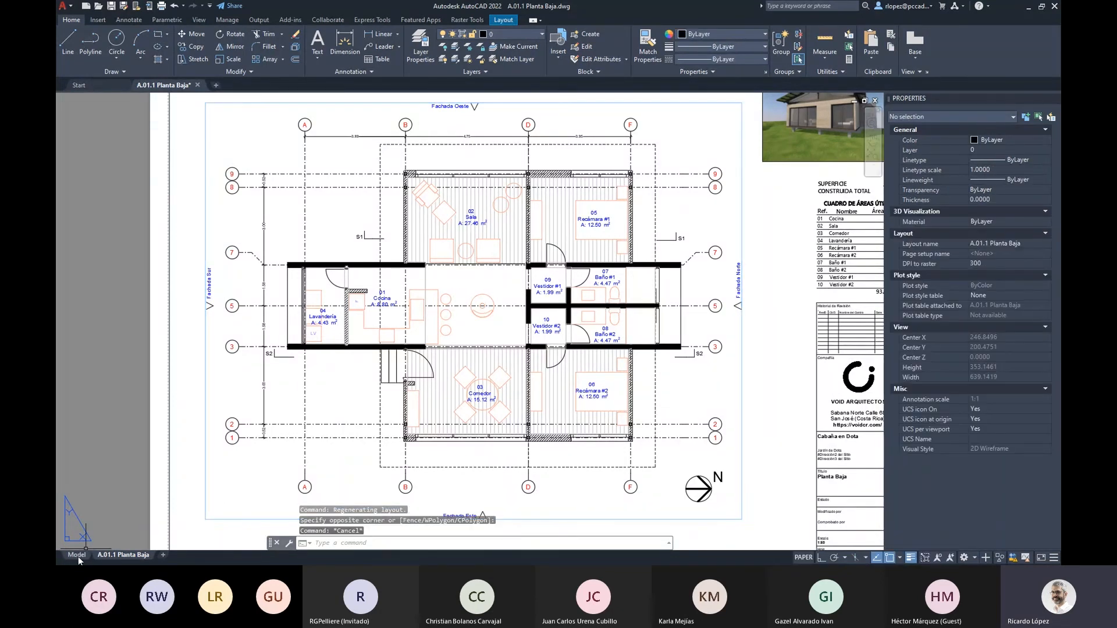
# - Switch to model space and quick-measure the distances around the upper facade wall of Recámara #1
pyautogui.click(77, 555)
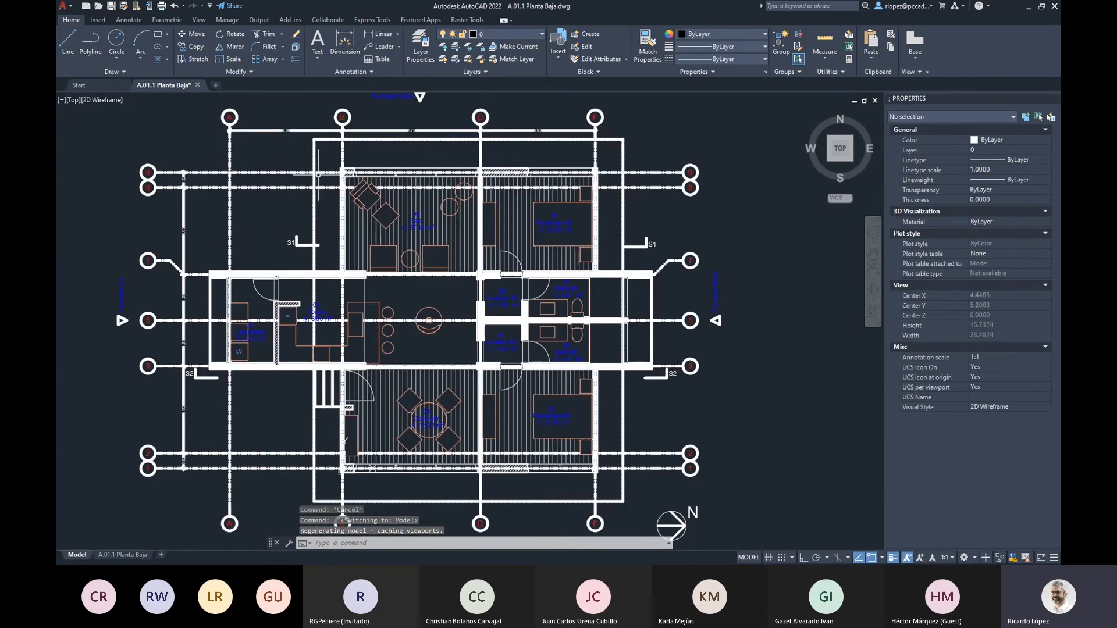
pyautogui.click(826, 39)
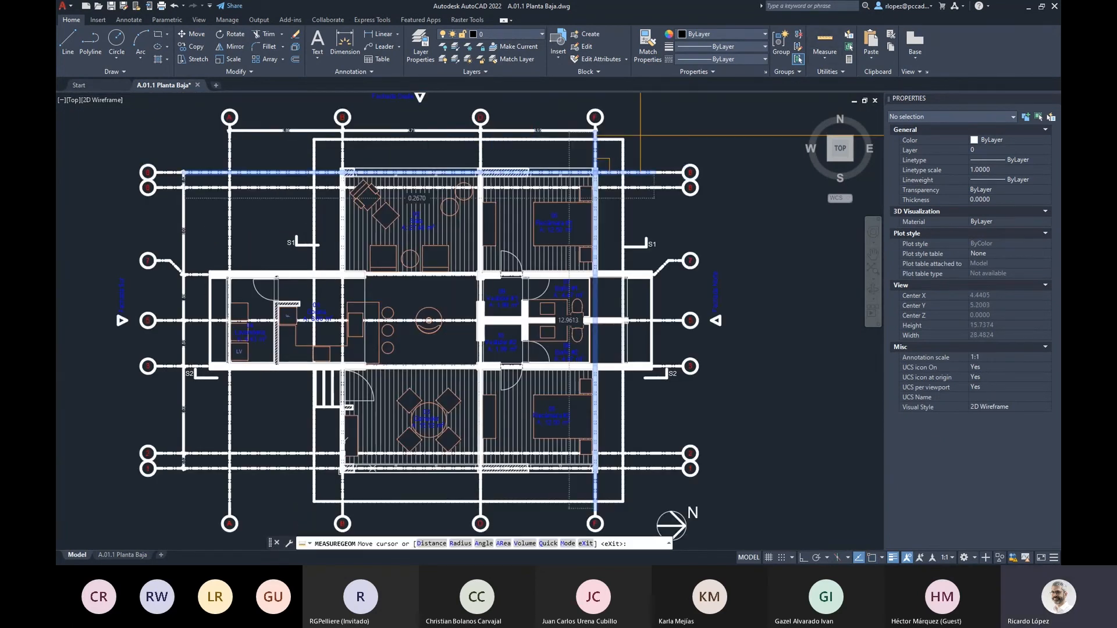
pyautogui.scroll(8, 541, 147)
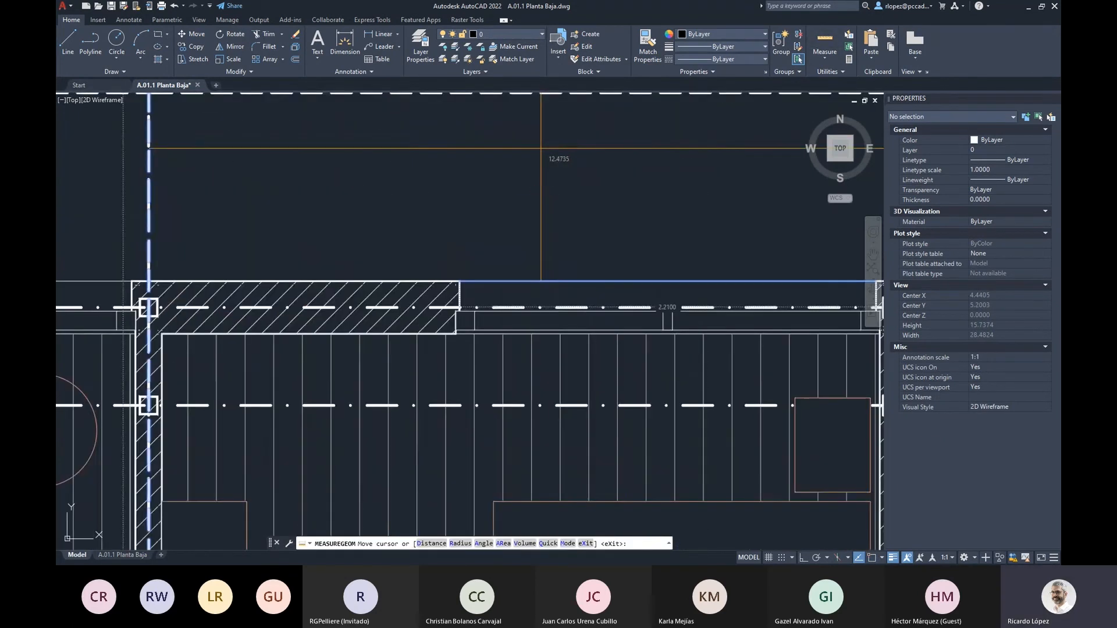
pyautogui.scroll(-2, 541, 148)
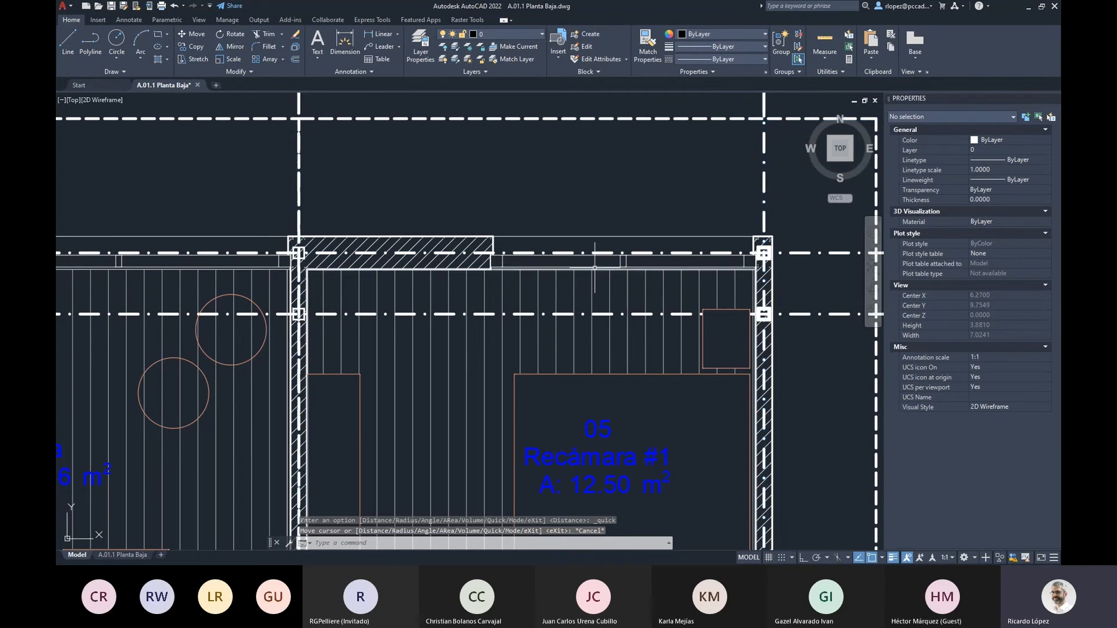
# - Inspect the properties of the floor finish hatch covering Sala and Recámara #1, including its layer and pattern
pyautogui.scroll(-6, 553, 181)
pyautogui.scroll(7, 491, 326)
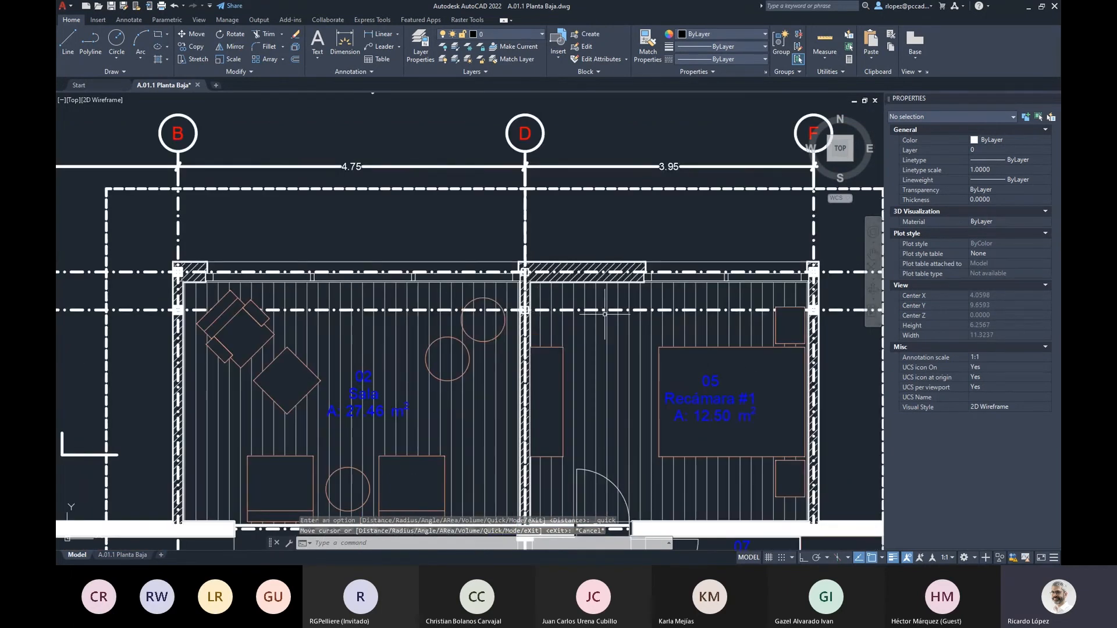
pyautogui.click(297, 334)
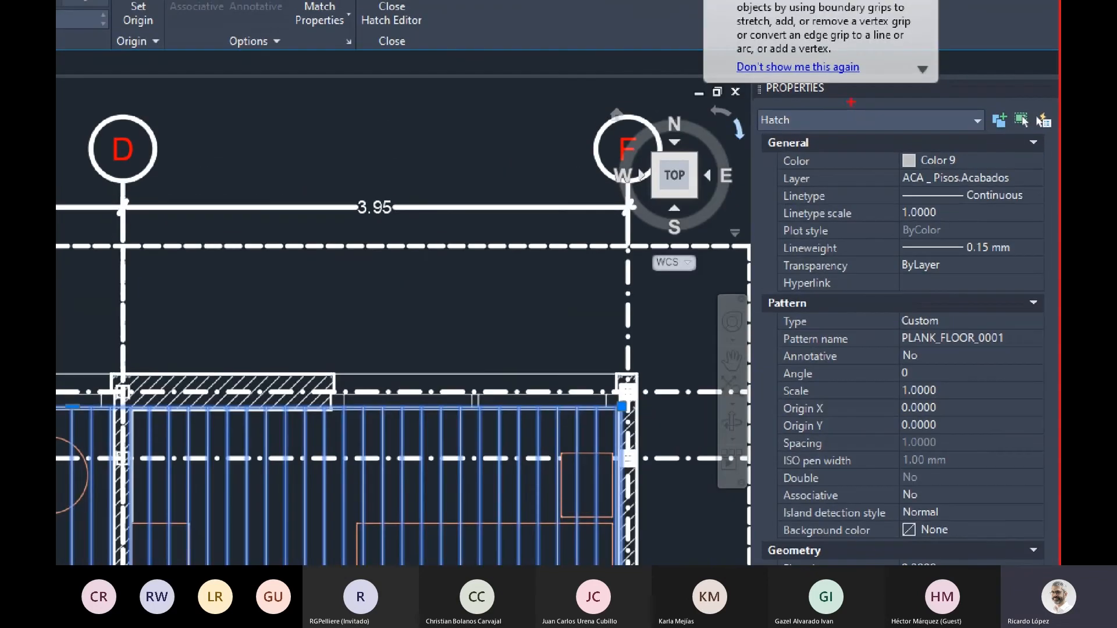
pyautogui.moveTo(852, 102); pyautogui.dragTo(823, 158)
pyautogui.moveTo(745, 104); pyautogui.dragTo(806, 103)
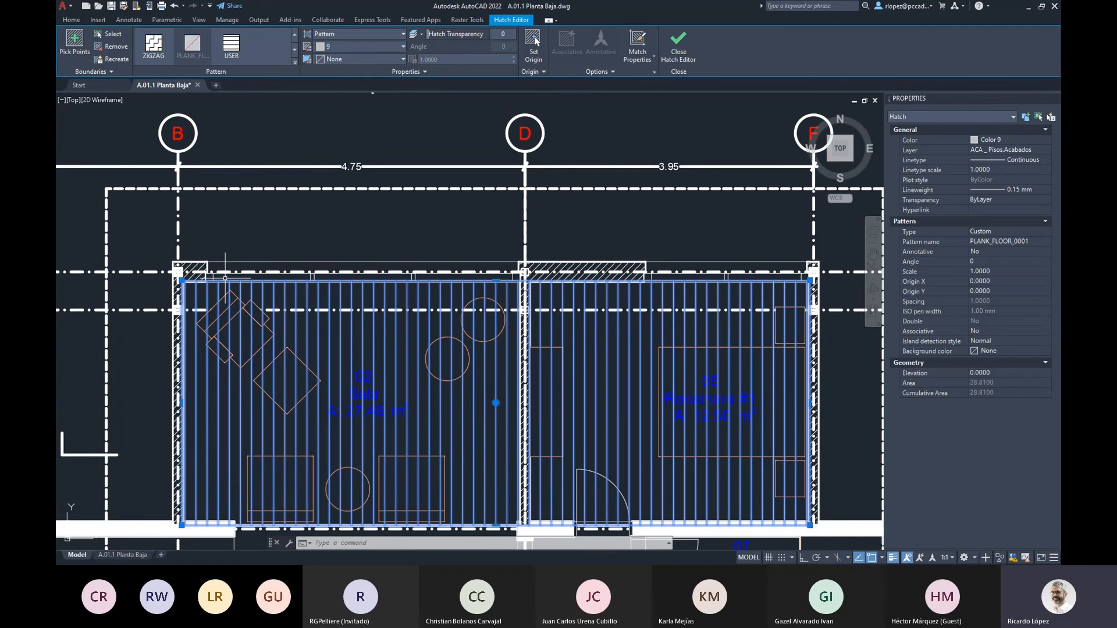
pyautogui.press('Escape')
pyautogui.press('Escape')
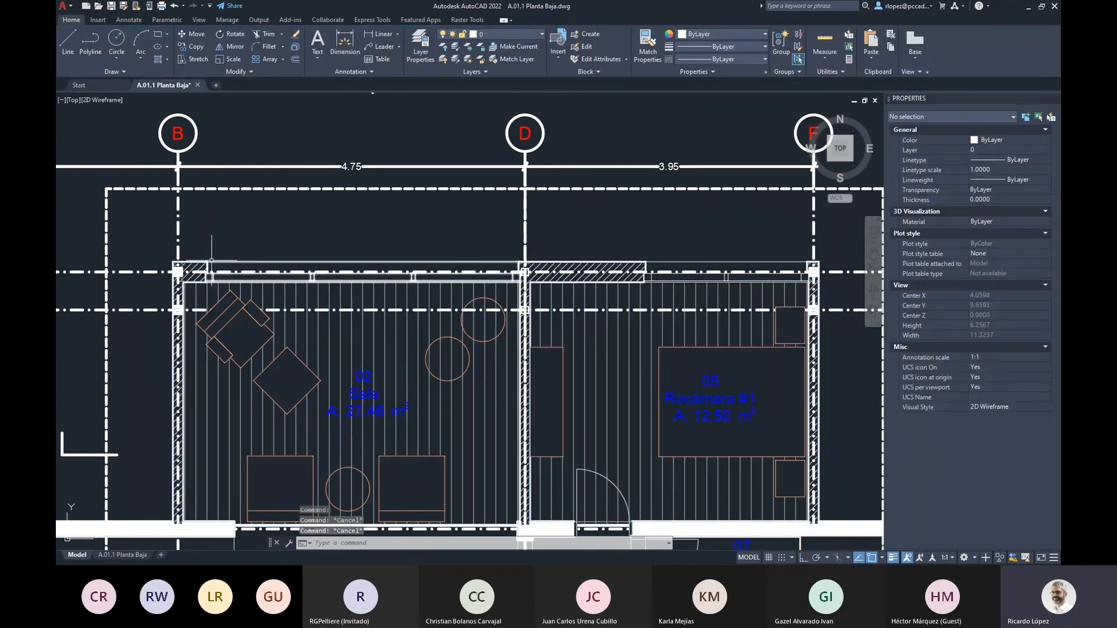
# - Check the object type and layer of the Sala's upper window and of its angled armchair
pyautogui.click(233, 265)
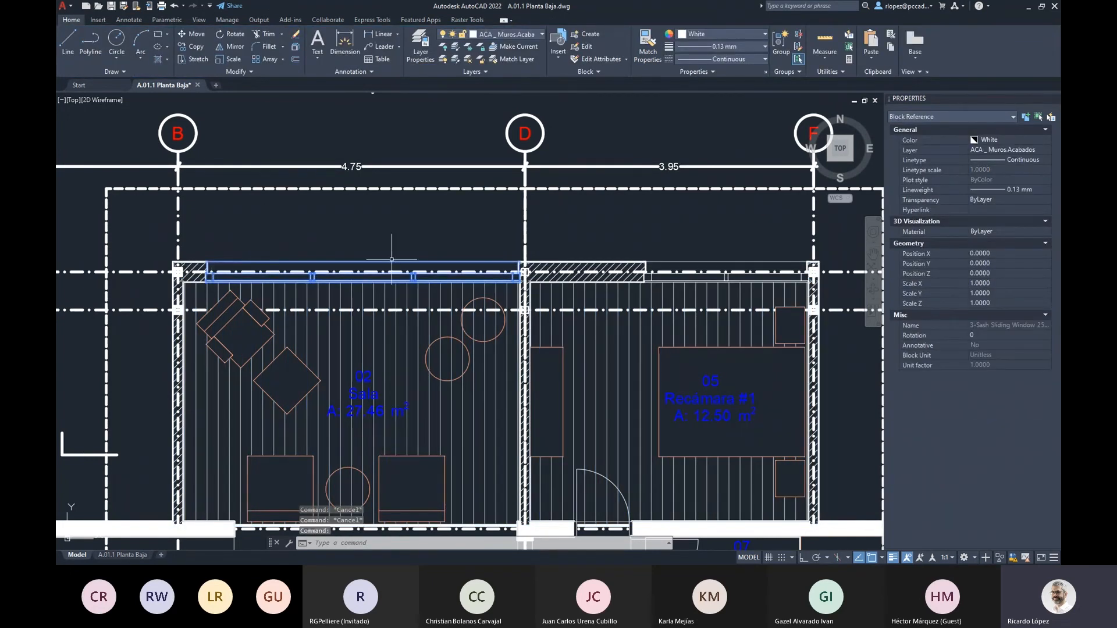
pyautogui.press('Escape')
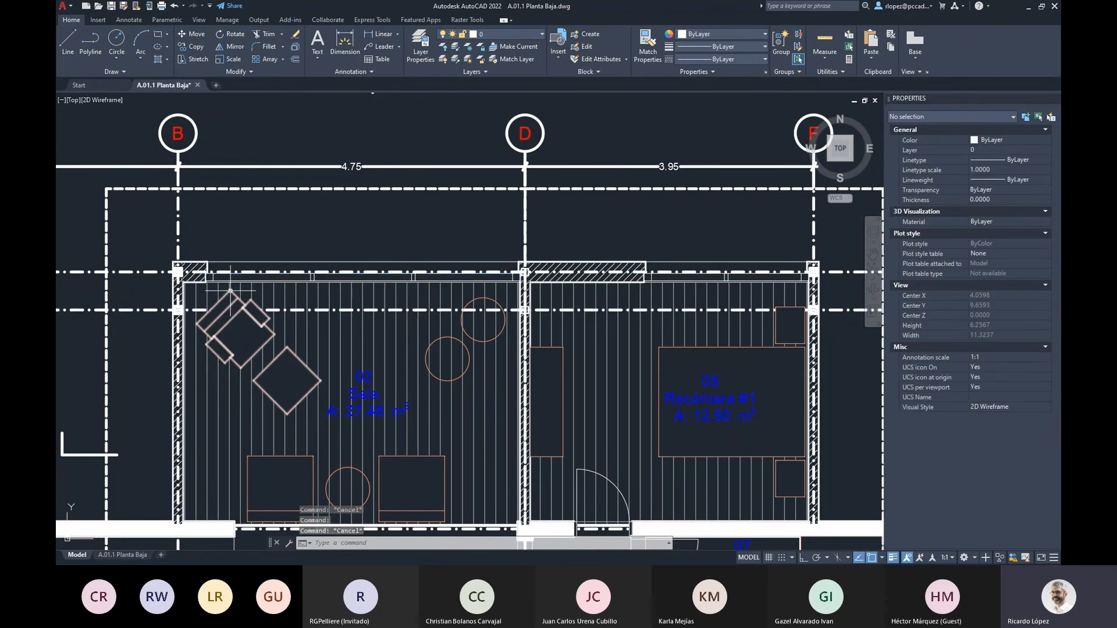
pyautogui.click(230, 291)
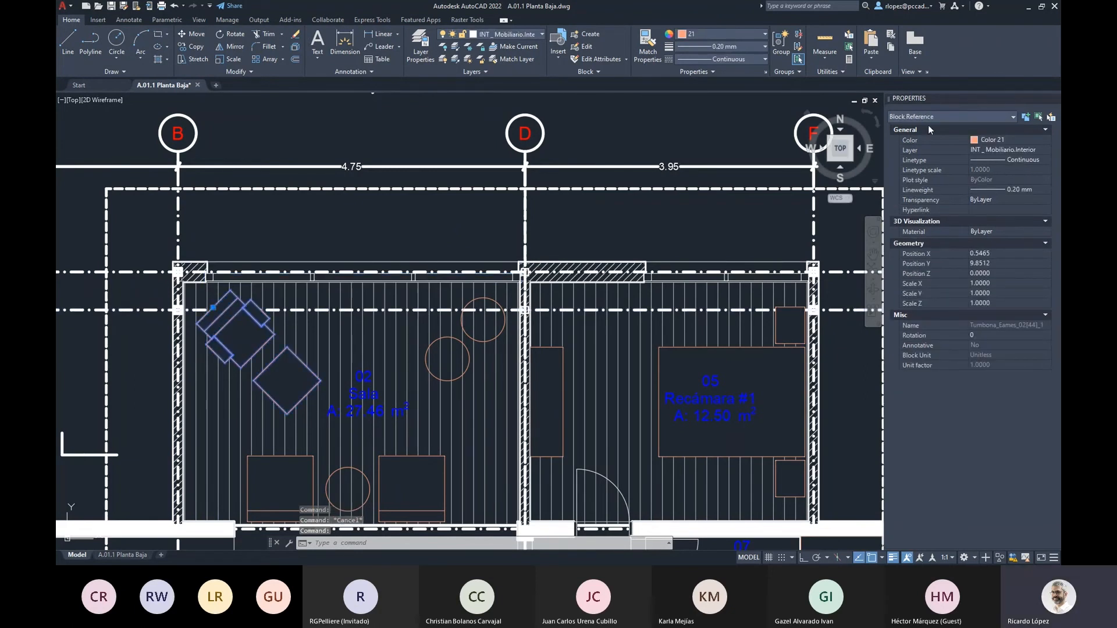
pyautogui.press('Escape')
# - Examine the object type and layer of the kitchen counter outlines in the Cocina
pyautogui.scroll(-5, 241, 267)
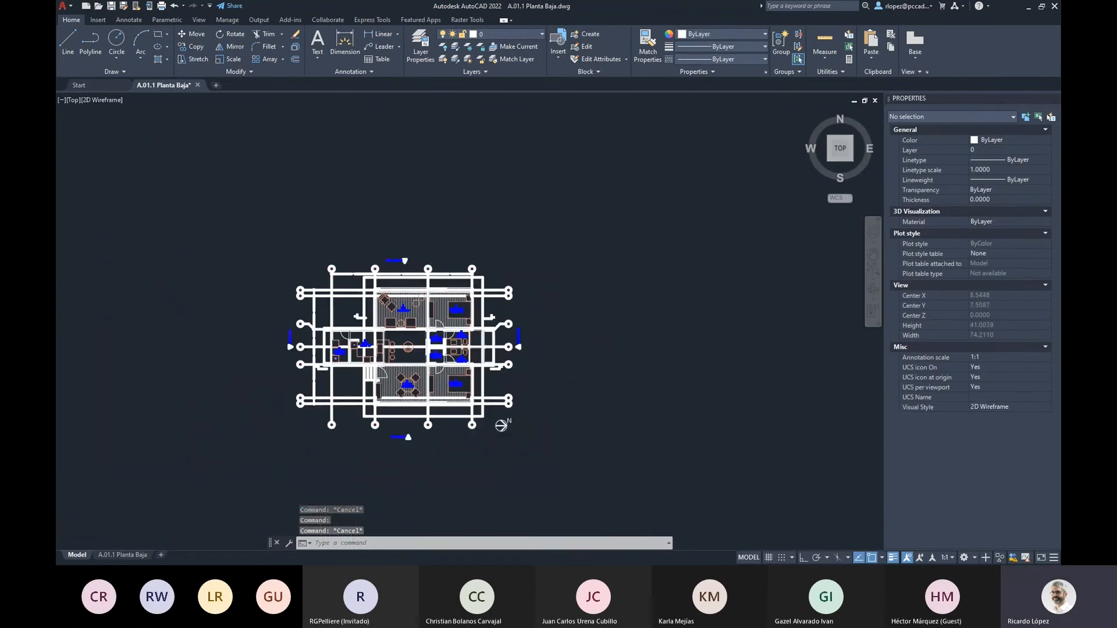
pyautogui.scroll(5, 428, 253)
pyautogui.scroll(4, 480, 257)
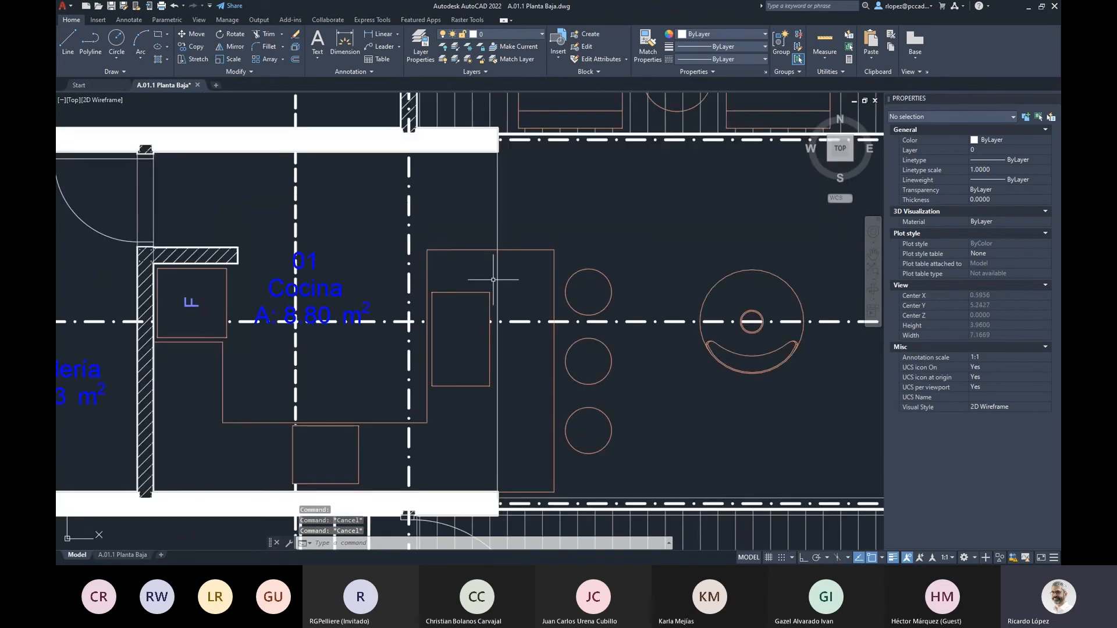
pyautogui.click(464, 270)
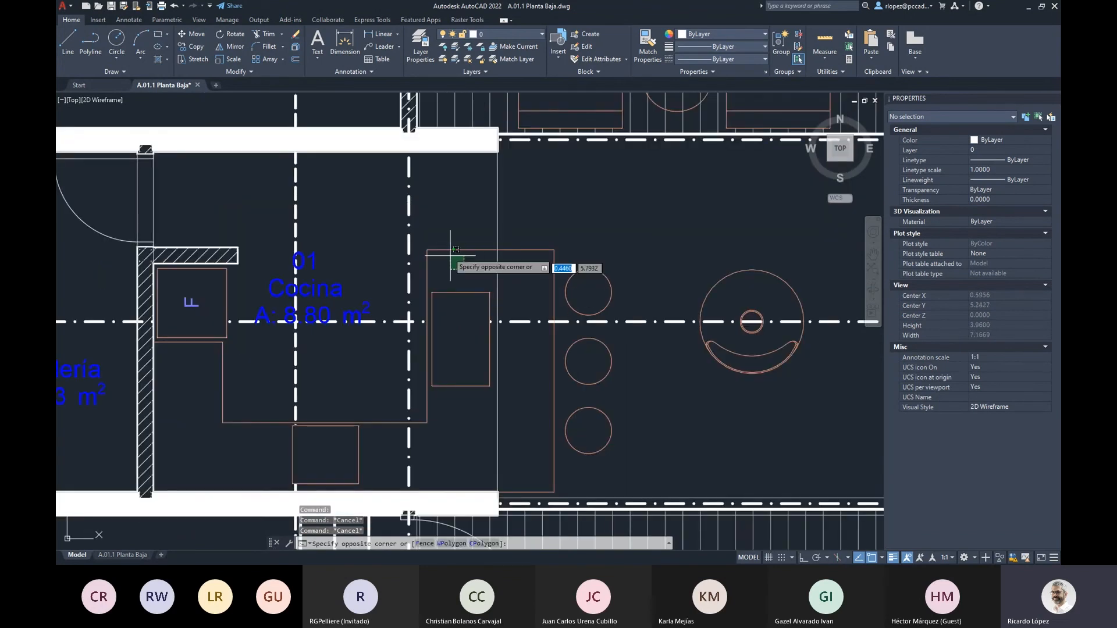
pyautogui.click(425, 238)
pyautogui.click(249, 392)
pyautogui.click(210, 421)
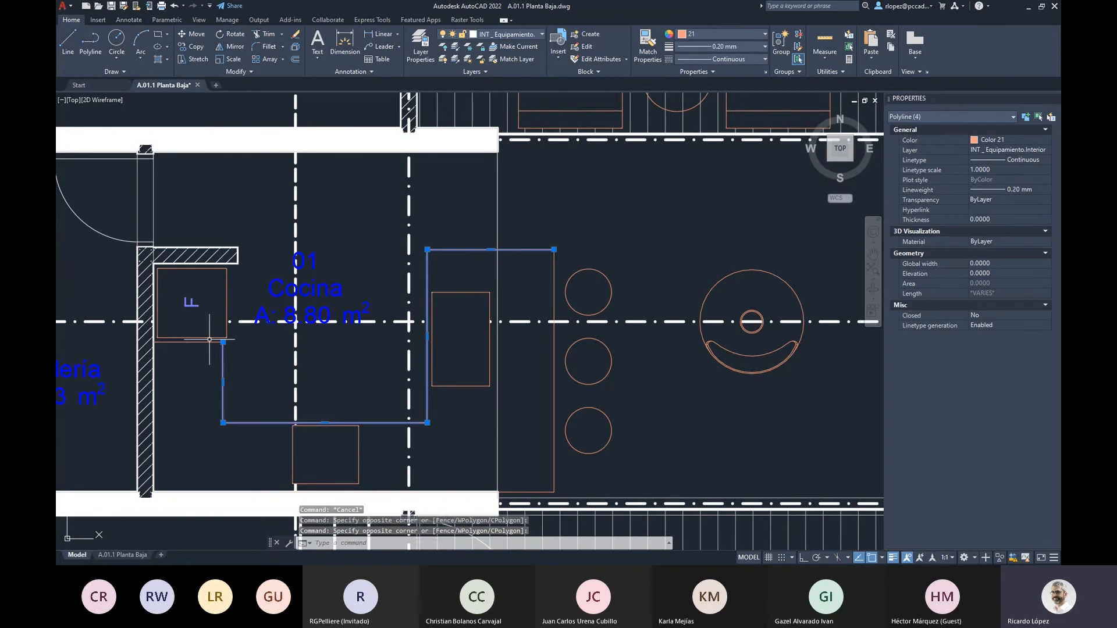
pyautogui.press('Escape')
pyautogui.click(535, 249)
pyautogui.press('Escape')
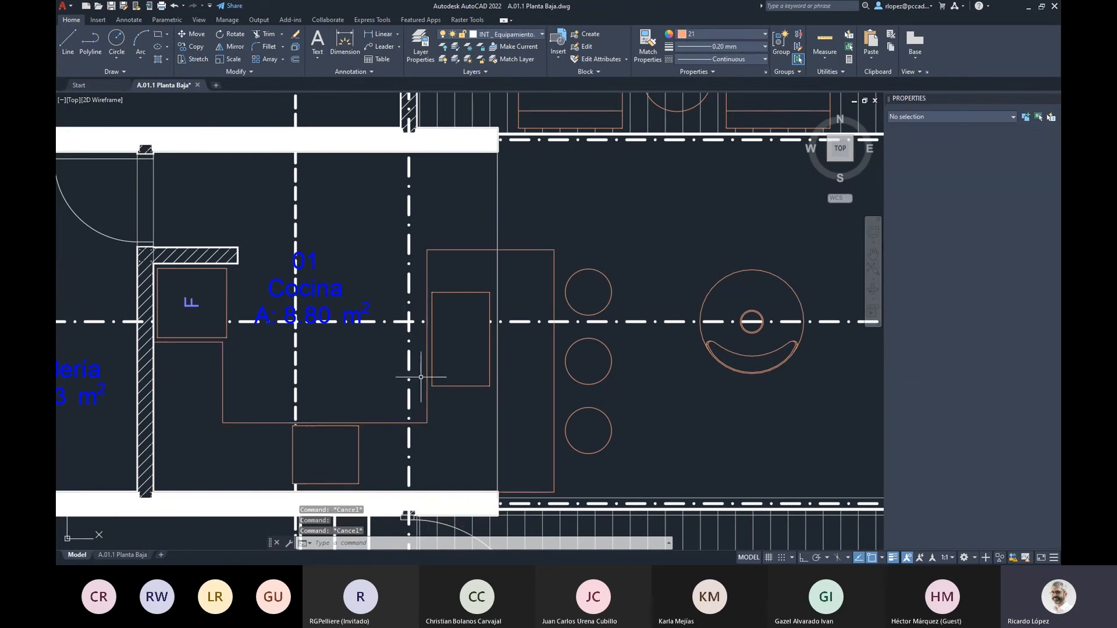
# - Check the block properties and layers of the kitchen sink and the uppermost bar stool
pyautogui.click(490, 389)
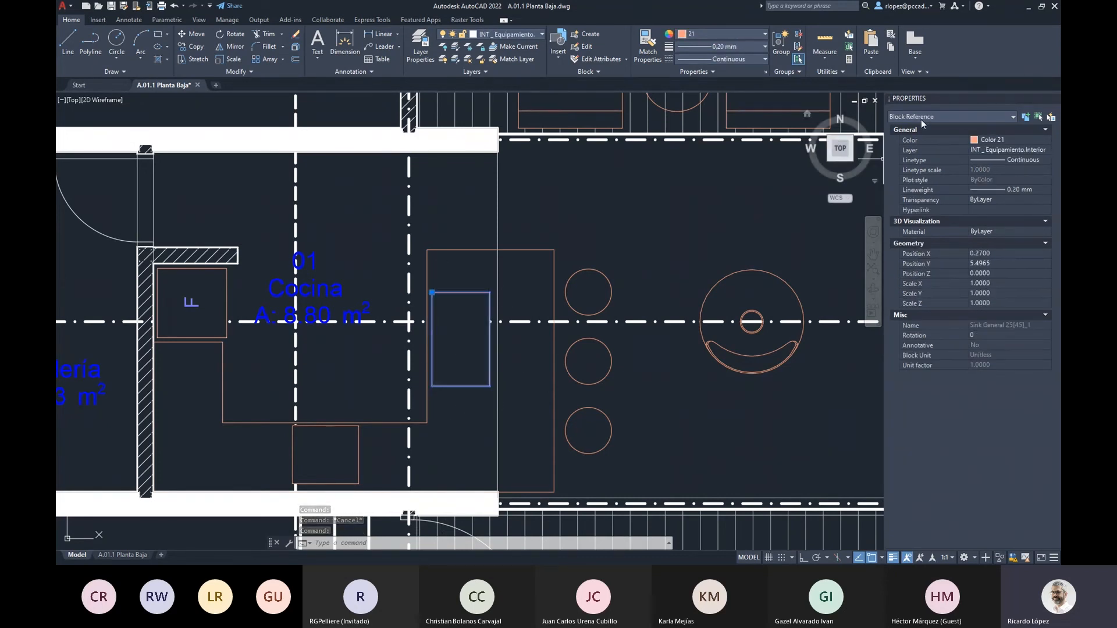
pyautogui.press('Escape')
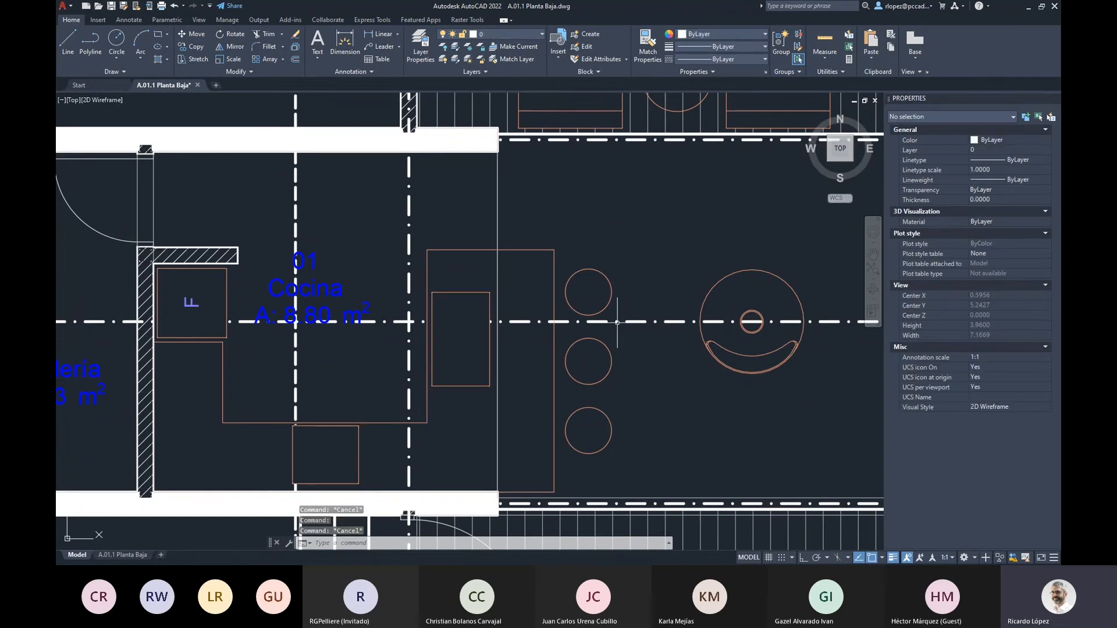
pyautogui.click(615, 292)
pyautogui.click(586, 243)
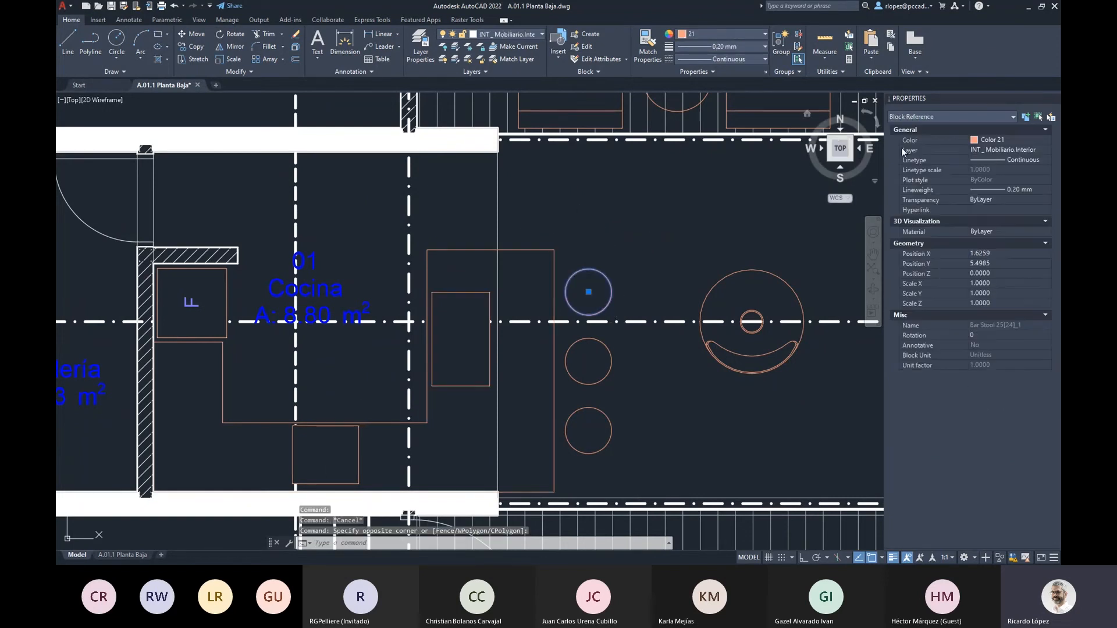
pyautogui.press('Escape')
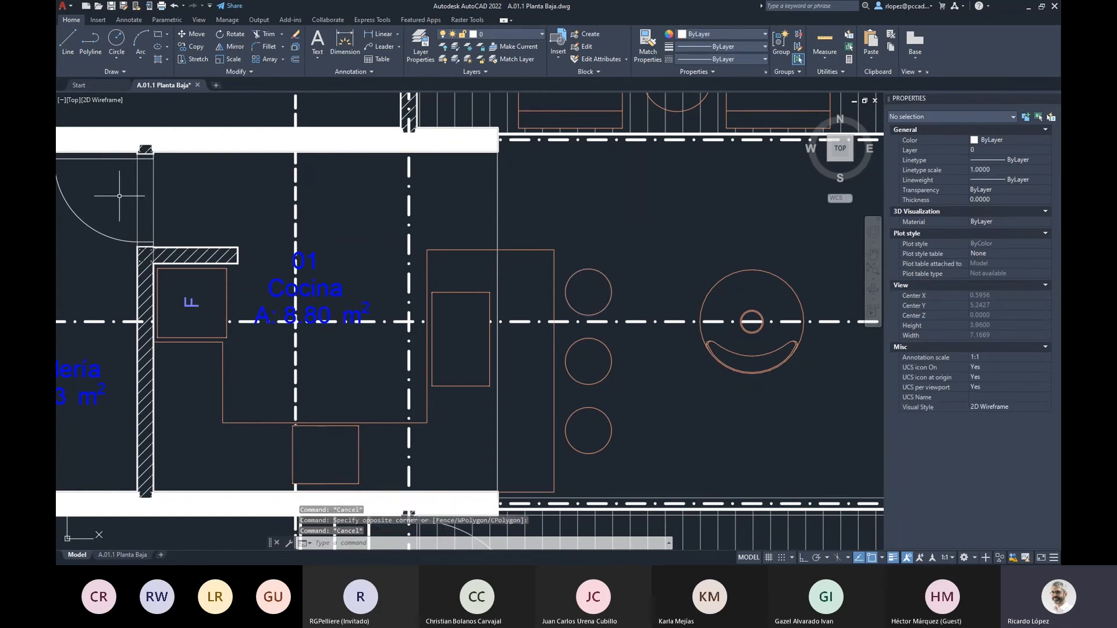
# - Inspect the properties of the door between Cocina and Lavandería together with the adjoining wall outline
pyautogui.scroll(-2, 164, 201)
pyautogui.scroll(2, 117, 177)
pyautogui.click(116, 177)
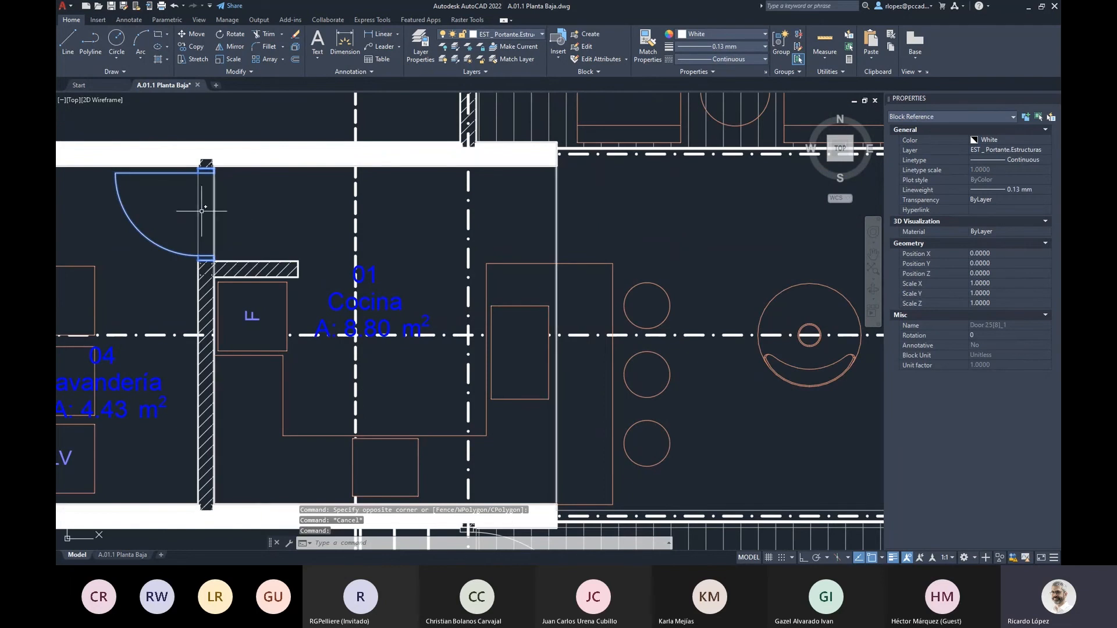
pyautogui.click(198, 188)
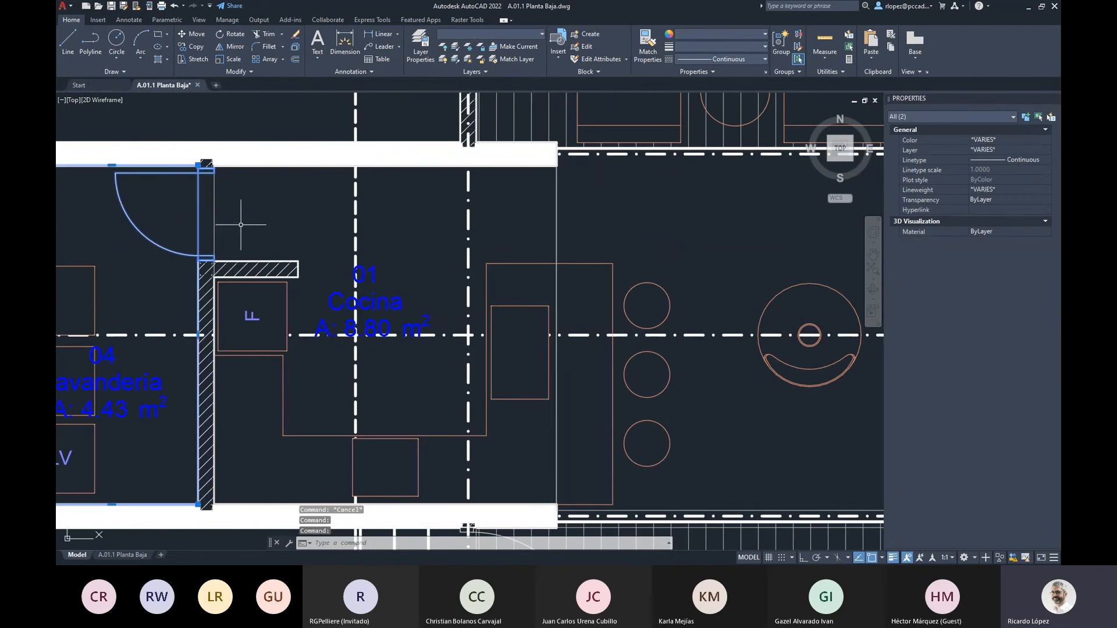
pyautogui.press('Escape')
pyautogui.press('Escape')
# - Try moving the door block between Cocina and Lavandería to the open area above the round table, and undo the move
pyautogui.click(140, 174)
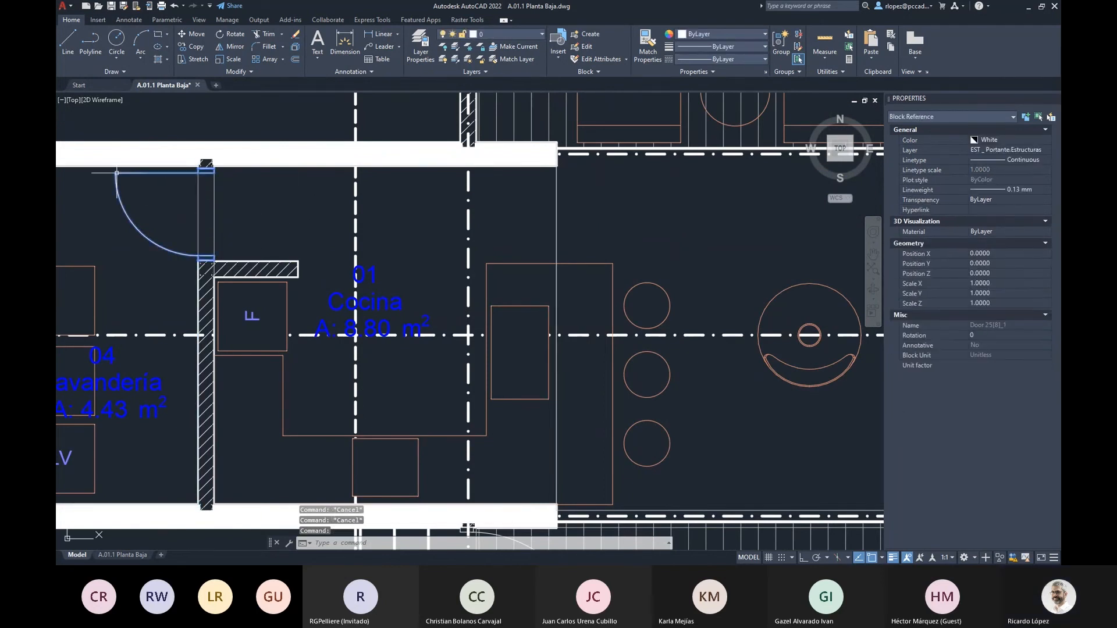
pyautogui.click(189, 34)
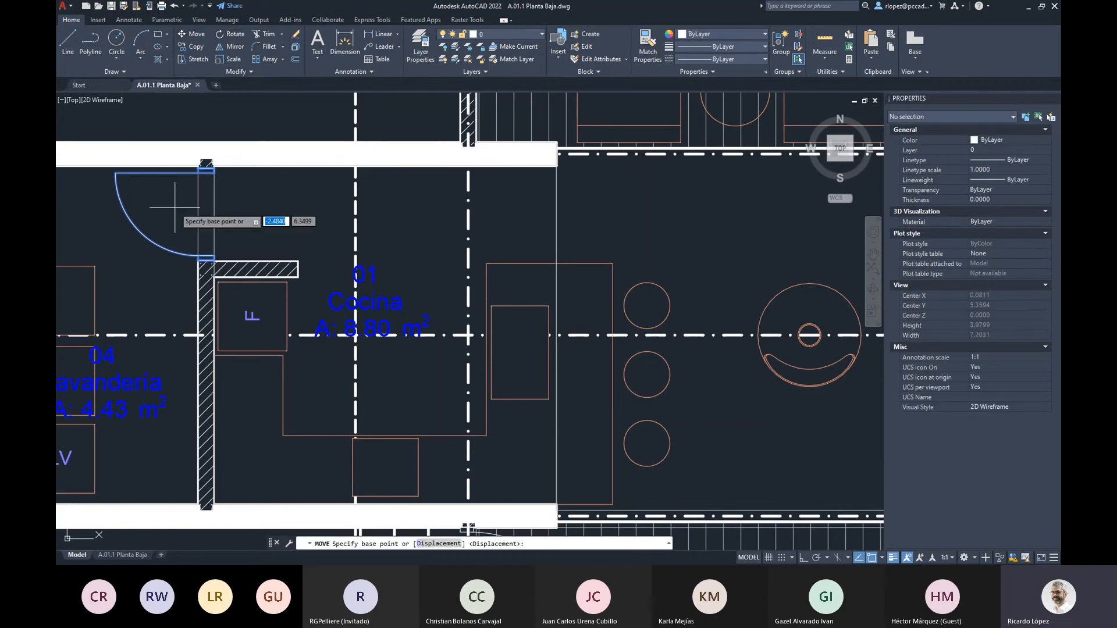
pyautogui.click(175, 208)
pyautogui.click(718, 227)
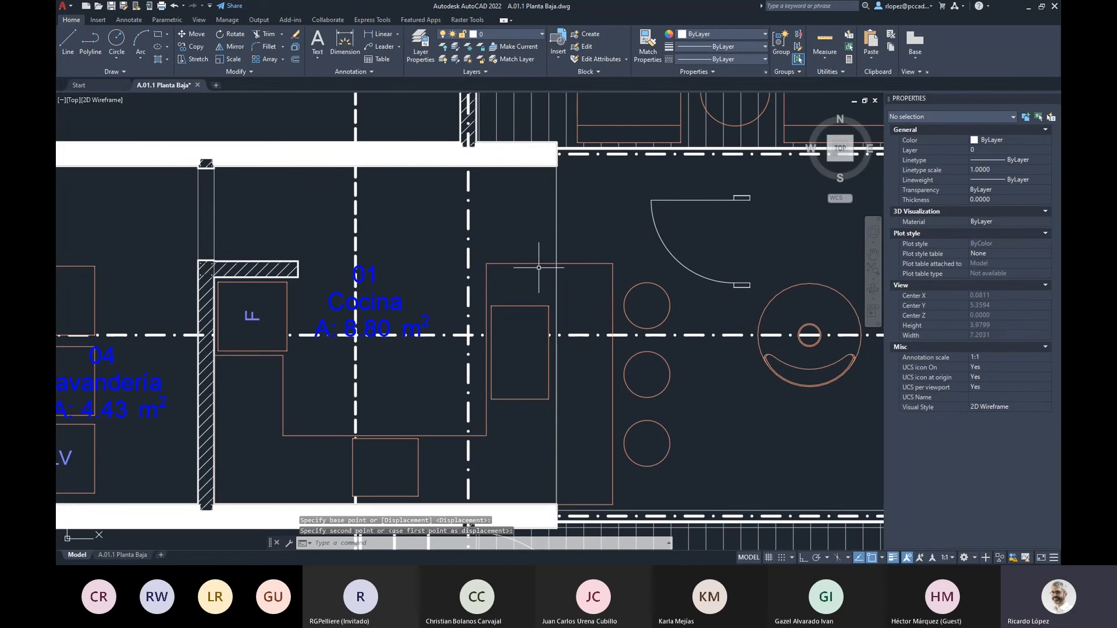
pyautogui.hotkey('ctrl', 'z')
pyautogui.press('Escape')
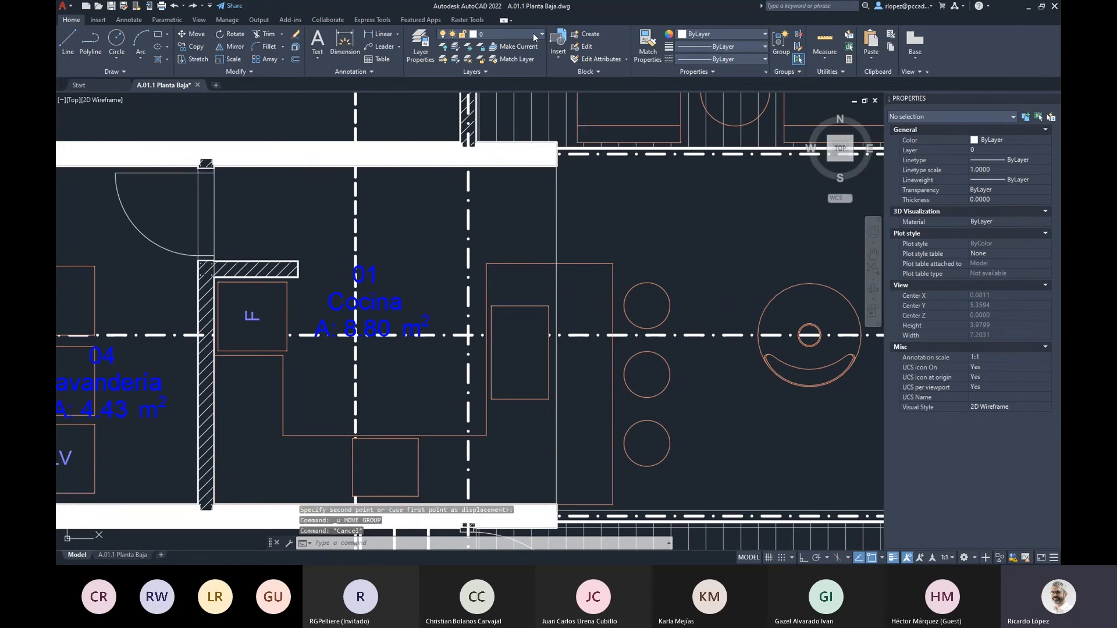
# - Turn off the INT _ Equipamiento.Interior, INT _ Mobiliario.Interior, Sellos de Zona ARCHICAD and SUP _ Áreas útiles.Superficies layers
pyautogui.click(531, 34)
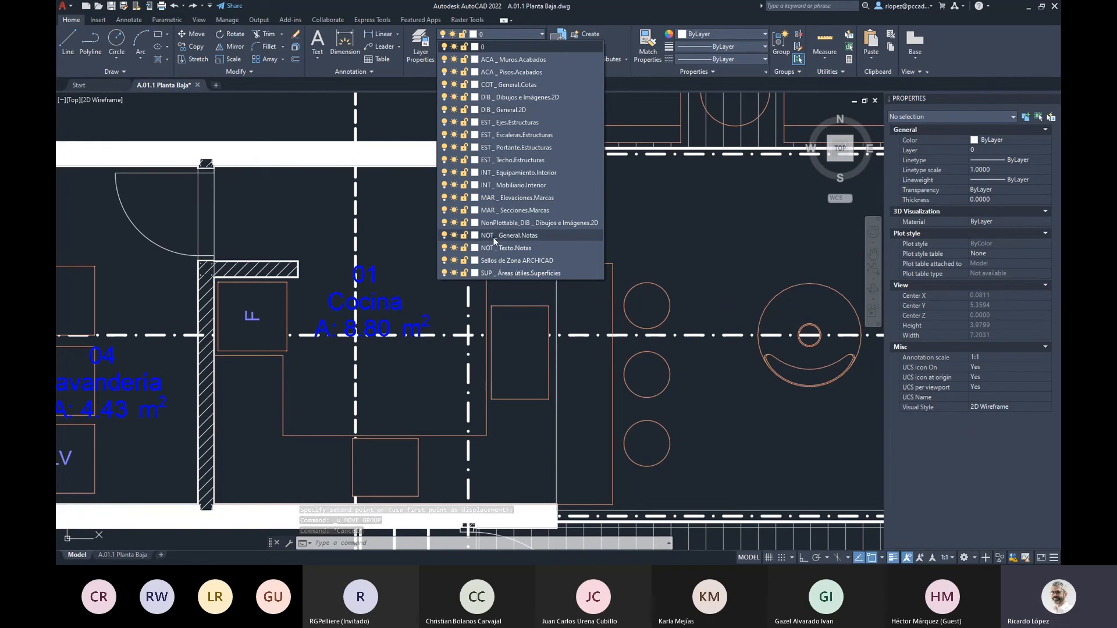
pyautogui.click(444, 173)
pyautogui.click(444, 185)
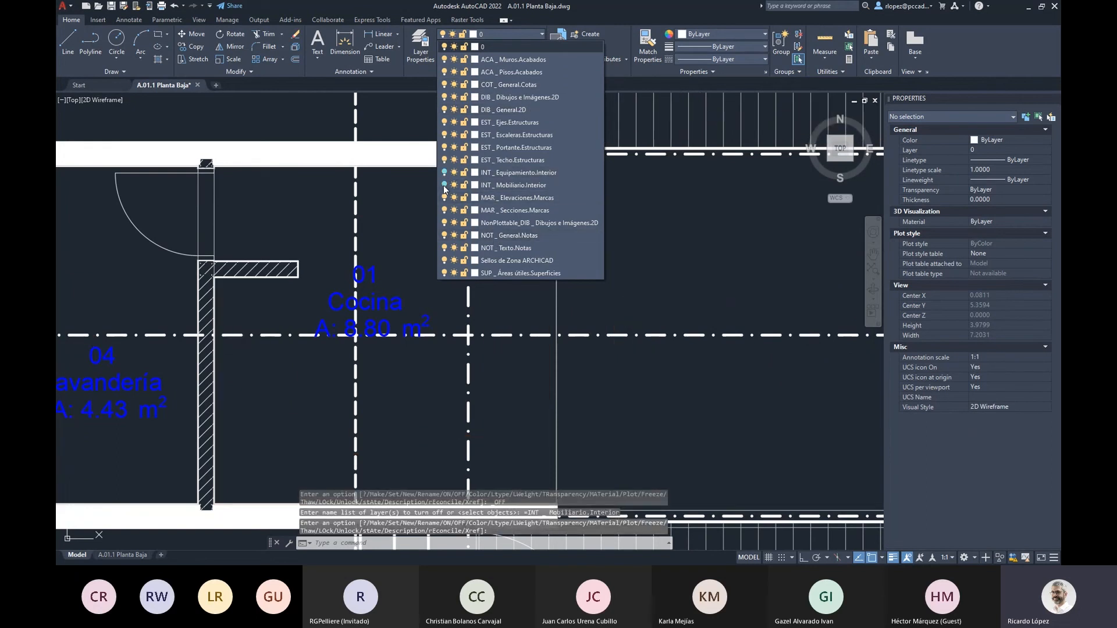
pyautogui.click(444, 261)
pyautogui.click(444, 272)
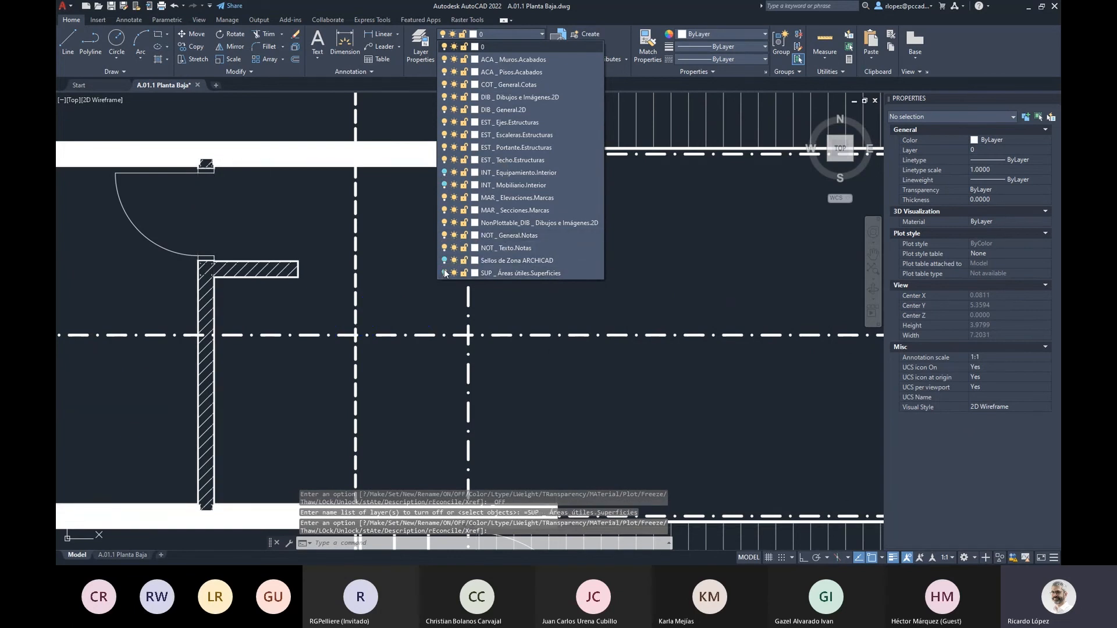
# - Turn off the grid axes layer EST _ Ejes.Estructuras and the dimension layer COT _ General.Cotas
pyautogui.scroll(-3, 611, 238)
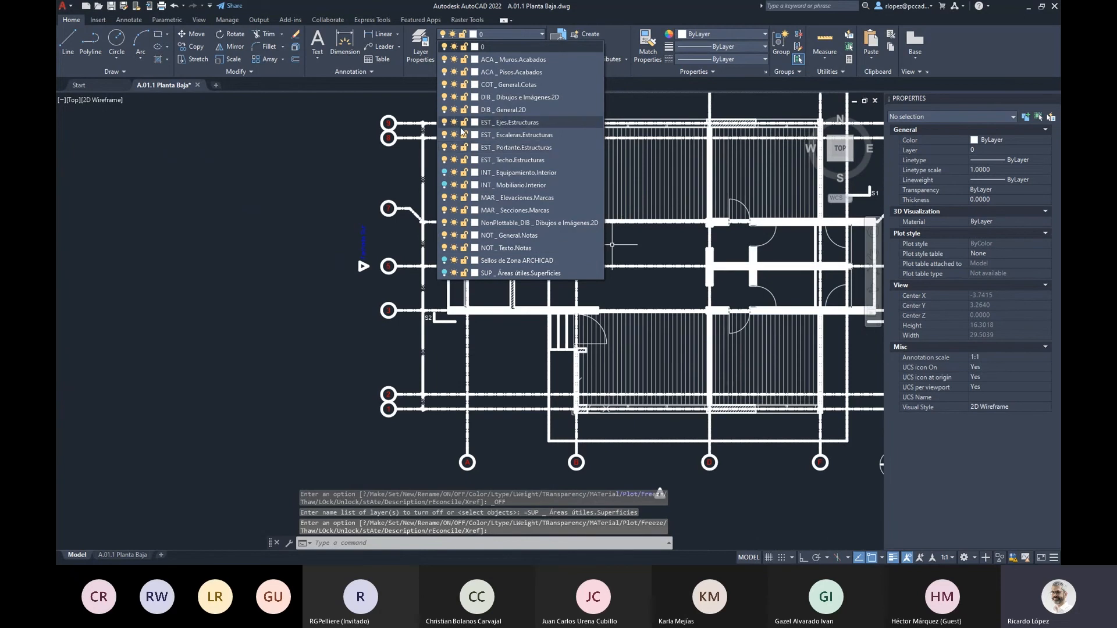
pyautogui.click(444, 123)
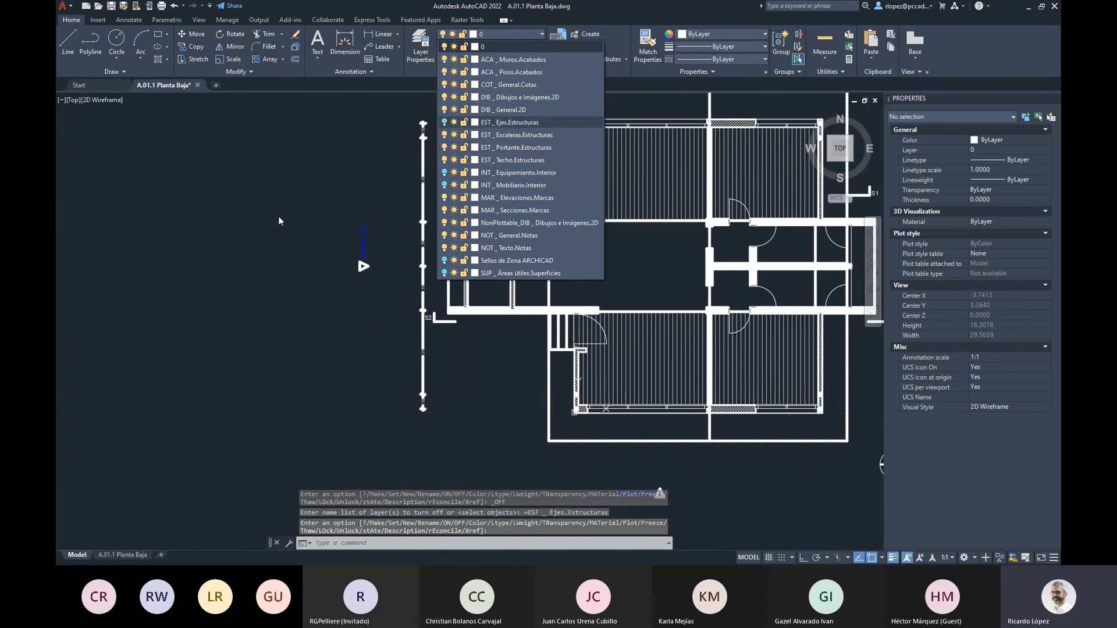
pyautogui.click(444, 84)
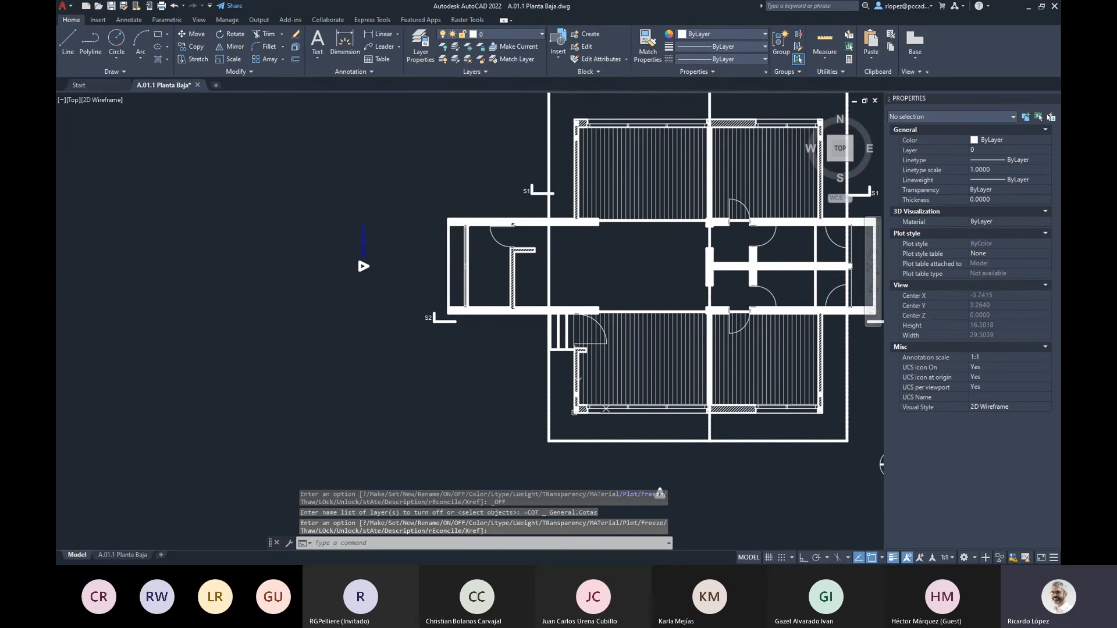
pyautogui.scroll(2, 796, 202)
pyautogui.moveTo(796, 202); pyautogui.dragTo(671, 249, button='middle')
pyautogui.scroll(-4, 631, 368)
pyautogui.scroll(4, 631, 368)
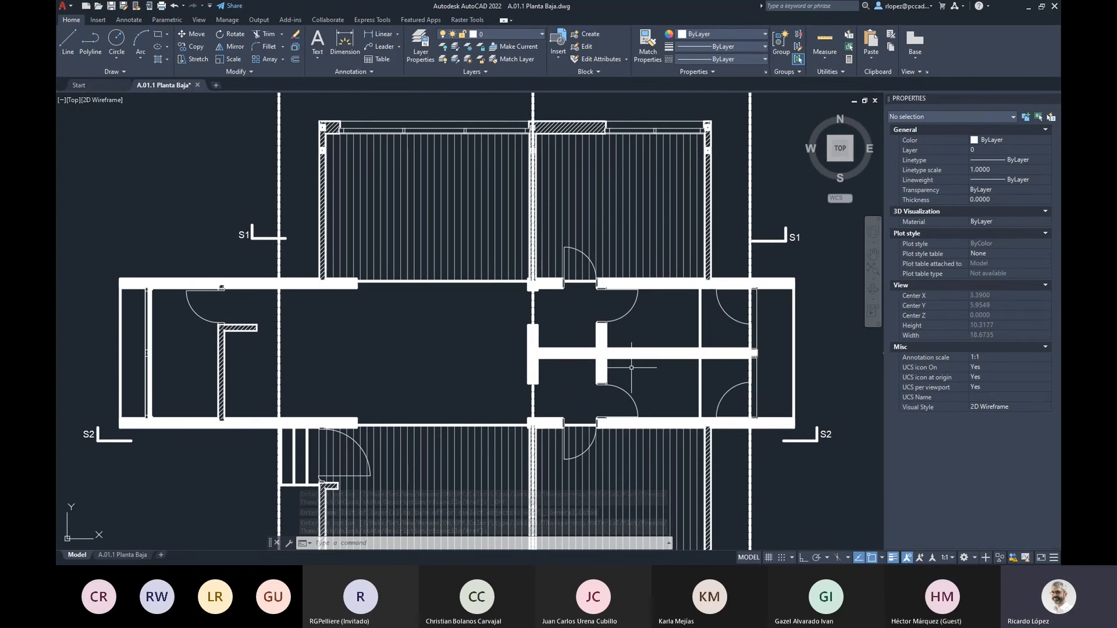
# - Try reshaping the upper floor hatch by stretching its lower-left corner vertex inward, and deselect the hatch
pyautogui.click(541, 233)
pyautogui.click(325, 281)
pyautogui.click(403, 245)
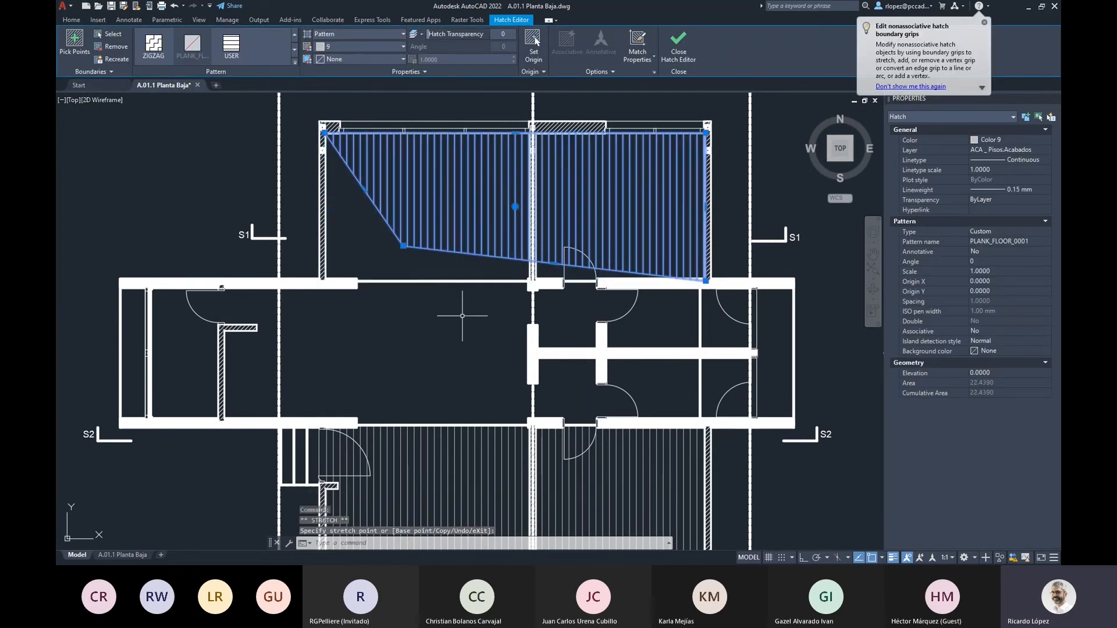
pyautogui.press('Escape')
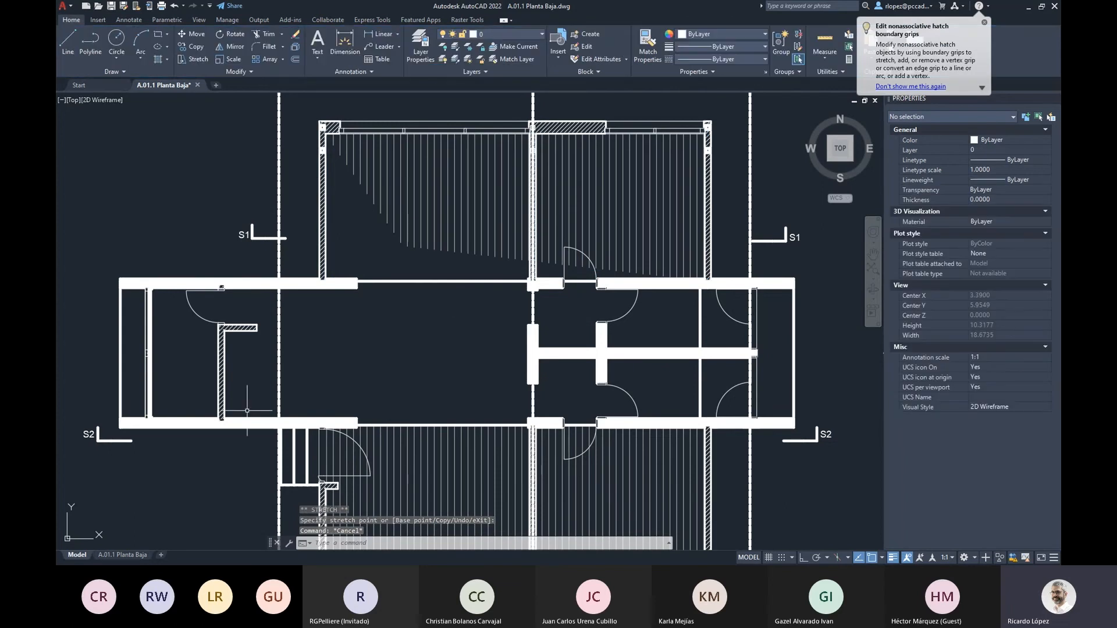
# - Close the A.01.1 Planta Baja drawing without saving its changes and return to Archicad
pyautogui.click(197, 85)
pyautogui.click(596, 314)
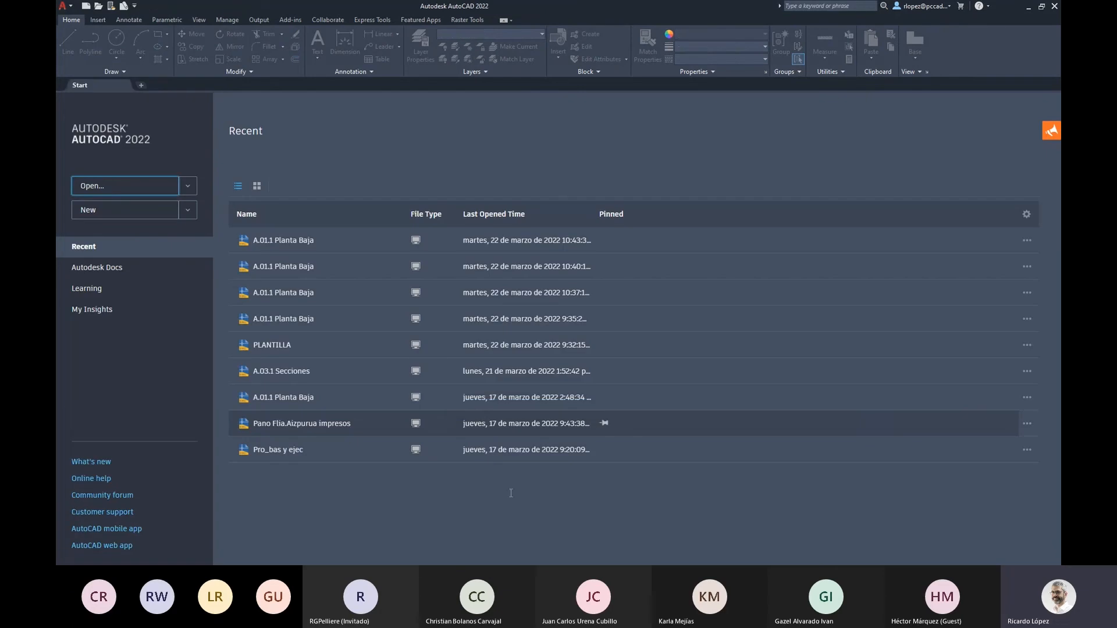
pyautogui.click(1029, 6)
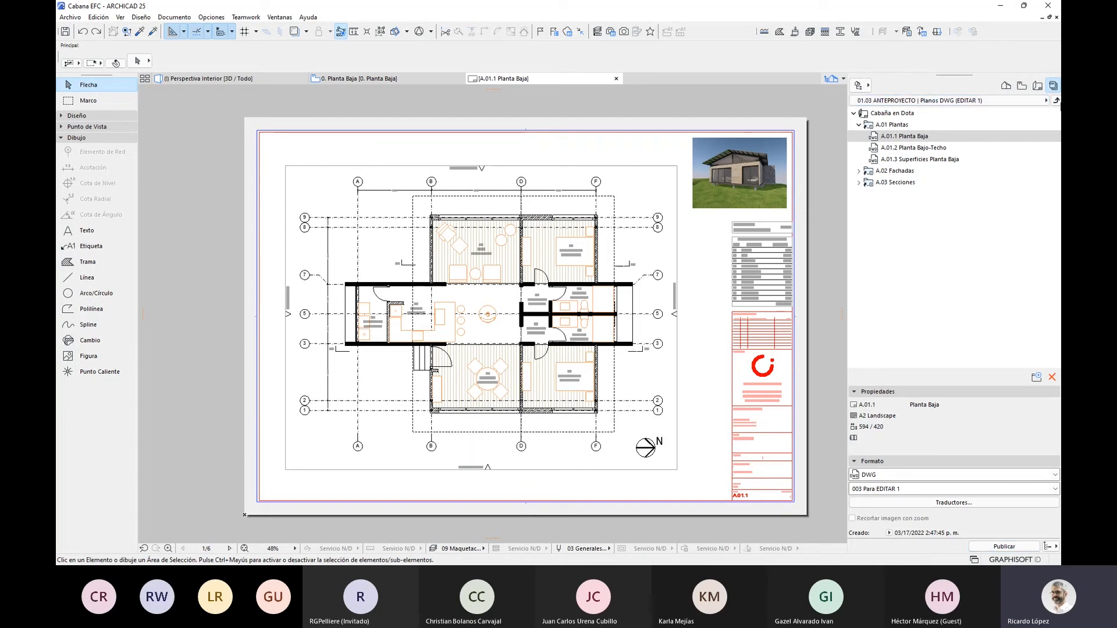
# - Open the publisher set 01.04 ANTEPROYECTO | Planos DWG (EDITAR 2) in place of the EDITAR 1 set
pyautogui.click(1056, 100)
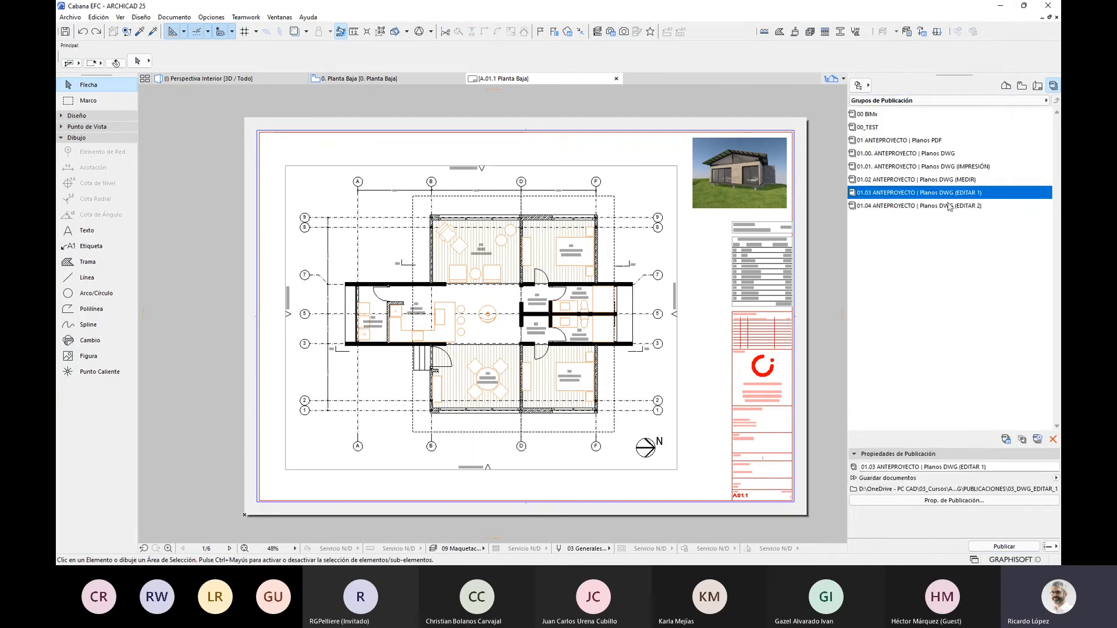
pyautogui.click(925, 207)
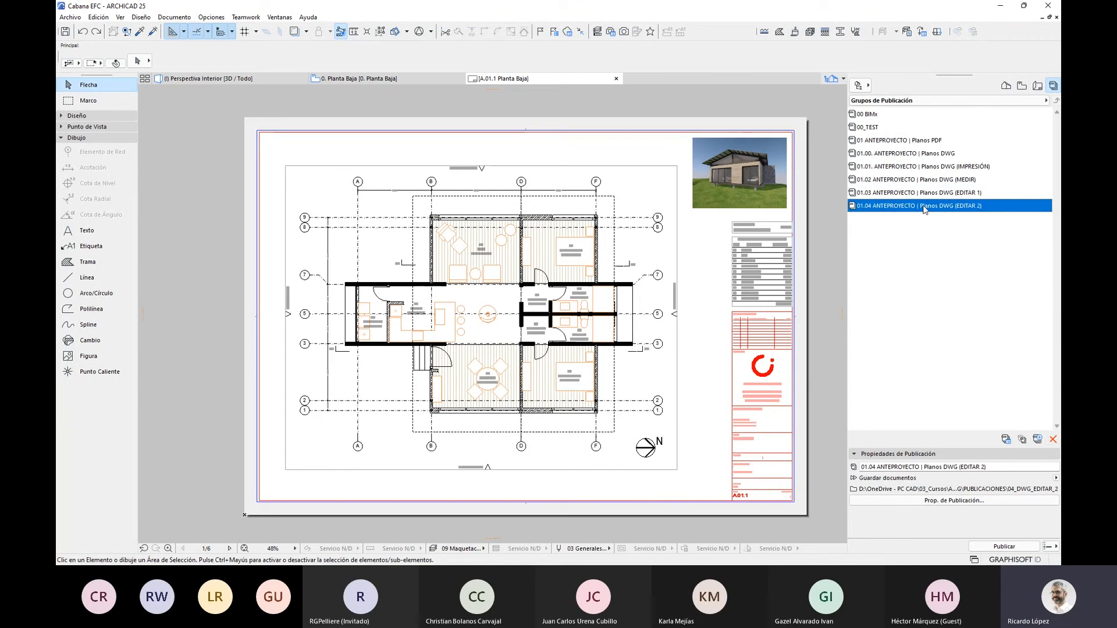
pyautogui.keyDown('ctrl'); pyautogui.click(925, 207); pyautogui.keyUp('ctrl')
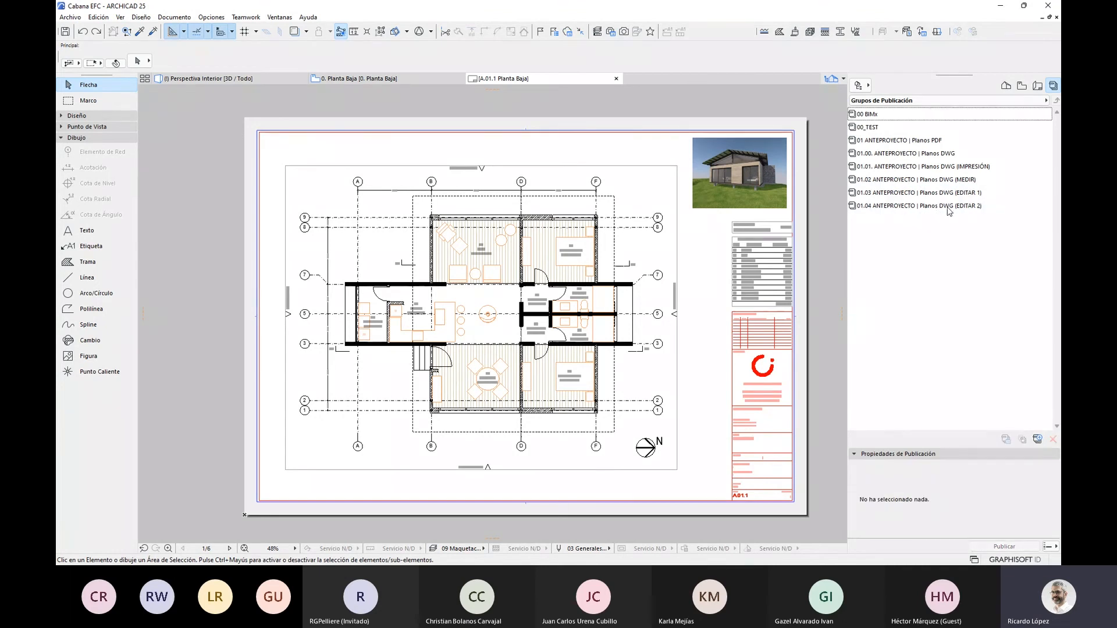
pyautogui.click(923, 209)
pyautogui.keyDown('ctrl'); pyautogui.click(922, 209); pyautogui.keyUp('ctrl')
pyautogui.doubleClick(921, 209)
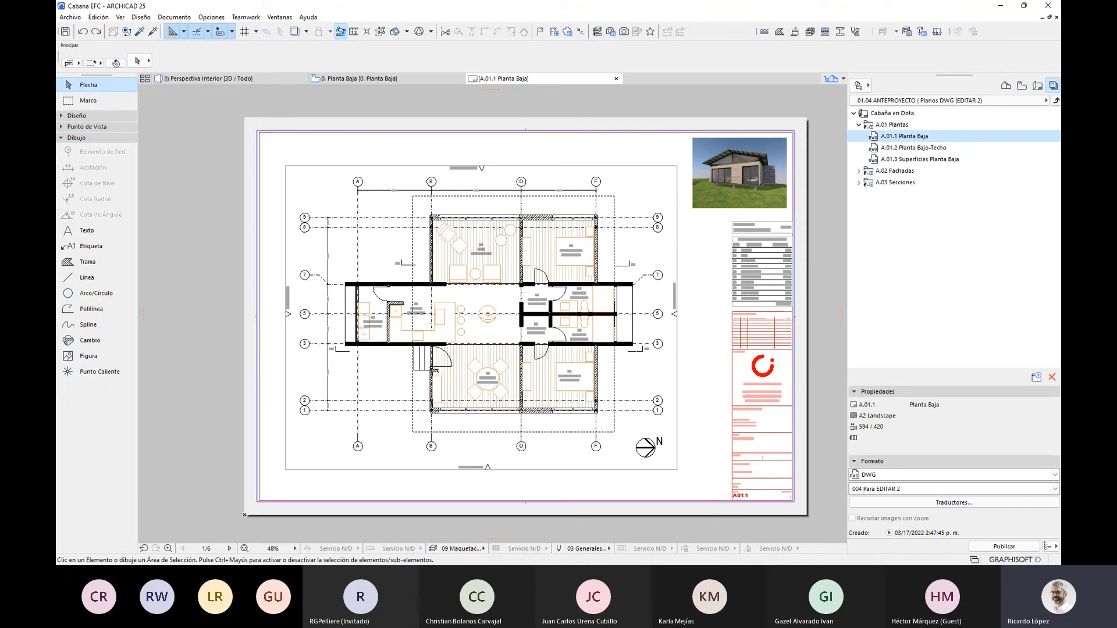
# - Switch to AutoCAD and open the recent PLANTILLA drawing
pyautogui.hotkey('alt', 'Tab')
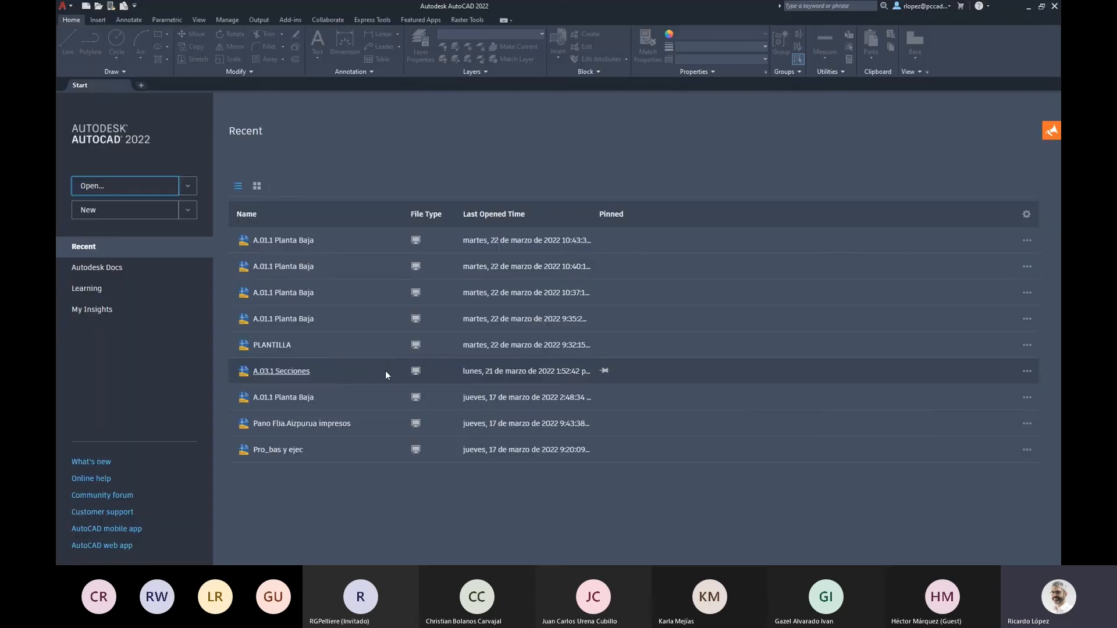
pyautogui.click(279, 346)
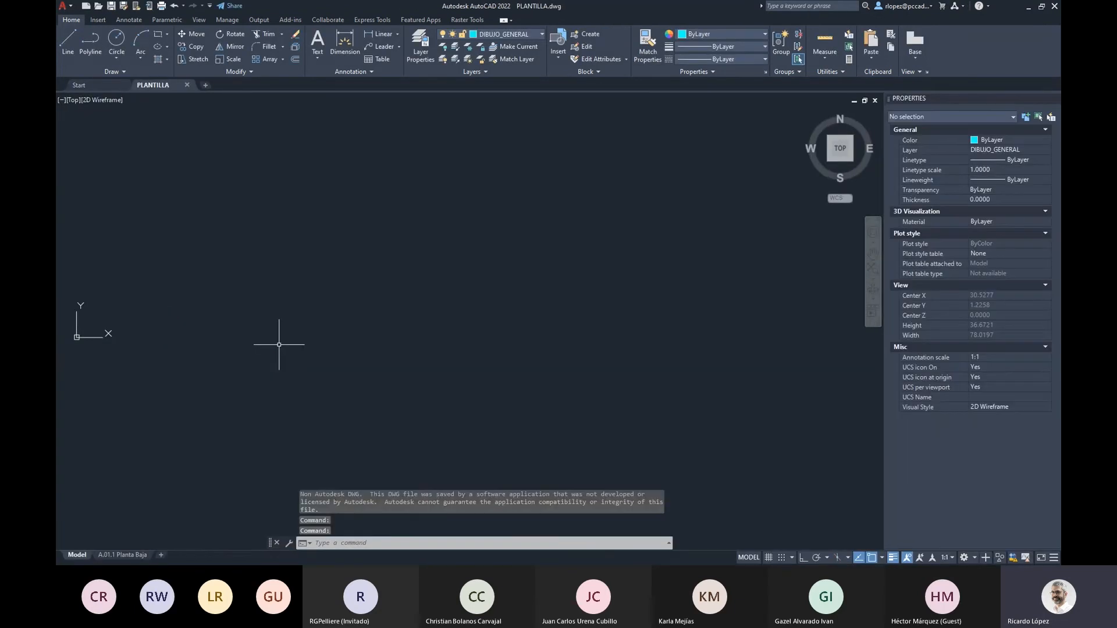
pyautogui.scroll(-2, 279, 344)
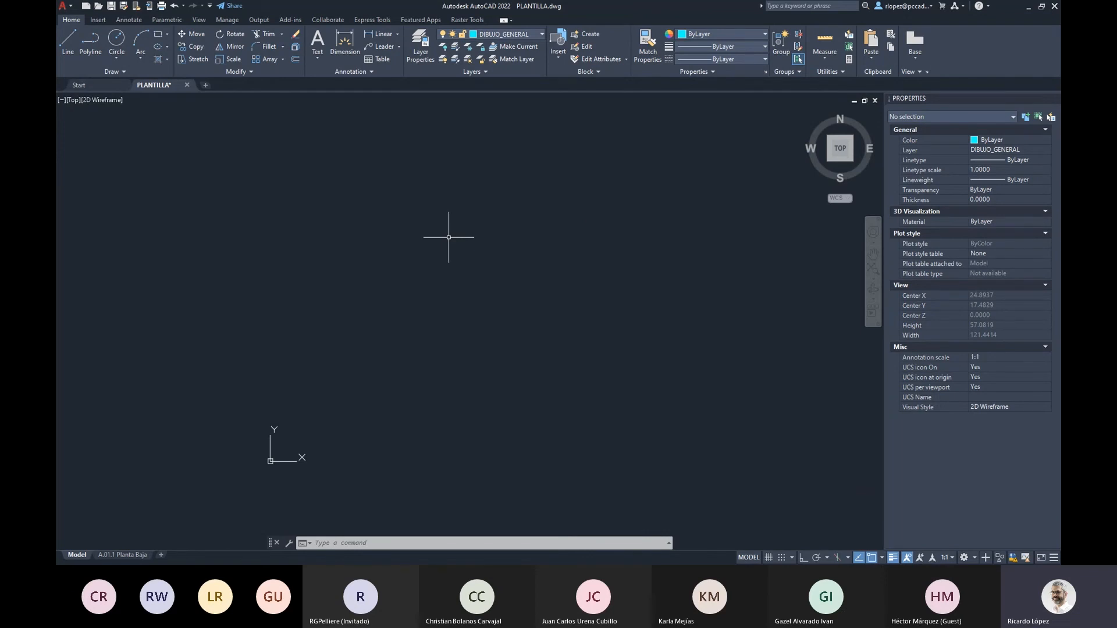
# - Review the layers, lineweights and linetypes defined in the PLANTILLA drawing
pyautogui.click(527, 36)
pyautogui.click(766, 47)
pyautogui.click(756, 54)
pyautogui.click(755, 58)
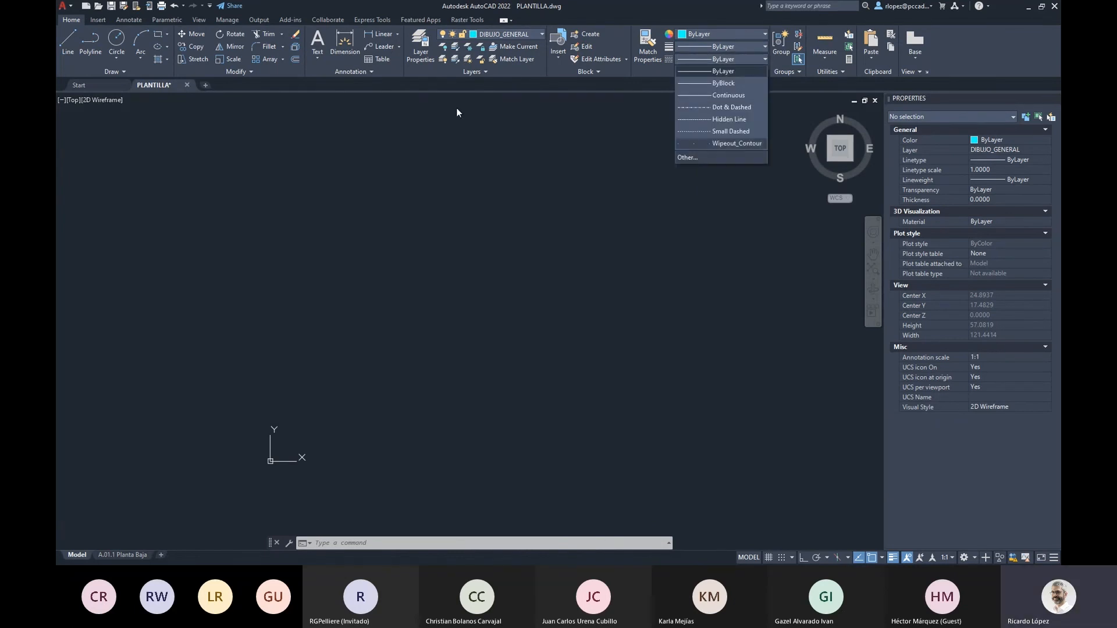
pyautogui.press('Escape')
pyautogui.click(94, 19)
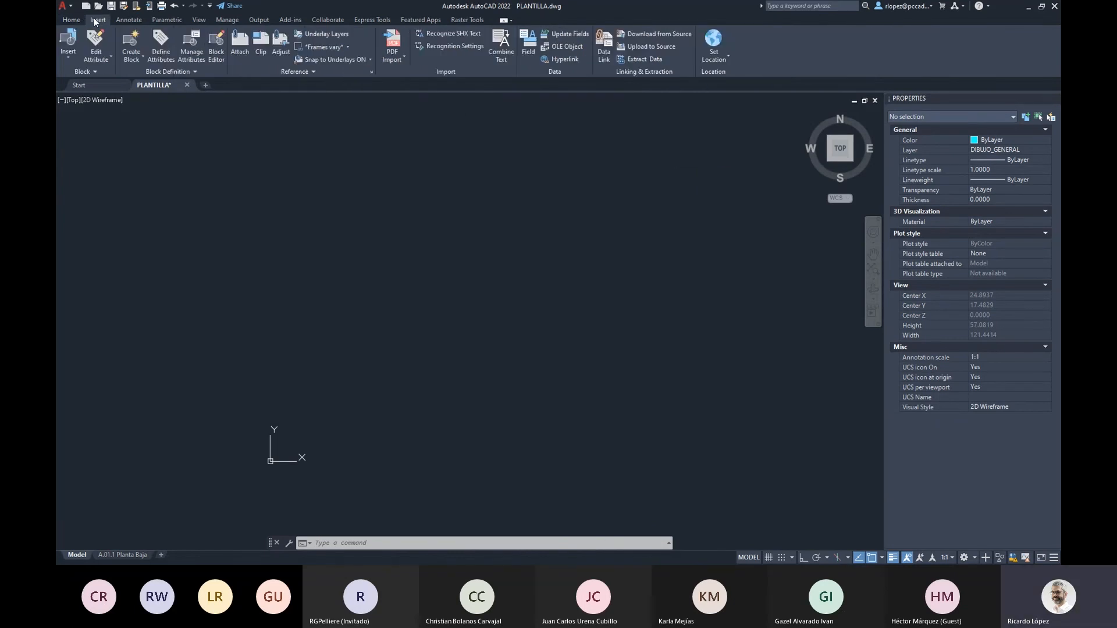
pyautogui.click(78, 20)
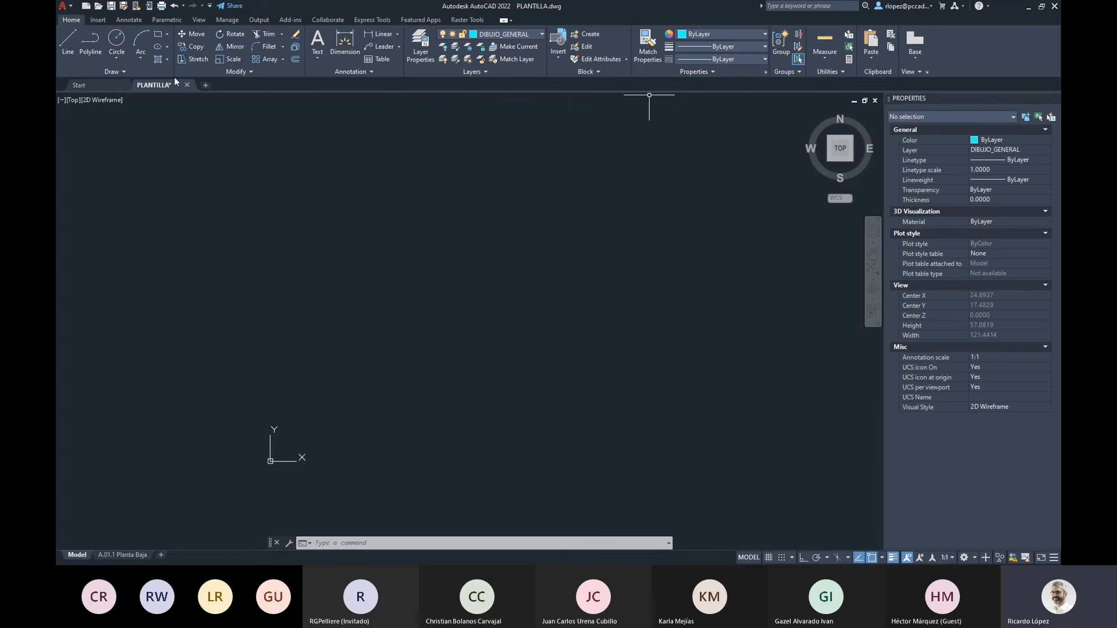
# - Close the PLANTILLA drawing without saving and go back to Archicad
pyautogui.click(186, 85)
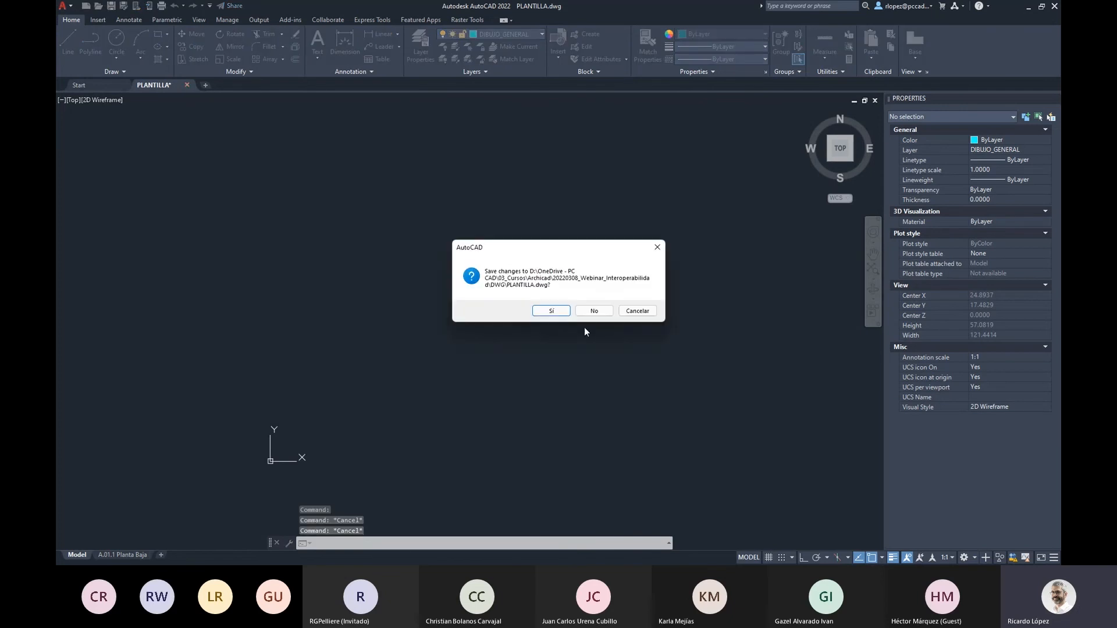
pyautogui.click(601, 312)
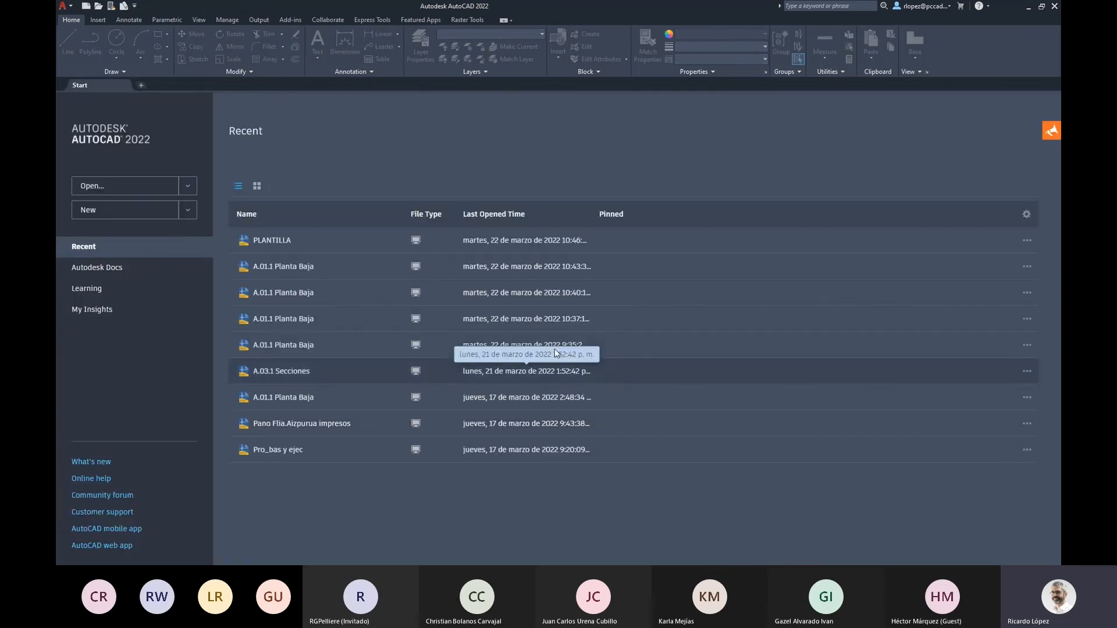
pyautogui.click(1029, 7)
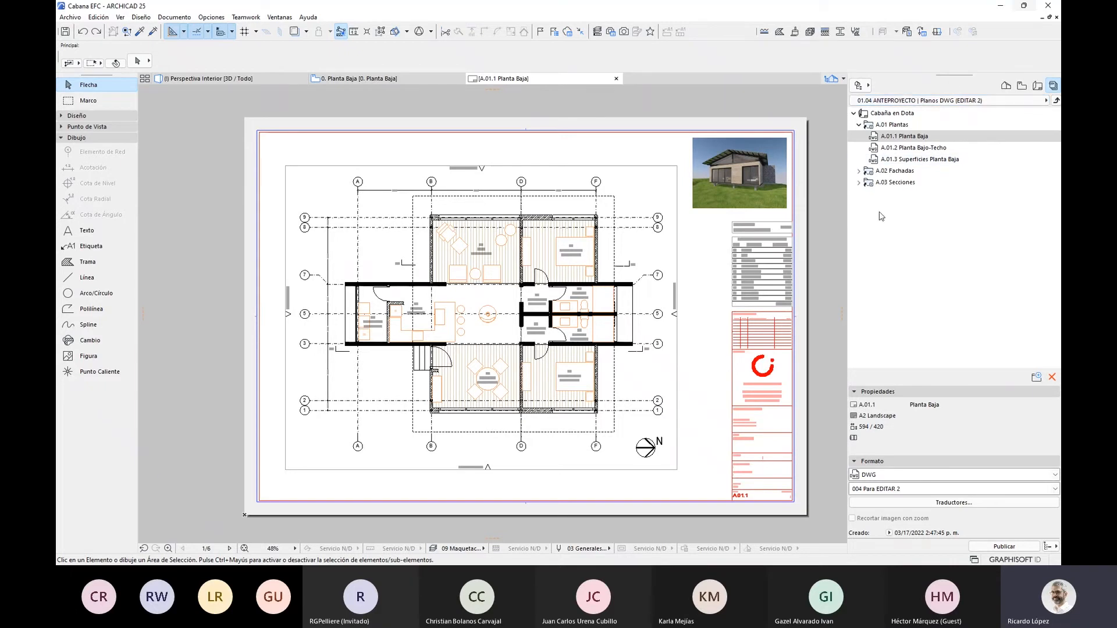
# - Open the DXF-DWG translator settings for 004 Para EDITAR 2 and read its description and drawing unit definition
pyautogui.click(951, 502)
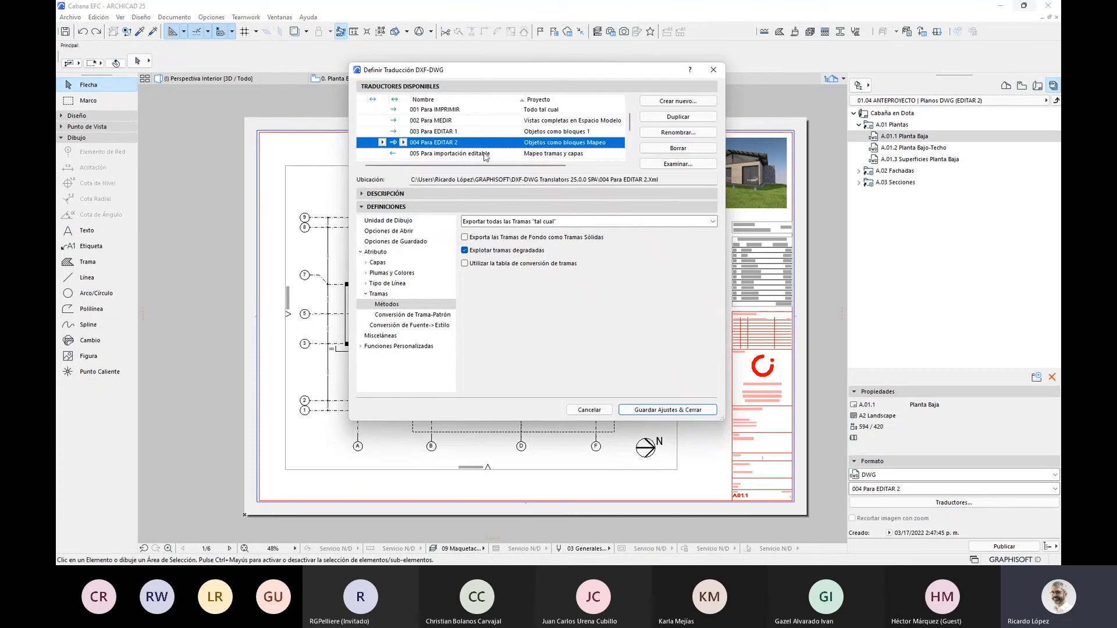
pyautogui.click(388, 220)
pyautogui.click(364, 194)
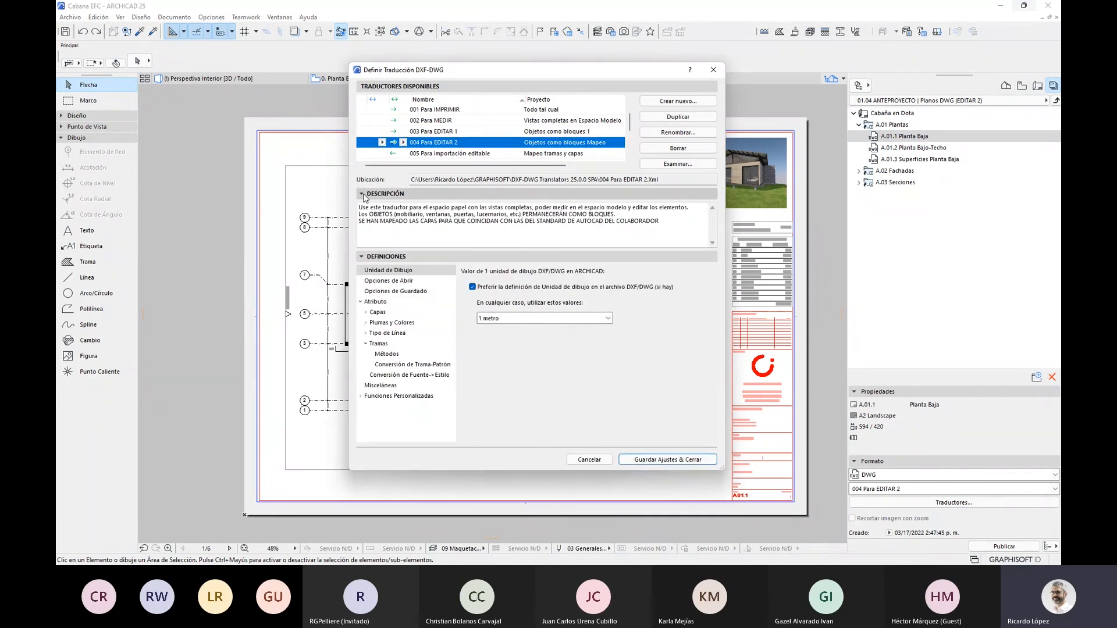
pyautogui.moveTo(358, 221); pyautogui.dragTo(661, 221)
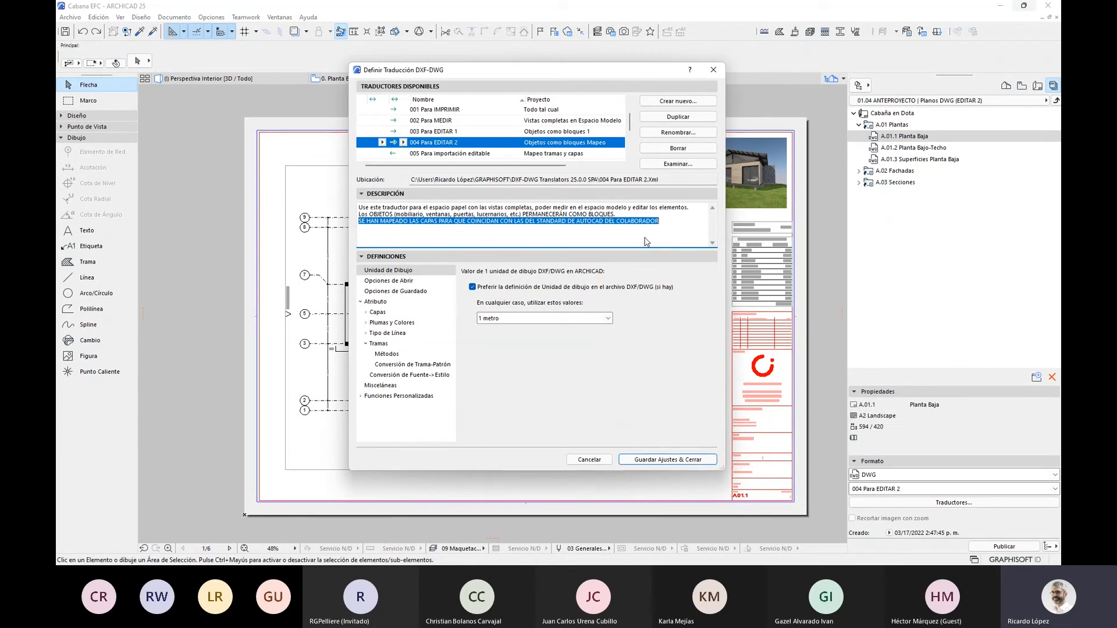
pyautogui.click(645, 239)
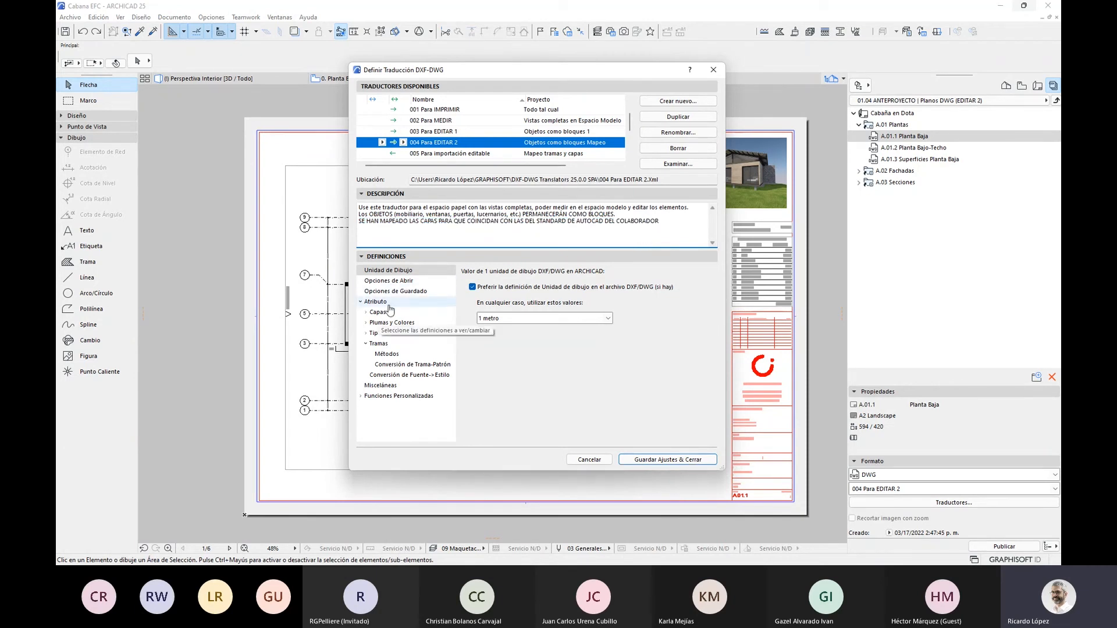
pyautogui.click(363, 194)
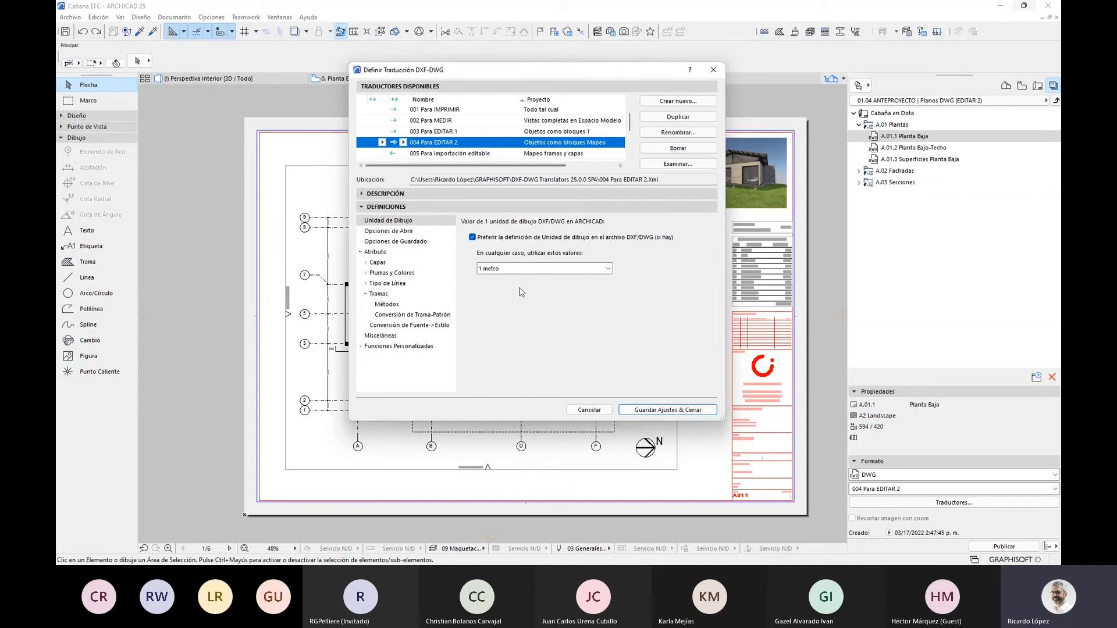
# - Check the translator's save options, including the available choices for how the floor plan is saved
pyautogui.click(401, 242)
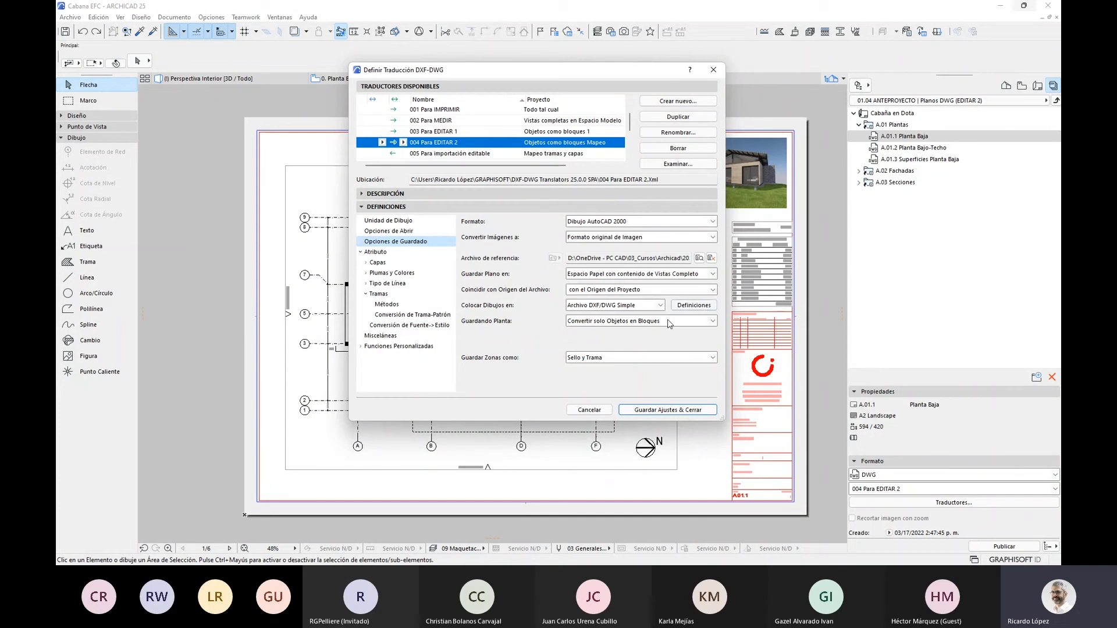
pyautogui.click(712, 322)
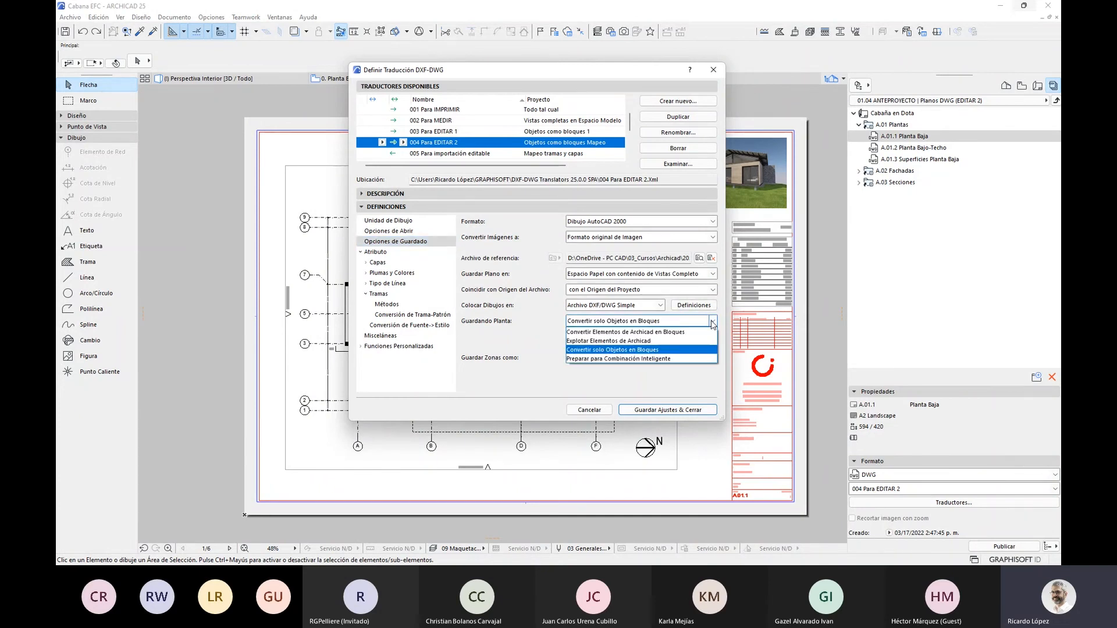
pyautogui.click(712, 322)
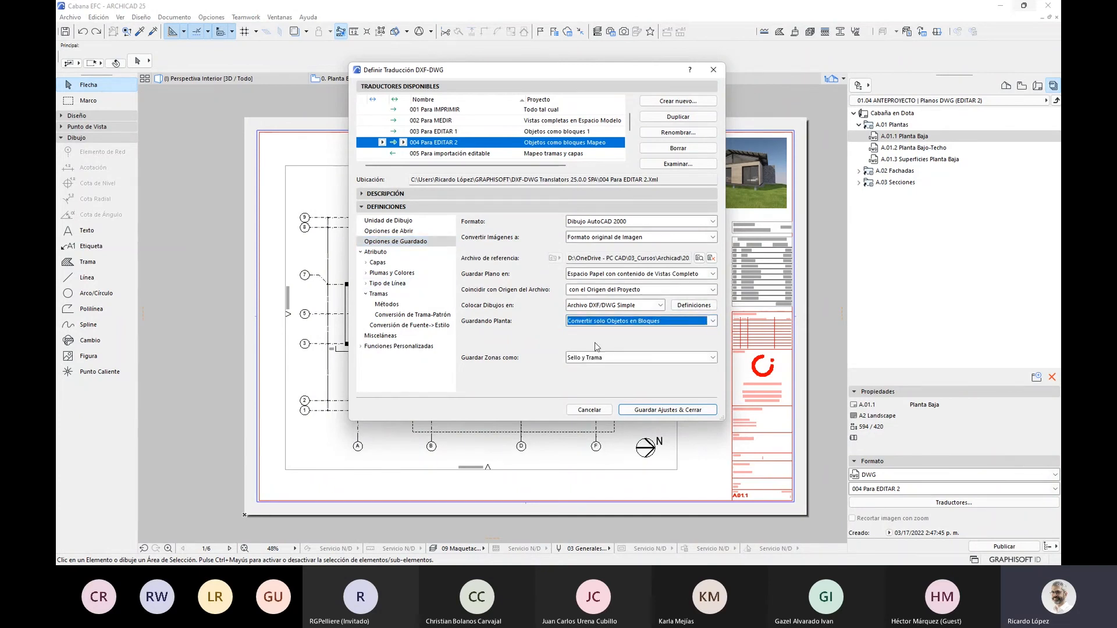
# - Display the translator's layer creation method and enlarge the dialog to examine the custom layer assignments per Archicad item
pyautogui.click(374, 253)
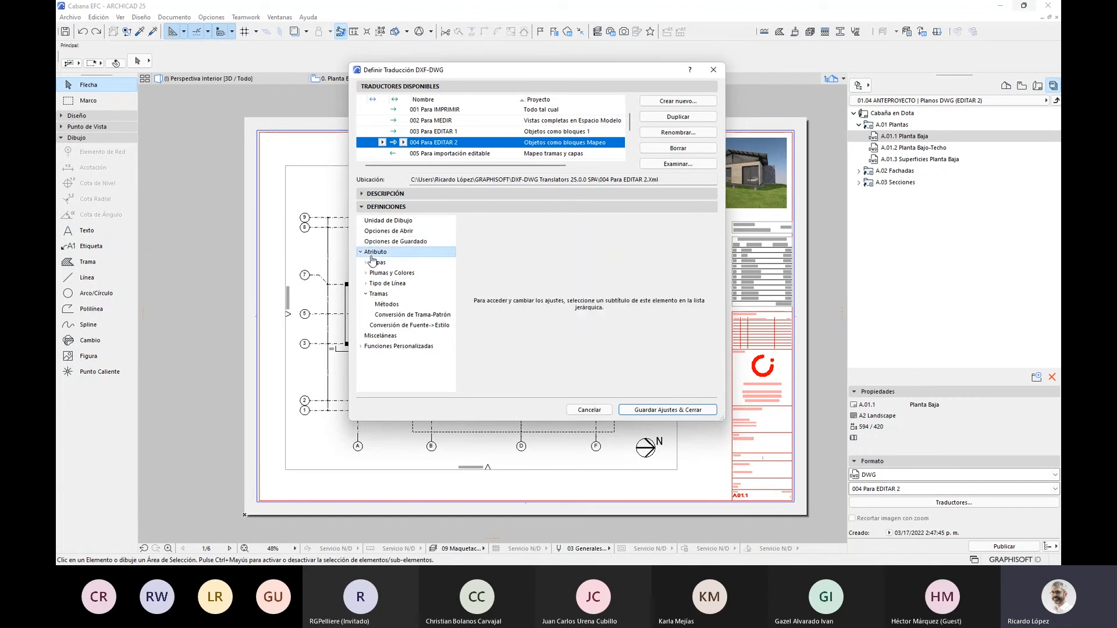
pyautogui.click(374, 262)
pyautogui.click(367, 264)
pyautogui.click(392, 274)
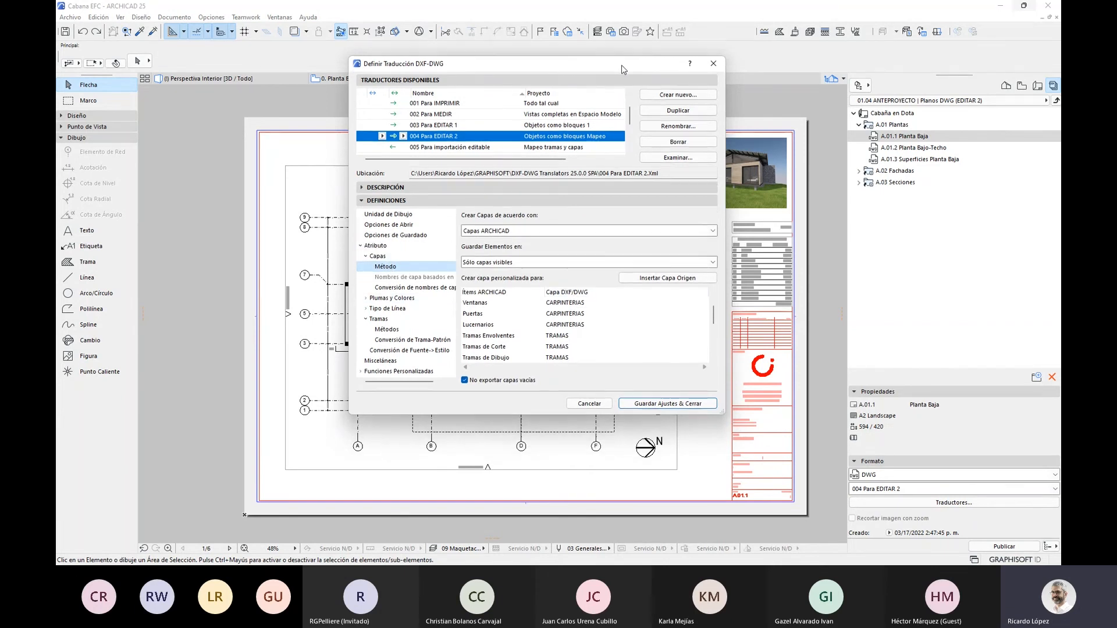
pyautogui.moveTo(722, 413); pyautogui.dragTo(737, 485)
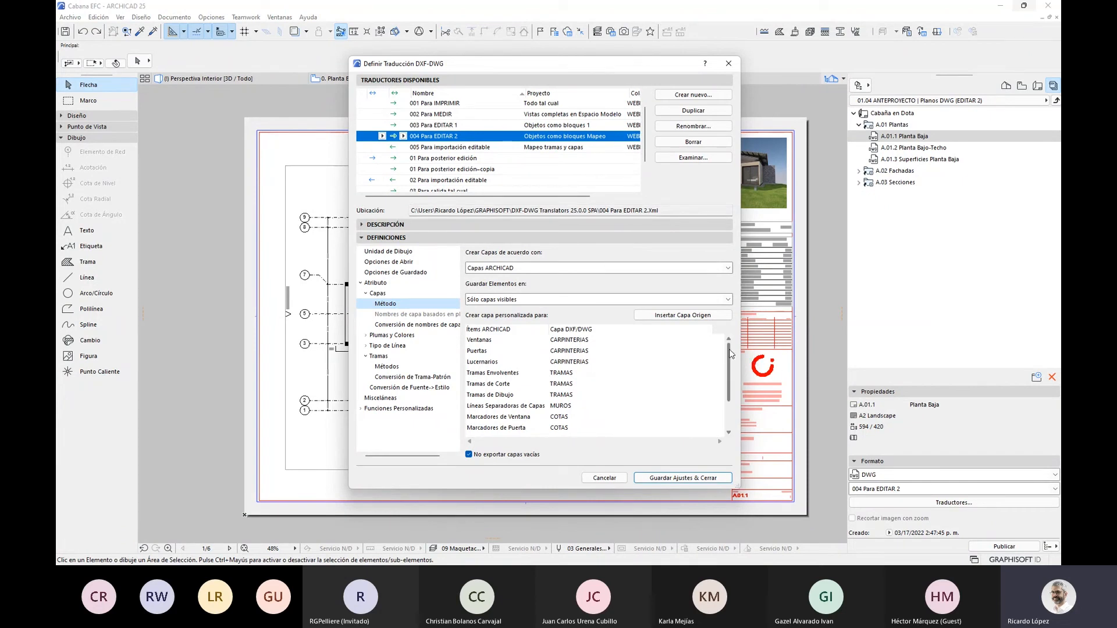
# - Examine the whole list of custom DXF/DWG layers assigned to Archicad items, from windows to zone texts
pyautogui.moveTo(729, 353); pyautogui.dragTo(731, 383)
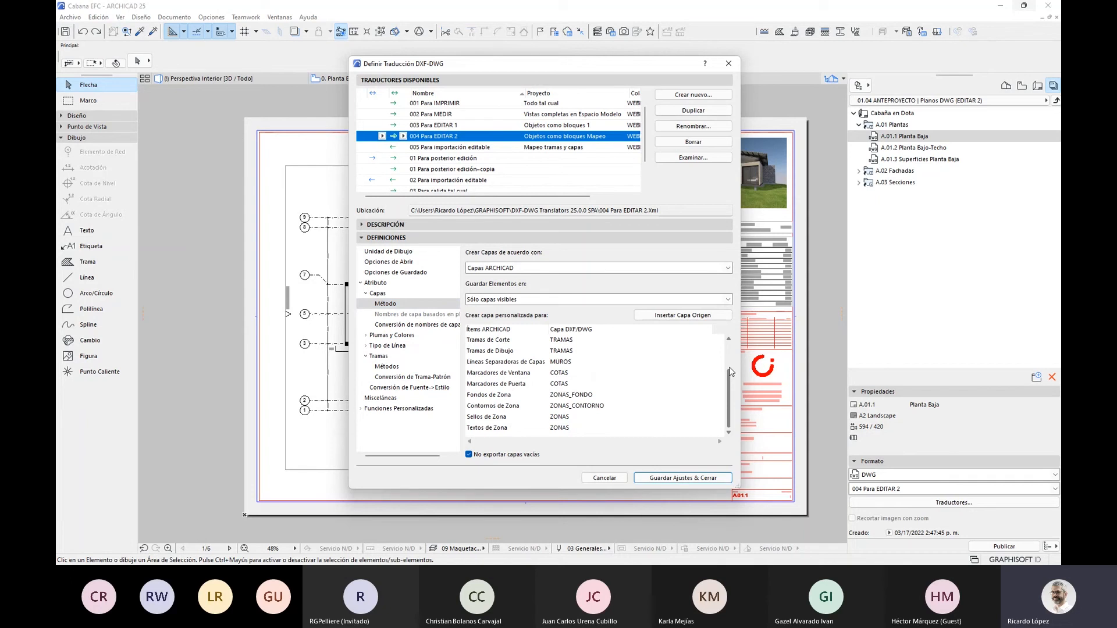
pyautogui.moveTo(731, 372)
pyautogui.mouseDown()
pyautogui.moveTo(729, 346)
pyautogui.moveTo(726, 376)
pyautogui.moveTo(725, 361)
pyautogui.mouseUp()
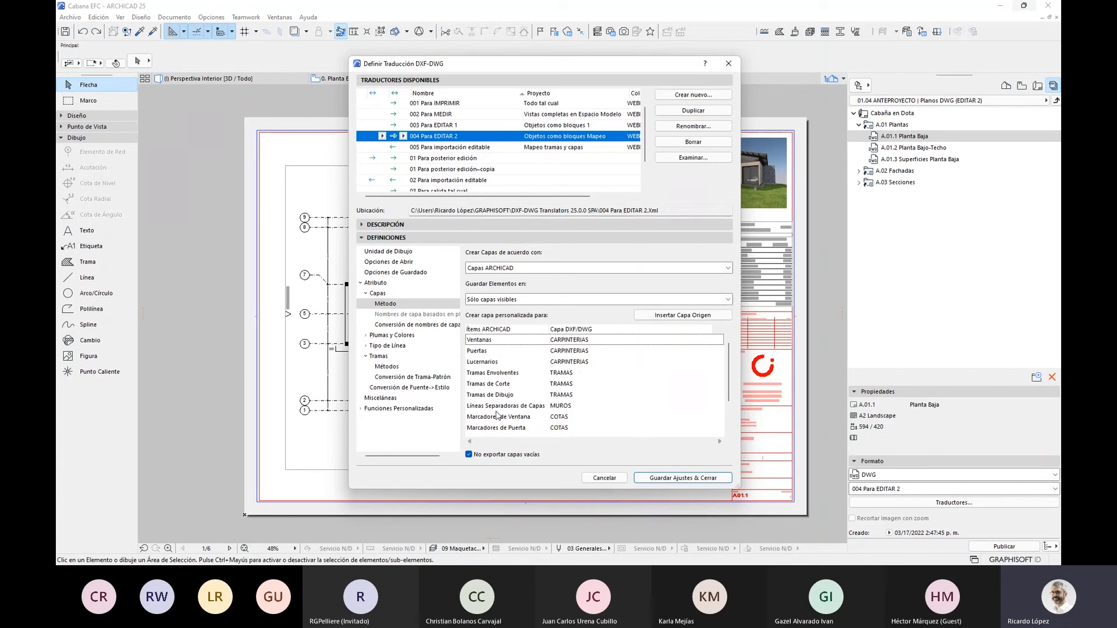
pyautogui.scroll(-1, 728, 374)
pyautogui.scroll(-3, 727, 371)
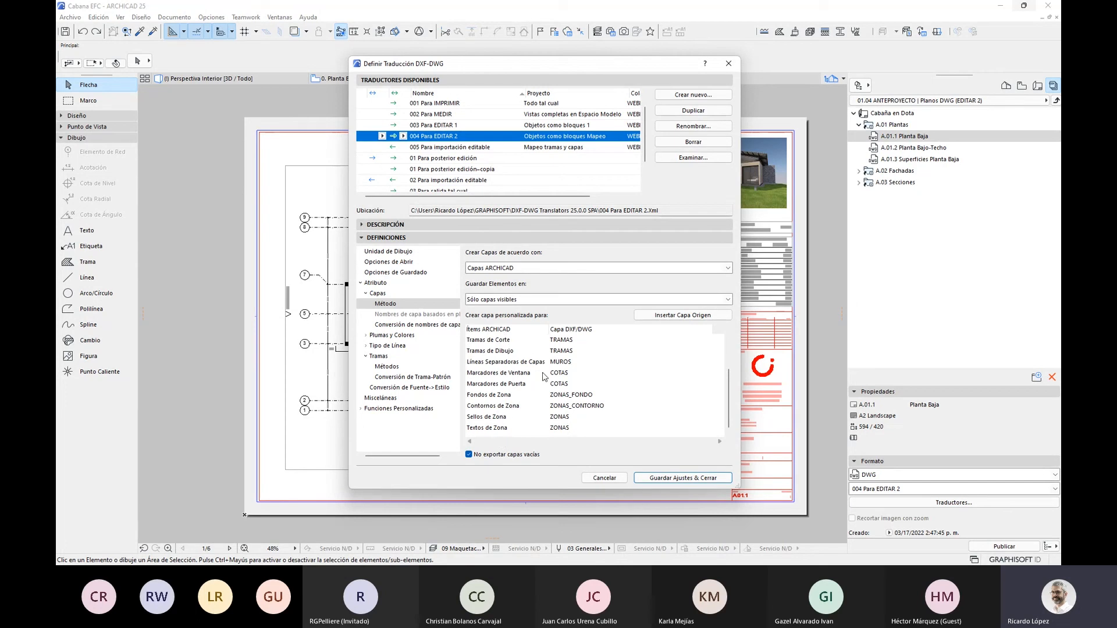
pyautogui.scroll(2, 731, 370)
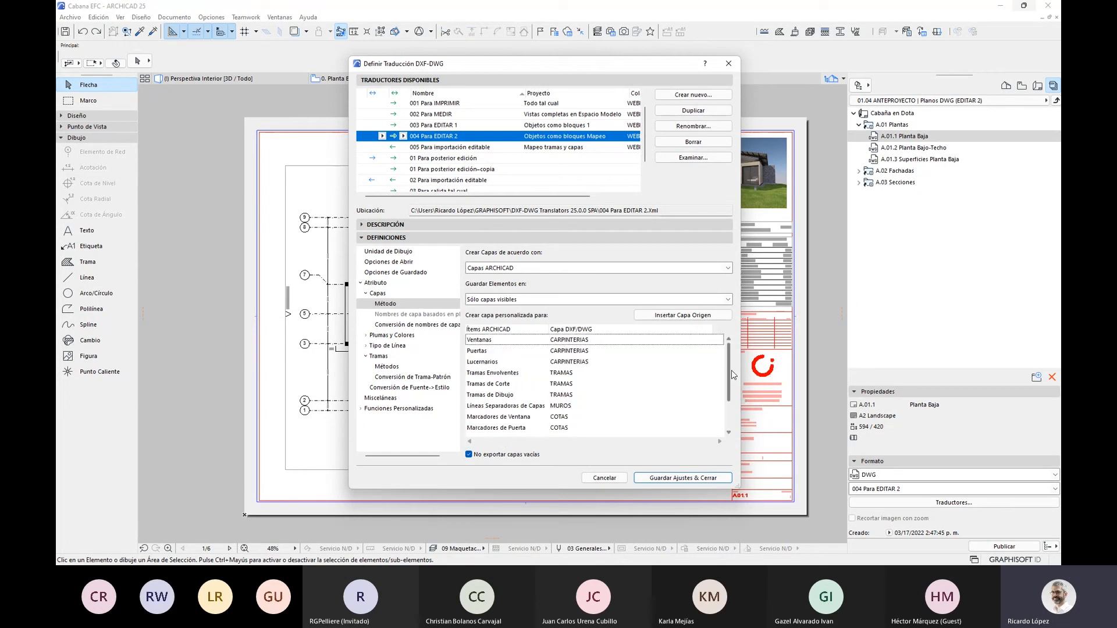
# - Inspect the editable layer names assigned to individual items such as Ventanas, Lucernarios and Tramas de Dibujo
pyautogui.click(586, 345)
pyautogui.click(617, 363)
pyautogui.doubleClick(608, 341)
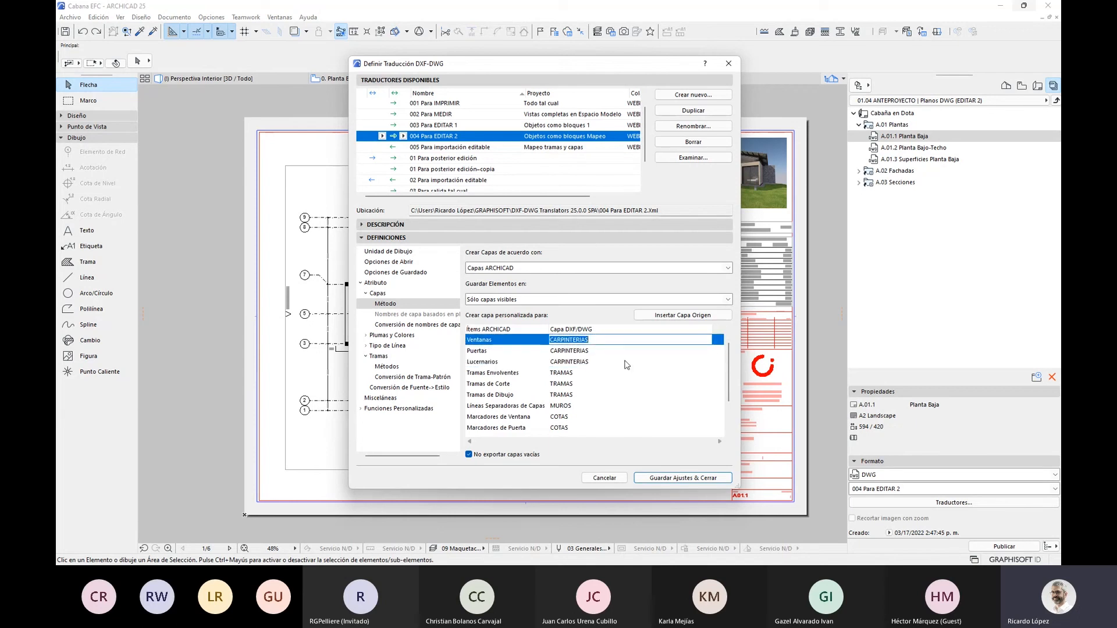
pyautogui.click(626, 364)
pyautogui.click(587, 345)
pyautogui.click(591, 343)
pyautogui.click(575, 364)
pyautogui.click(579, 375)
pyautogui.click(575, 395)
pyautogui.click(574, 395)
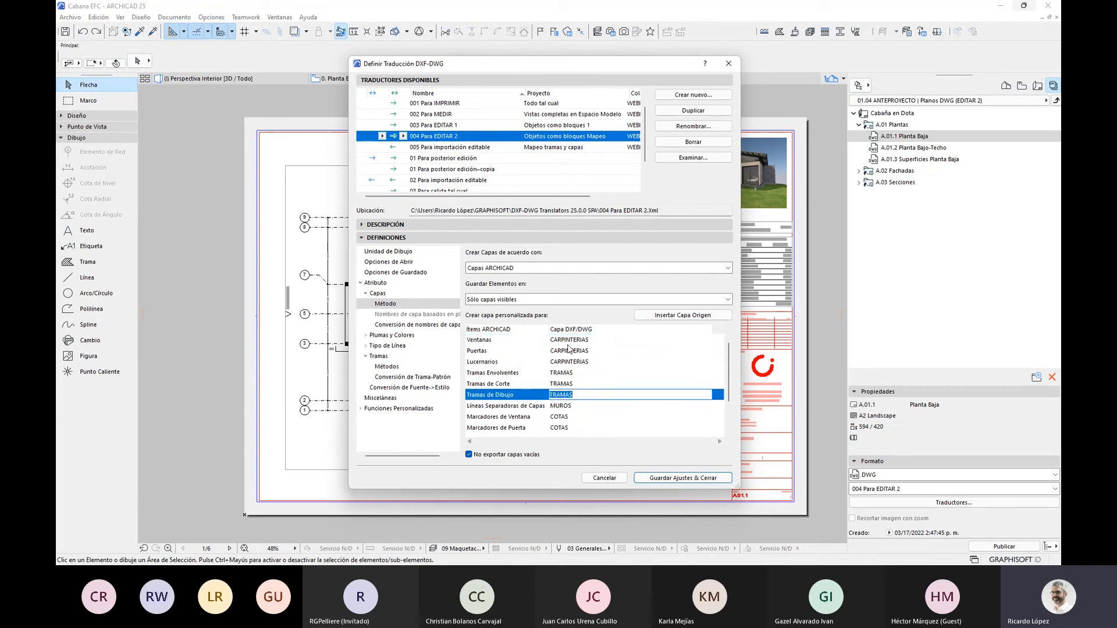
pyautogui.click(579, 361)
pyautogui.click(579, 361)
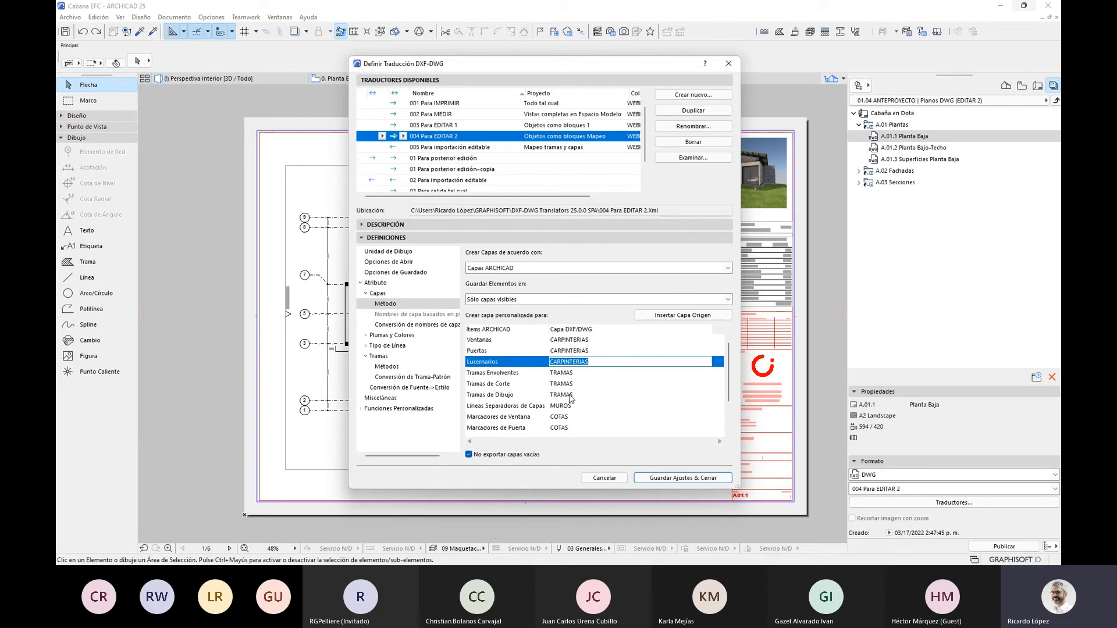
pyautogui.scroll(-2, 575, 401)
pyautogui.scroll(2, 575, 396)
# - Check the available choices for the layer creation criterion and for which layers' elements are saved
pyautogui.click(542, 268)
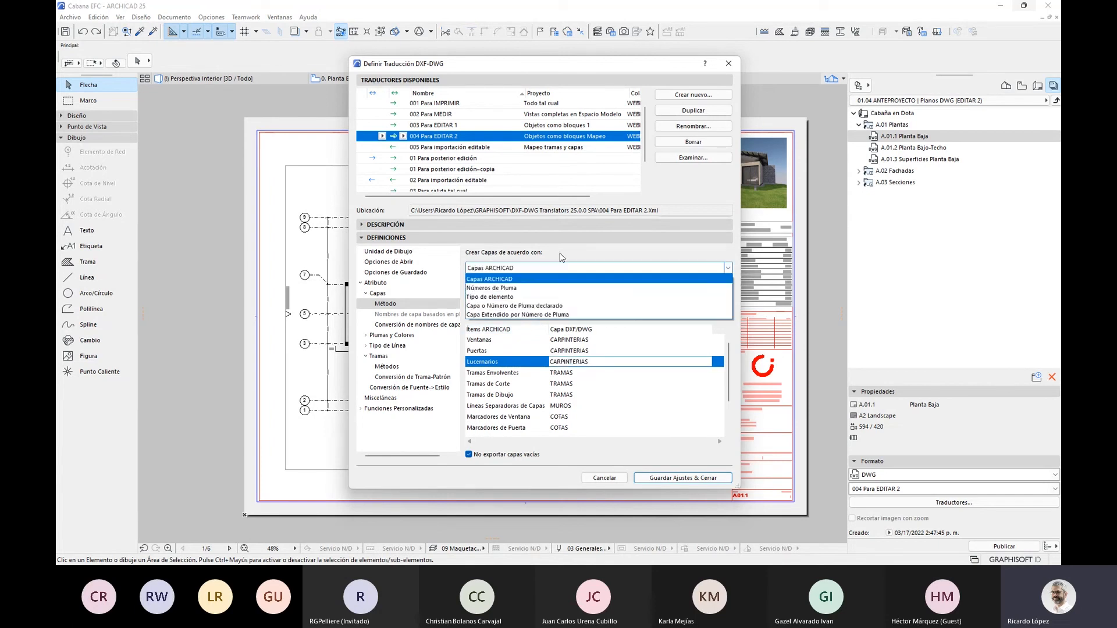
pyautogui.click(557, 268)
pyautogui.click(559, 268)
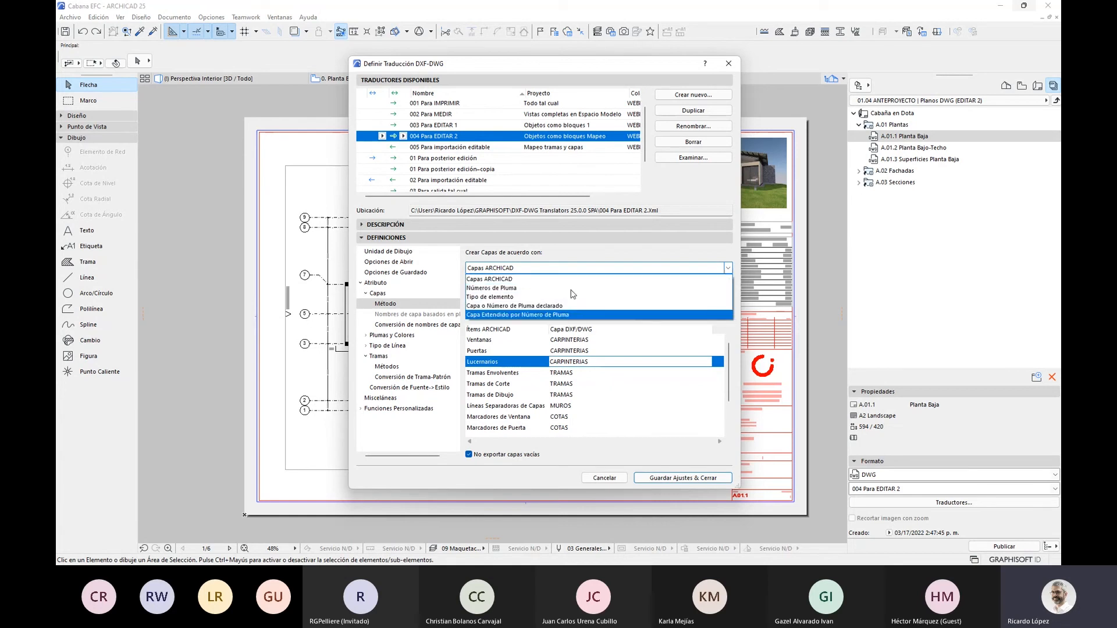
pyautogui.click(616, 254)
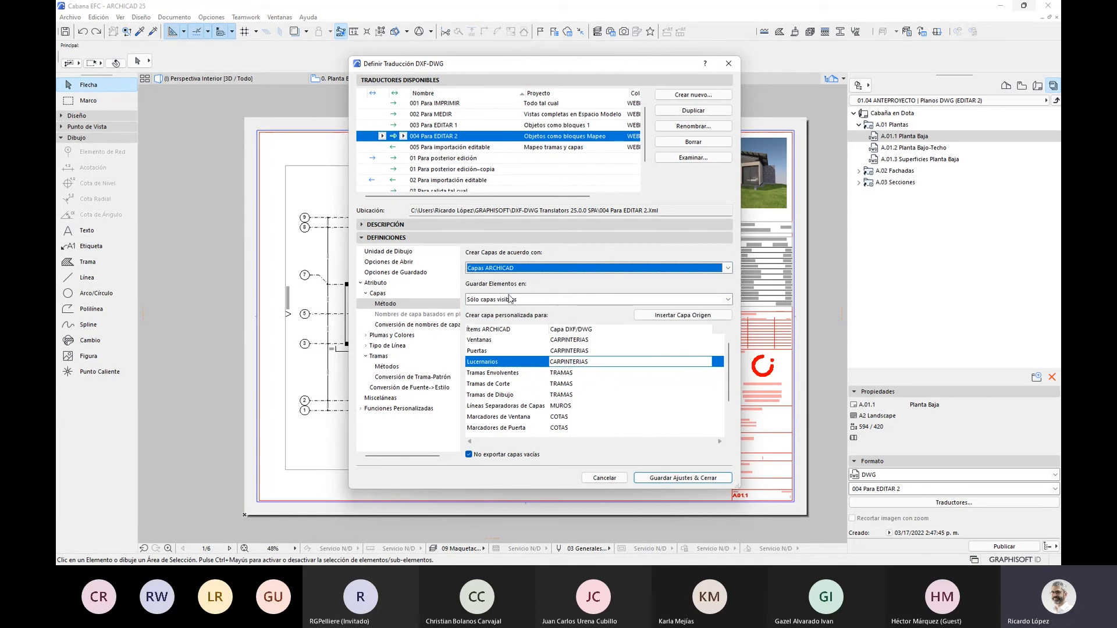
pyautogui.click(537, 300)
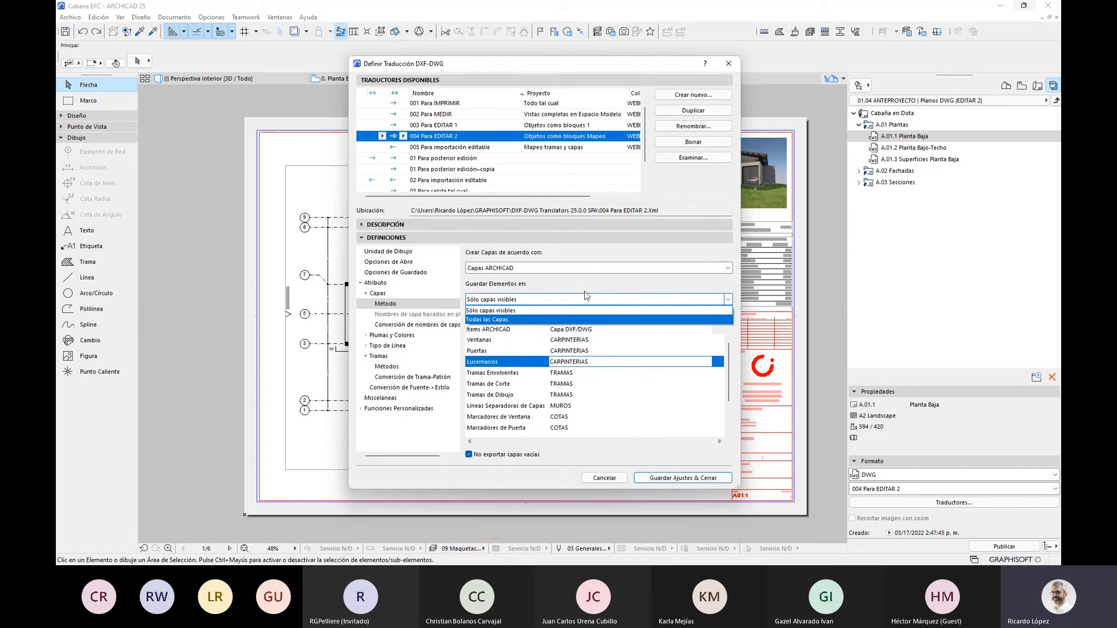
pyautogui.click(526, 335)
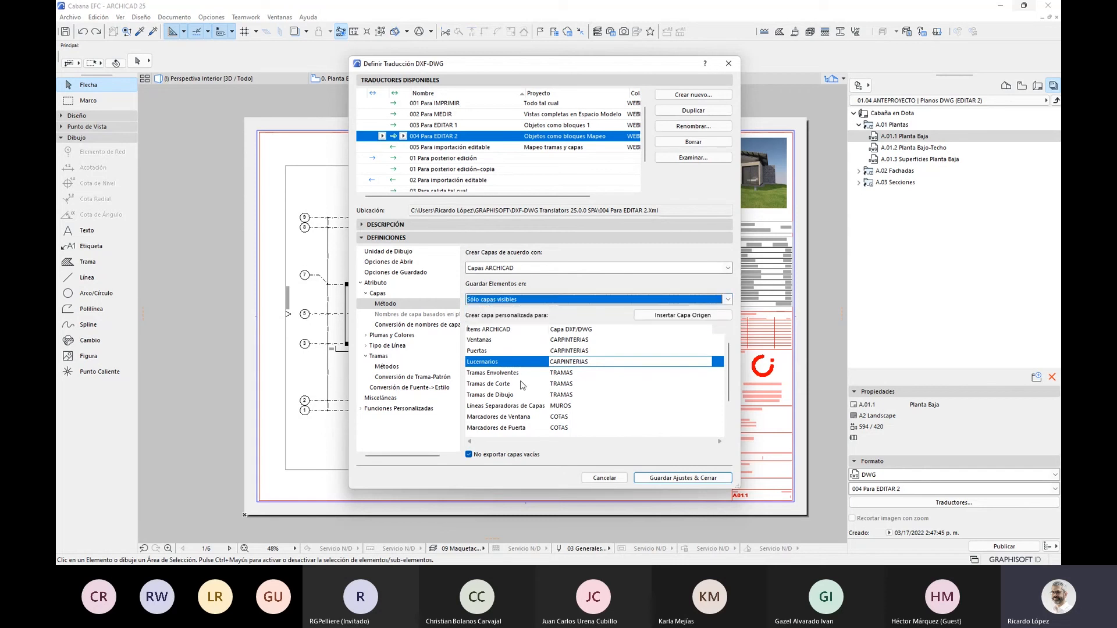
# - Display the layer name conversion table and enlarge the dialog to examine the Archicad-to-DWG layer pairs
pyautogui.click(430, 325)
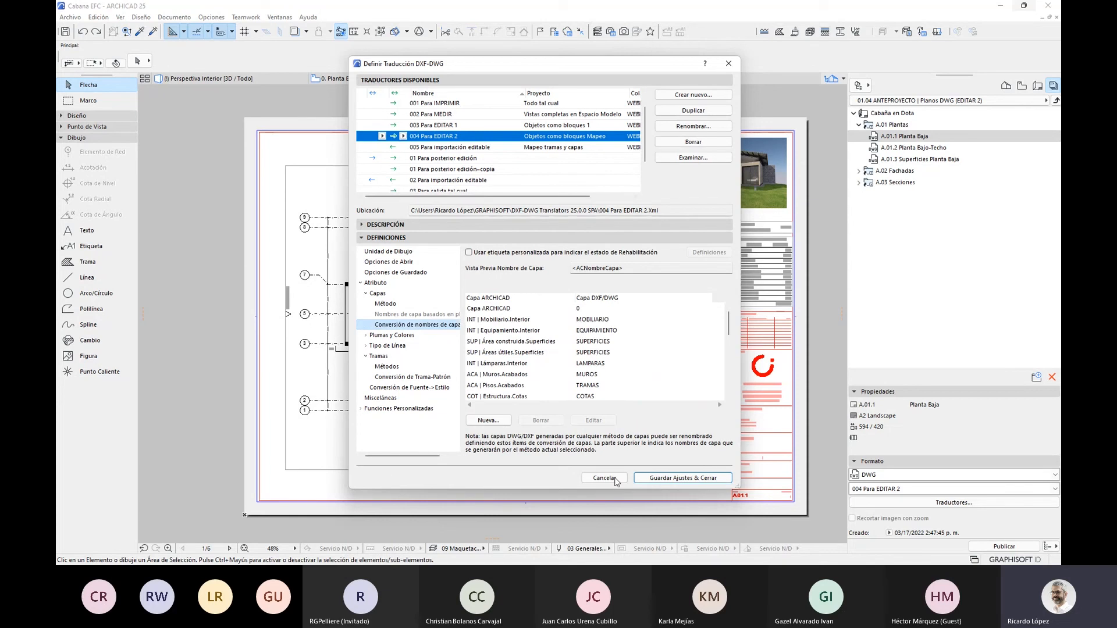
pyautogui.moveTo(591, 67); pyautogui.dragTo(624, 30)
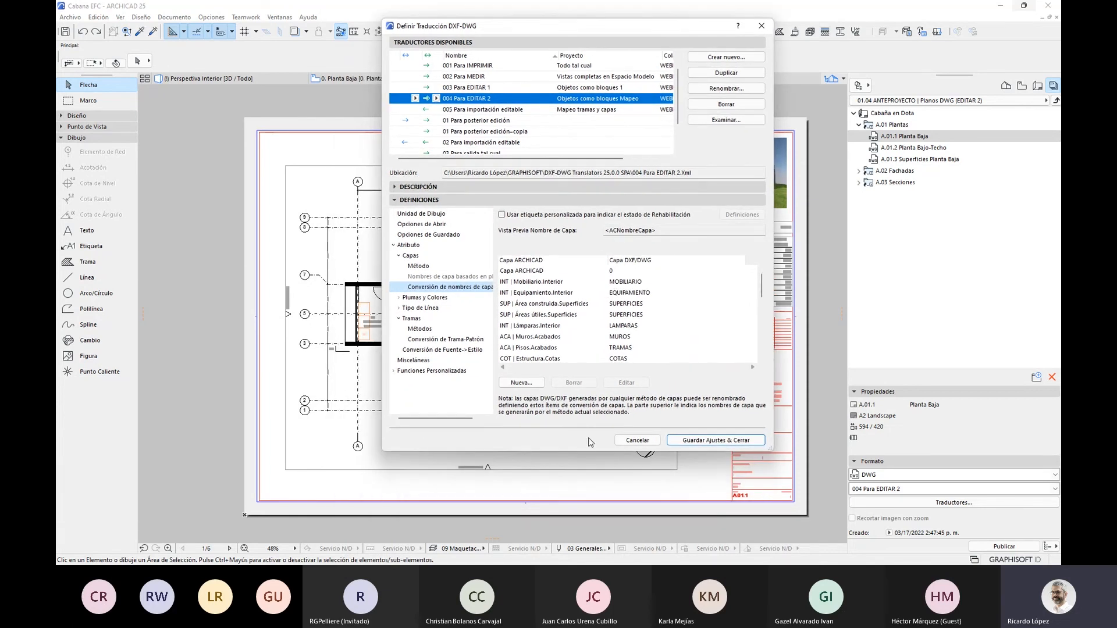
pyautogui.moveTo(592, 452); pyautogui.dragTo(592, 519)
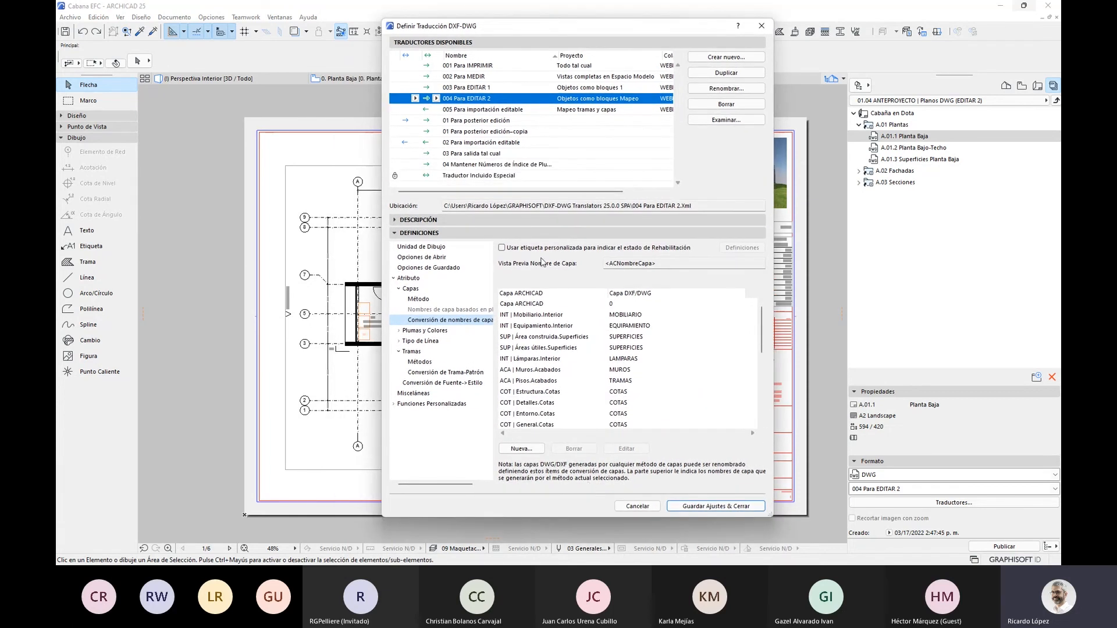
pyautogui.scroll(-1, 526, 317)
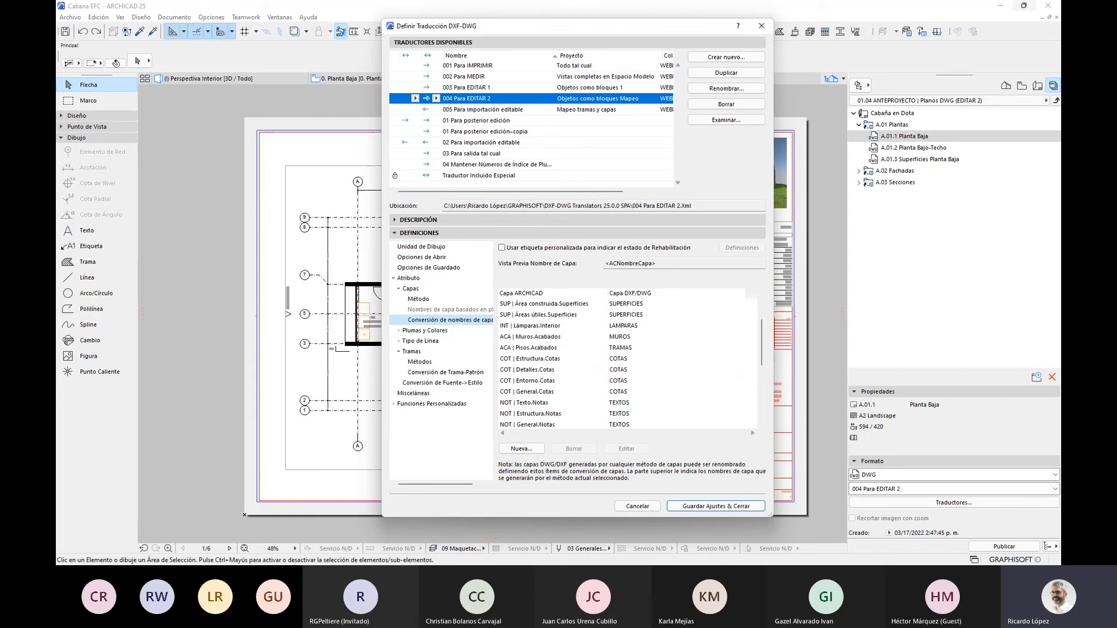
pyautogui.scroll(1, 559, 310)
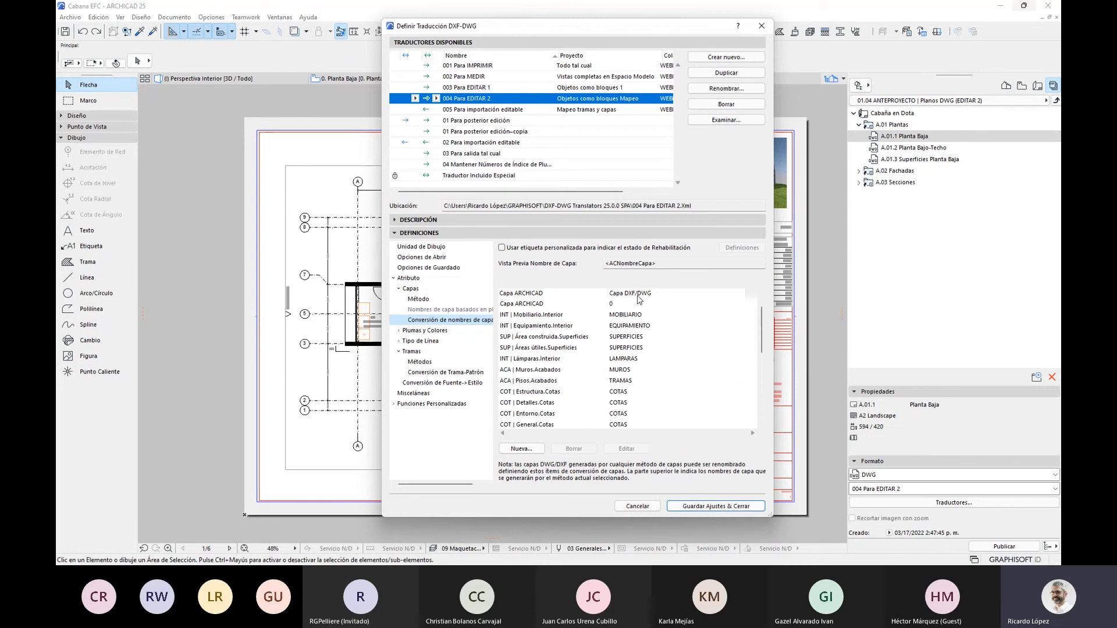
# - Examine the conversion entry for INT | Mobiliario.Interior, including the available Archicad layers and DWG template layers, and close it
pyautogui.click(643, 316)
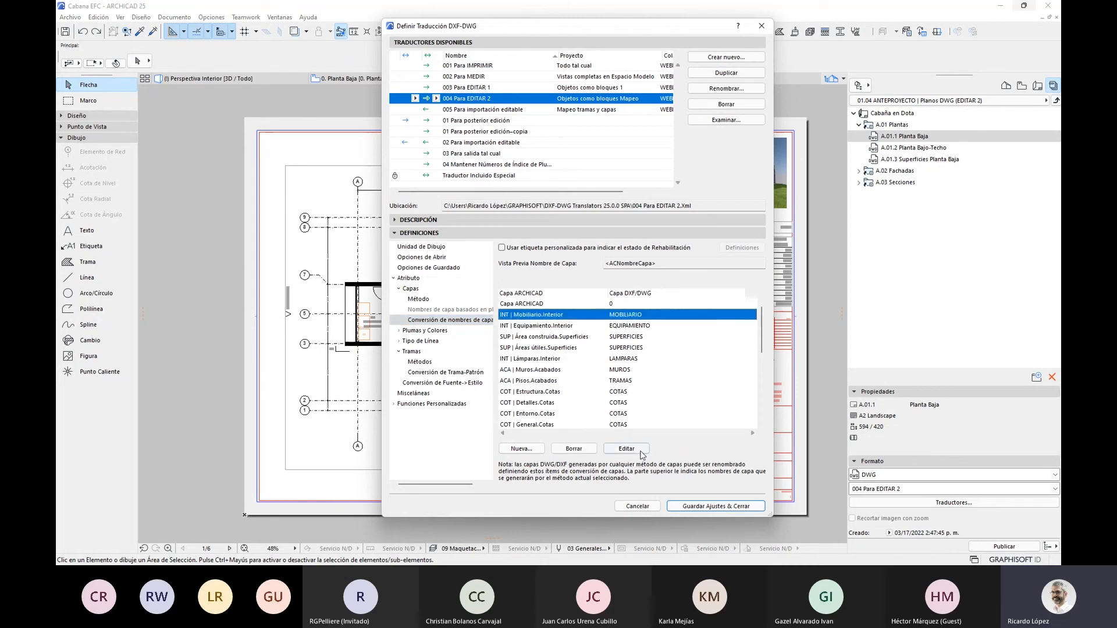
pyautogui.click(627, 449)
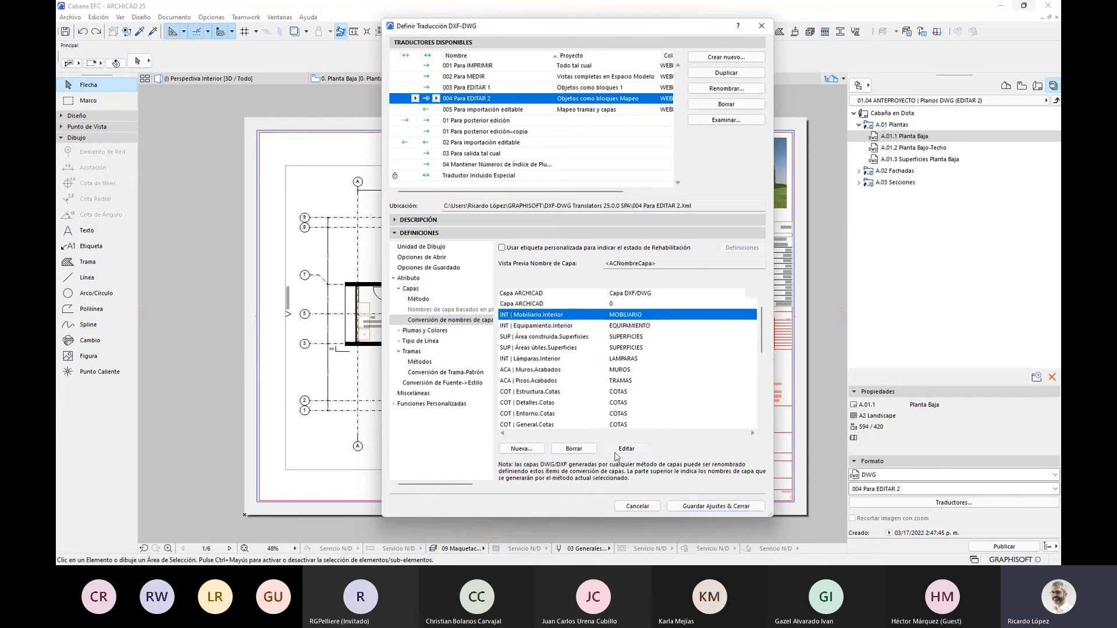
pyautogui.moveTo(625, 175); pyautogui.dragTo(634, 319)
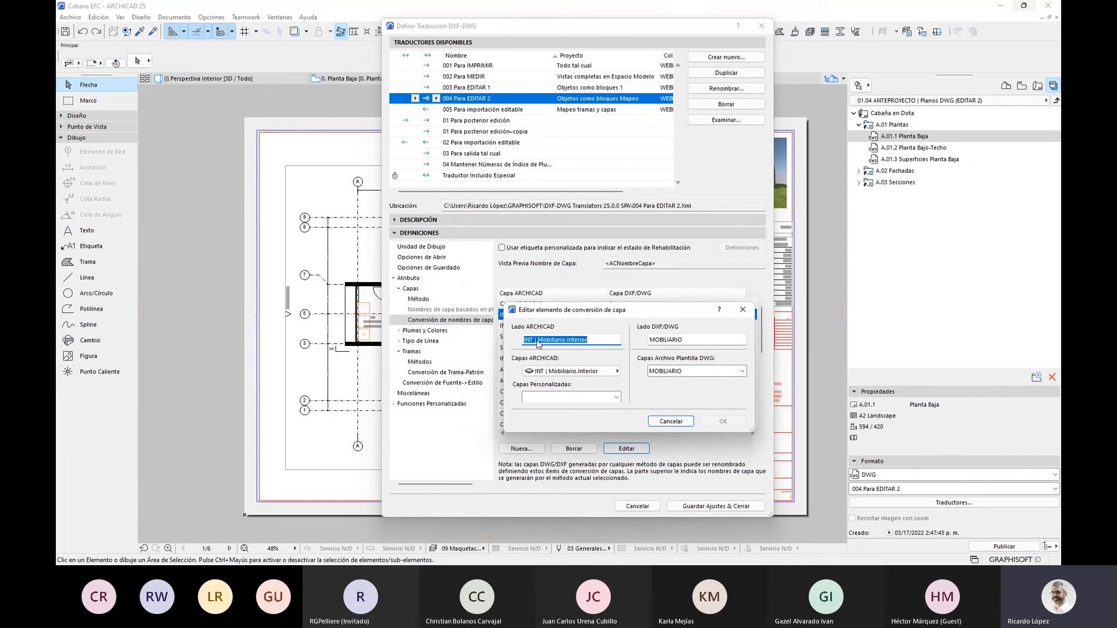
pyautogui.click(616, 372)
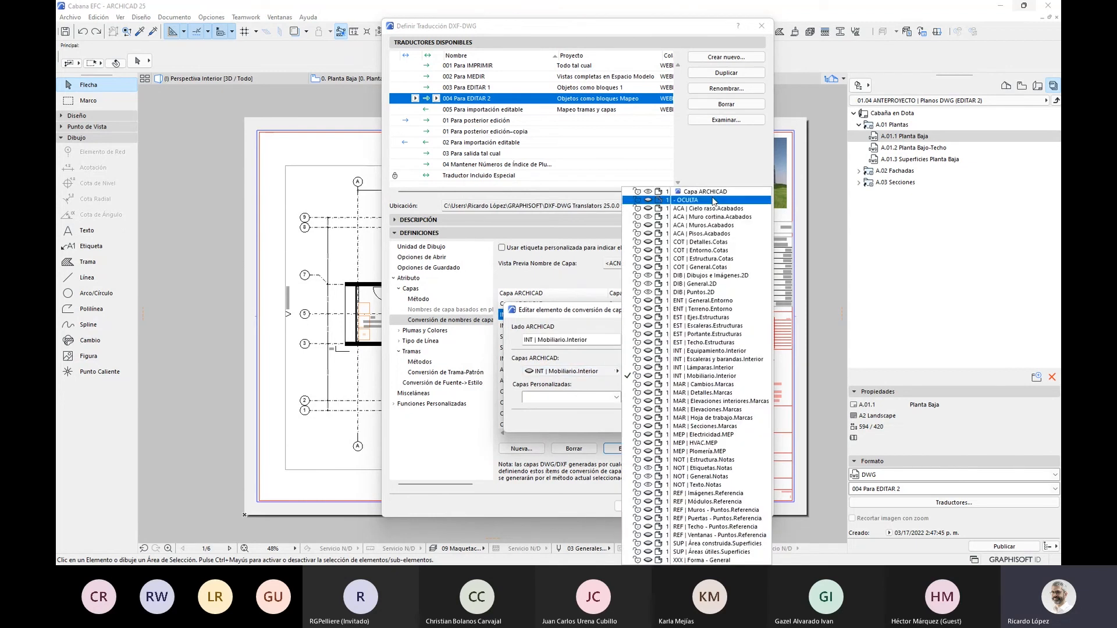
pyautogui.click(726, 376)
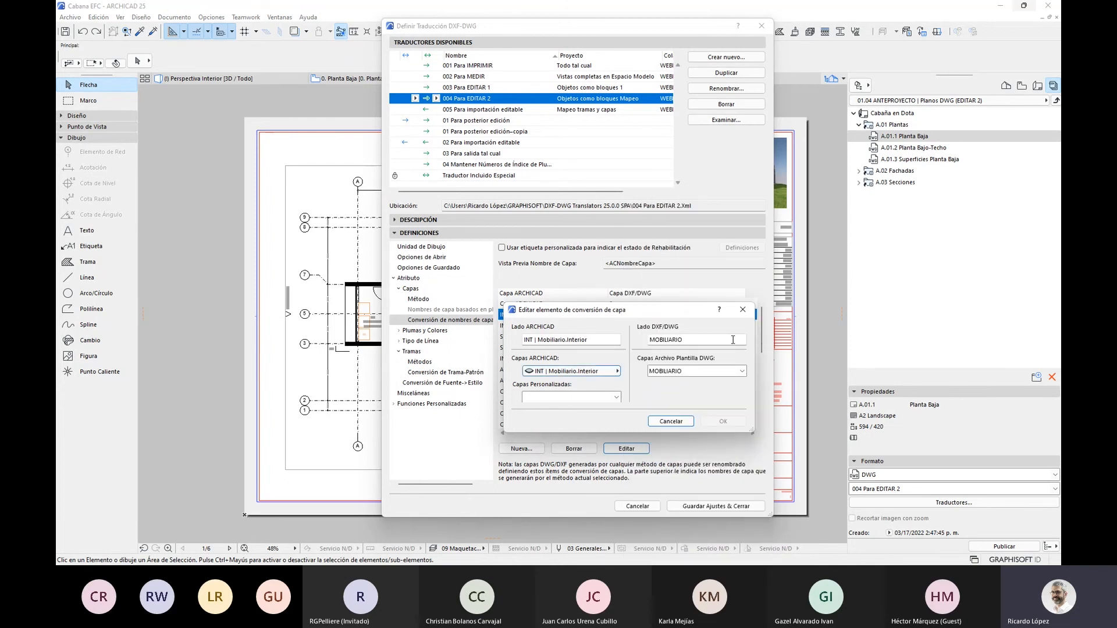
pyautogui.click(711, 343)
pyautogui.doubleClick(670, 342)
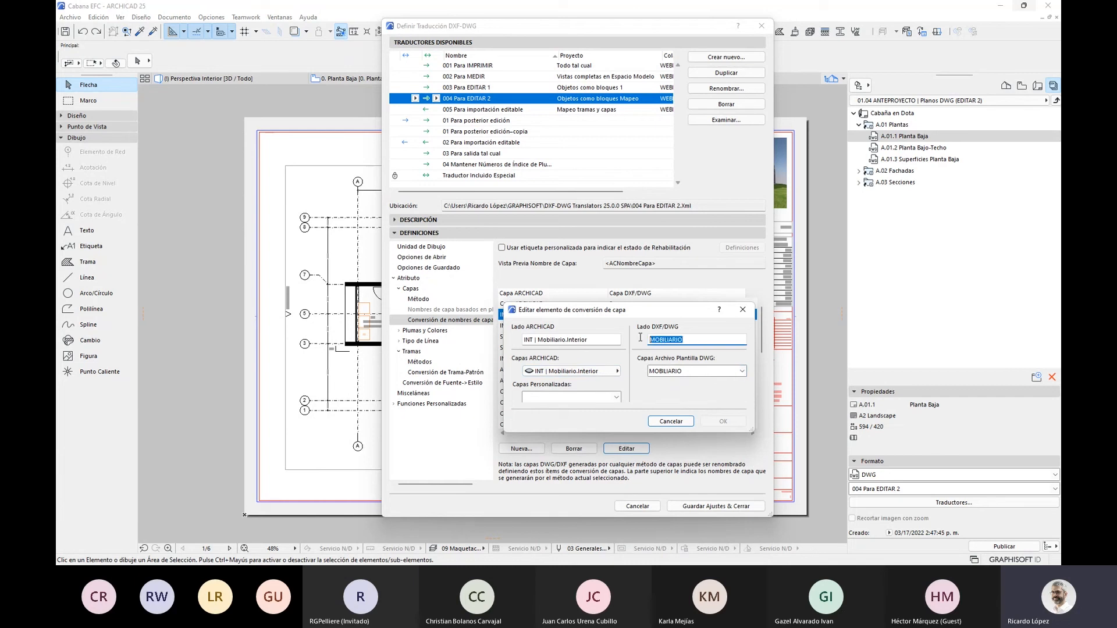
pyautogui.click(742, 374)
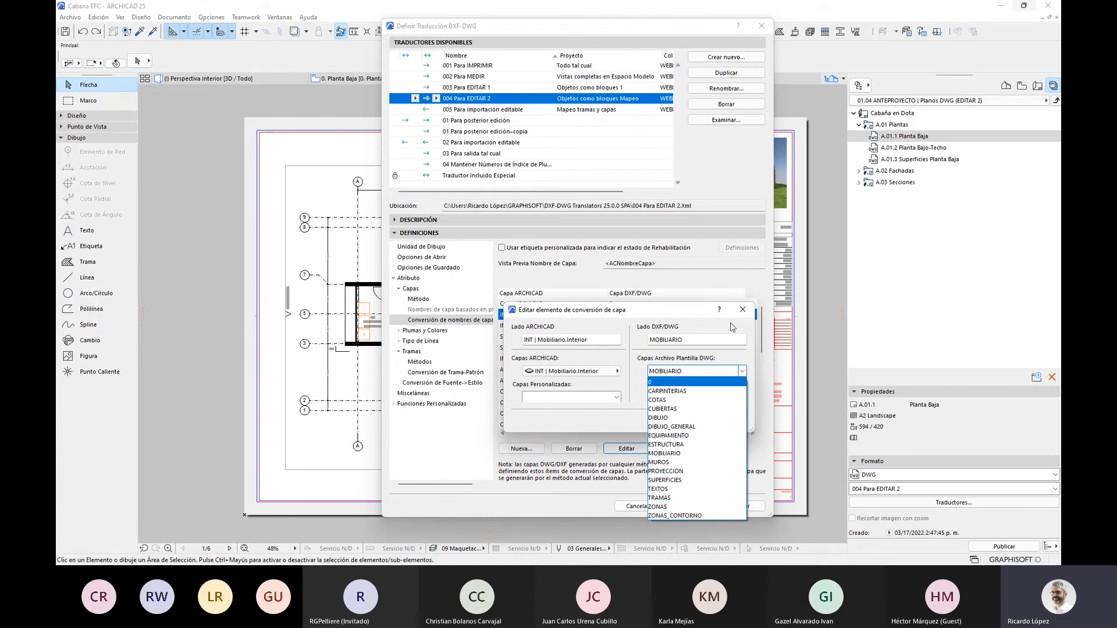
pyautogui.click(745, 307)
pyautogui.click(746, 309)
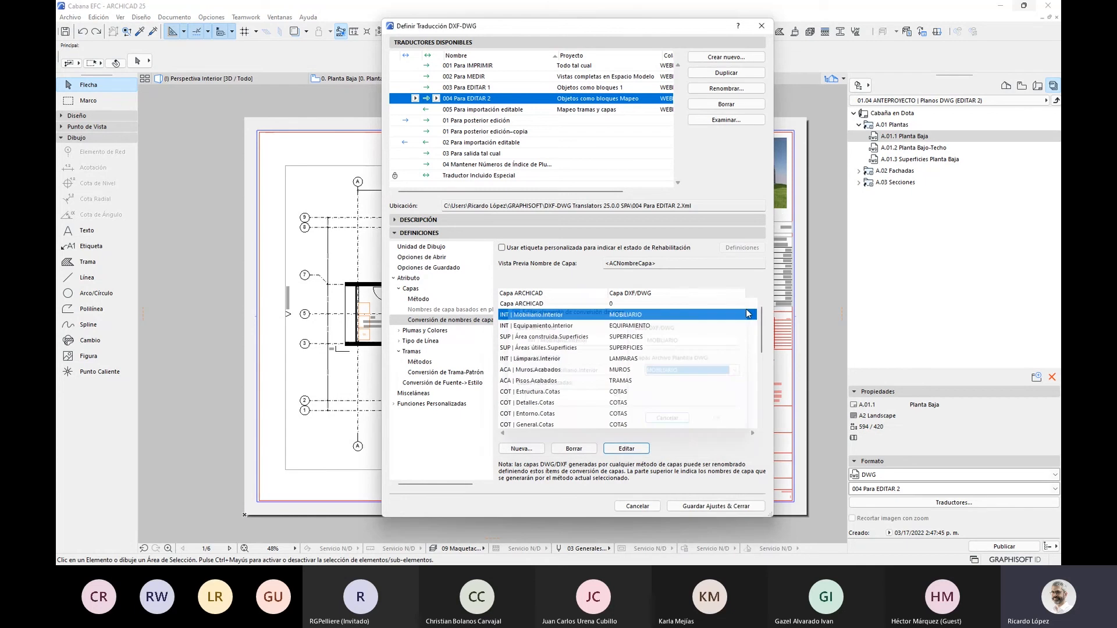
# - Check the reference file in the save options, locate PLANTILLA.dwg in the DWG folder, and cancel the file selection
pyautogui.click(433, 259)
pyautogui.click(431, 247)
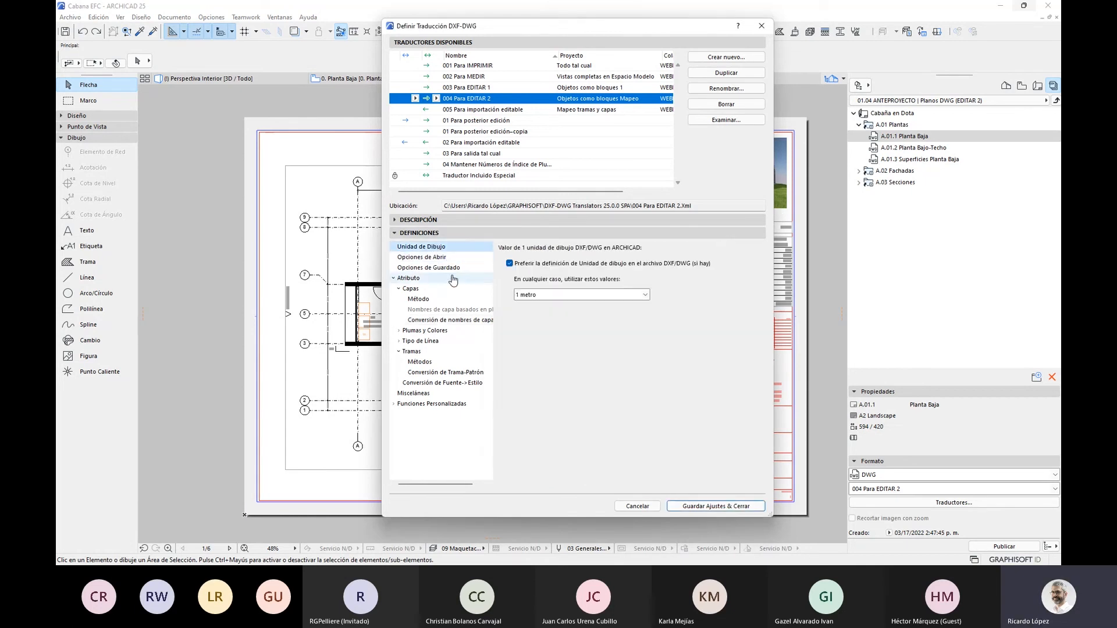
pyautogui.click(446, 270)
pyautogui.moveTo(606, 284); pyautogui.dragTo(737, 284)
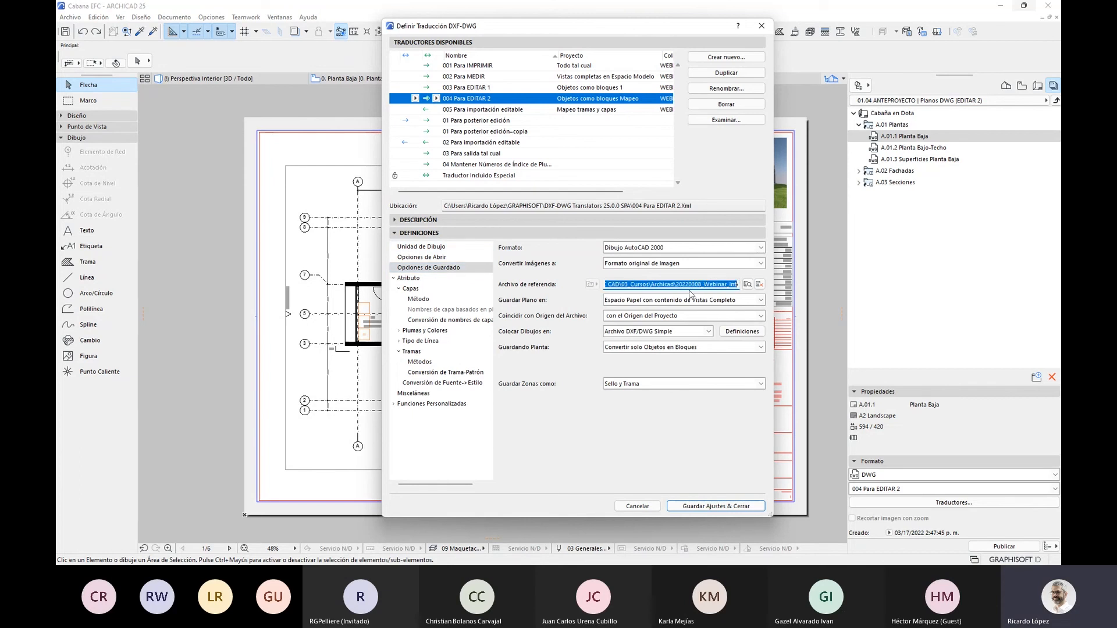
pyautogui.click(747, 284)
pyautogui.click(410, 178)
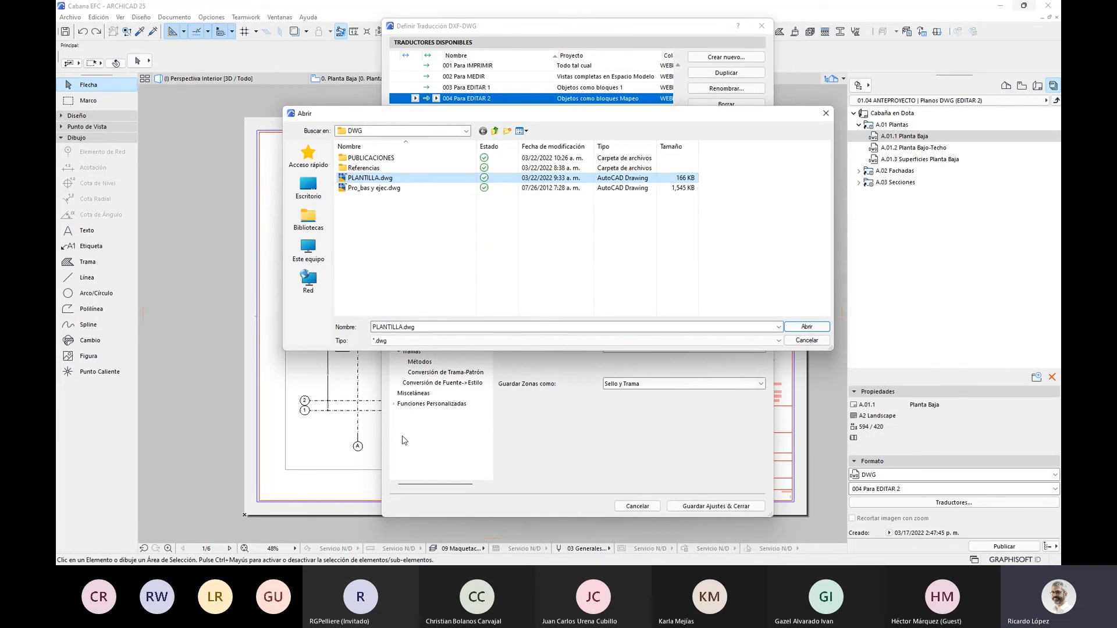
pyautogui.click(804, 342)
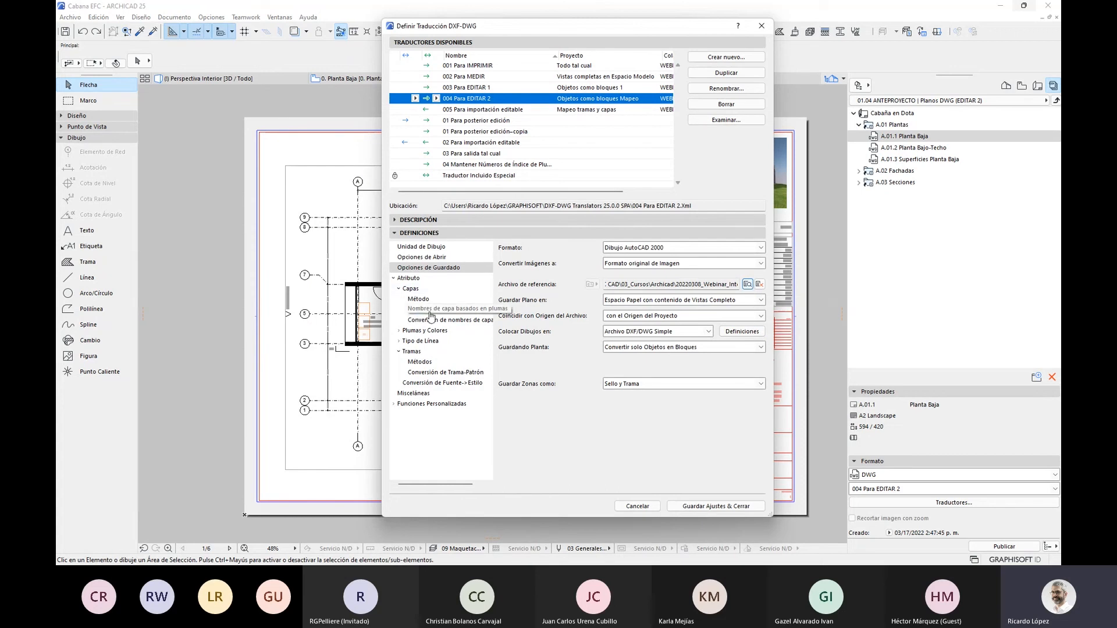
# - Return to the layer name conversion and recheck the template layers offered for INT | Mobiliario.Interior, closing the entry without edits
pyautogui.click(448, 320)
pyautogui.click(626, 445)
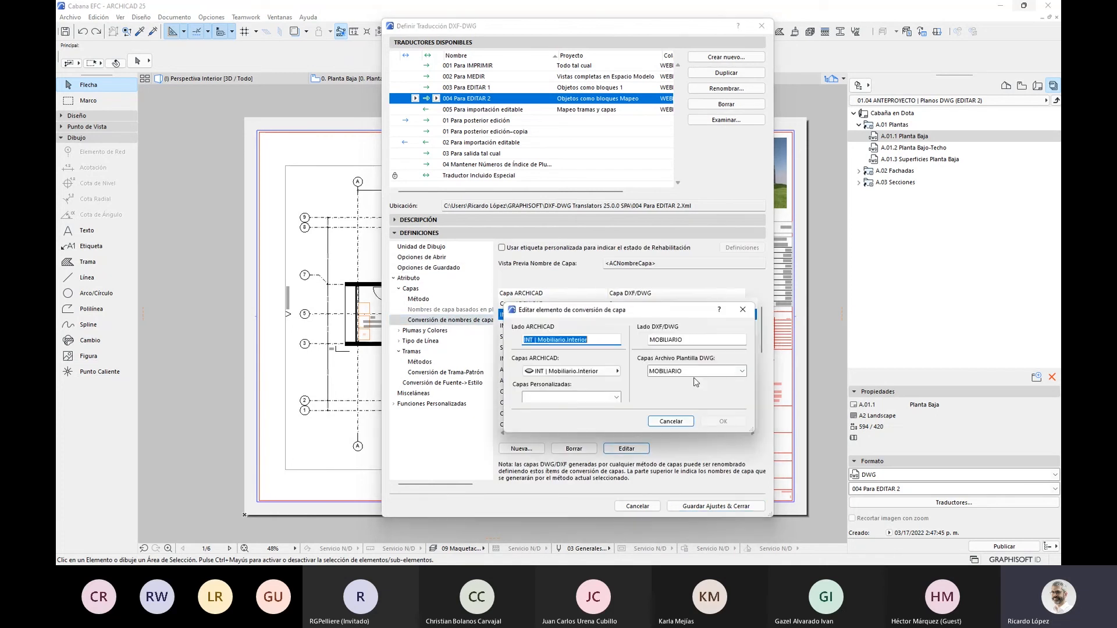
pyautogui.click(742, 371)
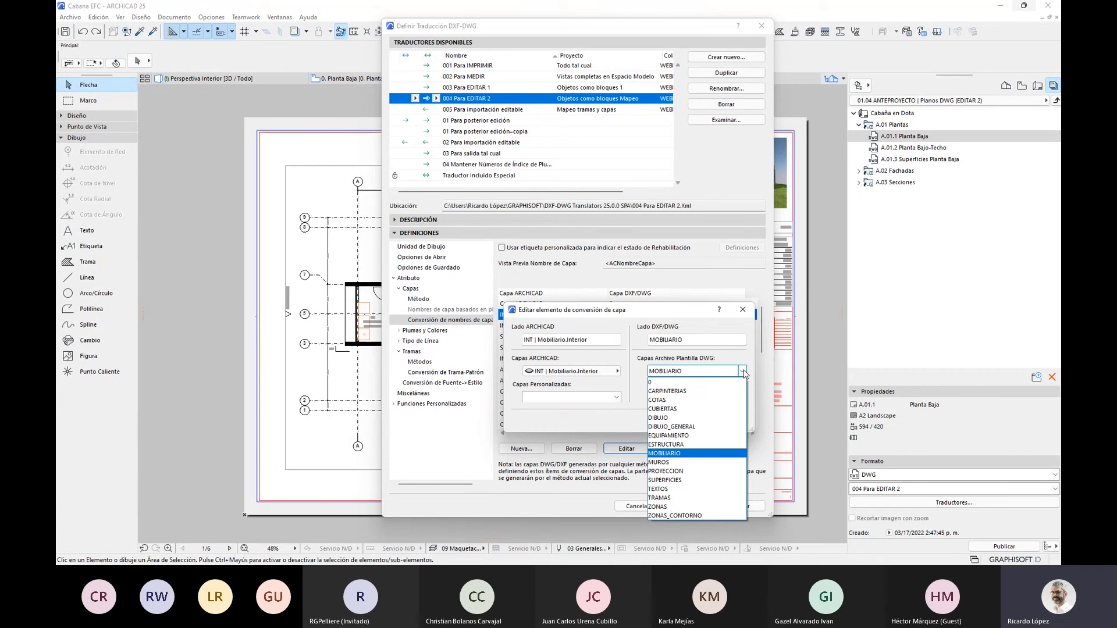
pyautogui.click(743, 309)
pyautogui.click(742, 309)
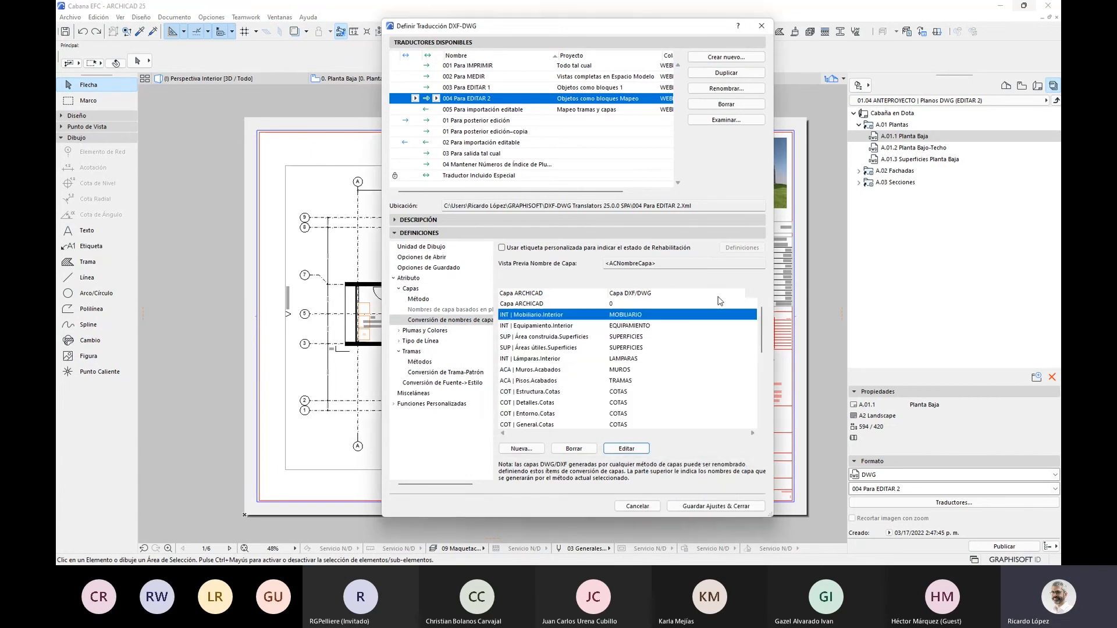
# - Review the translator's pen and colour method, pen-to-colour conversion, line type group and font-to-style conversion, closing the dialog without saving
pyautogui.click(431, 331)
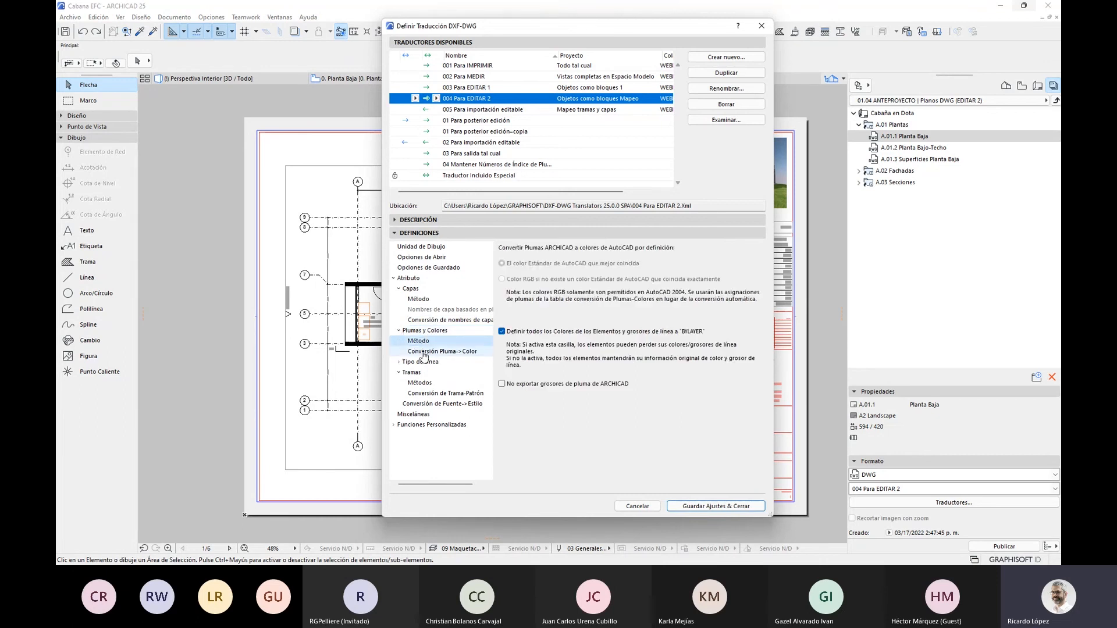
pyautogui.click(424, 352)
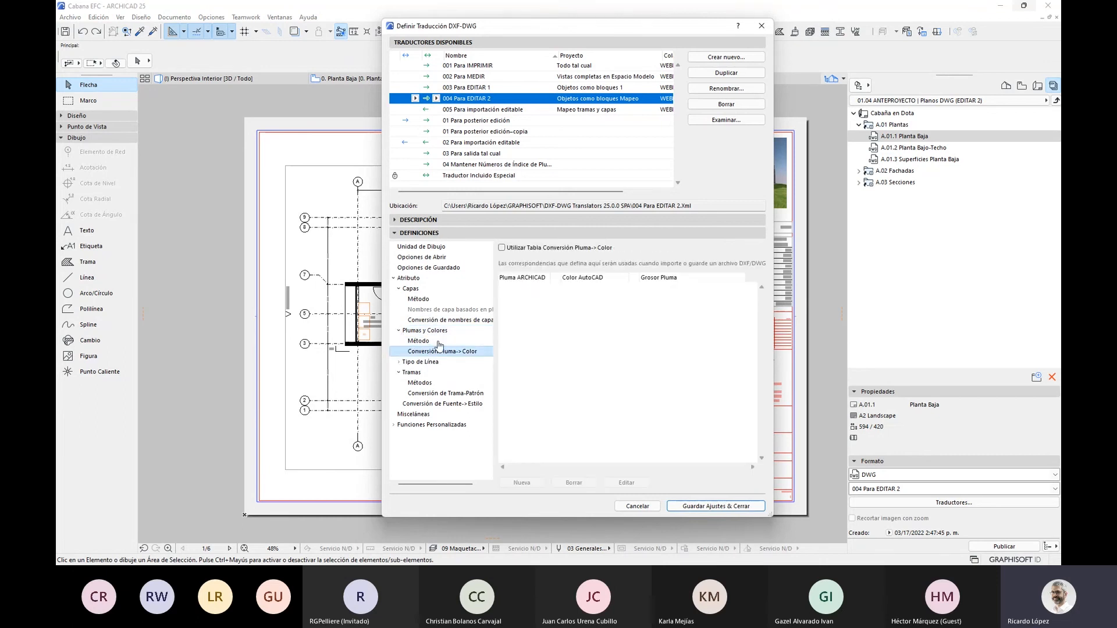
pyautogui.click(400, 362)
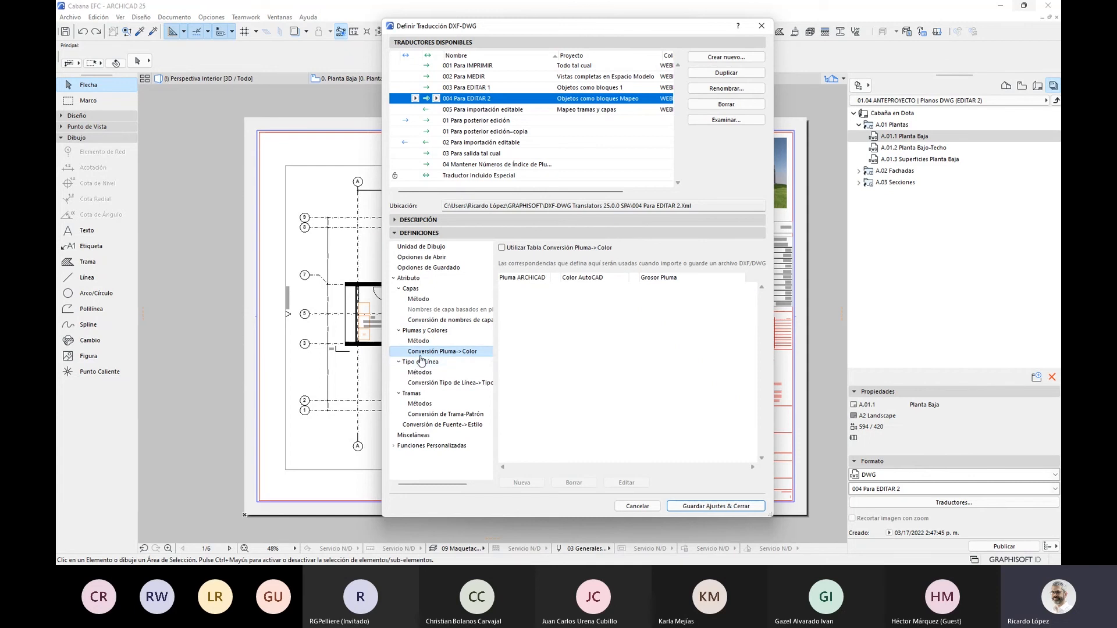
pyautogui.click(466, 424)
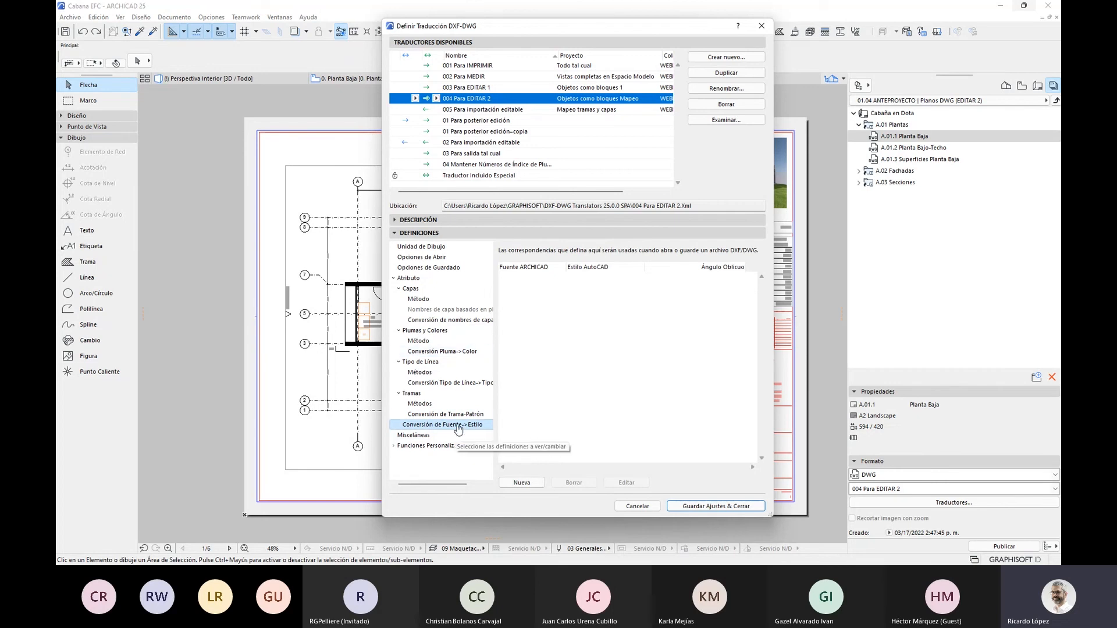
pyautogui.click(760, 25)
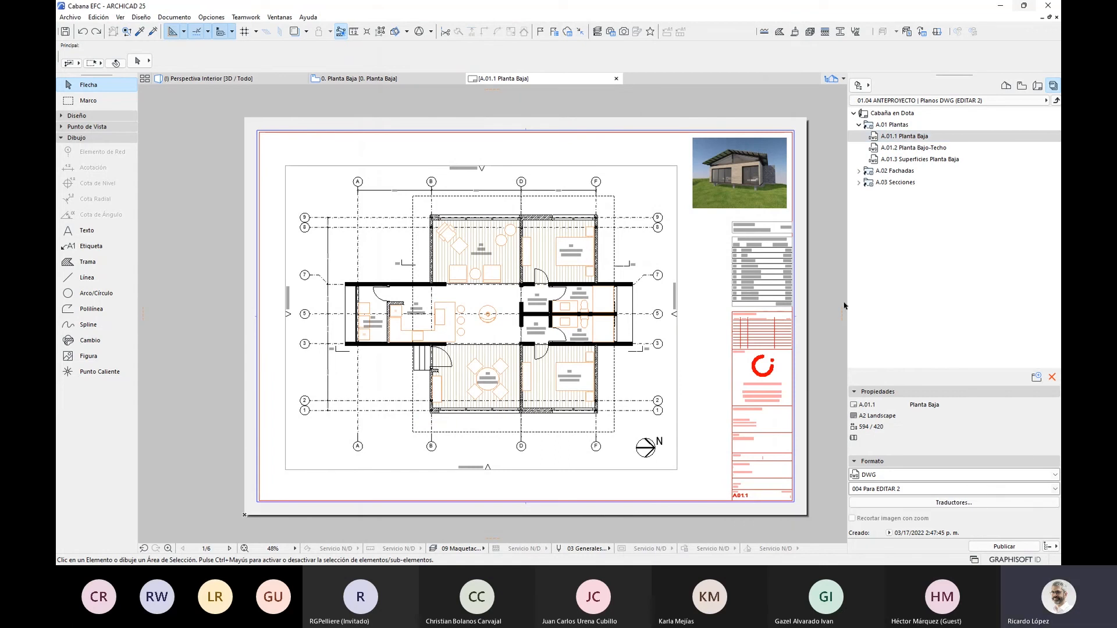
# - Publish only the selected A.01.1 Planta Baja layout as DWG with the 004 Para EDITAR 2 translator and close the publishing report
pyautogui.click(1023, 549)
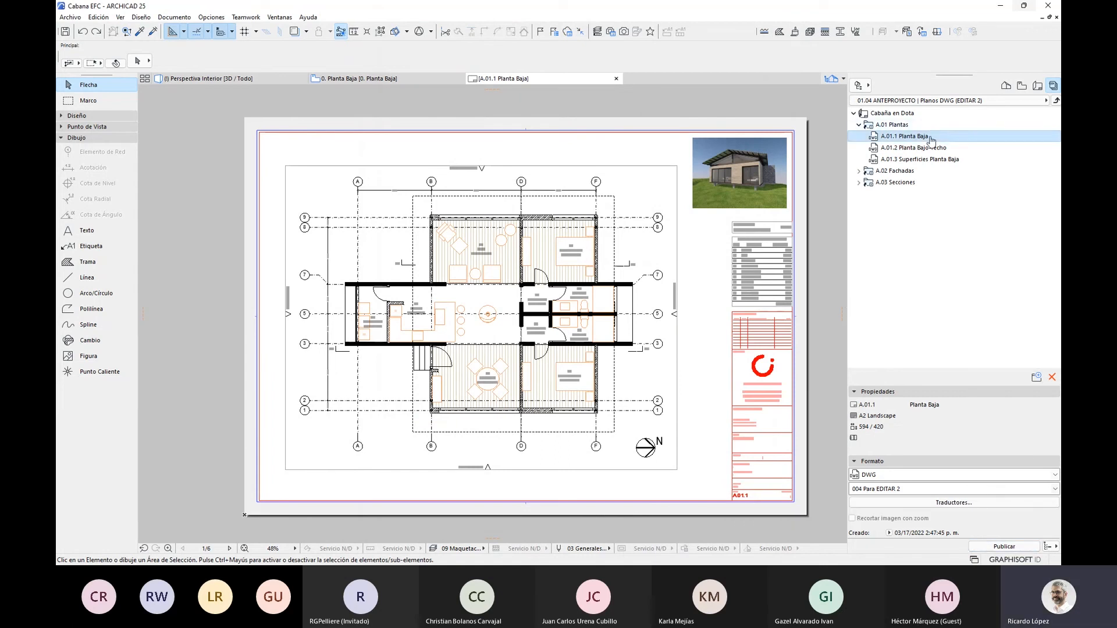
pyautogui.click(1051, 547)
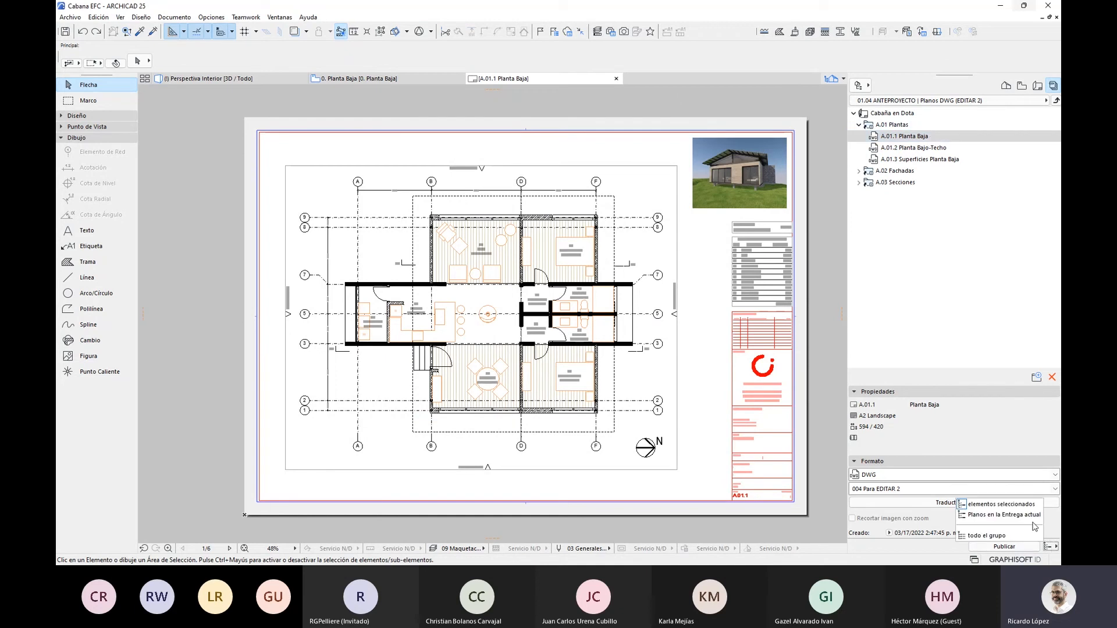
pyautogui.click(1007, 505)
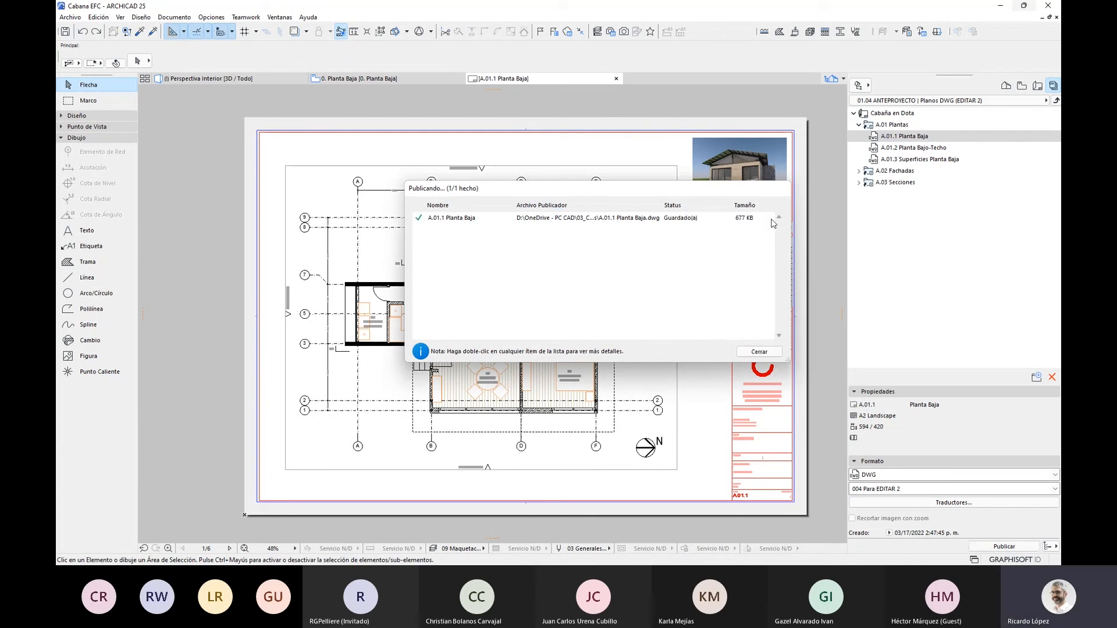
pyautogui.click(759, 352)
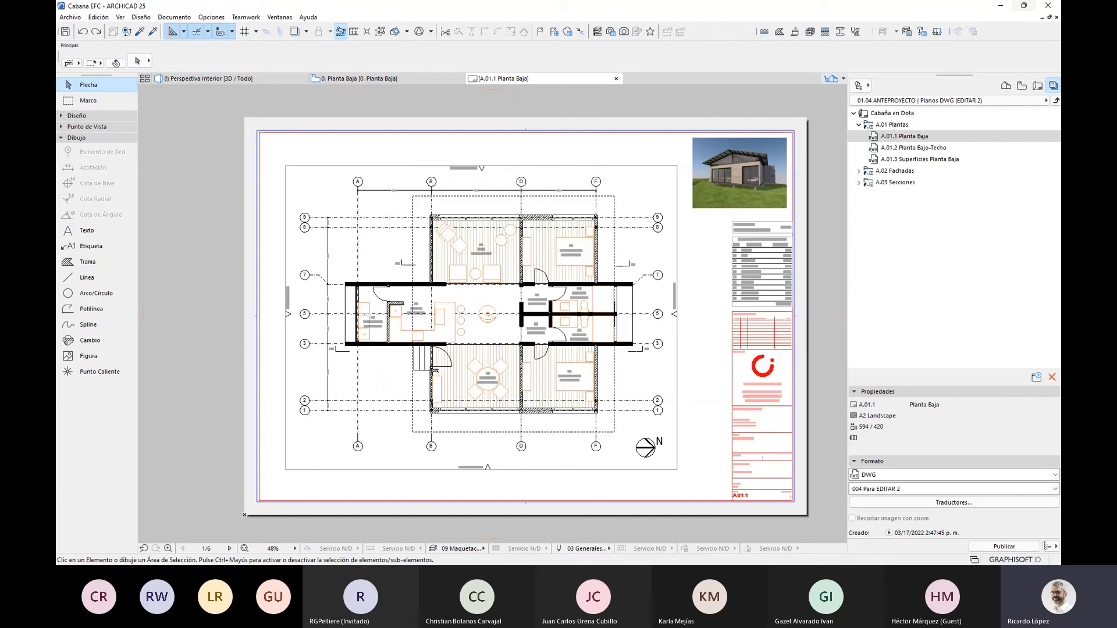
# - Switch to AutoCAD and open the A.01.1 Planta Baja drawing from the 04_DWG_EDITAR_2 folder in PUBLICACIONES
pyautogui.hotkey('alt', 'Tab')
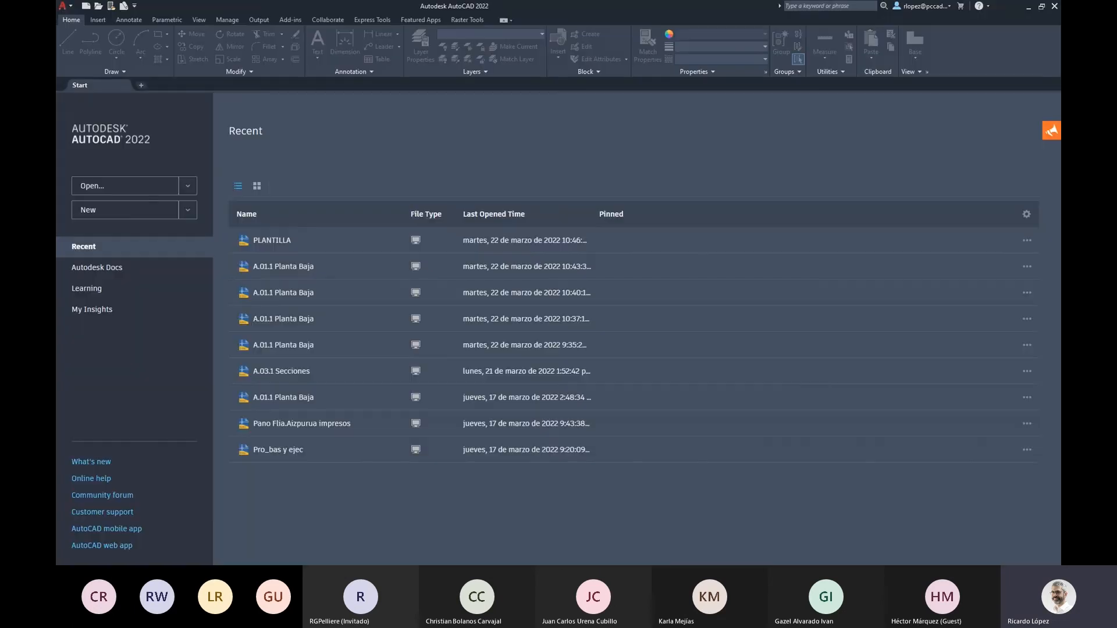
pyautogui.click(145, 191)
pyautogui.click(568, 163)
pyautogui.click(584, 247)
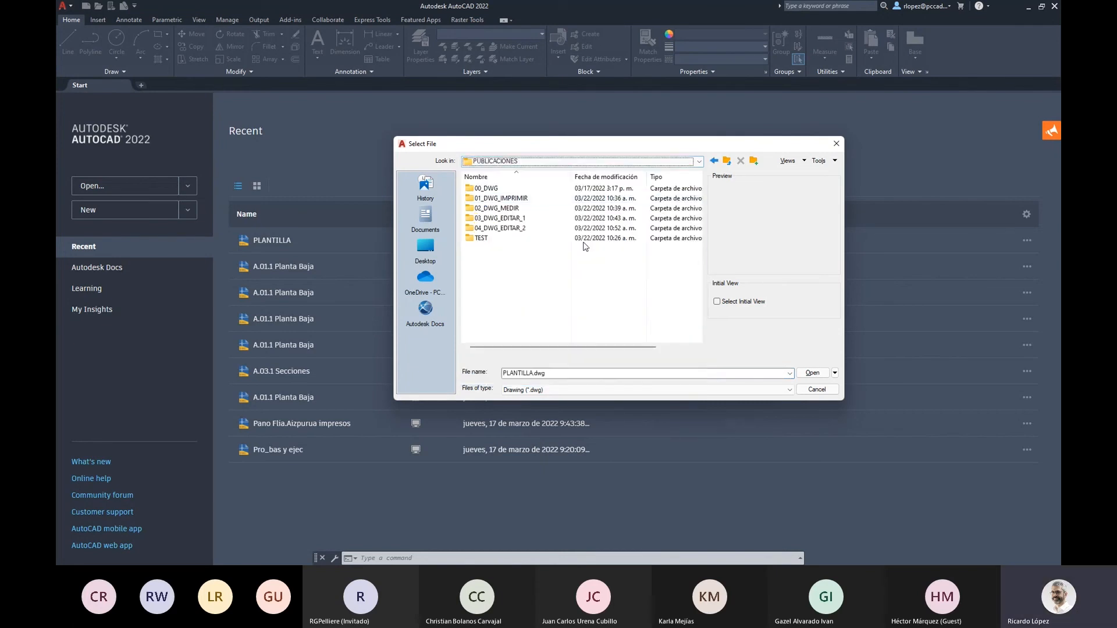
pyautogui.doubleClick(512, 228)
pyautogui.doubleClick(514, 194)
pyautogui.doubleClick(500, 189)
pyautogui.click(505, 190)
pyautogui.click(803, 373)
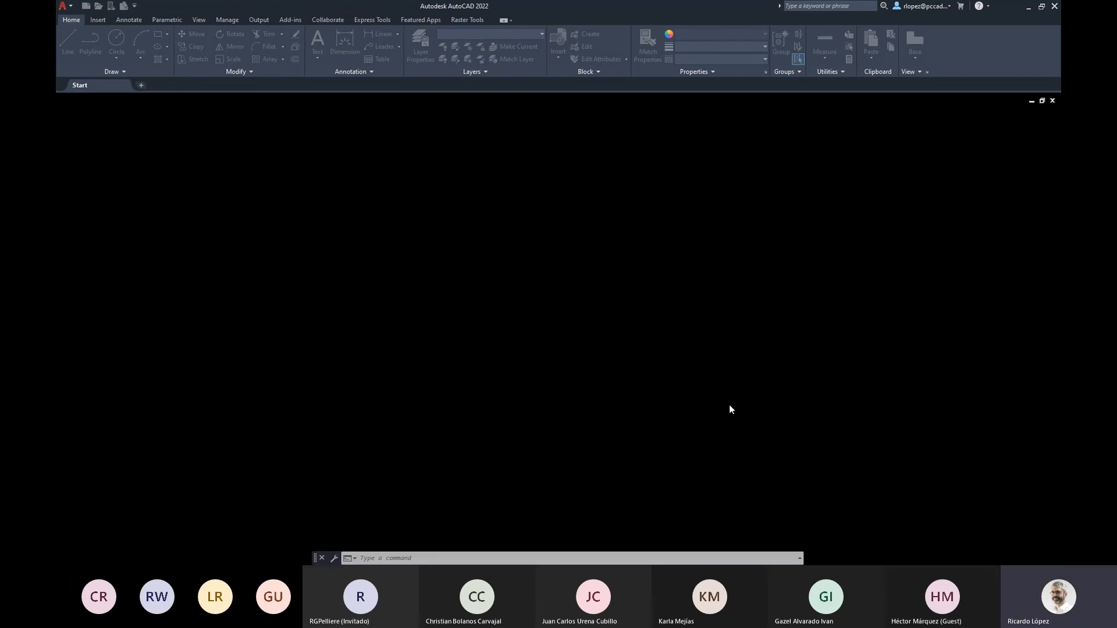
# - Examine the A.01.1 Planta Baja sheet layout, including the floor plan, area table and title block
pyautogui.scroll(-10, 547, 222)
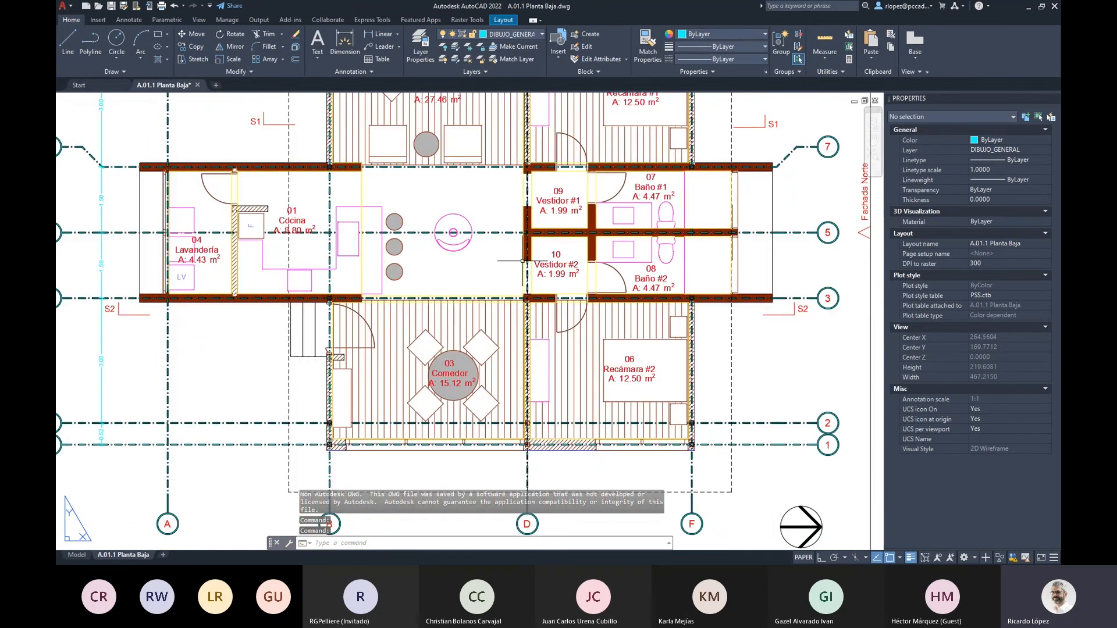
pyautogui.scroll(-3, 533, 271)
pyautogui.scroll(1, 533, 222)
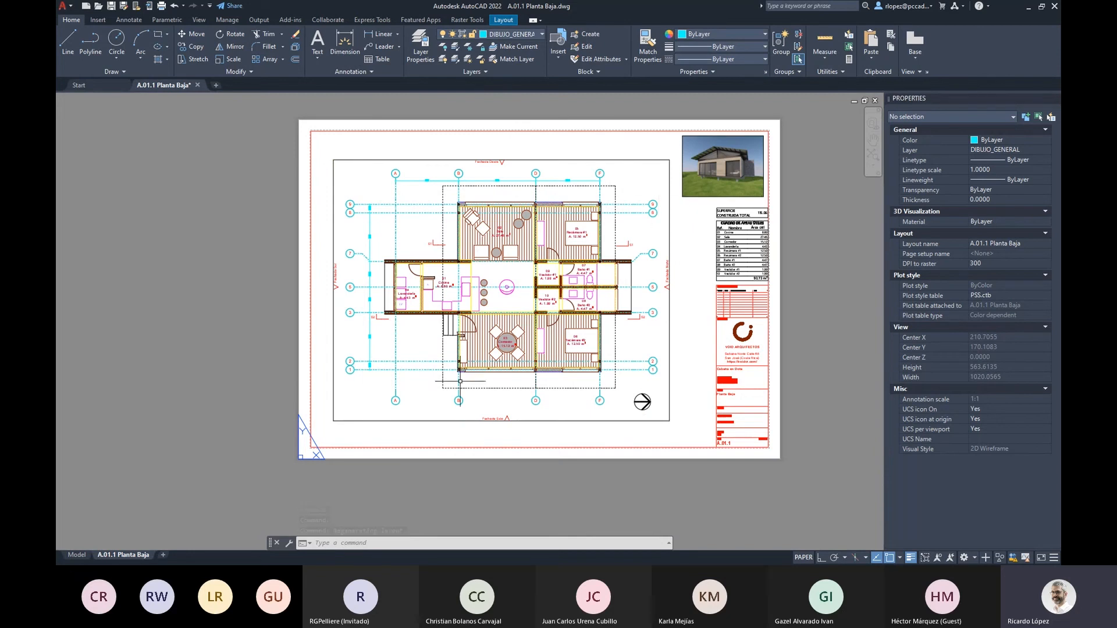
pyautogui.scroll(4, 776, 331)
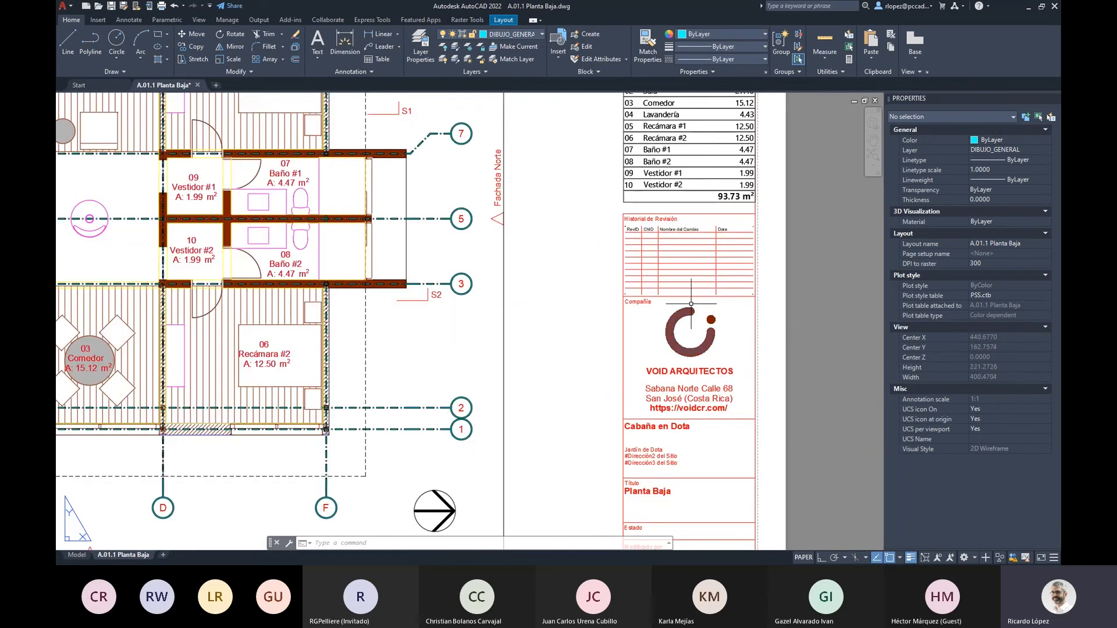
pyautogui.scroll(-4, 707, 365)
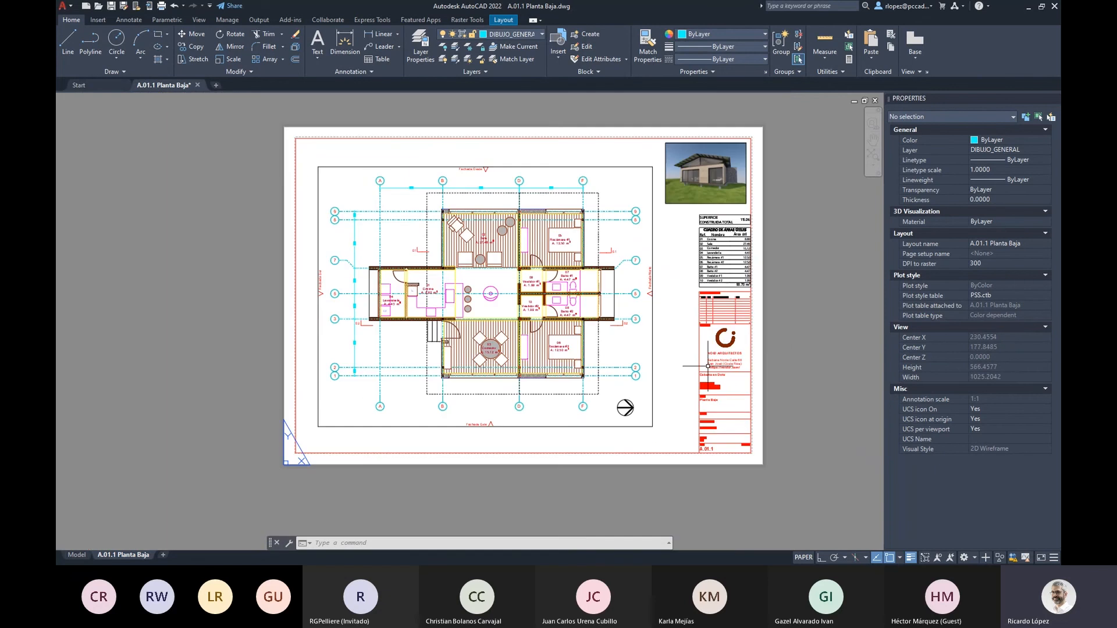
# - Switch to model space and examine the grid axes, dimensions and rooms around Sala and Recámara #1
pyautogui.click(77, 555)
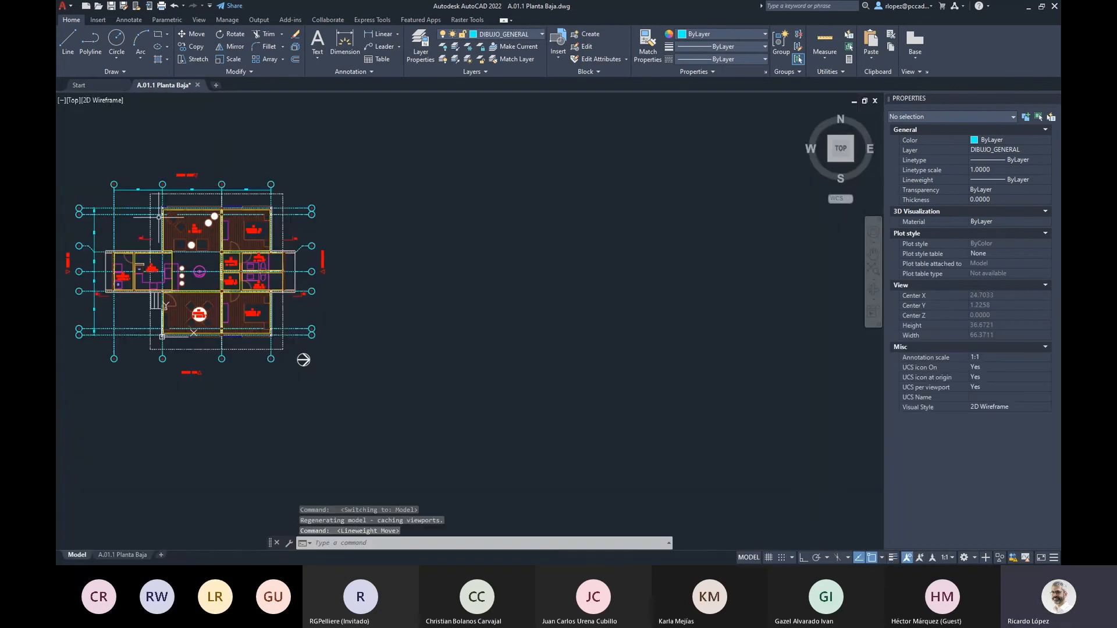
pyautogui.scroll(5, 299, 317)
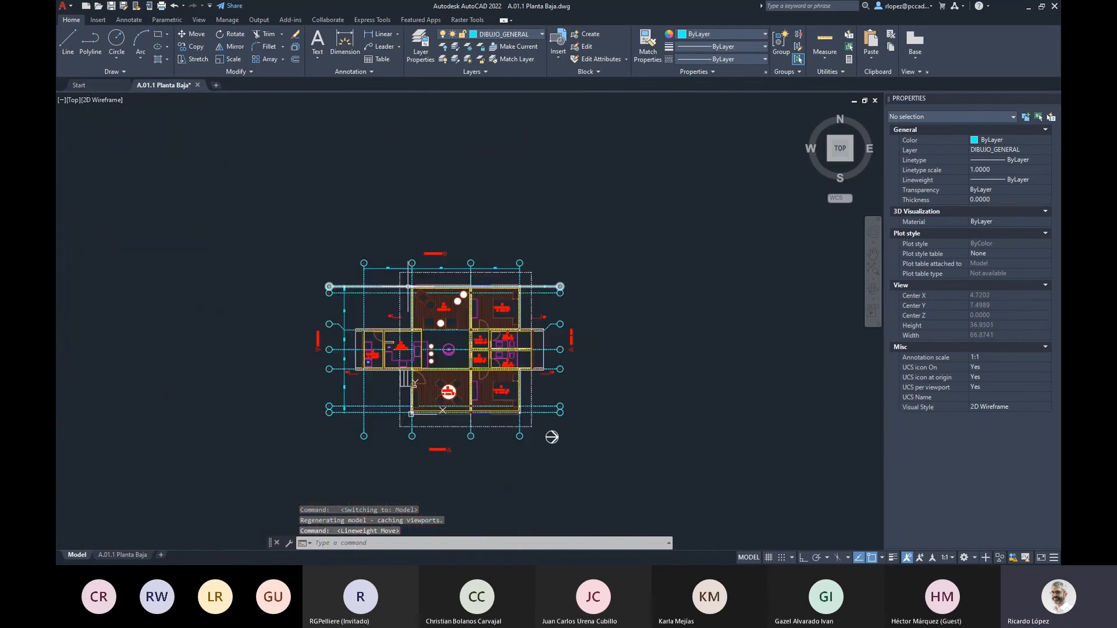
pyautogui.scroll(2, 520, 153)
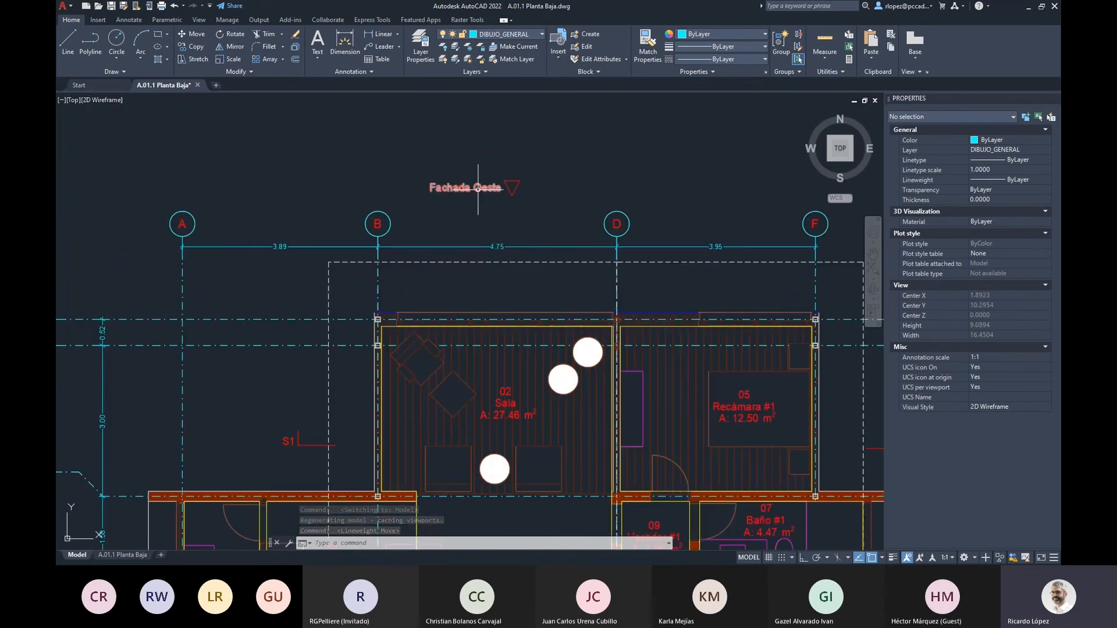
pyautogui.scroll(-3, 478, 188)
pyautogui.scroll(3, 582, 291)
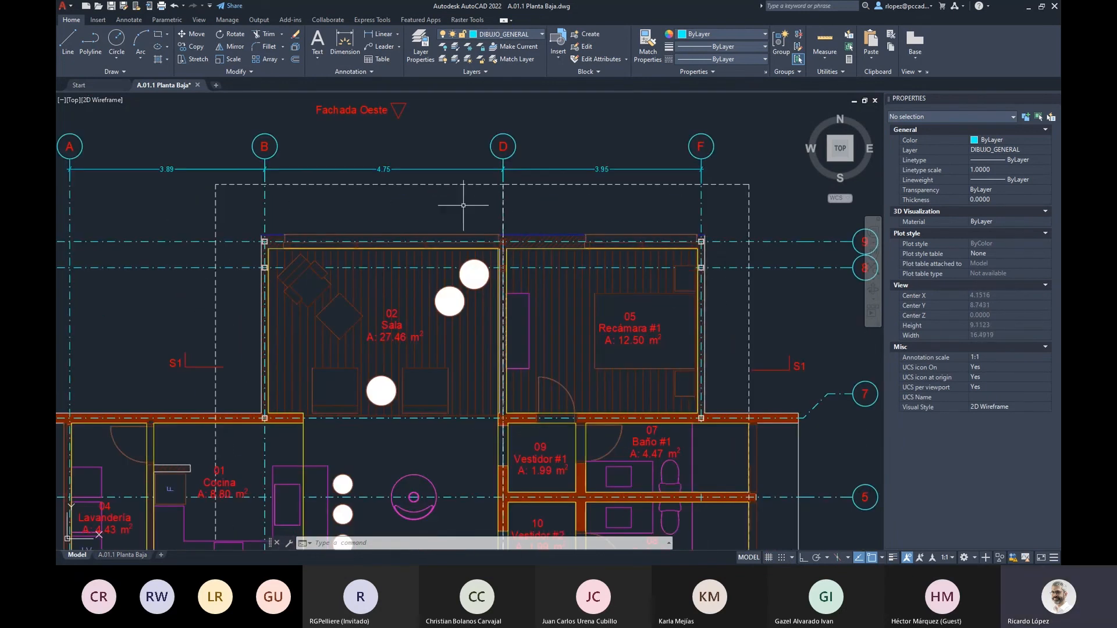
# - Check the properties of the plank floor hatch in Sala and Recámara #1, and review the drawing's layer list
pyautogui.click(544, 308)
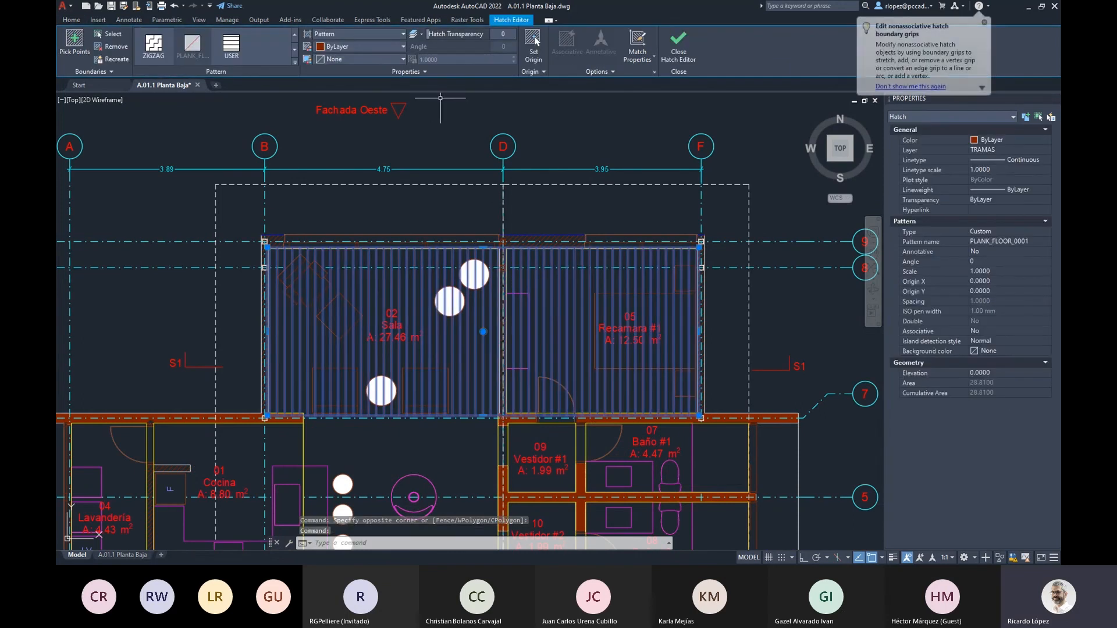
pyautogui.press('Escape')
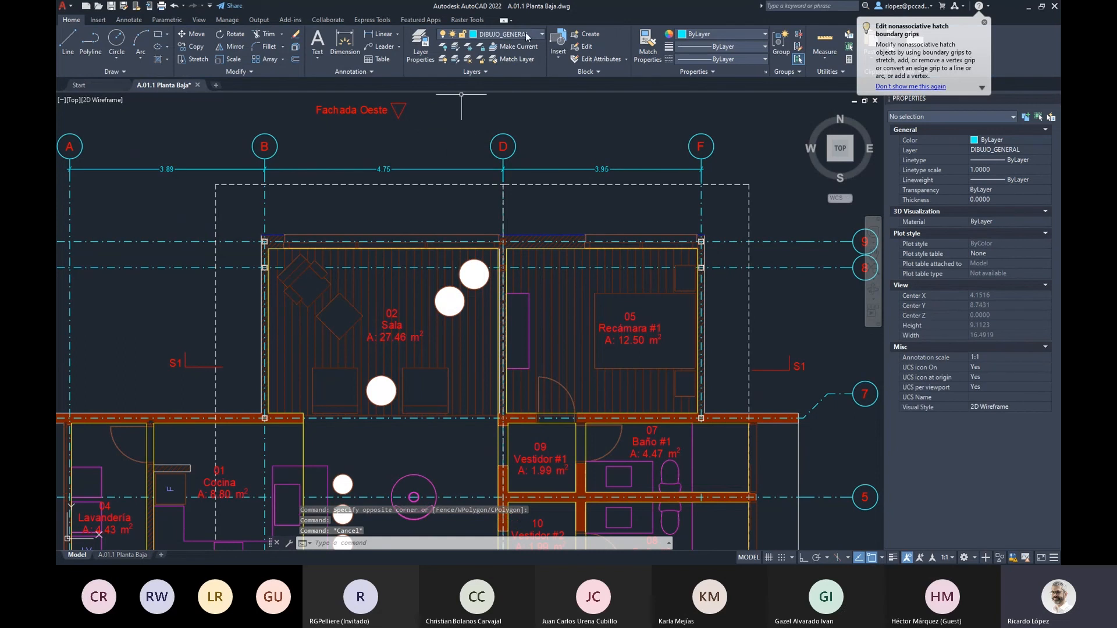
pyautogui.click(525, 34)
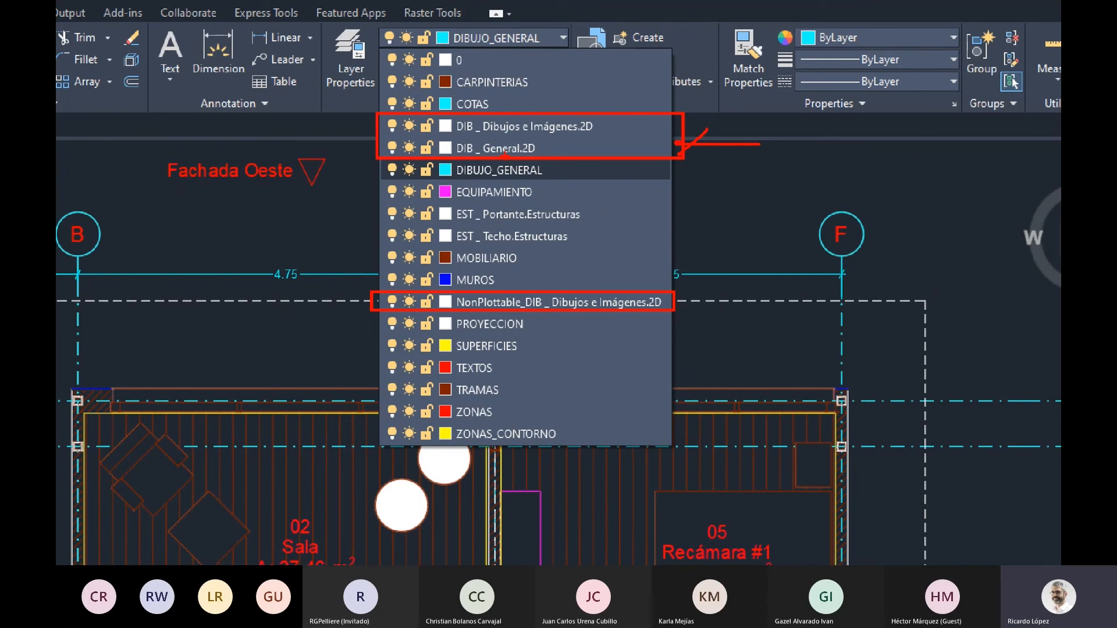
pyautogui.press('Escape')
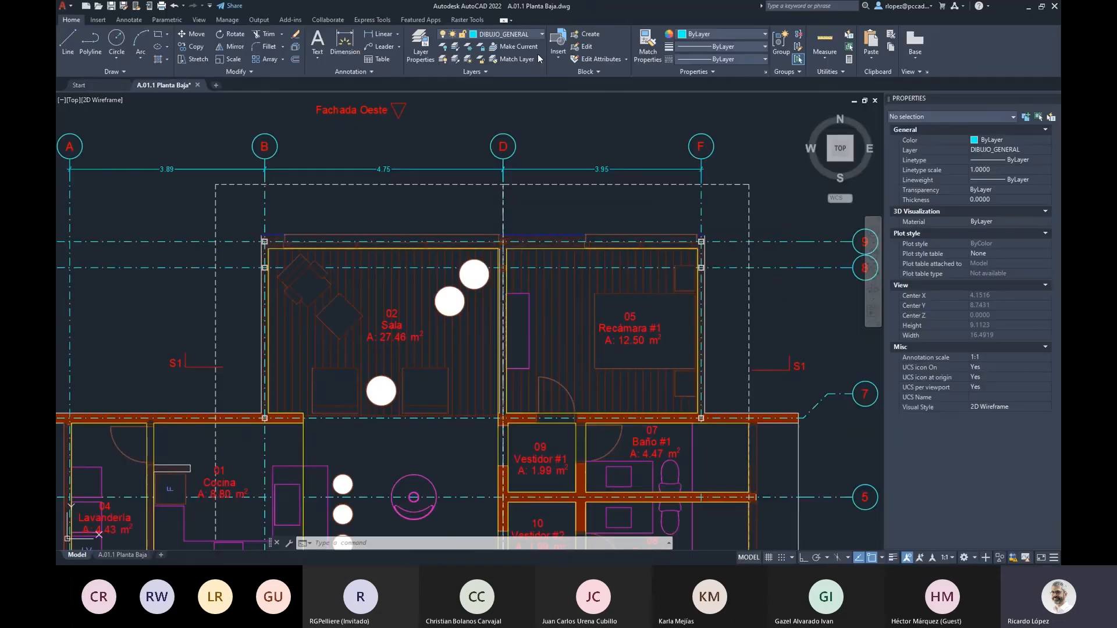
# - Check the layer and block properties of the axis F grid marker, and clear the selection
pyautogui.scroll(-4, 656, 247)
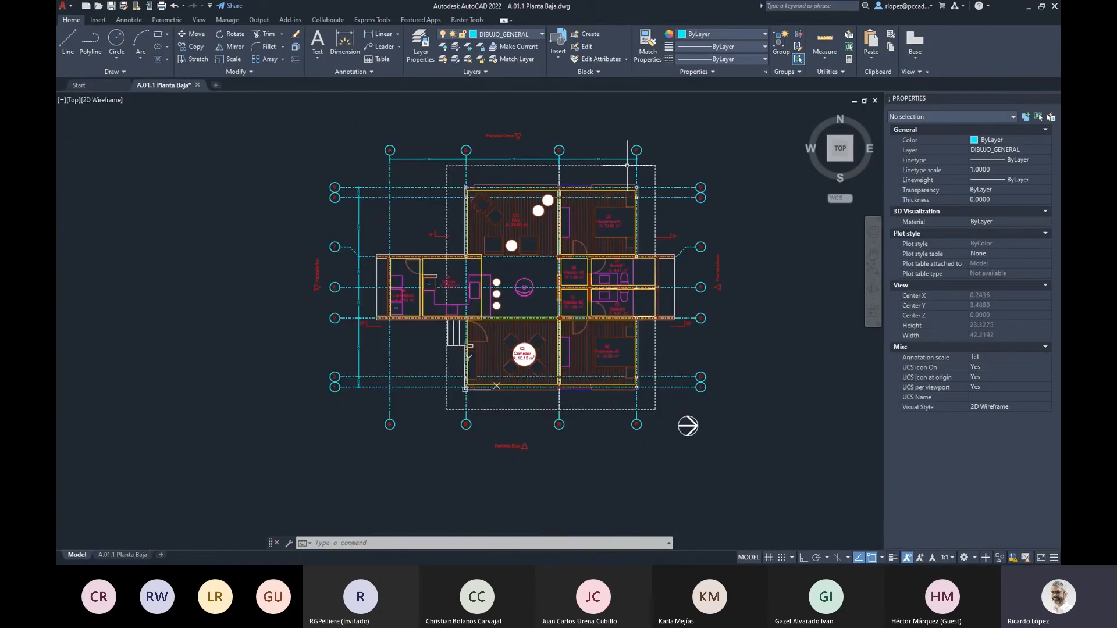
pyautogui.scroll(3, 627, 166)
pyautogui.click(649, 169)
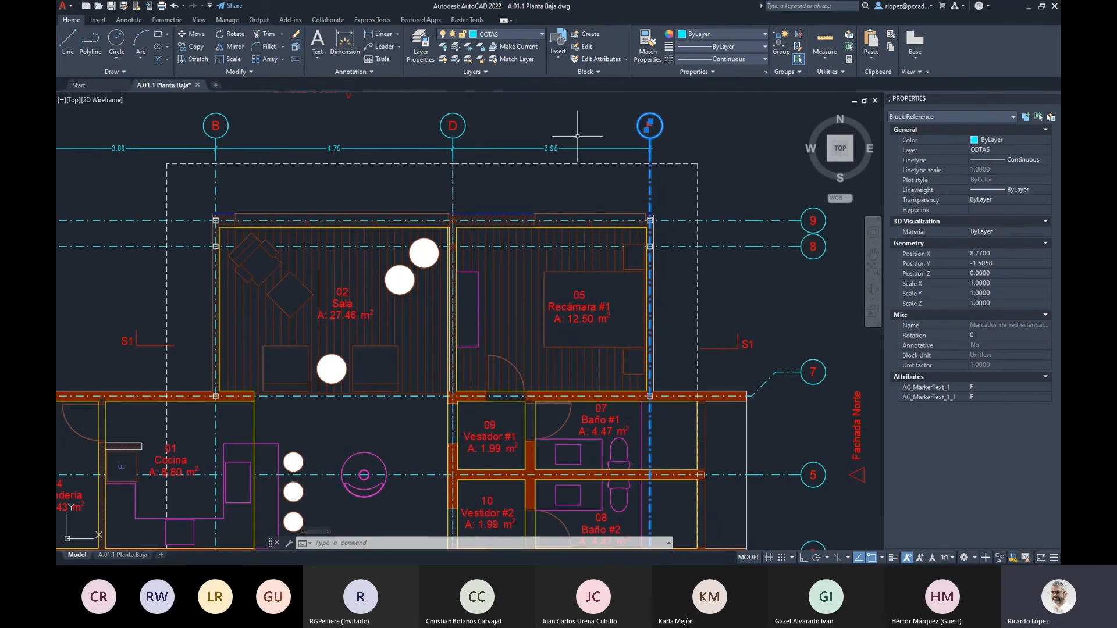
pyautogui.press('Escape')
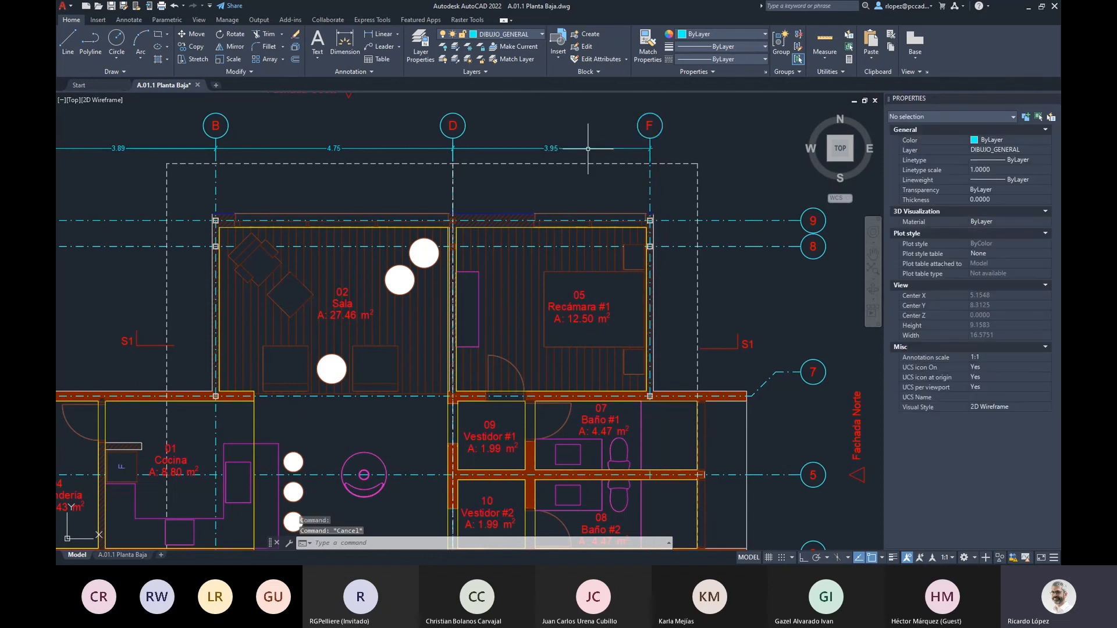
# - Inspect the layer and block properties of the sofa nearest Cocina in Sala, and clear the selection
pyautogui.scroll(-4, 600, 204)
pyautogui.scroll(2, 620, 276)
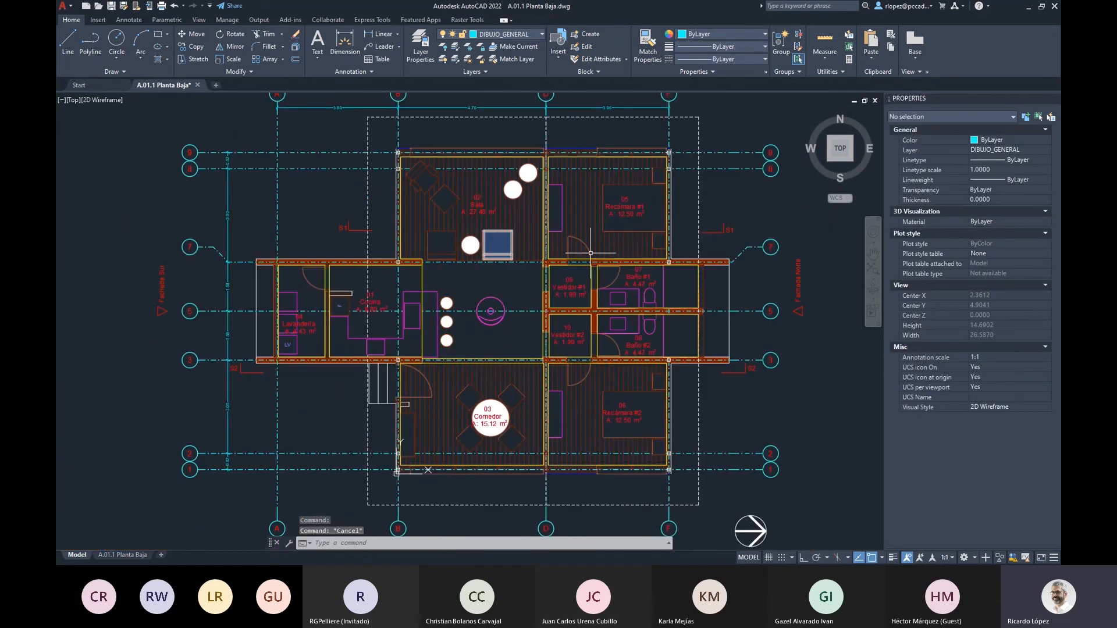
pyautogui.scroll(2, 445, 248)
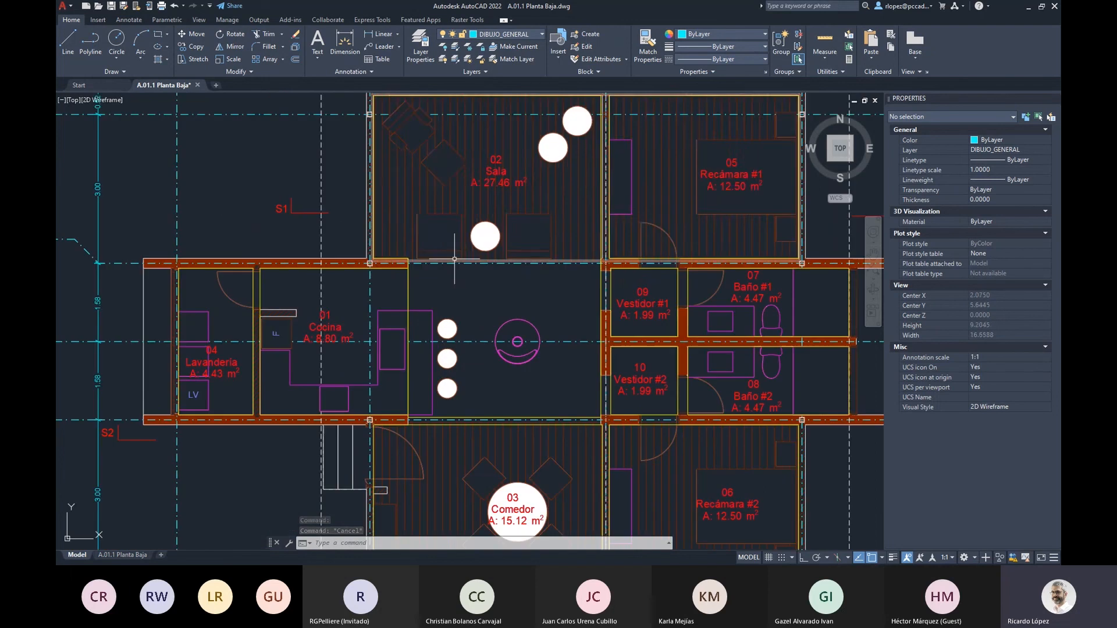
pyautogui.click(461, 221)
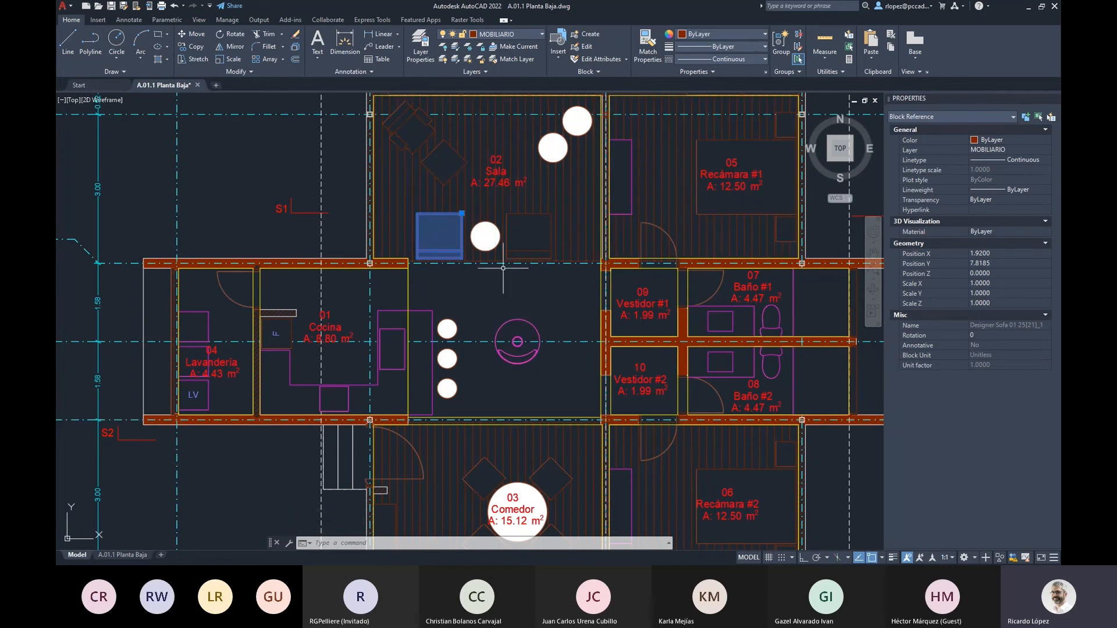
pyautogui.scroll(6, 444, 220)
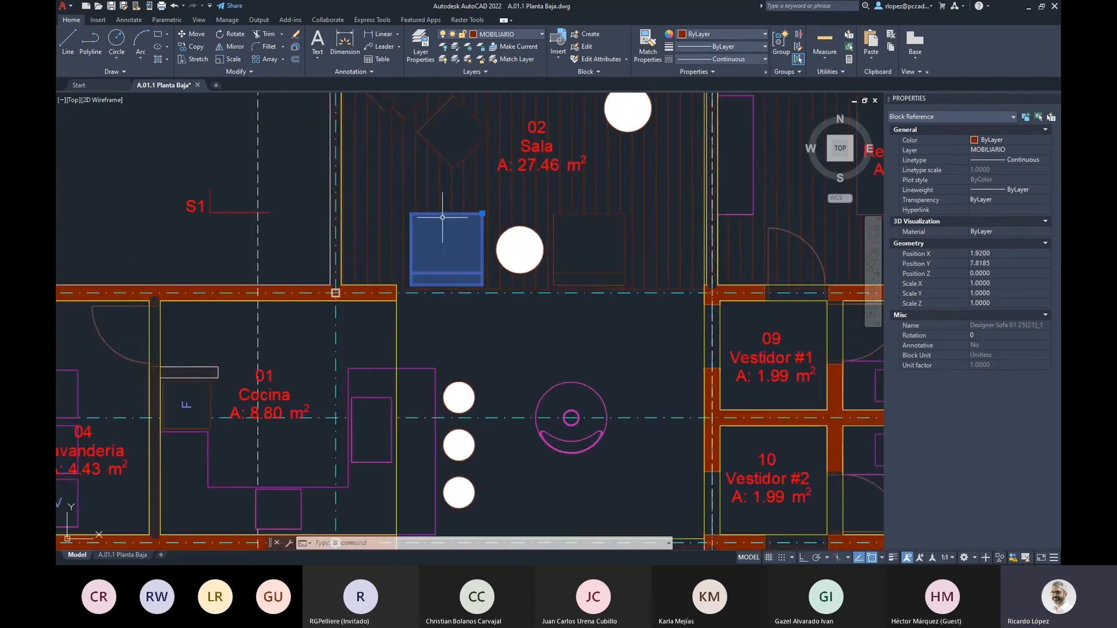
pyautogui.press('Escape')
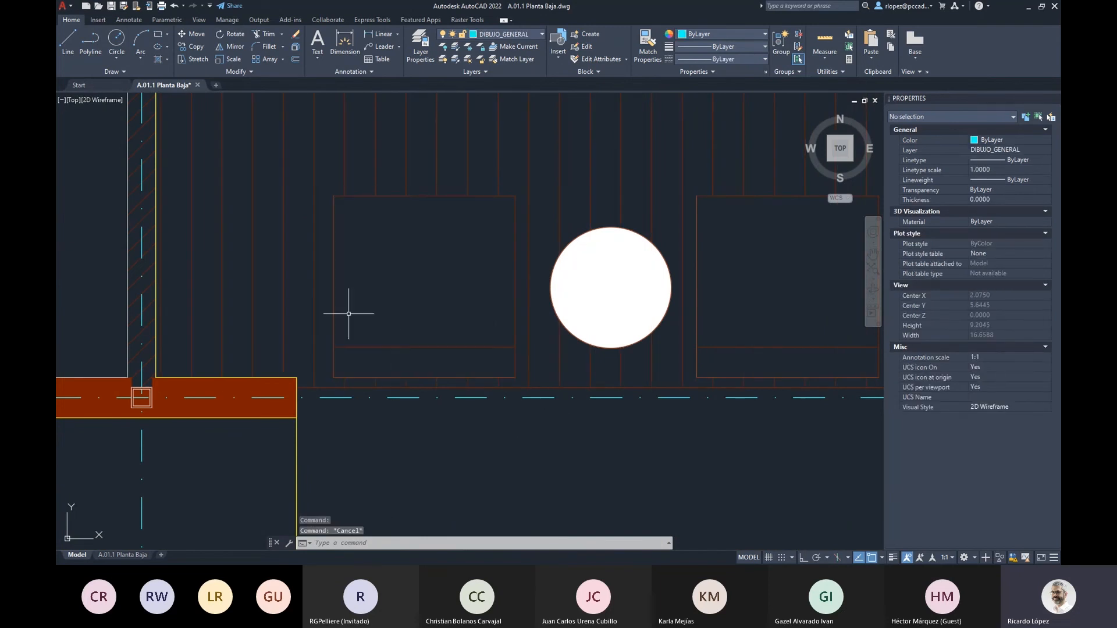
# - Try moving the sofa block in Sala against the adjacent wall by its insertion grip, and undo the move
pyautogui.scroll(-2, 393, 373)
pyautogui.click(432, 247)
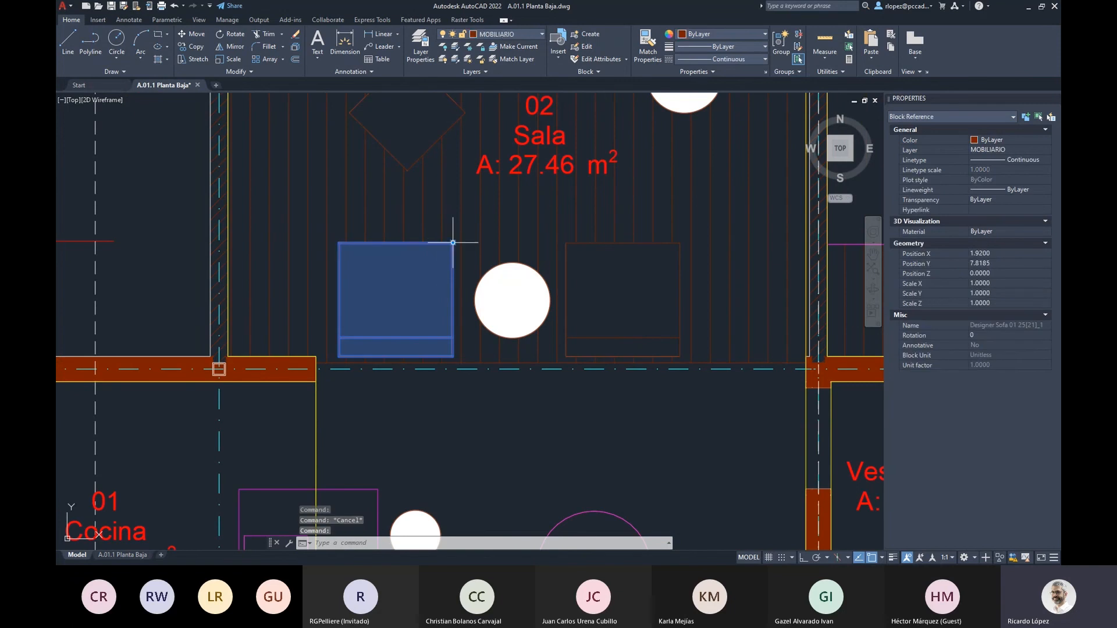
pyautogui.click(454, 240)
pyautogui.click(343, 219)
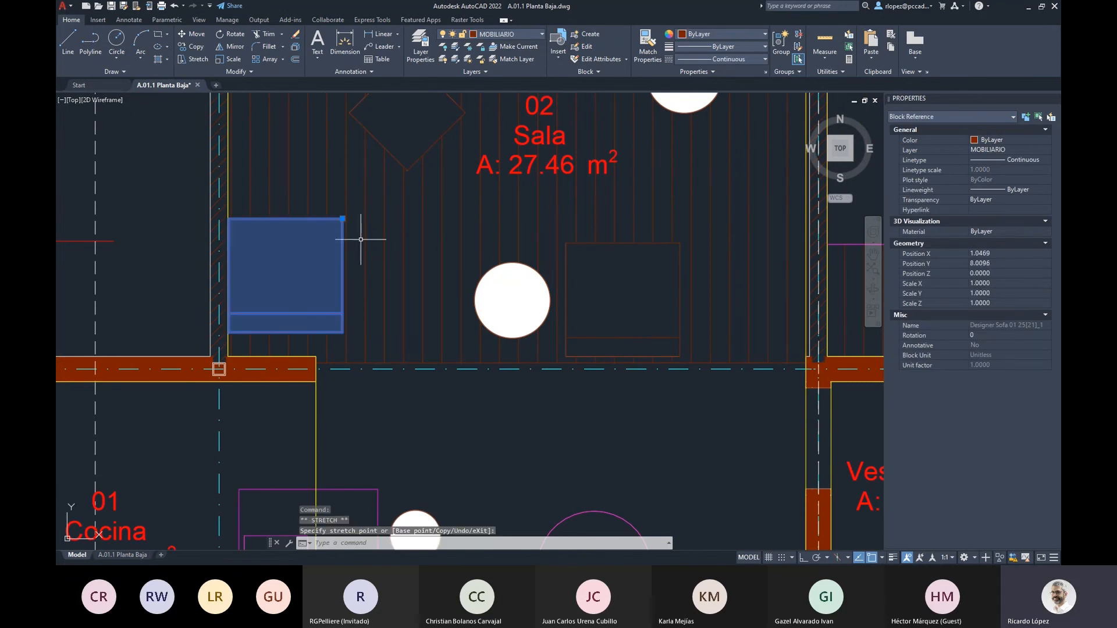
pyautogui.press('Escape')
pyautogui.hotkey('ctrl', 'z')
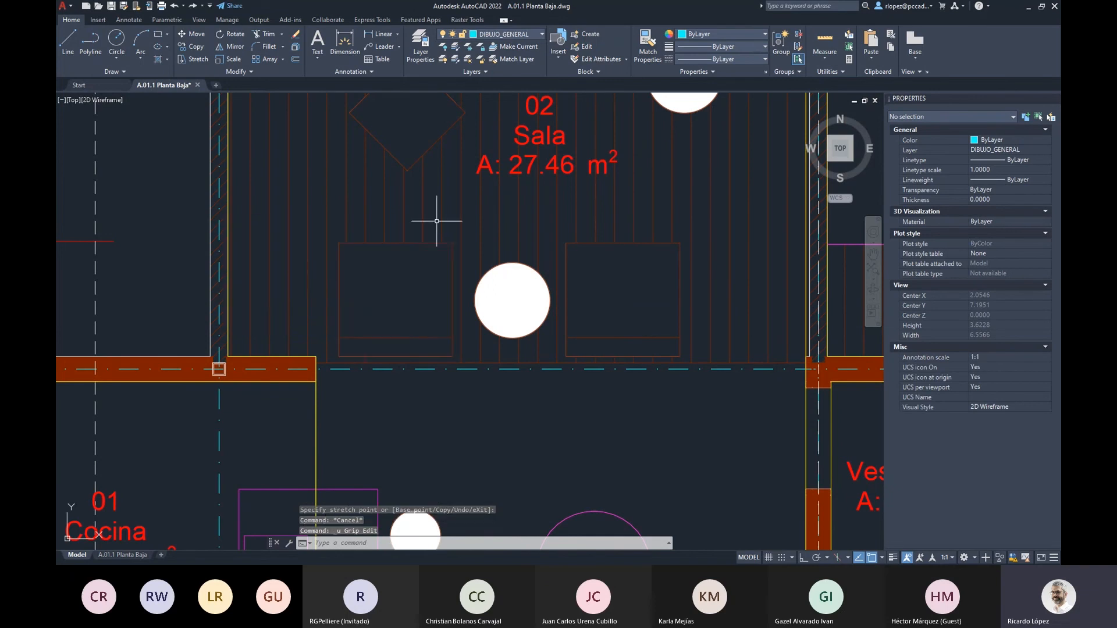
# - Inspect the layer and block properties of the bar stool nearest Sala, beside the Cocina counter
pyautogui.scroll(-3, 498, 399)
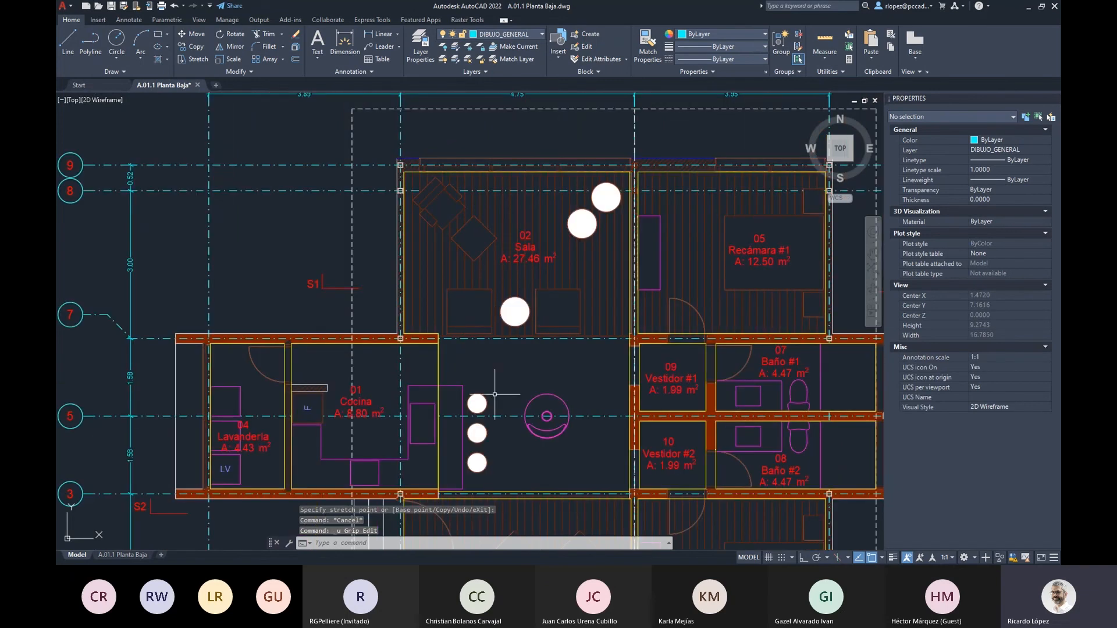
pyautogui.scroll(5, 509, 365)
pyautogui.click(510, 364)
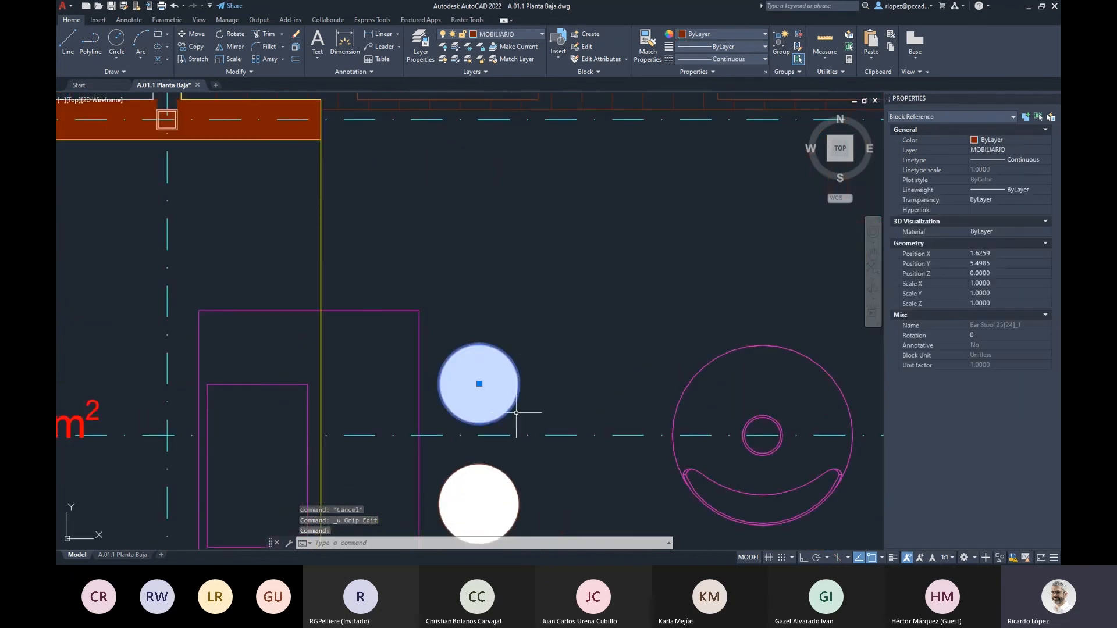
pyautogui.scroll(-5, 477, 295)
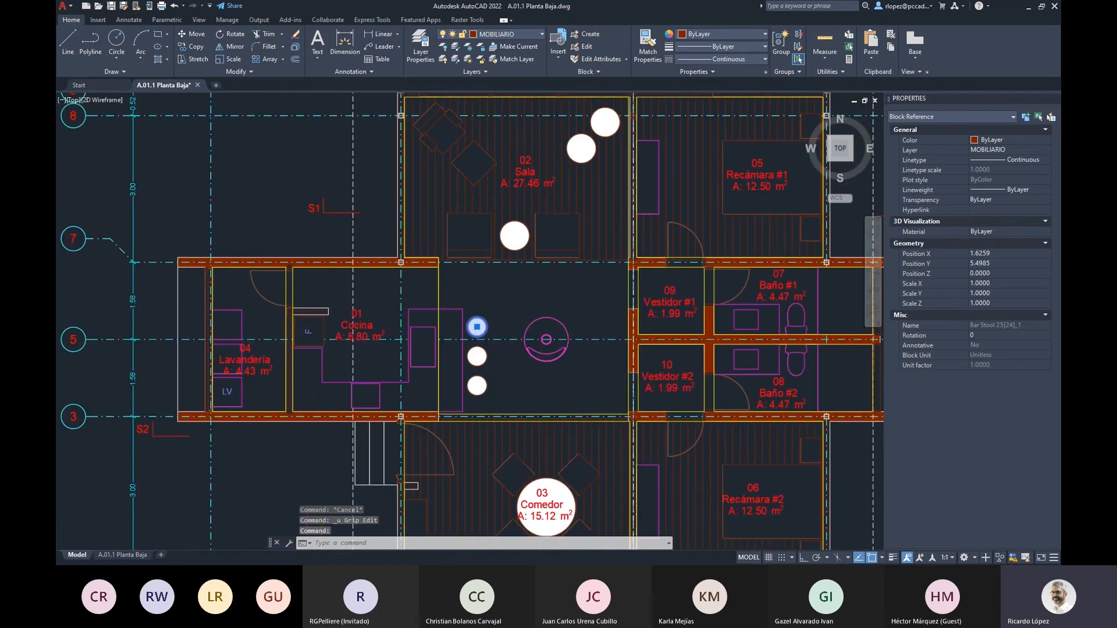
pyautogui.scroll(4, 486, 327)
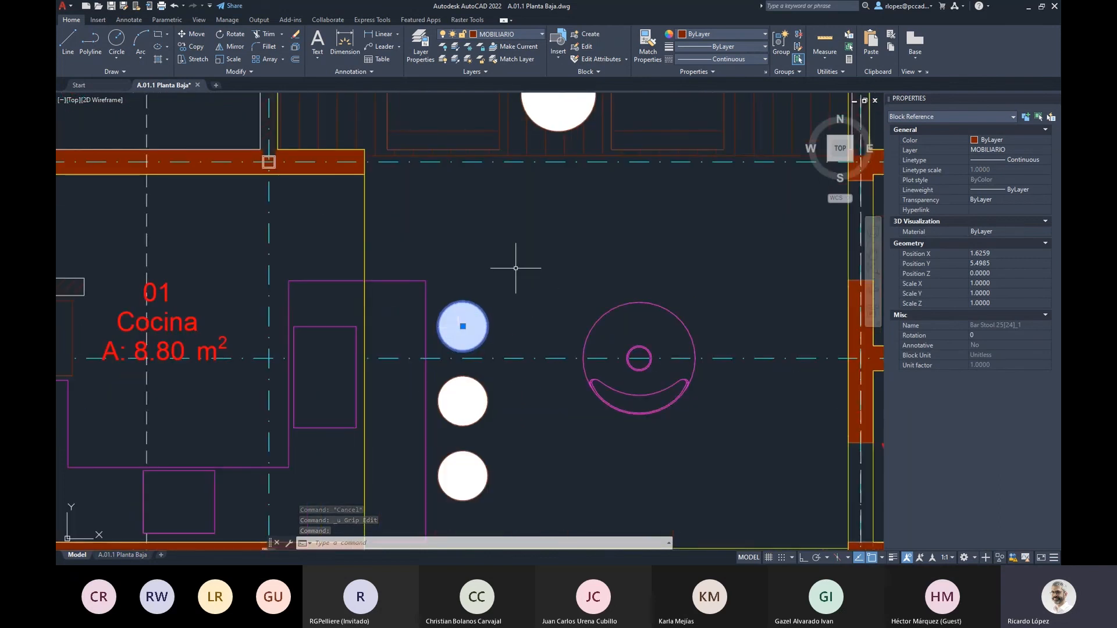
pyautogui.scroll(-3, 515, 268)
pyautogui.scroll(5, 494, 299)
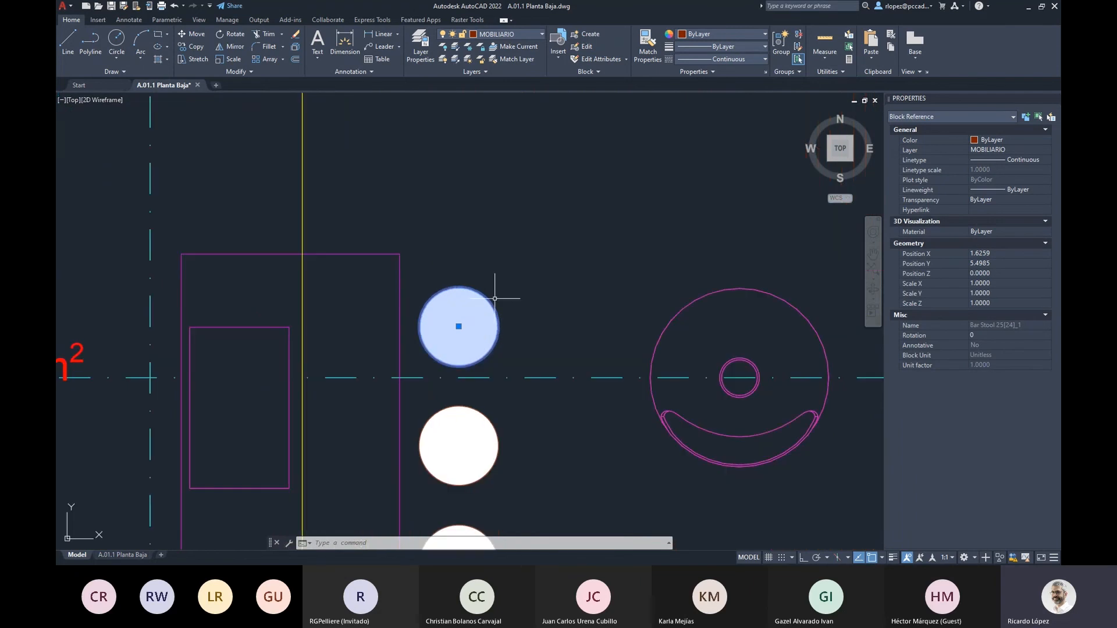
# - Add the round table between the two Sala armchairs to the selection, check the shared block properties, and clear the selection
pyautogui.scroll(-3, 506, 259)
pyautogui.scroll(6, 491, 281)
pyautogui.click(470, 294)
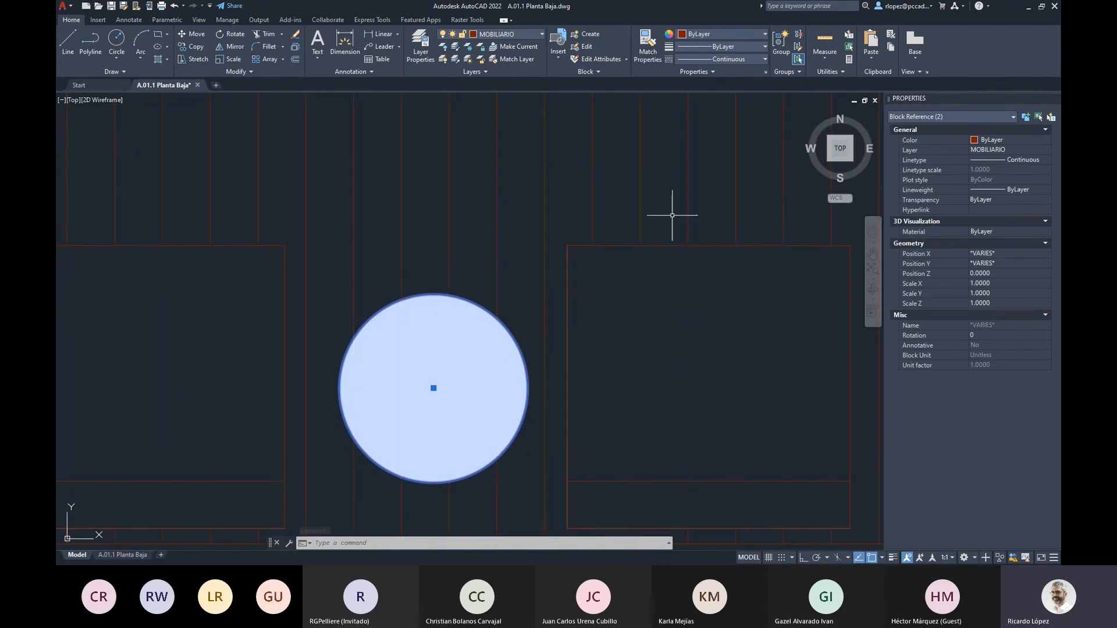
pyautogui.scroll(-8, 520, 299)
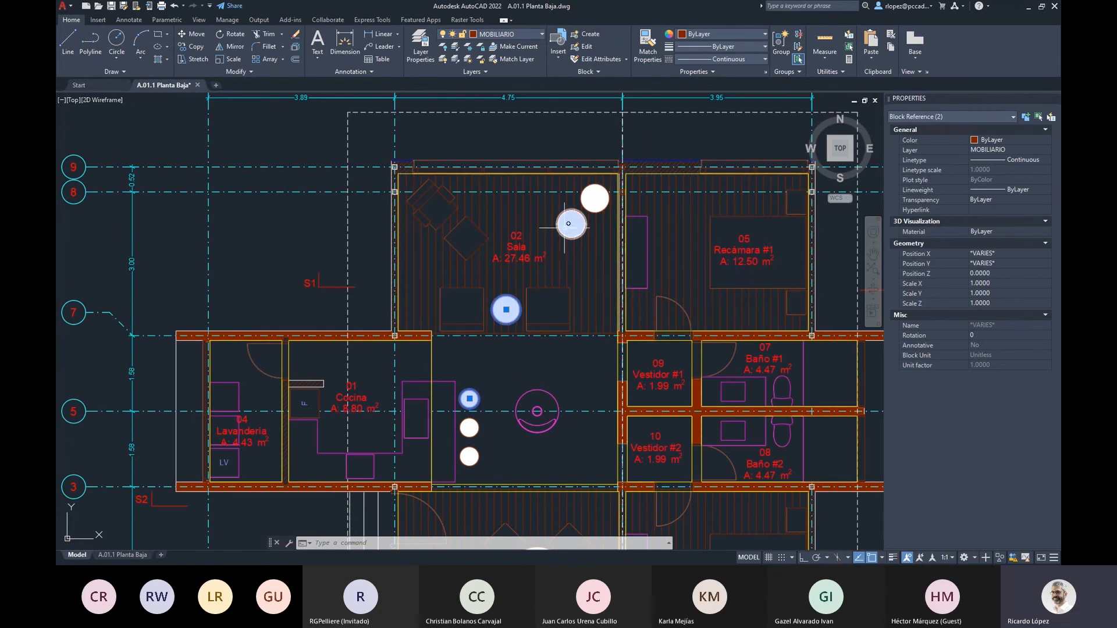
pyautogui.scroll(-4, 544, 378)
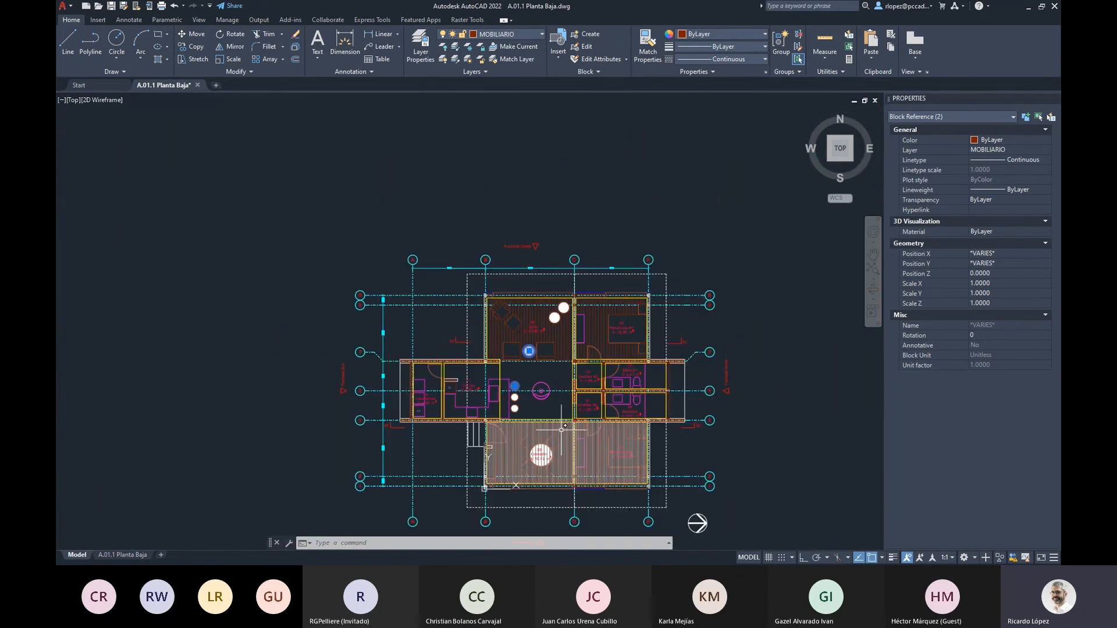
pyautogui.scroll(2, 558, 349)
pyautogui.press('Escape')
# - Turn off the ZONAS_CONTORNO layer by picking the zone outline at Cocina, and end the layer-off command
pyautogui.scroll(2, 611, 466)
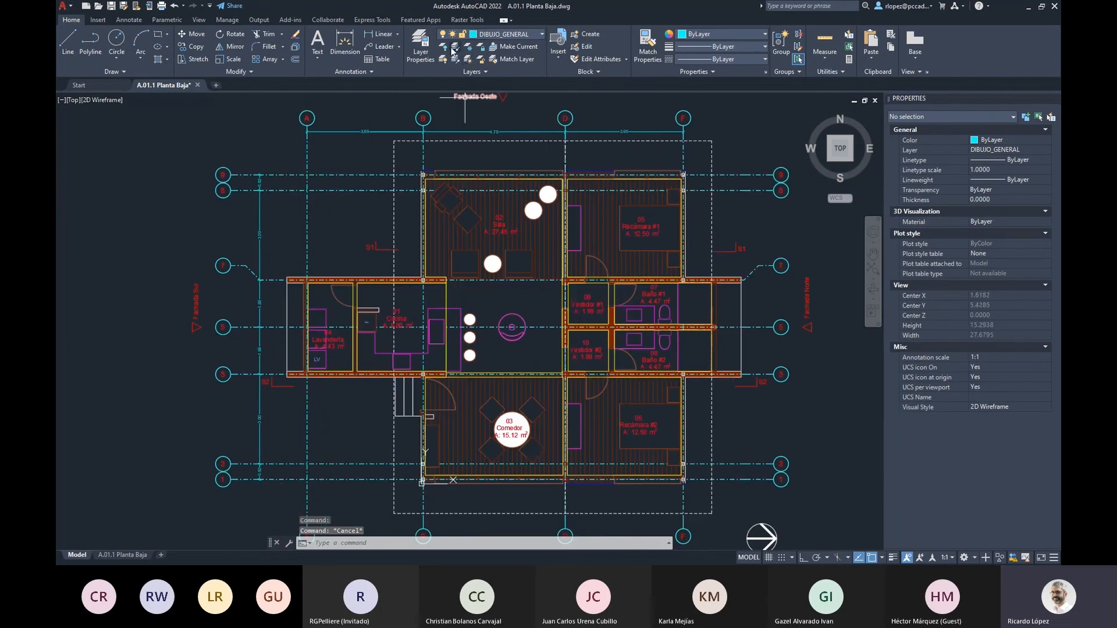
pyautogui.click(468, 59)
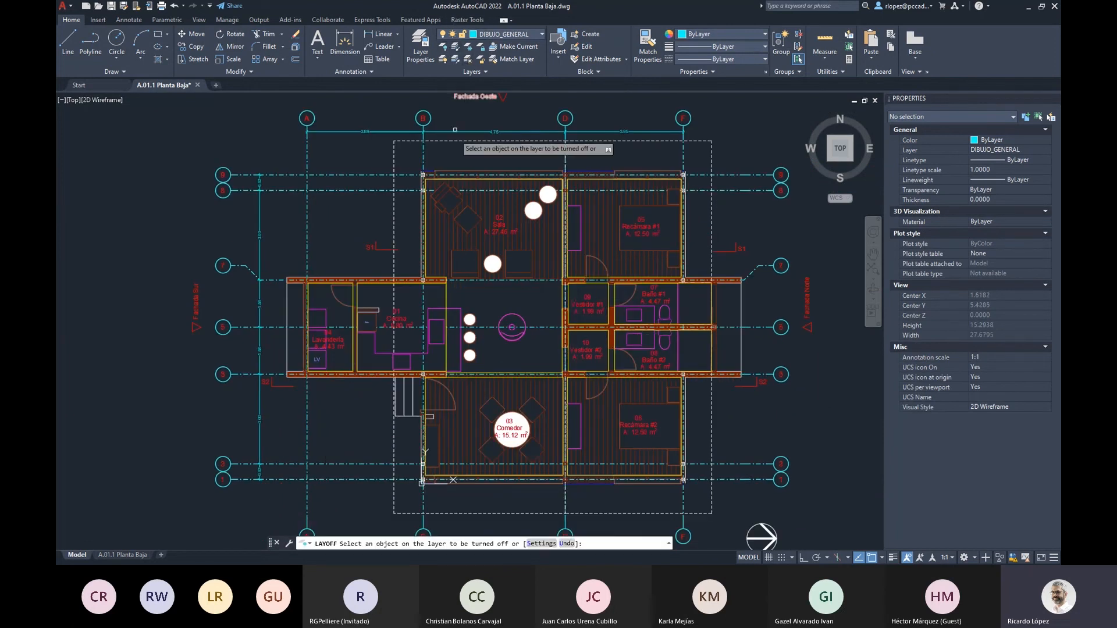
pyautogui.click(447, 297)
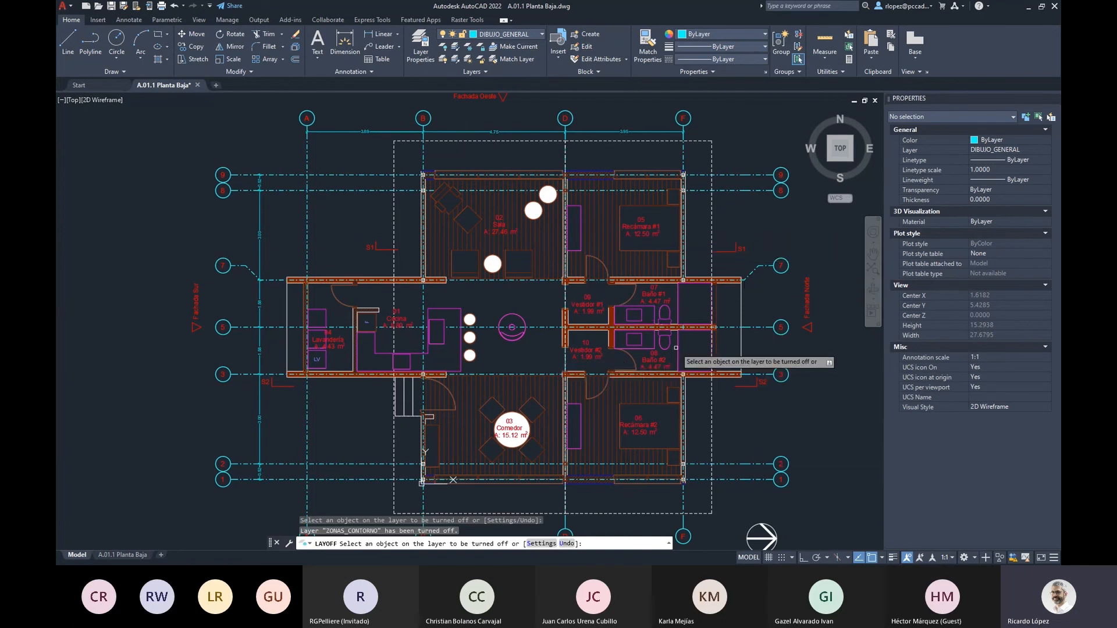
pyautogui.press('Escape')
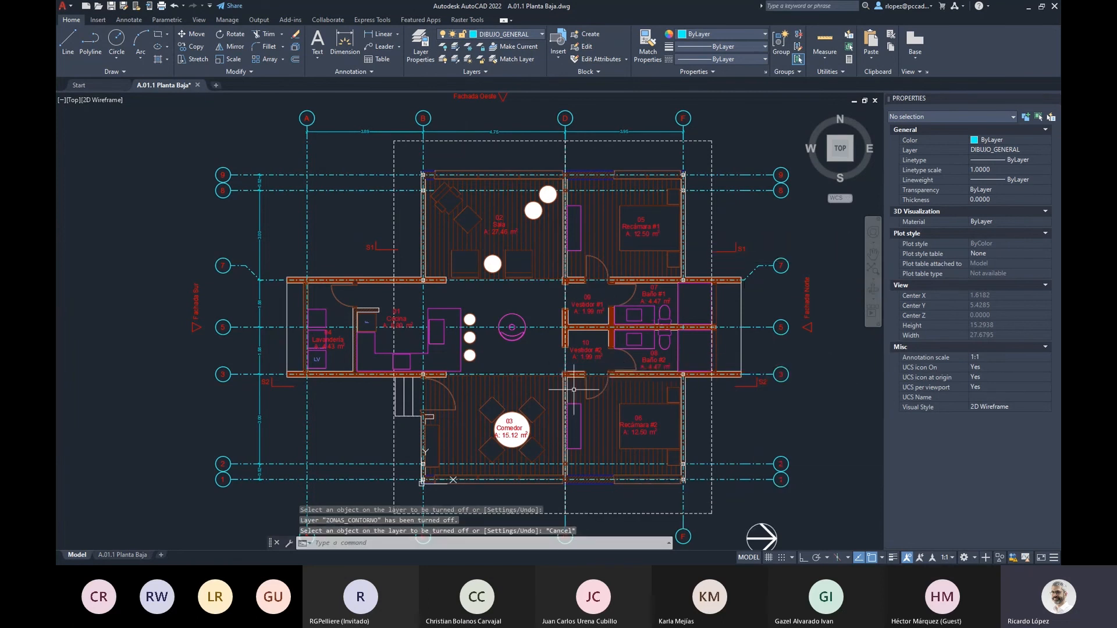
# - Open the page setup of layout A.01.1 Planta Baja for modification, with PSS.ctb as the plot style table
pyautogui.click(123, 555)
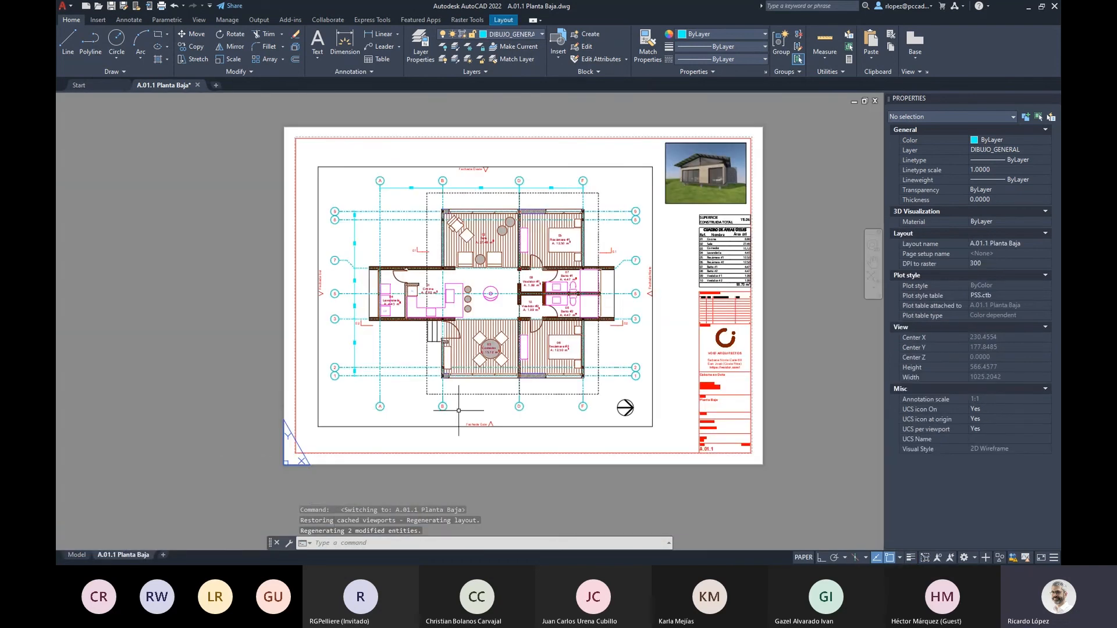
pyautogui.rightClick(134, 555)
pyautogui.click(205, 479)
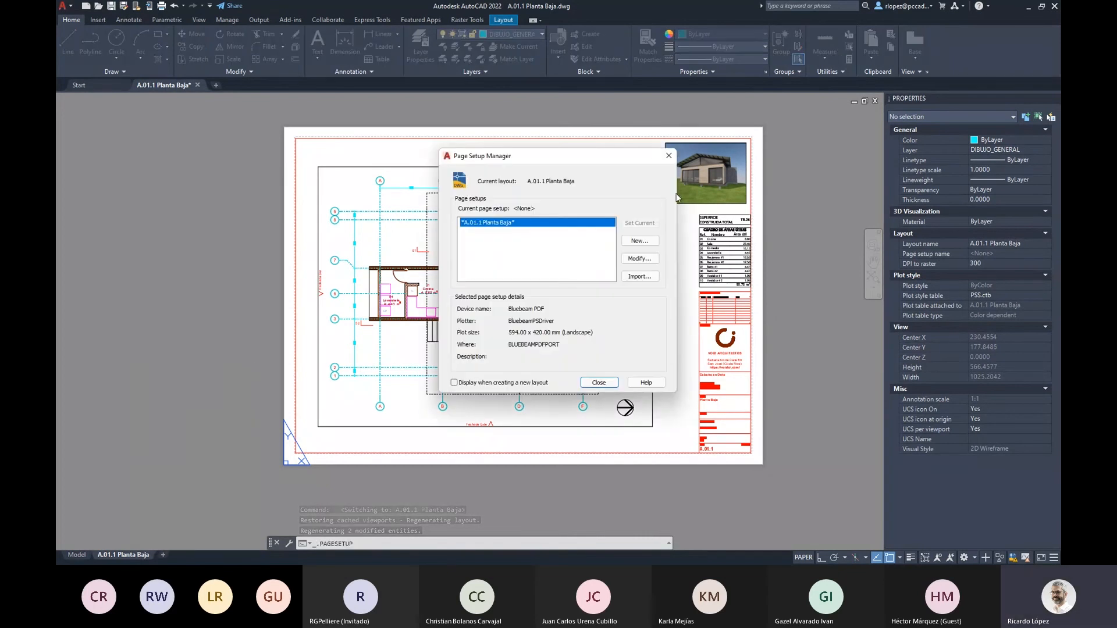
pyautogui.click(644, 261)
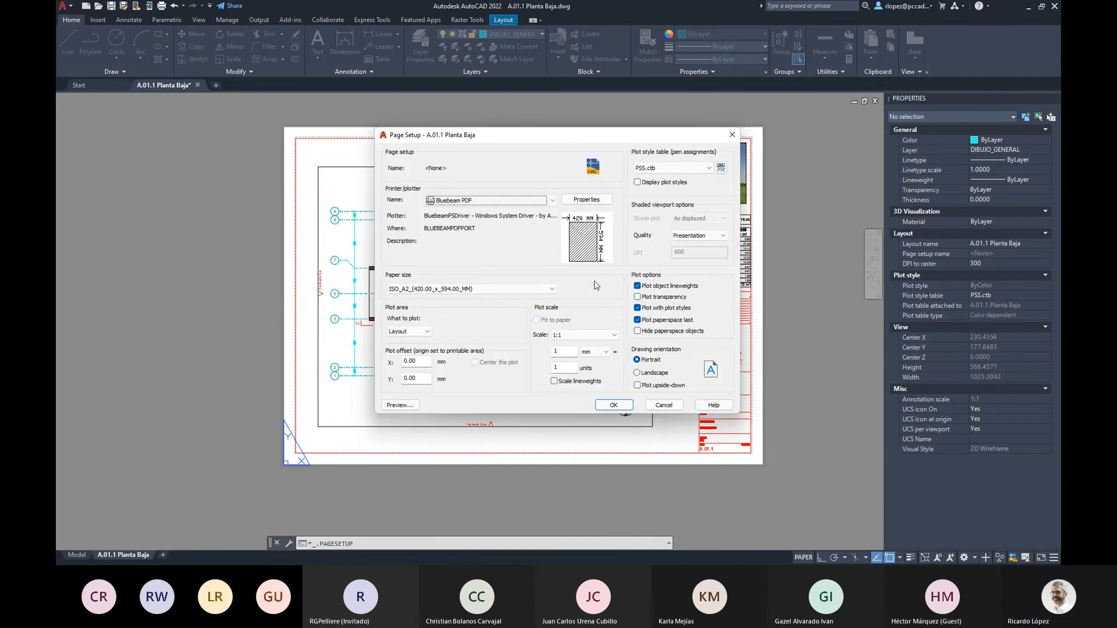
pyautogui.click(671, 168)
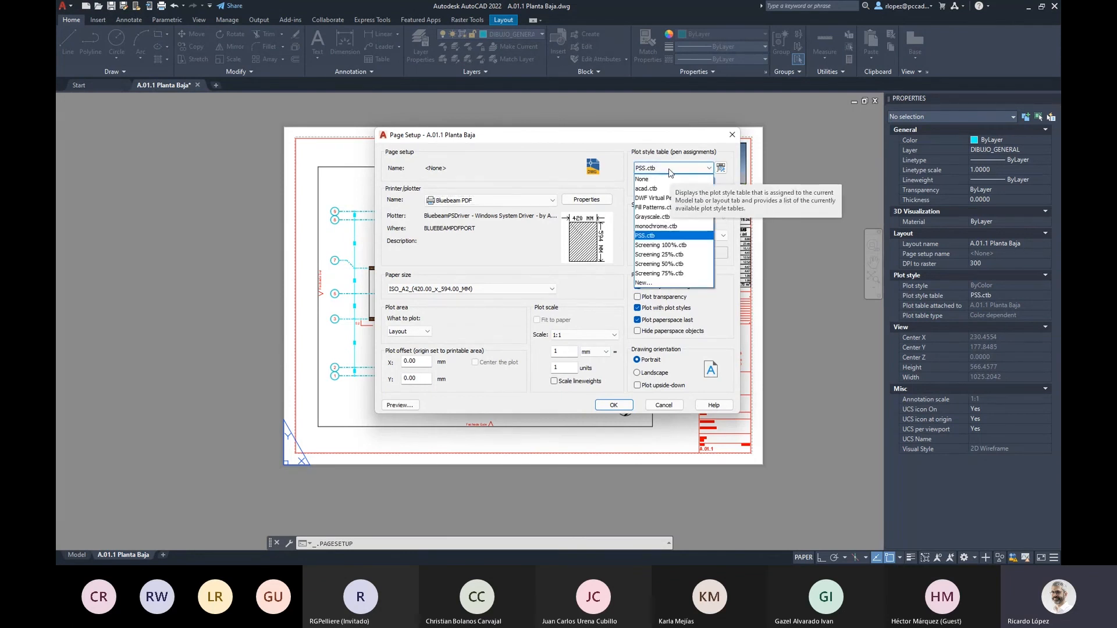
pyautogui.click(661, 236)
# - Examine the pen assignments of Color 5, Color 7 and Color 2 in the PSS.ctb plot style table, and close it unchanged
pyautogui.click(721, 168)
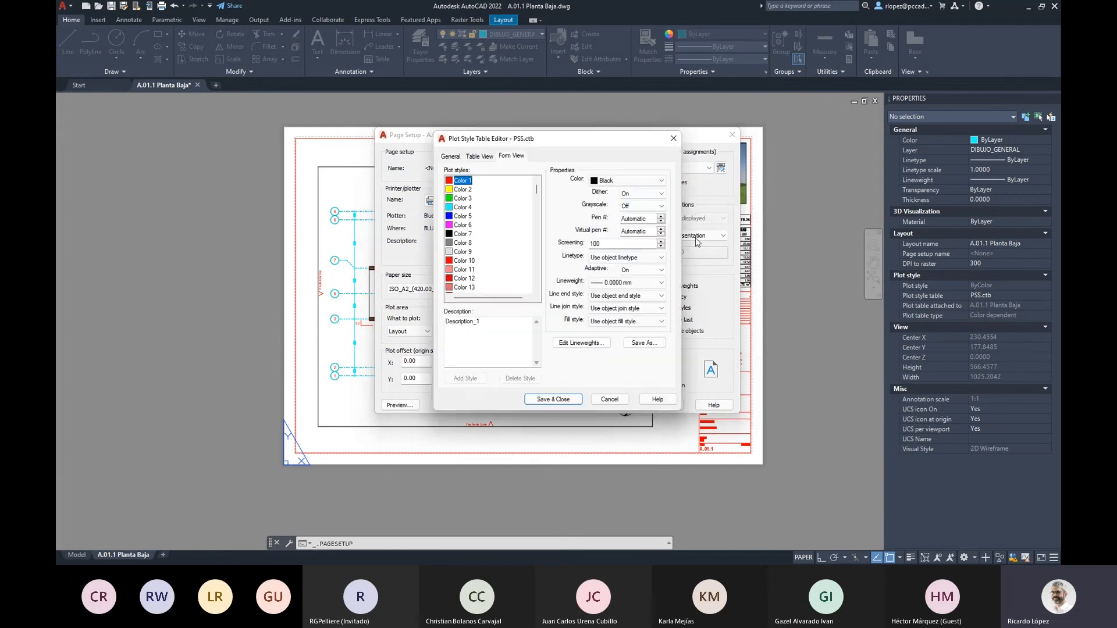
pyautogui.moveTo(587, 144); pyautogui.dragTo(518, 166)
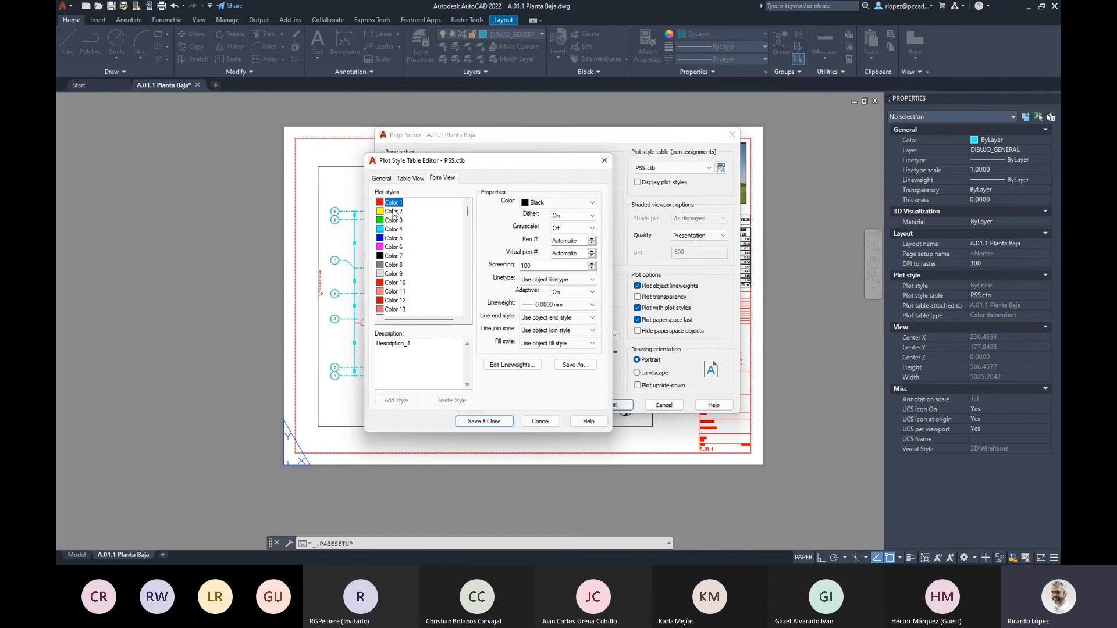
pyautogui.scroll(-2, 390, 233)
pyautogui.scroll(2, 390, 260)
pyautogui.click(391, 239)
pyautogui.click(392, 256)
pyautogui.click(394, 240)
pyautogui.click(393, 212)
pyautogui.scroll(-3, 395, 257)
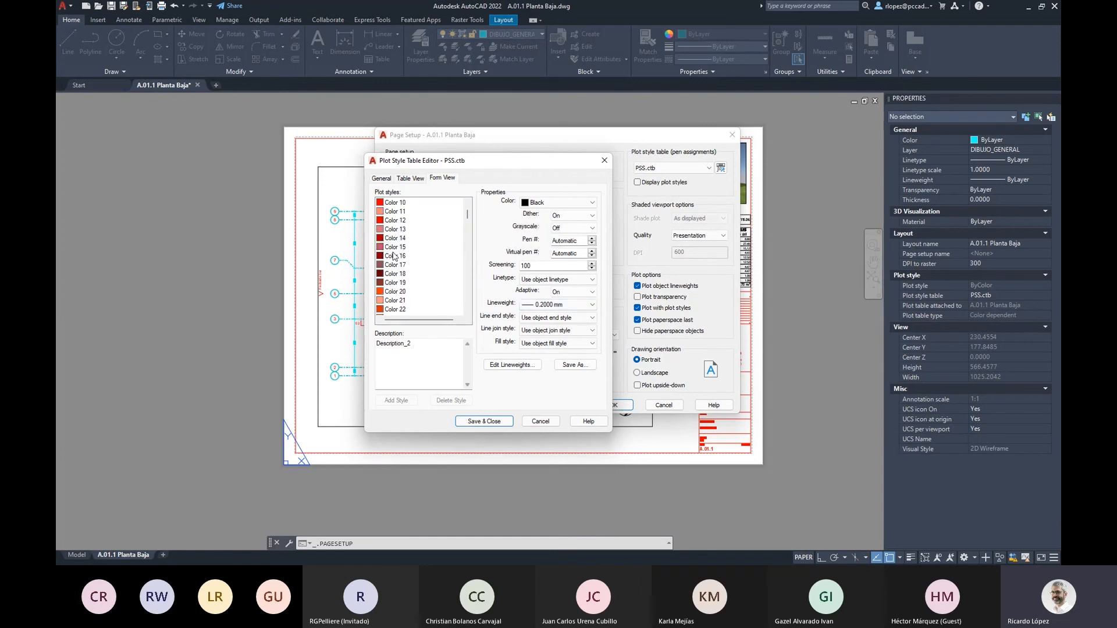
pyautogui.click(604, 161)
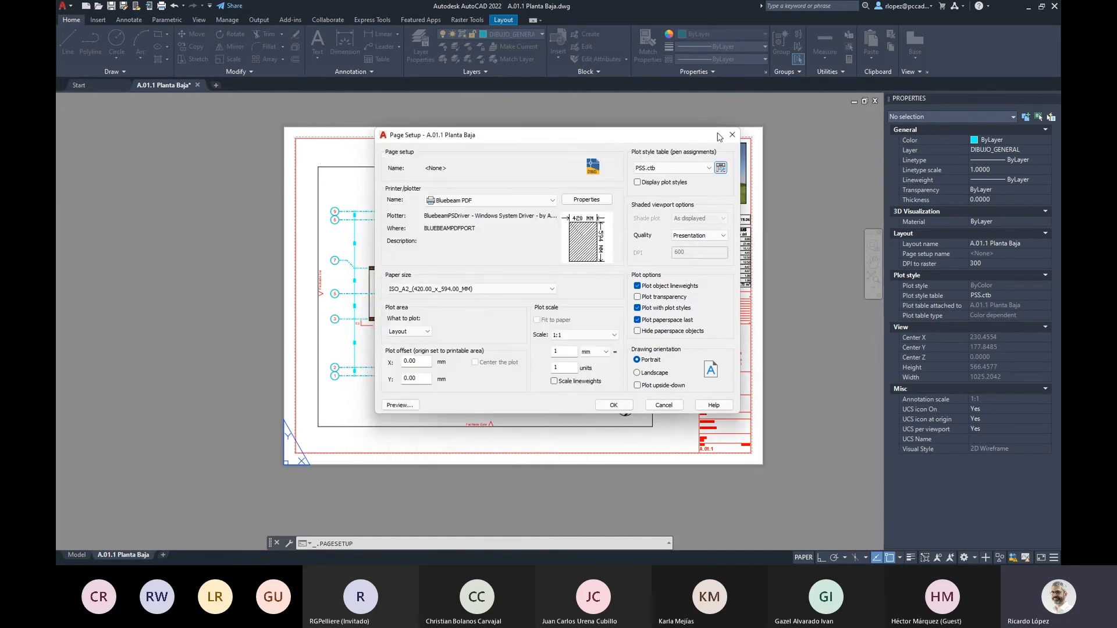
# - Preview the plot of the A.01.1 Planta Baja layout, examine the printed linework, and leave the page setup without changes
pyautogui.click(397, 405)
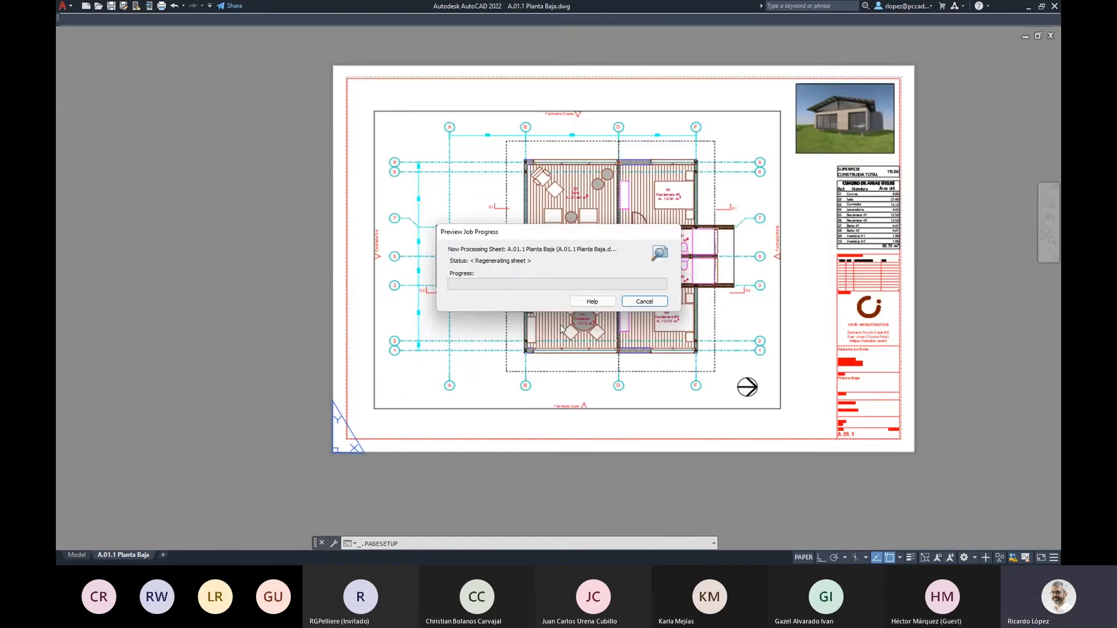
pyautogui.scroll(2, 580, 352)
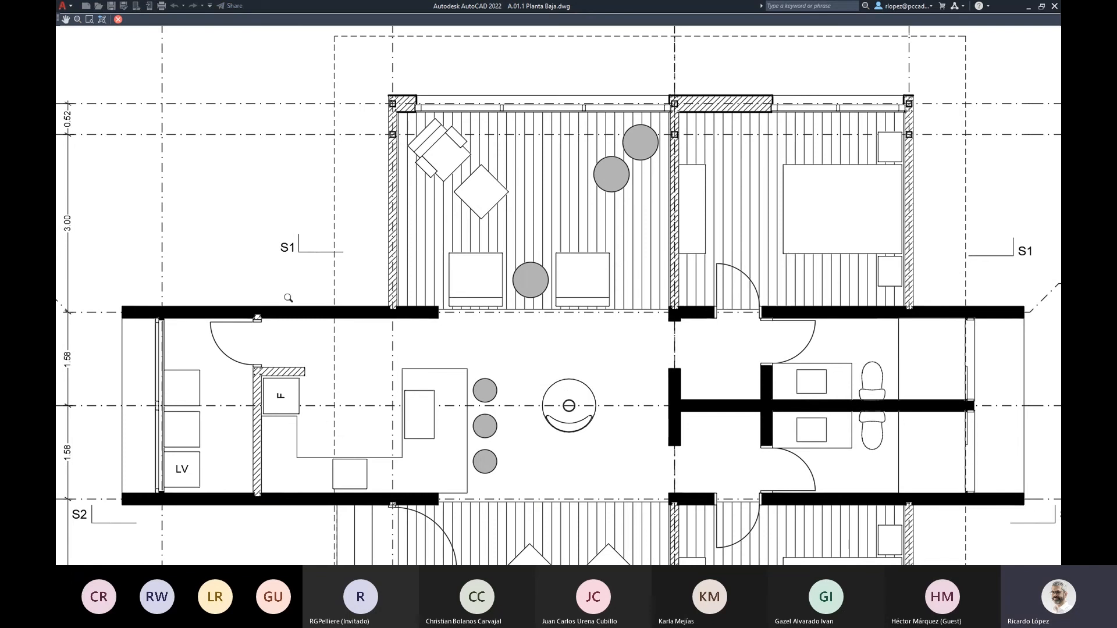
pyautogui.scroll(-5, 552, 261)
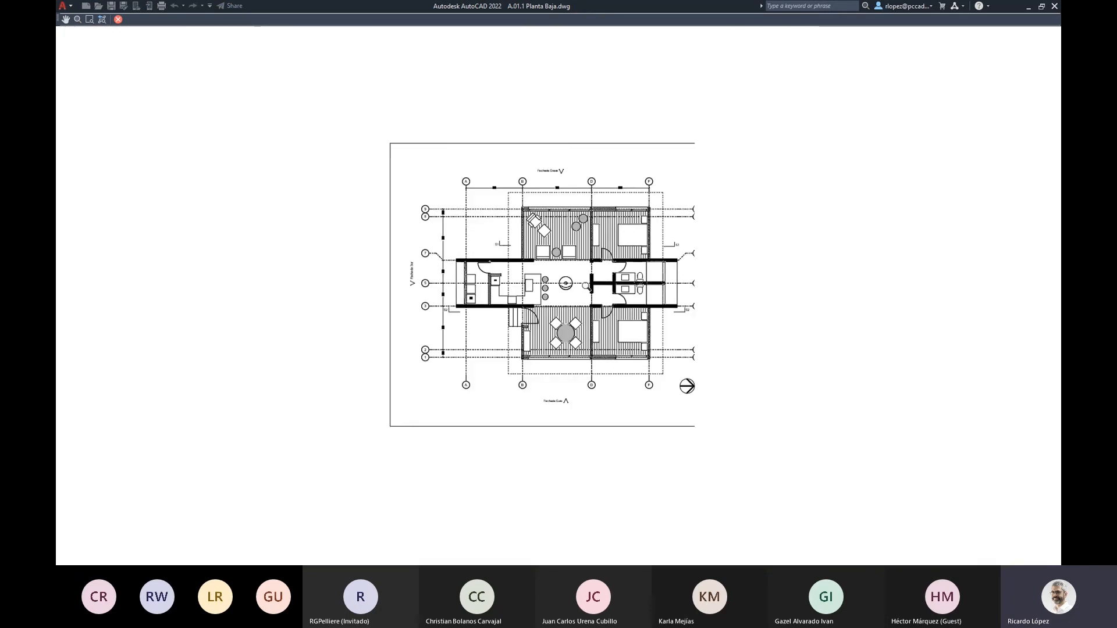
pyautogui.scroll(2, 556, 244)
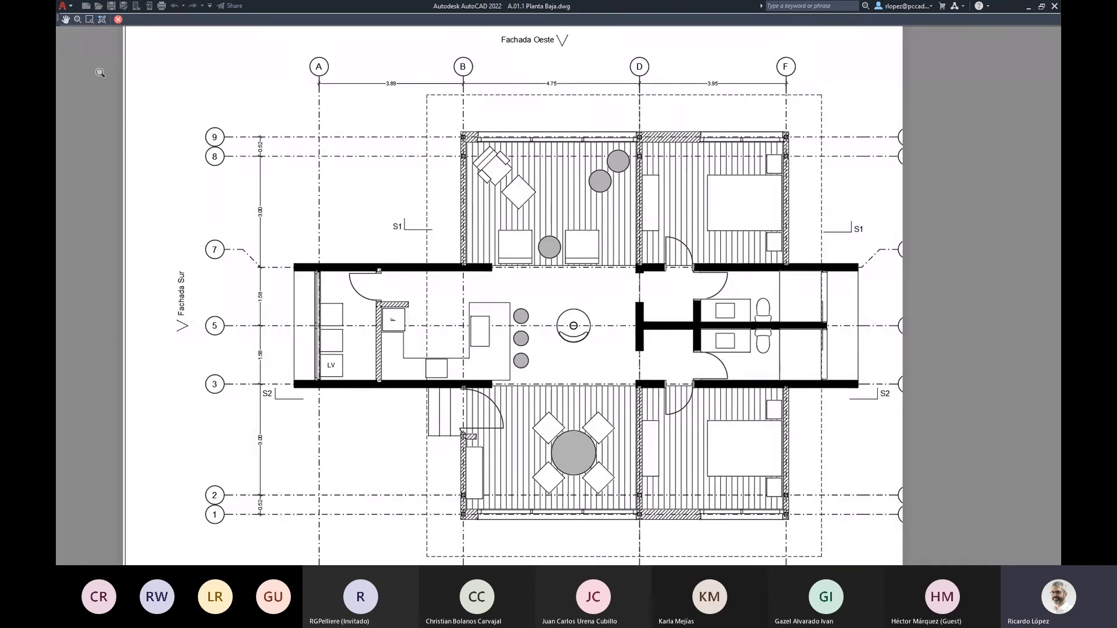
pyautogui.click(118, 19)
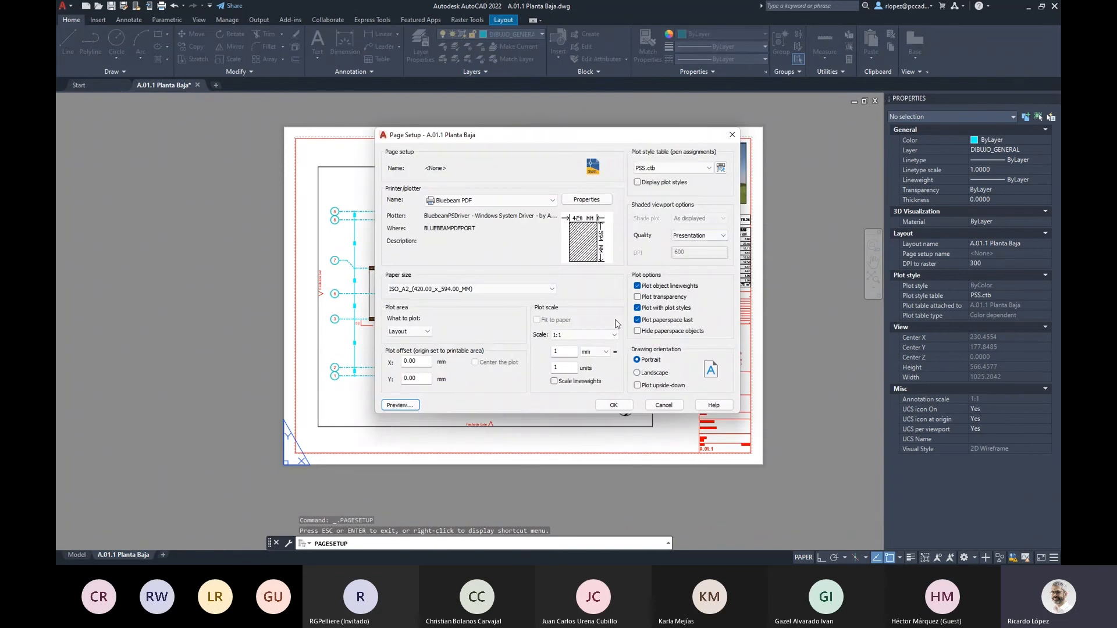
pyautogui.click(732, 134)
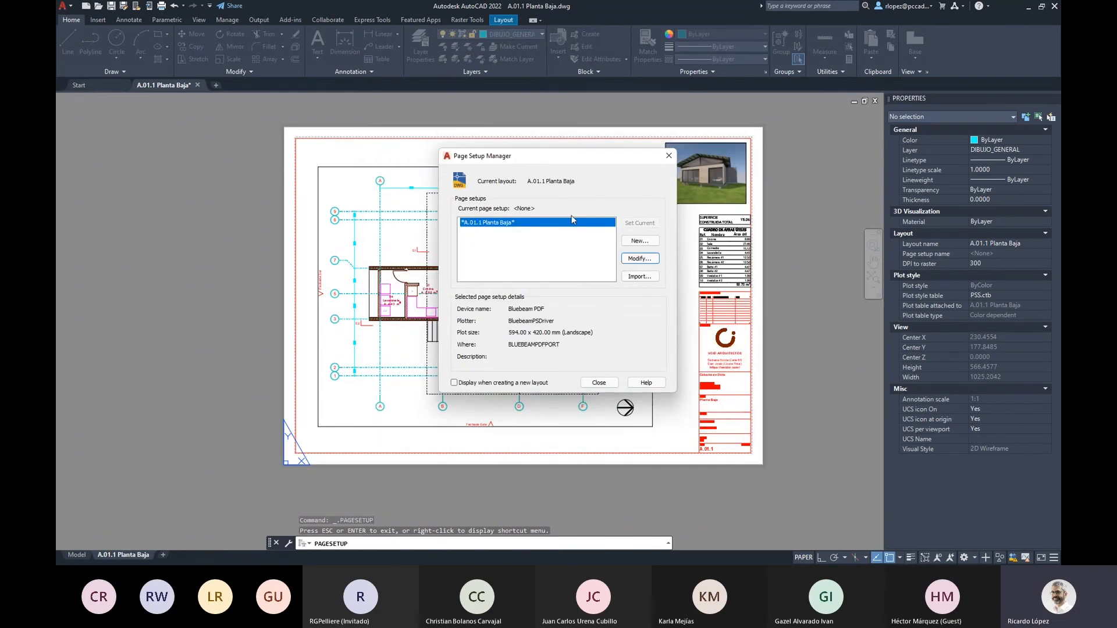
pyautogui.click(668, 156)
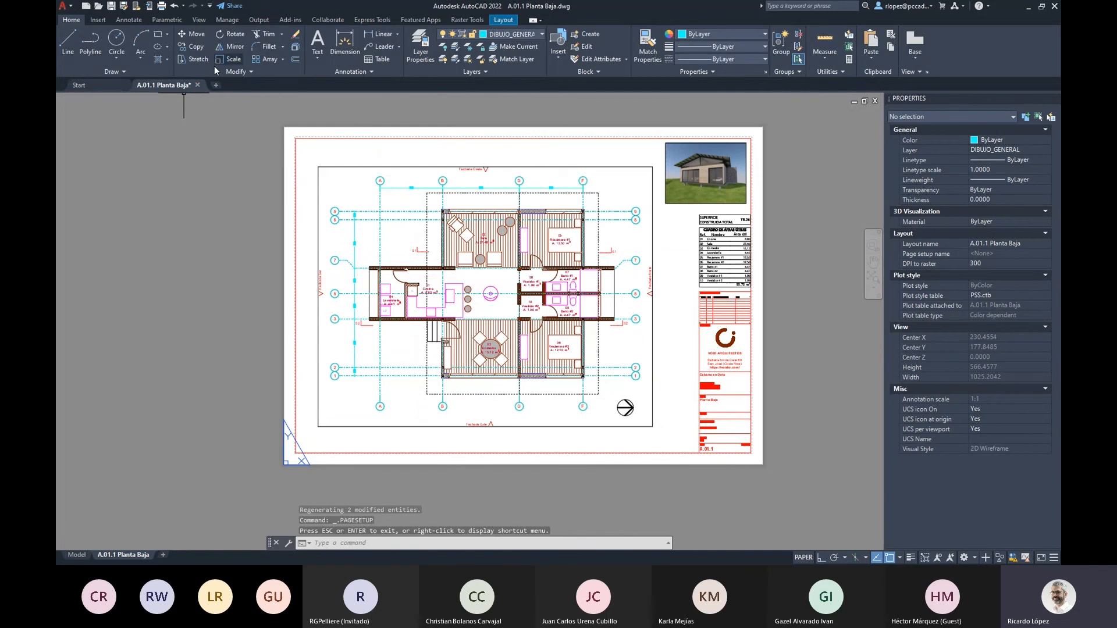
# - Close the A.01.1 Planta Baja drawing without saving, and switch to Archicad
pyautogui.click(197, 85)
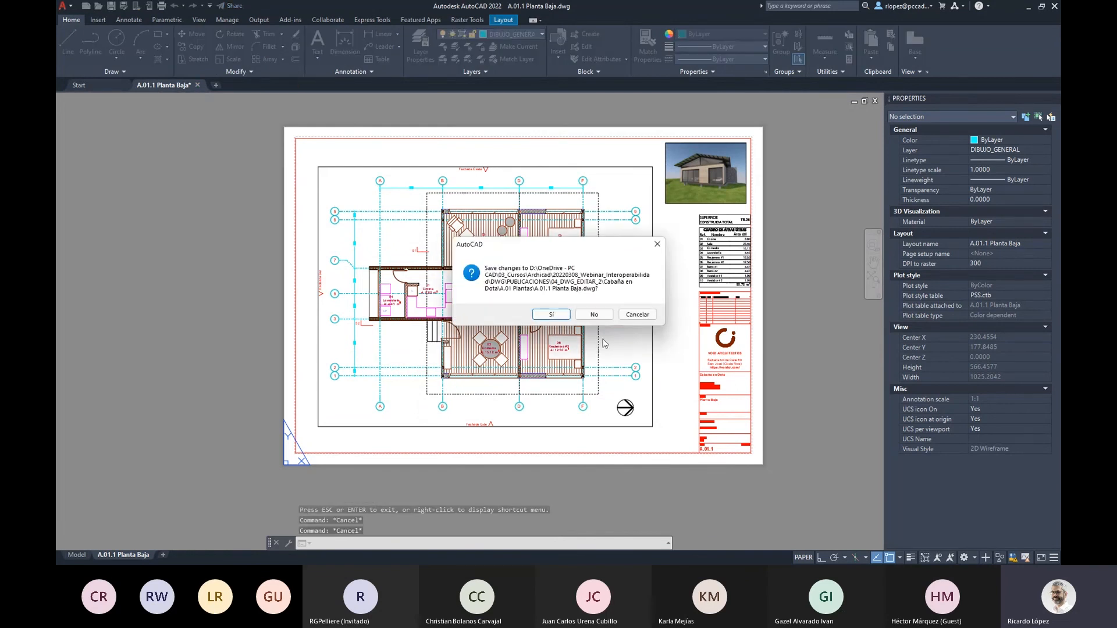
pyautogui.click(605, 320)
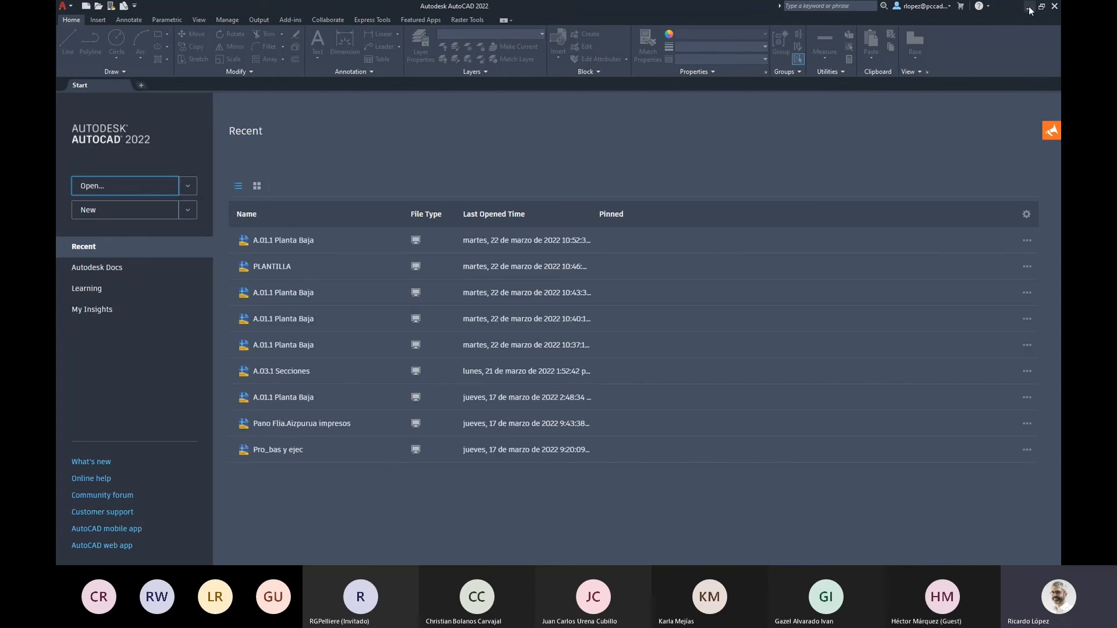
pyautogui.click(1042, 7)
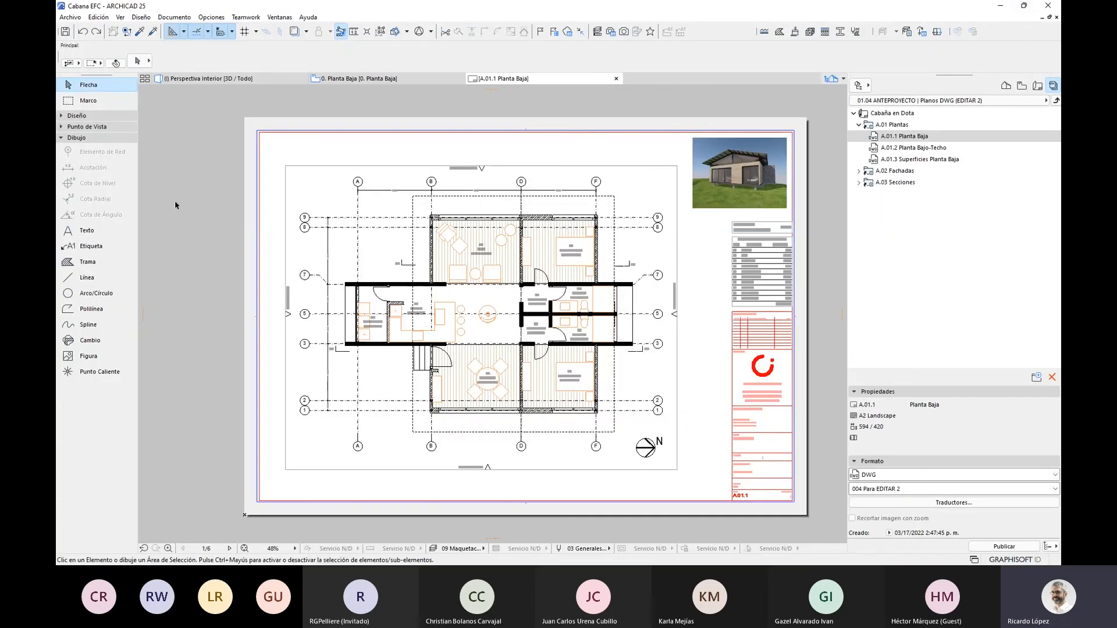
# - Create a new project from the AC25 Por Defecto.tpl template with the Perfil de Arquitectura 25 LATAM work environment
pyautogui.click(69, 17)
pyautogui.moveTo(78, 32)
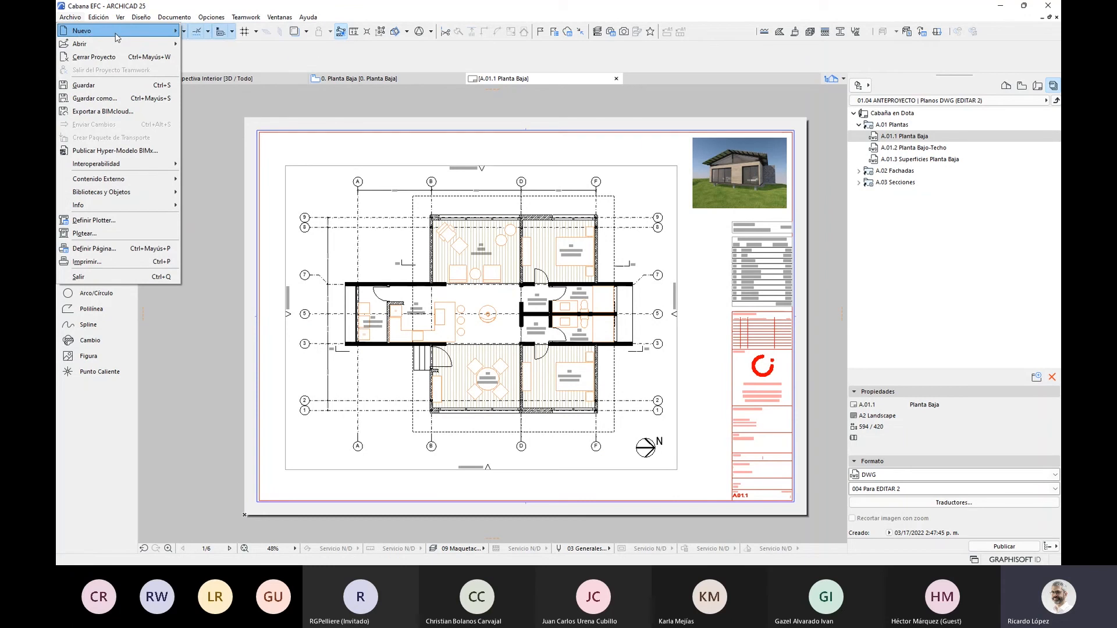
pyautogui.moveTo(117, 33)
pyautogui.click(199, 30)
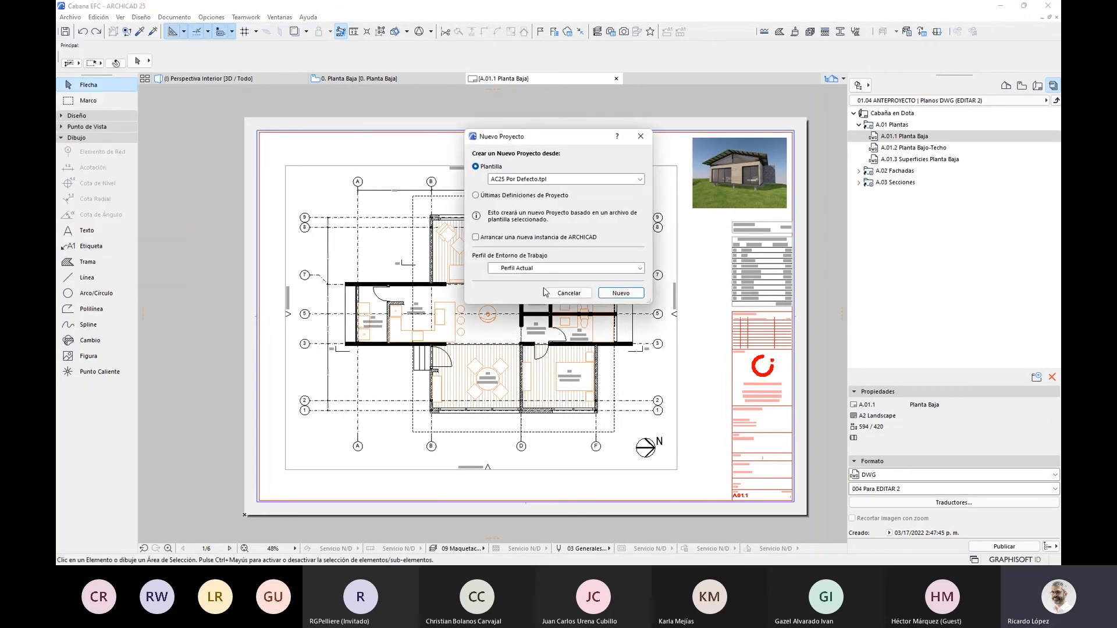
pyautogui.click(640, 268)
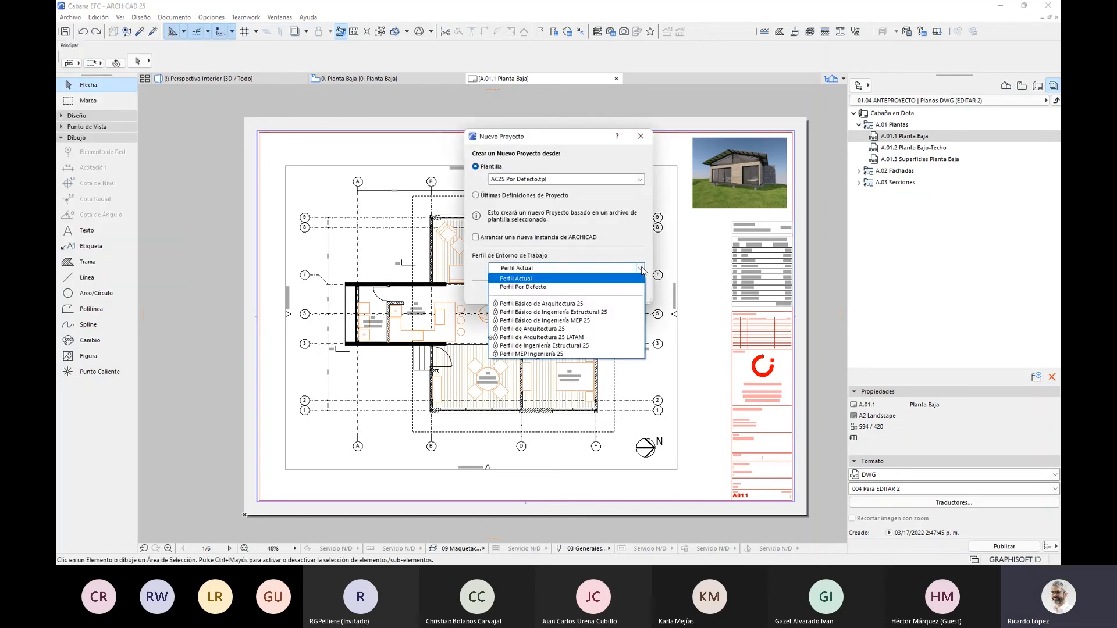
pyautogui.click(599, 337)
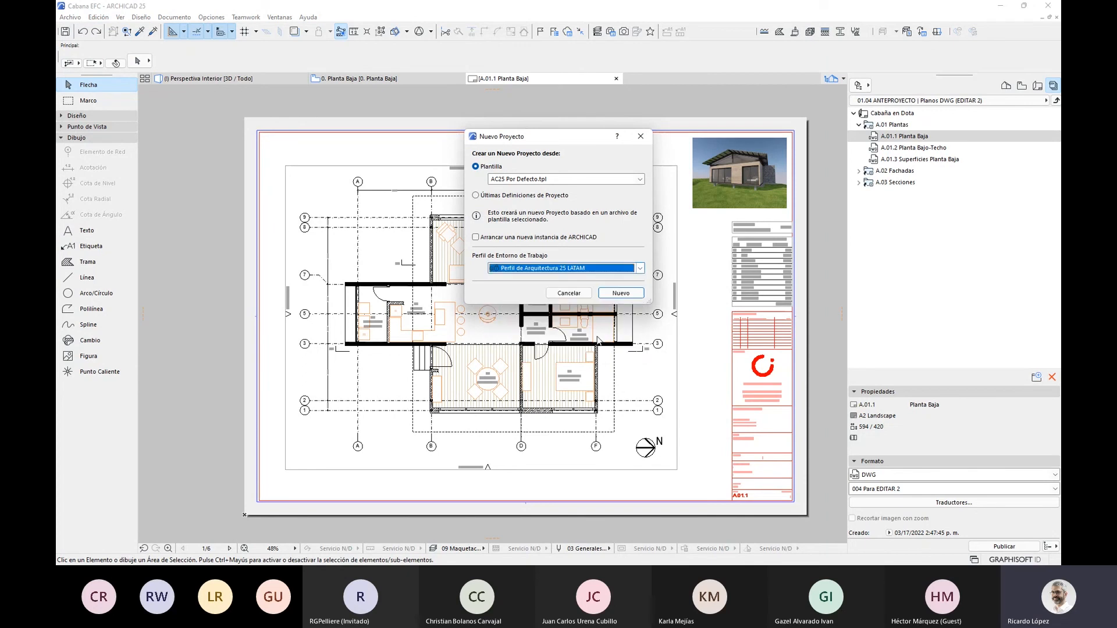
pyautogui.click(621, 293)
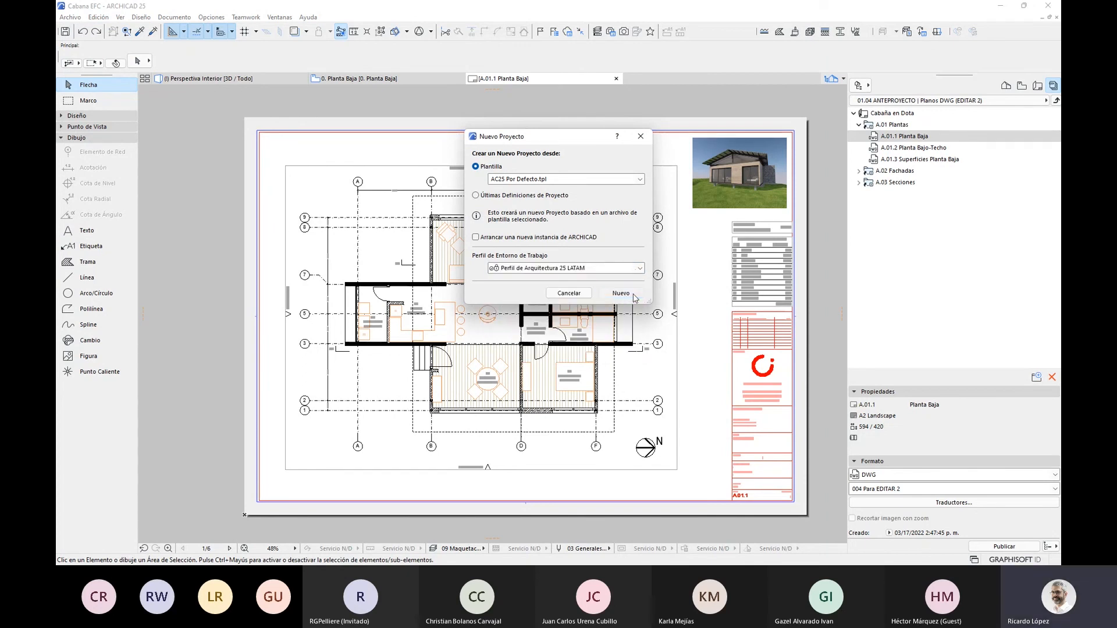
# - Show the new project's Project Map in a wider Navigator and collapse its Esquemas and 3D branches
pyautogui.click(624, 216)
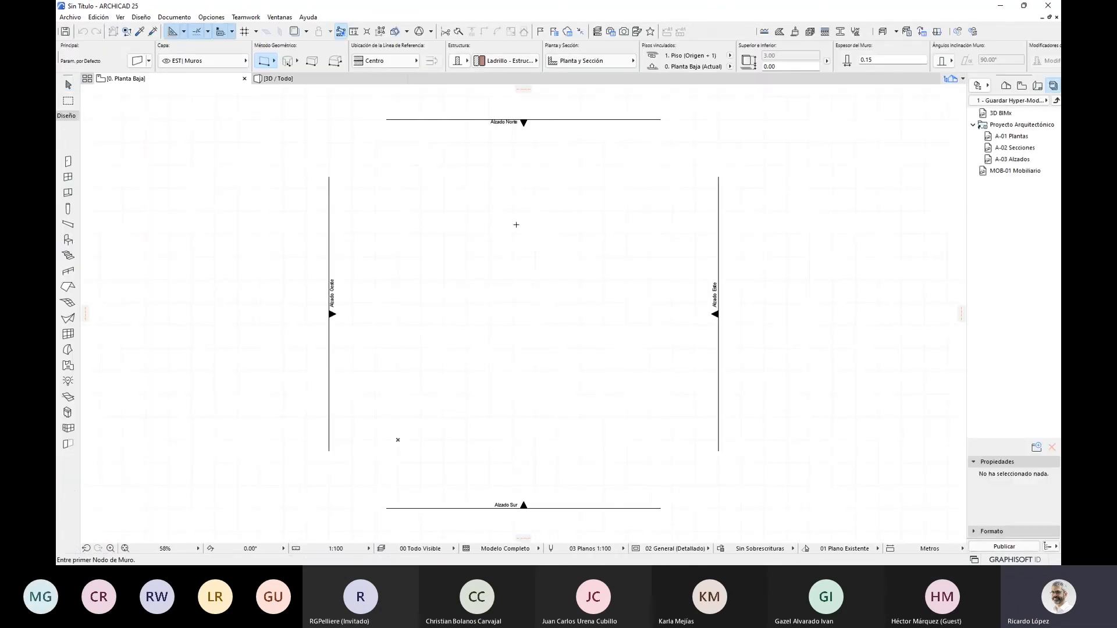
pyautogui.click(1005, 88)
pyautogui.click(1022, 86)
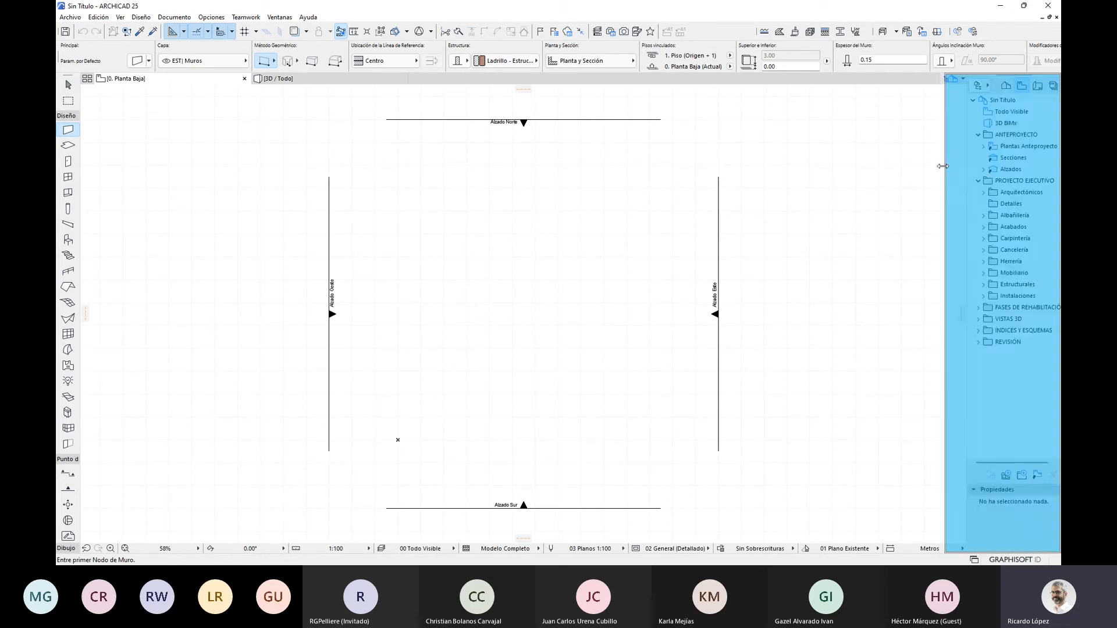
pyautogui.click(1006, 87)
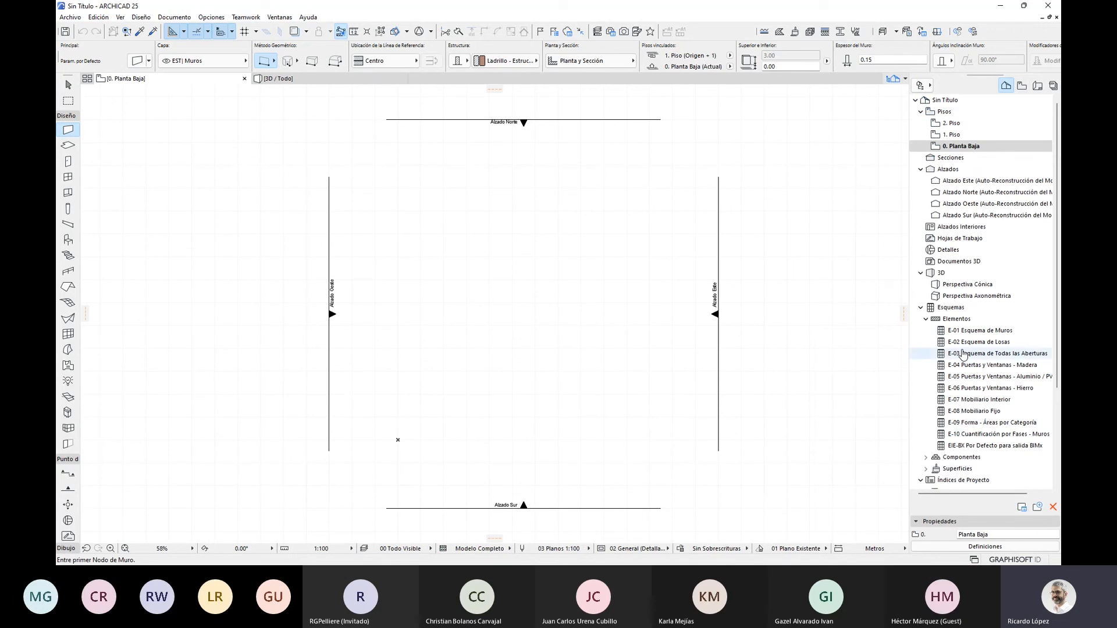
pyautogui.click(921, 308)
pyautogui.click(921, 273)
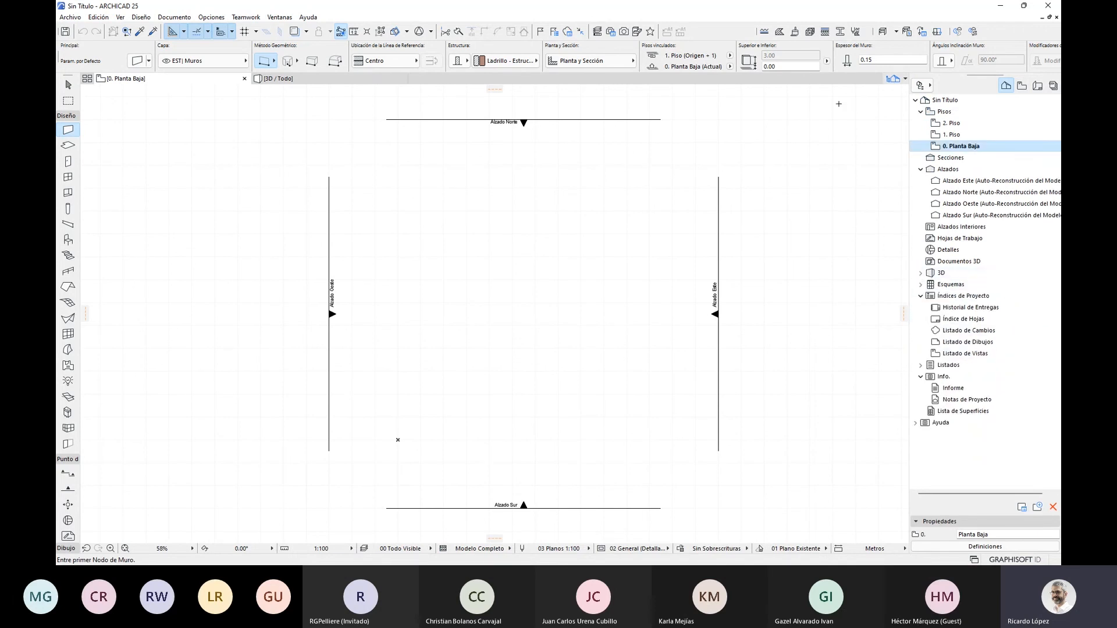
# - Create an independent worksheet with reference ID W-01 and the name Worksheet
pyautogui.click(950, 240)
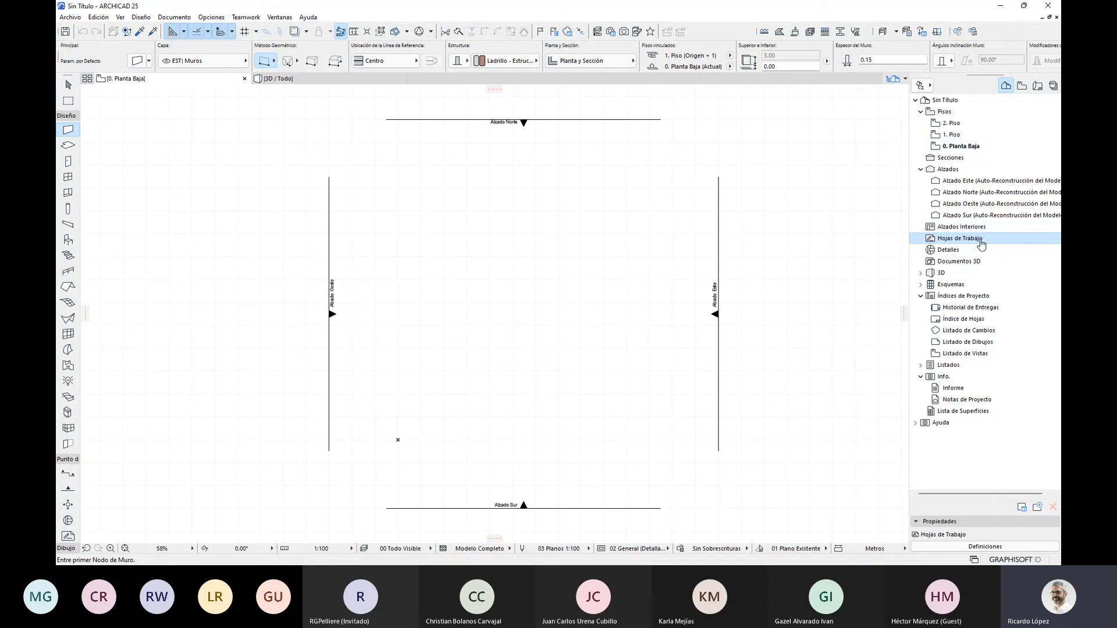
pyautogui.rightClick(982, 243)
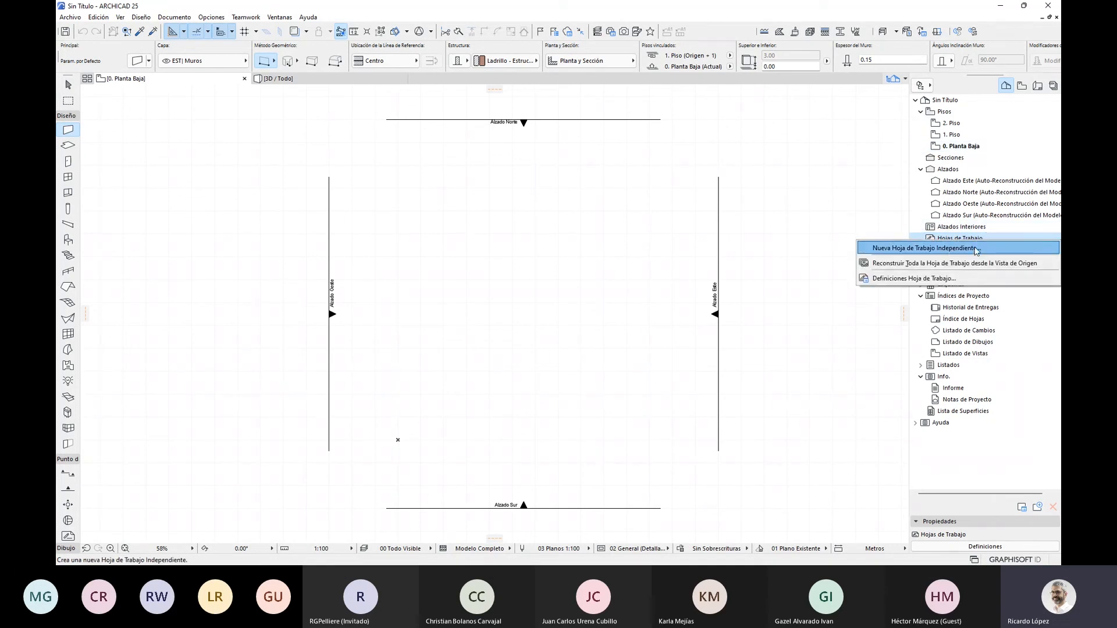
pyautogui.click(977, 248)
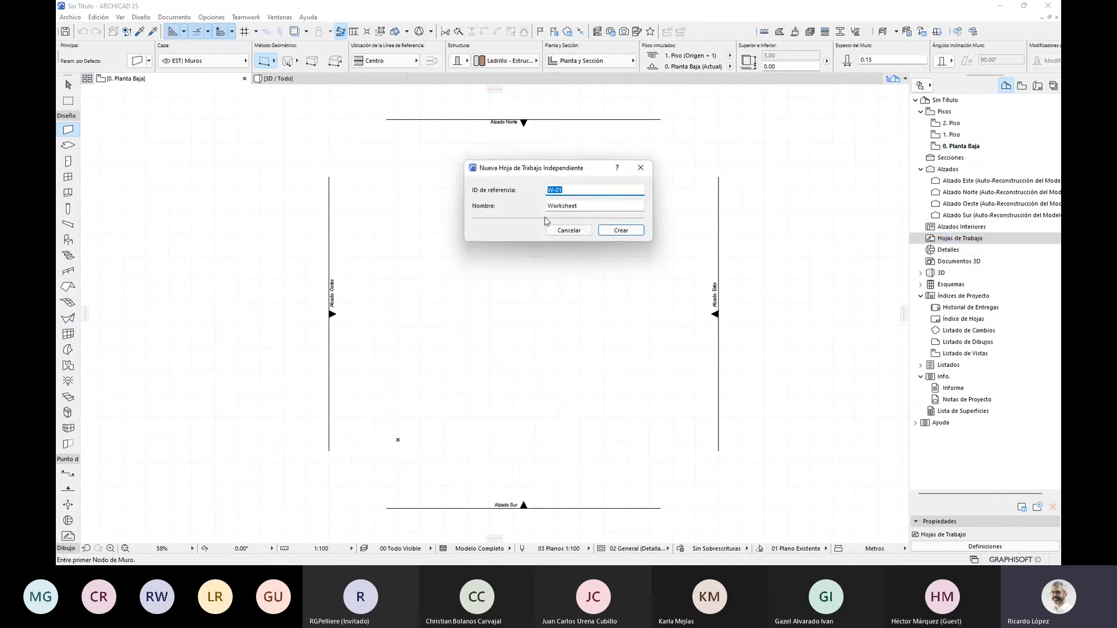
pyautogui.click(616, 232)
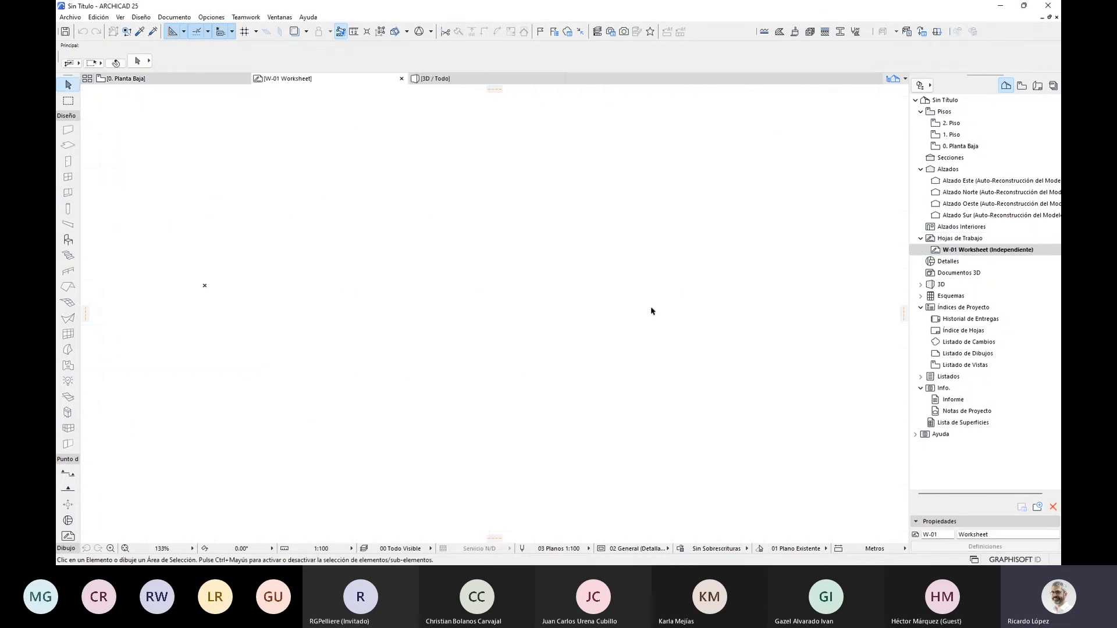
# - Collapse the Diseño and Punto de Vista tool groups, expand Dibujo, and widen the toolbox to show the tool names
pyautogui.click(66, 117)
pyautogui.click(70, 128)
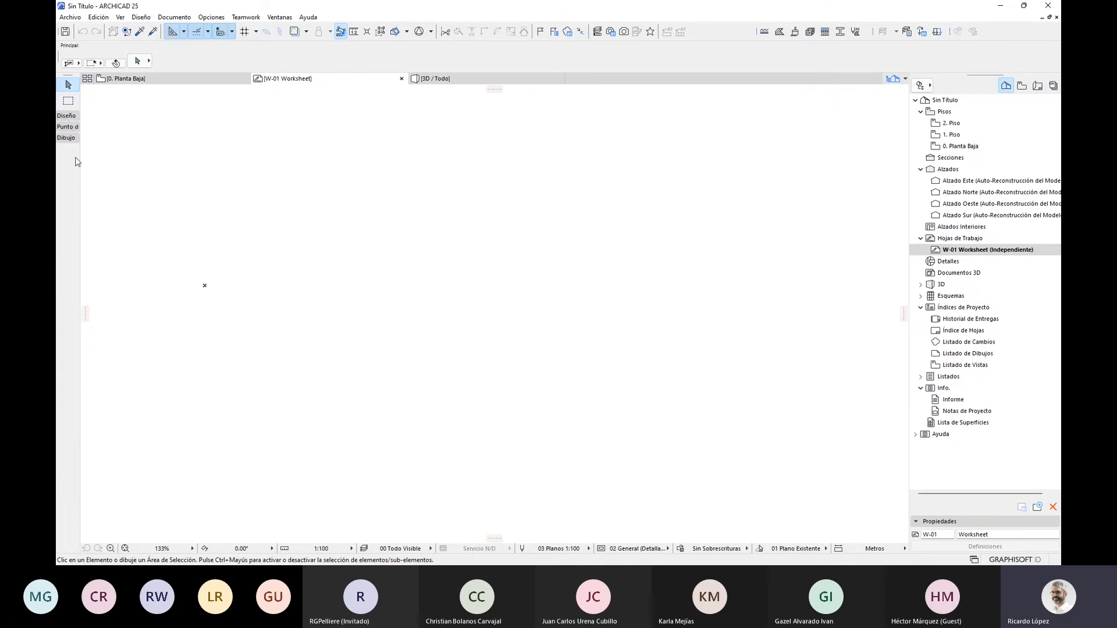
pyautogui.click(66, 138)
pyautogui.moveTo(81, 155); pyautogui.dragTo(139, 155)
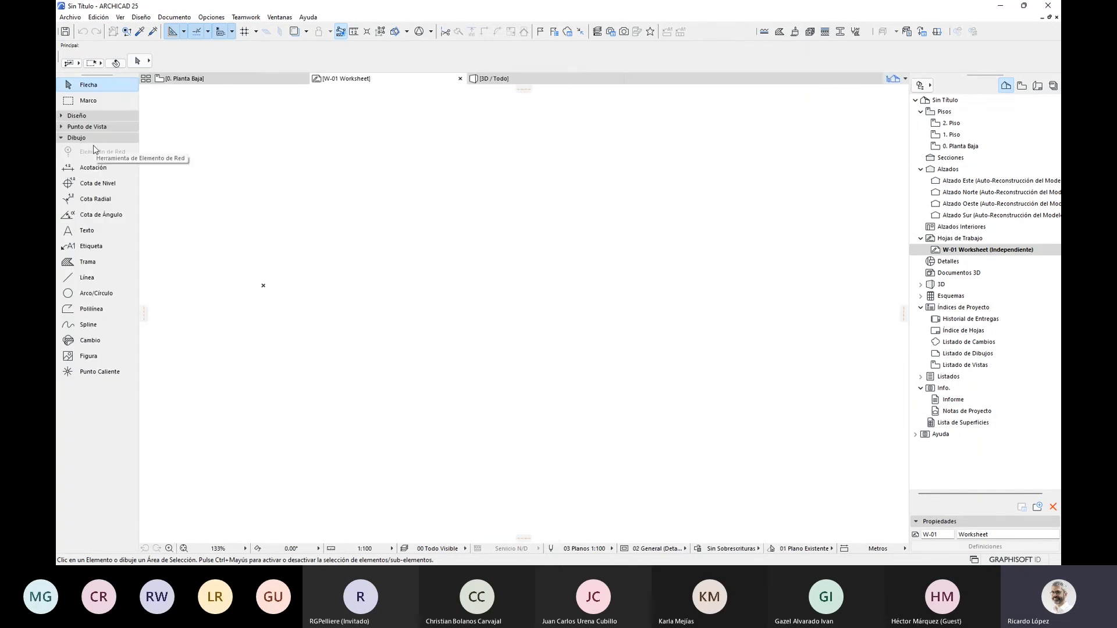
# - Place Pro_bas y ejec.dwg as an external drawing in the W-01 worksheet with a drawing unit of 1 metro, skipping all missing reference files
pyautogui.click(71, 17)
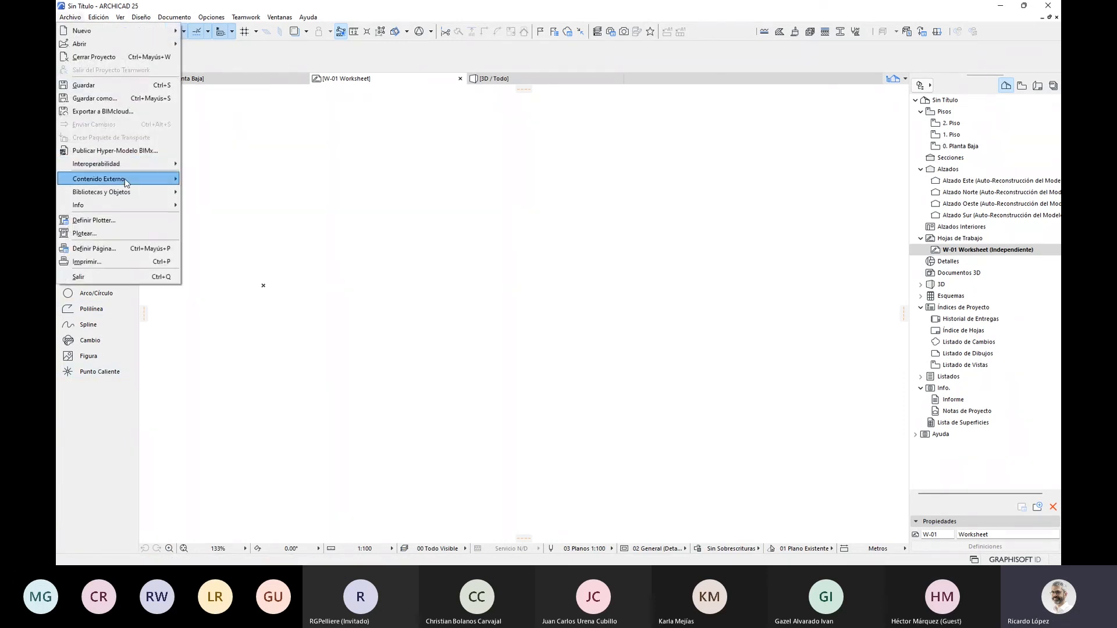
pyautogui.moveTo(126, 182)
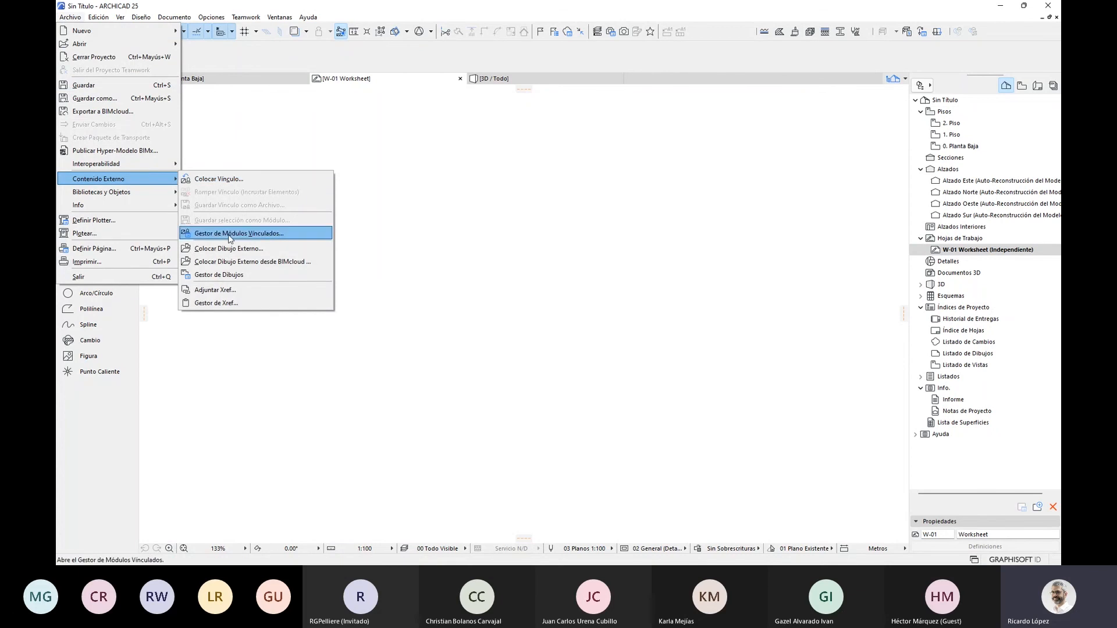
pyautogui.click(301, 249)
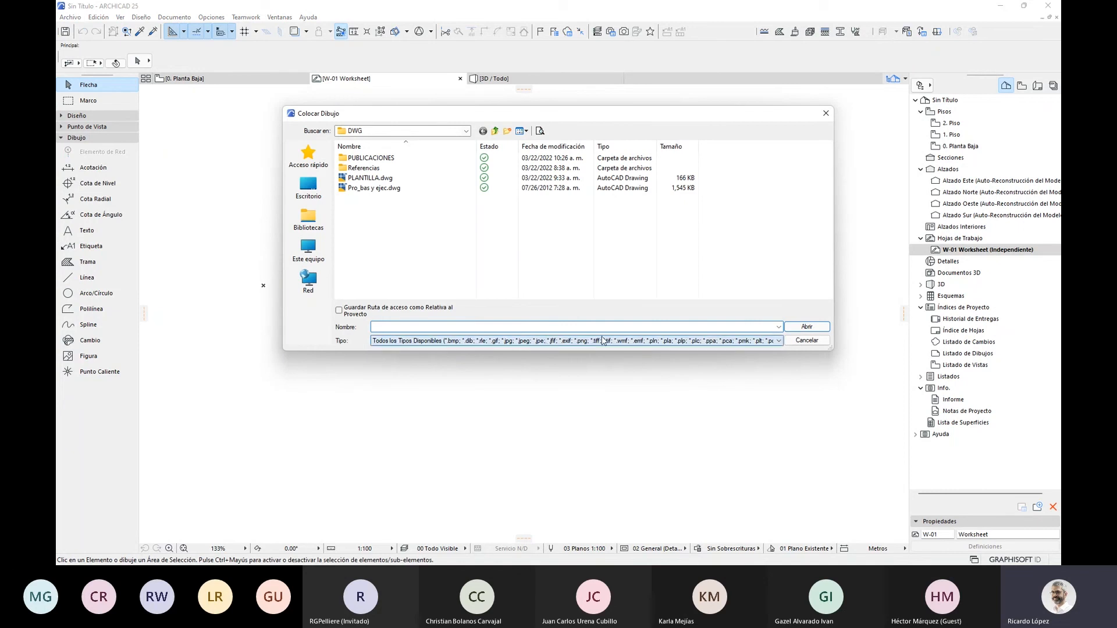
pyautogui.click(375, 188)
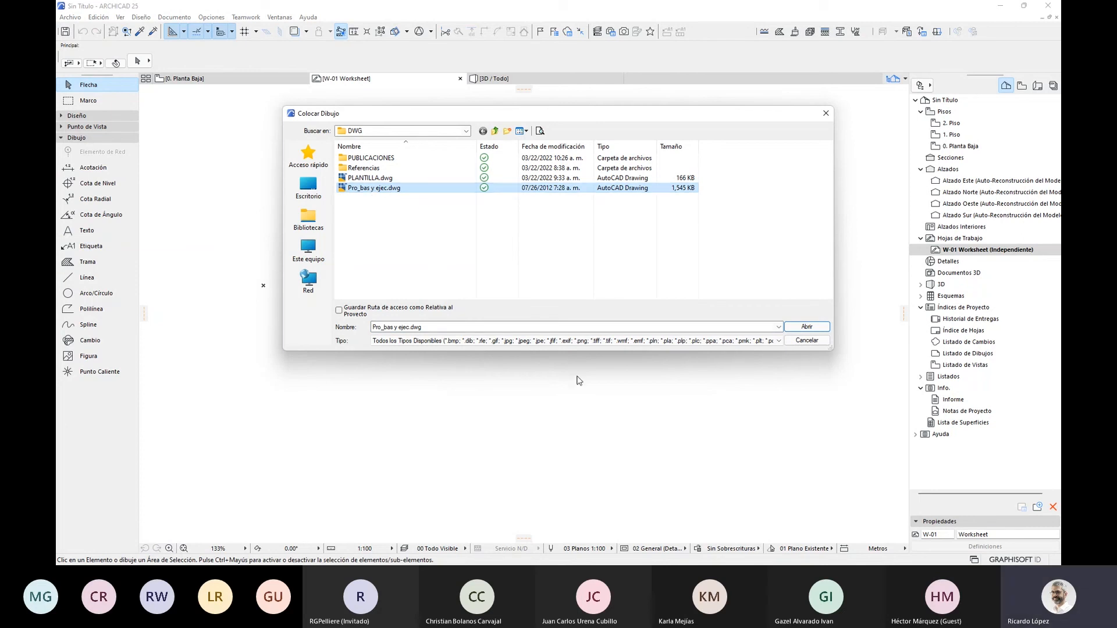
pyautogui.click(807, 327)
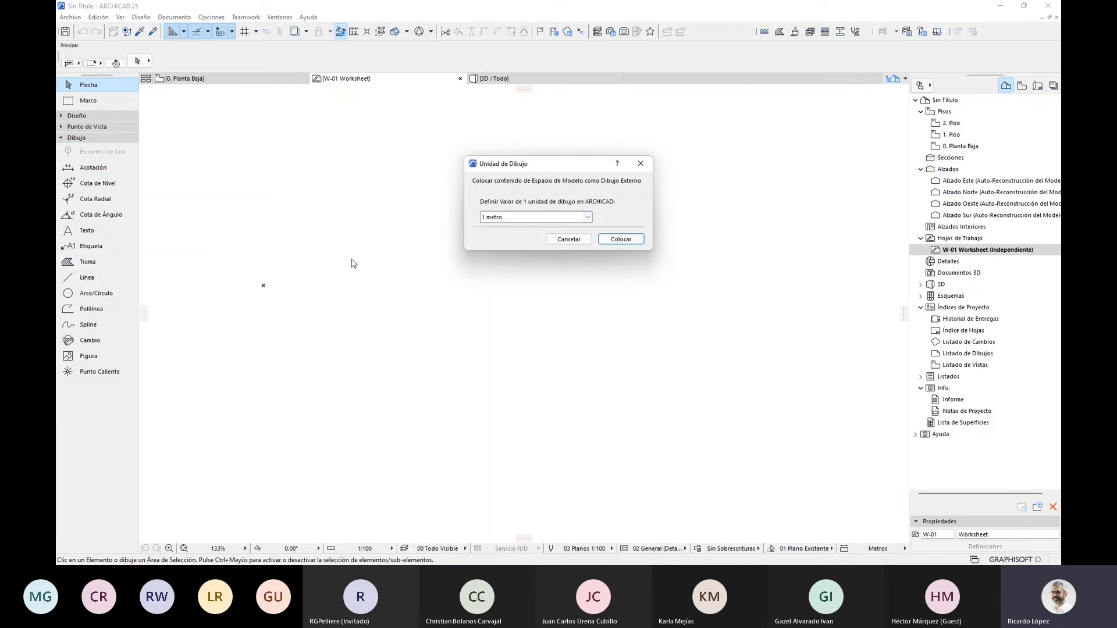
pyautogui.click(603, 240)
pyautogui.scroll(-3, 508, 294)
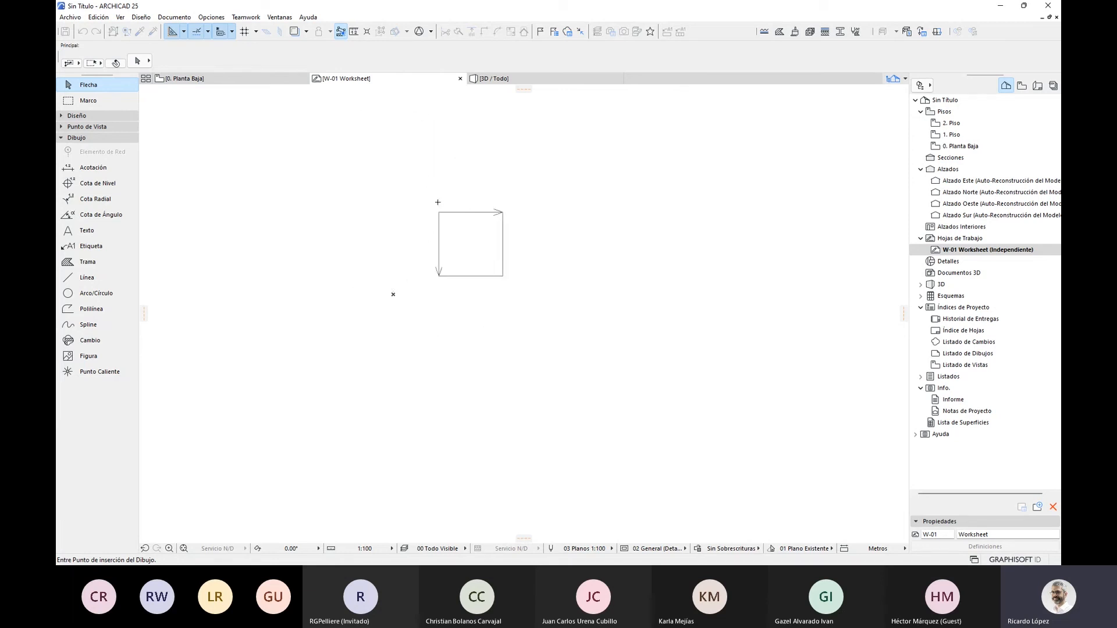
pyautogui.click(446, 172)
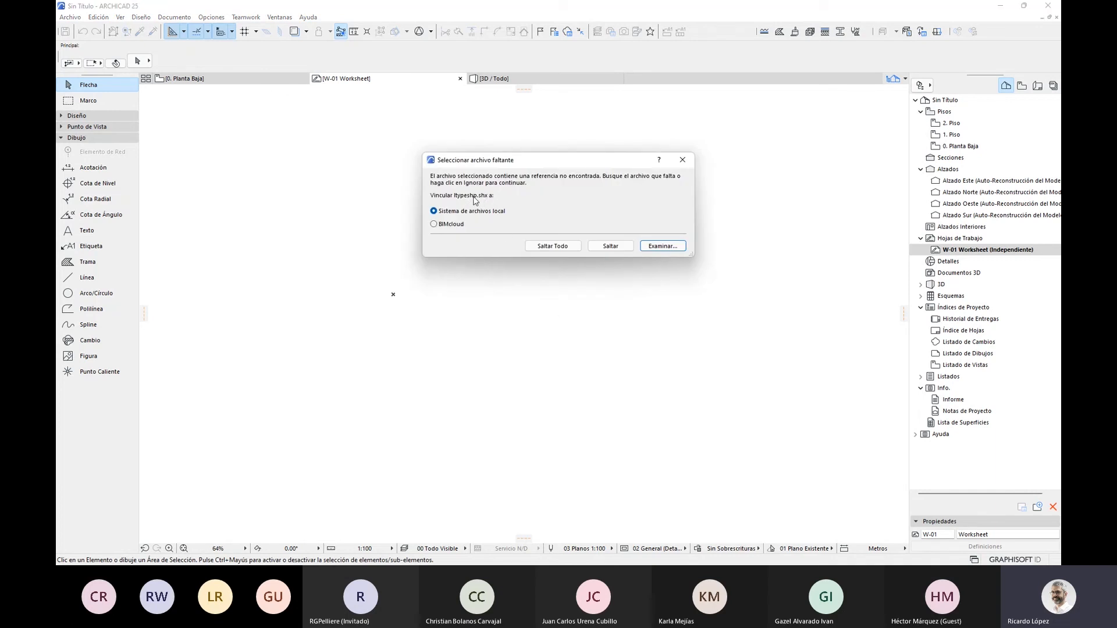
pyautogui.click(558, 246)
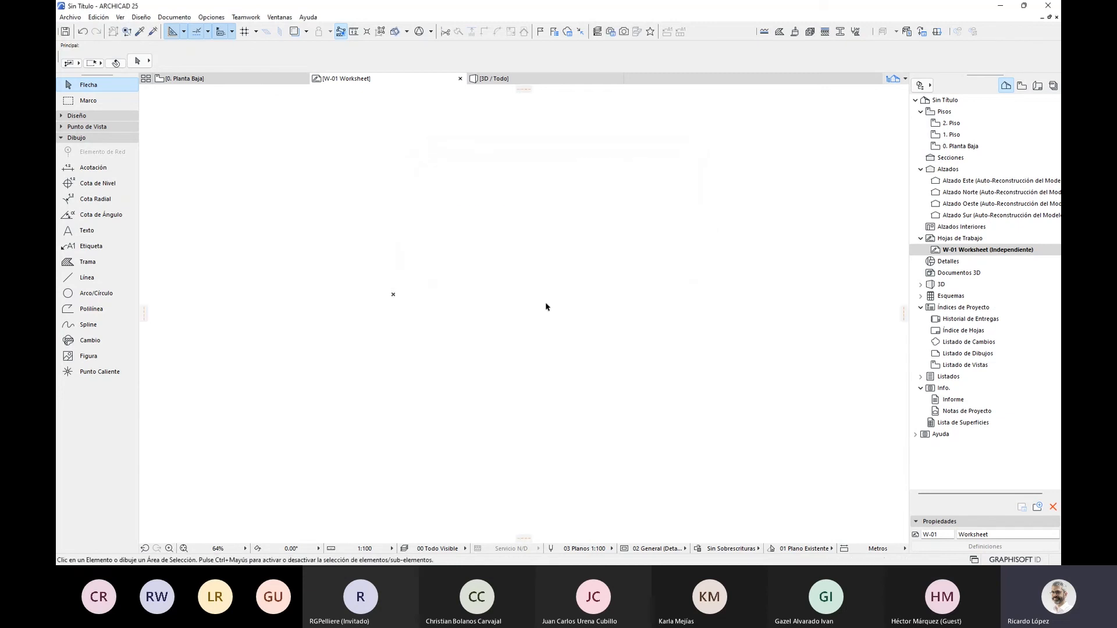
# - Move the placed Pro_bas y ejec drawing so that its lower-left corner sits on the worksheet origin
pyautogui.scroll(-3, 528, 302)
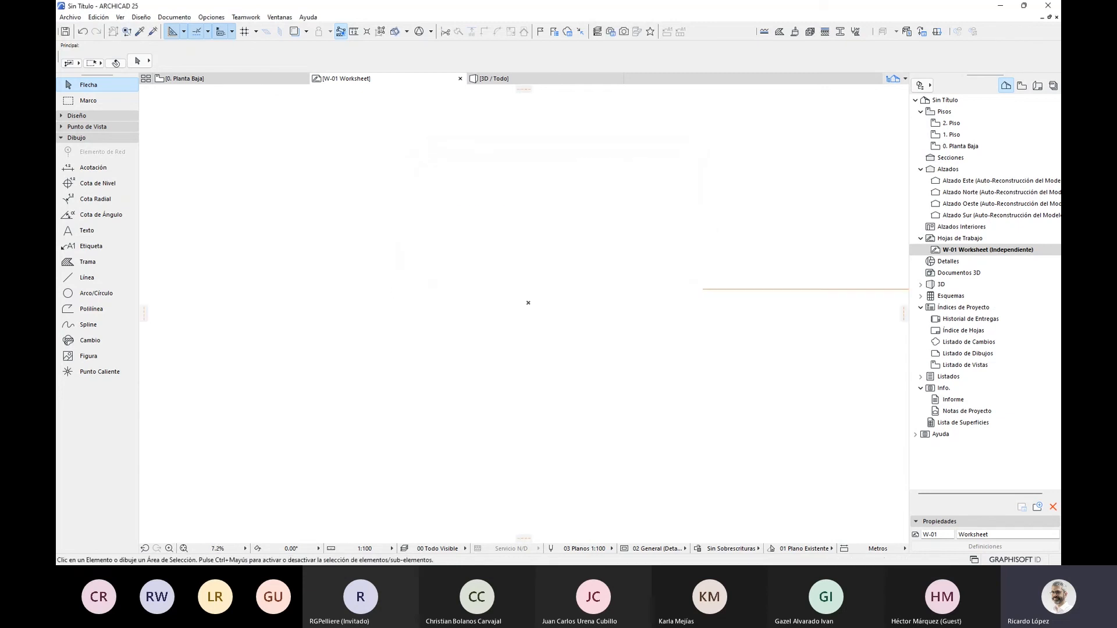
pyautogui.click(185, 549)
pyautogui.moveTo(697, 134)
pyautogui.mouseDown()
pyautogui.moveTo(611, 212)
pyautogui.moveTo(613, 237)
pyautogui.mouseUp()
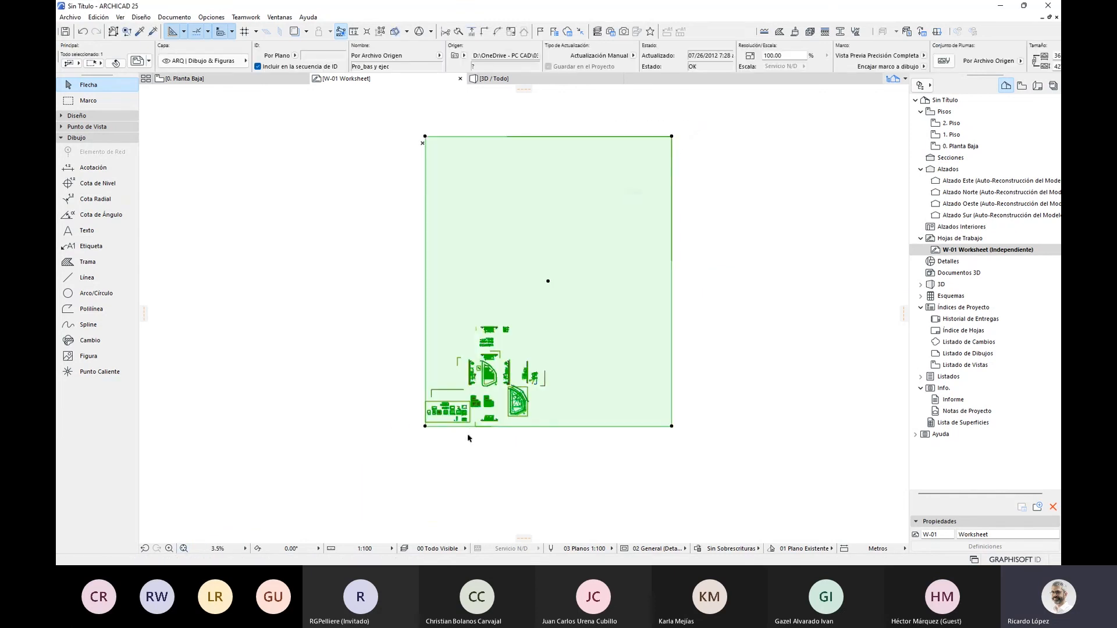
pyautogui.hotkey('ctrl', 'd')
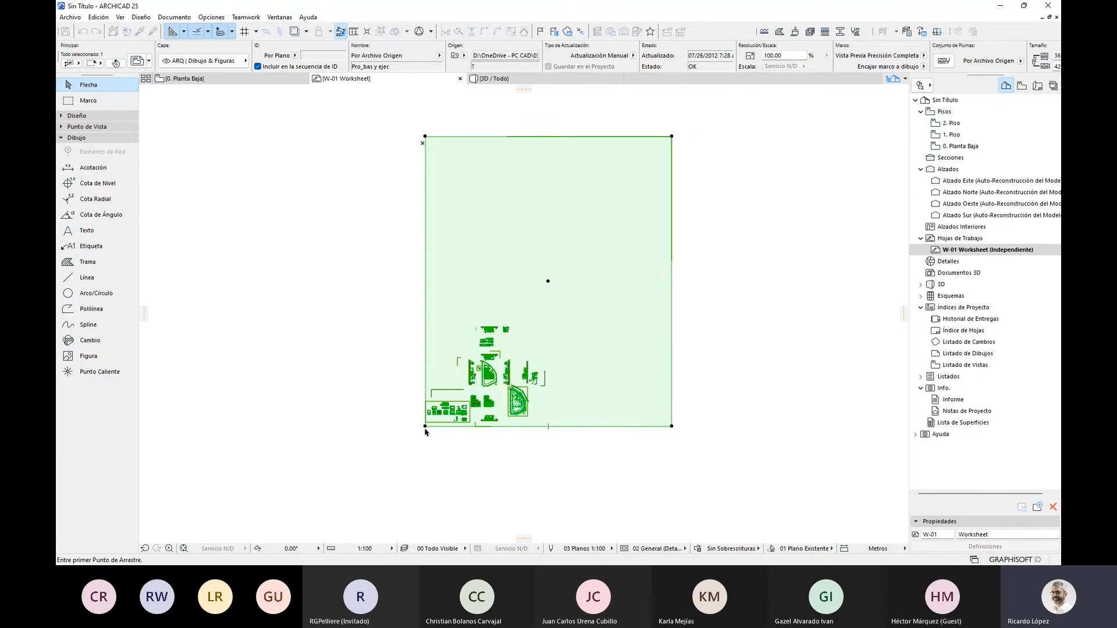
pyautogui.click(425, 426)
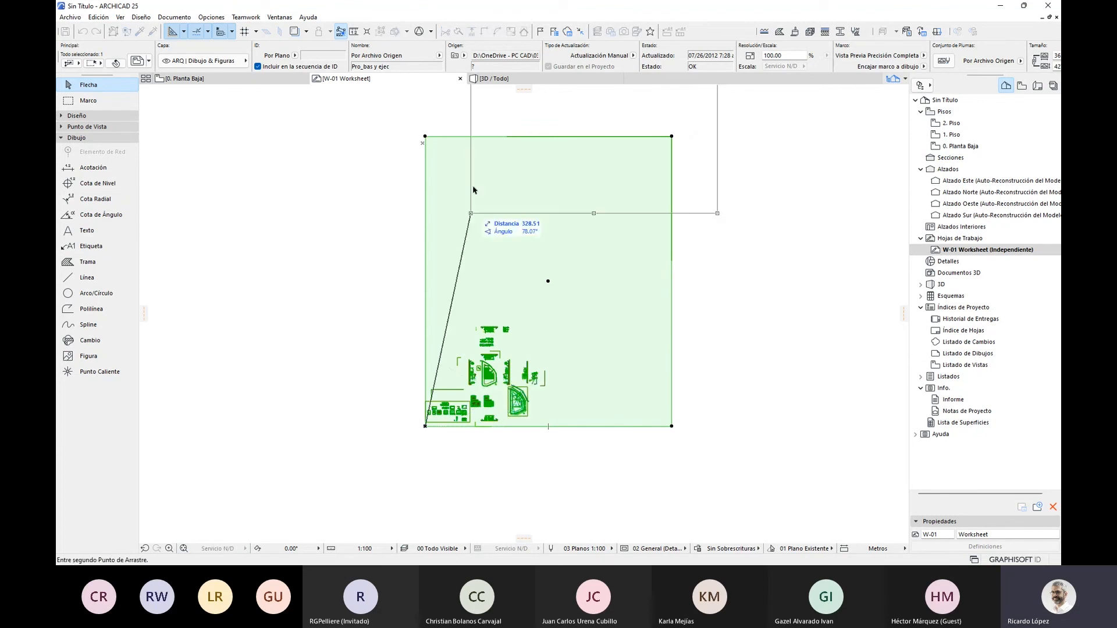
pyautogui.click(423, 143)
# - Examine the plans, elevations and details of the placed drawing, including the ground floor plan around the garage up close
pyautogui.scroll(-6, 496, 426)
pyautogui.scroll(7, 509, 239)
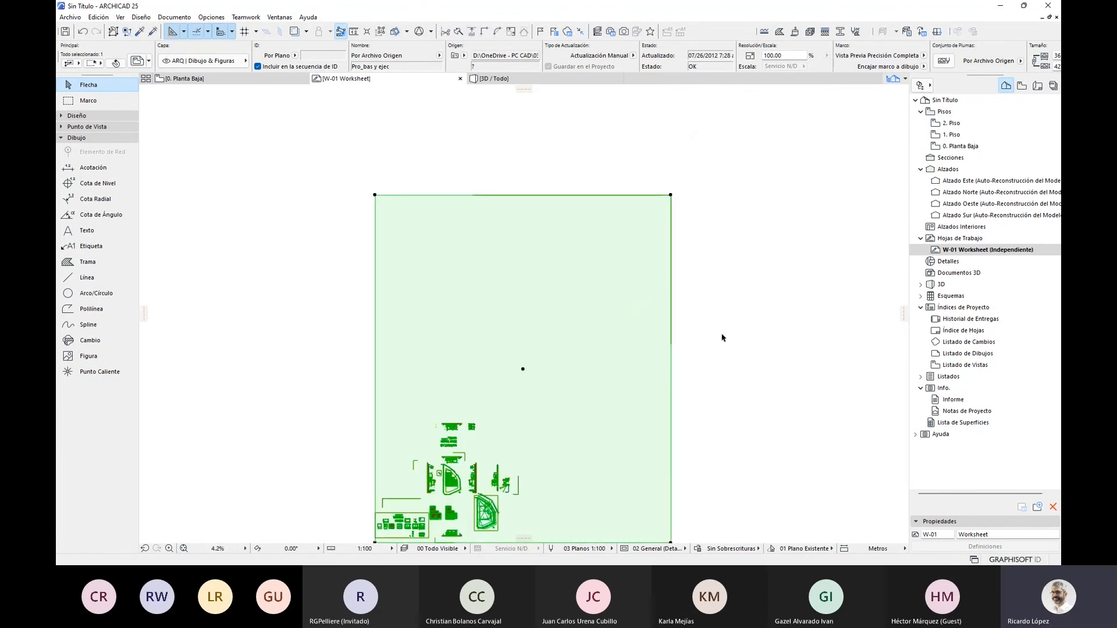
pyautogui.scroll(3, 695, 233)
pyautogui.scroll(-4, 588, 438)
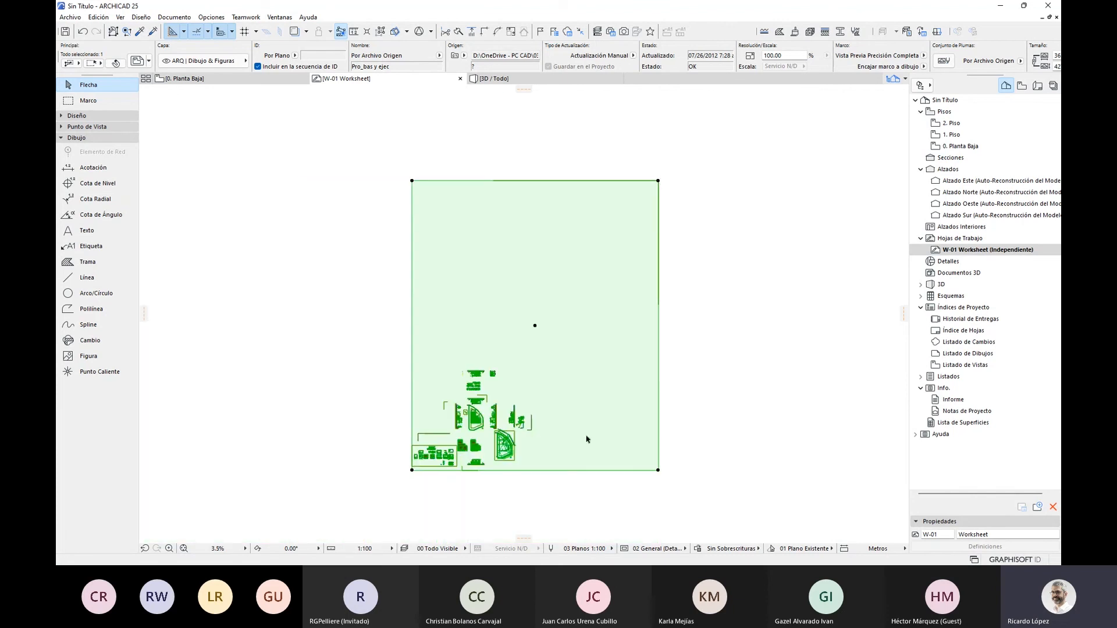
pyautogui.scroll(3, 482, 468)
pyautogui.click(449, 476)
pyautogui.scroll(8, 457, 349)
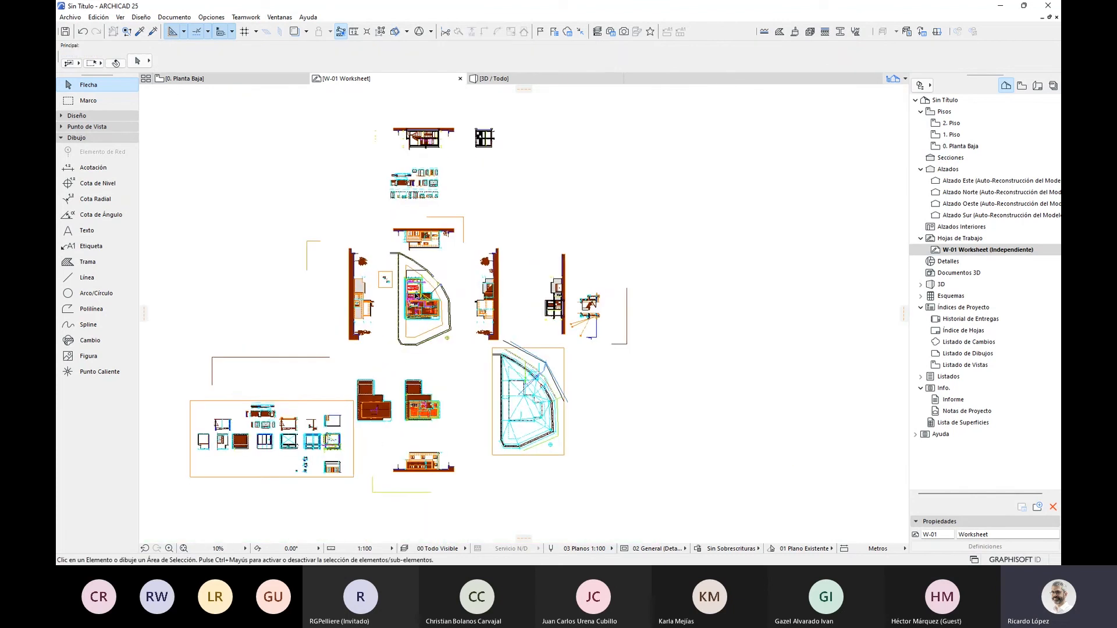
pyautogui.scroll(4, 460, 335)
pyautogui.scroll(3, 457, 339)
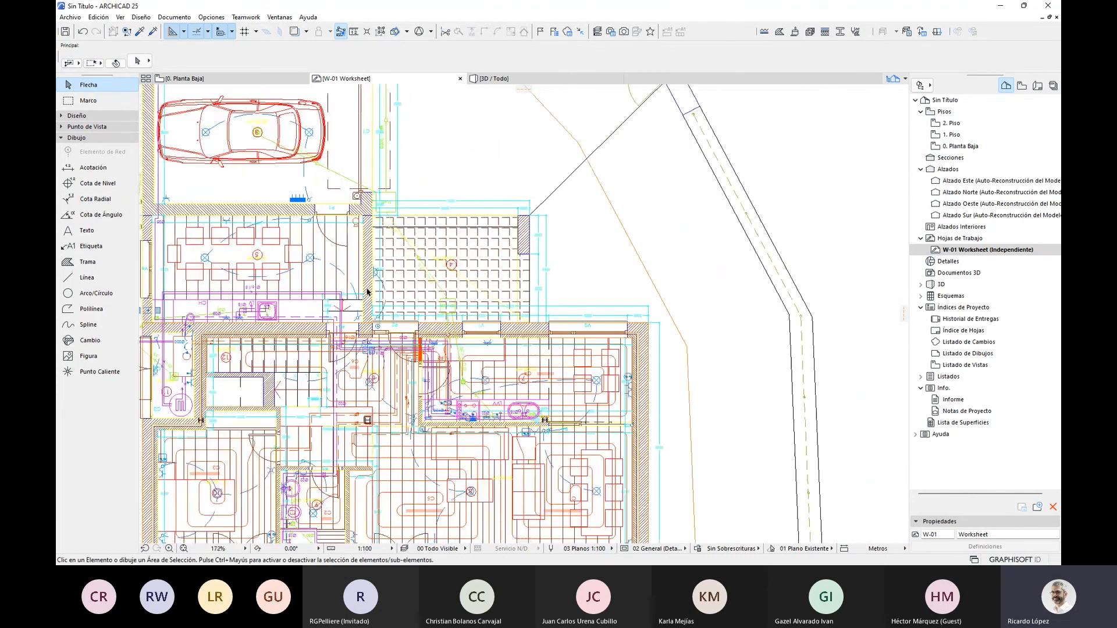
pyautogui.scroll(-3, 373, 288)
pyautogui.scroll(-10, 385, 291)
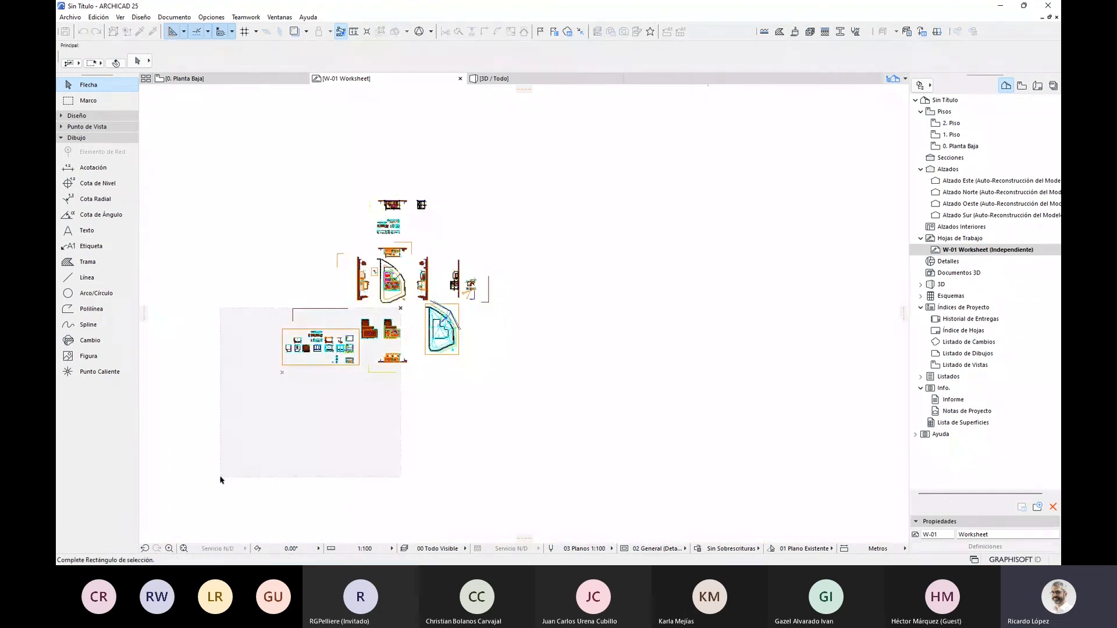
# - Explode the placed drawing in the current view without keeping the original elements, using Importar Capas Incrustadas for the layers
pyautogui.click(465, 311)
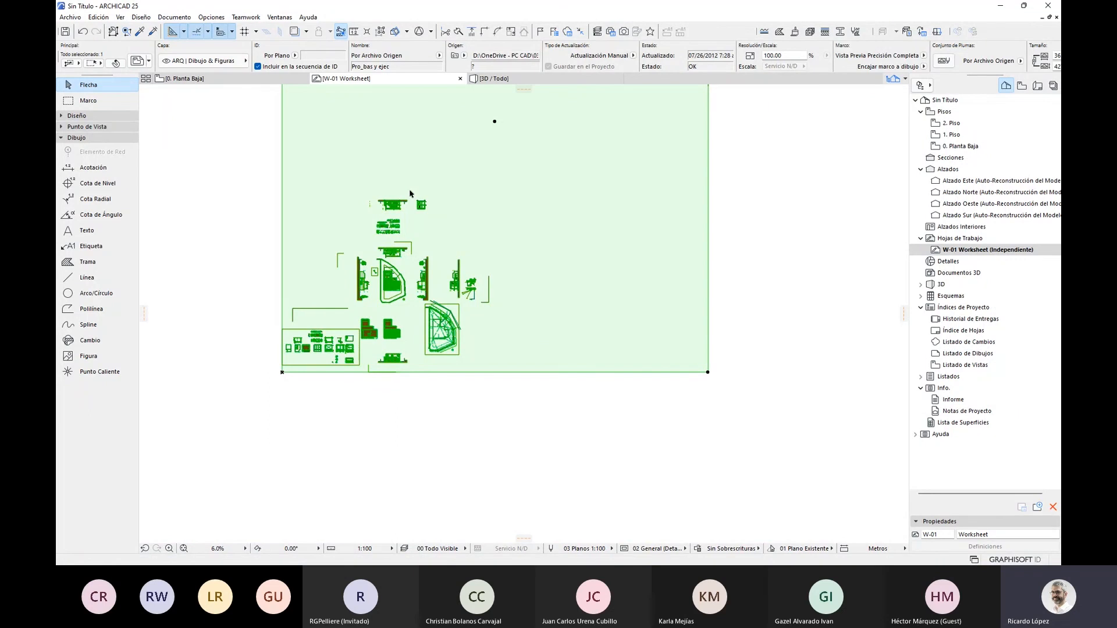
pyautogui.rightClick(499, 149)
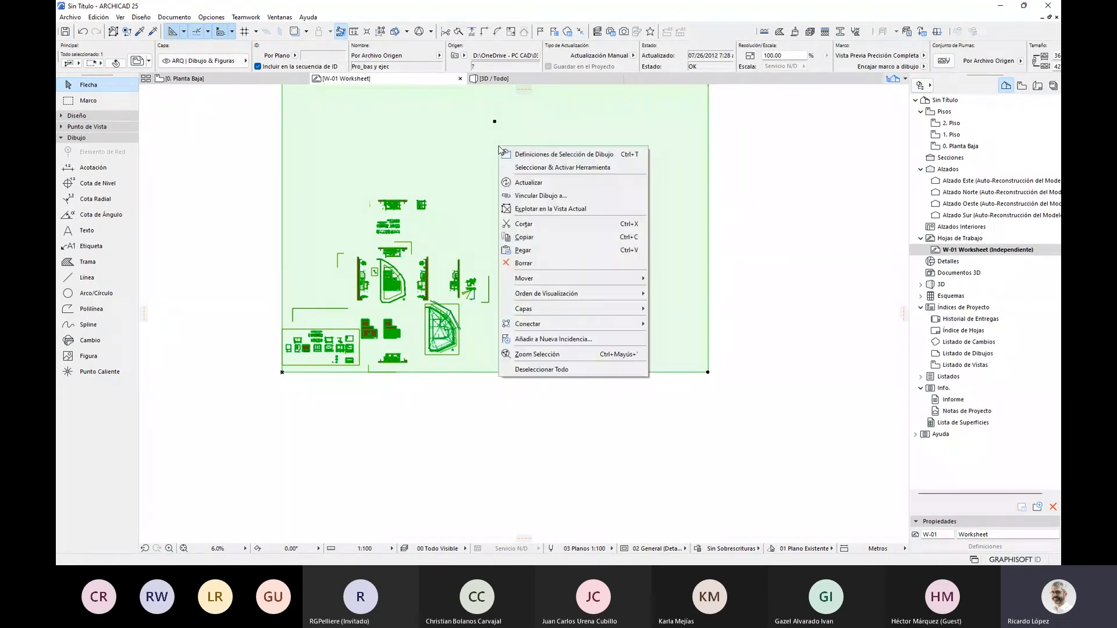
pyautogui.click(614, 211)
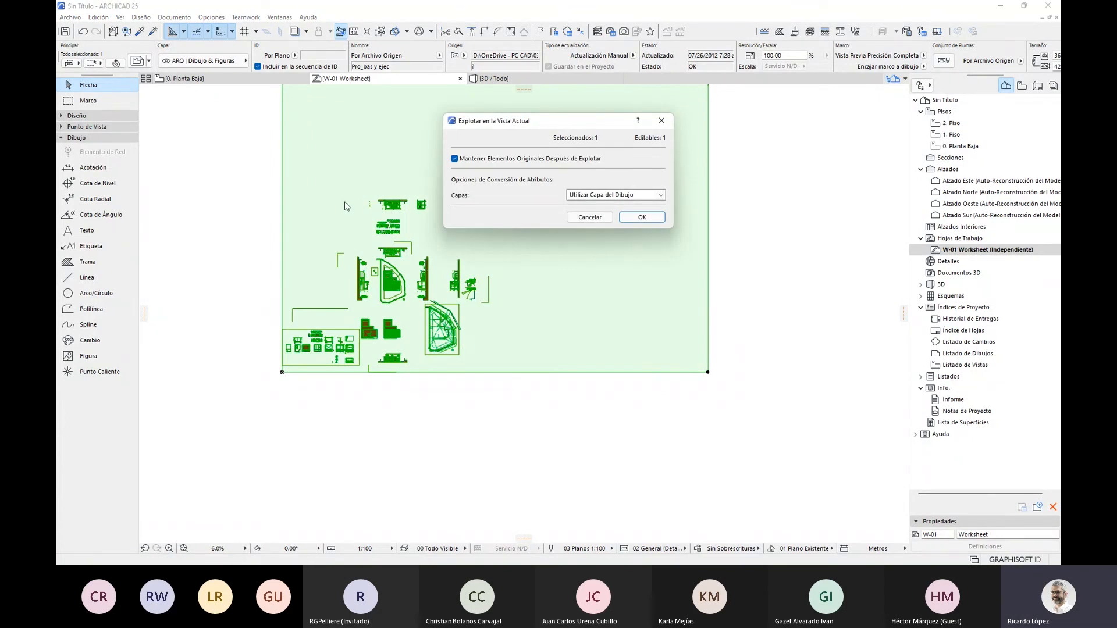
pyautogui.click(455, 159)
pyautogui.click(665, 197)
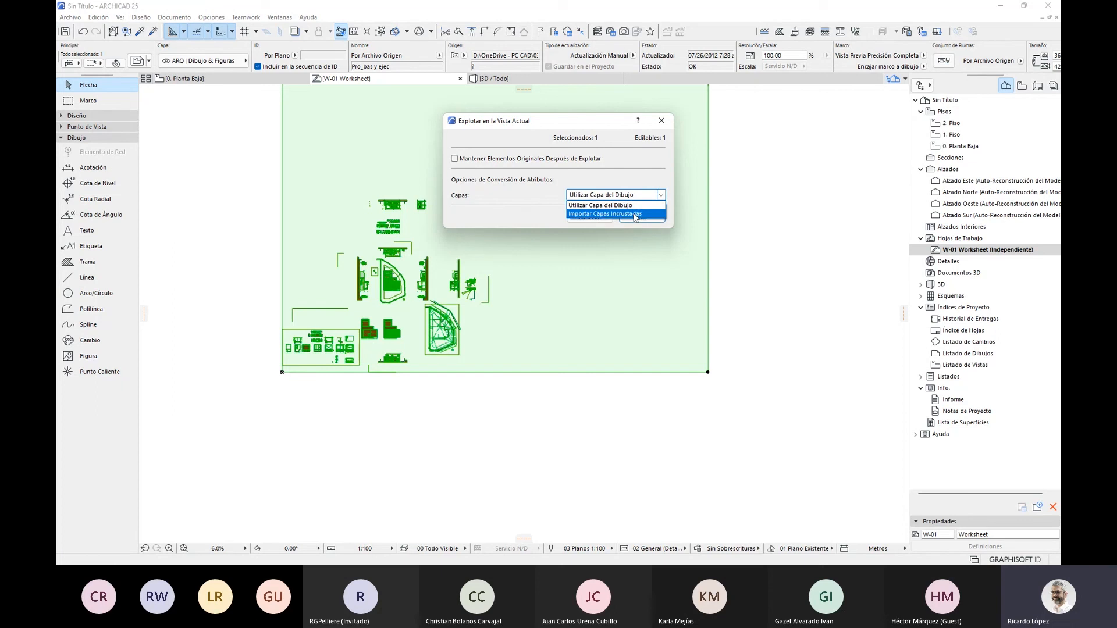
pyautogui.click(635, 214)
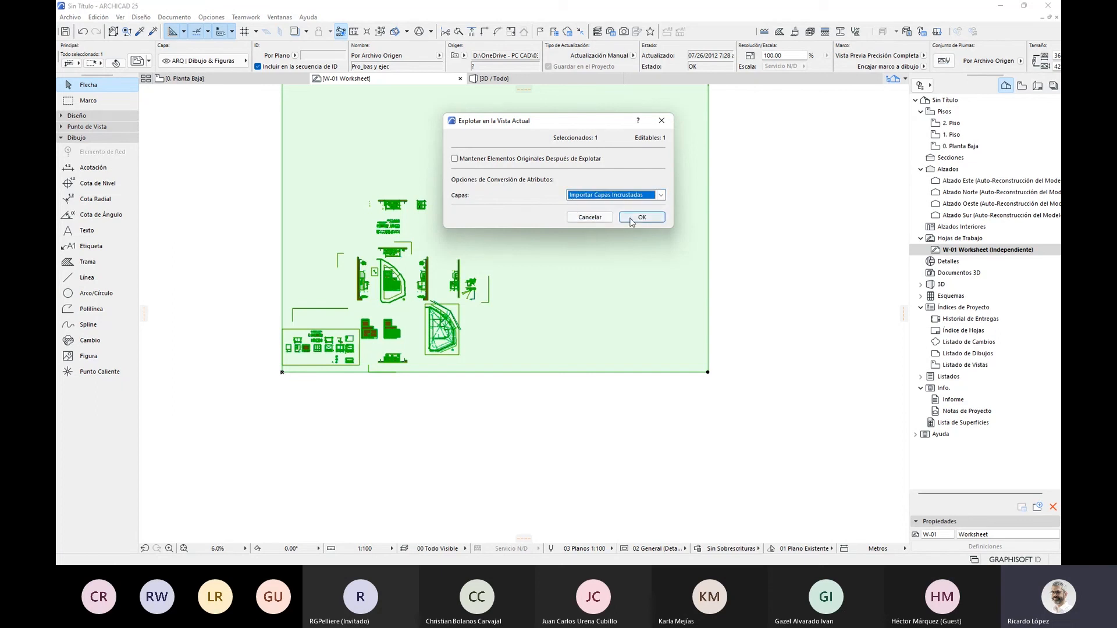
pyautogui.click(639, 217)
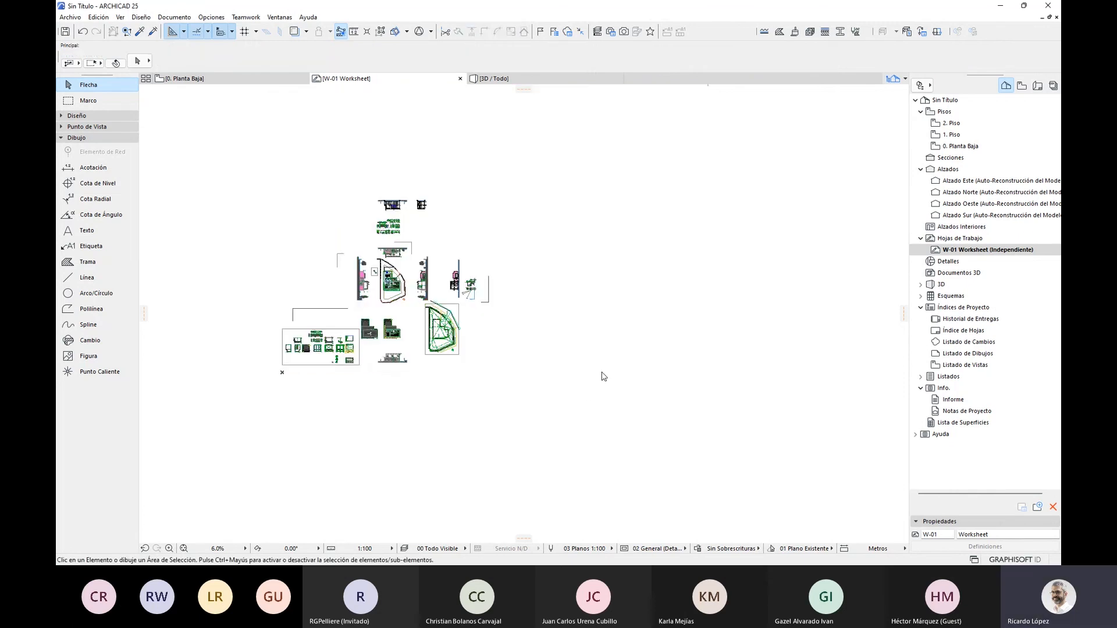
pyautogui.scroll(10, 351, 314)
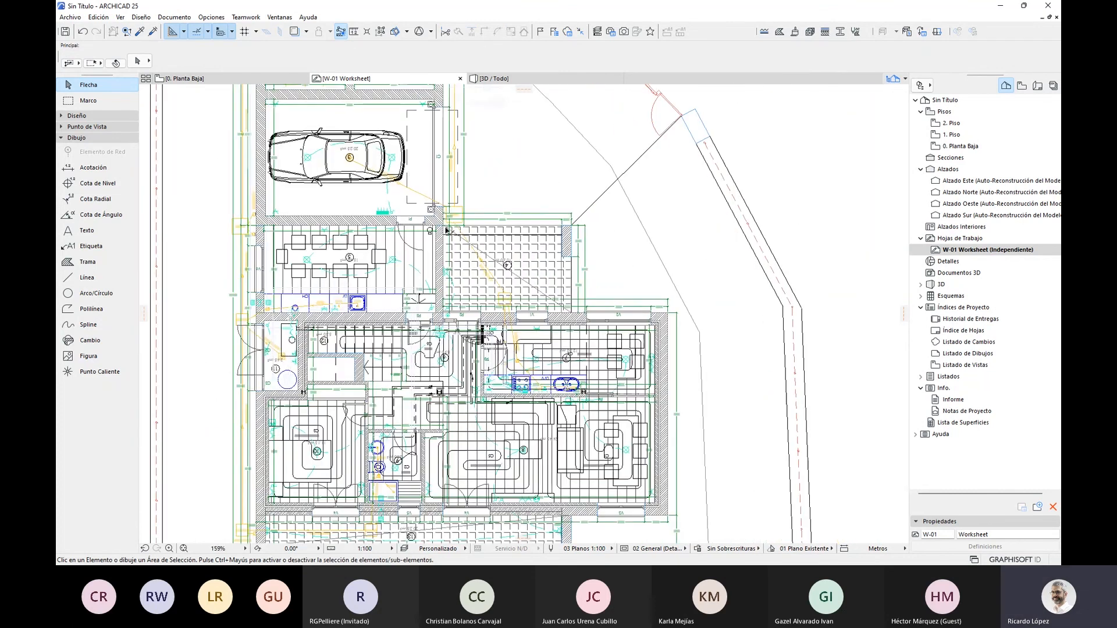
pyautogui.scroll(4, 402, 223)
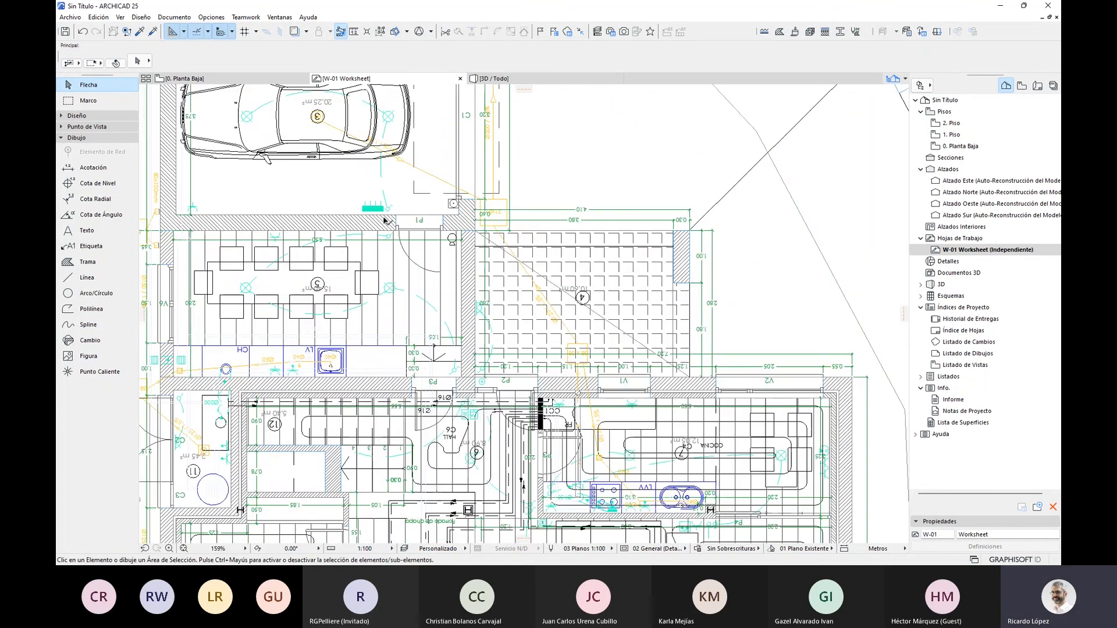
# - Replace the P1 door label between the garage and the dining room with the text "hola"
pyautogui.scroll(6, 401, 223)
pyautogui.click(453, 221)
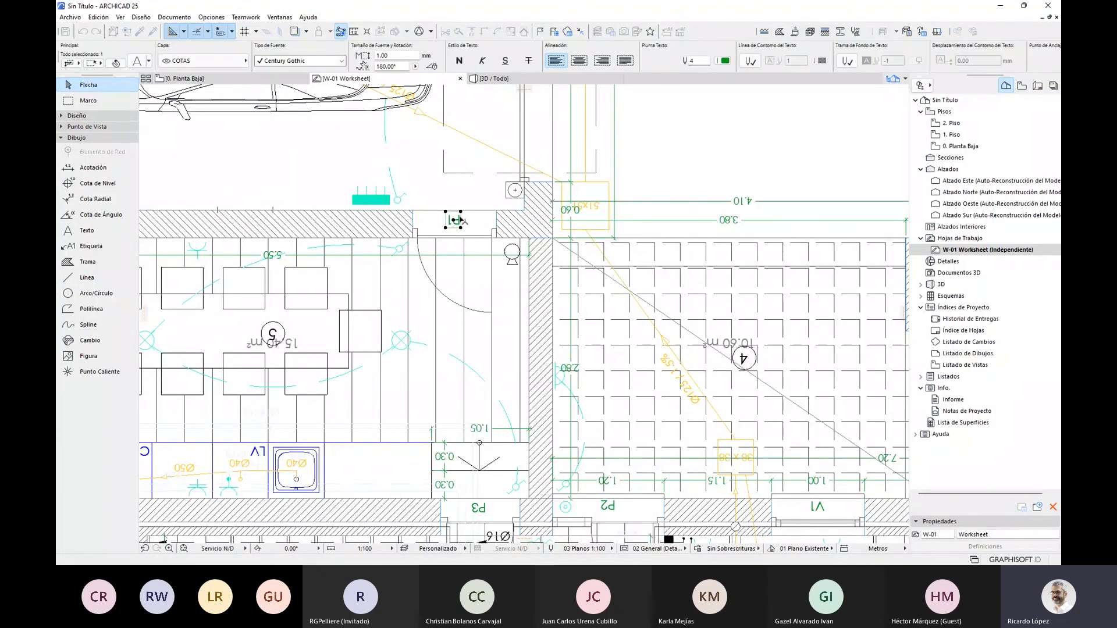
pyautogui.scroll(6, 452, 220)
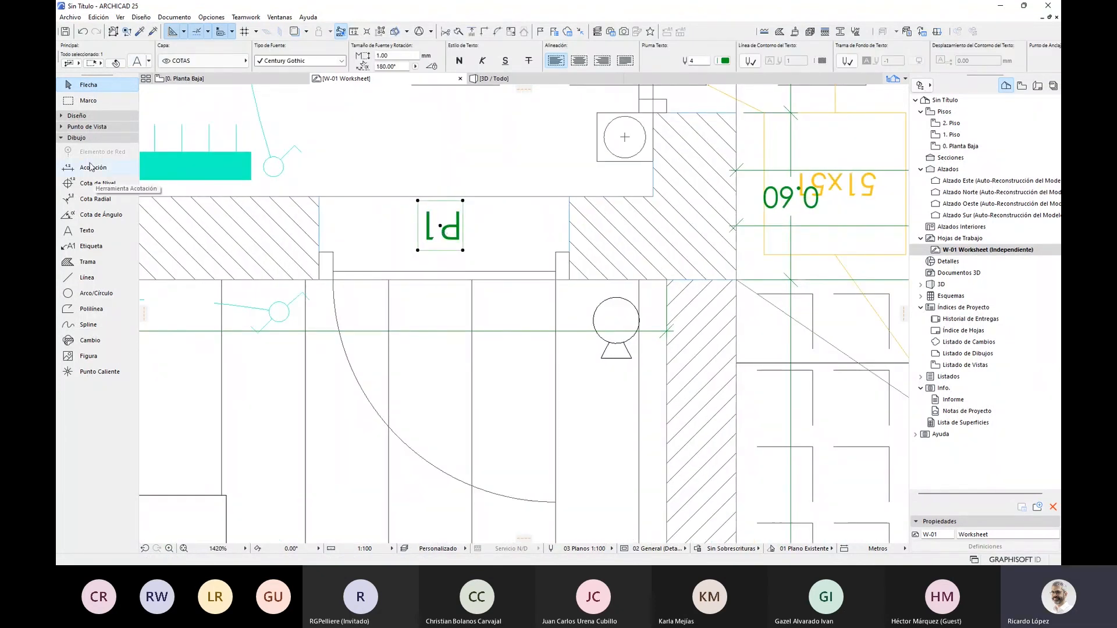
pyautogui.click(86, 230)
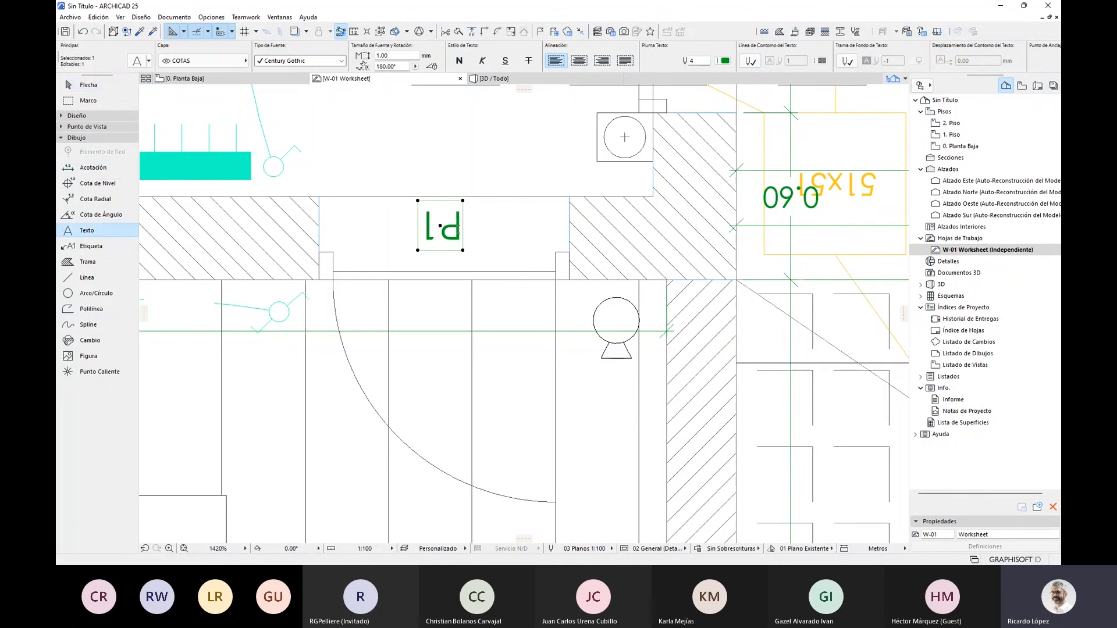
pyautogui.click(460, 231)
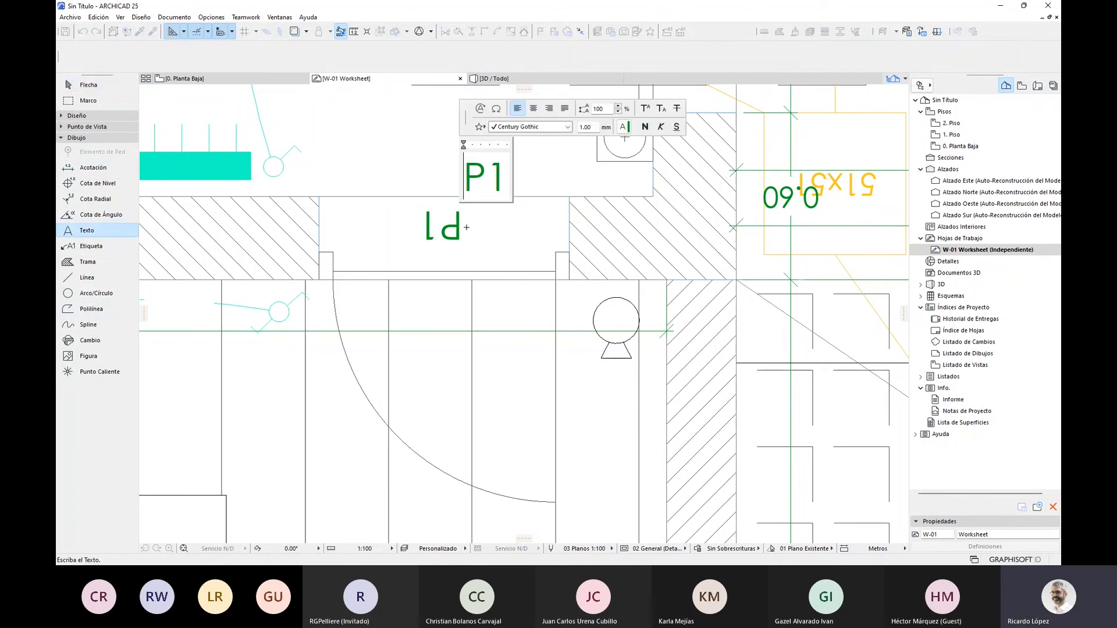
pyautogui.write('hola')
pyautogui.press('Delete')
pyautogui.press('Delete')
pyautogui.click(419, 186)
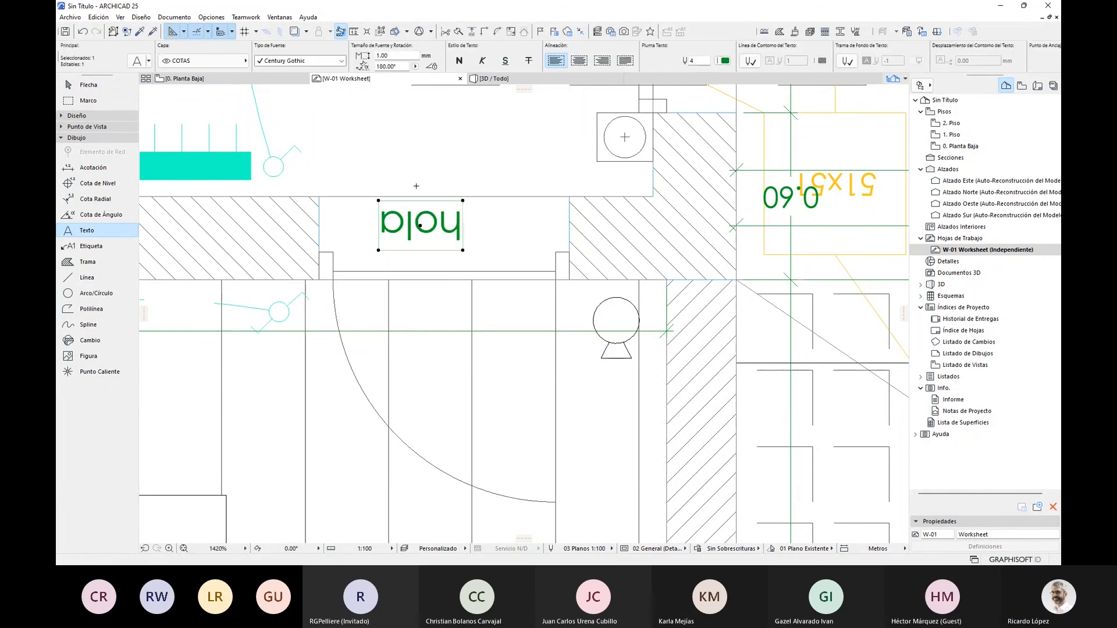
pyautogui.scroll(-3, 523, 227)
pyautogui.press('Escape')
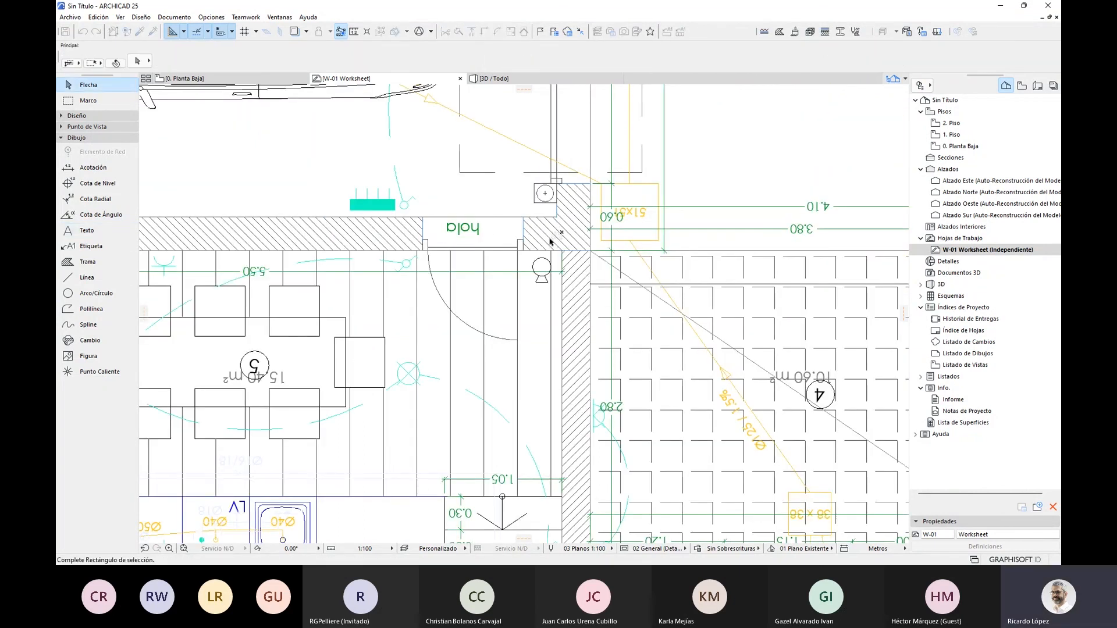
# - Inspect individual exploded elements of the ground floor plan, including the wall and terrace outlines, the porch electrical arc and the hall heating circuit
pyautogui.scroll(-3, 557, 240)
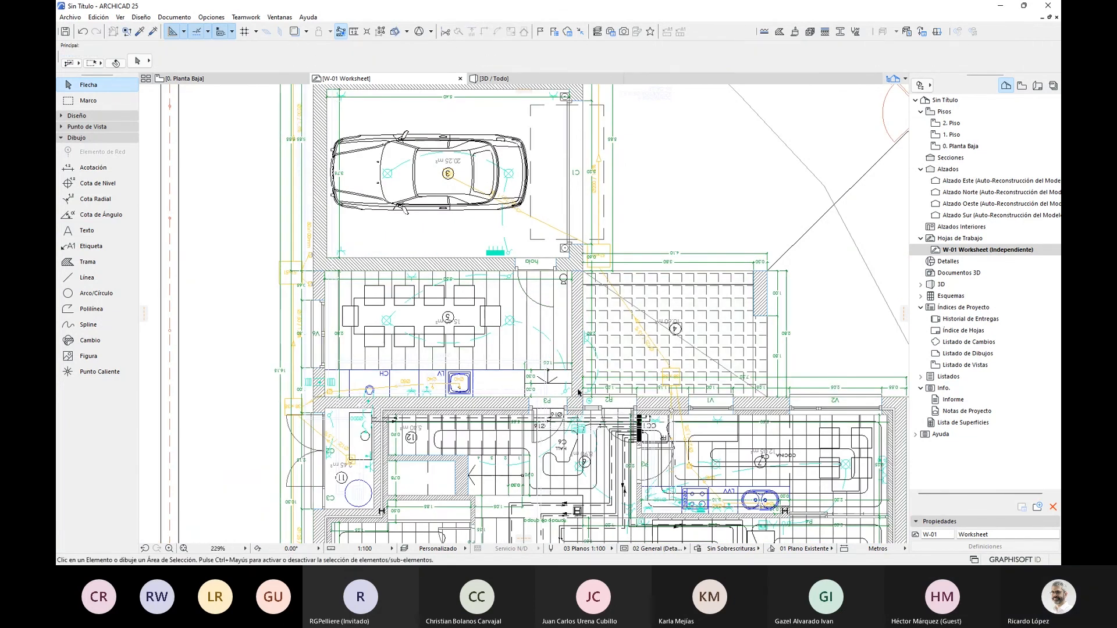
pyautogui.click(574, 310)
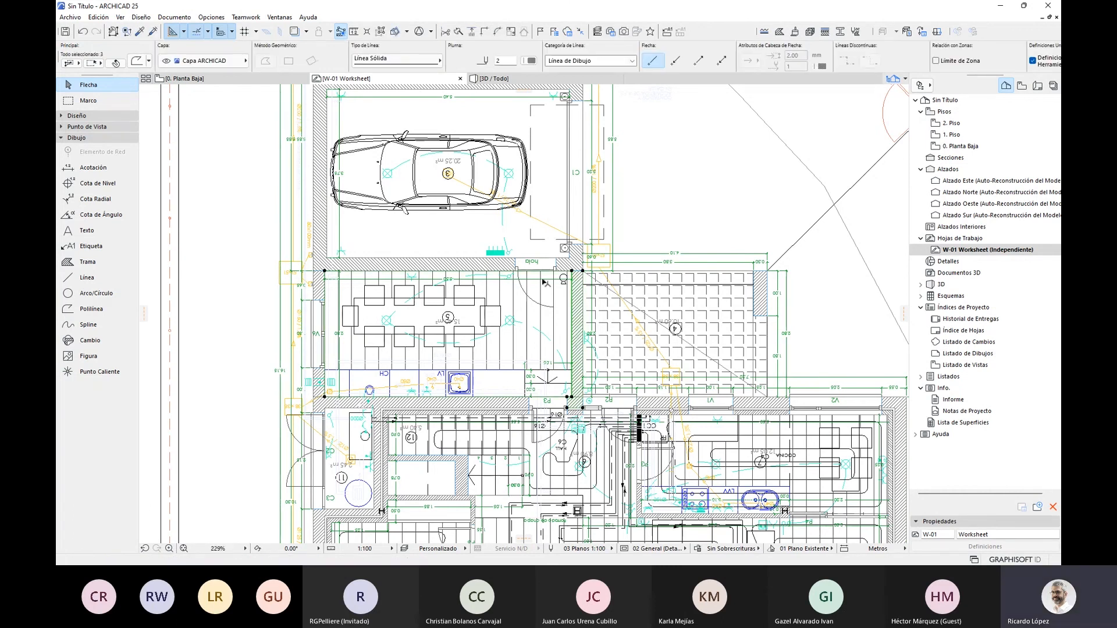
pyautogui.press('Escape')
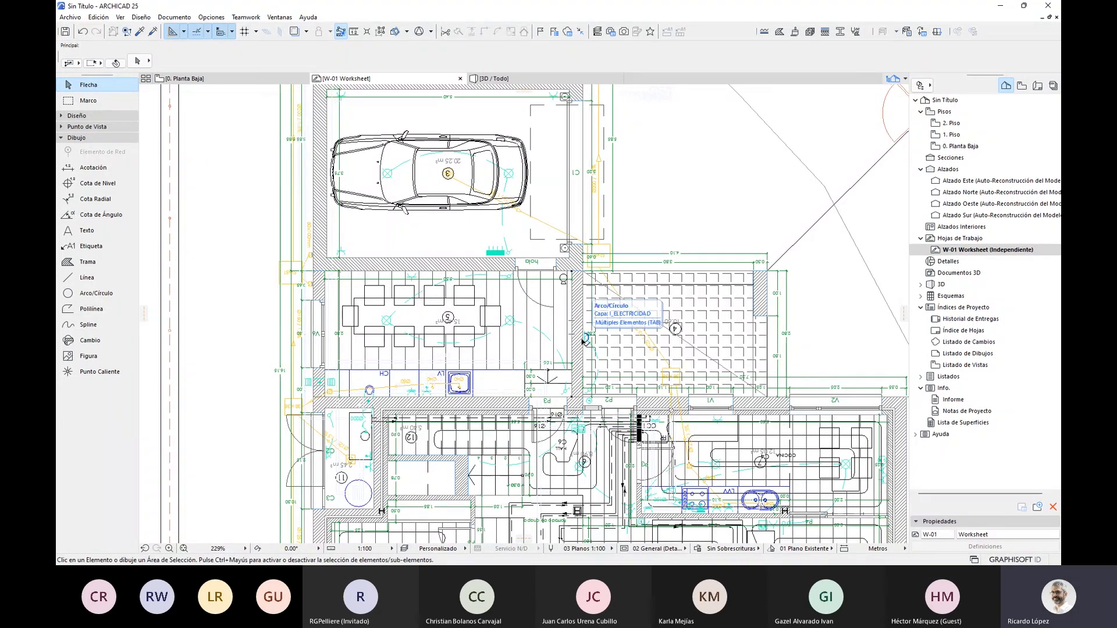
pyautogui.click(577, 374)
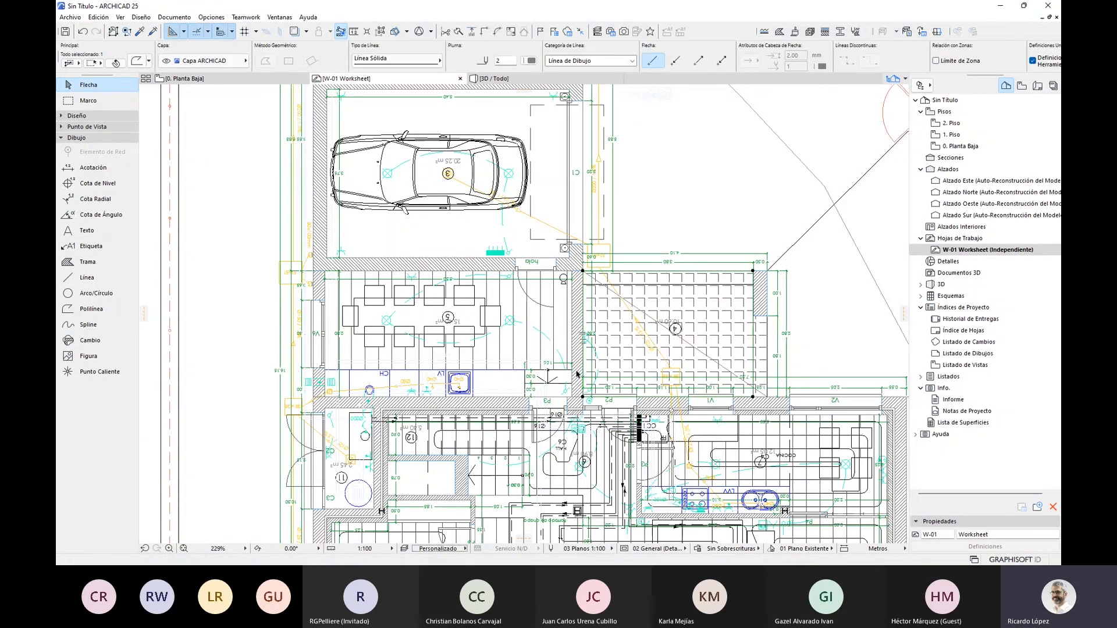
pyautogui.press('Escape')
pyautogui.scroll(-4, 605, 326)
pyautogui.moveTo(637, 518); pyautogui.dragTo(625, 389, button='middle')
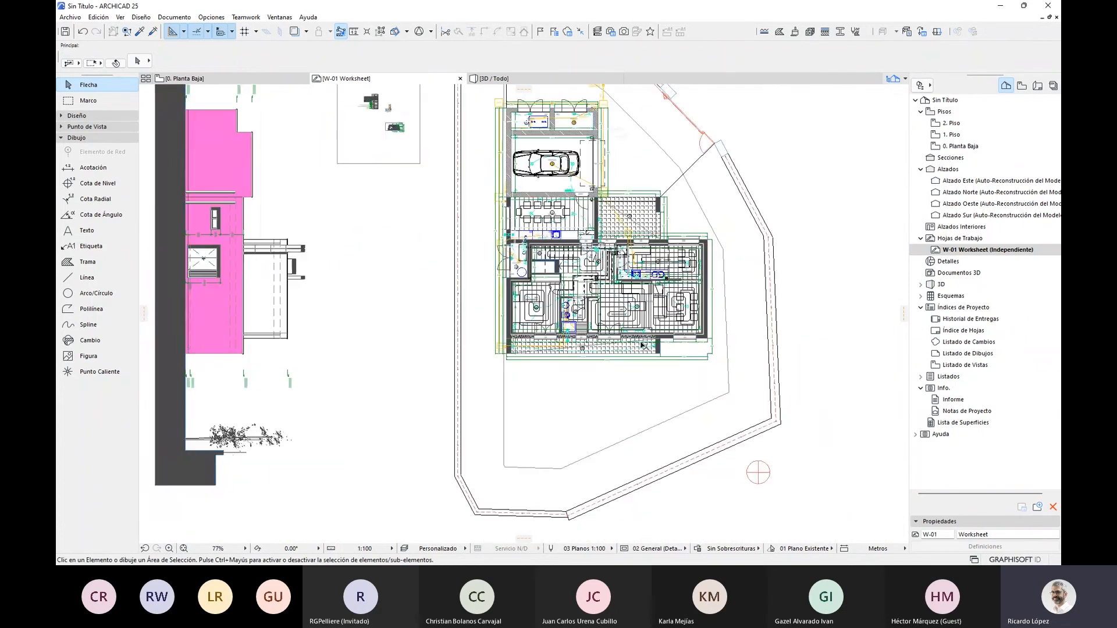
pyautogui.scroll(3, 622, 386)
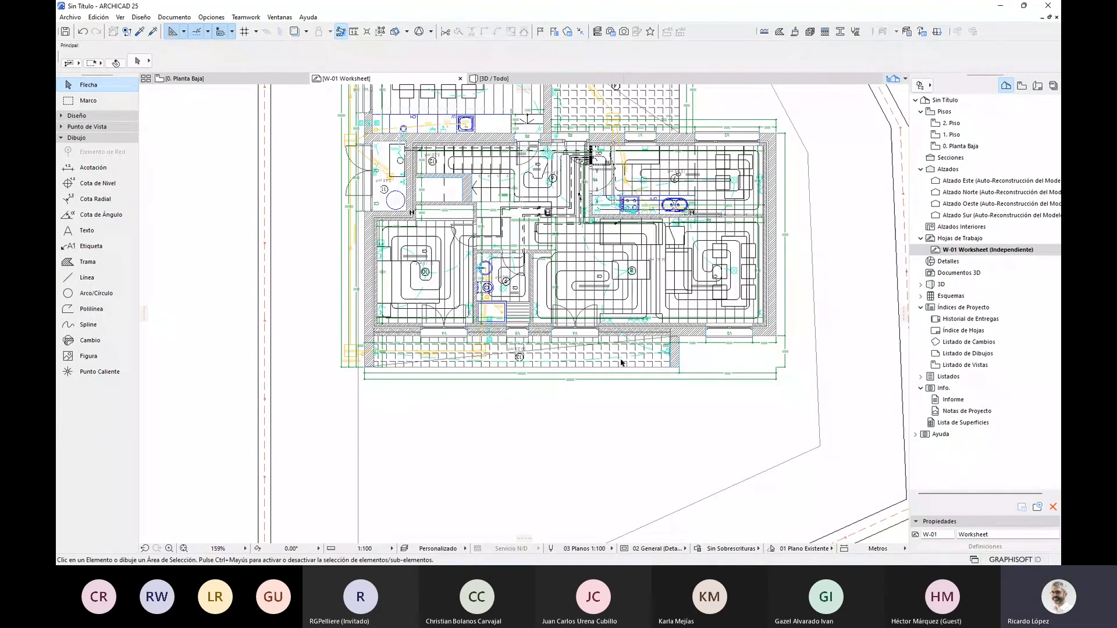
pyautogui.click(619, 360)
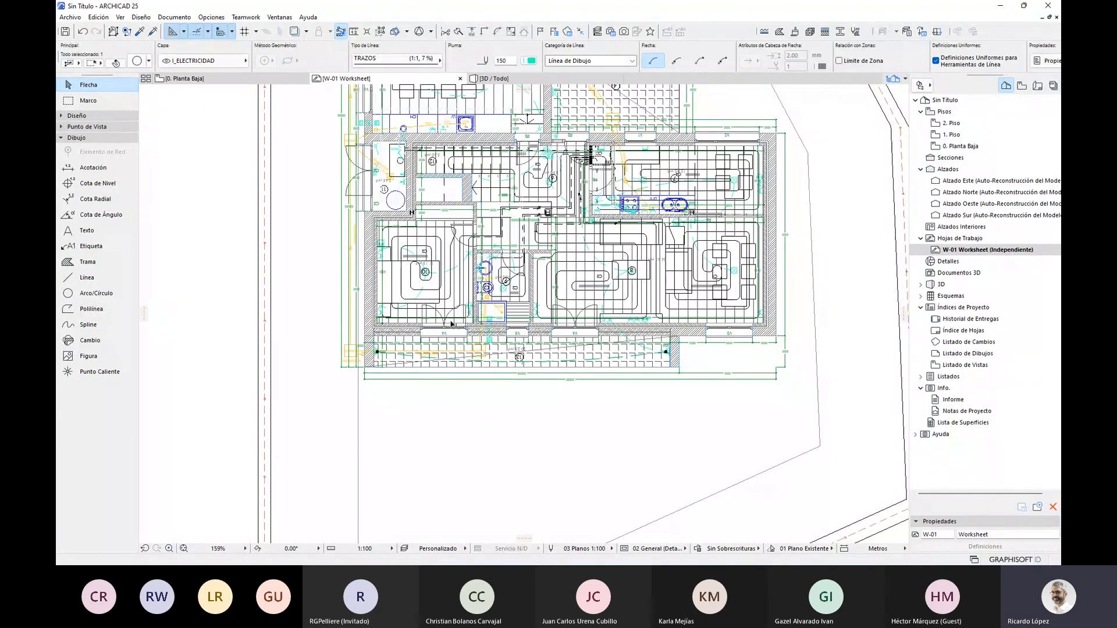
pyautogui.scroll(3, 548, 154)
pyautogui.press('Escape')
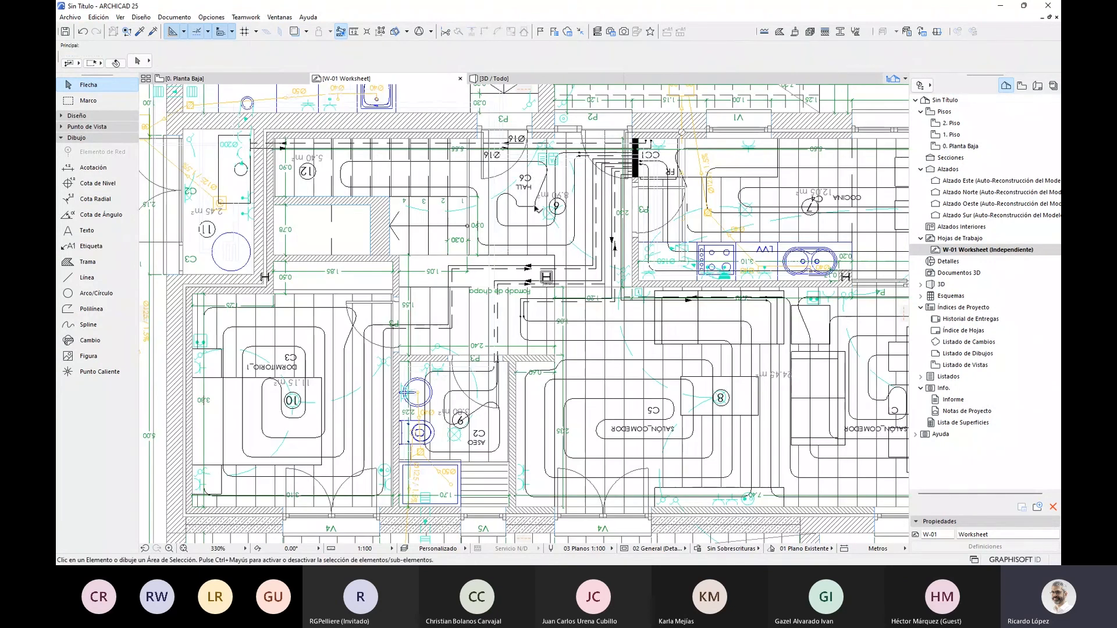
pyautogui.click(536, 206)
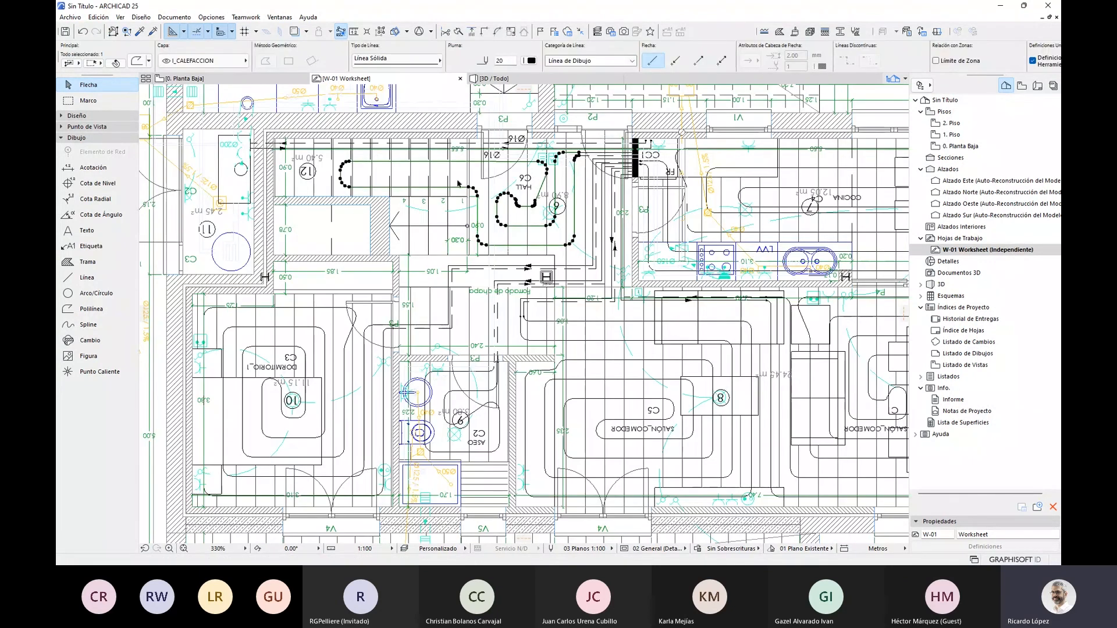
pyautogui.press('Escape')
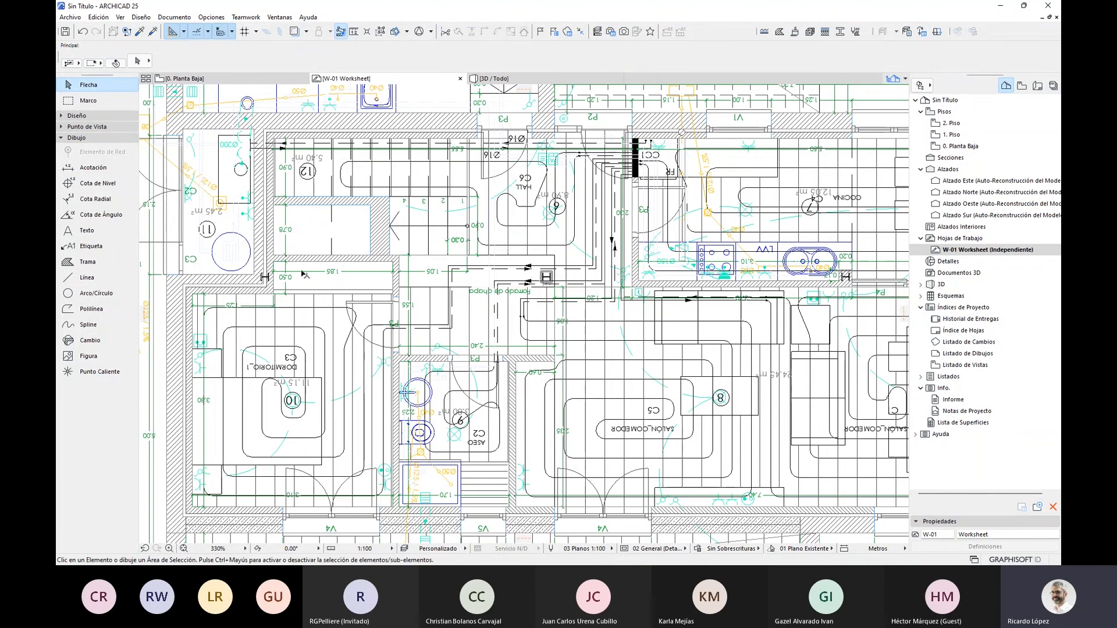
# - Examine the small framed construction details beside the site plan up close, including the annotated floor and wall detail
pyautogui.scroll(-10, 435, 337)
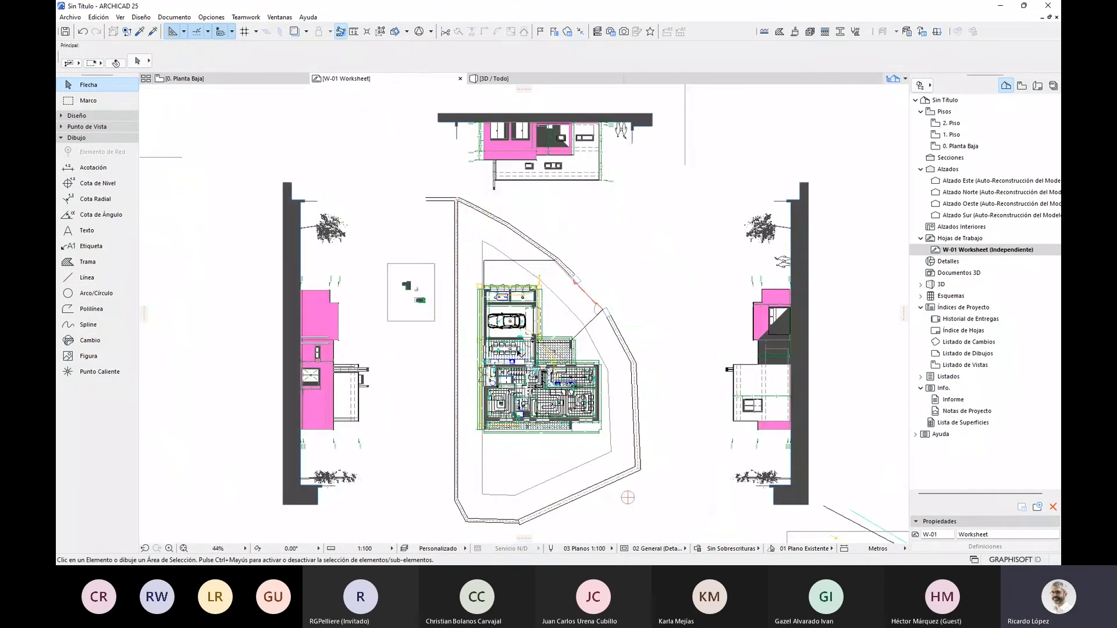
pyautogui.scroll(8, 407, 294)
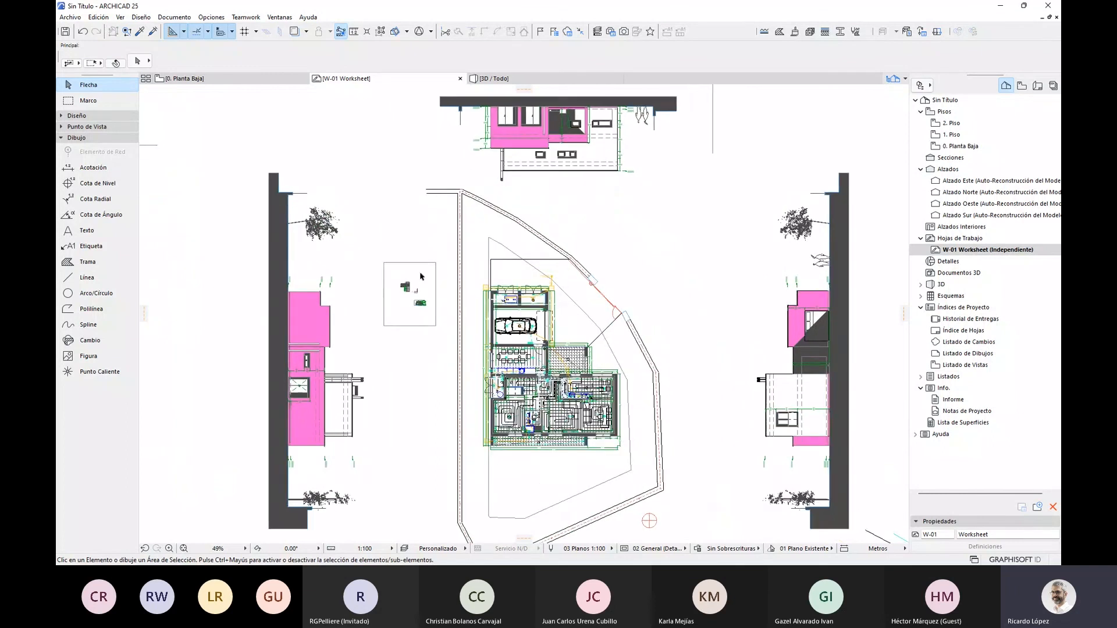
pyautogui.moveTo(407, 296); pyautogui.dragTo(501, 354, button='middle')
pyautogui.scroll(9, 501, 354)
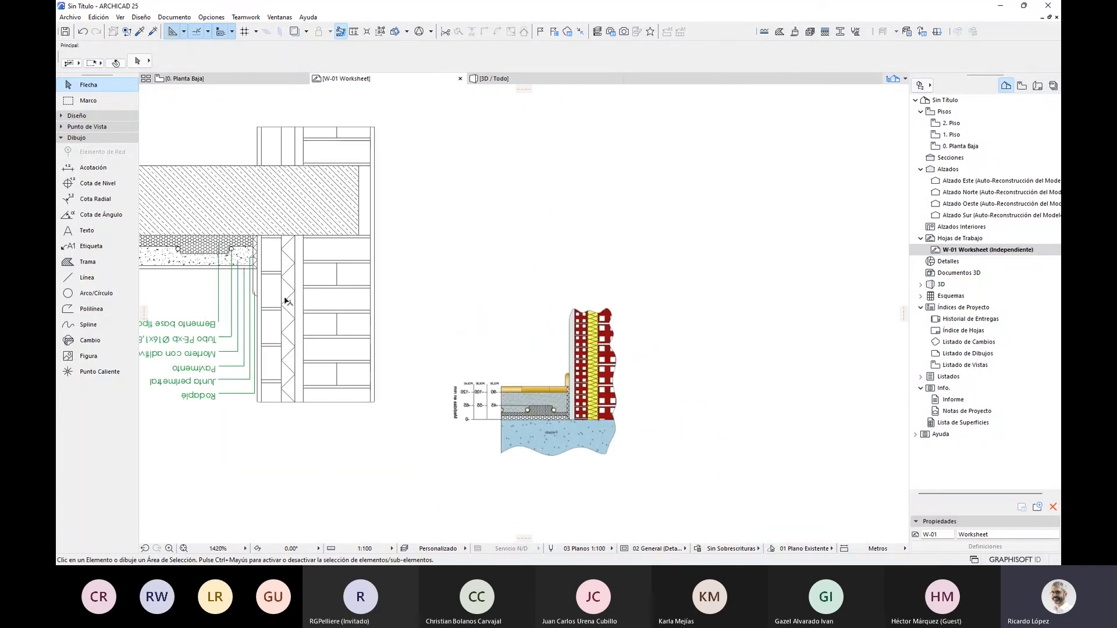
pyautogui.scroll(-4, 340, 300)
pyautogui.scroll(-9, 625, 263)
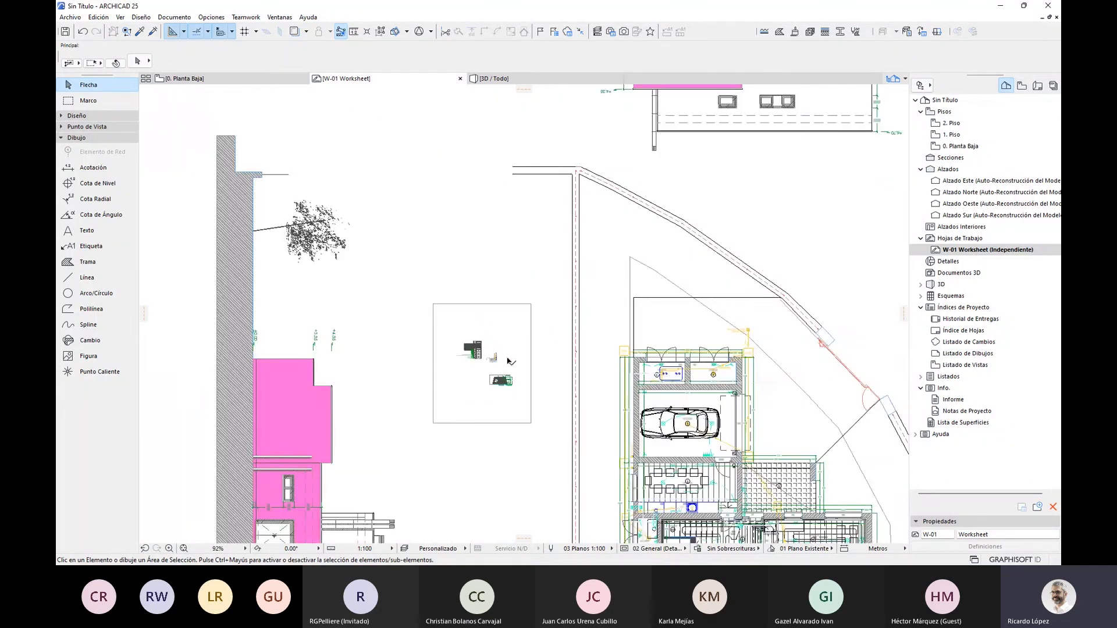
# - Open the 0. Planta Baja floor plan and set the W-01 Worksheet as its trace reference
pyautogui.click(976, 146)
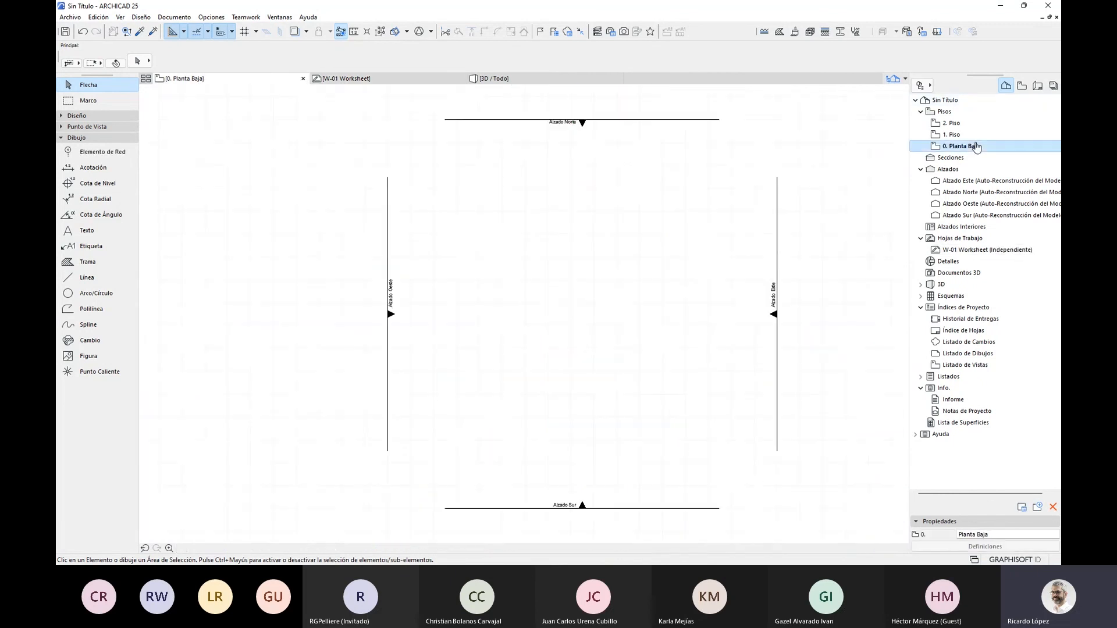
pyautogui.click(307, 32)
pyautogui.moveTo(403, 50)
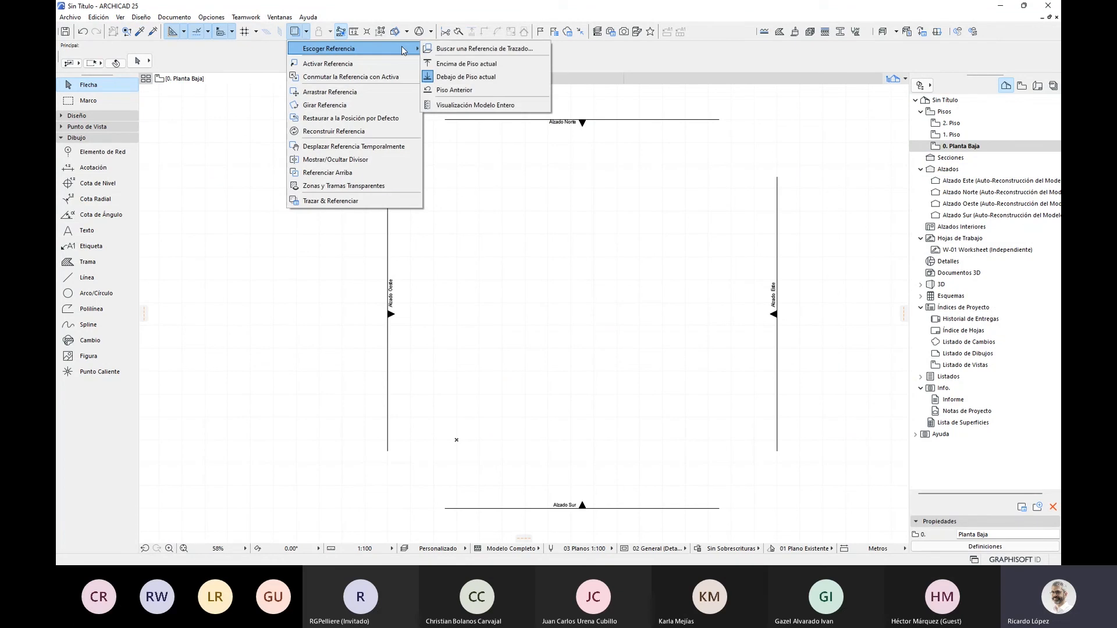
pyautogui.click(542, 49)
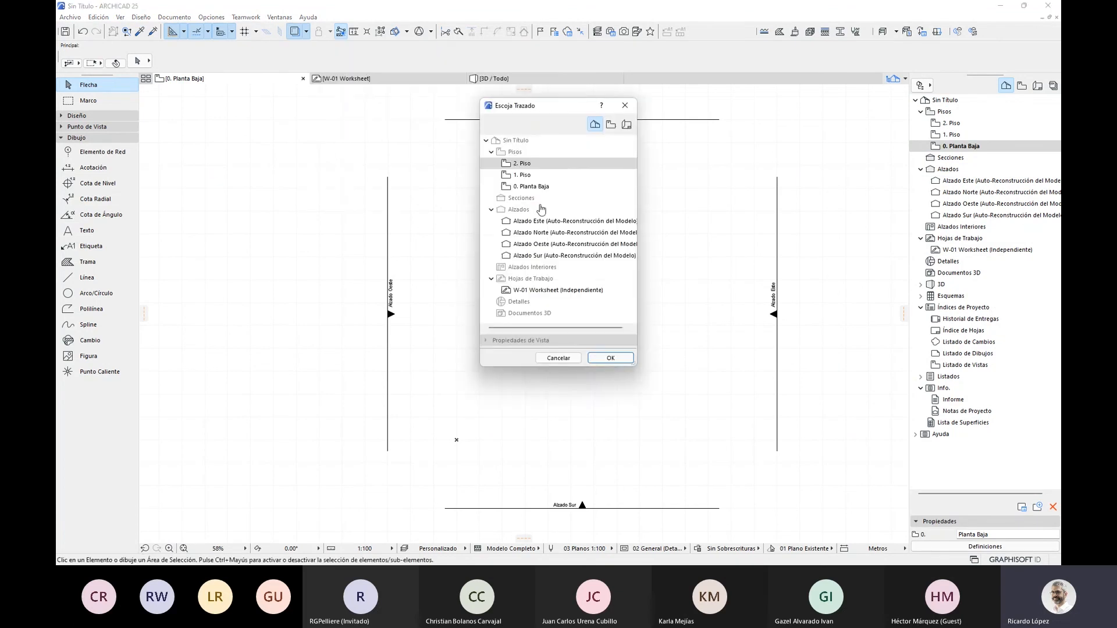
pyautogui.click(564, 291)
pyautogui.click(616, 358)
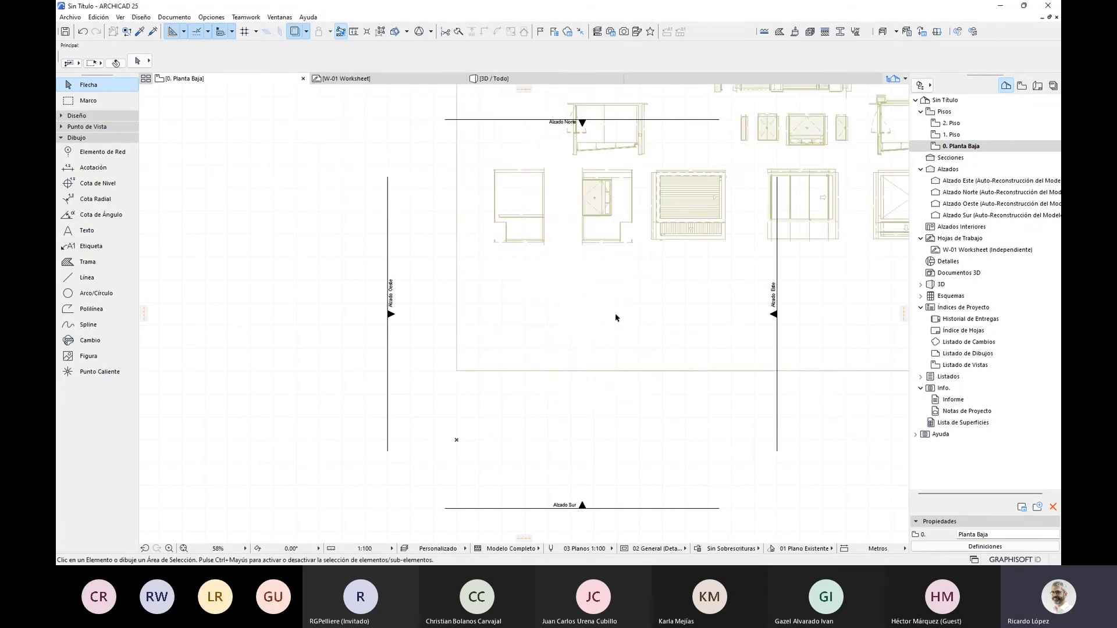
pyautogui.scroll(-5, 556, 309)
# - Drag the trace reference so that the lower-left corner of the ground floor house plan sits on the project origin
pyautogui.click(296, 34)
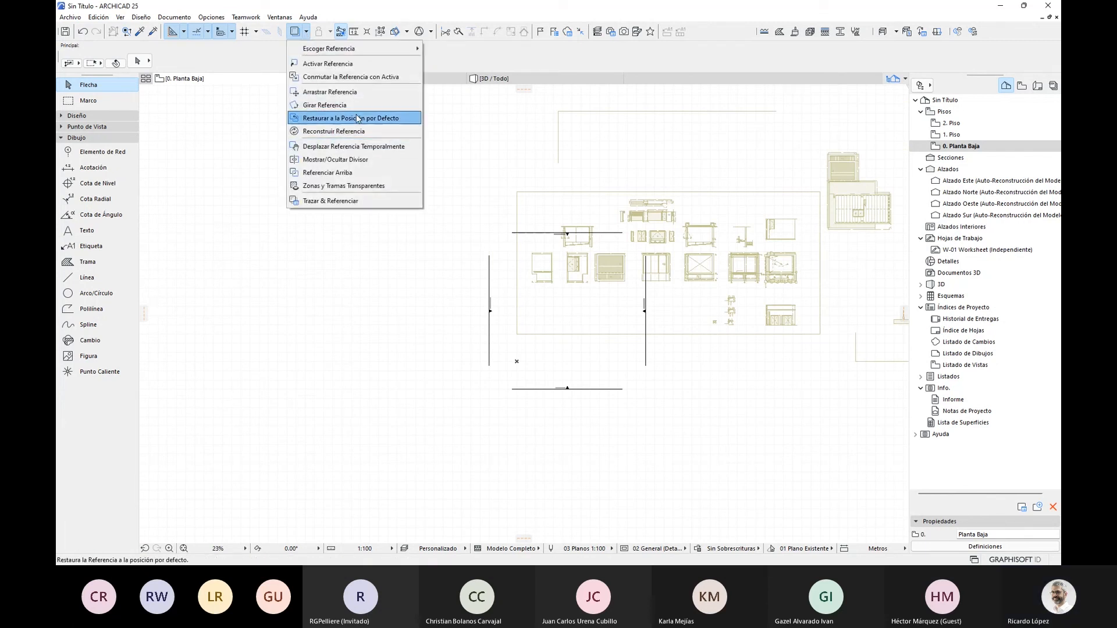
pyautogui.click(329, 92)
pyautogui.scroll(-6, 609, 231)
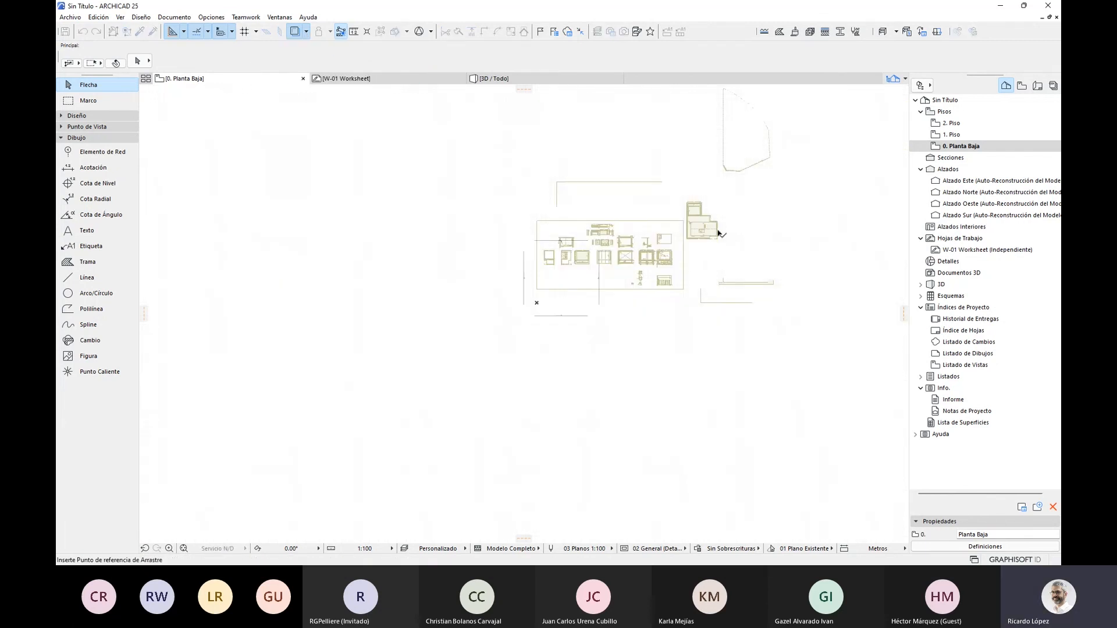
pyautogui.scroll(3, 756, 239)
pyautogui.scroll(4, 667, 172)
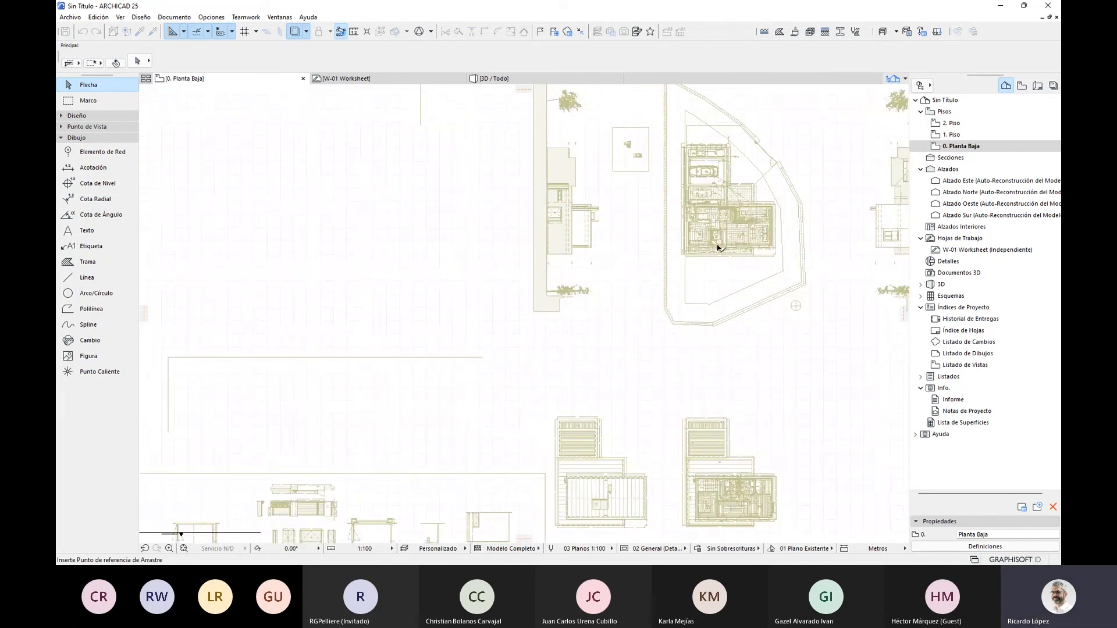
pyautogui.scroll(5, 718, 247)
pyautogui.click(605, 300)
pyautogui.scroll(-4, 666, 304)
pyautogui.scroll(-5, 715, 221)
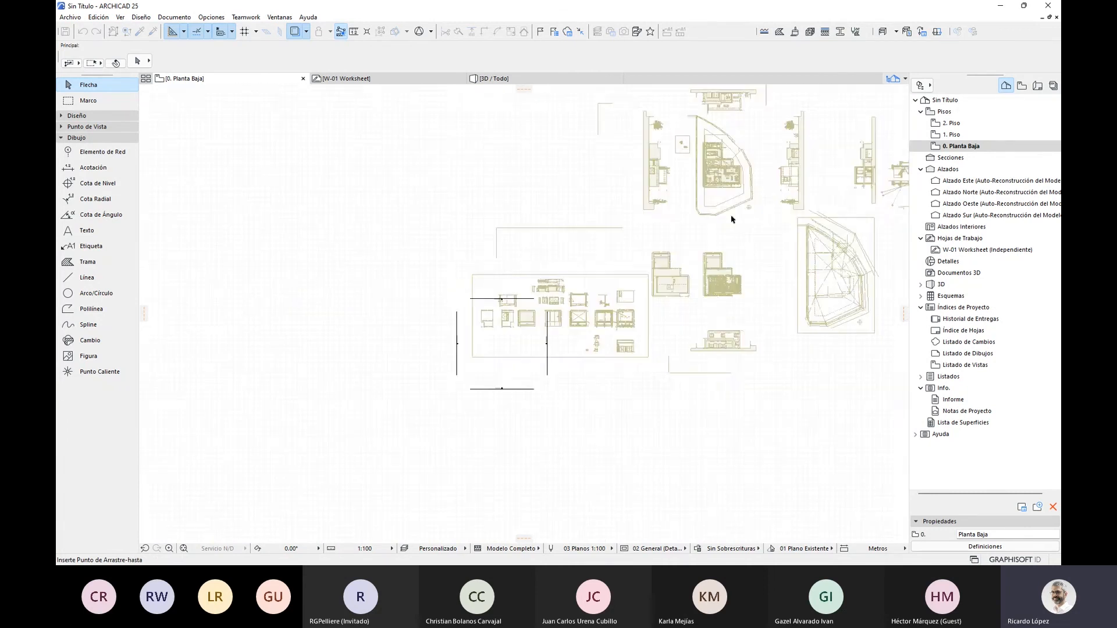
pyautogui.scroll(4, 680, 250)
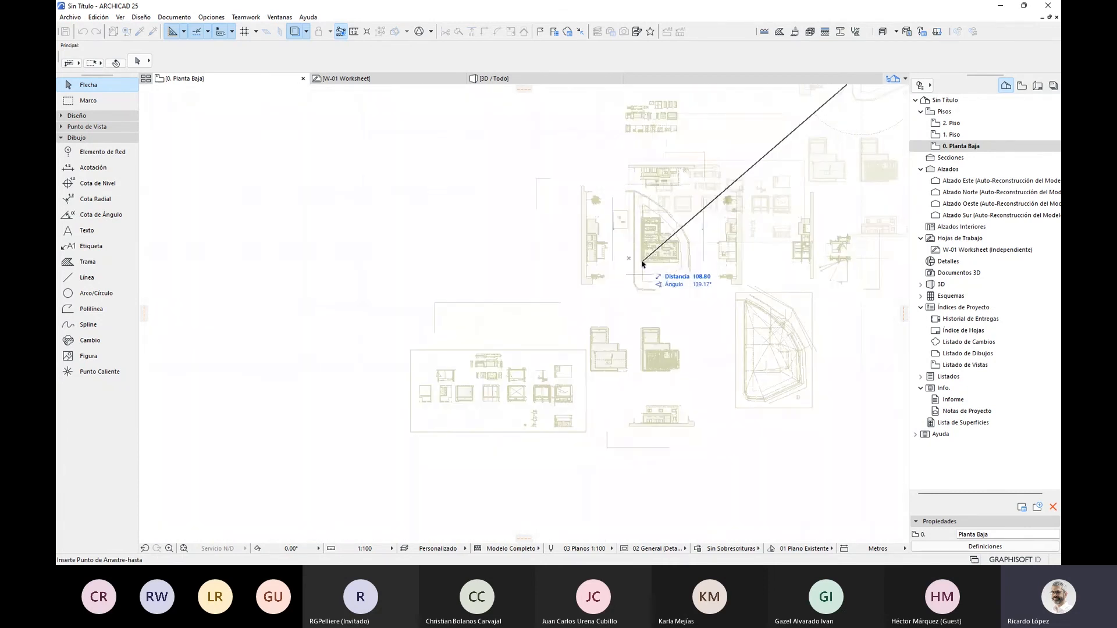
pyautogui.moveTo(642, 263); pyautogui.dragTo(628, 262, button='middle')
pyautogui.click(629, 260)
pyautogui.scroll(5, 628, 261)
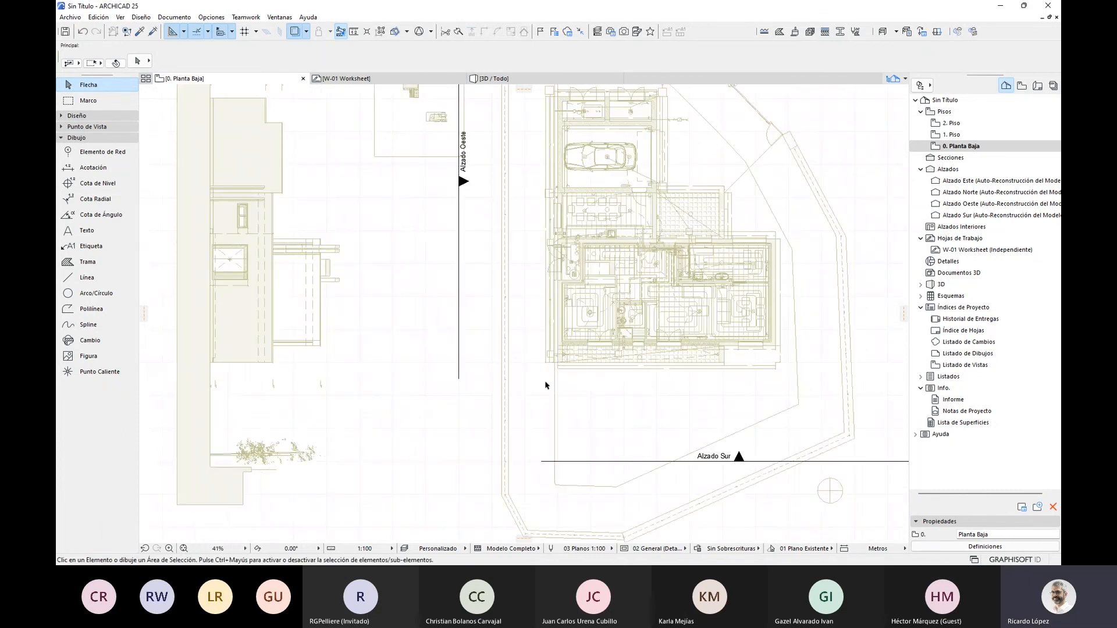
pyautogui.scroll(2, 755, 277)
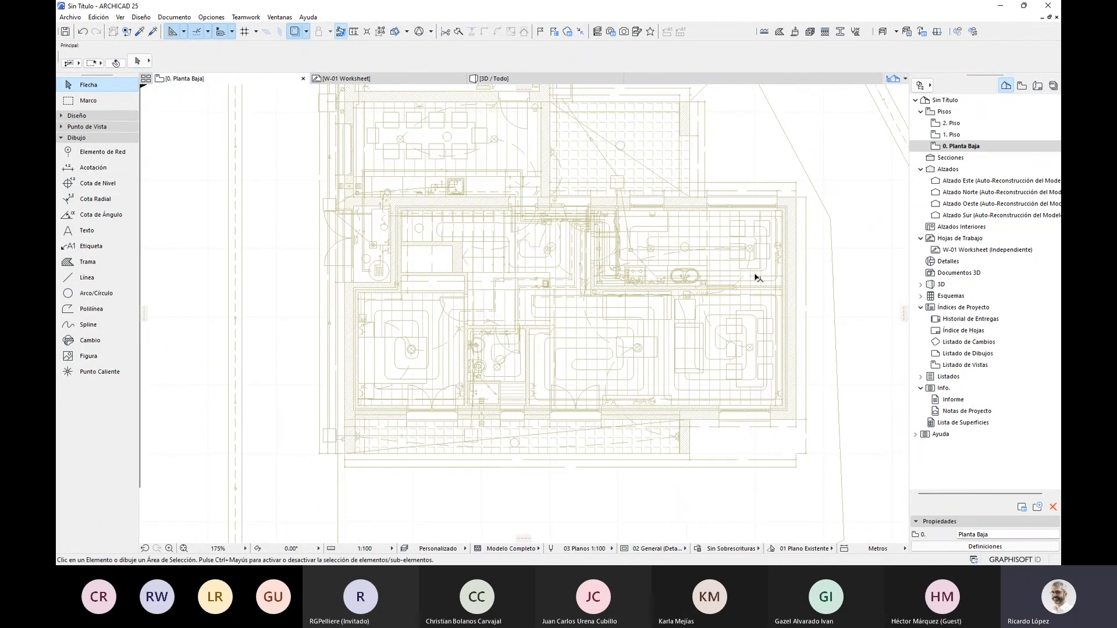
pyautogui.scroll(-7, 675, 243)
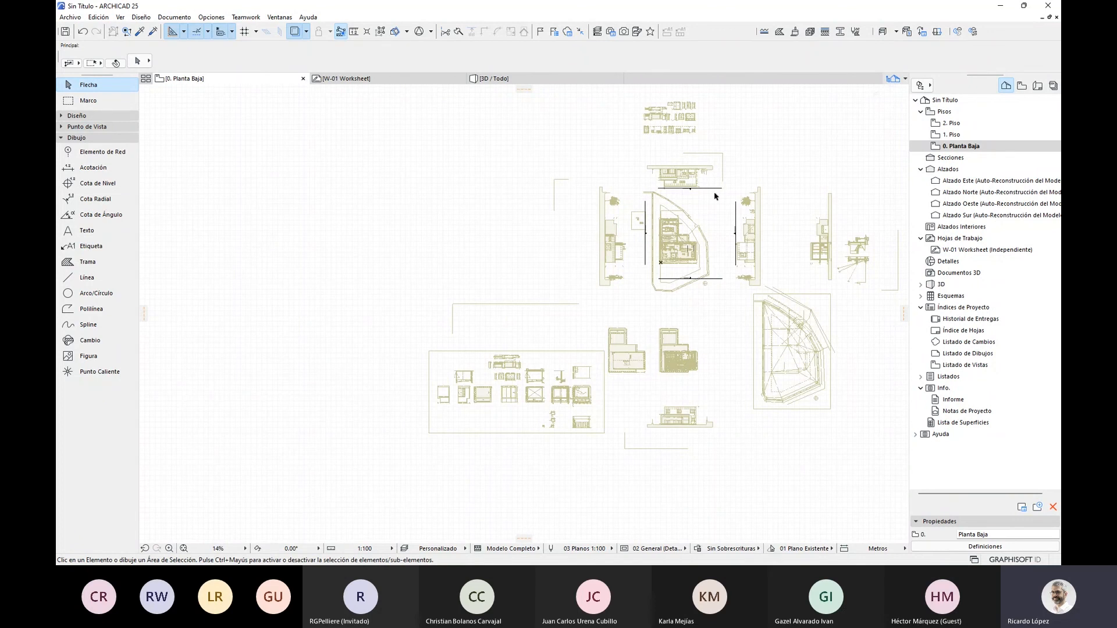
# - Open the model view layer settings and sort the layers by name in descending order
pyautogui.click(71, 17)
pyautogui.click(450, 526)
pyautogui.click(404, 548)
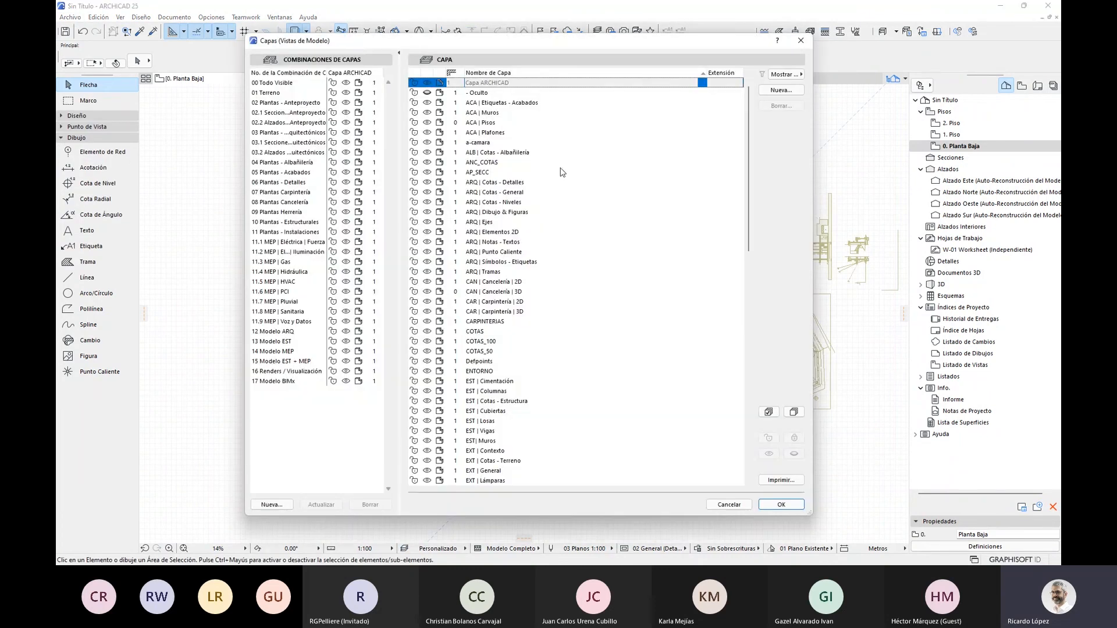
pyautogui.click(497, 74)
pyautogui.scroll(15, 521, 187)
pyautogui.scroll(1, 495, 107)
# - Examine the imported layers such as RAYADOS, PROYECCION, PILARES and MUROS in the layer list, and close the layer settings
pyautogui.click(478, 172)
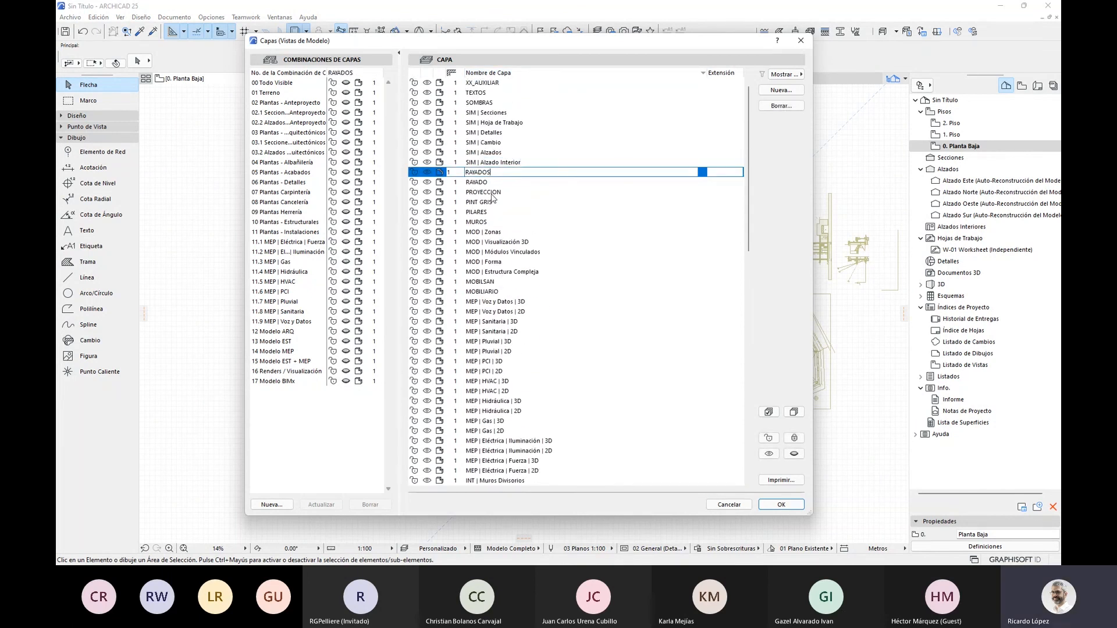
pyautogui.click(470, 194)
pyautogui.click(476, 174)
pyautogui.press('Down')
pyautogui.press('Down')
pyautogui.press('Down')
pyautogui.press('Down')
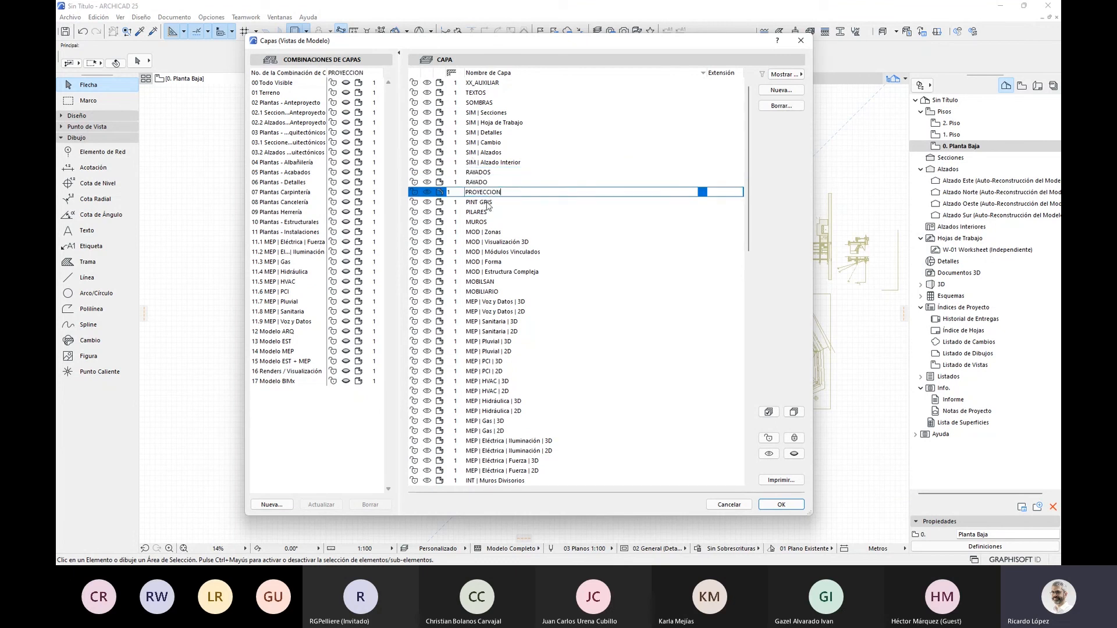
pyautogui.click(485, 223)
pyautogui.click(477, 212)
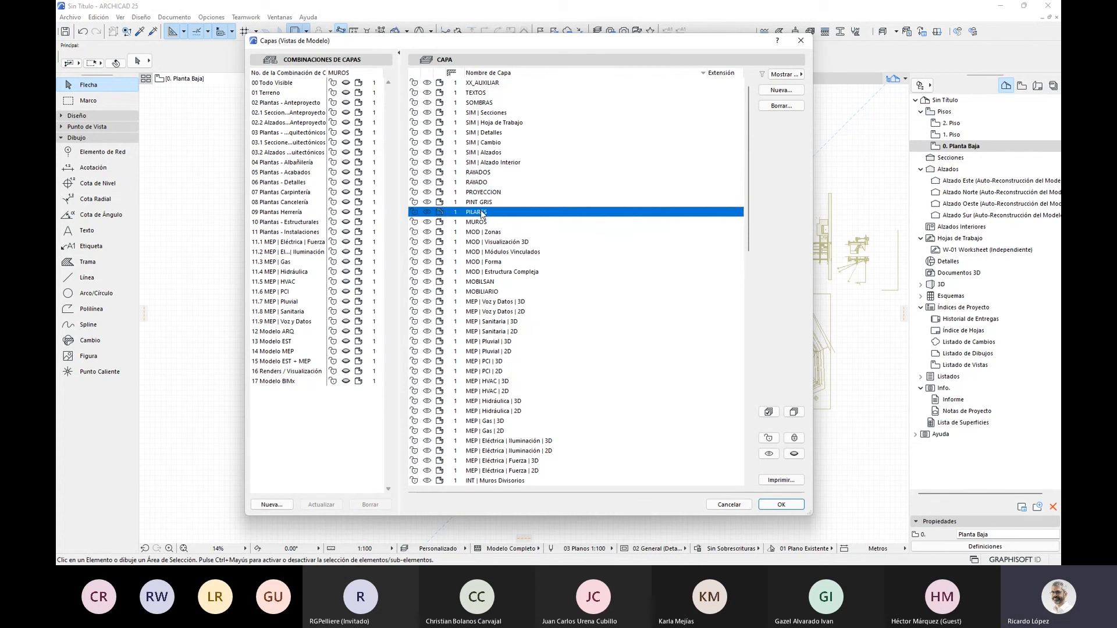
pyautogui.click(478, 192)
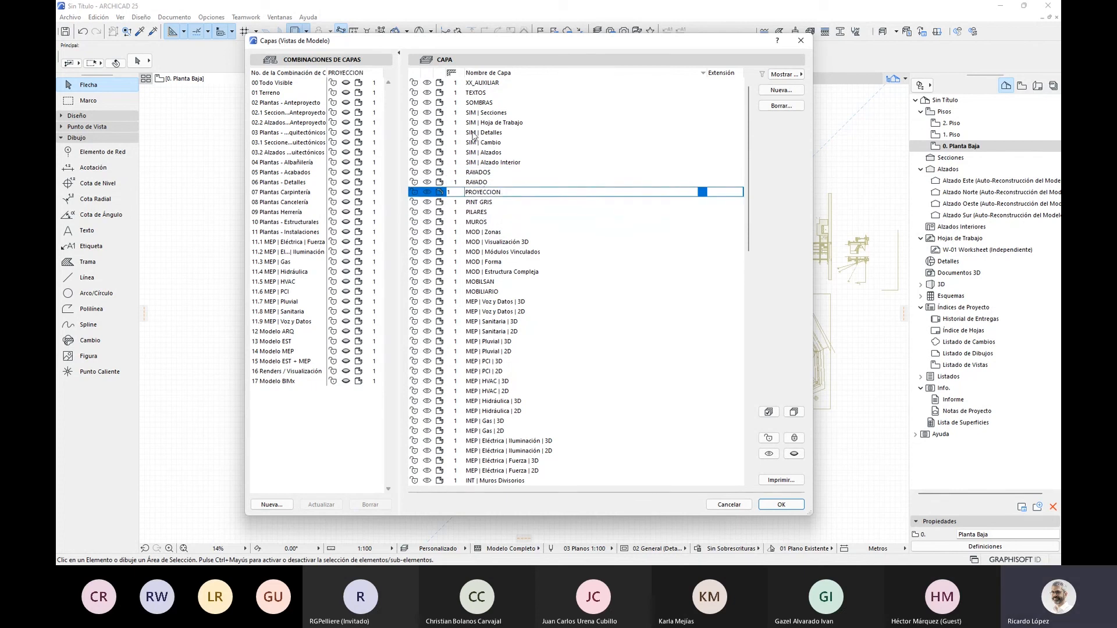
pyautogui.click(802, 43)
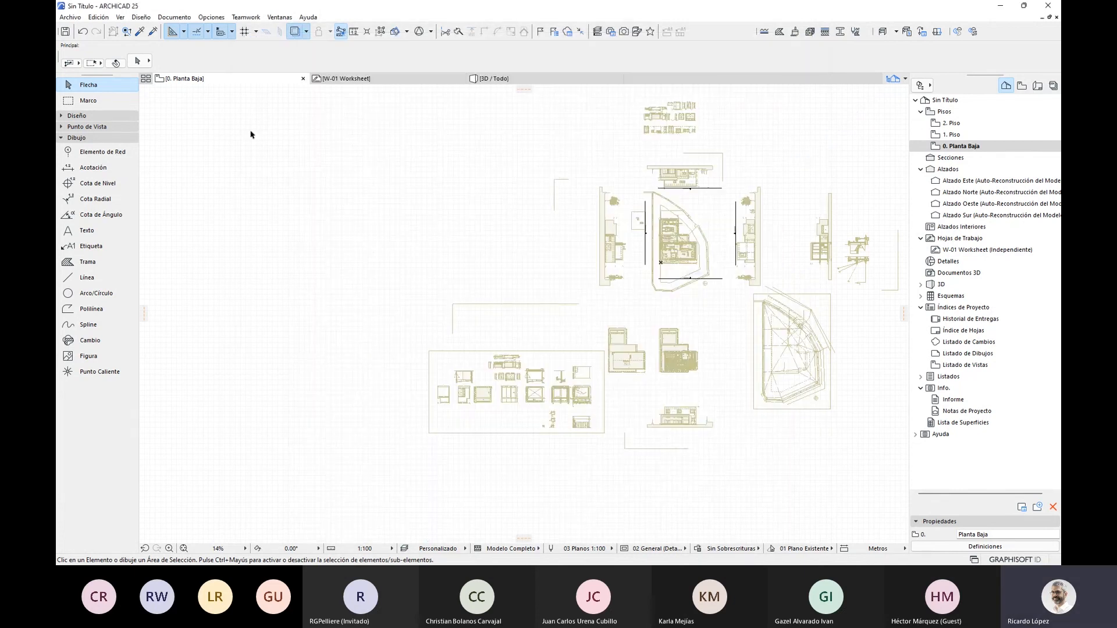
# - Close the current project without saving and create a new project from the AC25 Por Defecto.tpl template
pyautogui.click(69, 16)
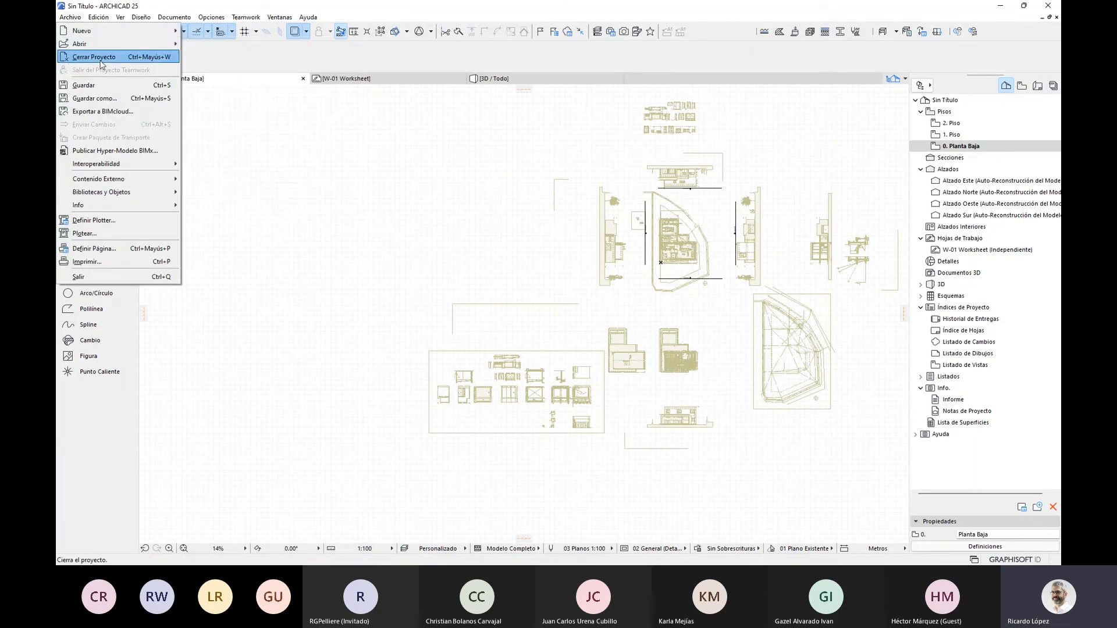
pyautogui.click(100, 60)
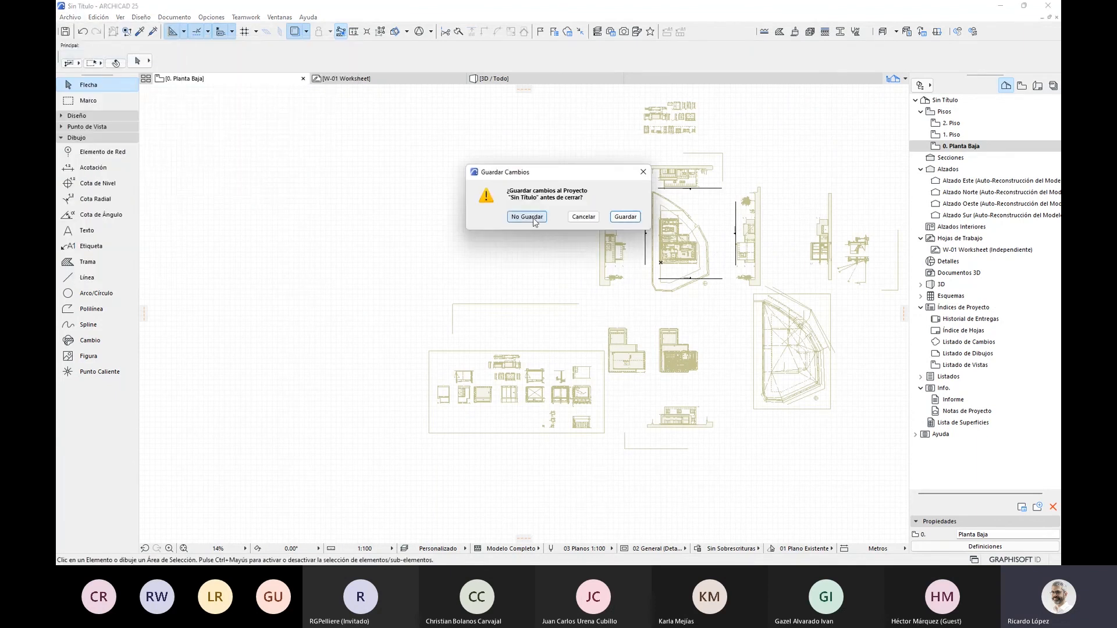
pyautogui.click(528, 285)
pyautogui.click(70, 17)
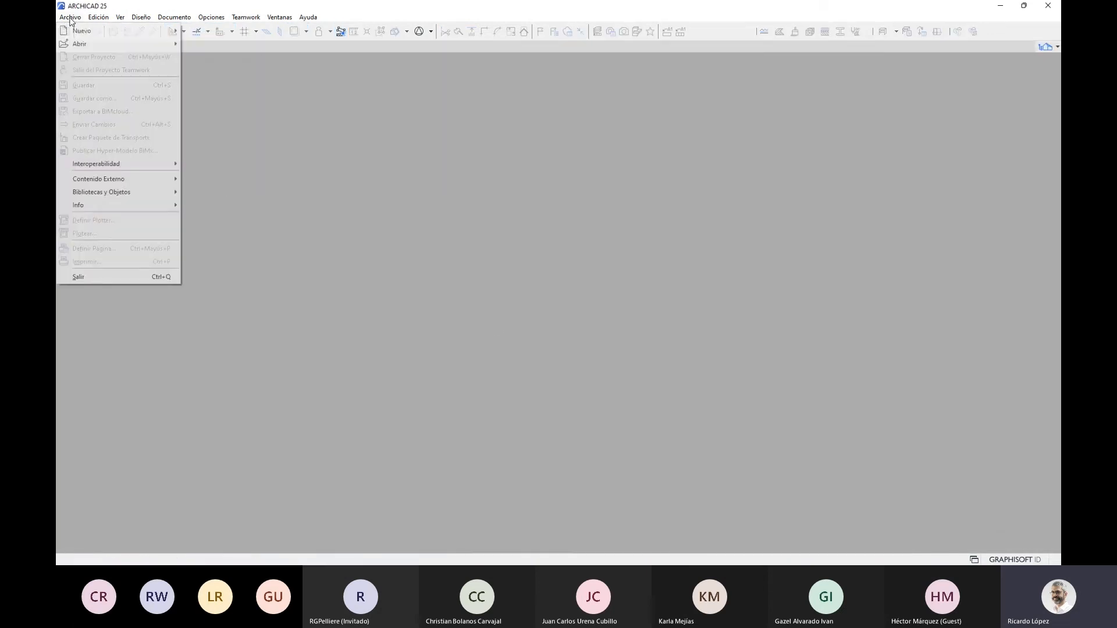
pyautogui.moveTo(82, 33)
pyautogui.click(202, 30)
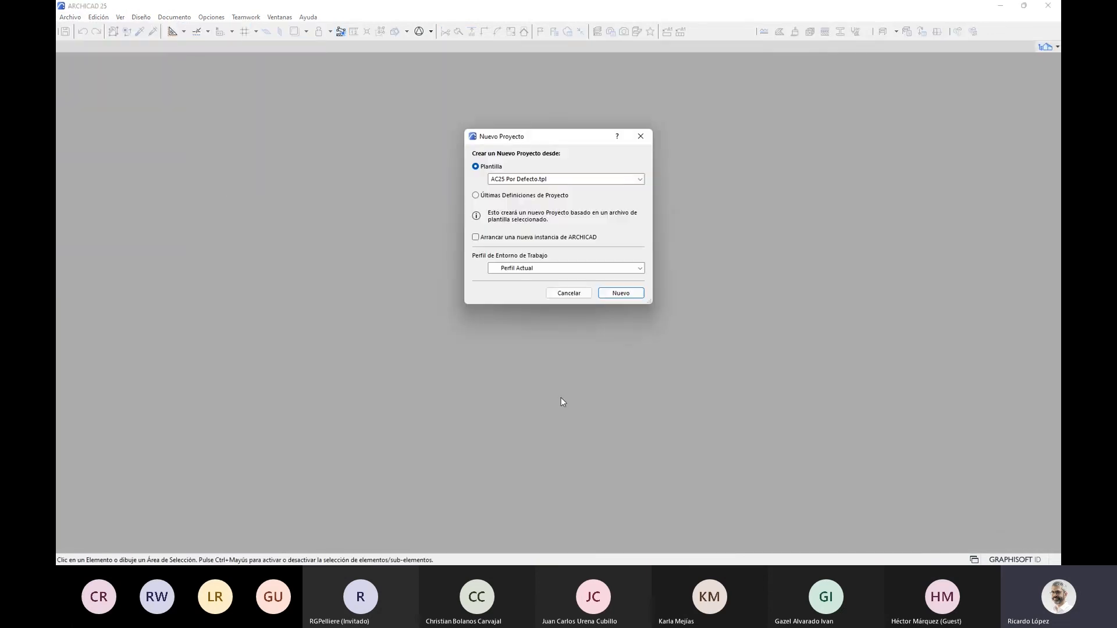
pyautogui.click(618, 293)
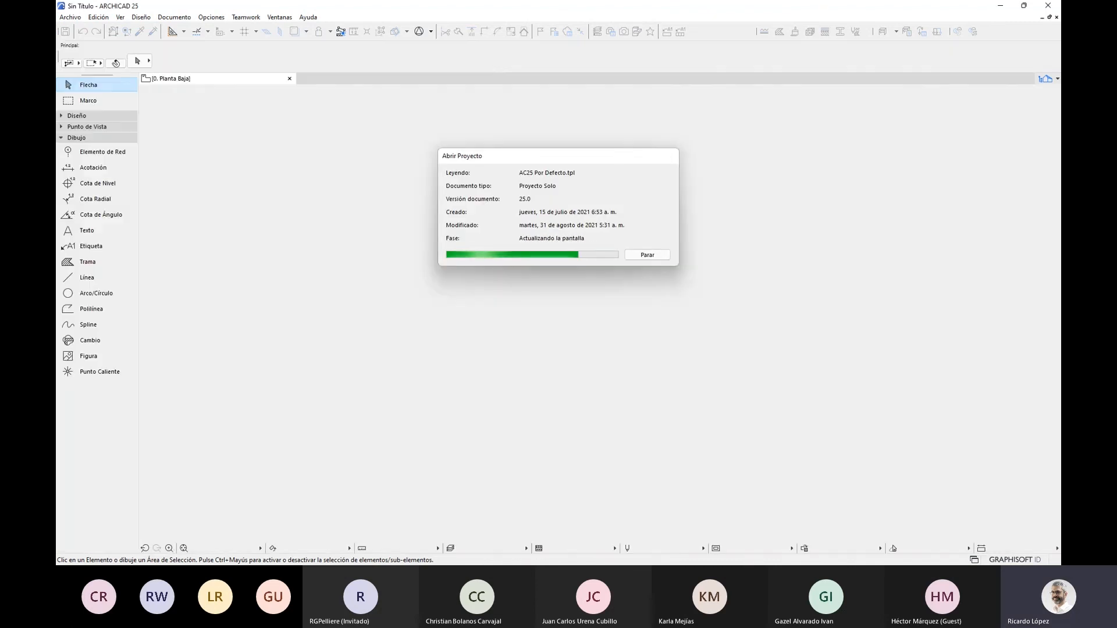
# - Switch to AutoCAD and open Pro_bas y ejec.dwg from the DWG folder
pyautogui.hotkey('alt', 'Tab')
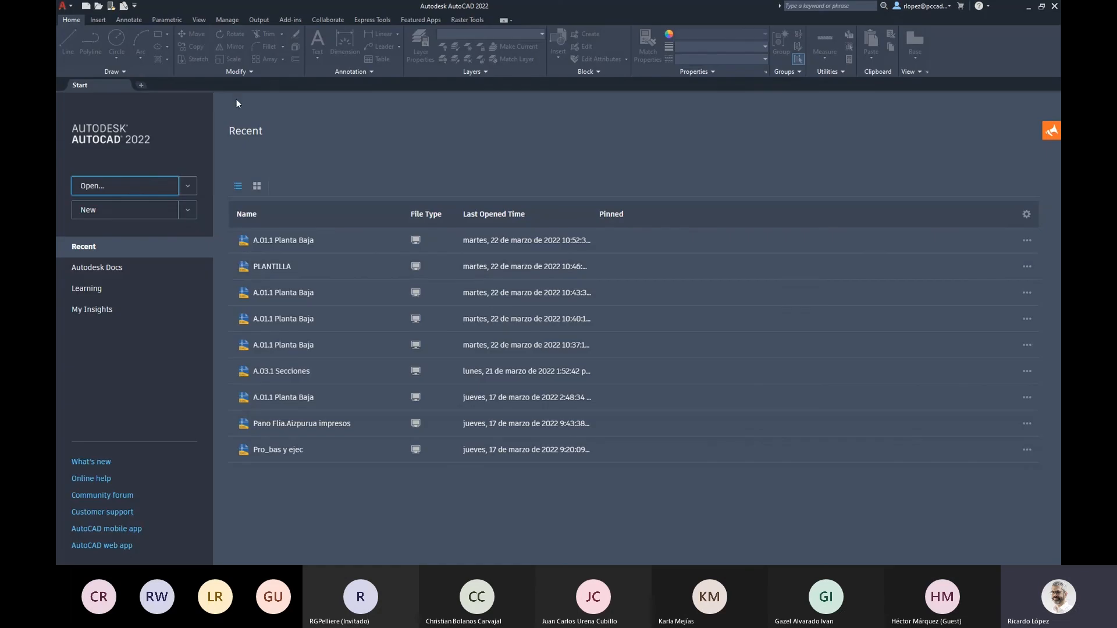
pyautogui.click(135, 191)
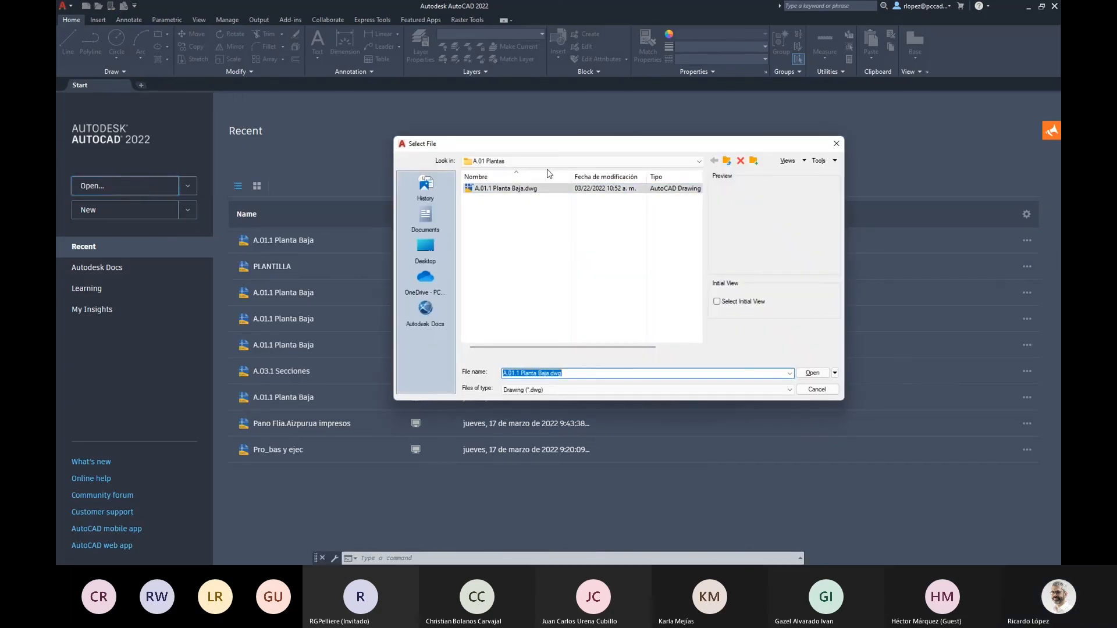
pyautogui.click(639, 164)
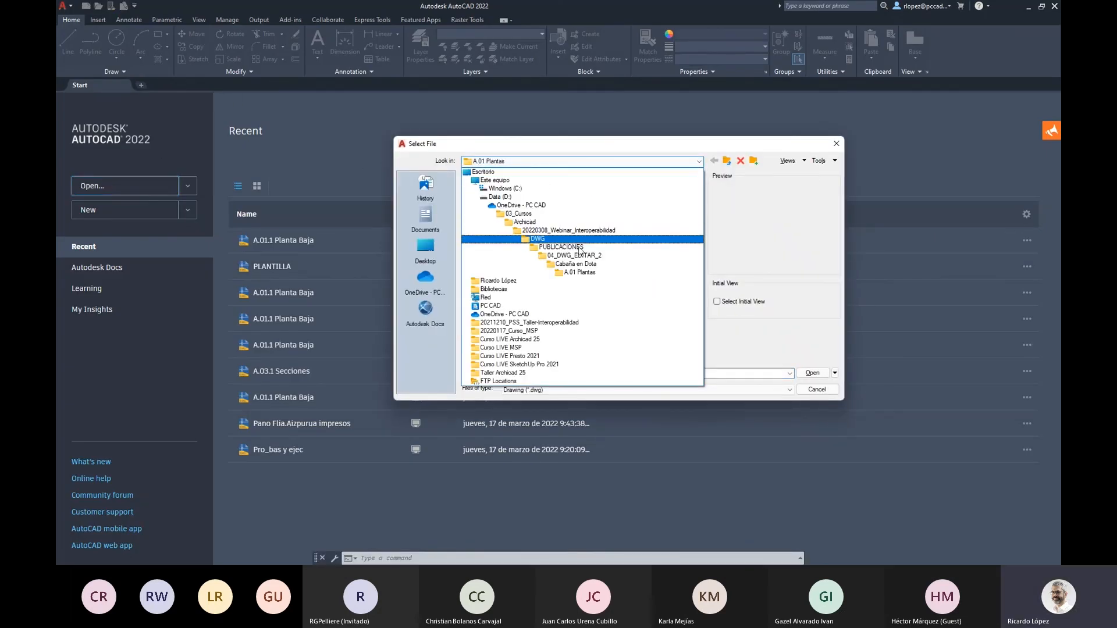
pyautogui.click(579, 247)
pyautogui.click(726, 160)
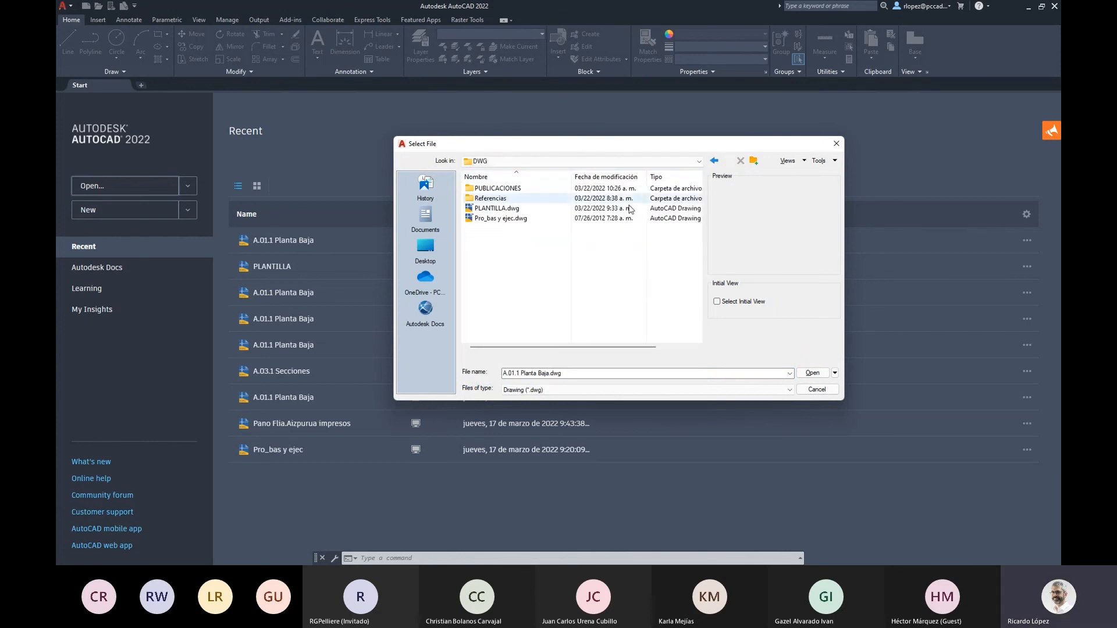
pyautogui.click(515, 220)
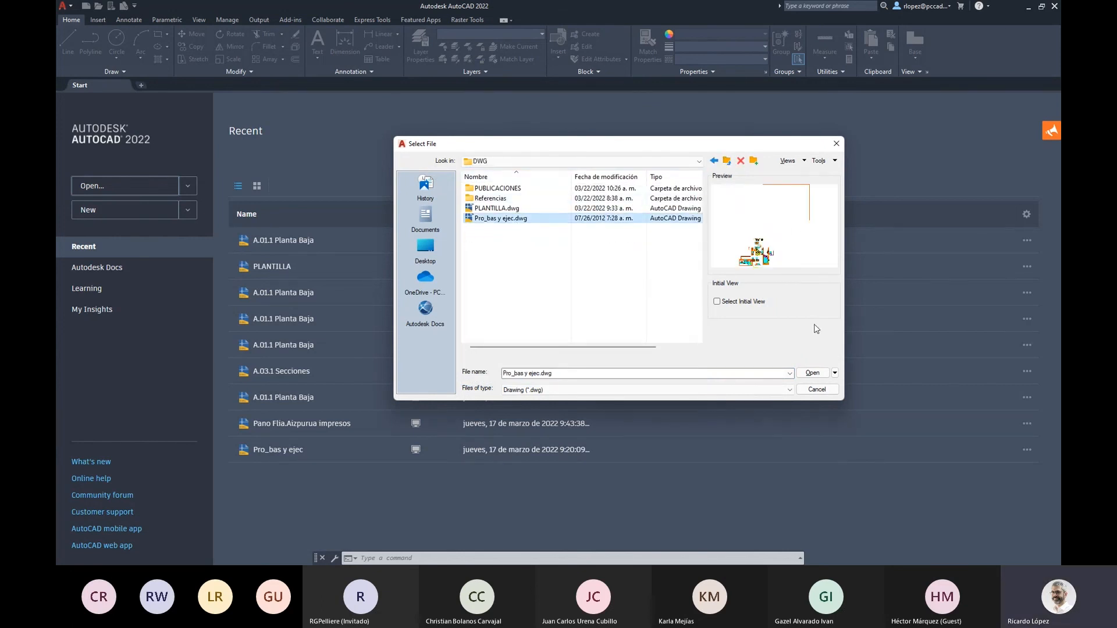
pyautogui.click(813, 373)
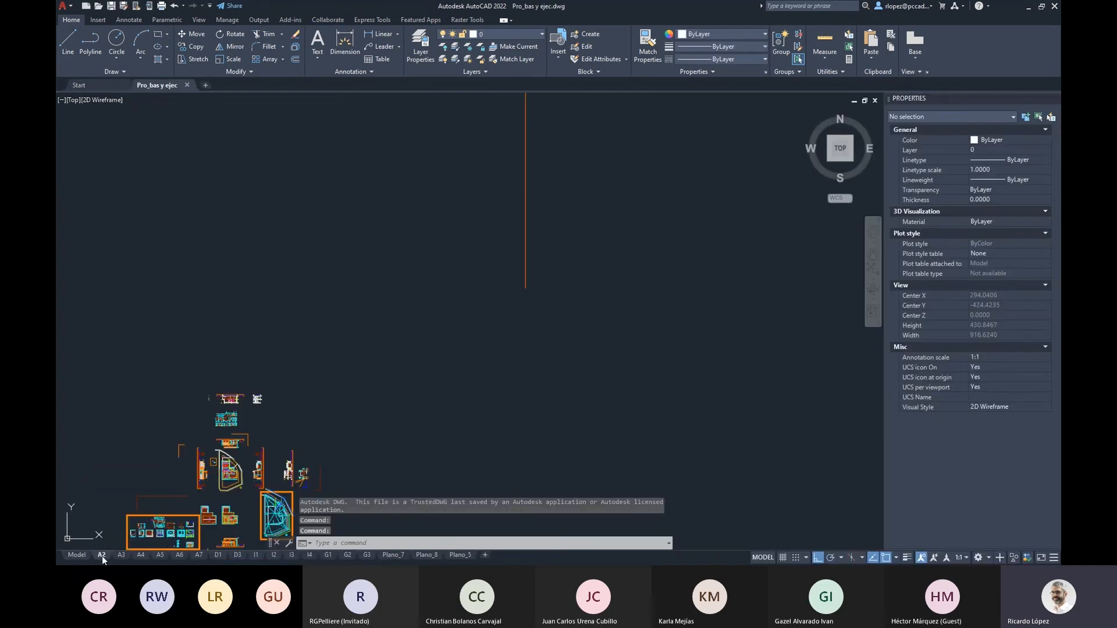
# - Look through the drawing's paper space layouts, including A2 to A6, D1, G3 and G2, and return to model space
pyautogui.click(103, 556)
pyautogui.click(117, 553)
pyautogui.click(140, 554)
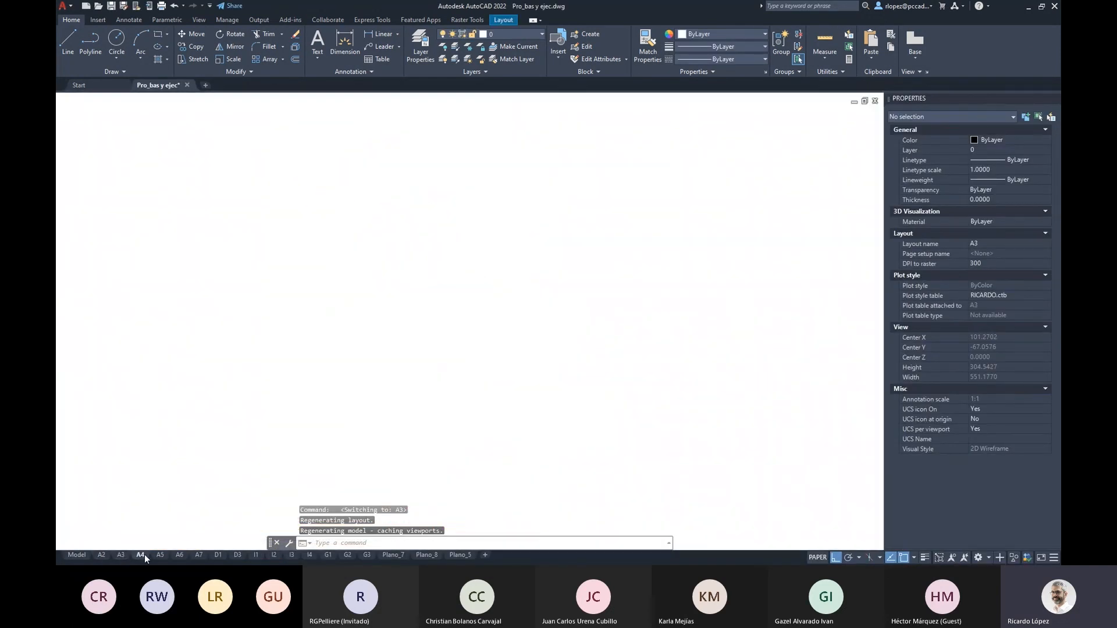
pyautogui.click(161, 554)
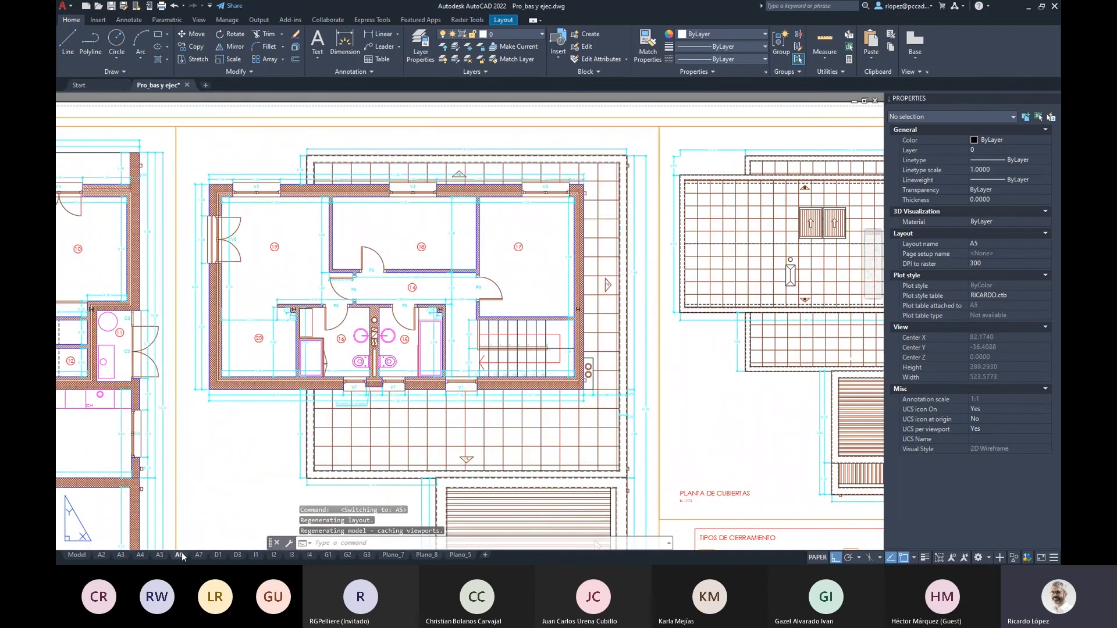
pyautogui.click(181, 553)
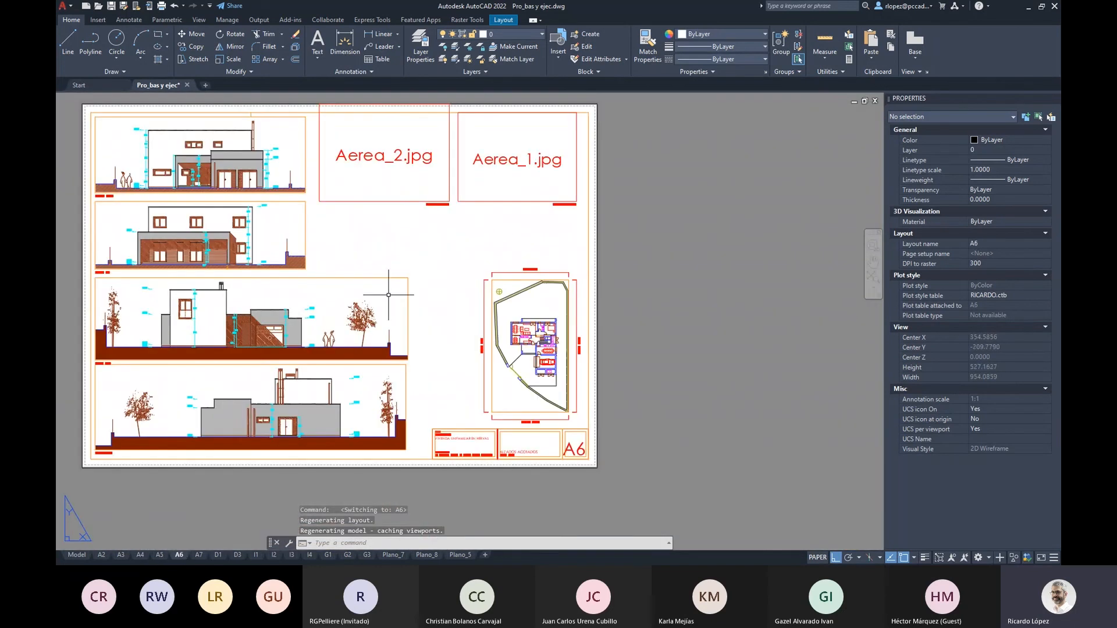
pyautogui.click(217, 554)
pyautogui.click(292, 555)
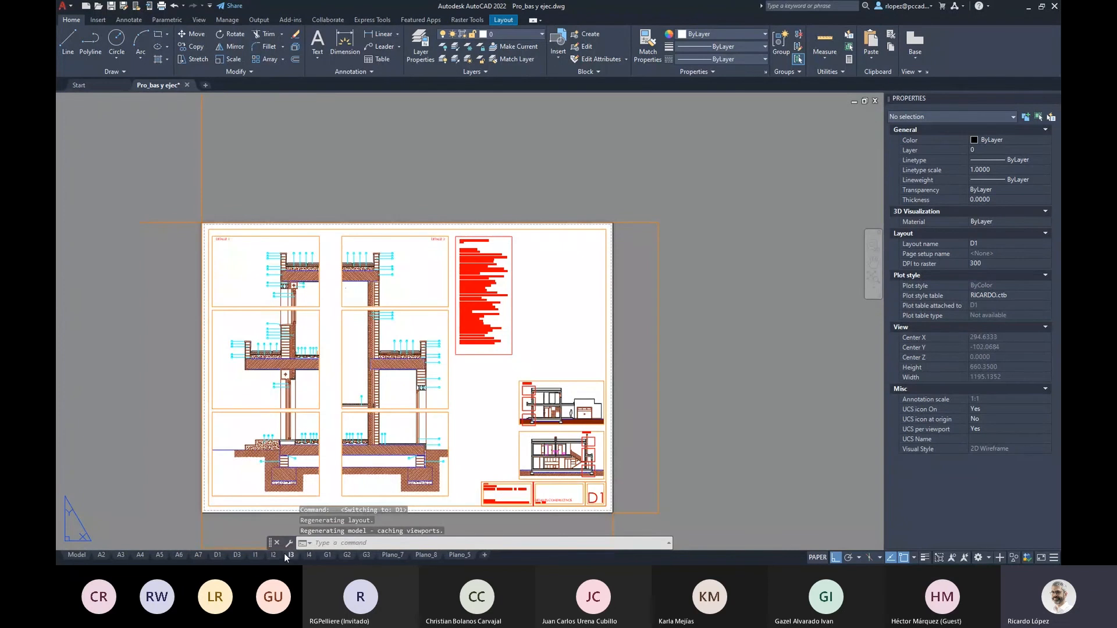
pyautogui.click(366, 554)
pyautogui.click(347, 555)
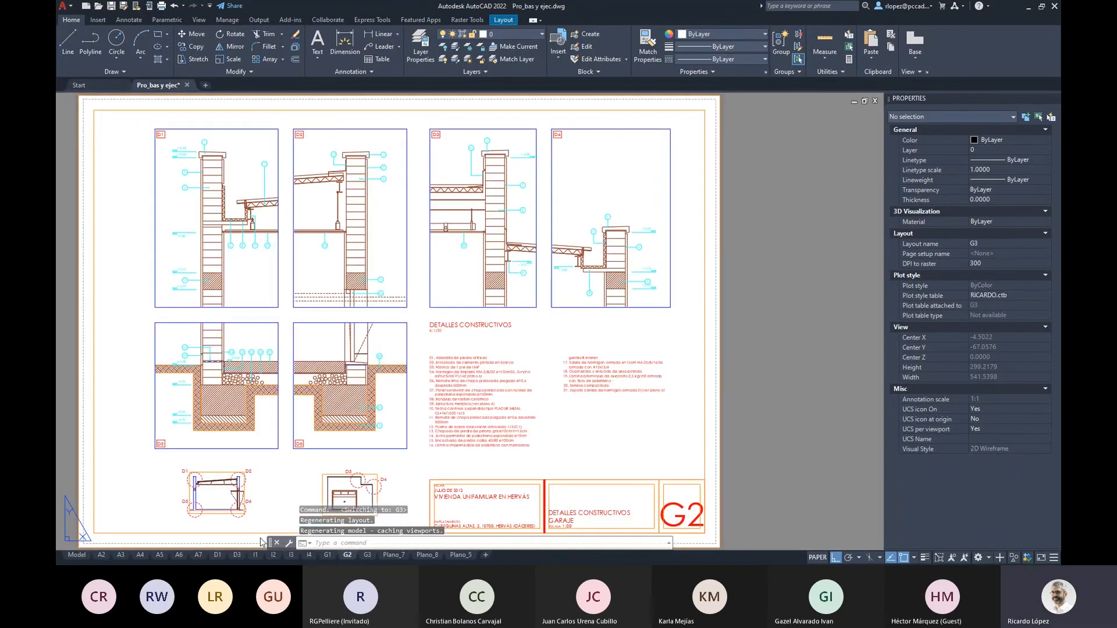
pyautogui.click(77, 555)
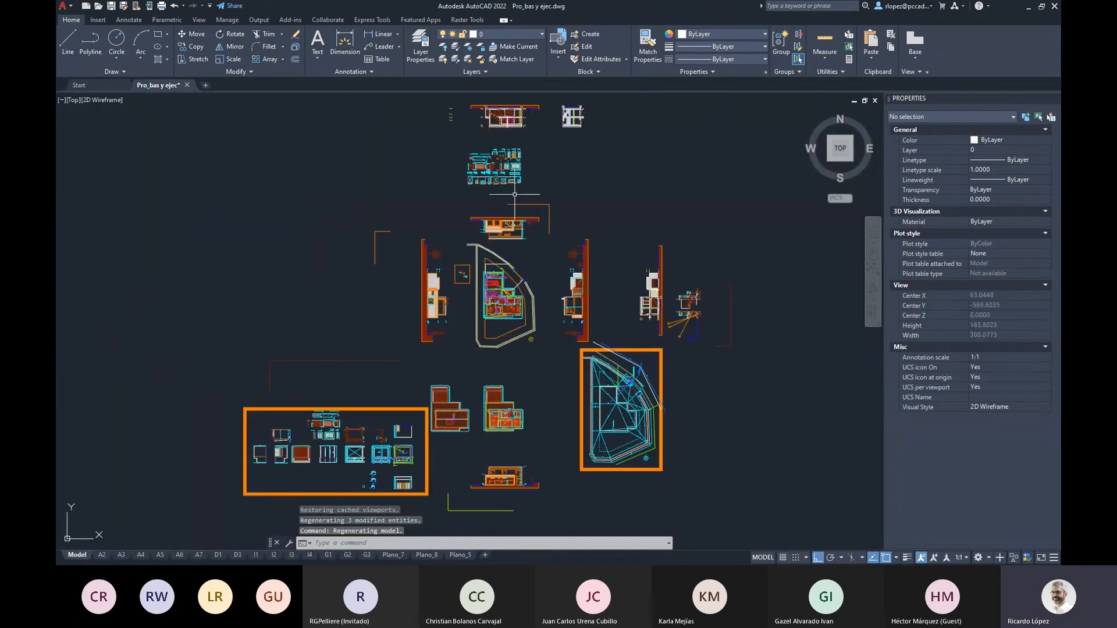
# - Close Pro_bas y ejec.dwg without saving and return to the new Archicad project
pyautogui.click(186, 86)
pyautogui.click(608, 312)
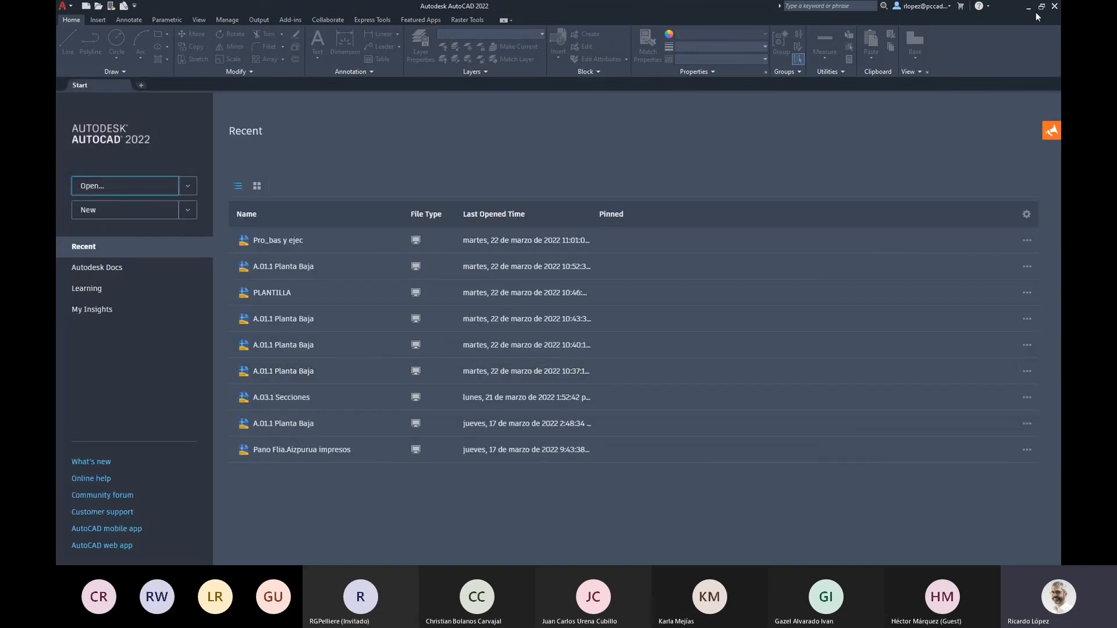
pyautogui.click(1028, 6)
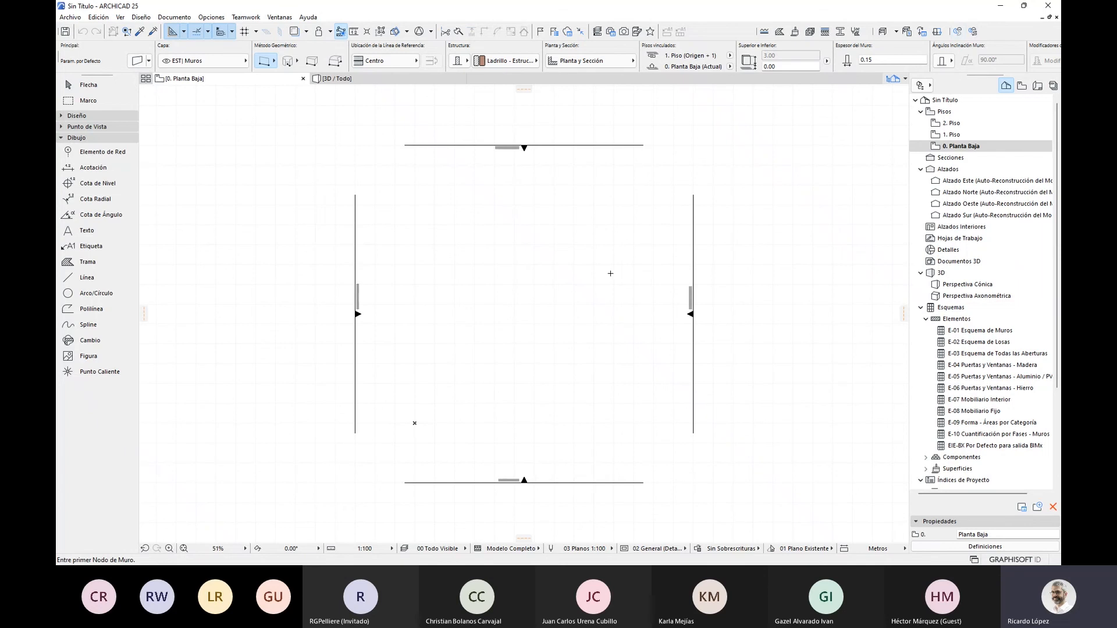
# - Start merging Pro_bas y ejec.dwg into the project from file, with the file type set to Archivo DWG (*.dwg)
pyautogui.click(69, 18)
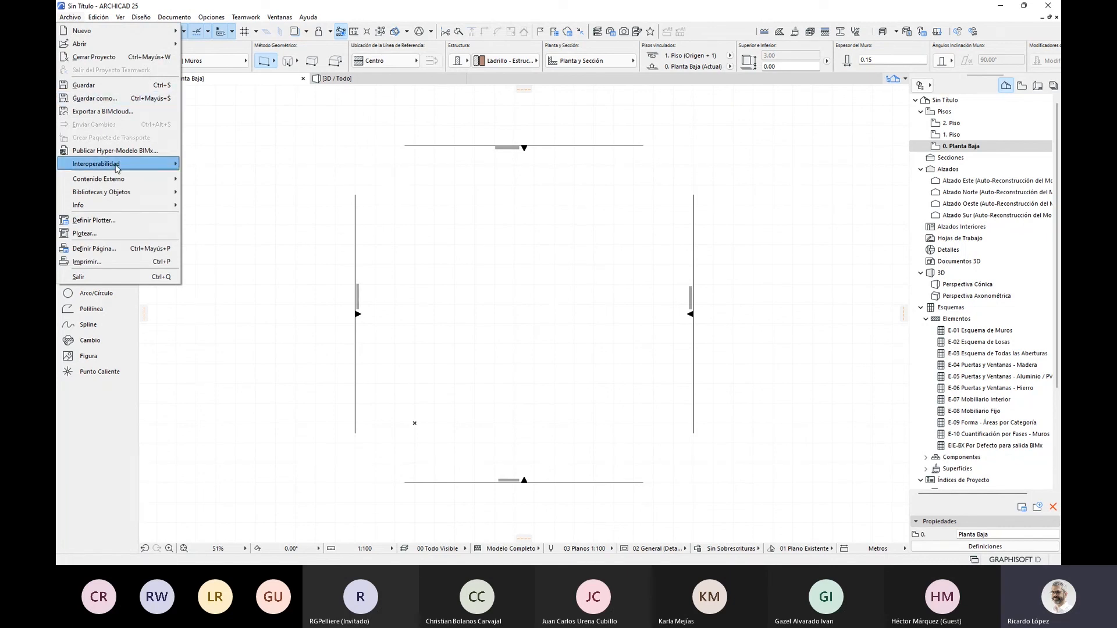
pyautogui.moveTo(117, 168)
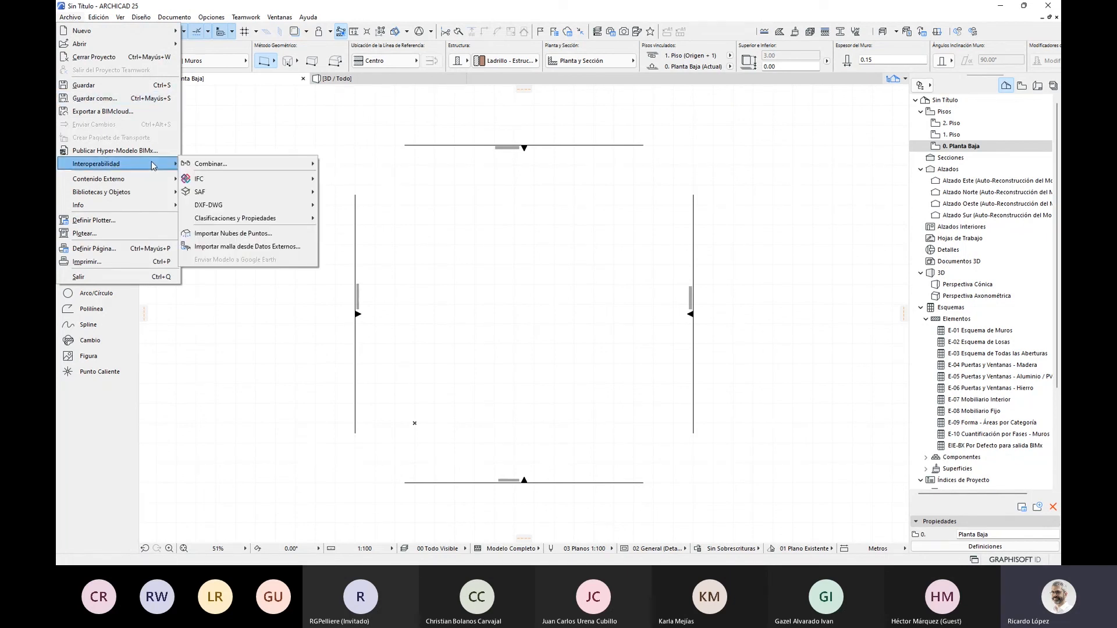
pyautogui.moveTo(223, 164)
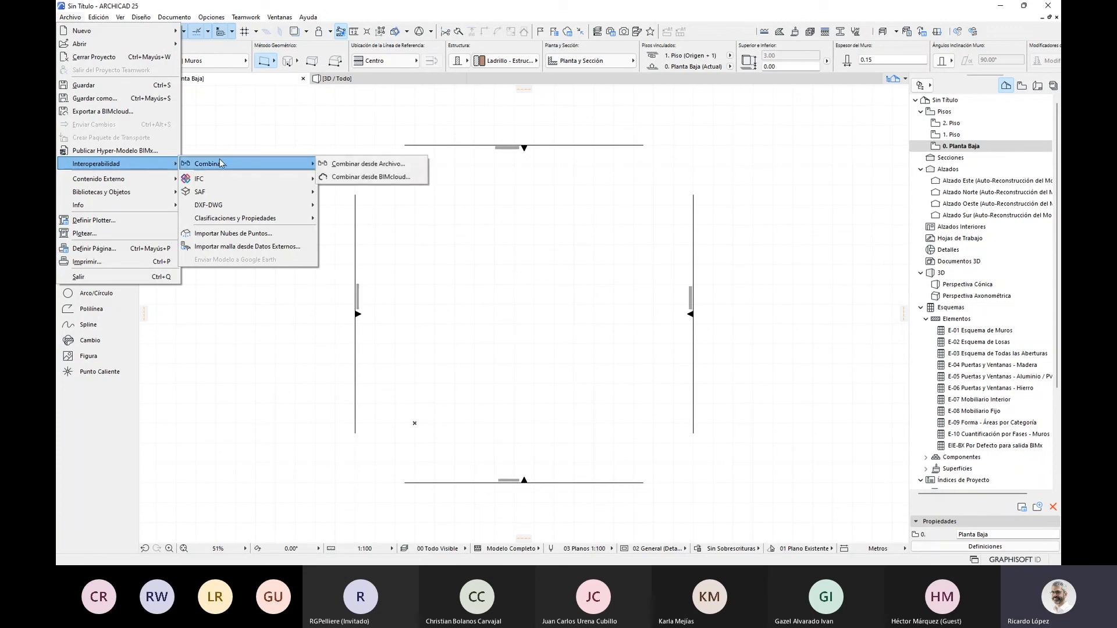
pyautogui.click(423, 168)
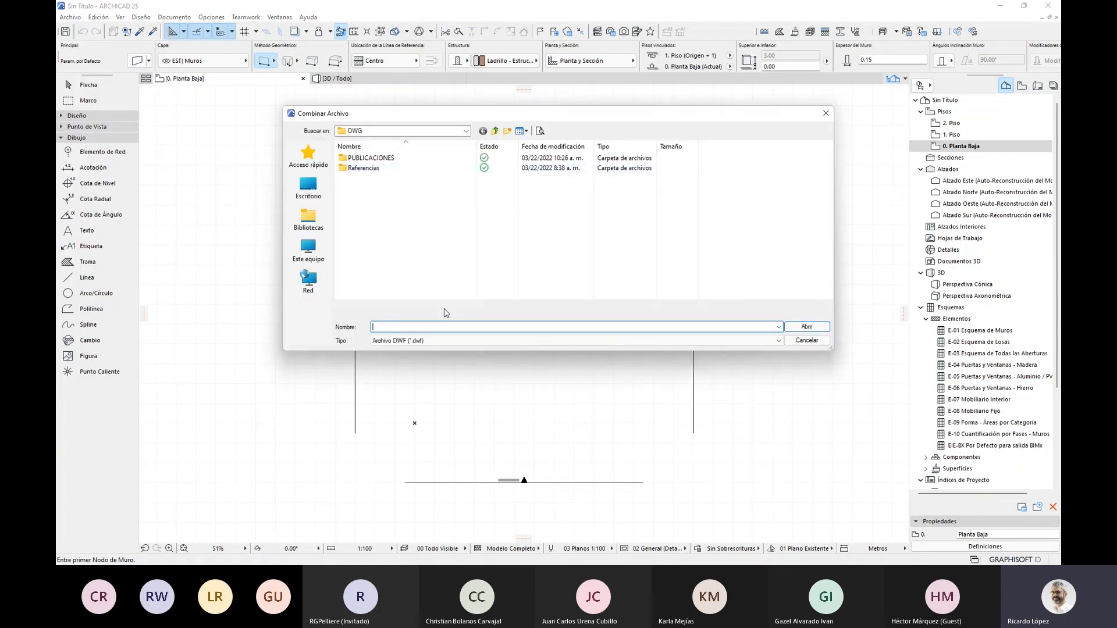
pyautogui.click(442, 343)
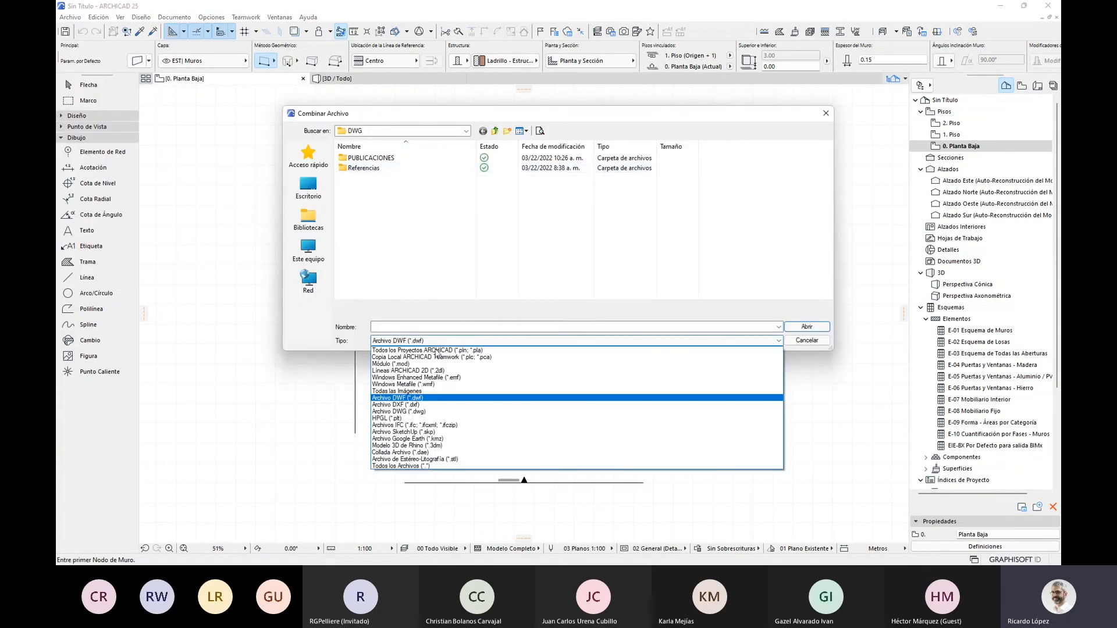
pyautogui.click(398, 411)
pyautogui.click(381, 188)
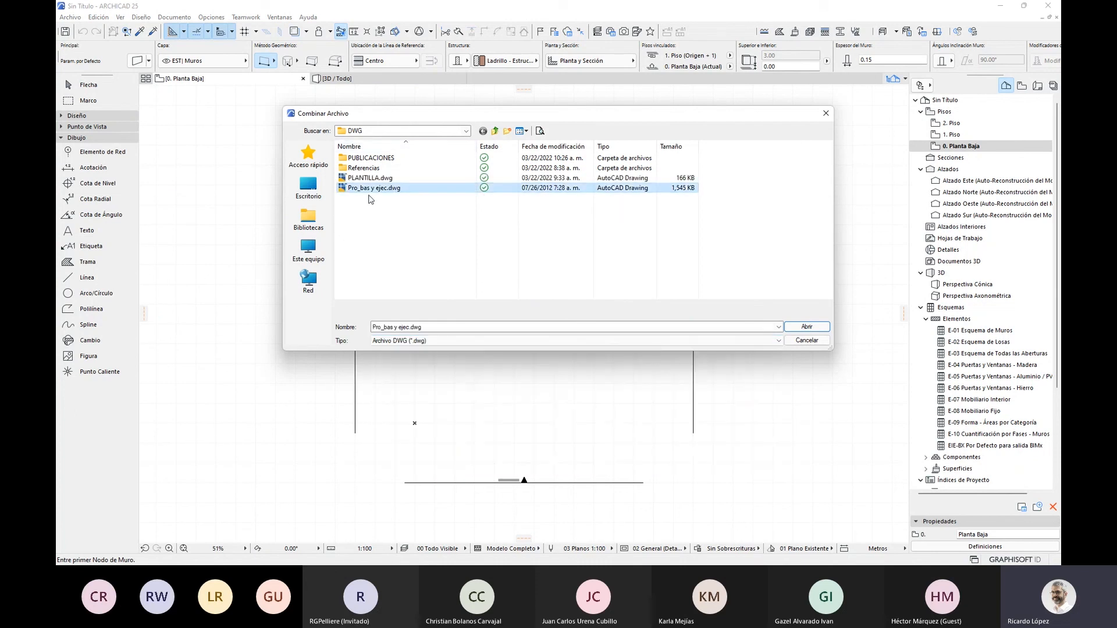
pyautogui.click(806, 327)
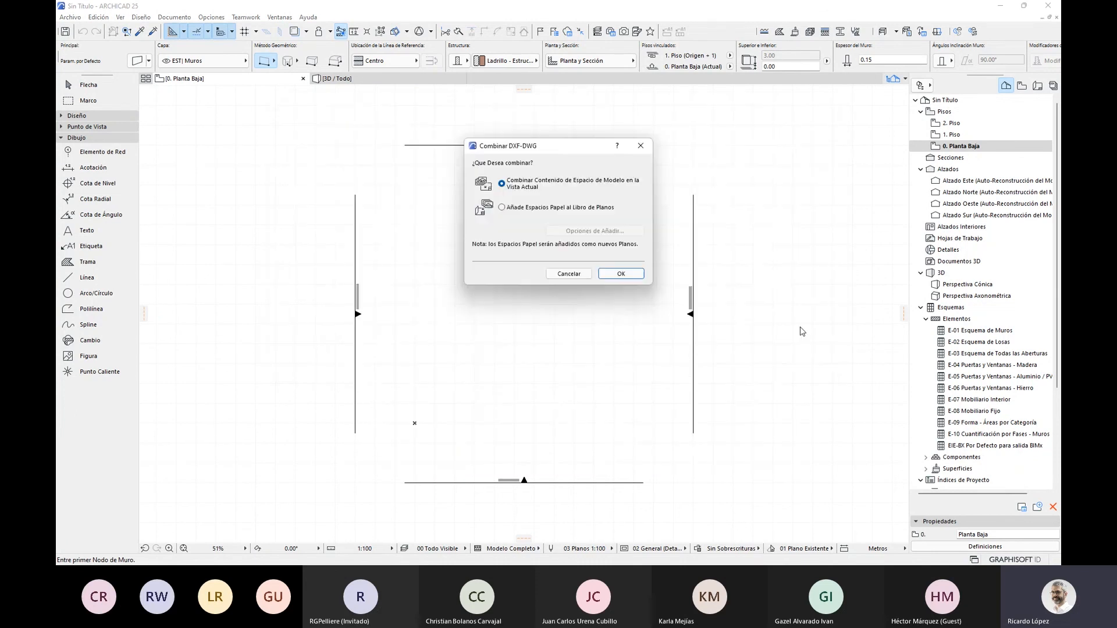
# - Choose adding the paper spaces to the layout book, with AutoCAD blocks translated as Elementos 2D agrupados and AutoCAD titles converted to labels
pyautogui.moveTo(573, 153); pyautogui.dragTo(532, 227)
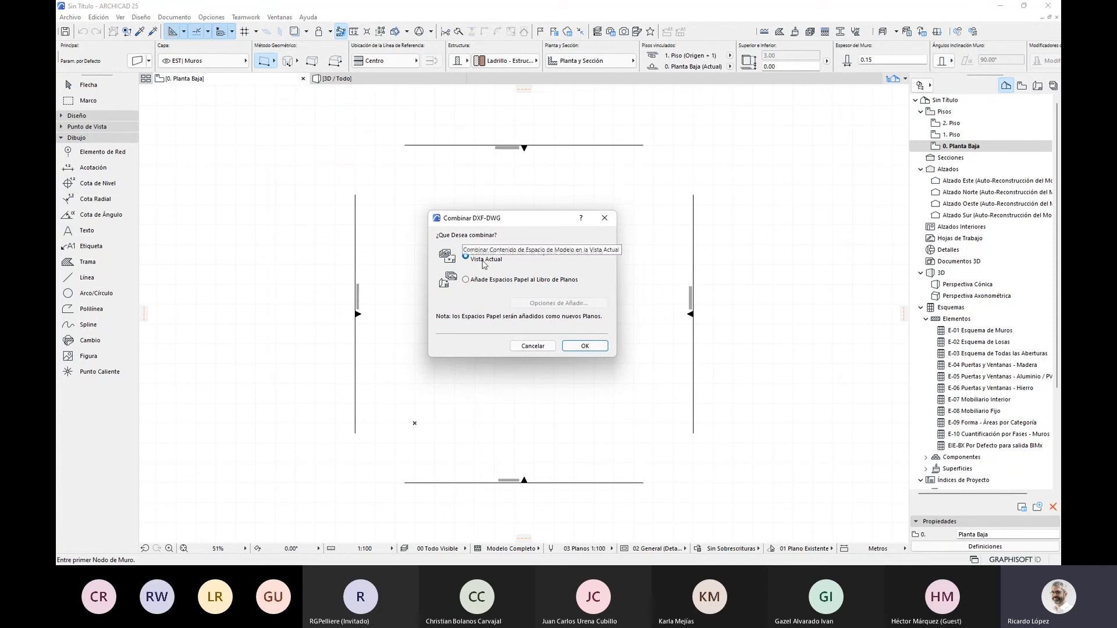
pyautogui.click(465, 281)
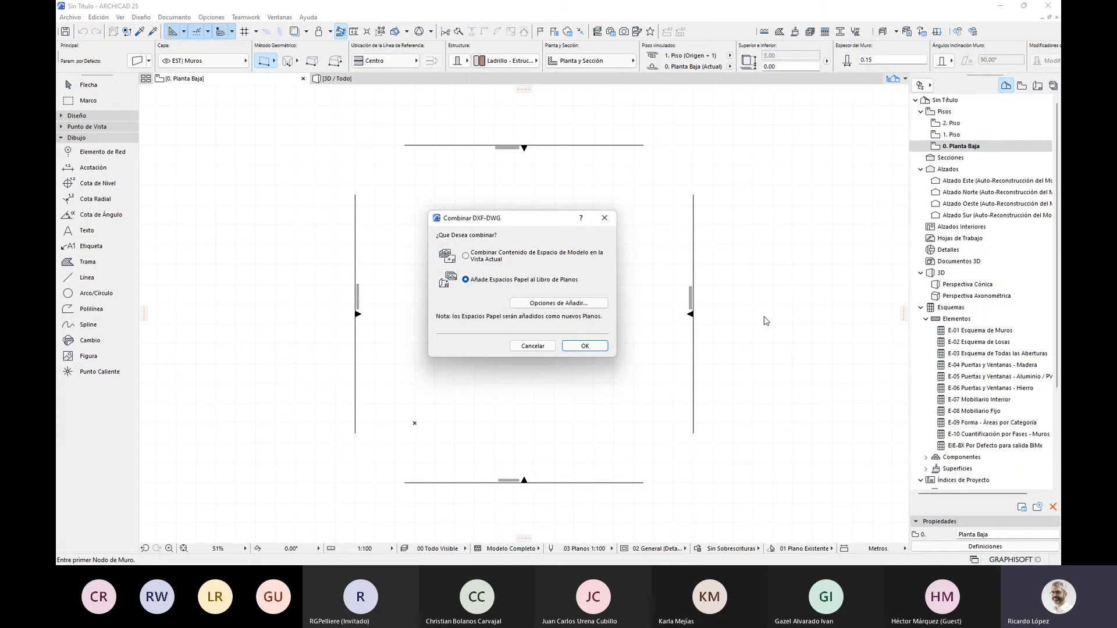
pyautogui.click(575, 304)
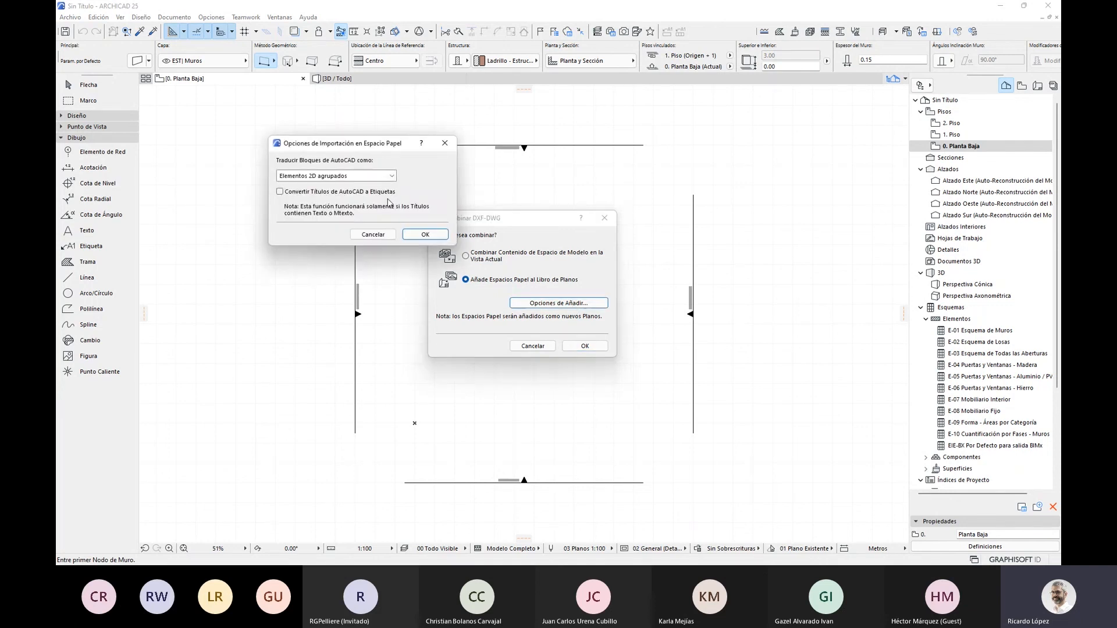
pyautogui.click(394, 178)
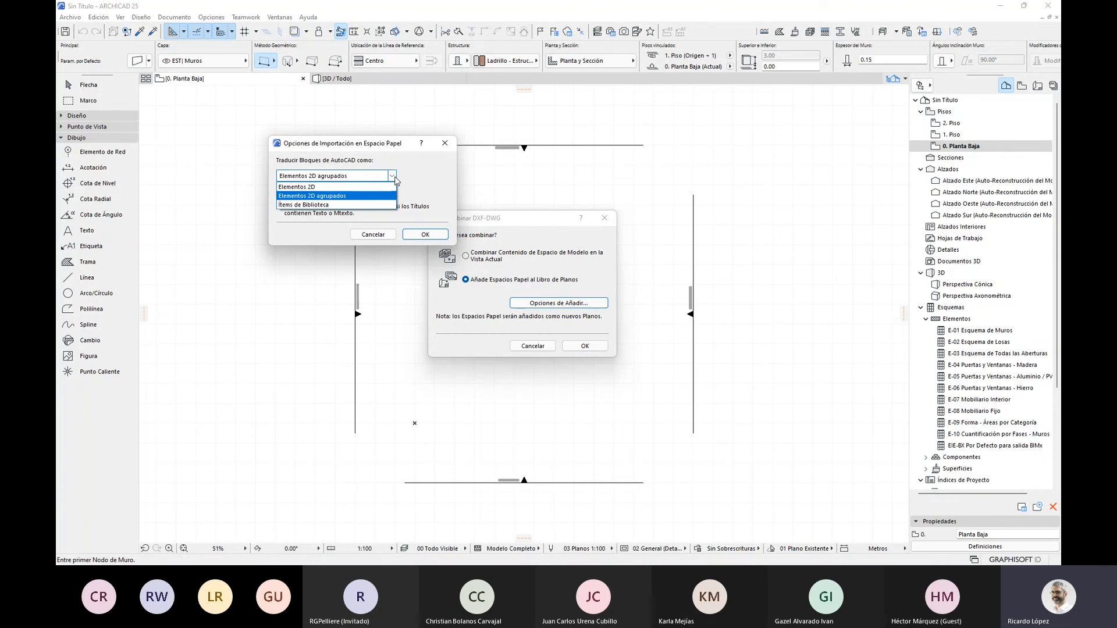
pyautogui.click(427, 179)
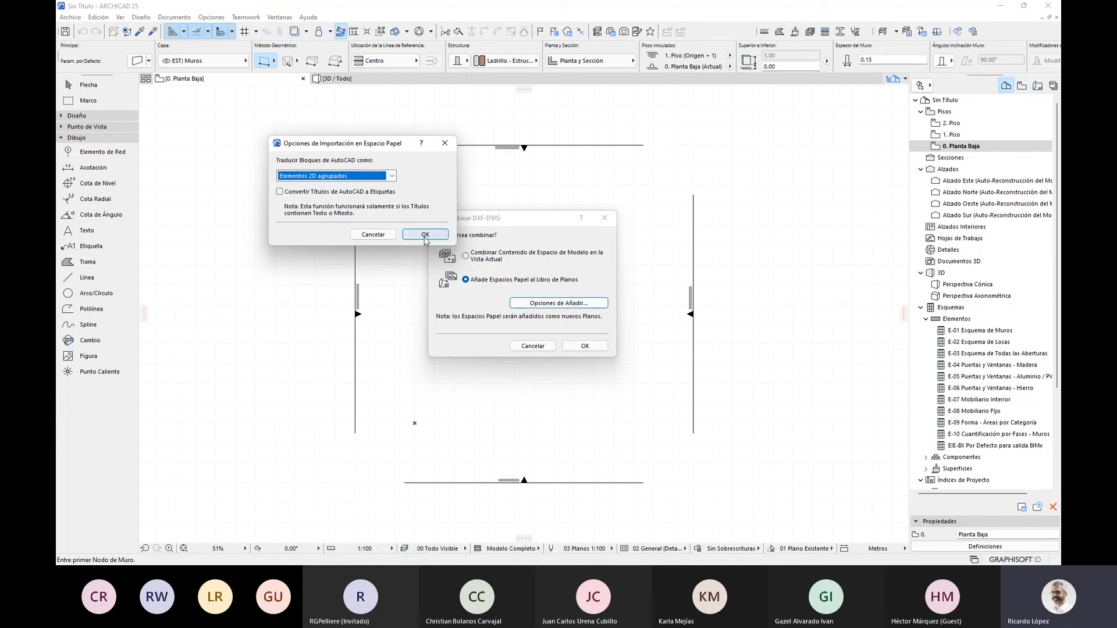
pyautogui.click(323, 193)
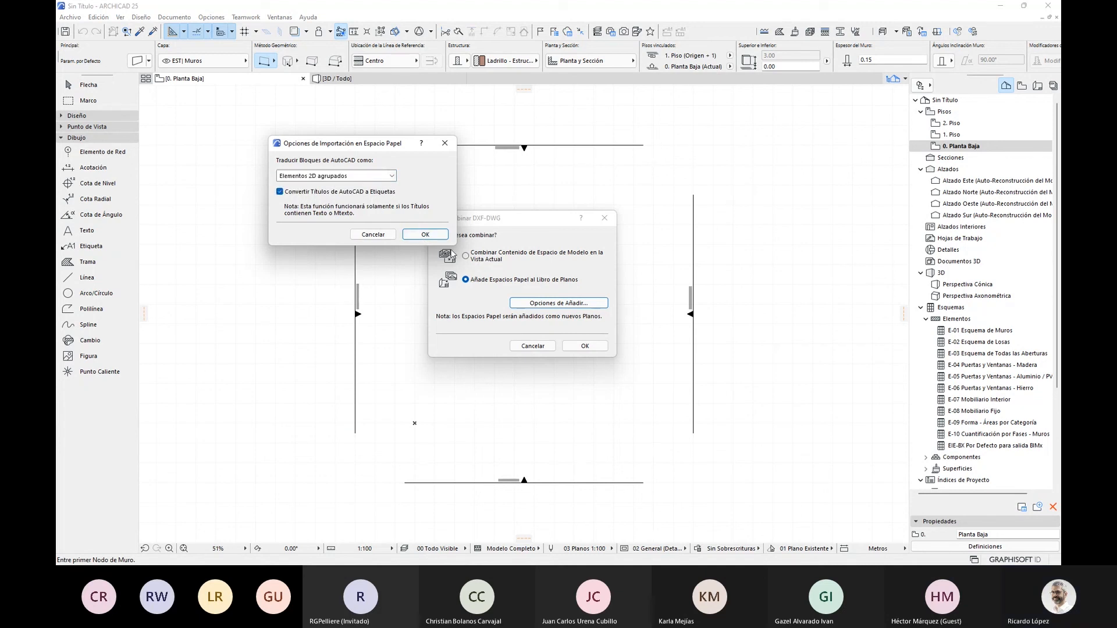
pyautogui.click(426, 234)
# - Run the merge, skipping all missing referenced files, and view the imported A2 layout in full
pyautogui.click(584, 346)
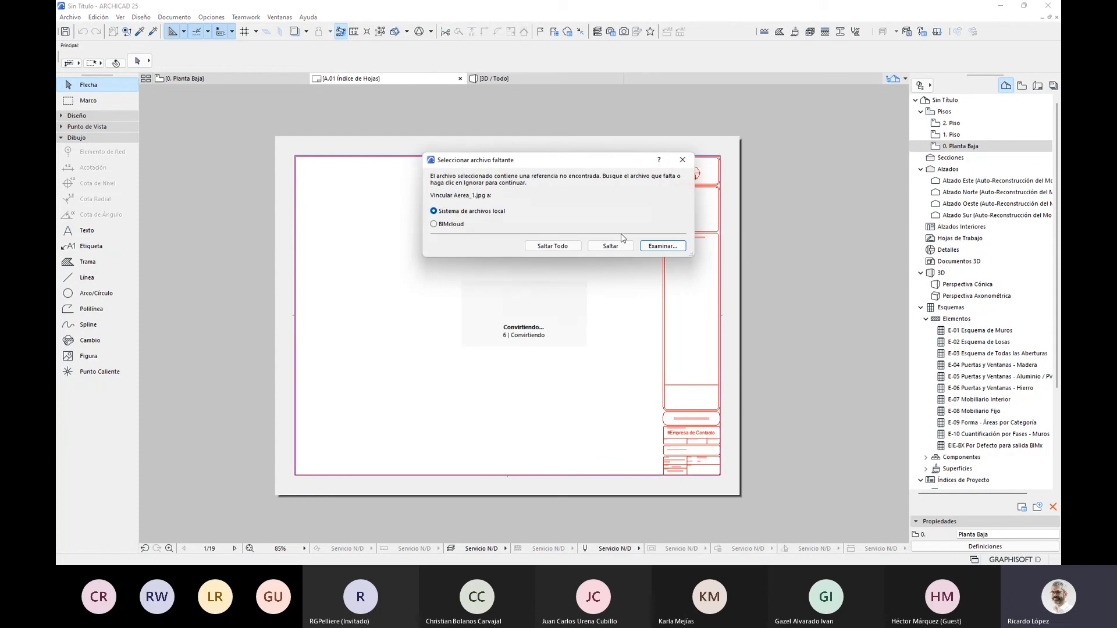
pyautogui.click(554, 246)
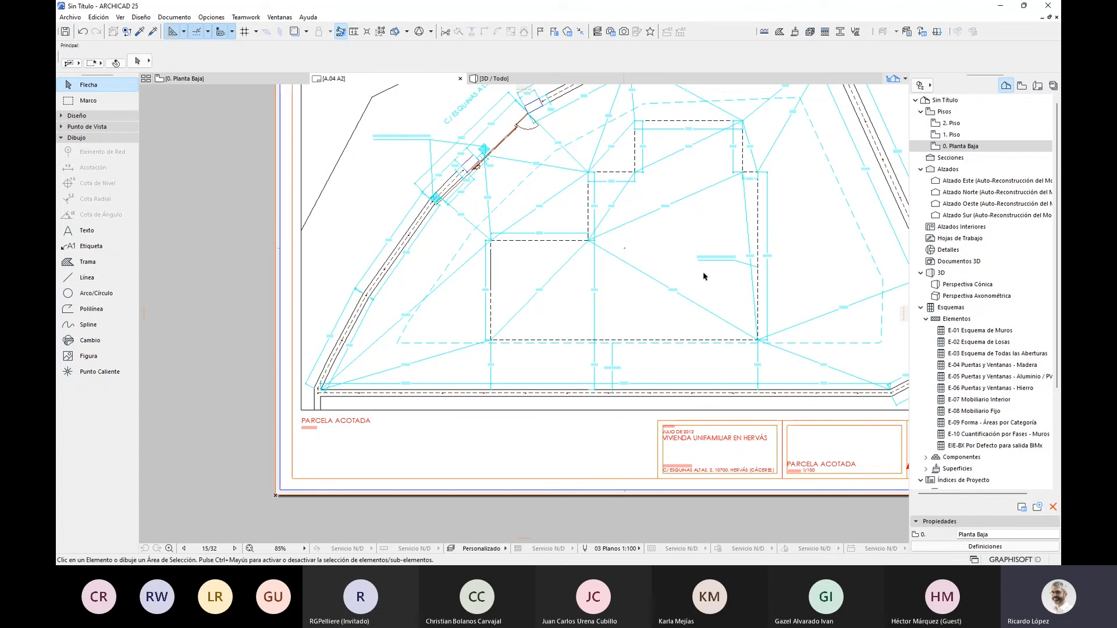
pyautogui.scroll(-4, 369, 324)
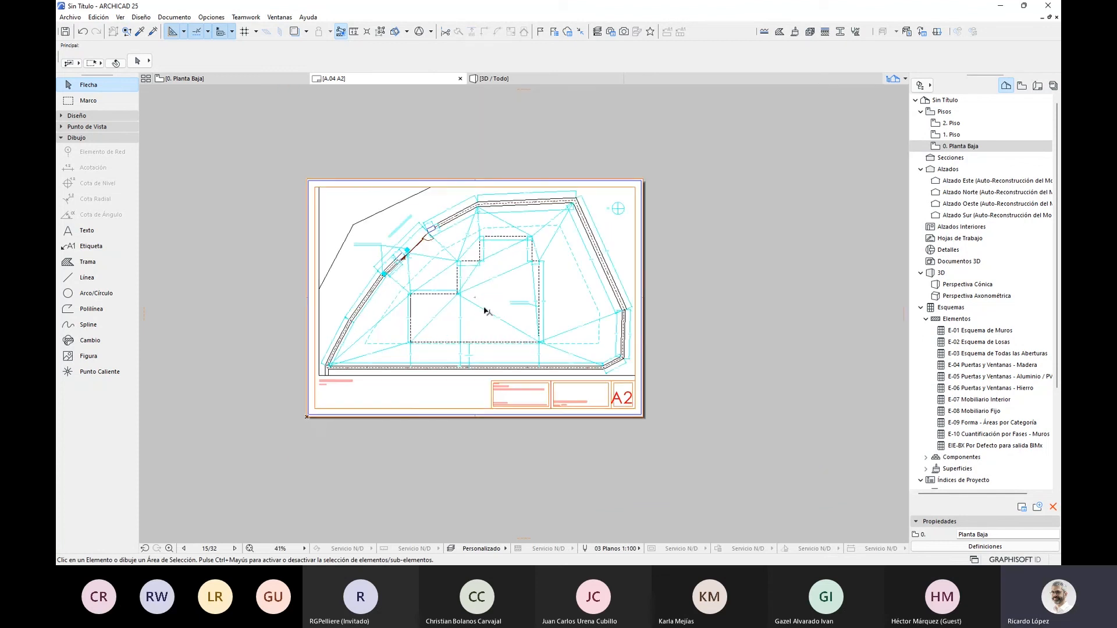
pyautogui.scroll(2, 406, 253)
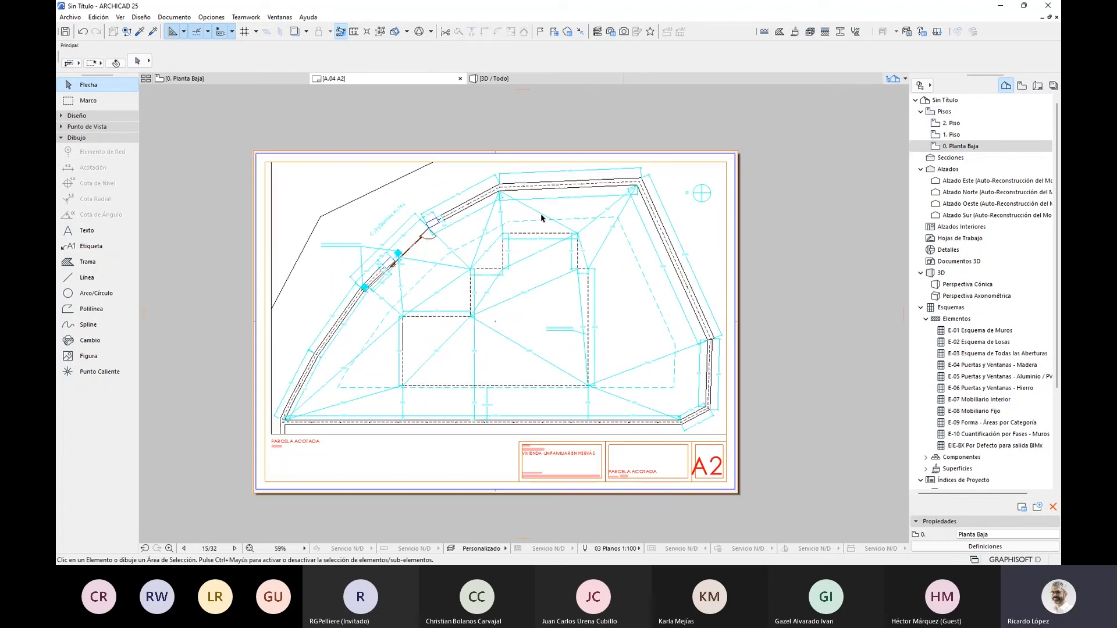
# - Show the layout book and view the imported layouts A.06 A4 and A.07 A5
pyautogui.click(1037, 86)
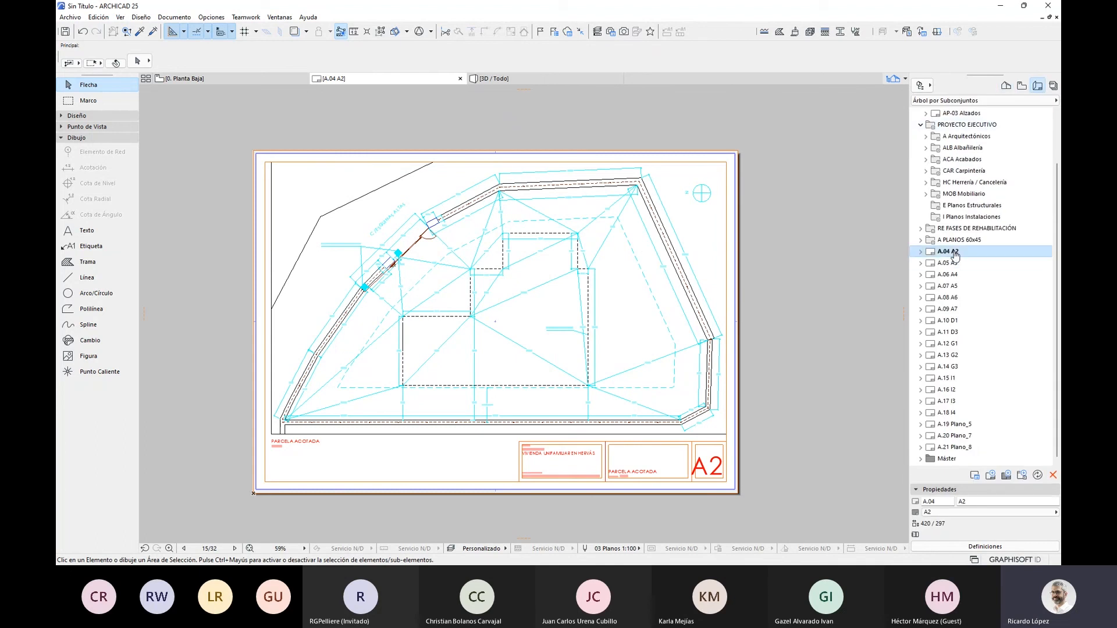
pyautogui.click(981, 263)
pyautogui.click(957, 270)
pyautogui.doubleClick(954, 273)
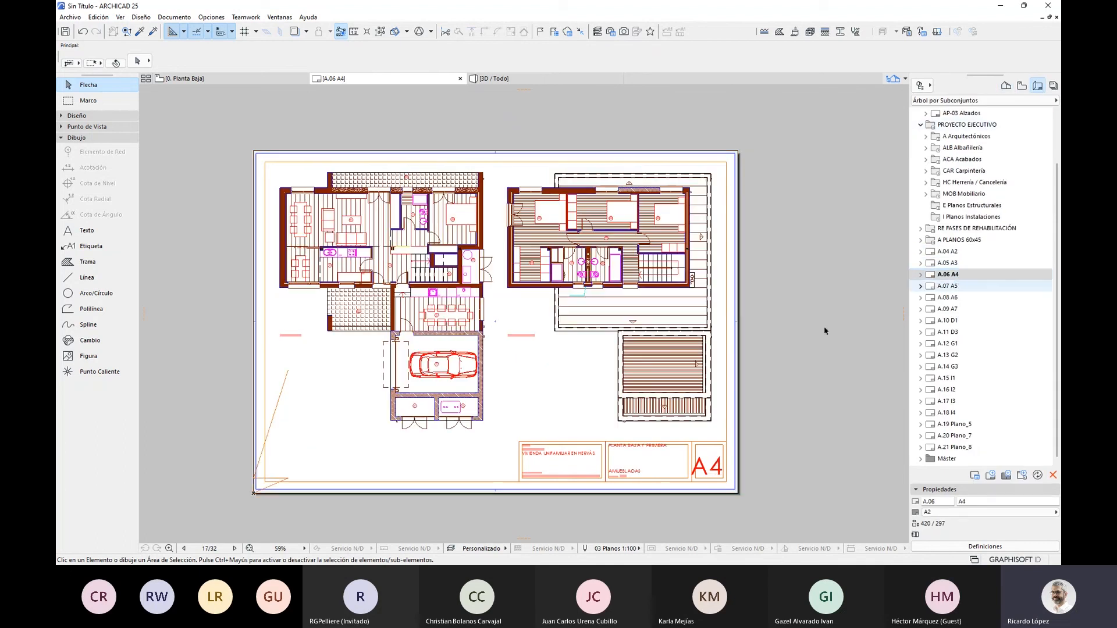
pyautogui.doubleClick(959, 286)
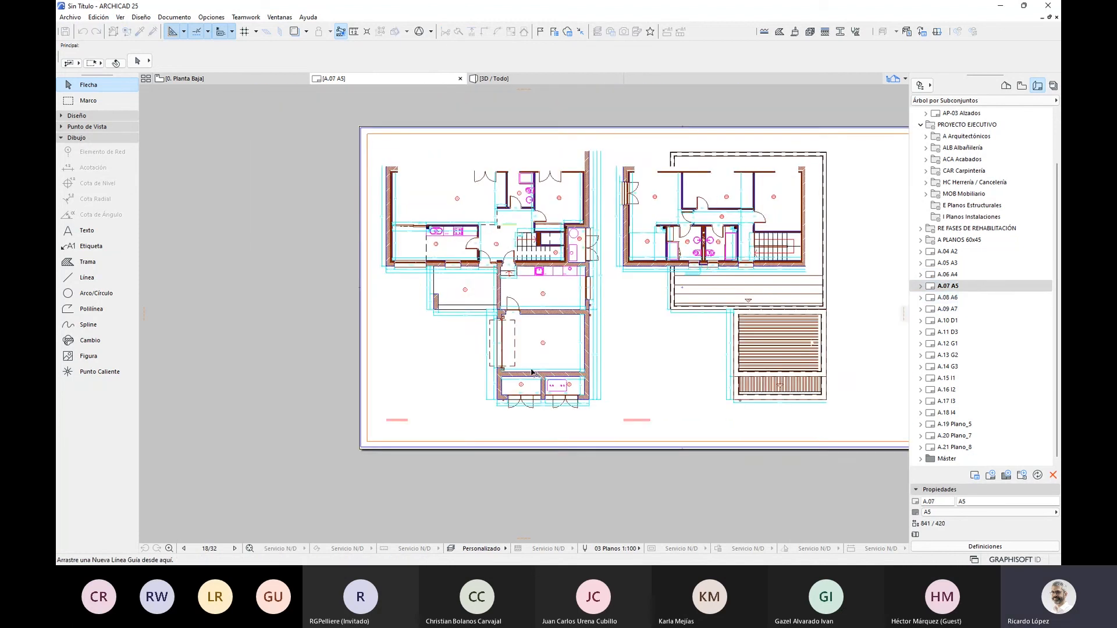
pyautogui.scroll(1, 711, 332)
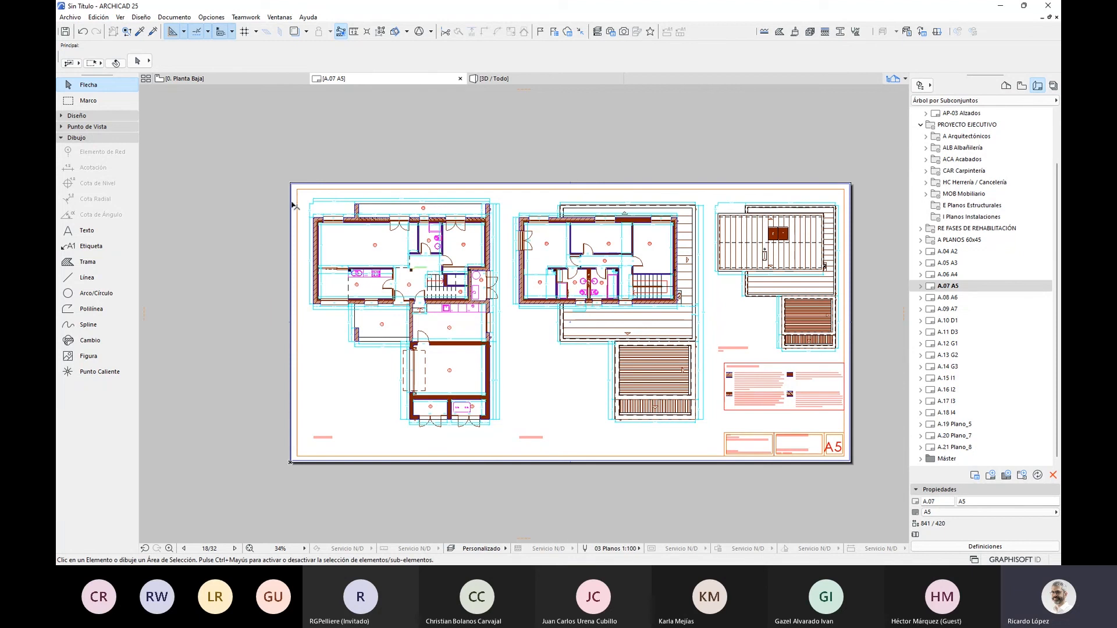
# - Expand the Master layouts in the layout book and open the A.12 G1 layout to view it in full
pyautogui.click(920, 459)
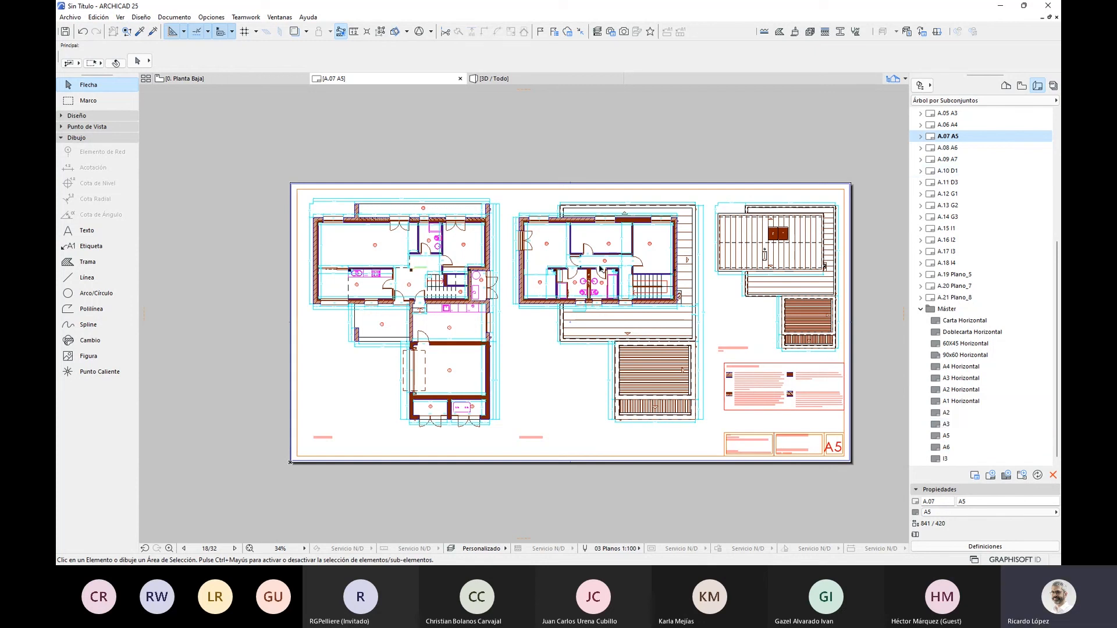
pyautogui.scroll(5, 602, 250)
pyautogui.doubleClick(947, 193)
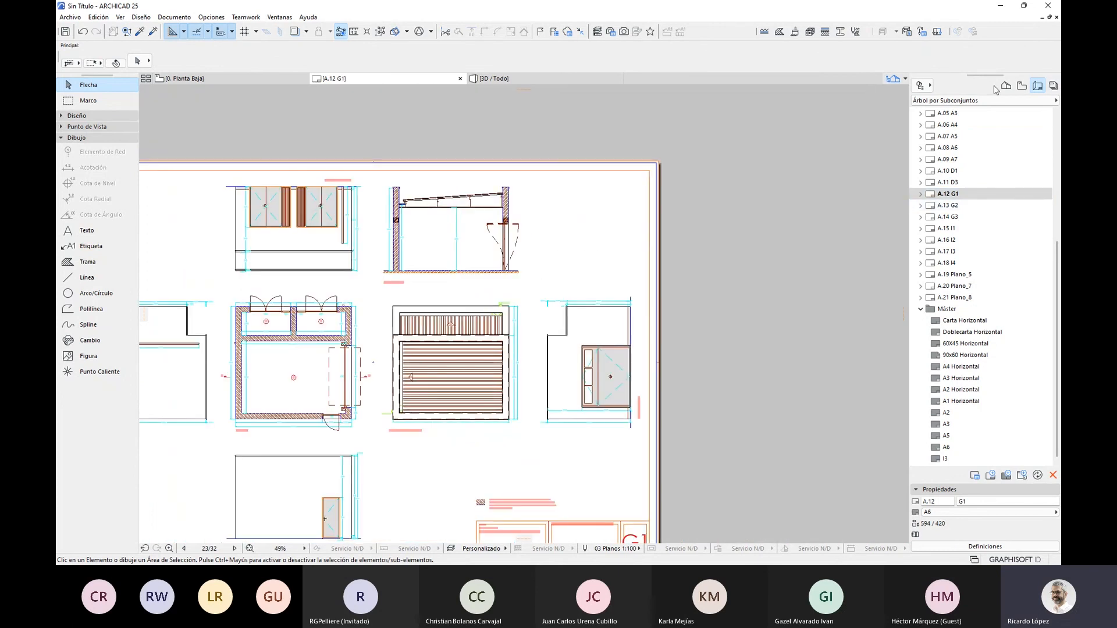
pyautogui.scroll(6, 1052, 143)
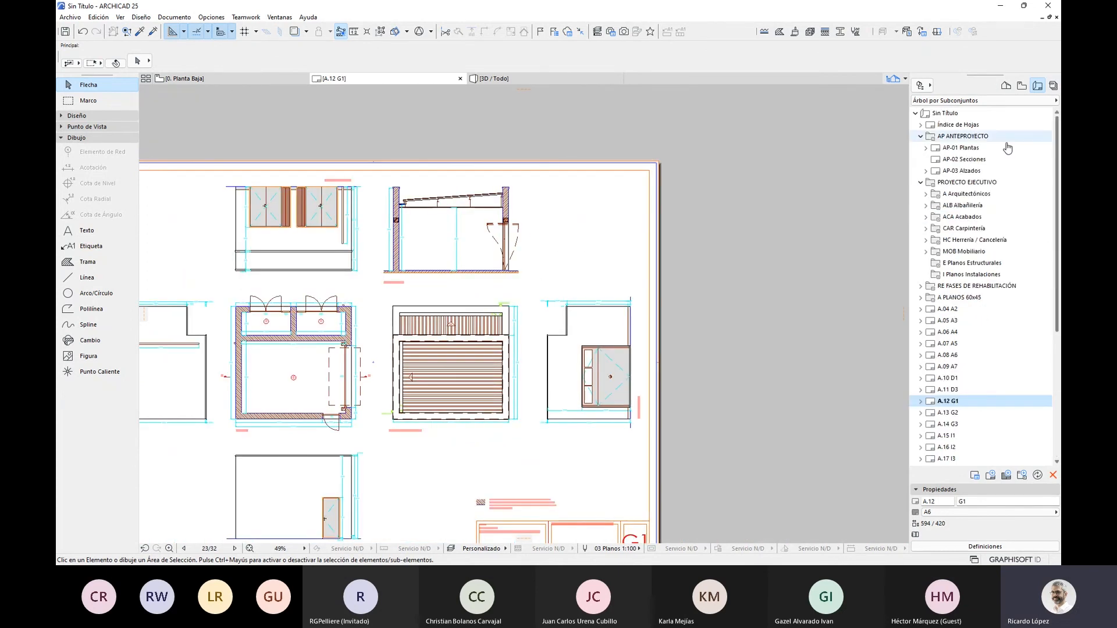
pyautogui.scroll(-3, 553, 232)
pyautogui.scroll(2, 569, 253)
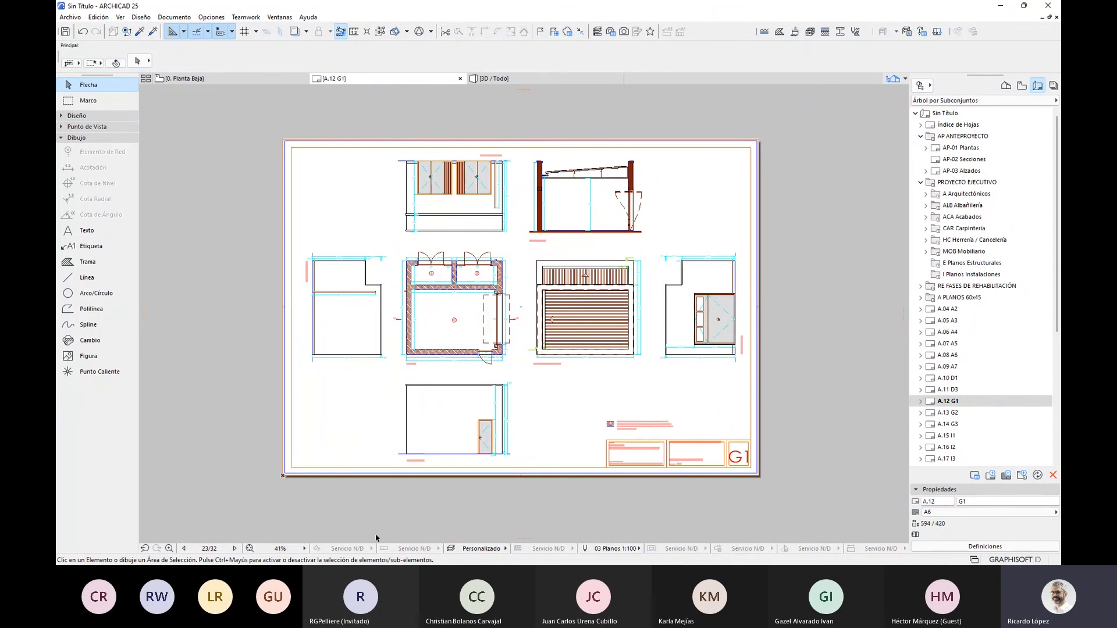
# - Hide the XX_AUXILIAR layer in the layout book's layer settings and inspect the G1 title block
pyautogui.click(451, 549)
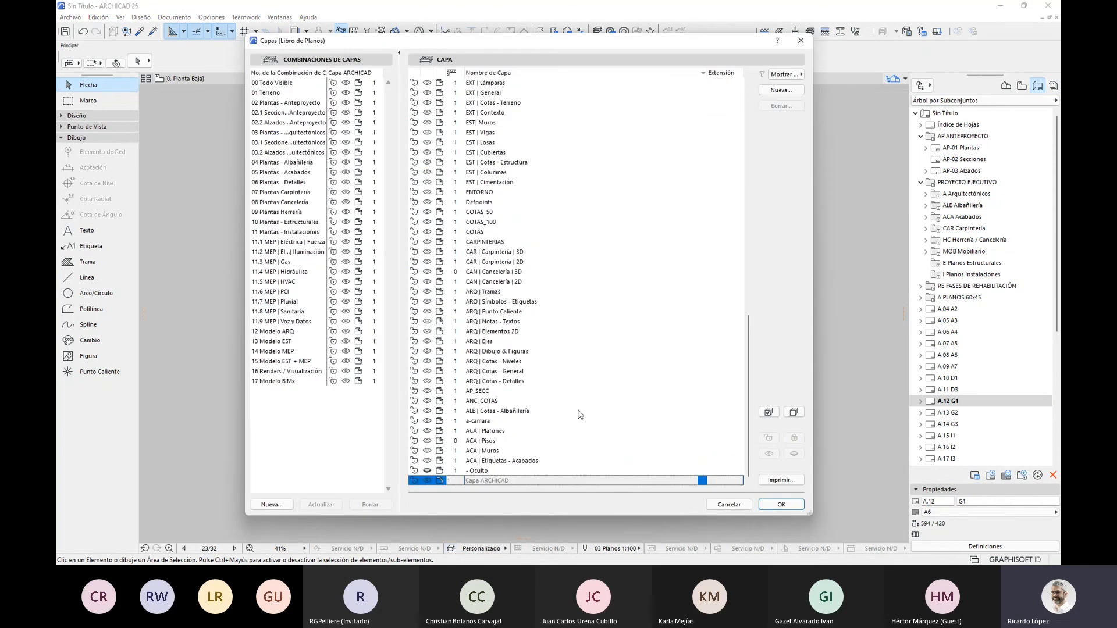
pyautogui.moveTo(687, 42); pyautogui.dragTo(660, 521)
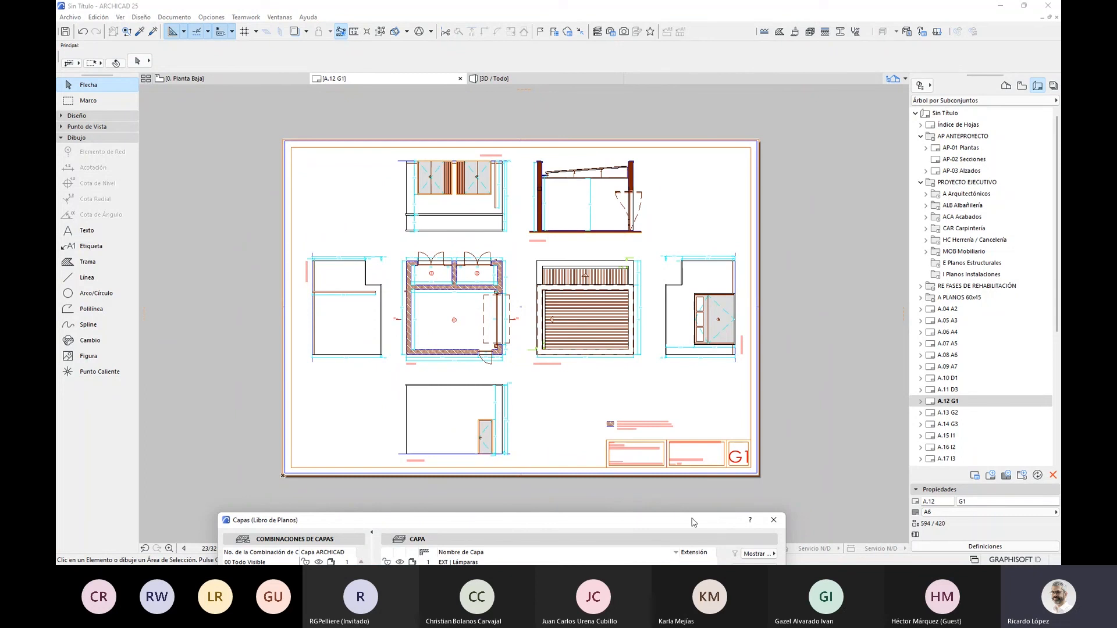
pyautogui.moveTo(693, 522); pyautogui.dragTo(760, 51)
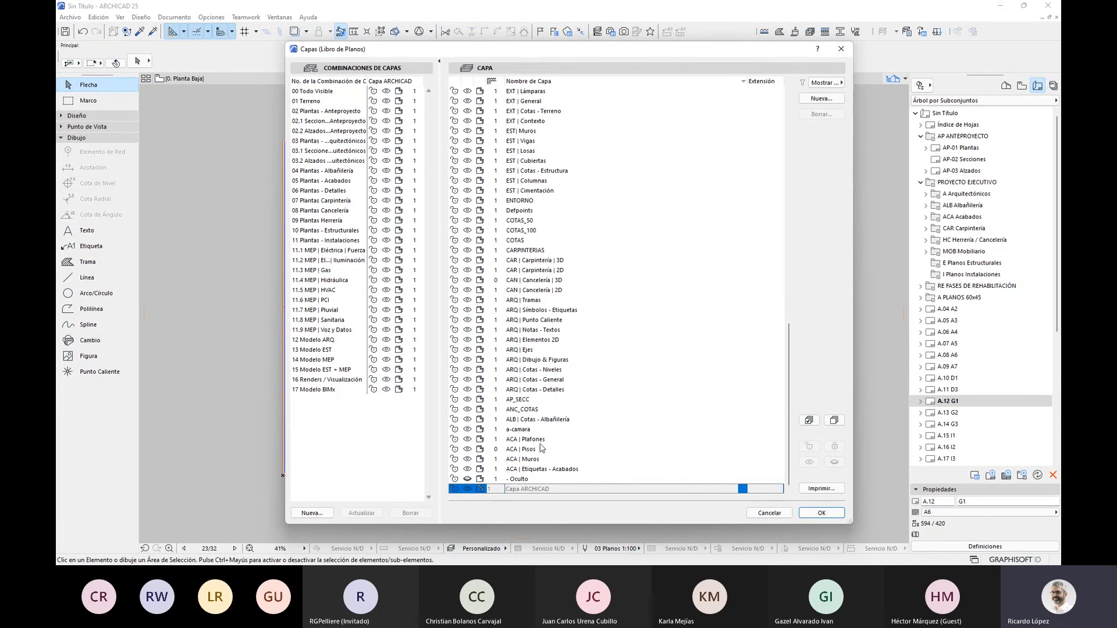
pyautogui.scroll(20, 508, 474)
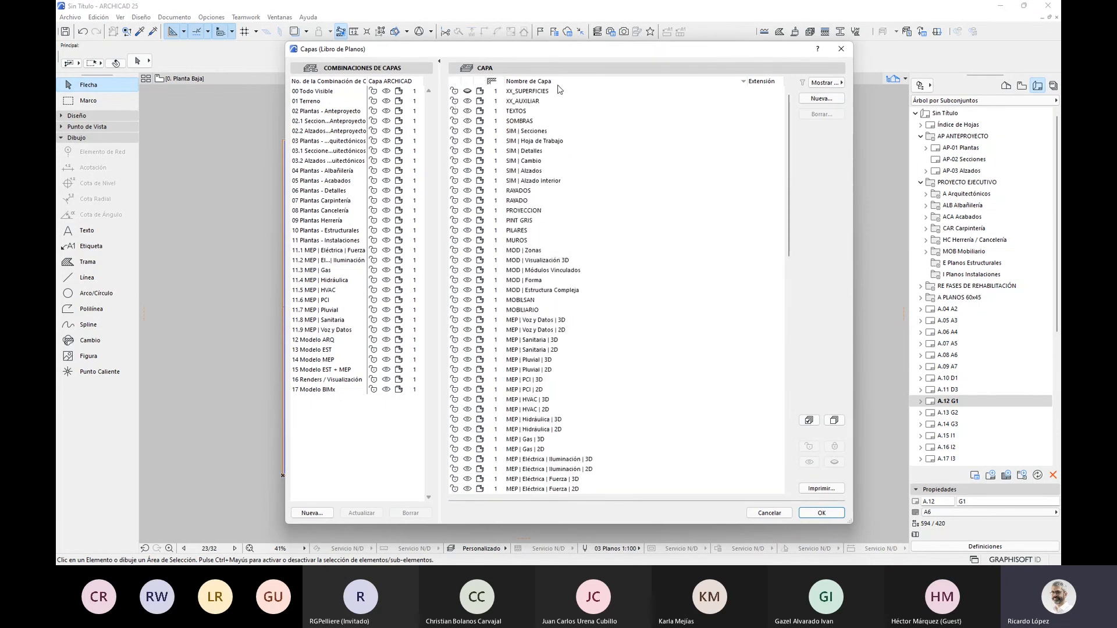
pyautogui.click(486, 105)
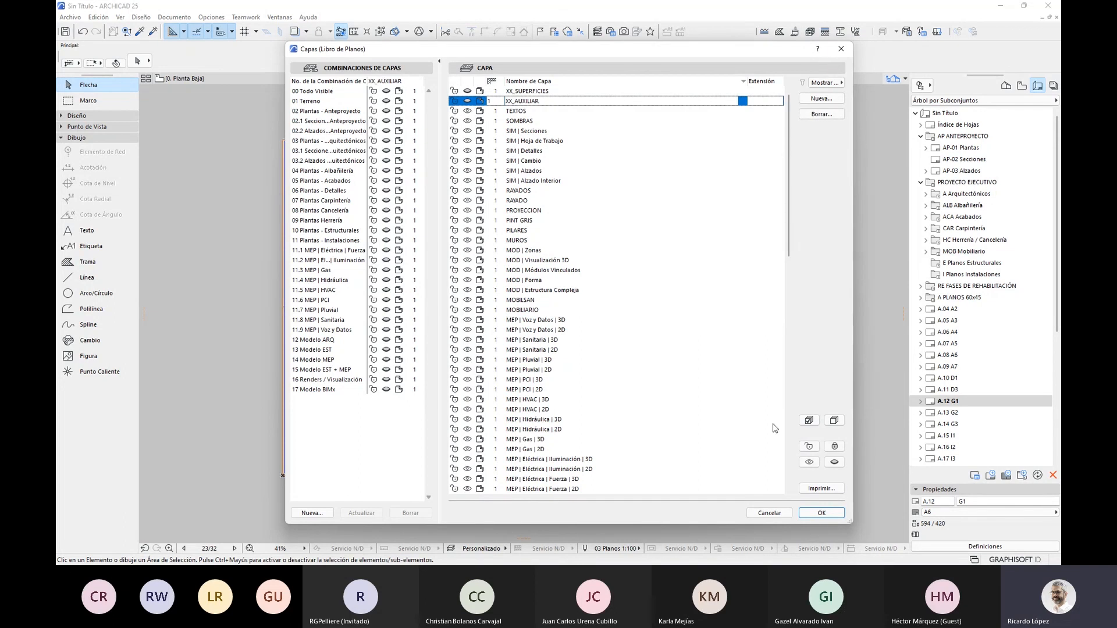
pyautogui.click(822, 512)
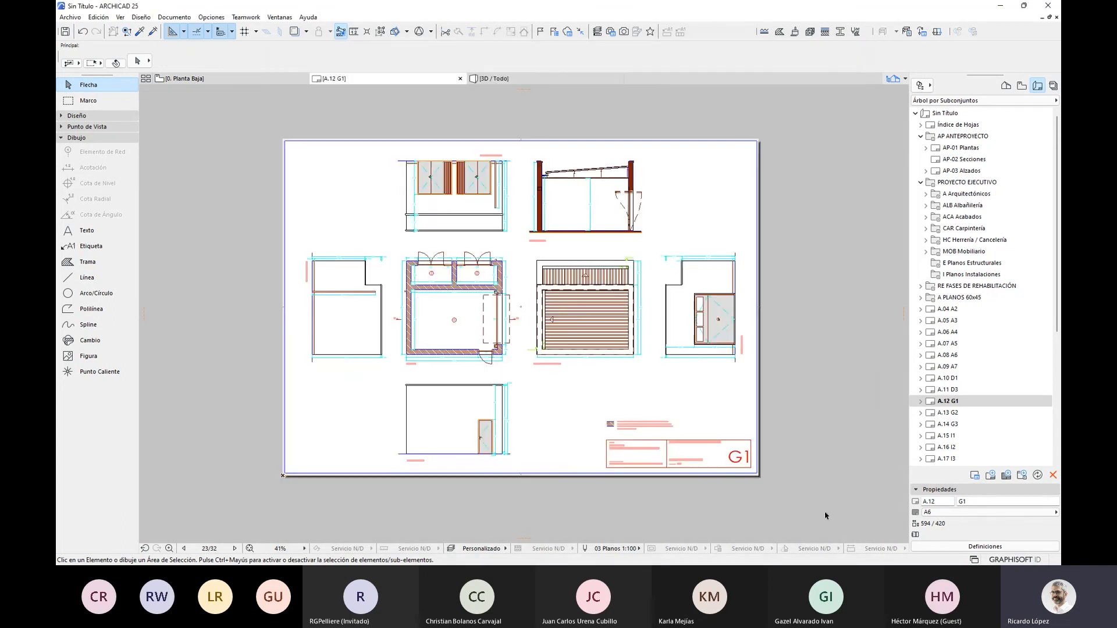
pyautogui.scroll(5, 729, 481)
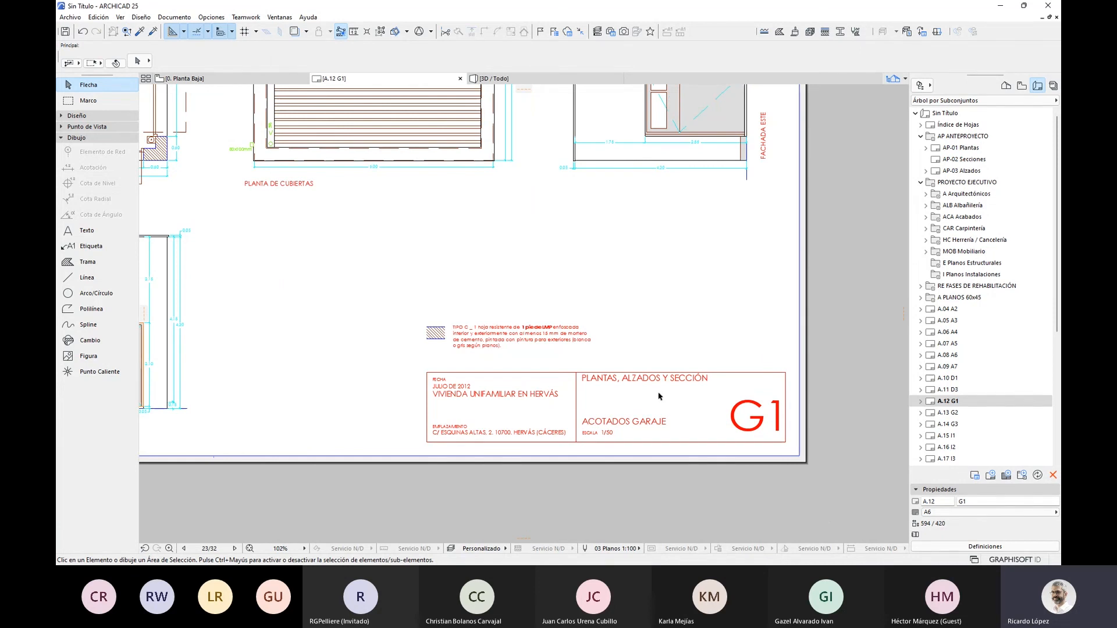
pyautogui.scroll(-5, 659, 396)
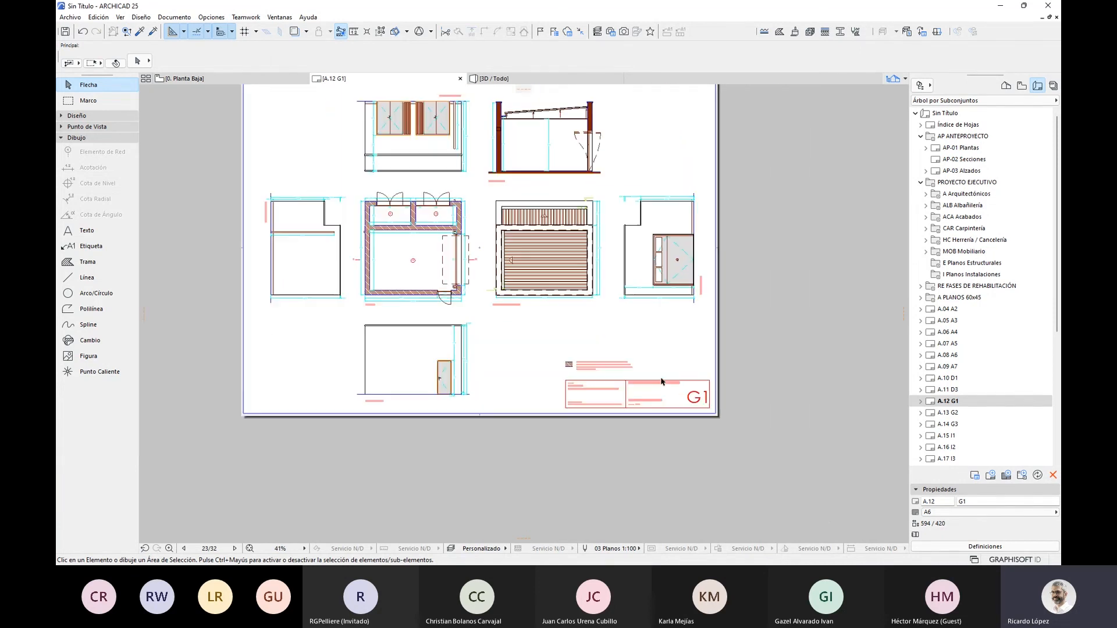
# - Return to the 0. Planta Baja floor plan and start browsing for a trace reference
pyautogui.click(1006, 87)
pyautogui.click(949, 147)
pyautogui.doubleClick(950, 147)
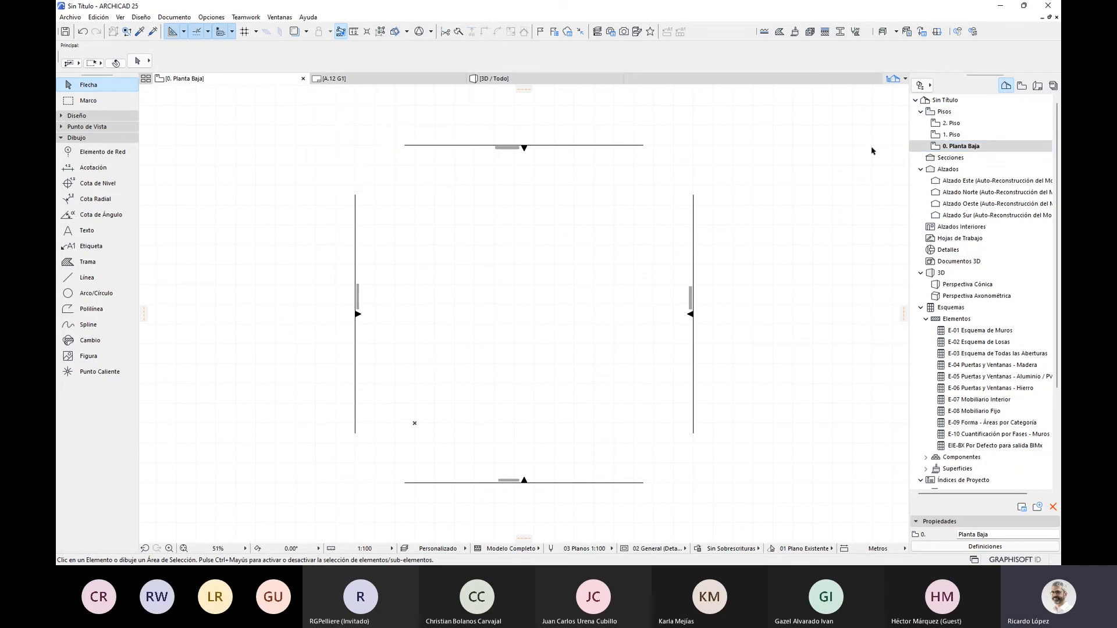
pyautogui.click(294, 33)
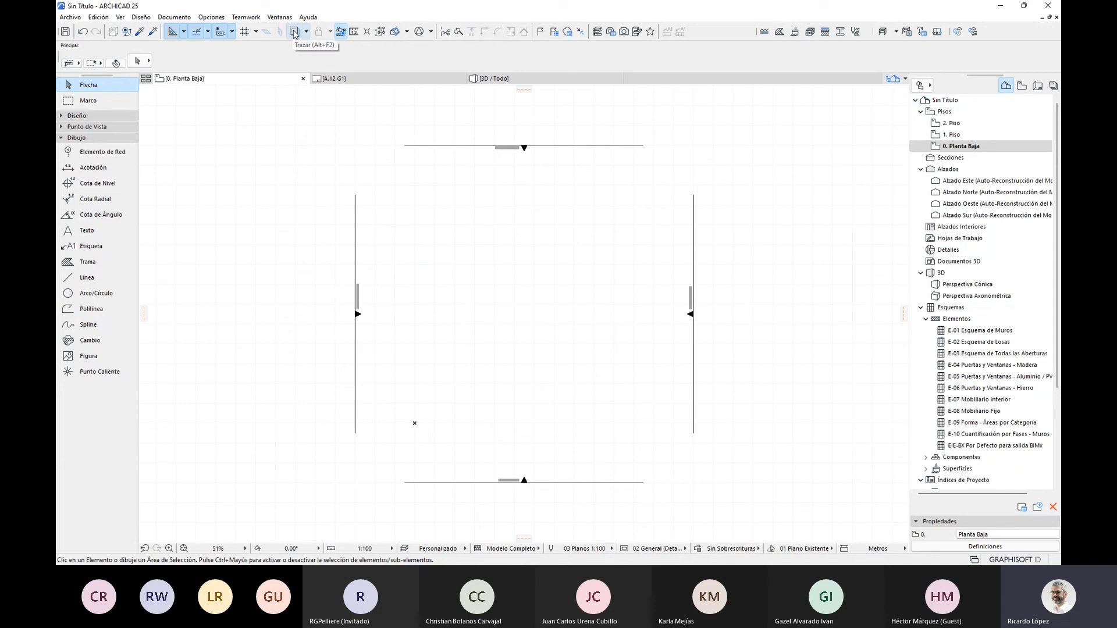
pyautogui.click(306, 32)
pyautogui.moveTo(334, 49)
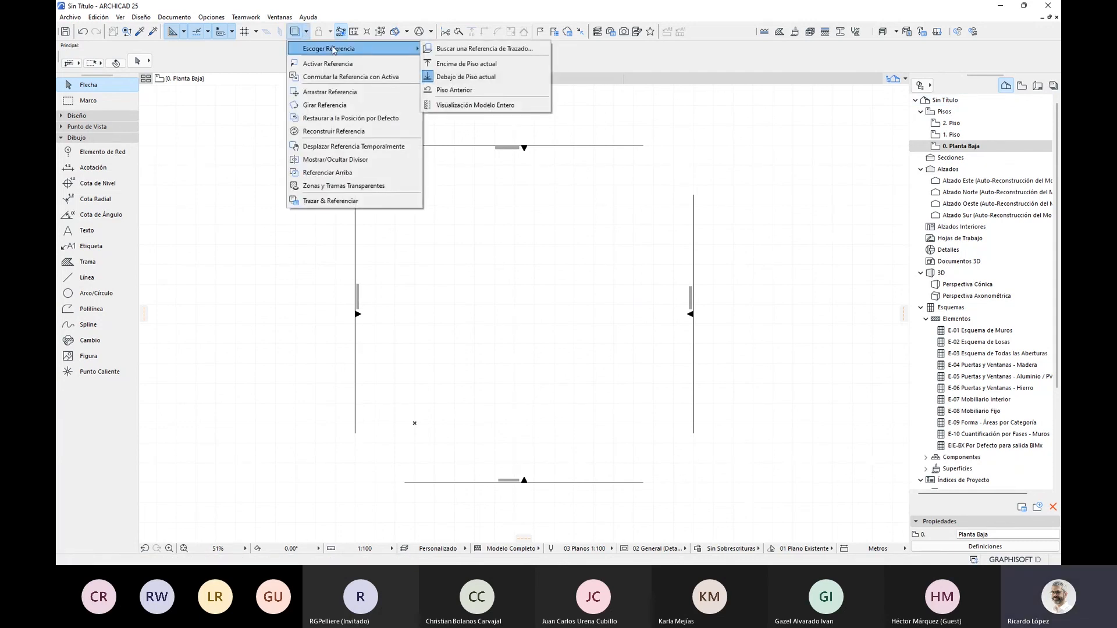
pyautogui.click(541, 50)
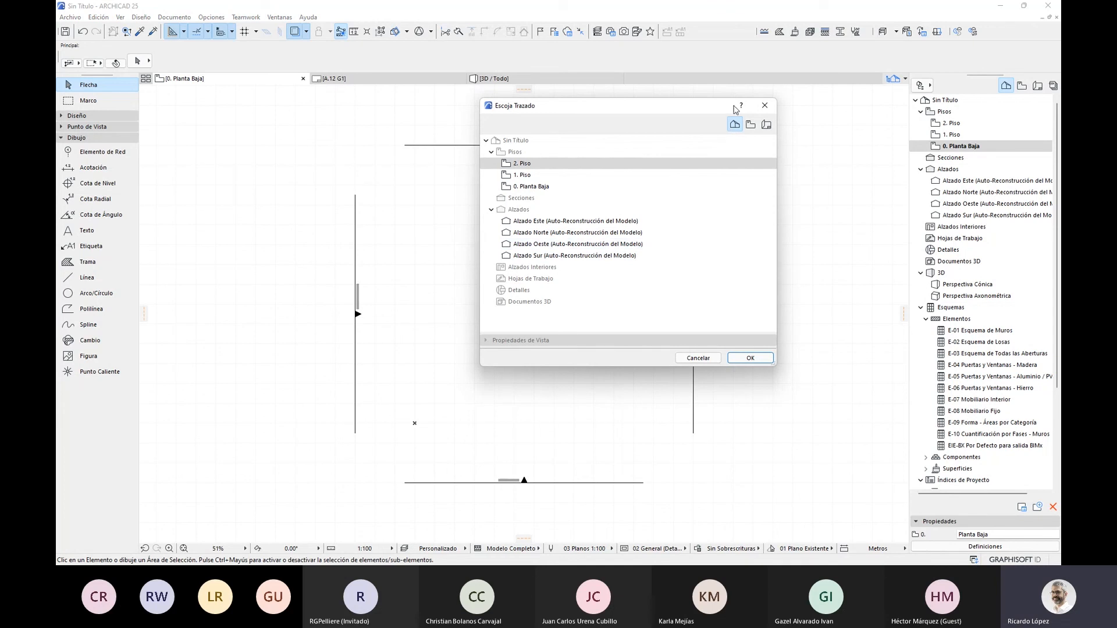
# - Set the A.06 A4 layout from the layout book as the trace reference under the ground floor plan
pyautogui.click(768, 125)
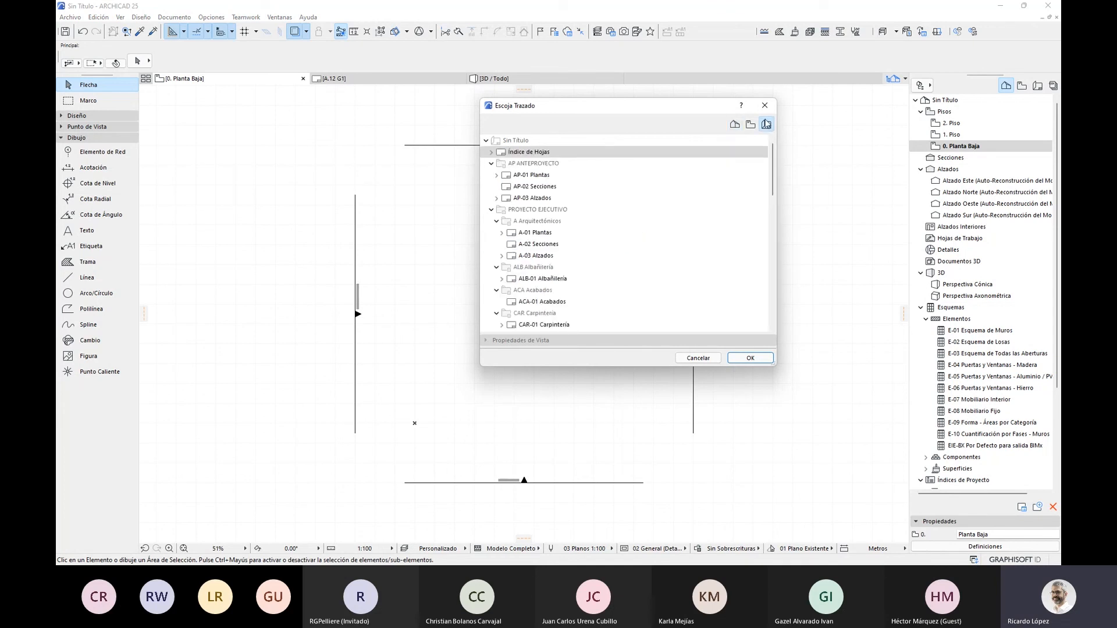
pyautogui.scroll(-6, 607, 205)
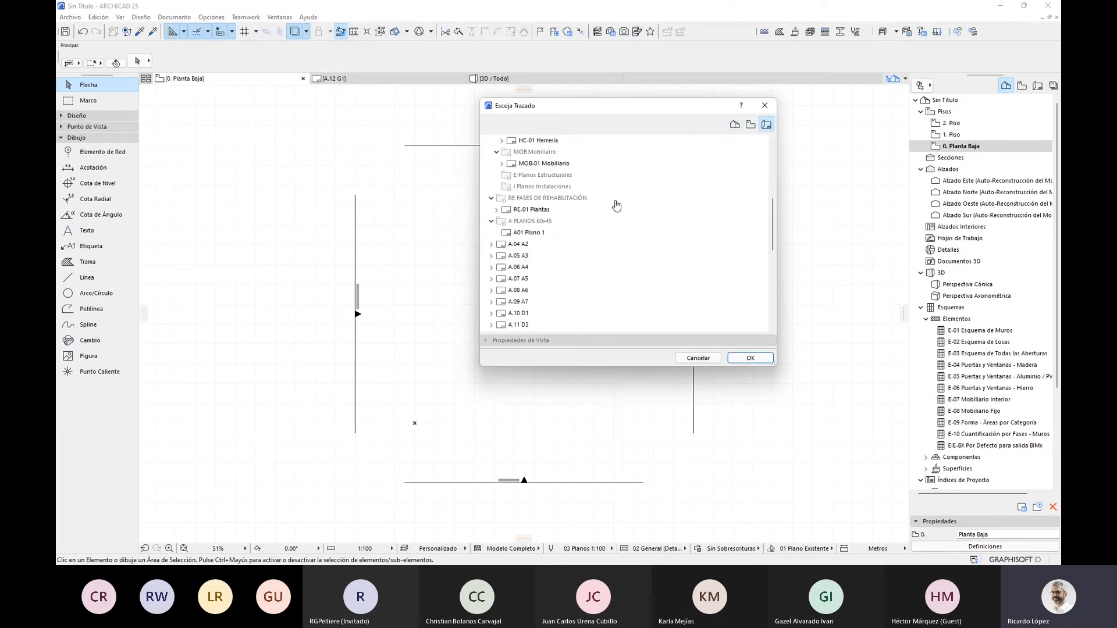
pyautogui.scroll(2, 610, 213)
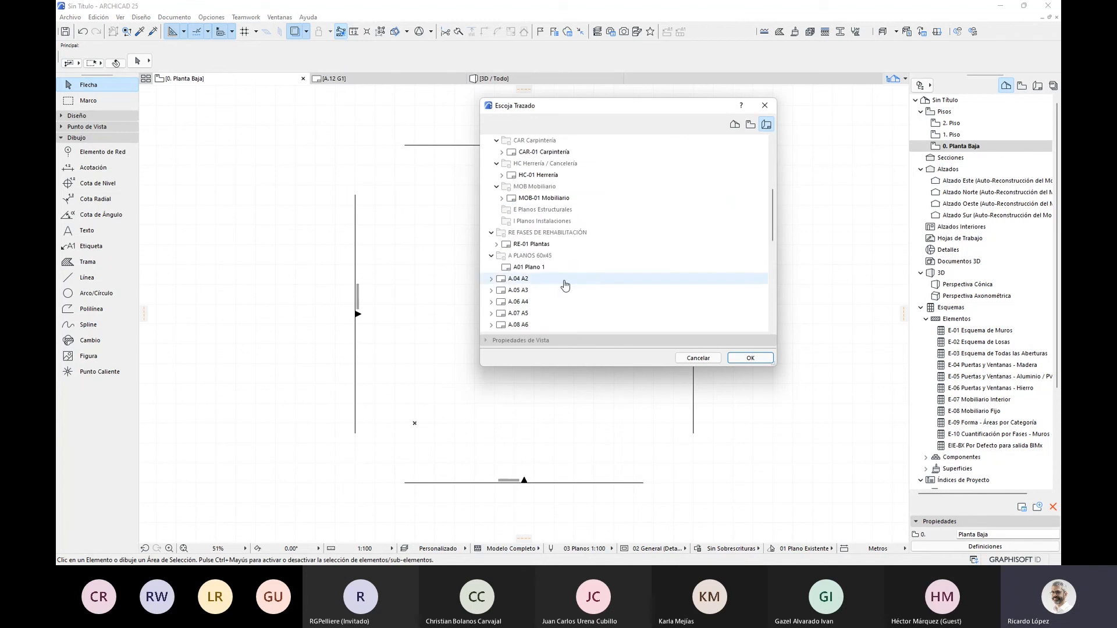
pyautogui.click(515, 302)
pyautogui.click(491, 302)
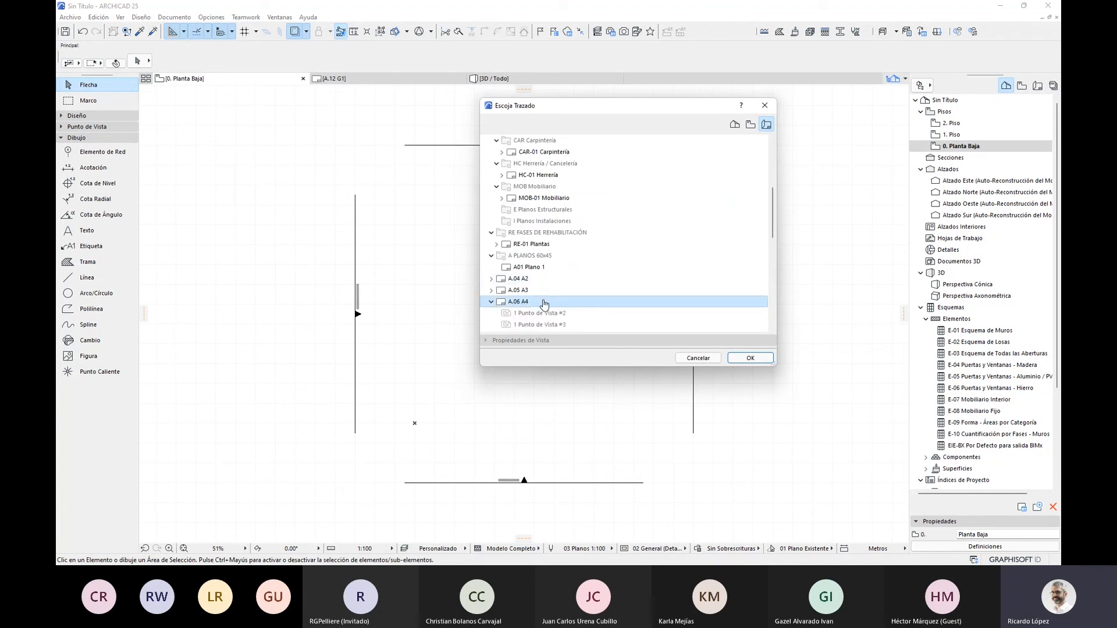
pyautogui.click(750, 358)
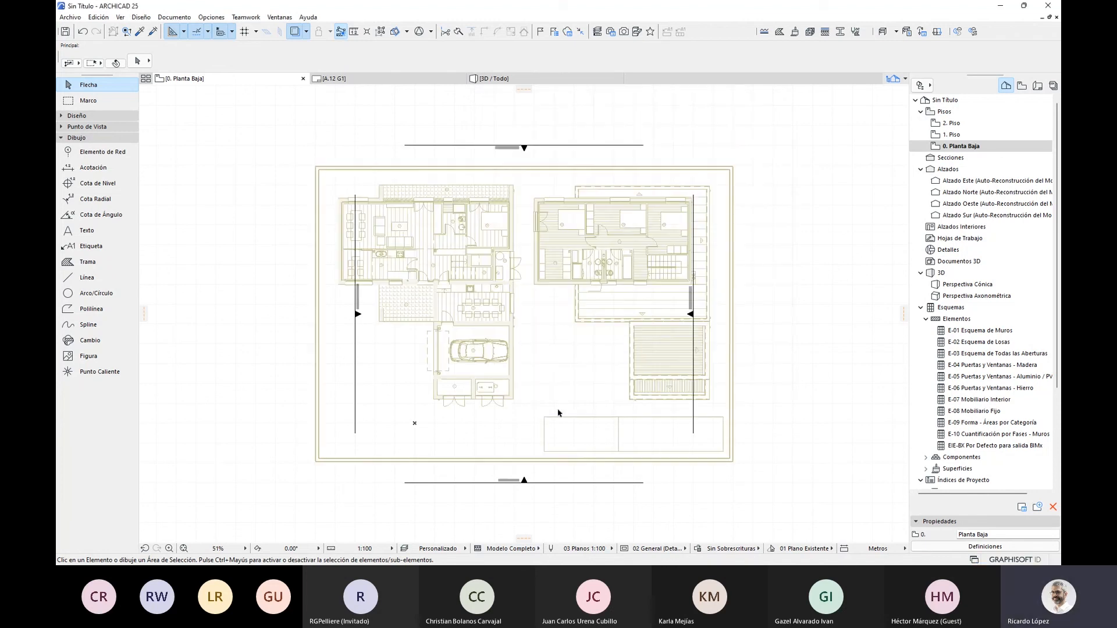
pyautogui.scroll(4, 485, 276)
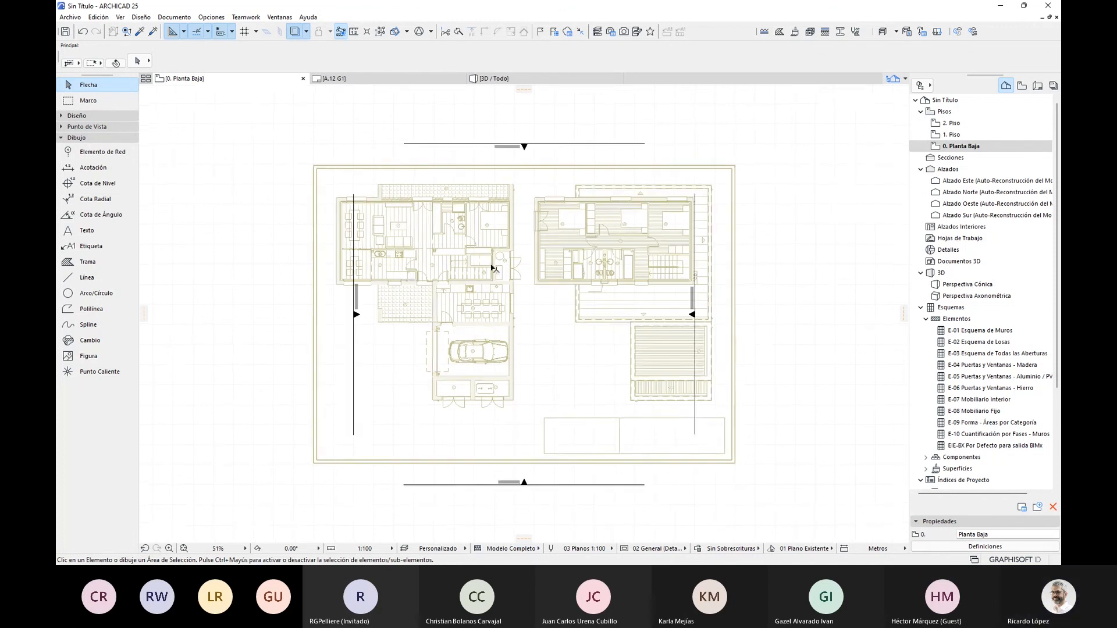
pyautogui.scroll(-3, 471, 323)
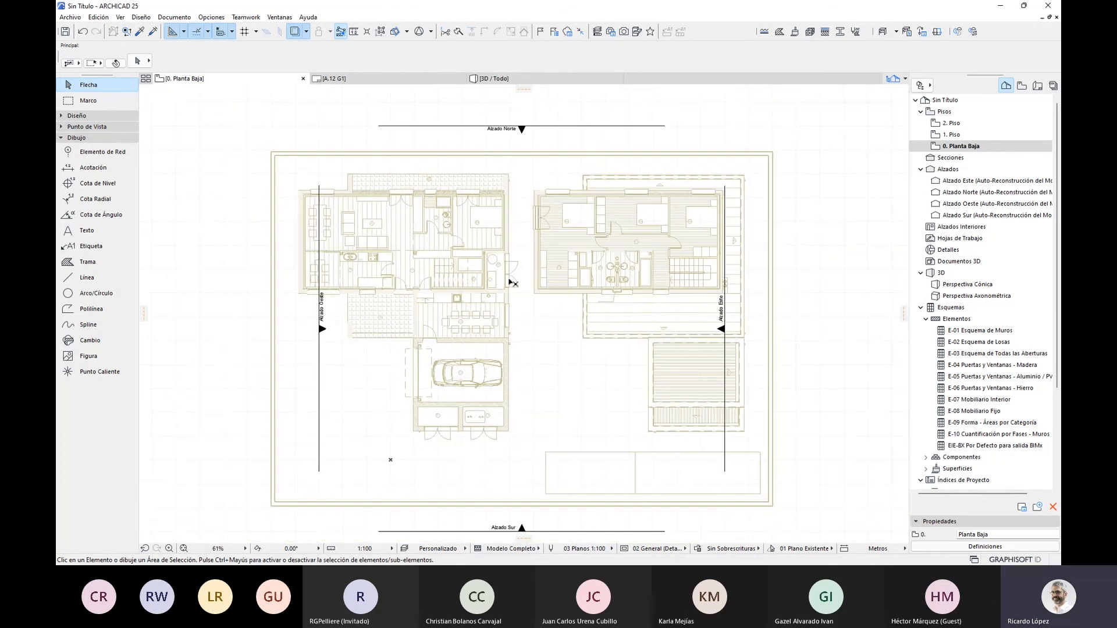
pyautogui.scroll(-4, 513, 396)
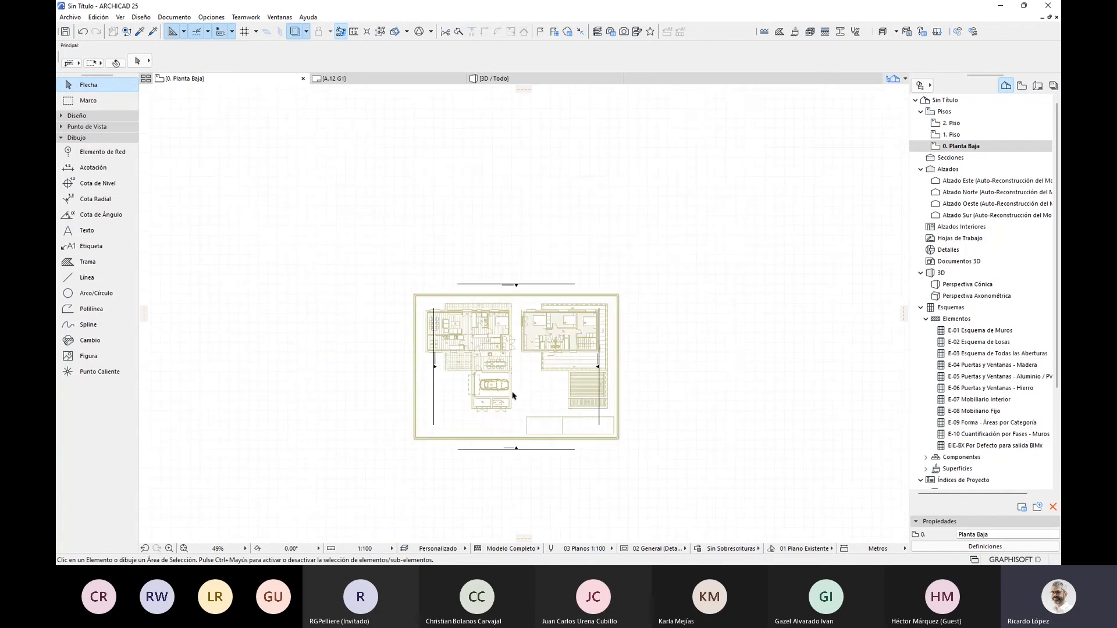
pyautogui.scroll(5, 513, 395)
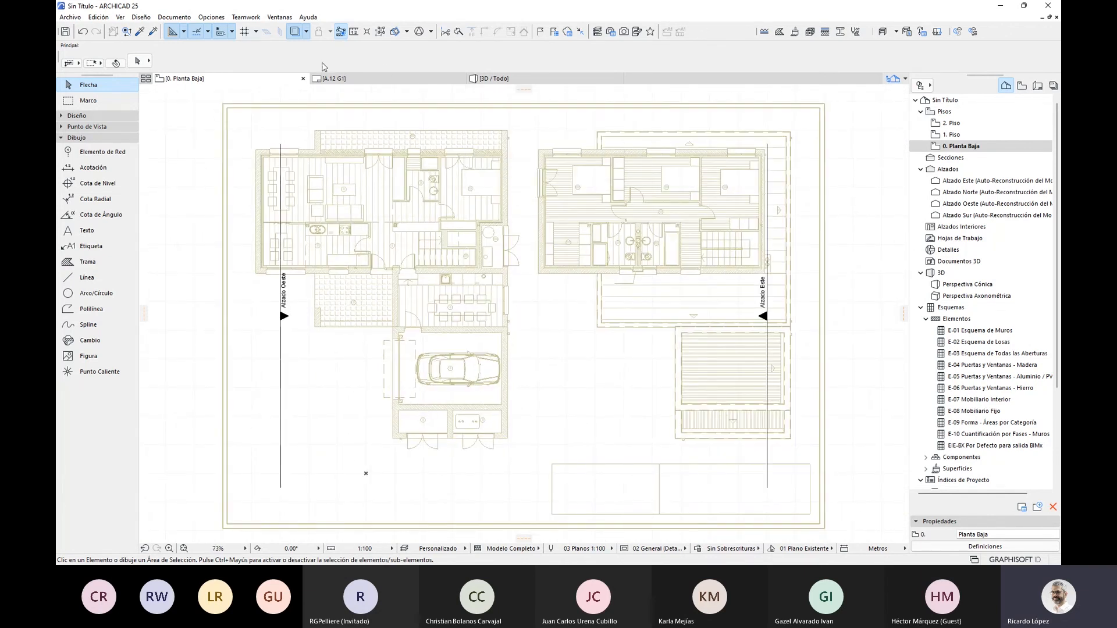
# - Leave the ground floor plan and switch to AutoCAD 2022
pyautogui.click(69, 19)
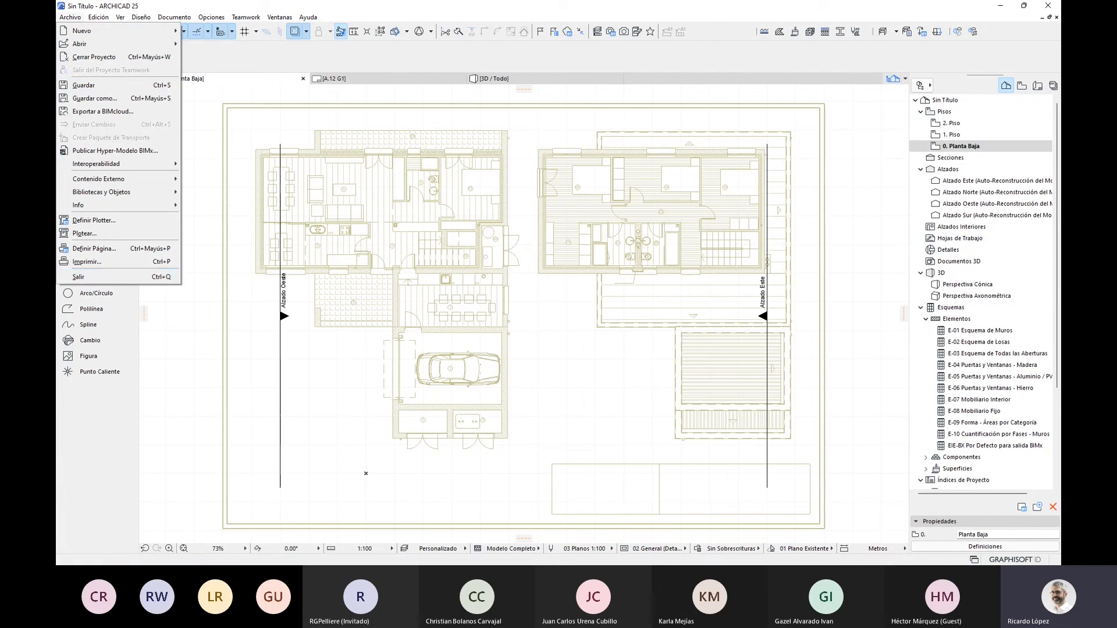
pyautogui.press('Escape')
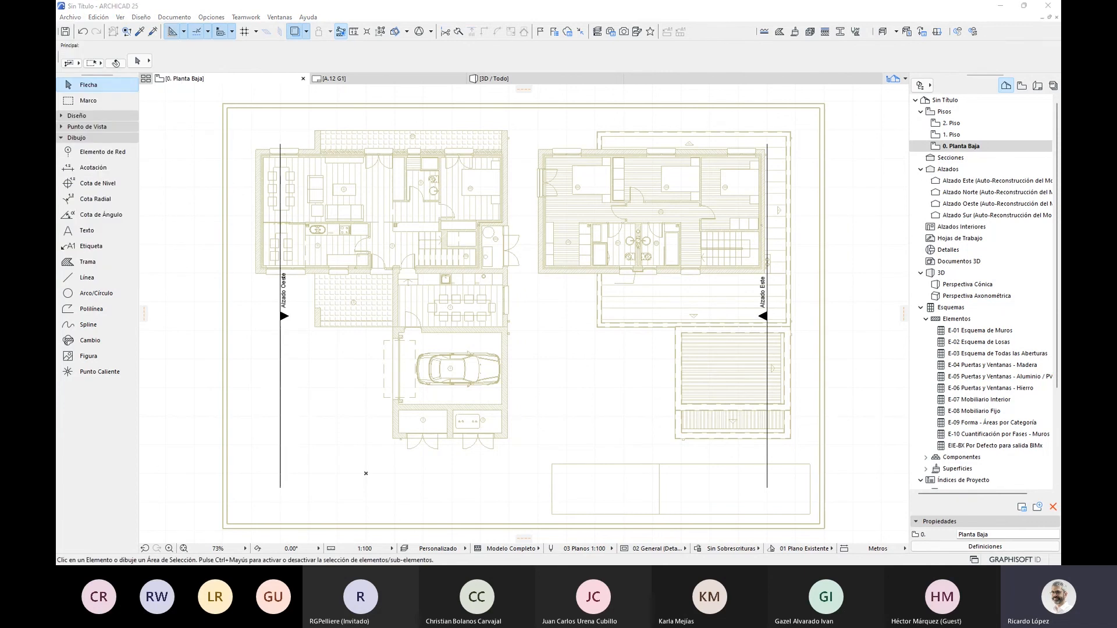
pyautogui.hotkey('alt', 'Tab')
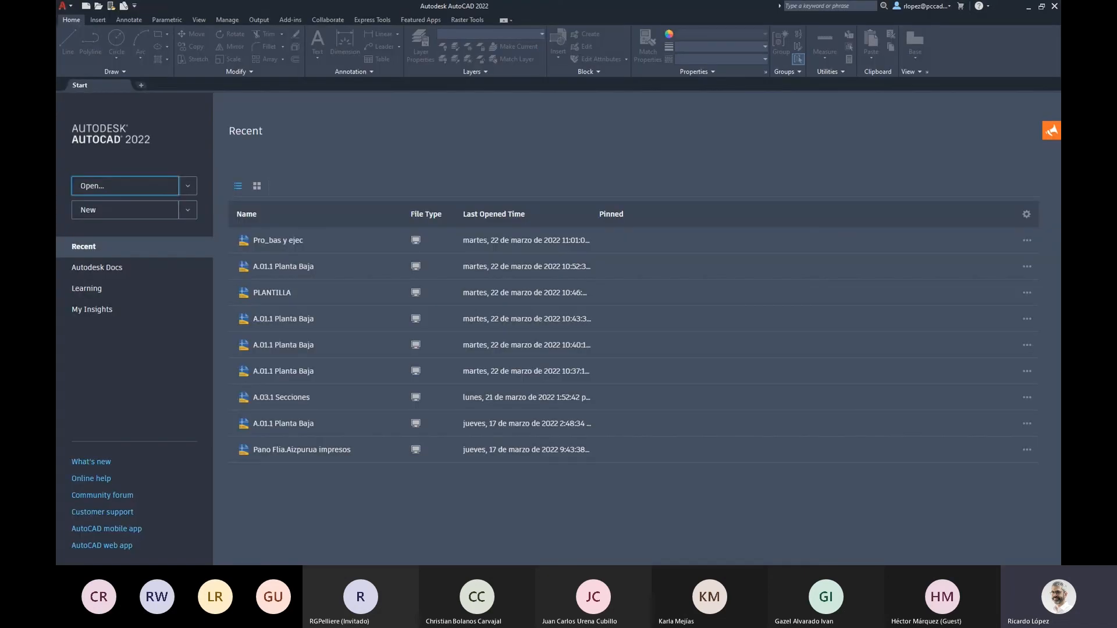